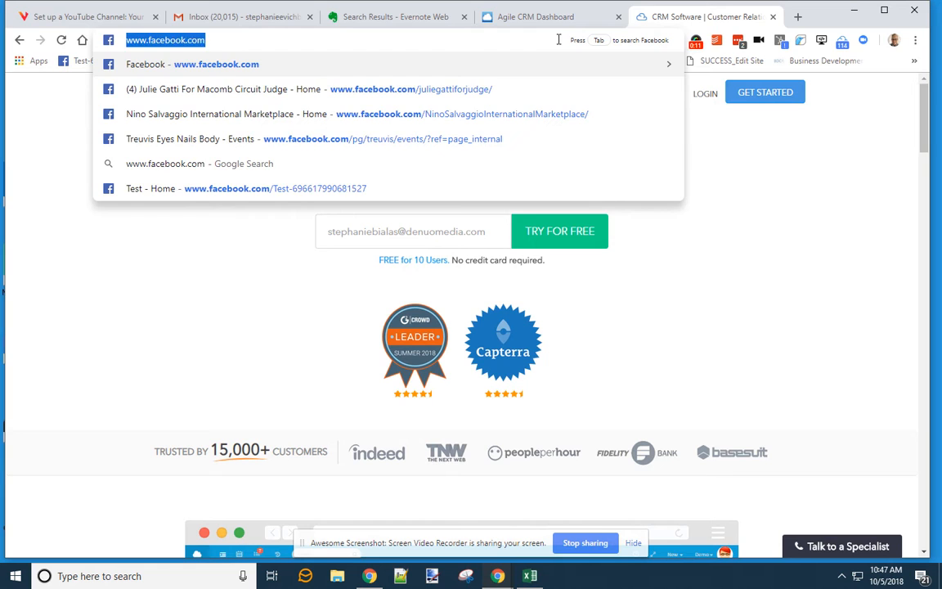
# - Search 'agile crm kyda' in the Chrome address bar and open the Agile CRM Dashboard suggestion
pyautogui.press('BackSpace')
pyautogui.write('www.')
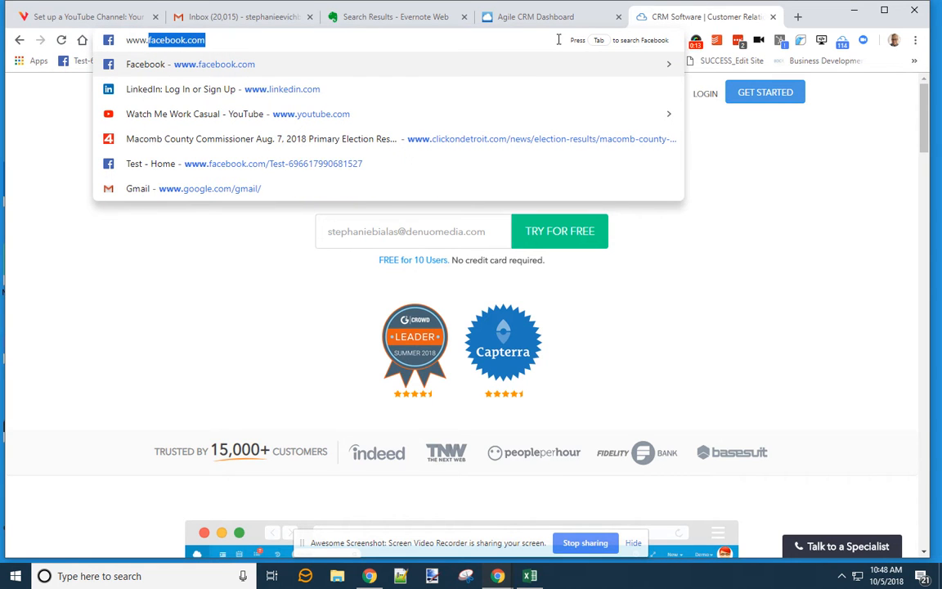
pyautogui.hotkey('ctrl', 'a')
pyautogui.press('BackSpace')
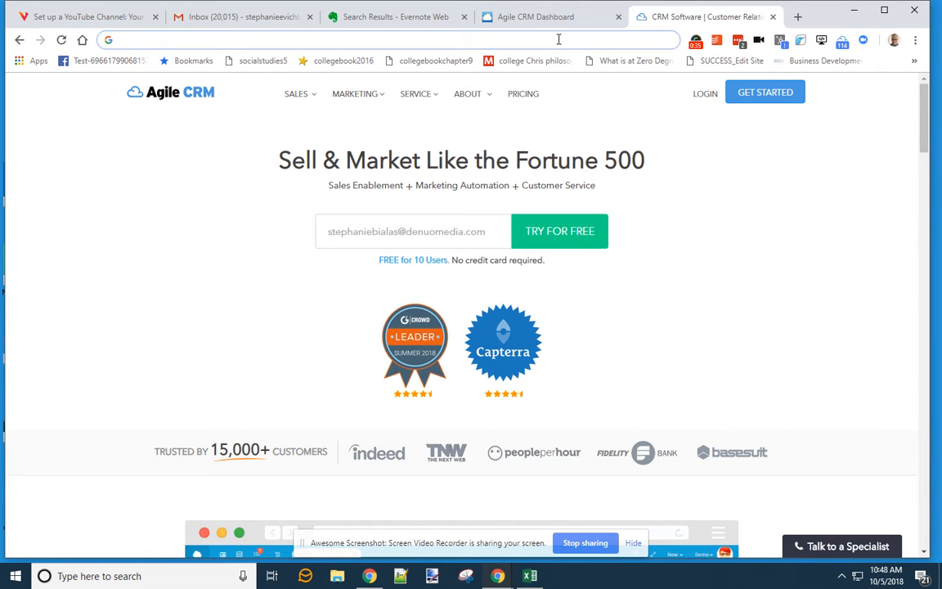
pyautogui.write('www.')
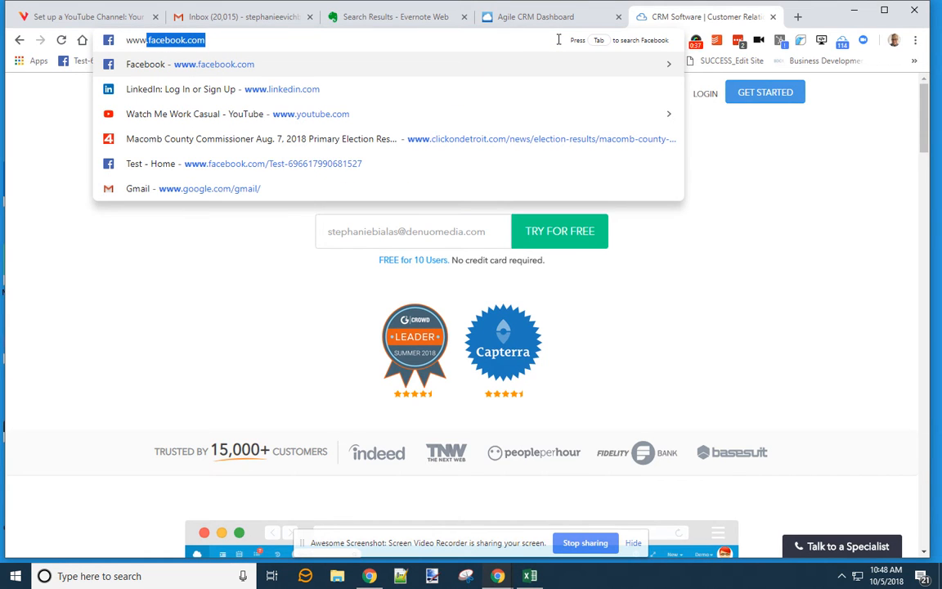
pyautogui.hotkey('ctrl', 'a')
pyautogui.write('agile crm')
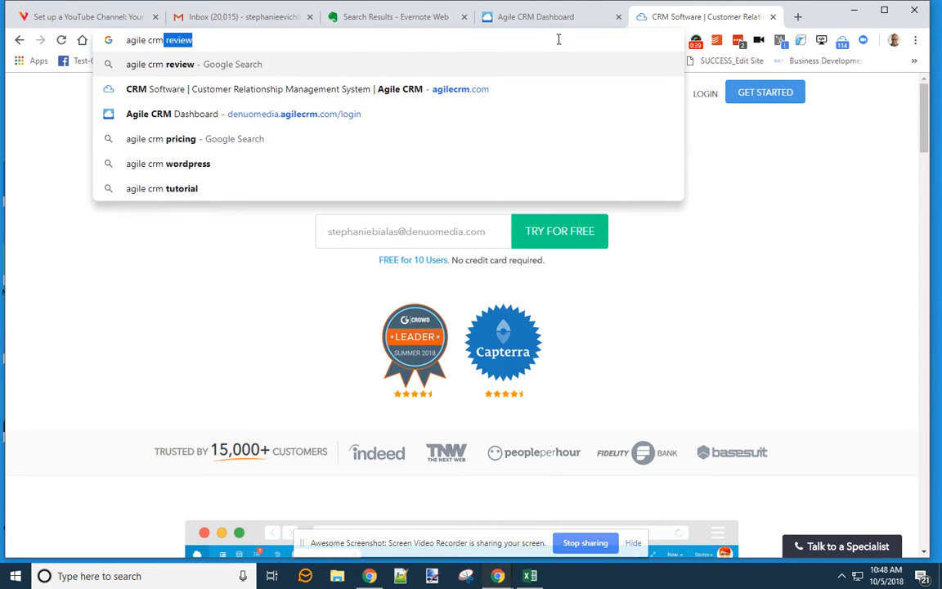
pyautogui.press('BackSpace')
pyautogui.write('kyda')
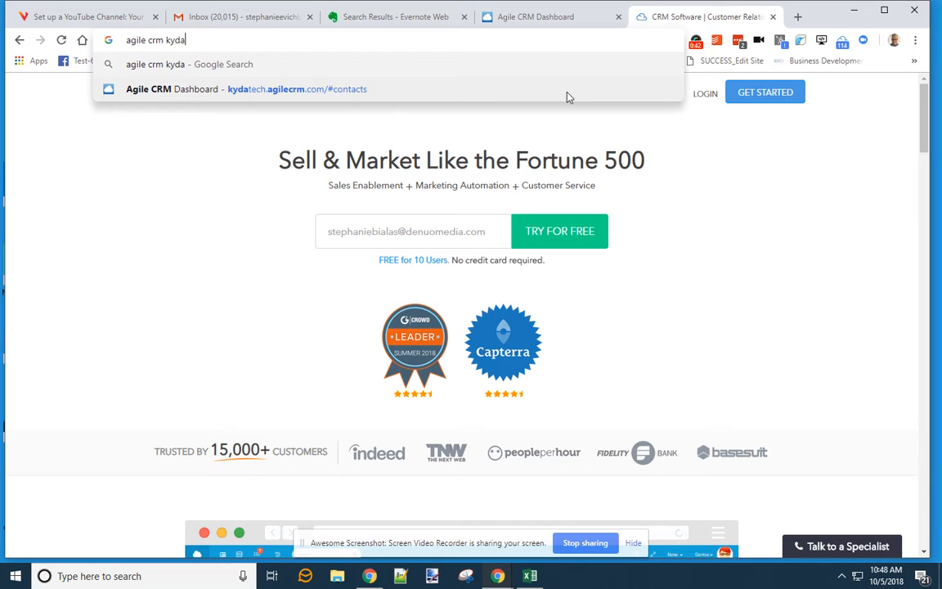
pyautogui.click(344, 86)
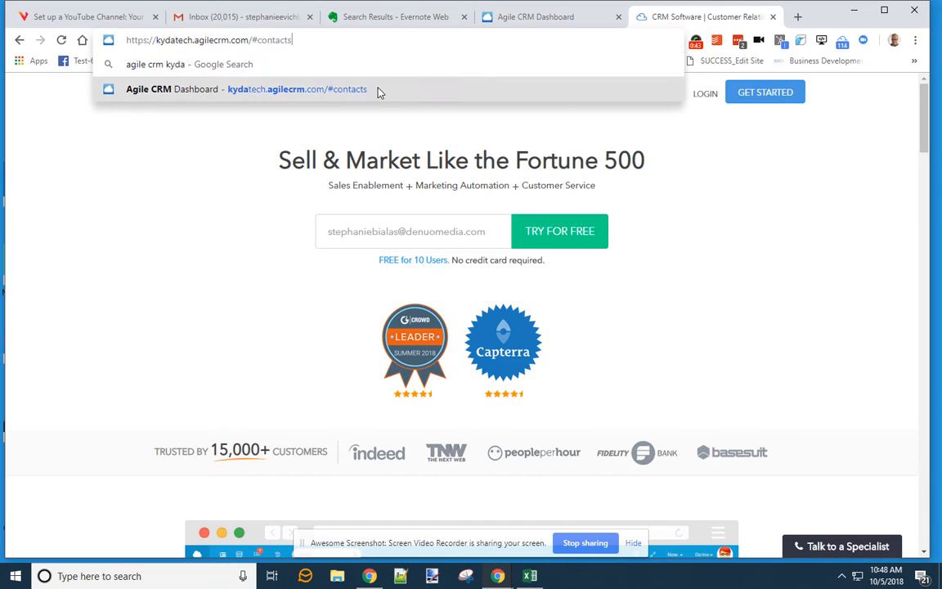
pyautogui.moveTo(379, 94)
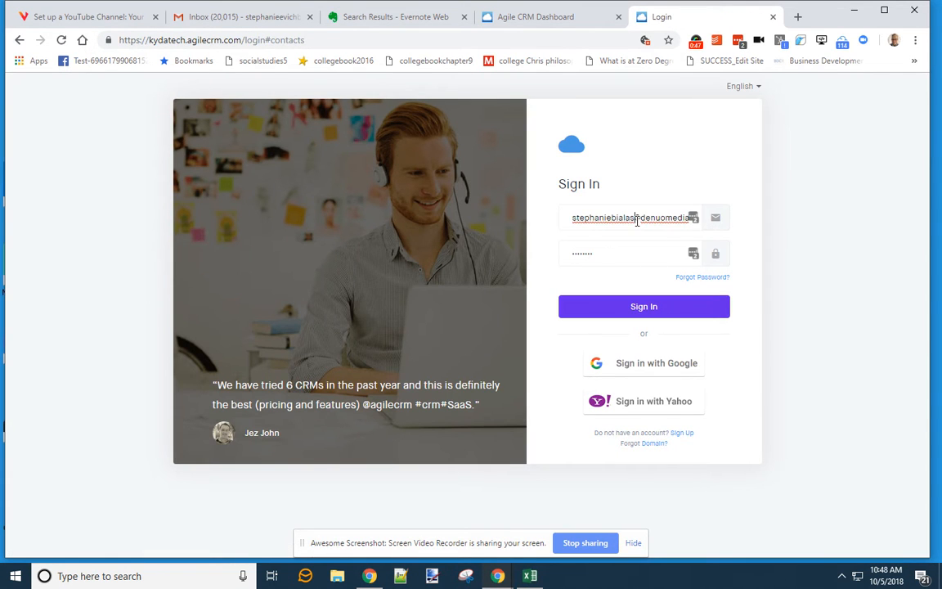
# - Sign in to Agile CRM with the member account email and the pasted account password
pyautogui.click(691, 221)
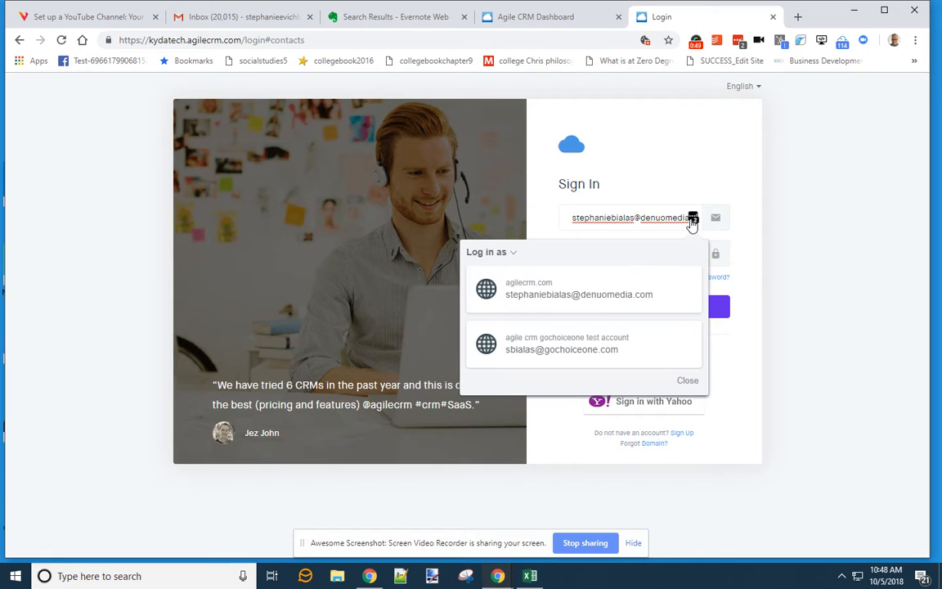
pyautogui.tripleClick(637, 218)
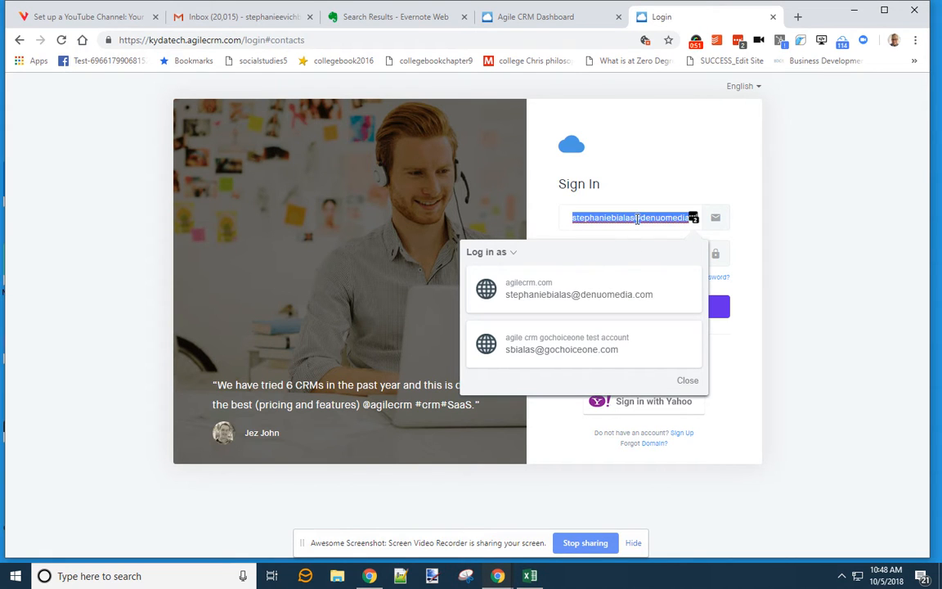
pyautogui.write('members')
pyautogui.press('Down')
pyautogui.press('Return')
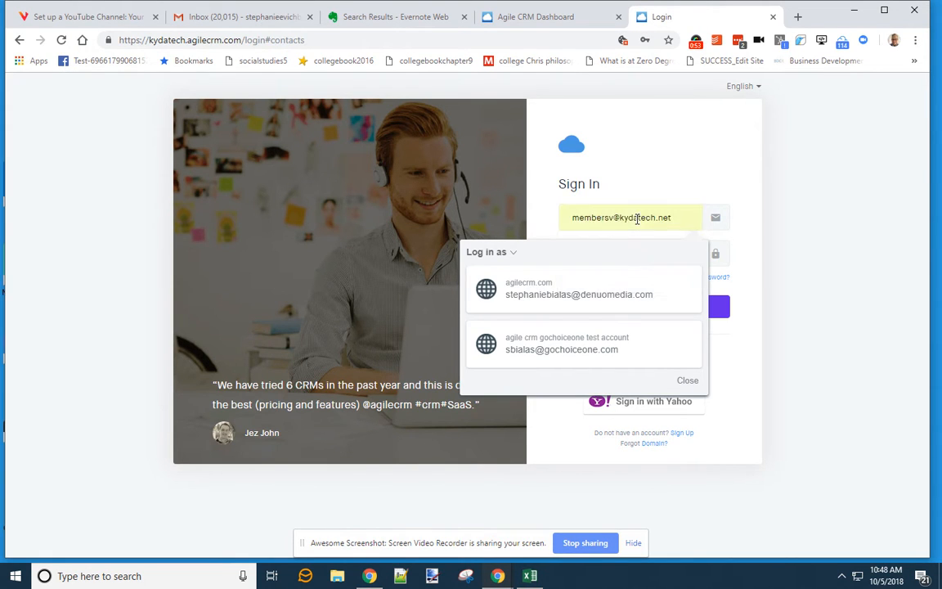
pyautogui.click(788, 218)
pyautogui.moveTo(597, 255); pyautogui.dragTo(538, 257)
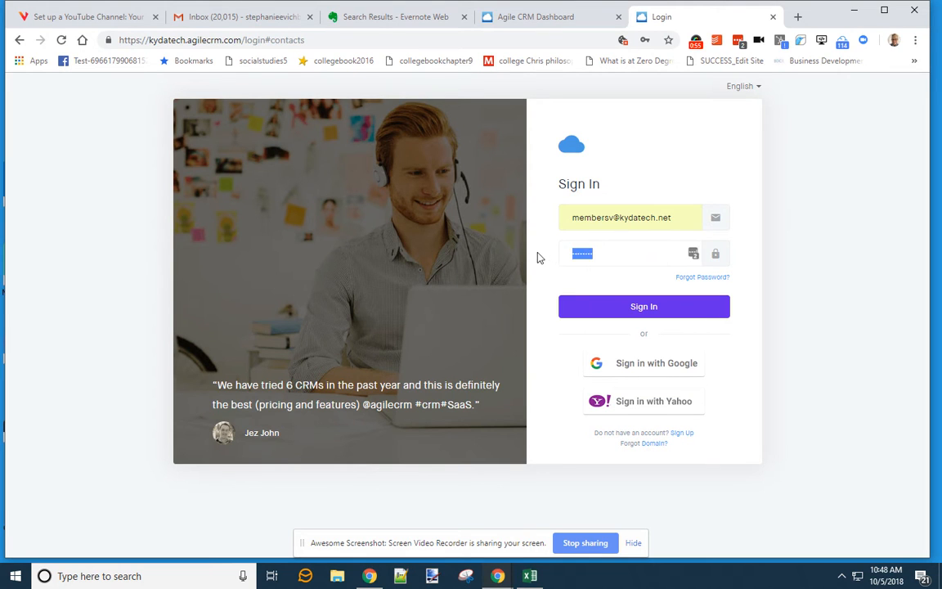
pyautogui.hotkey('ctrl', 'v')
pyautogui.click(643, 305)
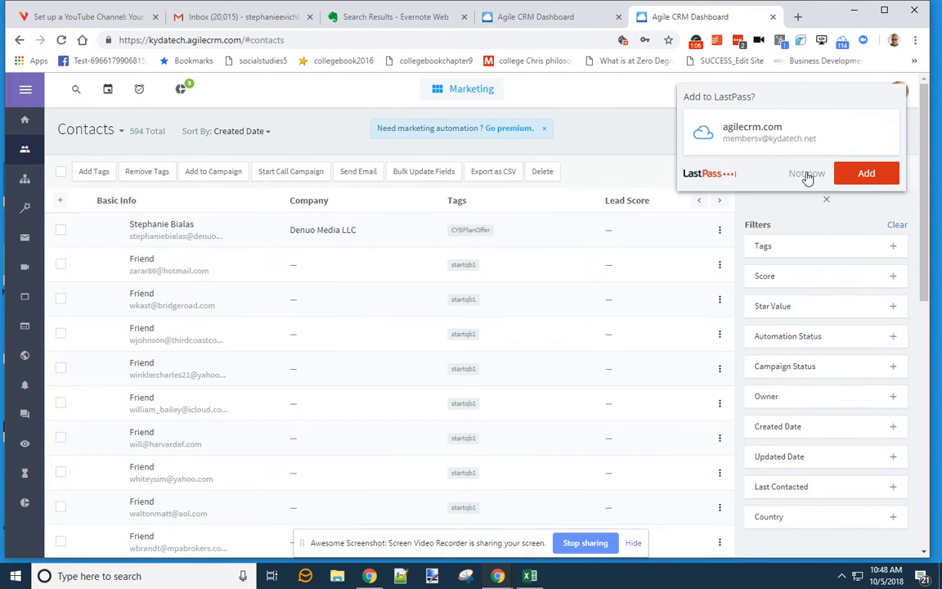
# - Decline the LastPass save prompt, dismiss the chat notification, and open a blank browser tab
pyautogui.click(807, 174)
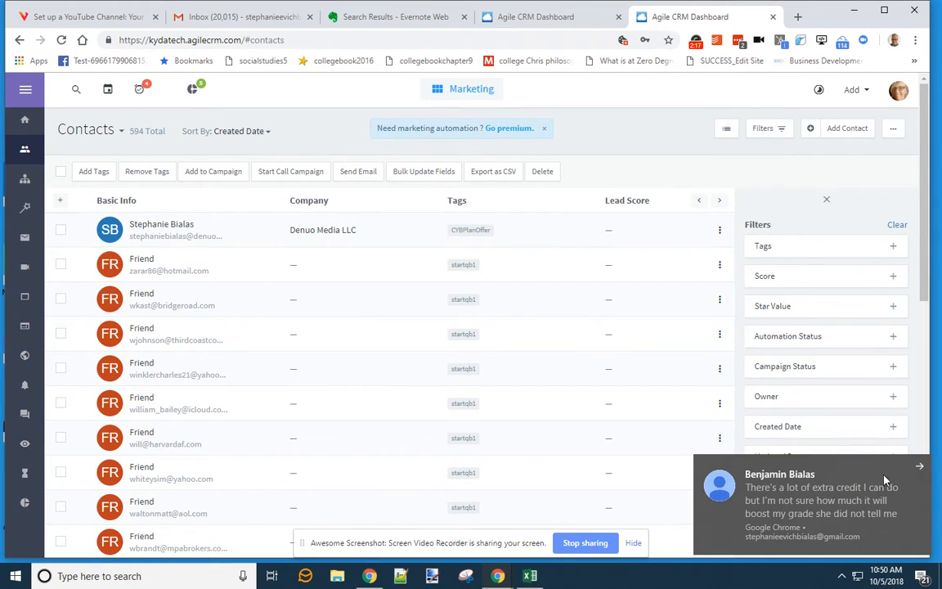
pyautogui.click(920, 465)
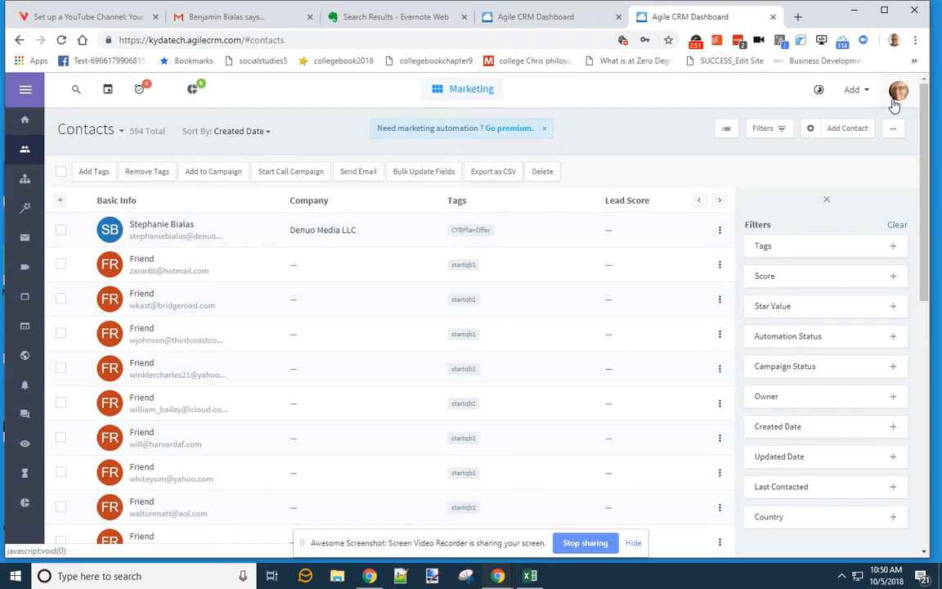
pyautogui.click(798, 17)
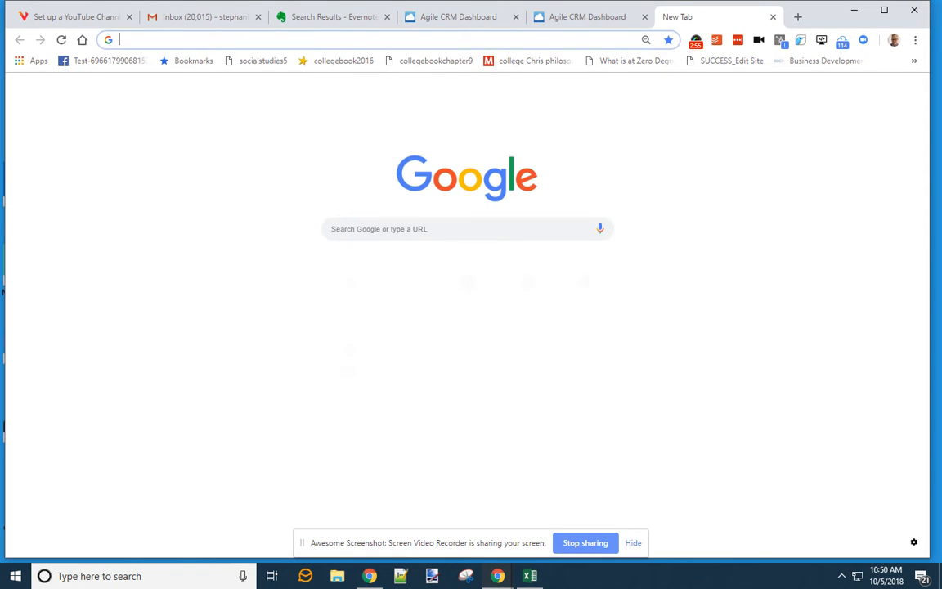
# - Paste the Office 365 Outlook mailbox address into the new tab and load it
pyautogui.click(695, 41)
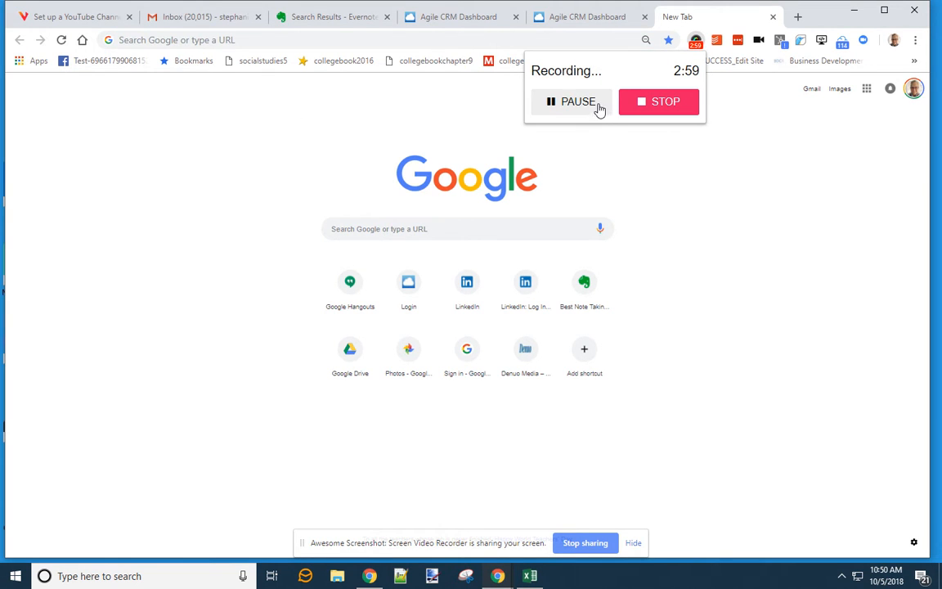
pyautogui.moveTo(612, 70); pyautogui.dragTo(262, 63)
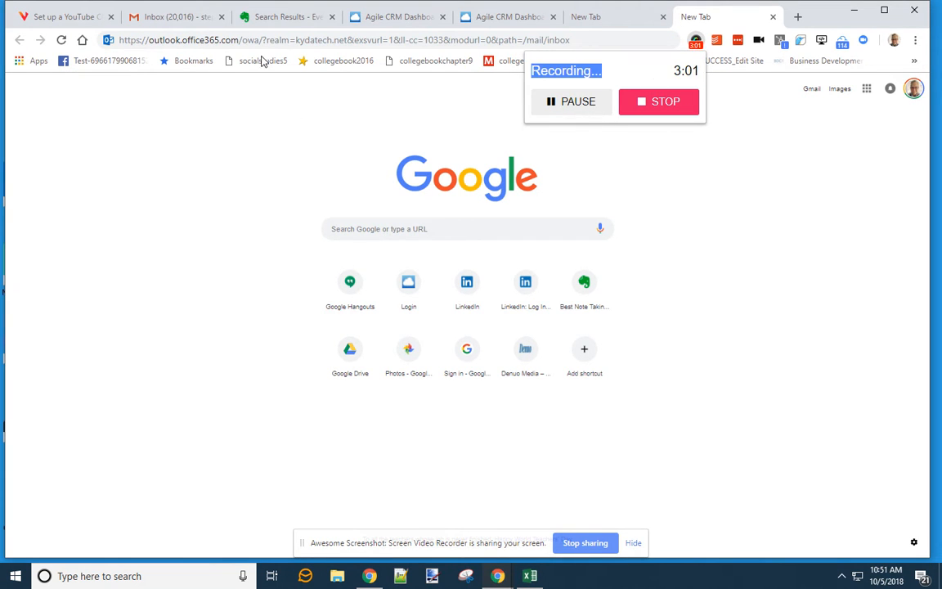
pyautogui.click(746, 114)
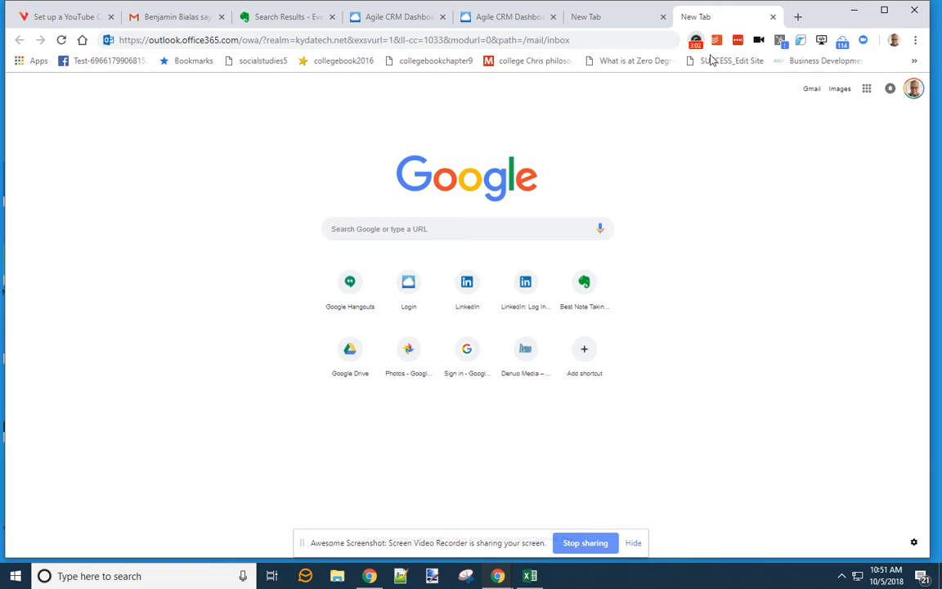
pyautogui.click(577, 40)
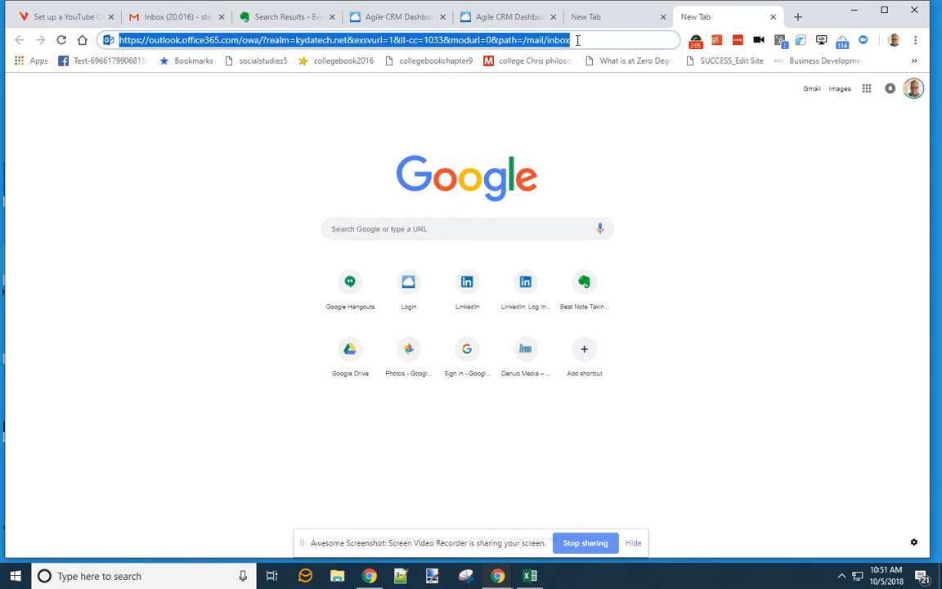
pyautogui.press('Return')
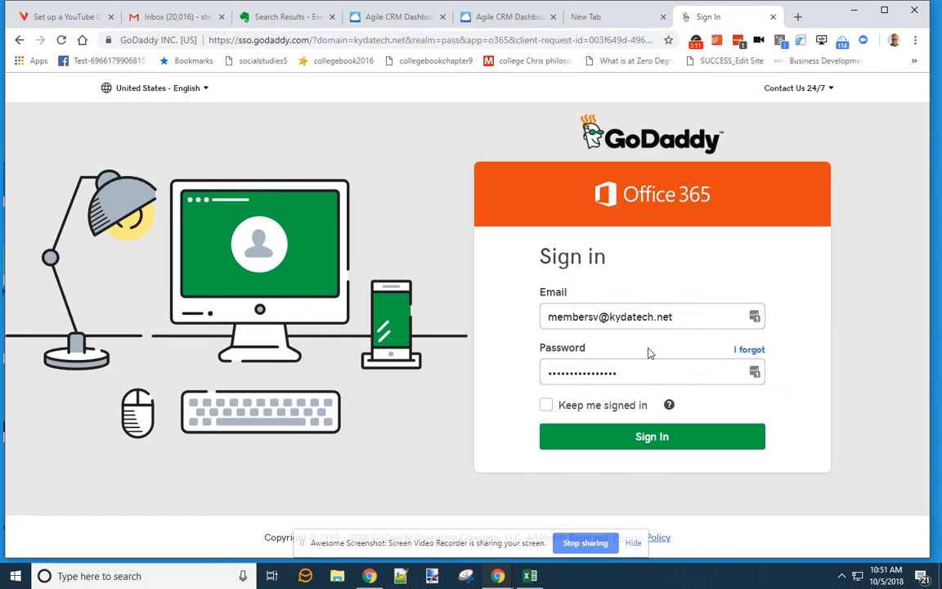
# - Sign in to Office 365, re-pasting the account password after the authentication error
pyautogui.press('Return')
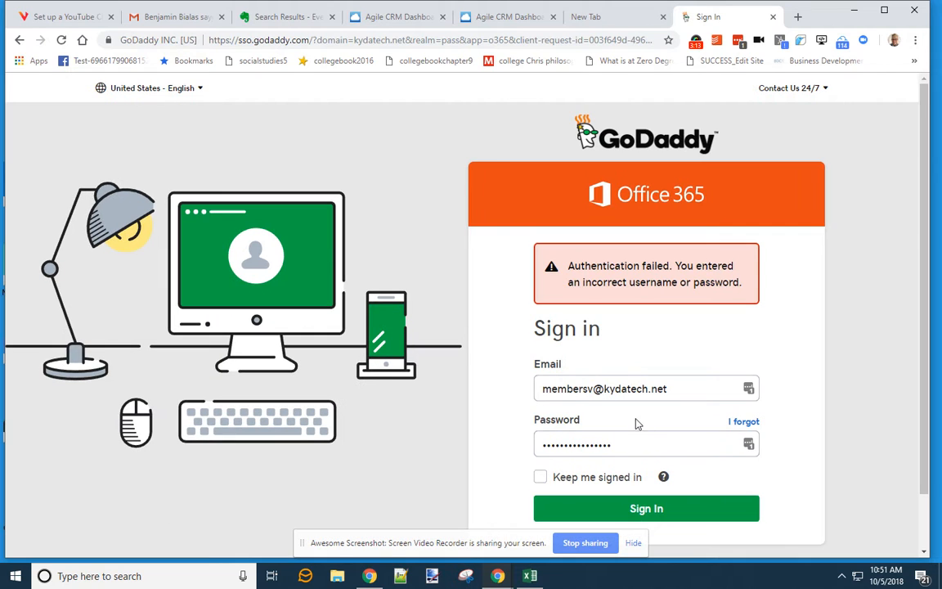
pyautogui.moveTo(629, 446); pyautogui.dragTo(475, 444)
pyautogui.hotkey('ctrl', 'v')
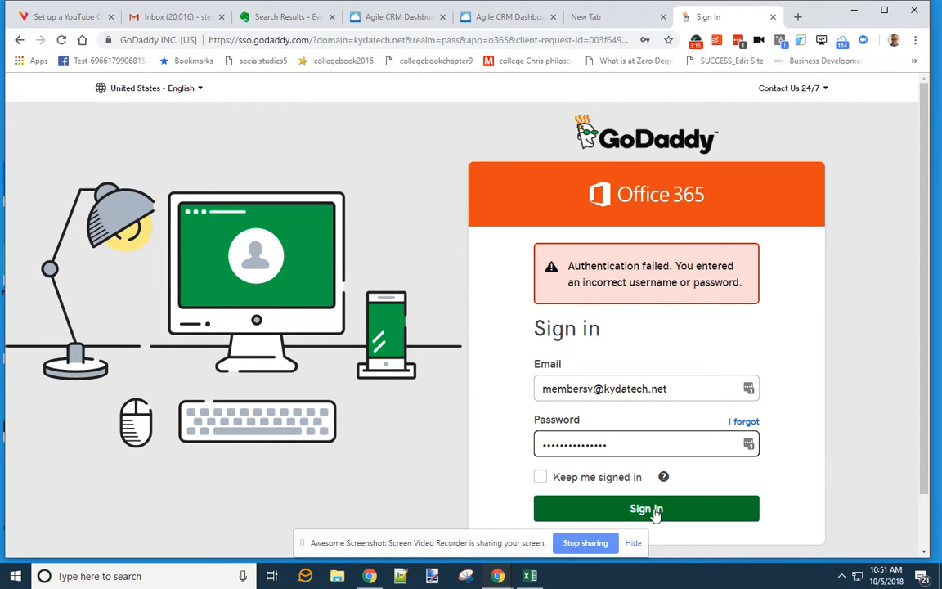
pyautogui.click(656, 512)
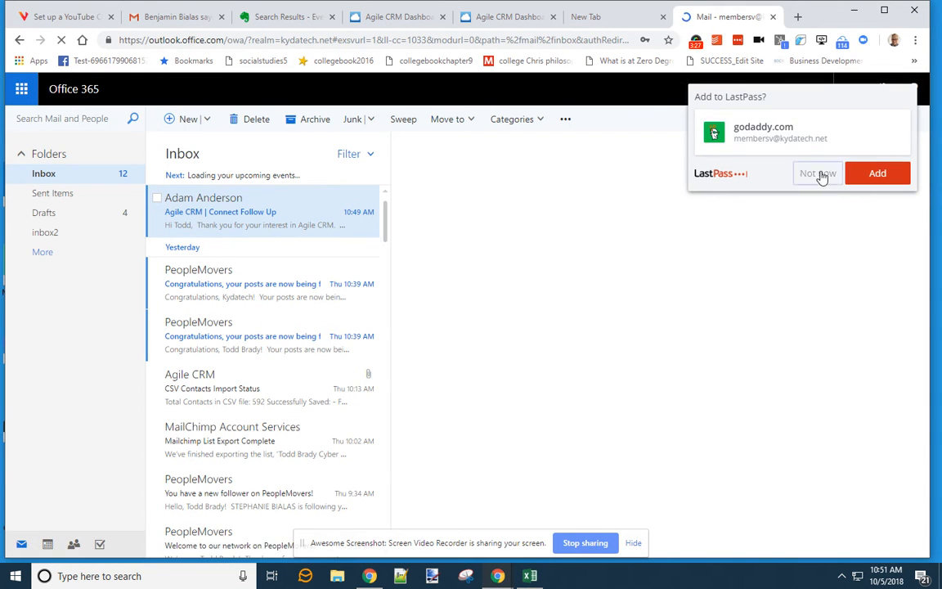
# - Decline saving the login, start a new email, and inspect the signature block lines
pyautogui.click(817, 173)
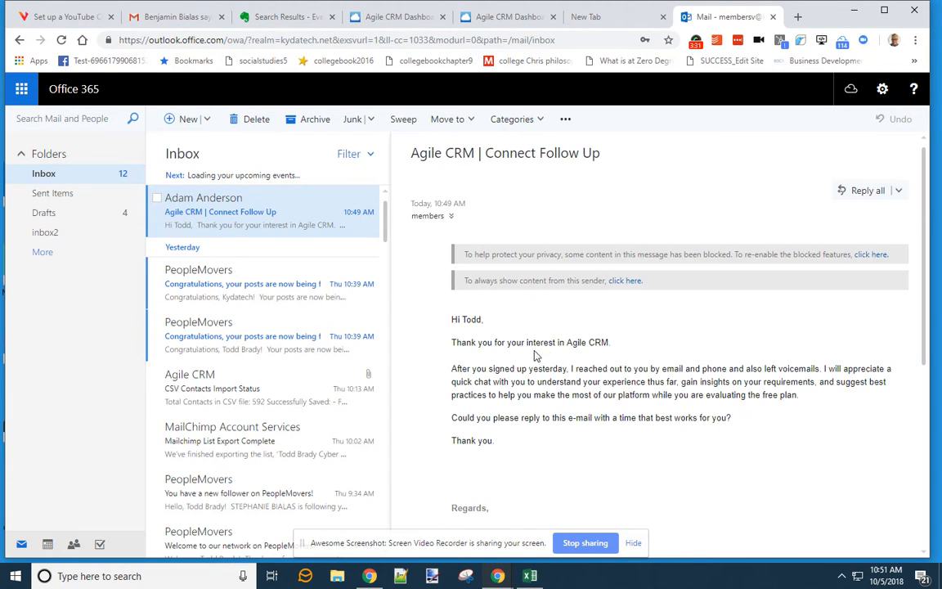
pyautogui.click(189, 121)
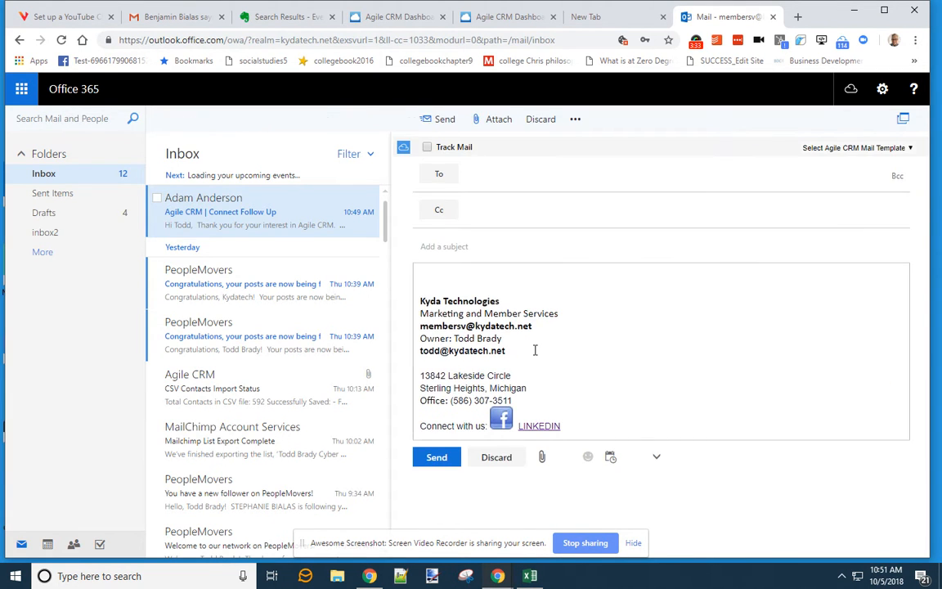
pyautogui.moveTo(544, 346); pyautogui.dragTo(539, 332)
pyautogui.moveTo(453, 296)
pyautogui.mouseDown()
pyautogui.moveTo(536, 304)
pyautogui.moveTo(557, 347)
pyautogui.mouseUp()
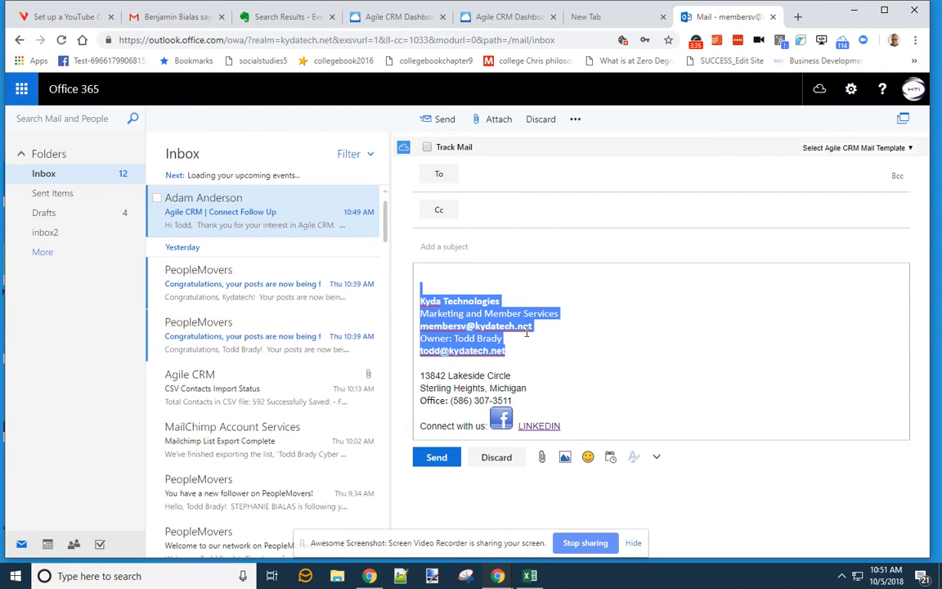
pyautogui.click(469, 316)
pyautogui.click(562, 315)
pyautogui.click(475, 301)
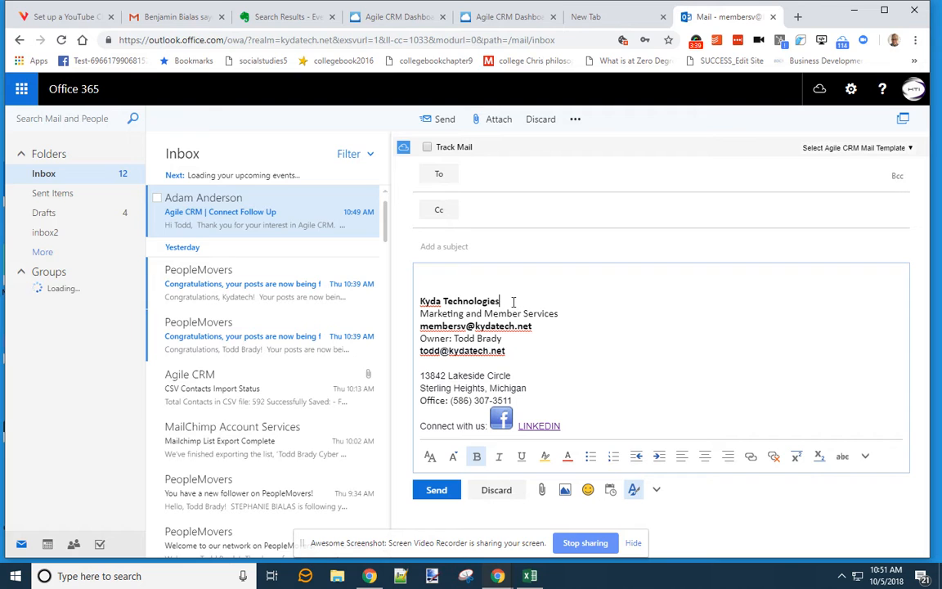
pyautogui.click(553, 327)
pyautogui.moveTo(426, 338); pyautogui.dragTo(542, 352)
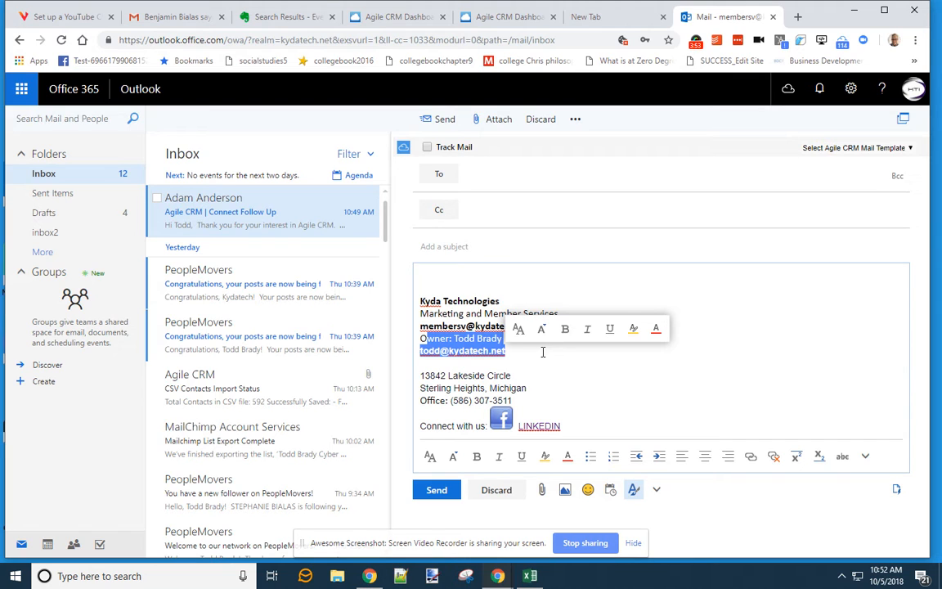
pyautogui.click(464, 299)
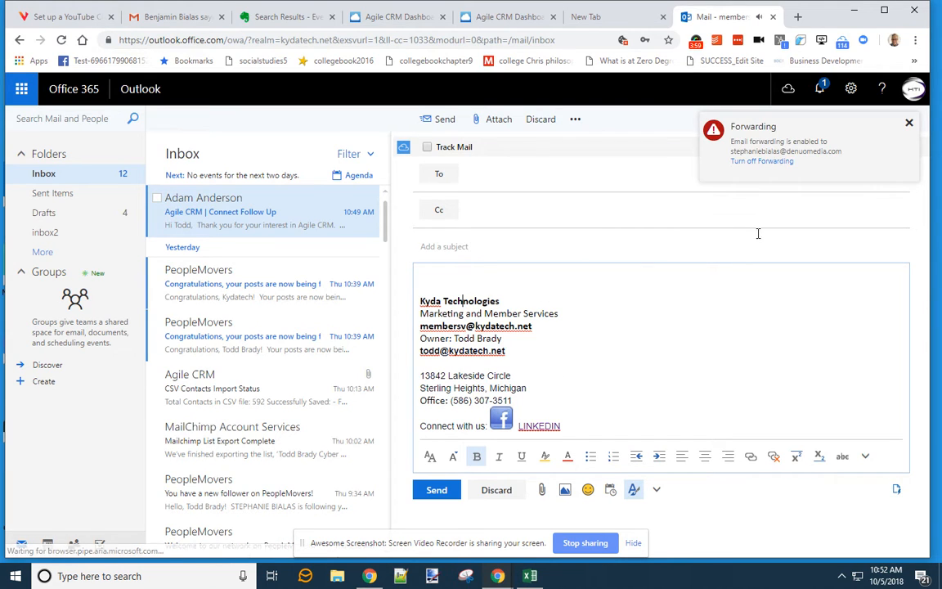
# - Close the forwarding notice and put the caret at the end of the signature's contact lines
pyautogui.click(909, 123)
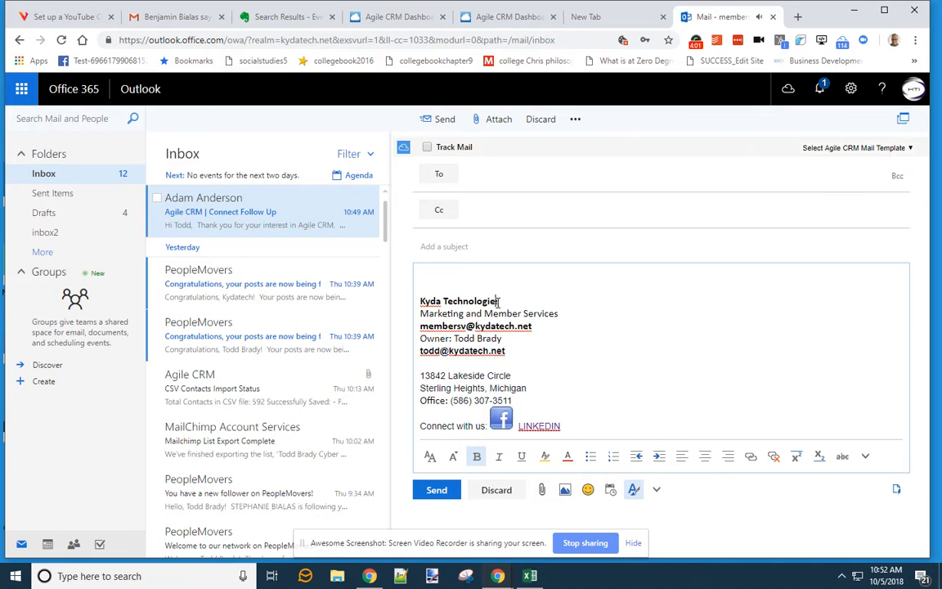
pyautogui.click(523, 350)
pyautogui.press('XF86AudioLowerVolume')
# - Delete the empty line above the Kyda Technologies company name in the draft
pyautogui.click(497, 284)
pyautogui.press('BackSpace')
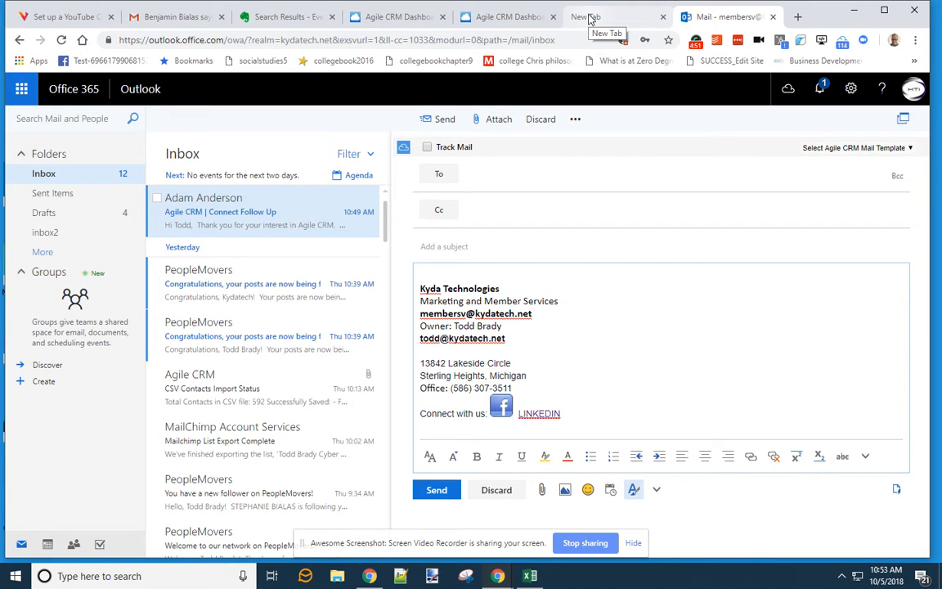
# - Switch to the other Agile CRM workspace tab showing its Assigned_Bill tickets list
pyautogui.click(507, 24)
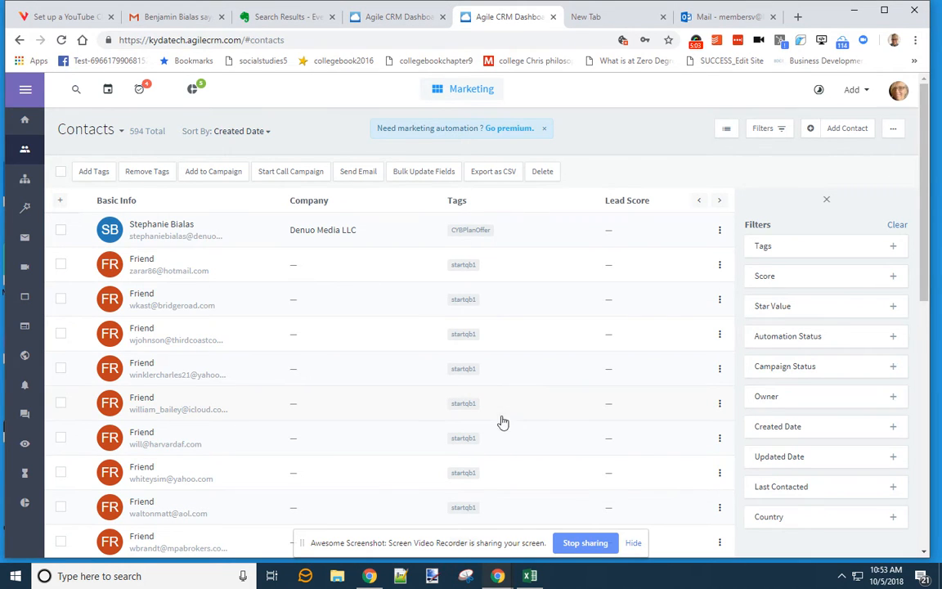
pyautogui.click(406, 17)
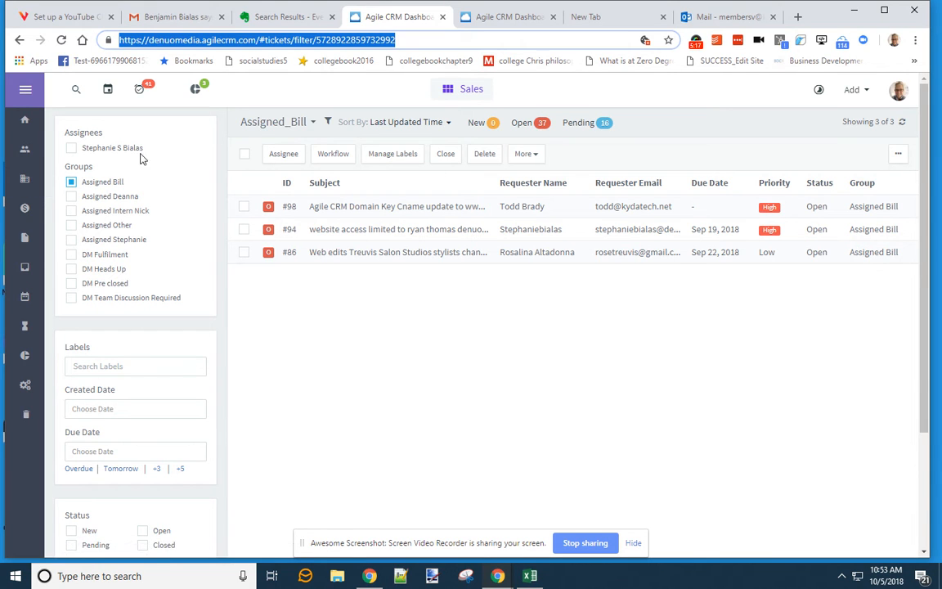
# - Open this workspace's Contacts list, look through its 212 contacts, and open the account menu
pyautogui.click(24, 155)
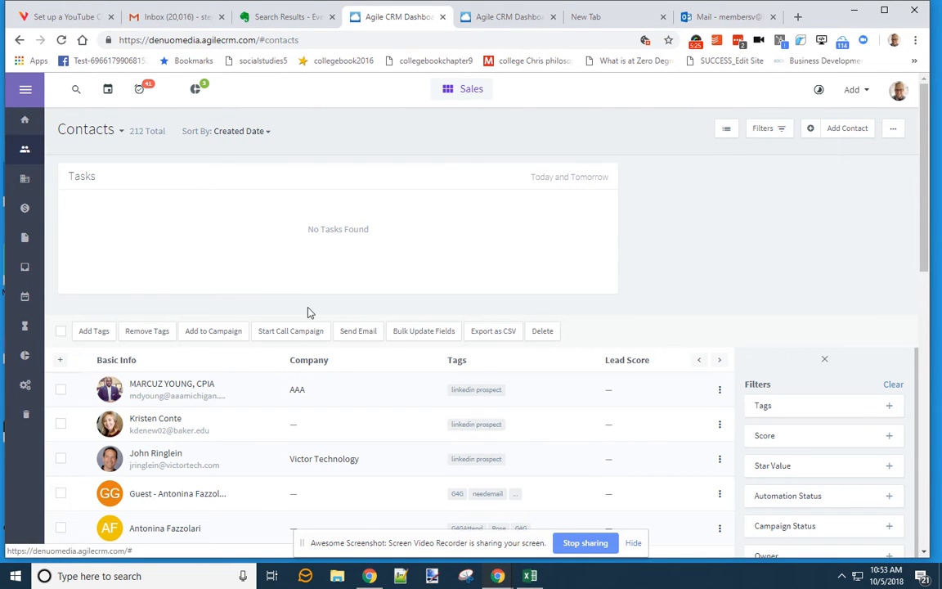
pyautogui.scroll(-2, 295, 303)
pyautogui.scroll(2, 217, 258)
pyautogui.scroll(-2, 308, 244)
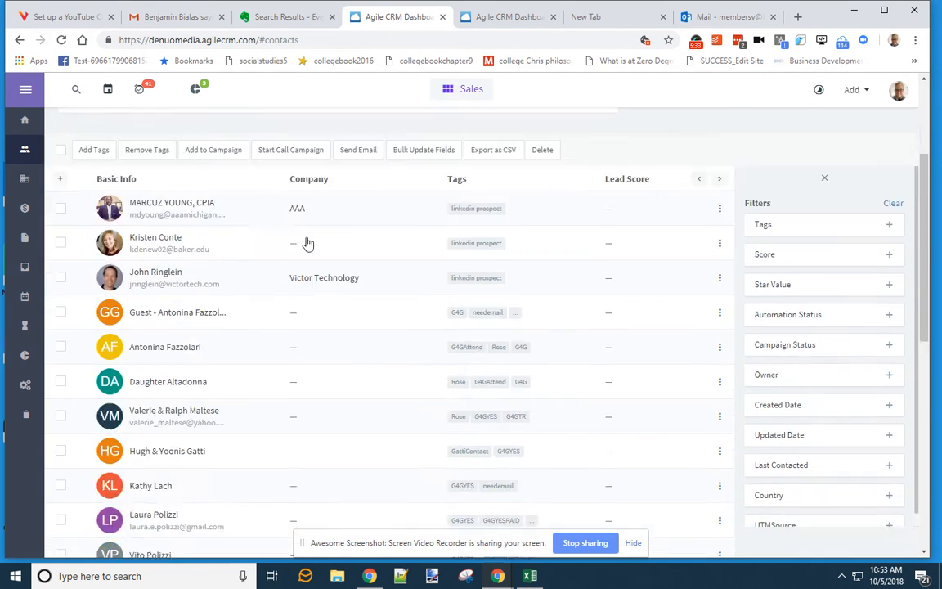
pyautogui.scroll(-10, 390, 273)
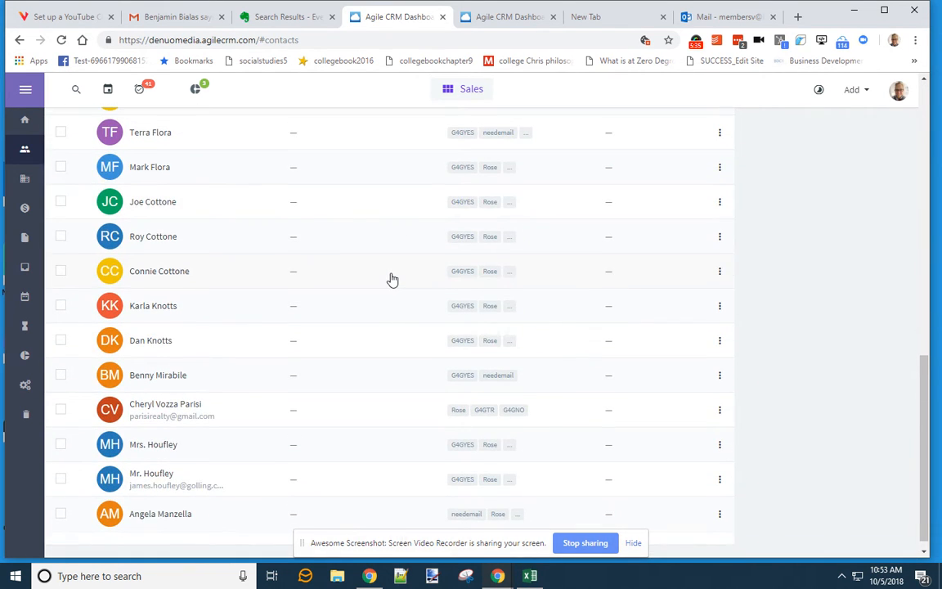
pyautogui.scroll(12, 391, 280)
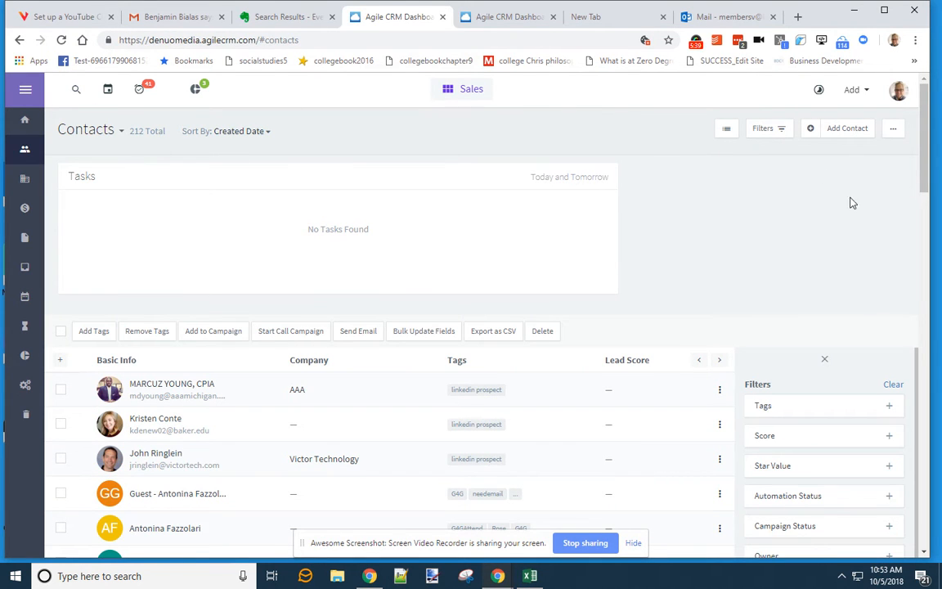
pyautogui.click(899, 91)
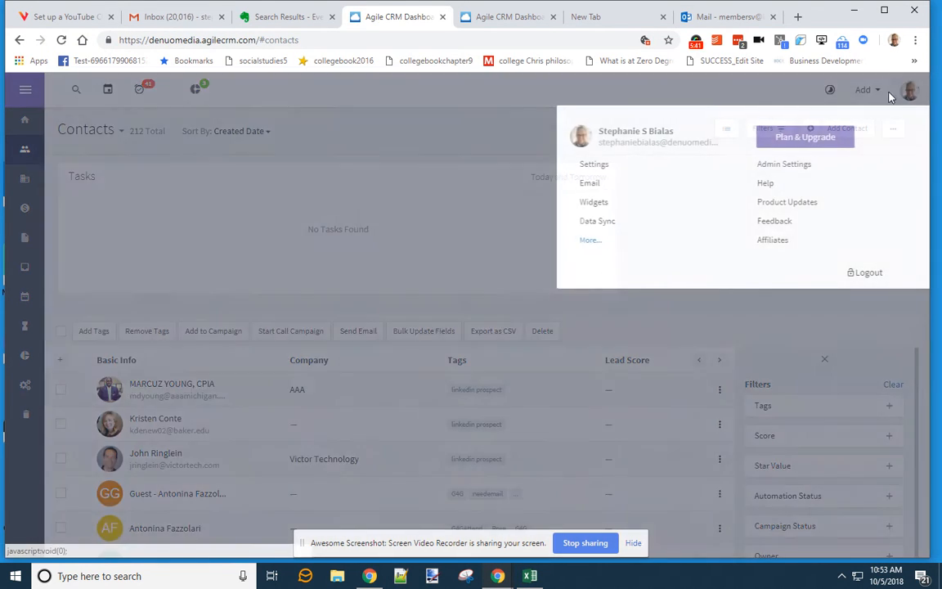
# - Log out of this workspace and go back to the 594-contact list in the other tab
pyautogui.click(855, 274)
pyautogui.click(509, 17)
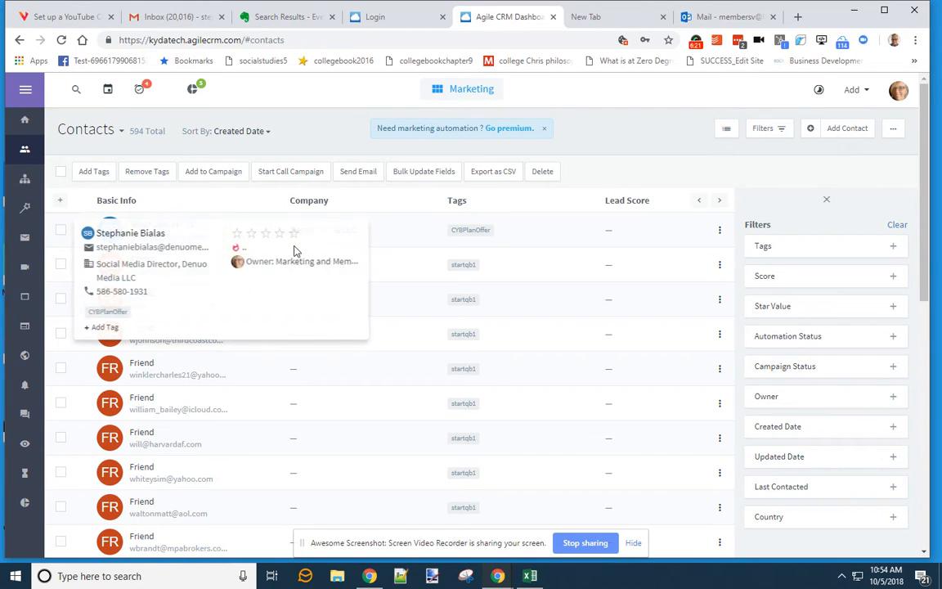
# - Close the Go premium banner and go to the Email Templates page
pyautogui.click(544, 127)
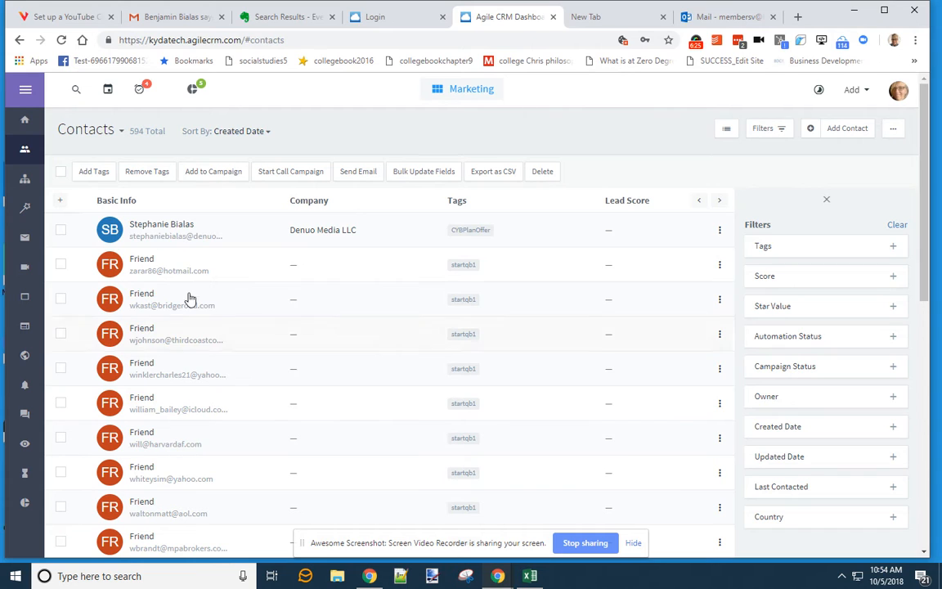
pyautogui.click(25, 239)
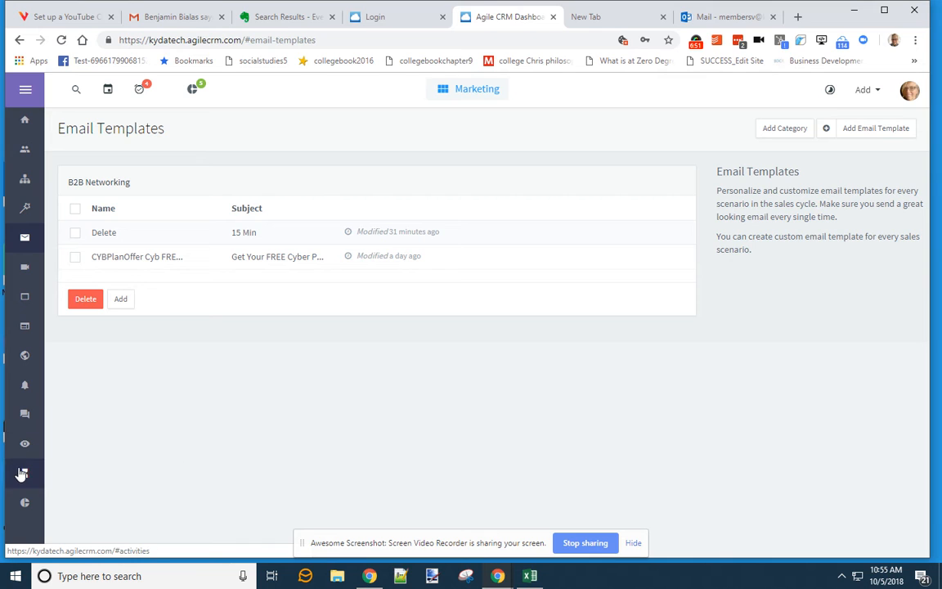
# - Switch from the Marketing module to Sales and go to its Automations page
pyautogui.click(465, 90)
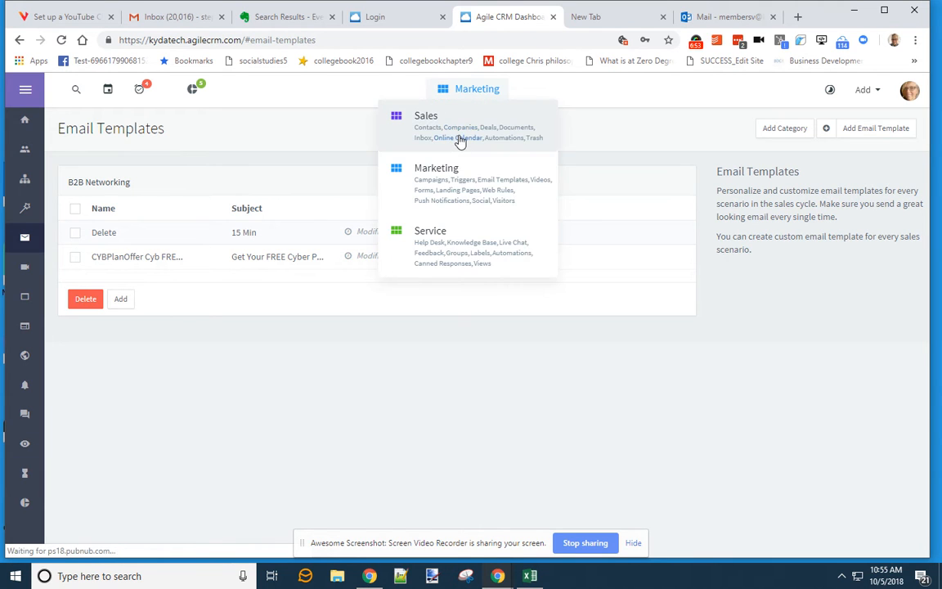
pyautogui.click(458, 138)
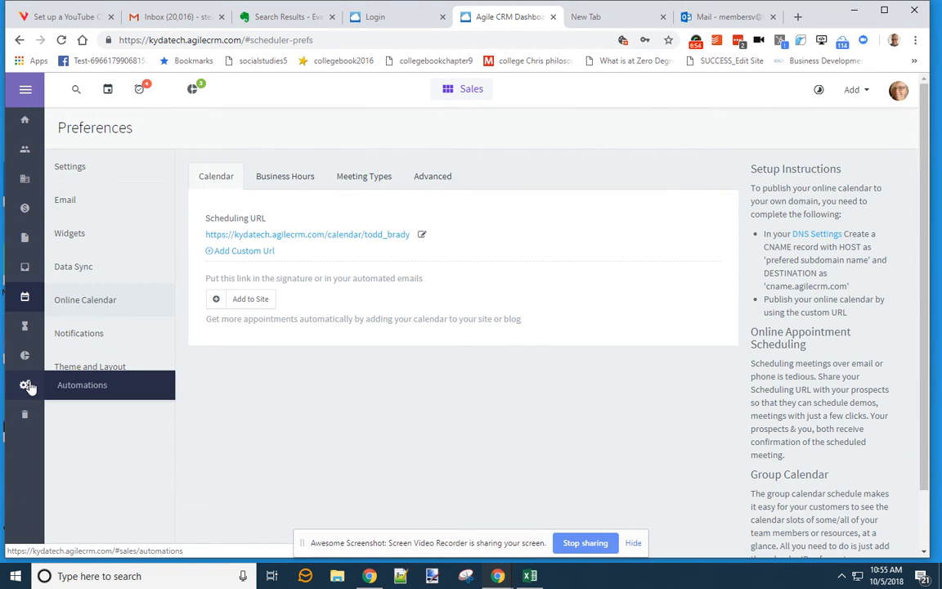
pyautogui.click(130, 376)
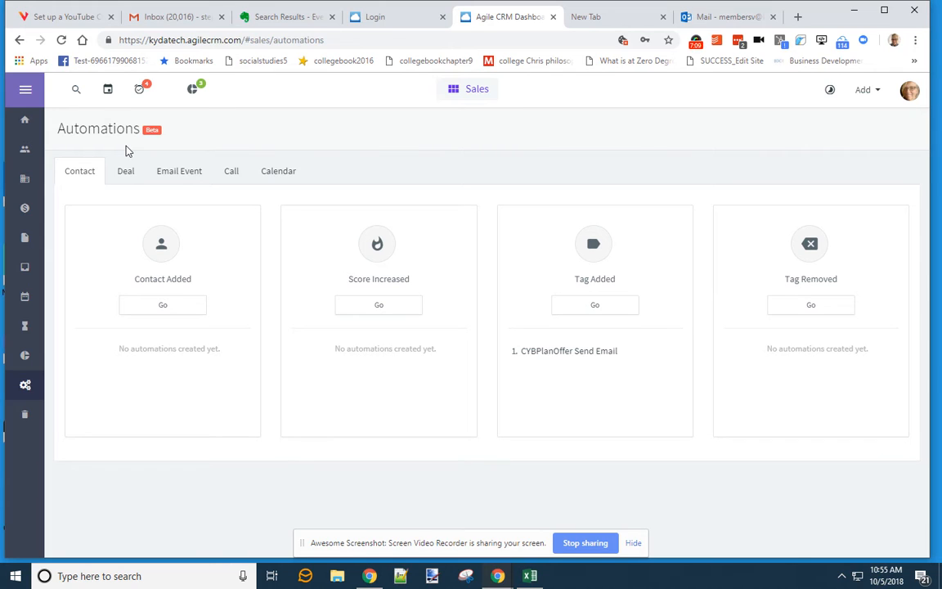
# - Start a Tag Added automation named CTA40 and bring up the Evernote CTA40 template note
pyautogui.click(597, 309)
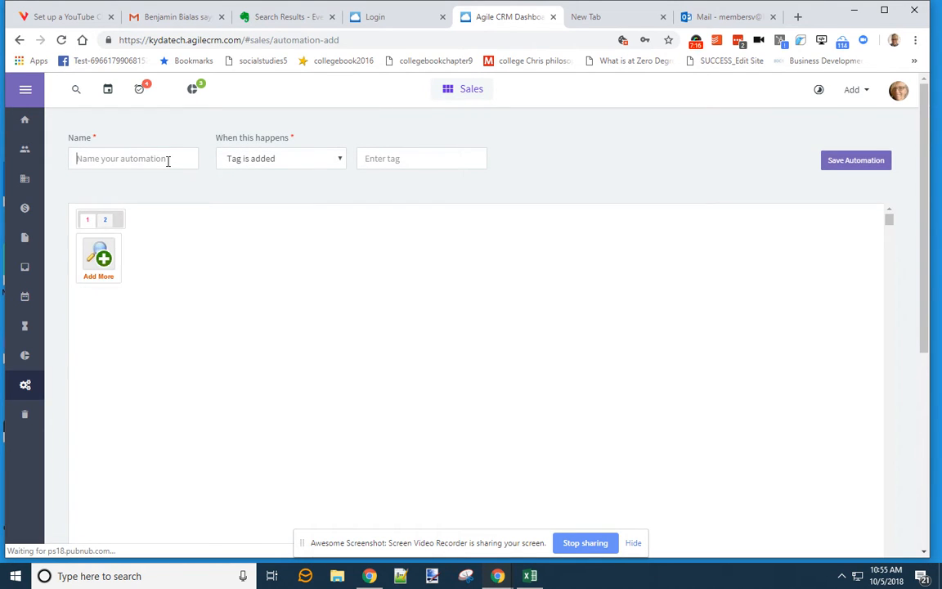
pyautogui.click(167, 160)
pyautogui.write('CTA40')
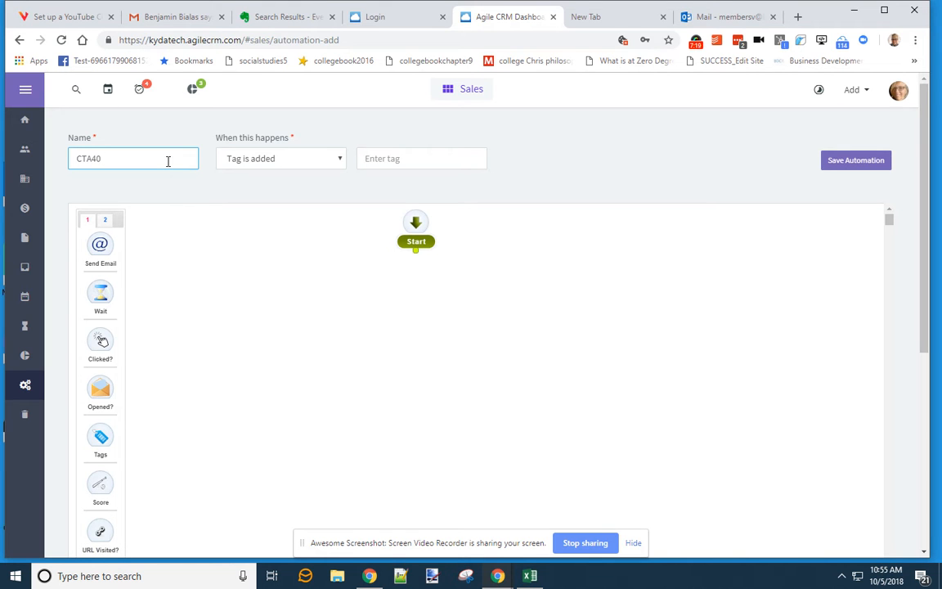
pyautogui.click(276, 14)
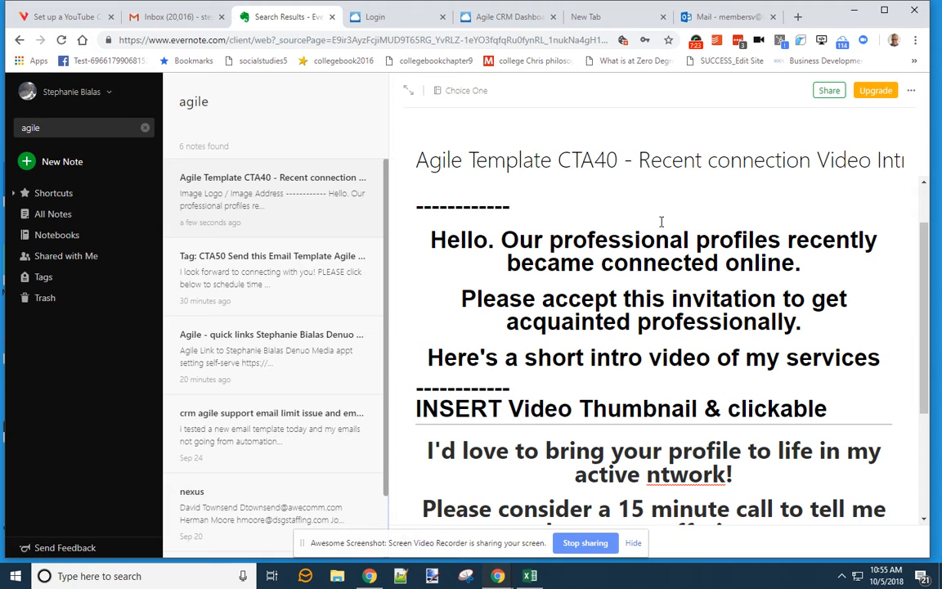
# - Look through the open tabs and select the note title 'Recent connection Video Intro' in Evernote
pyautogui.click(722, 18)
pyautogui.click(611, 18)
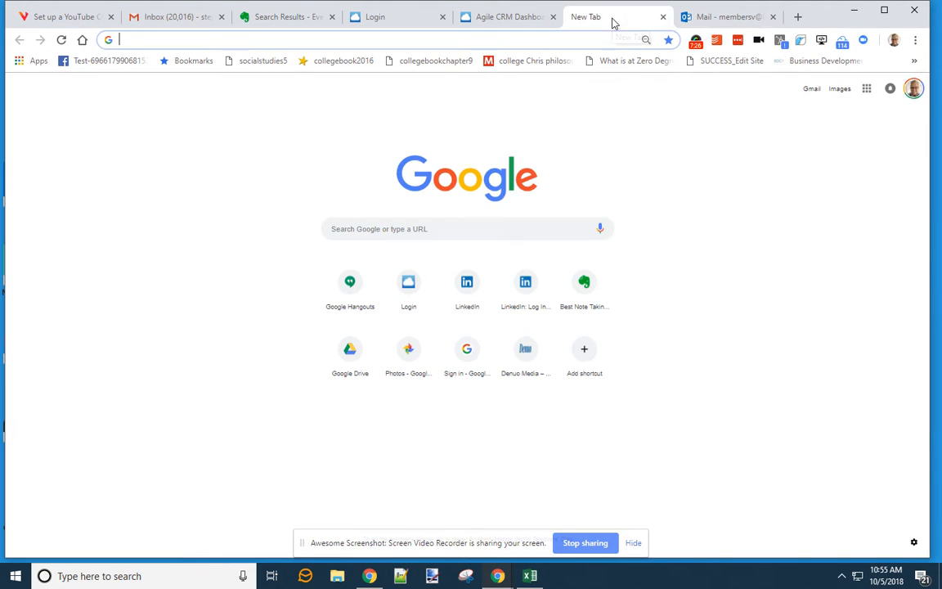
pyautogui.click(523, 17)
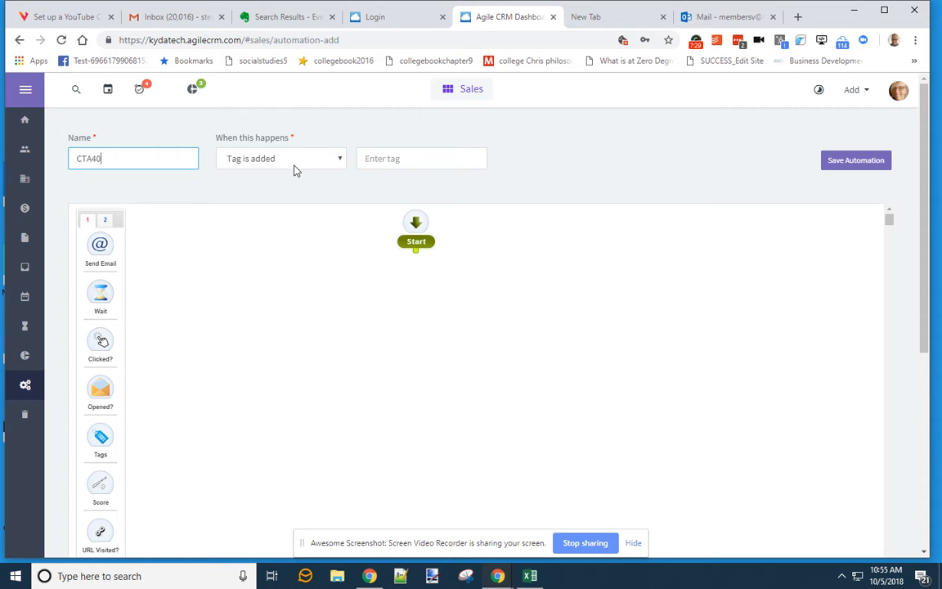
pyautogui.click(279, 18)
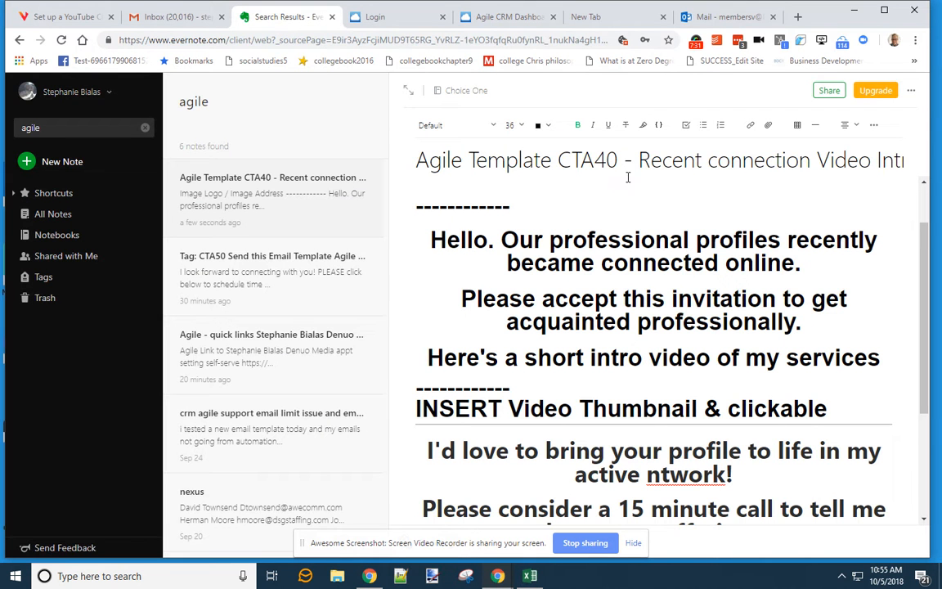
pyautogui.moveTo(639, 161); pyautogui.dragTo(919, 157)
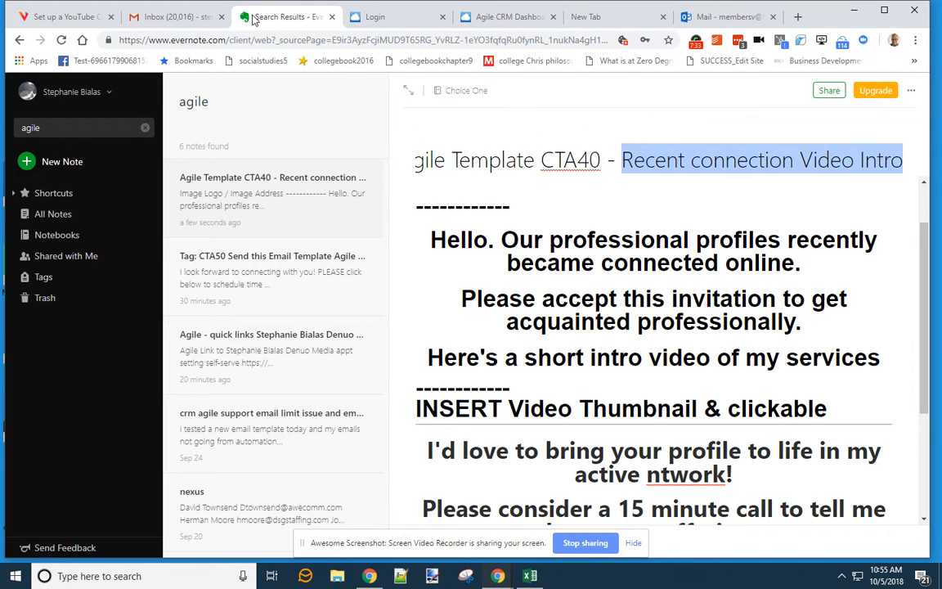
# - Close the spare blank browser tab and return to the CTA40 automation in Agile CRM
pyautogui.click(374, 16)
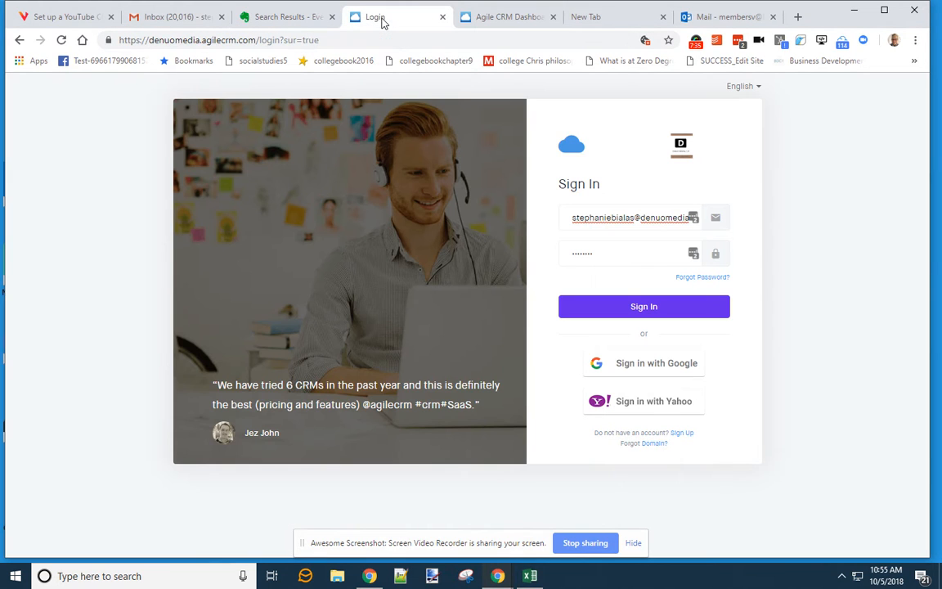
pyautogui.click(286, 16)
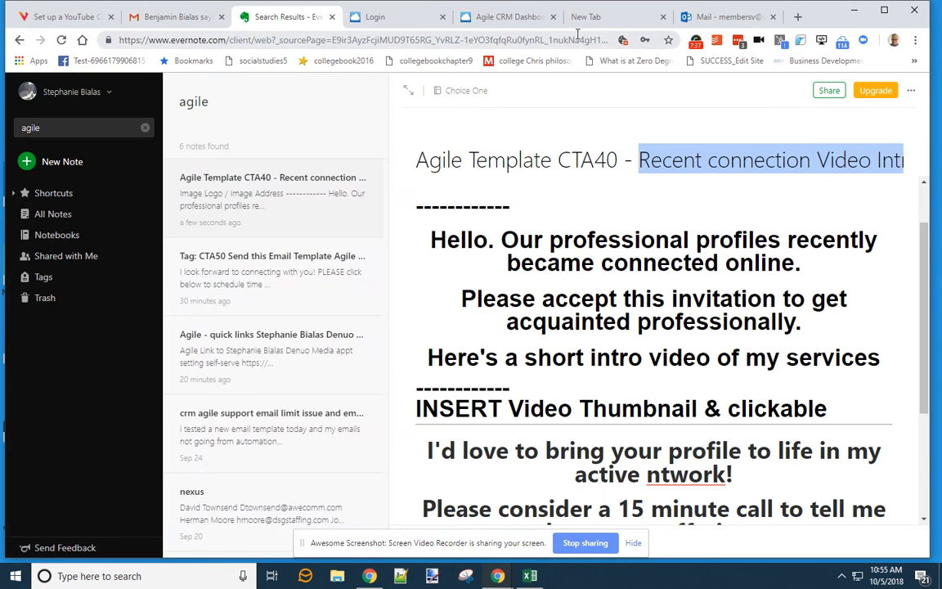
pyautogui.click(709, 16)
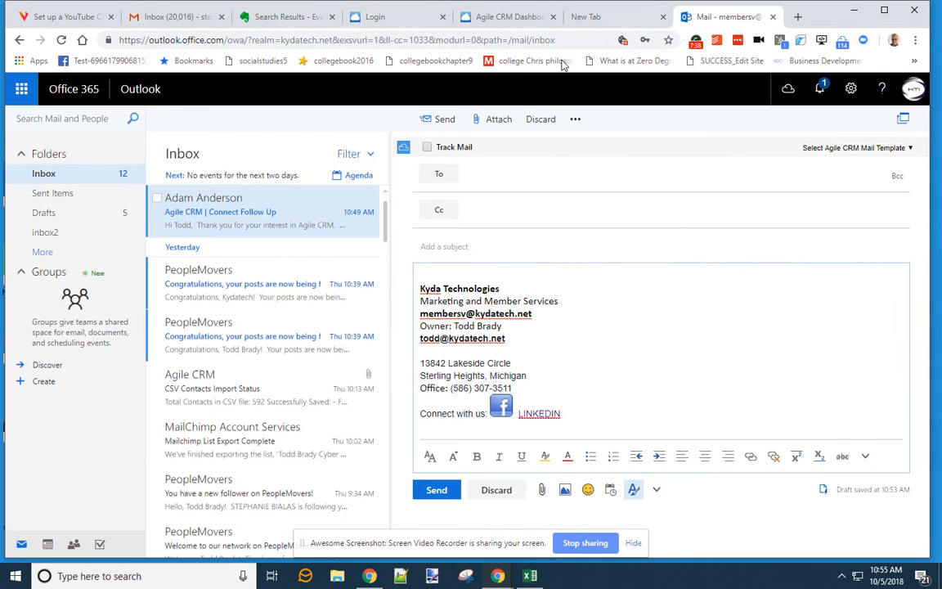
pyautogui.click(606, 20)
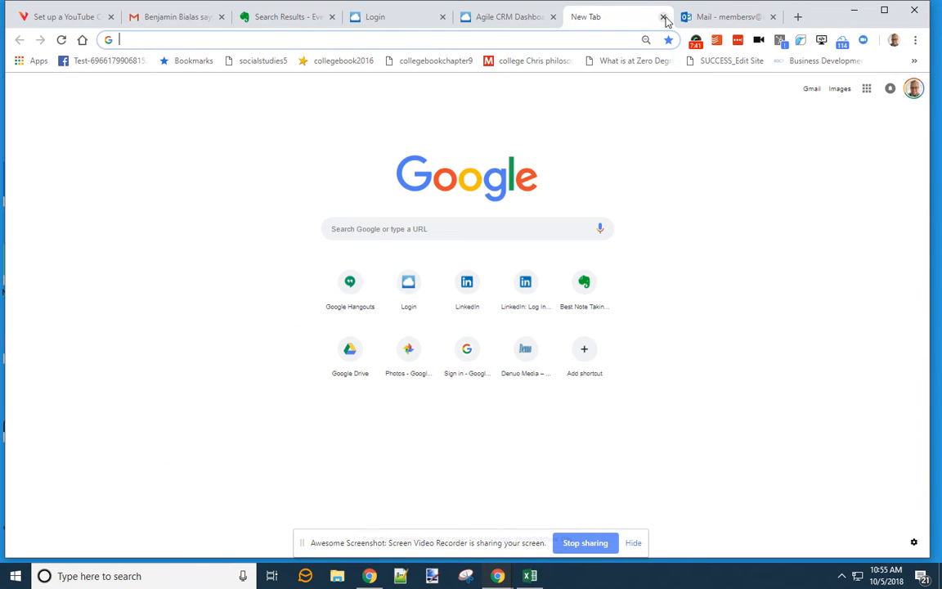
pyautogui.click(662, 18)
pyautogui.click(513, 18)
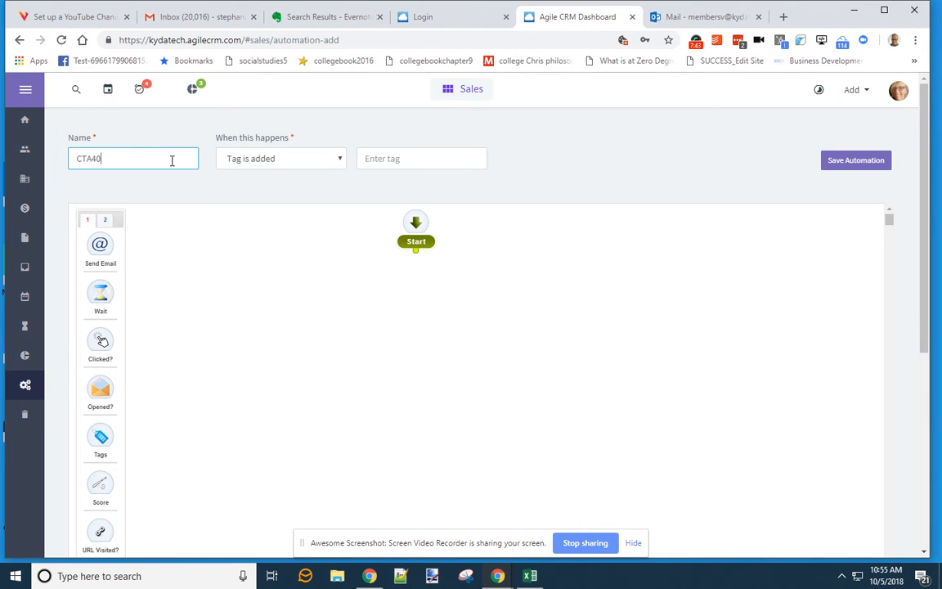
# - Rename the automation to 'CTA40 Recent connection Video Intro'
pyautogui.moveTo(173, 158); pyautogui.dragTo(75, 156)
pyautogui.write('Recent Connection Video Intro')
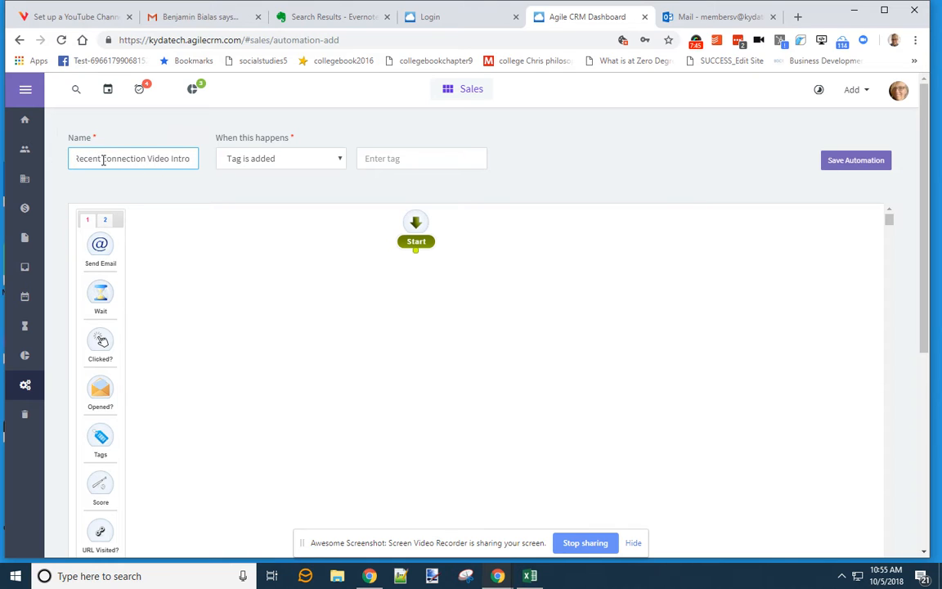
pyautogui.press('Home')
pyautogui.write('CTA40')
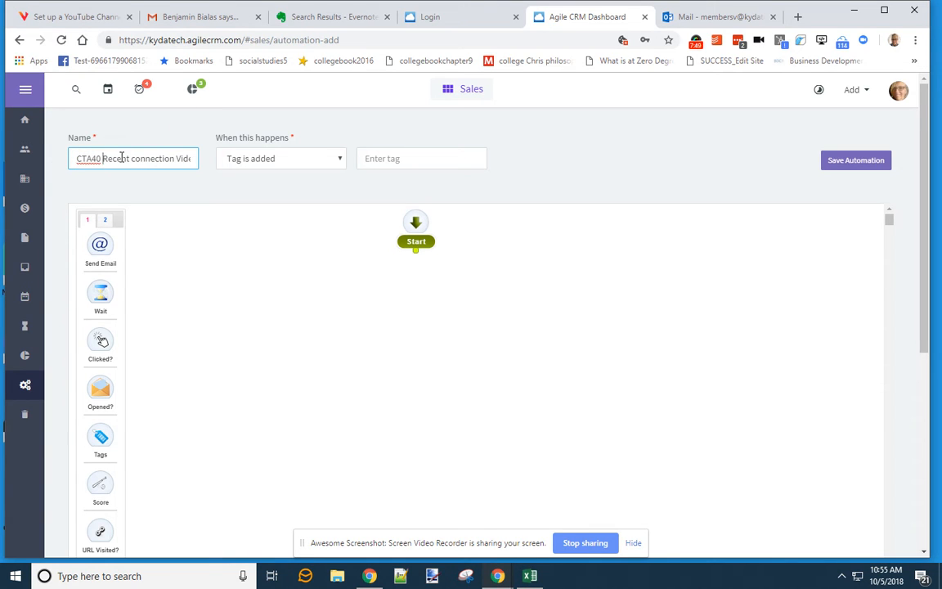
pyautogui.press('Right')
pyautogui.press('Right')
pyautogui.press('Right')
pyautogui.press('Right')
pyautogui.press('Right')
pyautogui.press('Right')
pyautogui.press('Right')
pyautogui.press('Right')
pyautogui.press('Right')
pyautogui.press('Right')
pyautogui.press('Right')
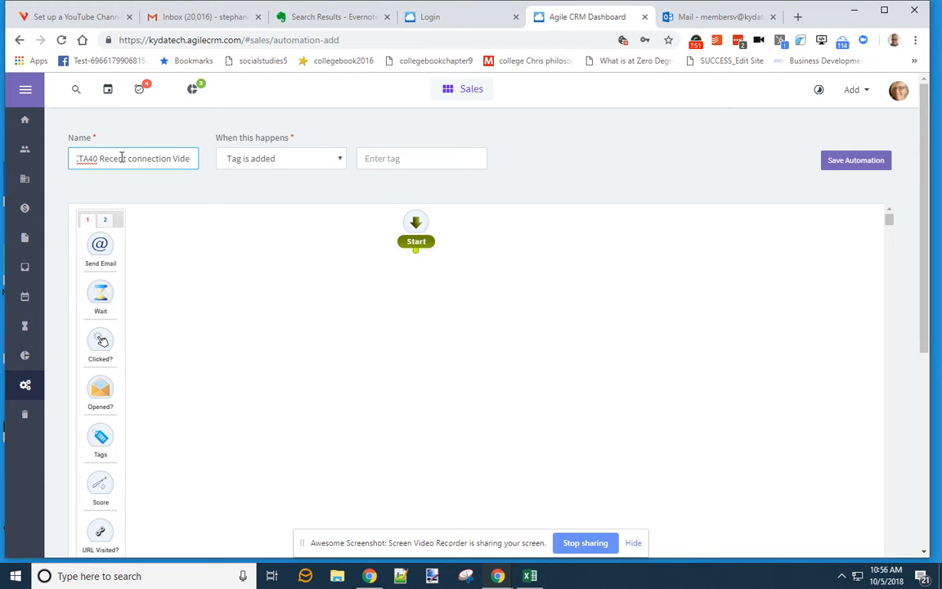
pyautogui.press('Right')
pyautogui.press('Right')
pyautogui.press('Right')
pyautogui.press('Right')
pyautogui.press('Right')
pyautogui.press('Right')
pyautogui.press('Right')
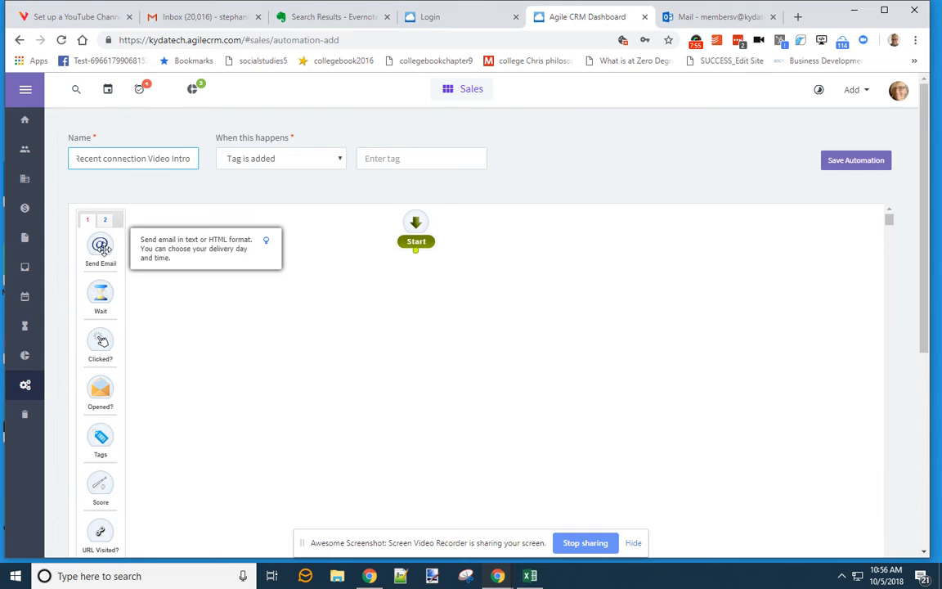
# - Add a Send Email step below Start on the workflow canvas
pyautogui.moveTo(100, 245); pyautogui.dragTo(432, 297)
pyautogui.click(391, 156)
pyautogui.write('c')
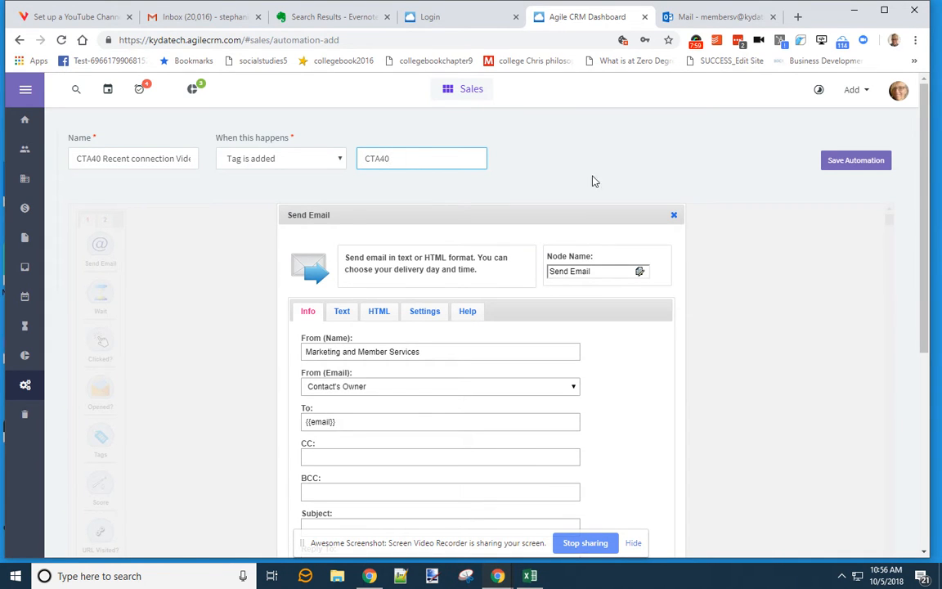
pyautogui.click(647, 175)
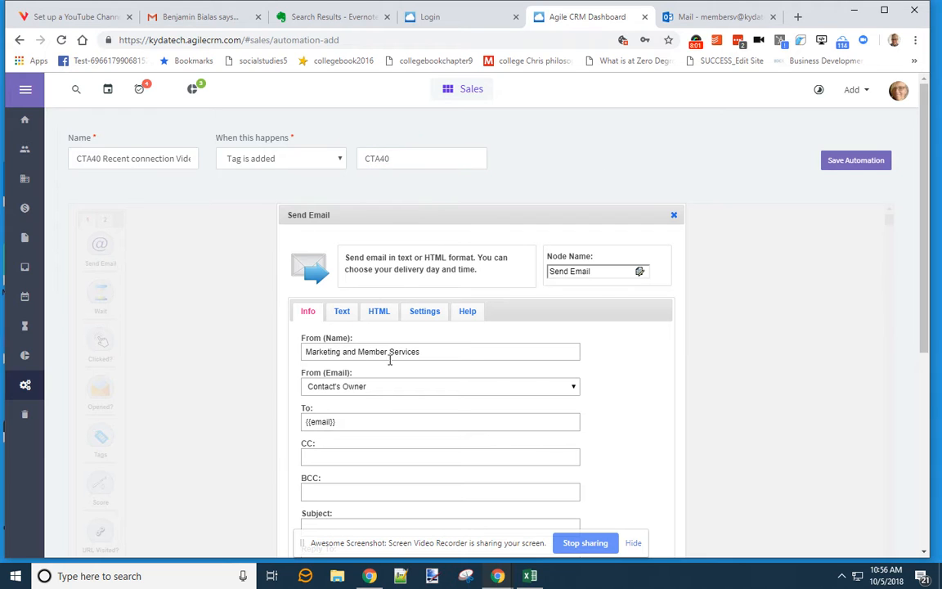
pyautogui.scroll(-3, 650, 341)
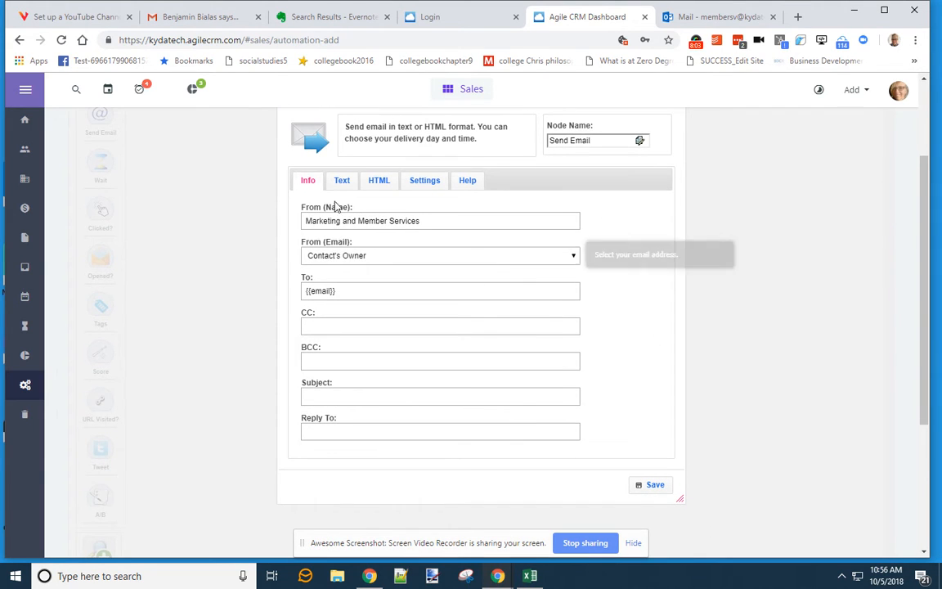
# - Set the sender's From name and make the subject 'Let's connect further'
pyautogui.click(432, 220)
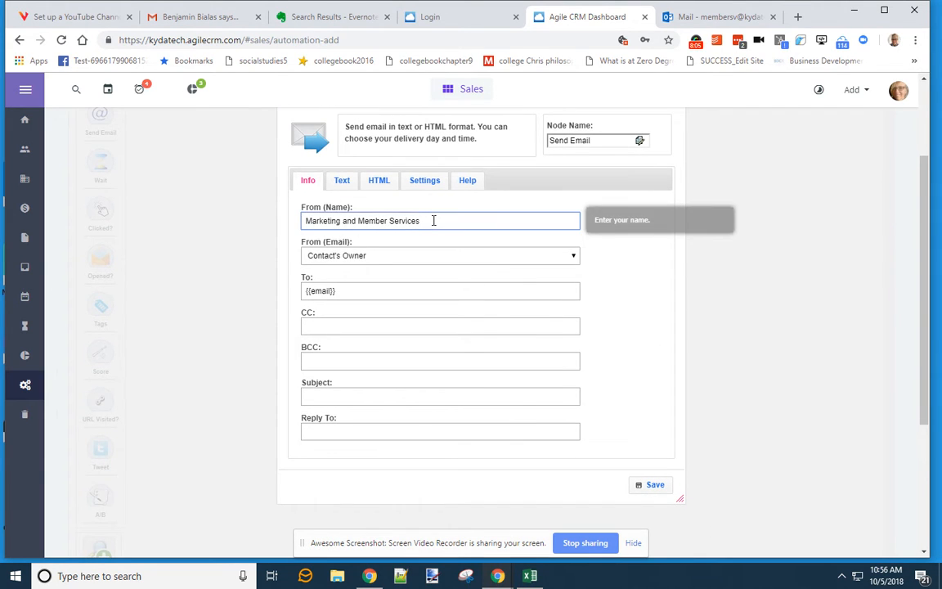
pyautogui.moveTo(432, 220); pyautogui.dragTo(281, 219)
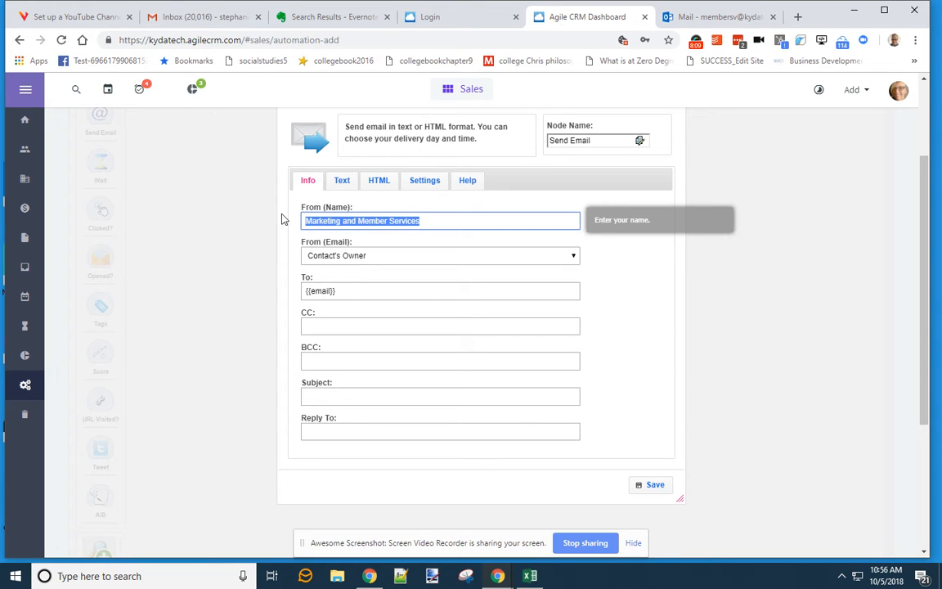
pyautogui.write('Kyda Tech')
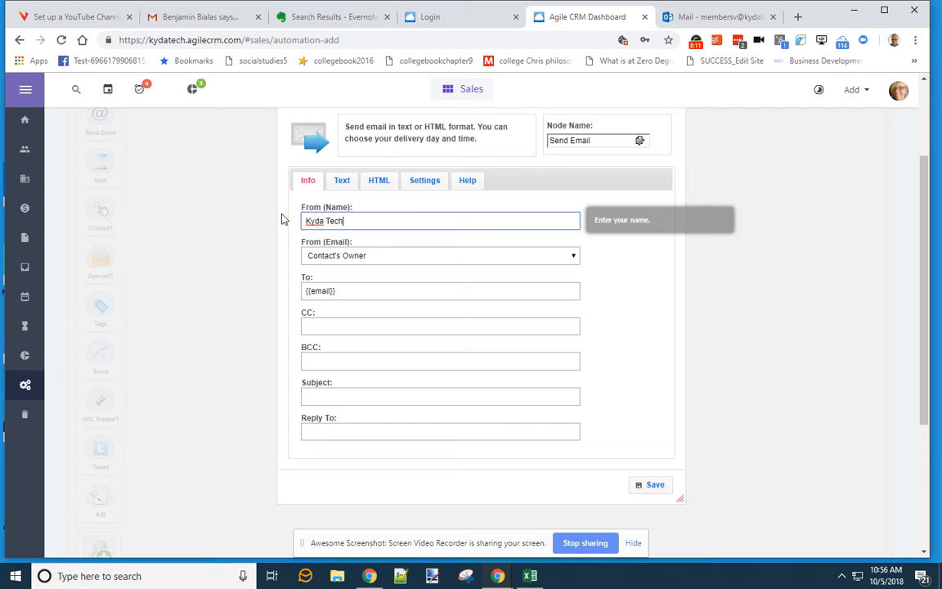
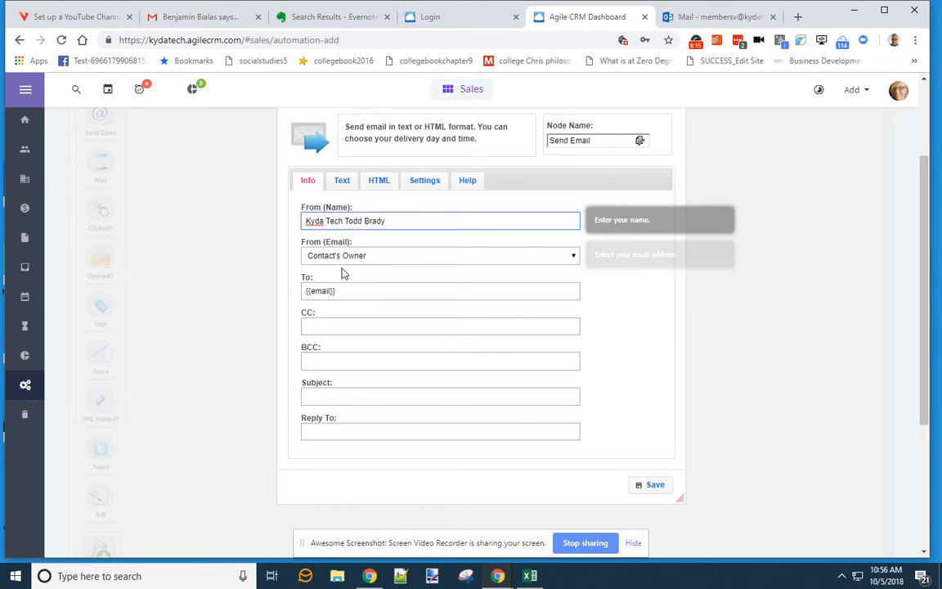
pyautogui.click(335, 395)
pyautogui.write('Recent connection Video Intro')
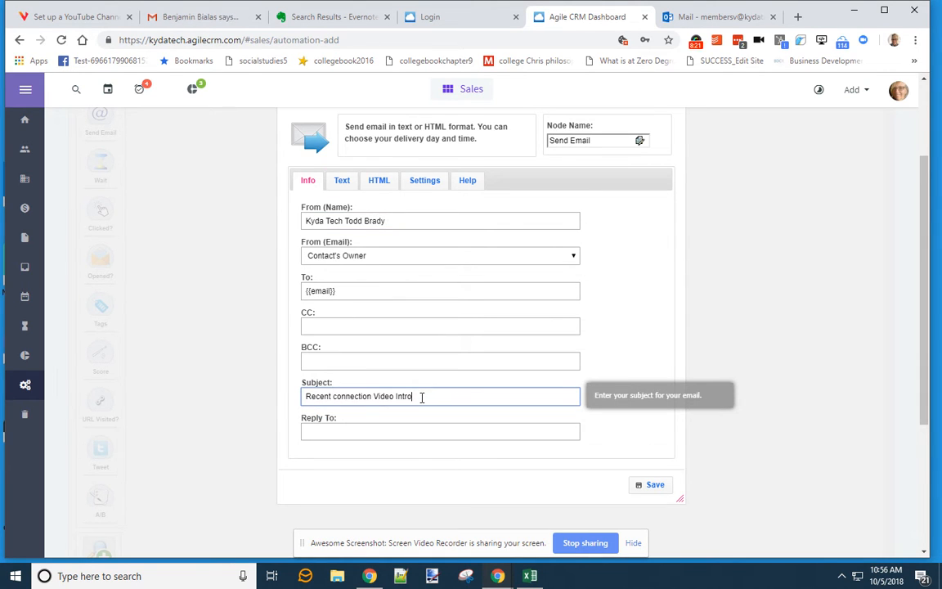
pyautogui.moveTo(432, 395); pyautogui.dragTo(305, 386)
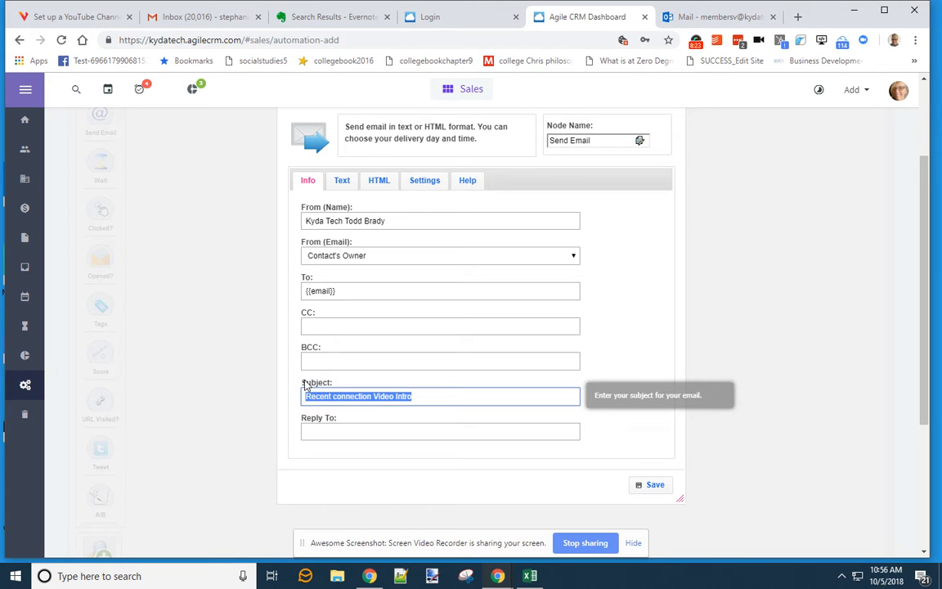
pyautogui.click(372, 396)
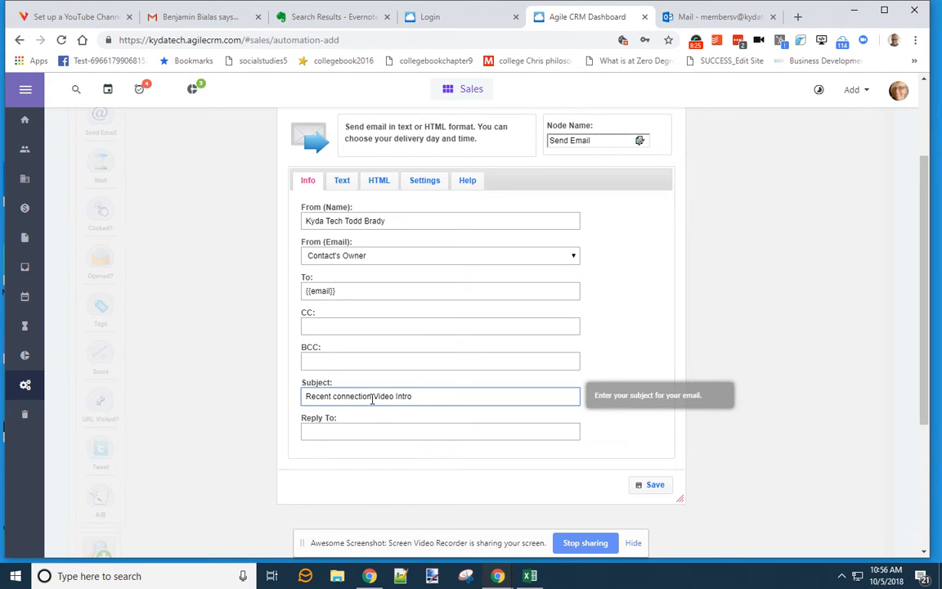
pyautogui.write("Here's a")
pyautogui.moveTo(457, 396); pyautogui.dragTo(218, 389)
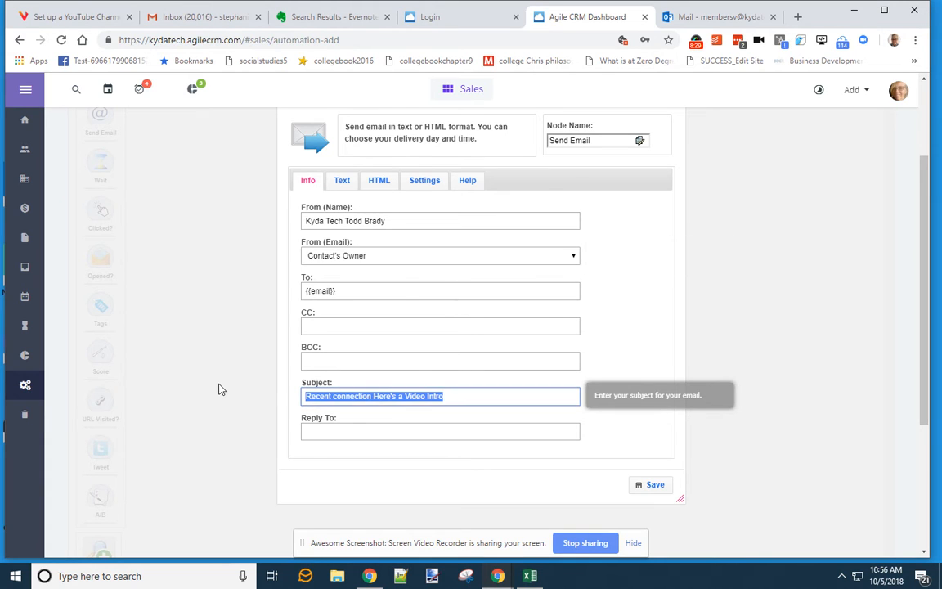
pyautogui.write("Let's connect further")
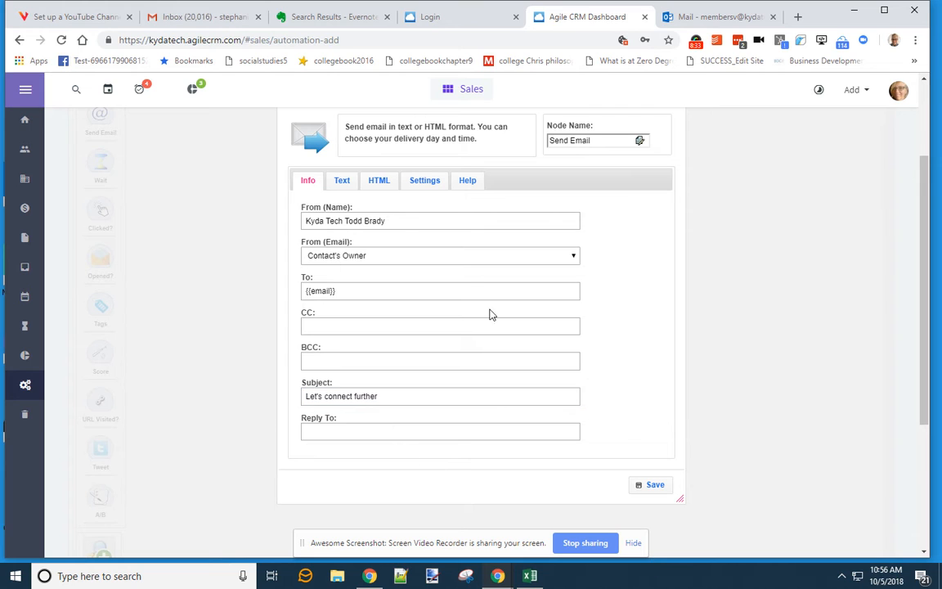
pyautogui.click(345, 181)
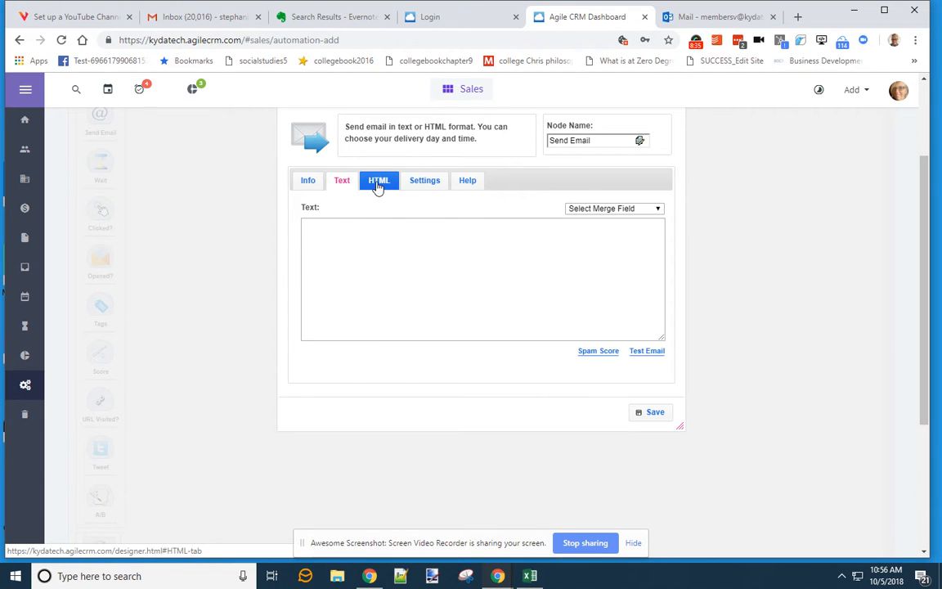
# - Check the HTML body's template chooser, then close it without choosing a template
pyautogui.click(378, 184)
pyautogui.click(449, 211)
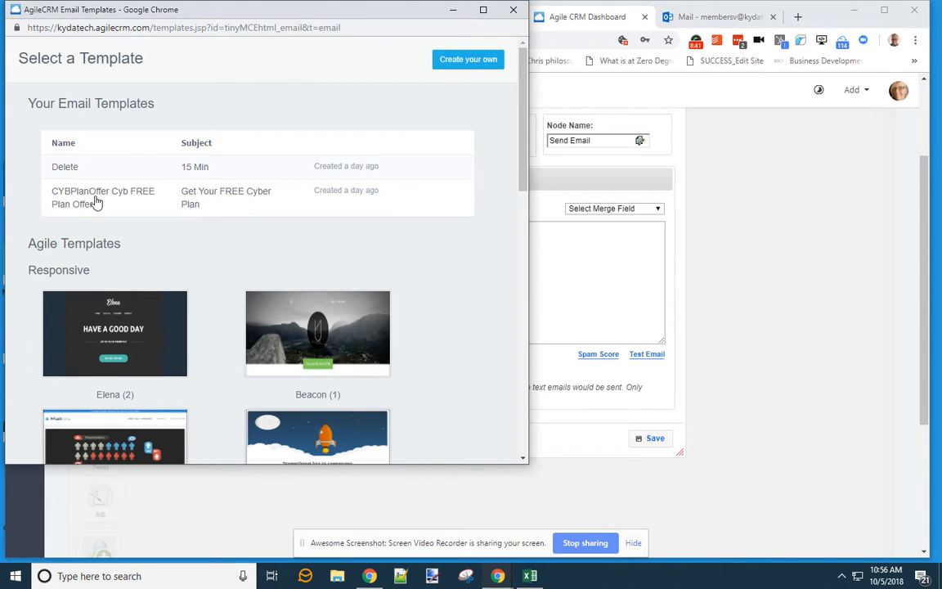
pyautogui.click(453, 9)
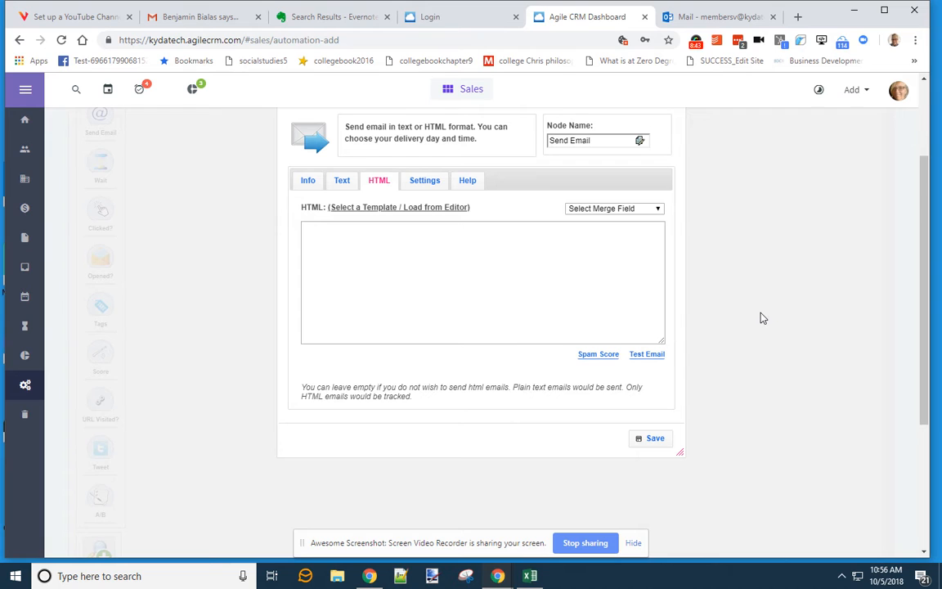
pyautogui.scroll(1, 732, 342)
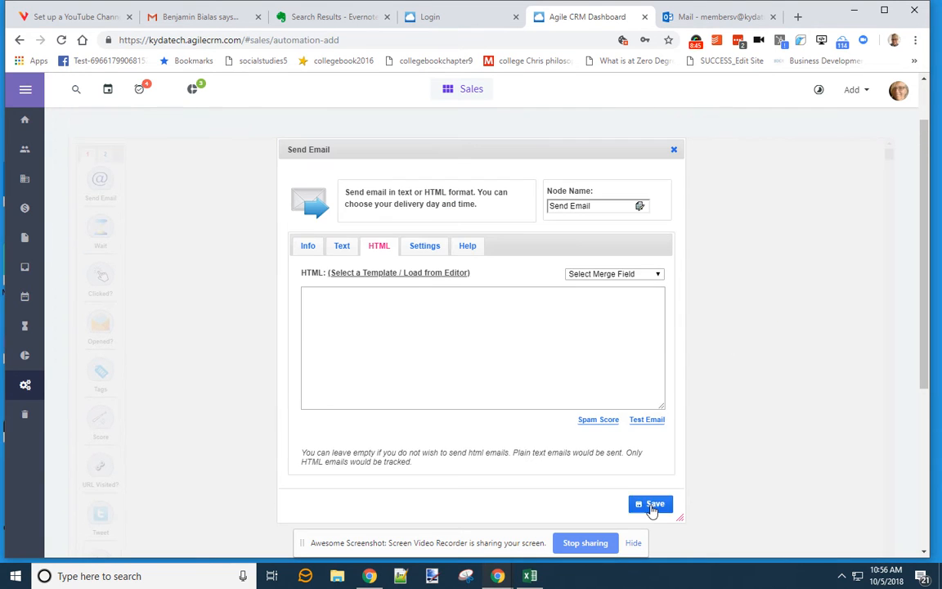
pyautogui.click(655, 504)
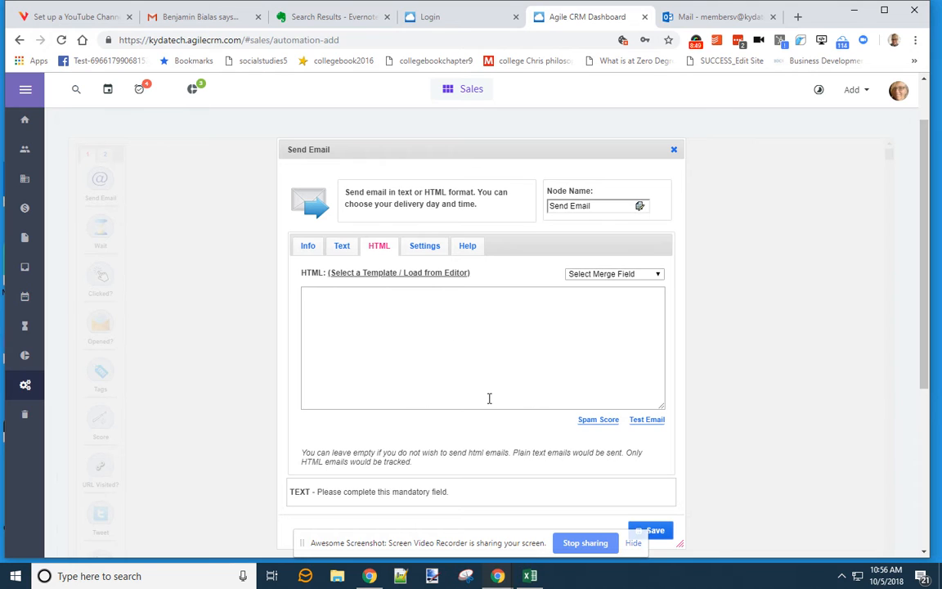
pyautogui.scroll(-2, 731, 226)
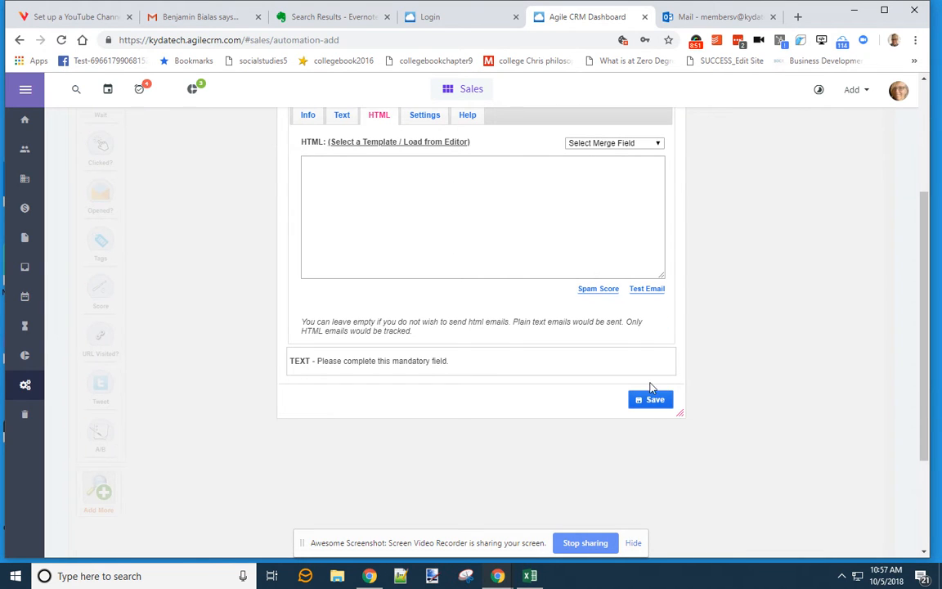
# - Enter the plain-text body 'test' and save the Send Email step
pyautogui.click(342, 116)
pyautogui.click(390, 179)
pyautogui.write('test intro connect with me')
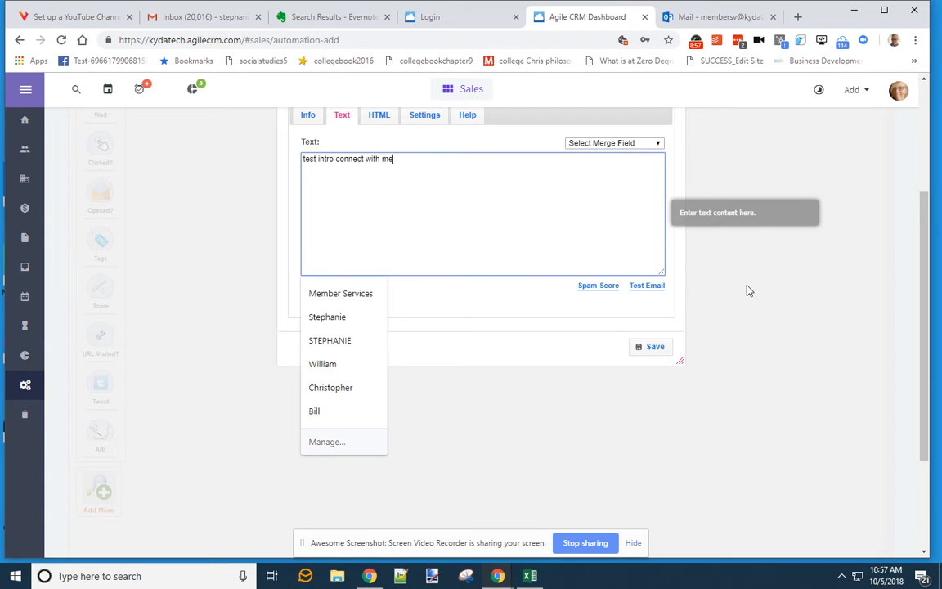
pyautogui.click(749, 290)
pyautogui.click(652, 347)
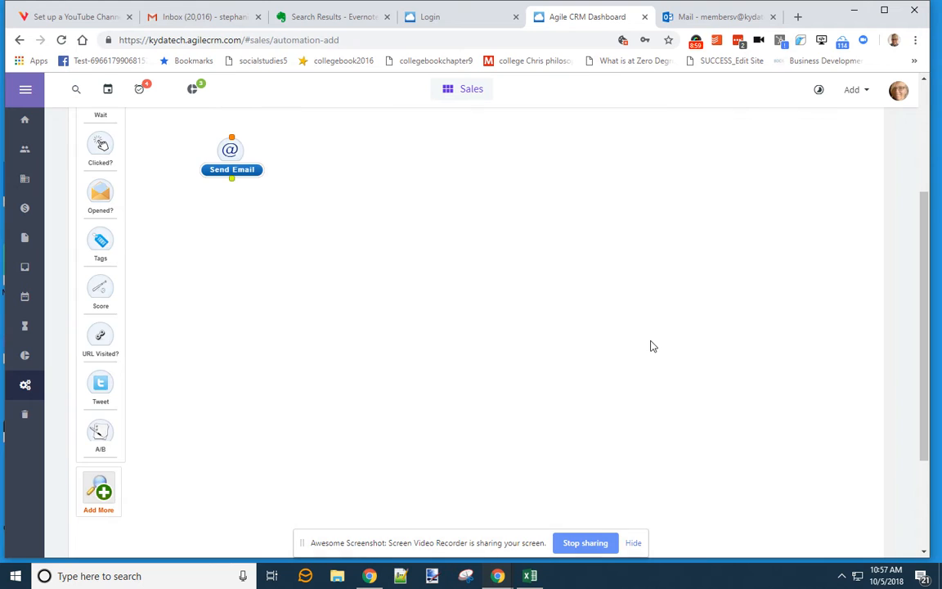
pyautogui.scroll(3, 354, 229)
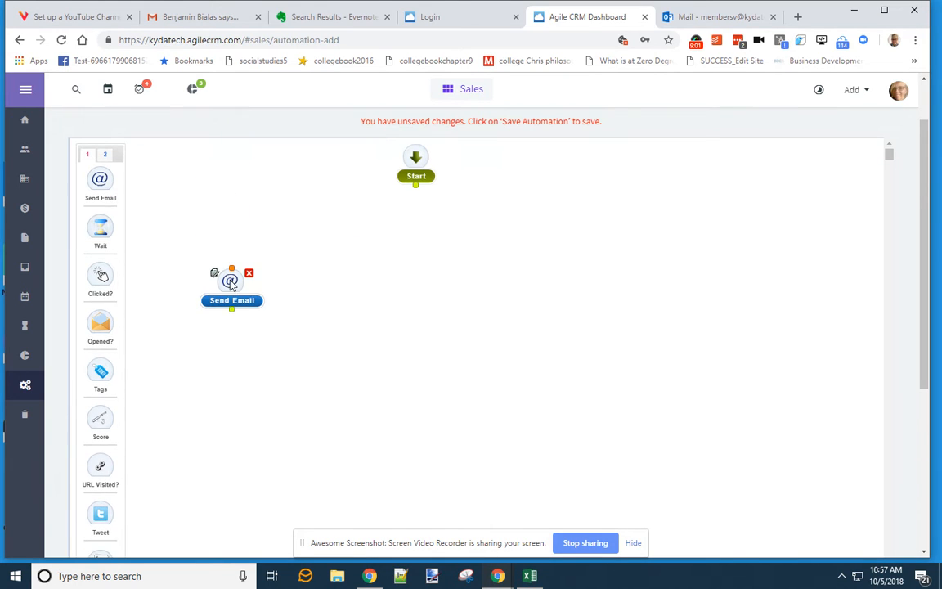
# - Connect Start to the Send Email step and confirm the CTA40 trigger tag
pyautogui.moveTo(229, 271); pyautogui.dragTo(419, 246)
pyautogui.moveTo(417, 185)
pyautogui.mouseDown()
pyautogui.moveTo(416, 261)
pyautogui.moveTo(448, 175)
pyautogui.mouseUp()
pyautogui.scroll(1, 482, 267)
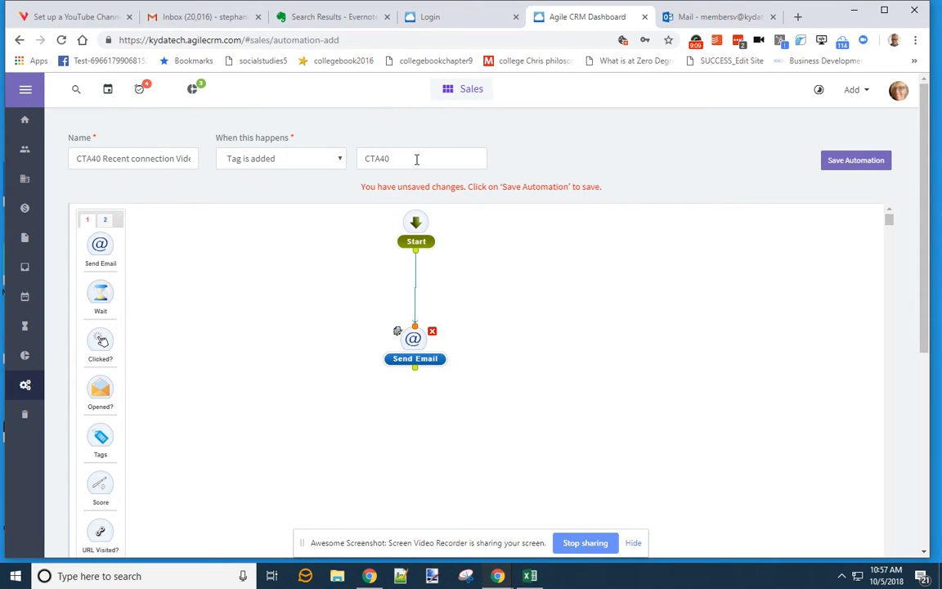
pyautogui.click(385, 162)
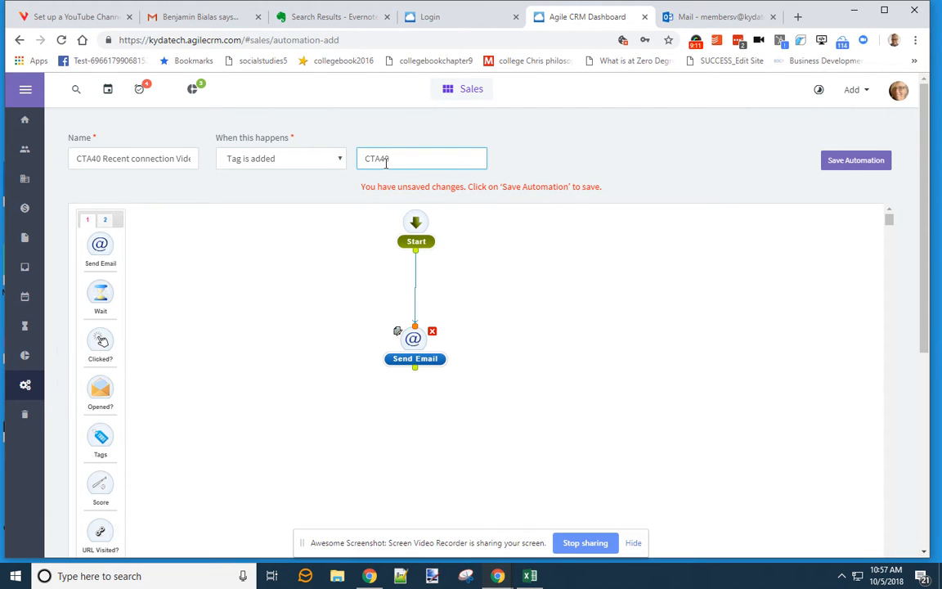
# - Set Track Clicks to 'Yes & Push (Email only)', save the step and the automation
pyautogui.doubleClick(417, 348)
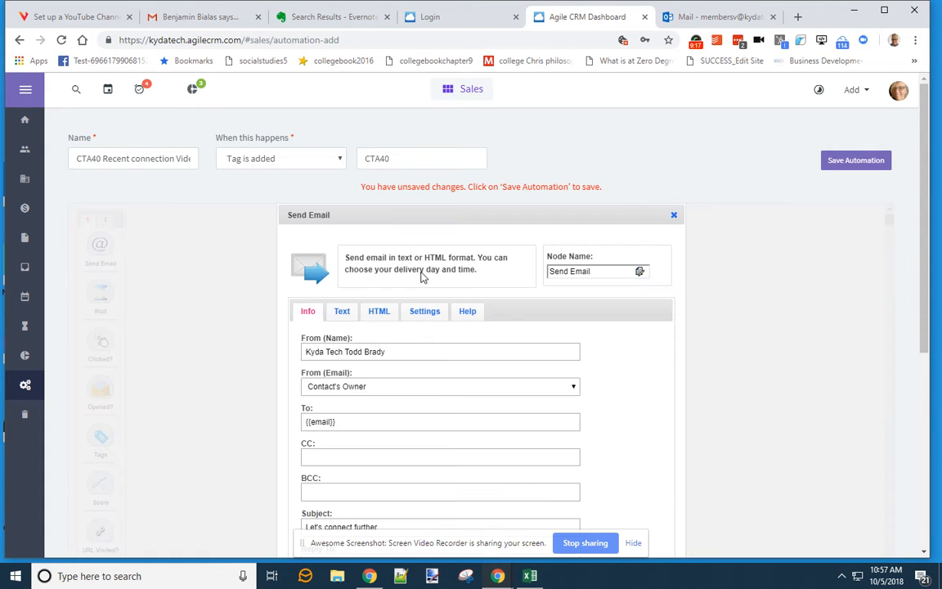
pyautogui.click(425, 311)
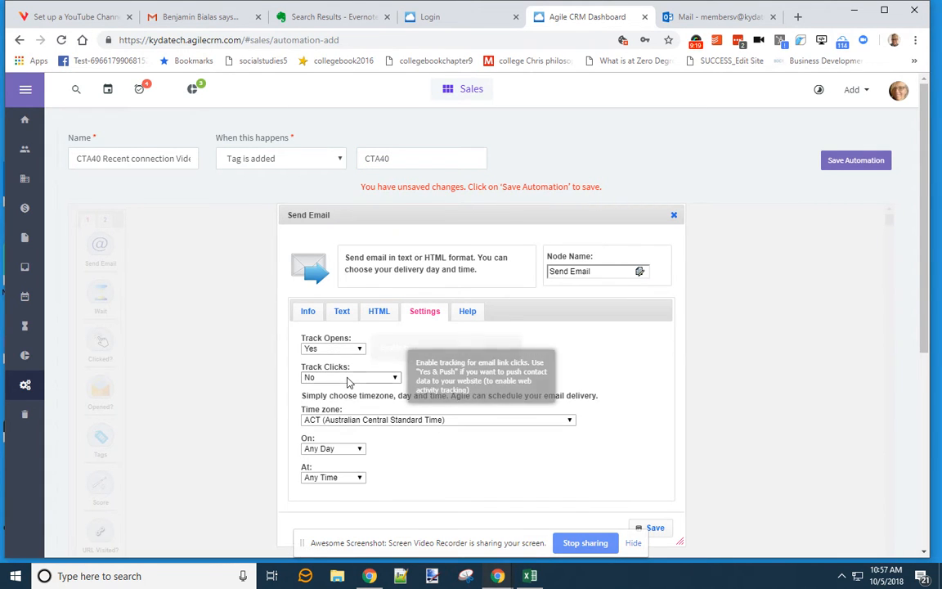
pyautogui.click(376, 377)
pyautogui.click(343, 408)
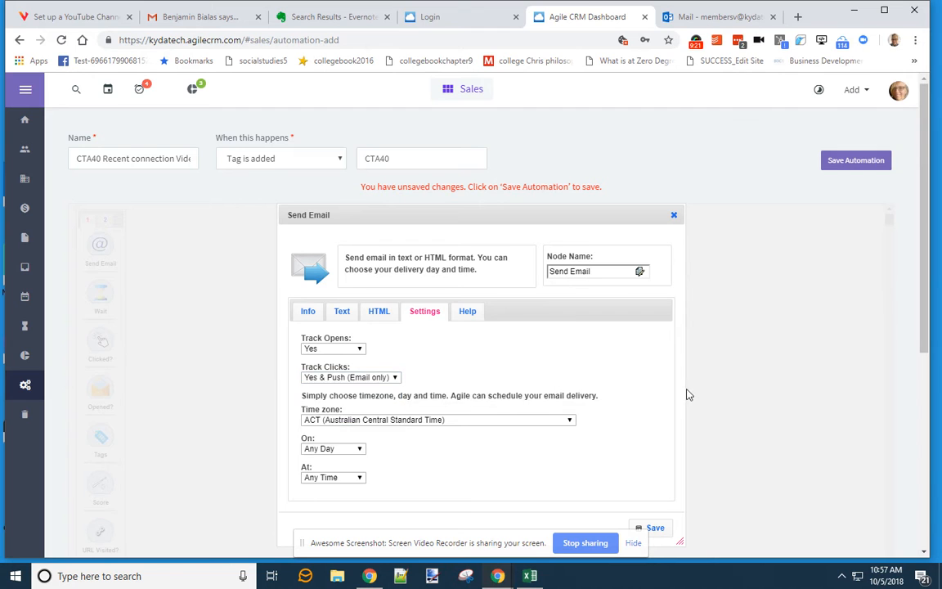
pyautogui.scroll(-2, 646, 417)
pyautogui.click(651, 399)
pyautogui.scroll(2, 587, 255)
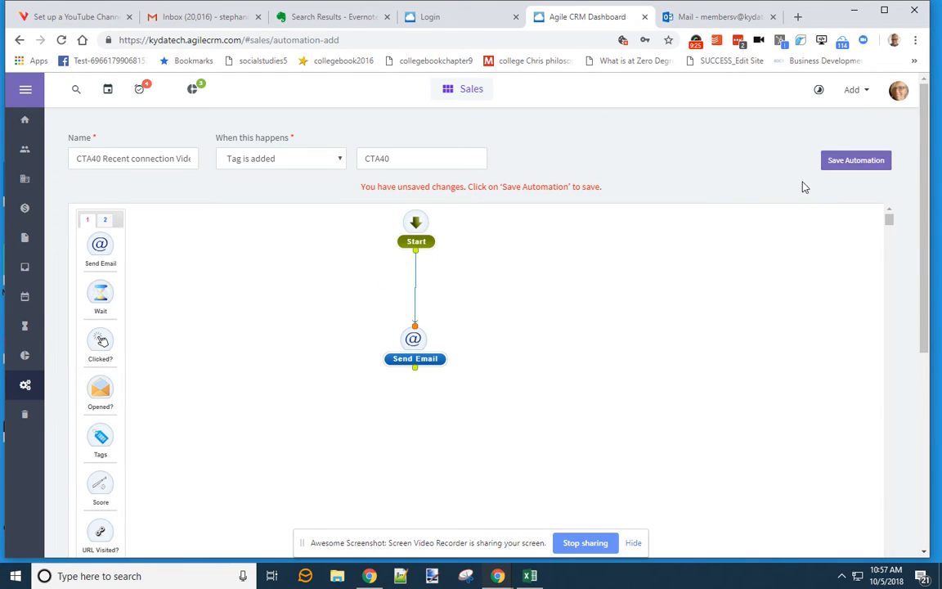
pyautogui.click(837, 169)
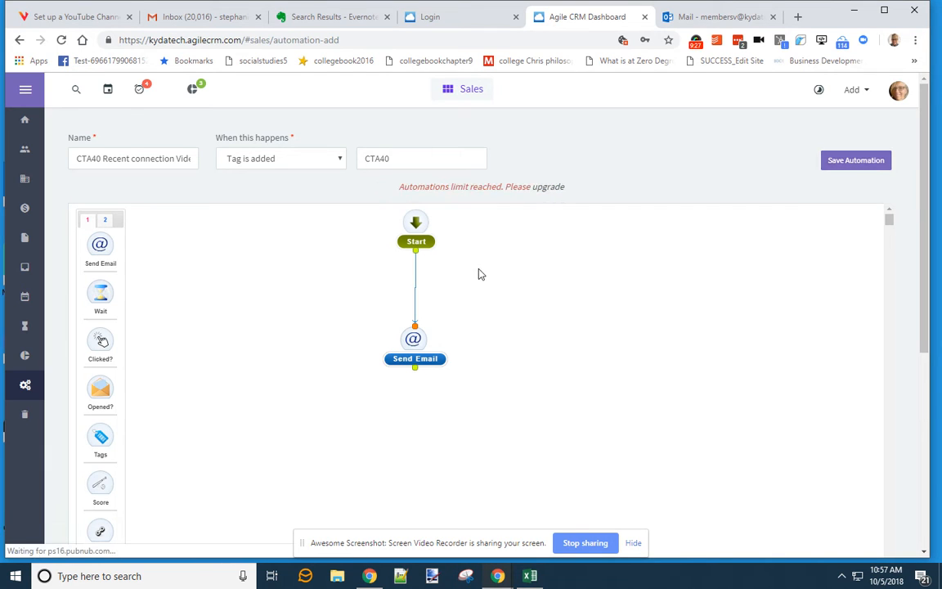
pyautogui.click(26, 152)
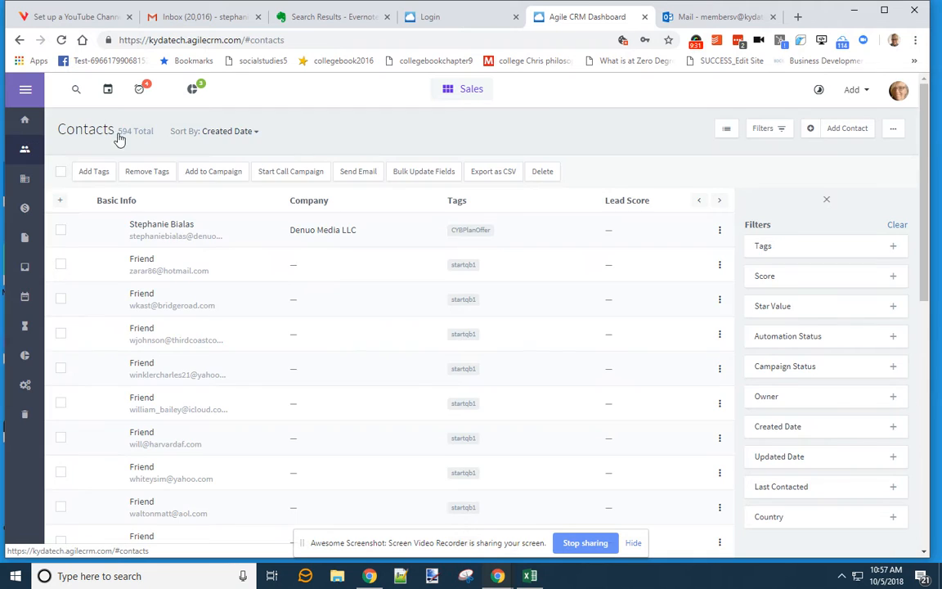
# - Open the top contact and add the tag CTA40 beside CYBPlanOffer
pyautogui.click(76, 90)
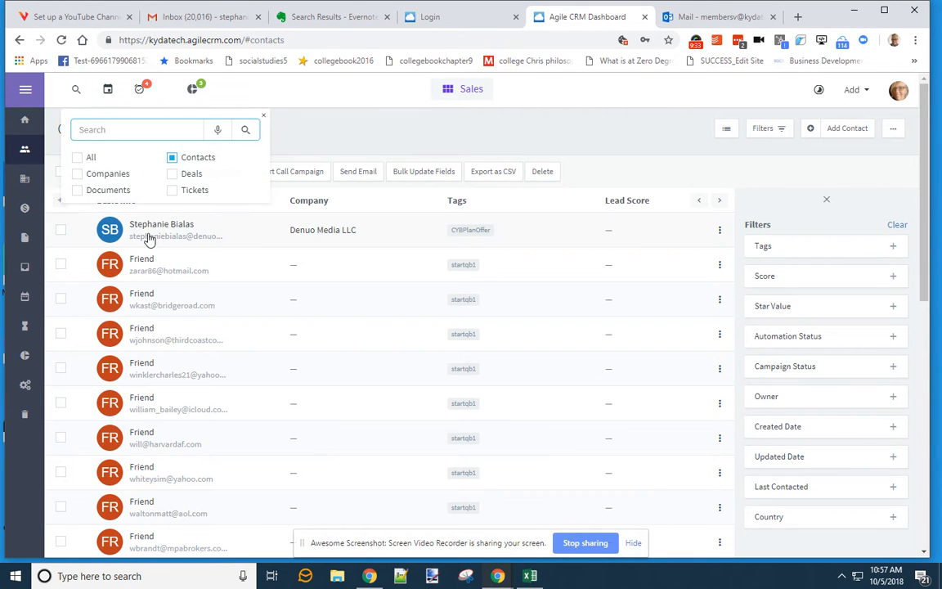
pyautogui.click(145, 234)
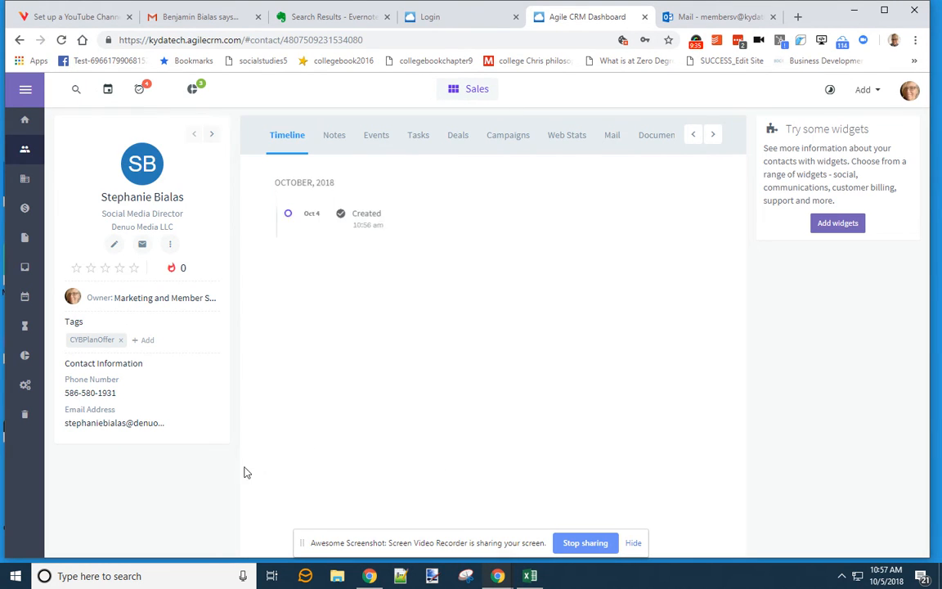
pyautogui.click(146, 340)
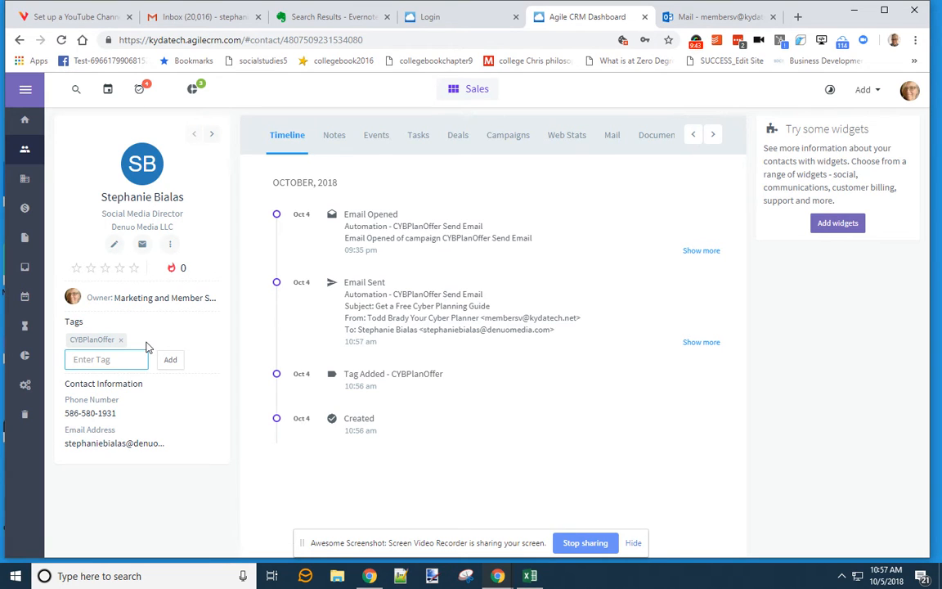
pyautogui.write('Cta')
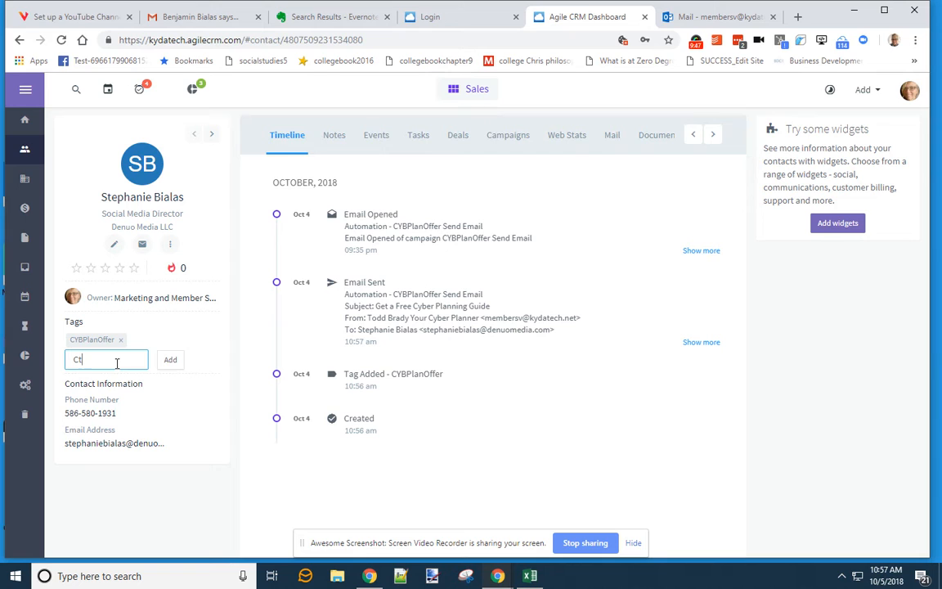
pyautogui.press('BackSpace')
pyautogui.write('TA40')
pyautogui.click(169, 361)
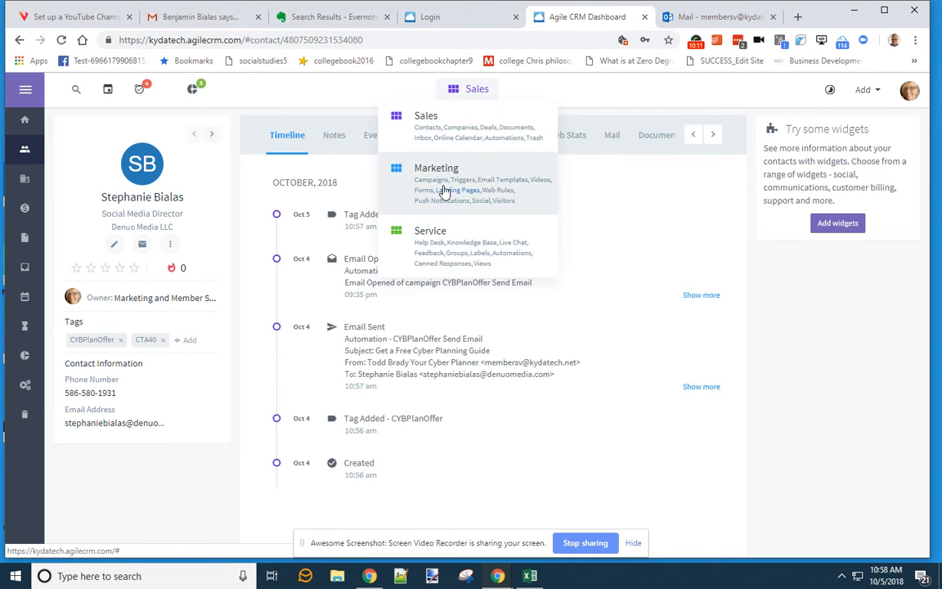
# - Open the CYBPlanOffer email template from Email Templates and make a copy of it
pyautogui.click(445, 190)
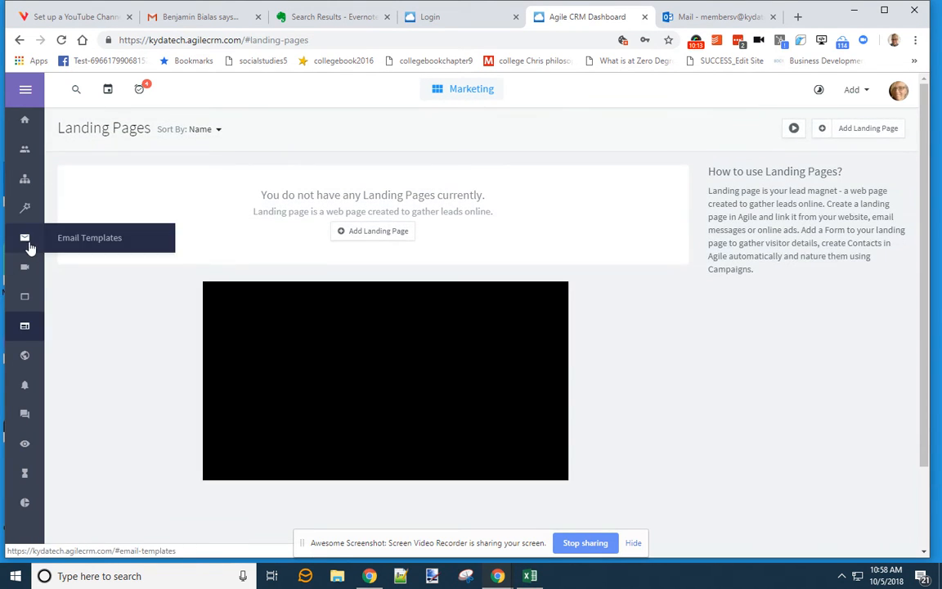
pyautogui.click(27, 245)
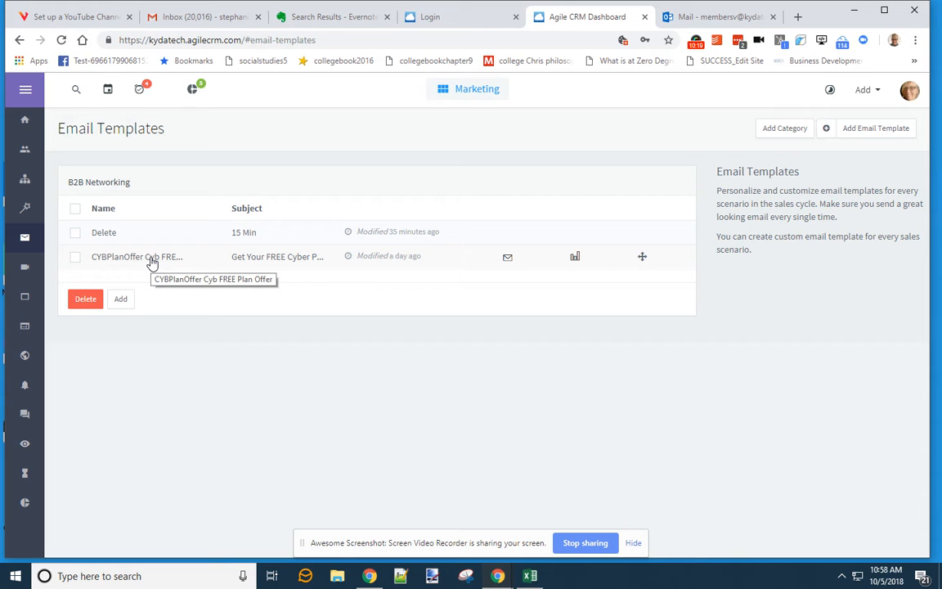
pyautogui.click(151, 261)
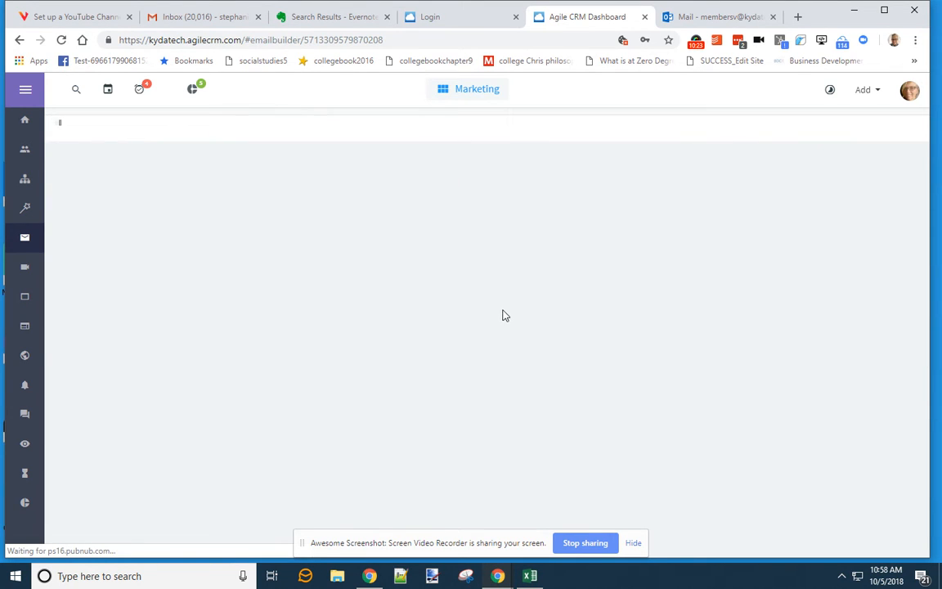
pyautogui.scroll(-2, 507, 314)
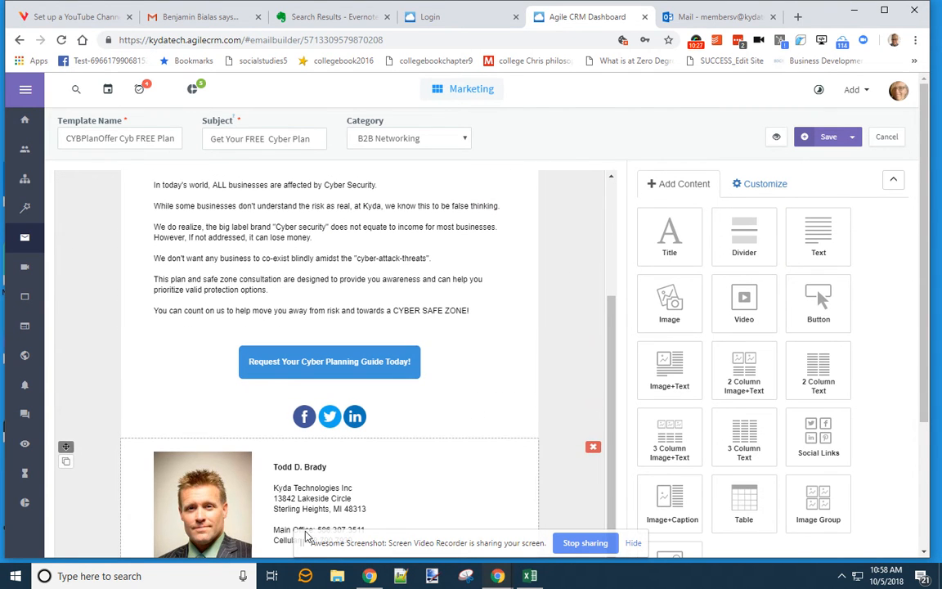
pyautogui.click(852, 137)
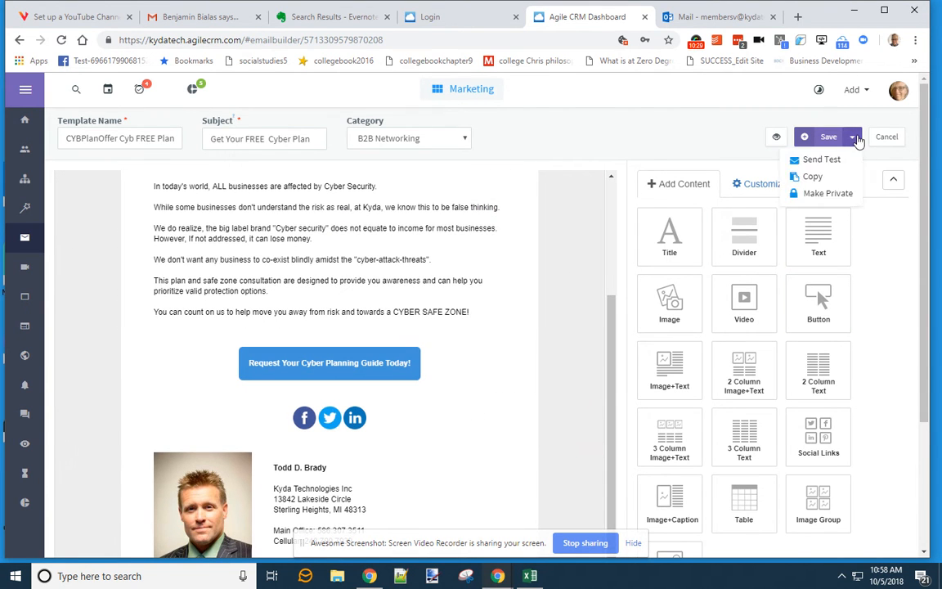
pyautogui.click(830, 178)
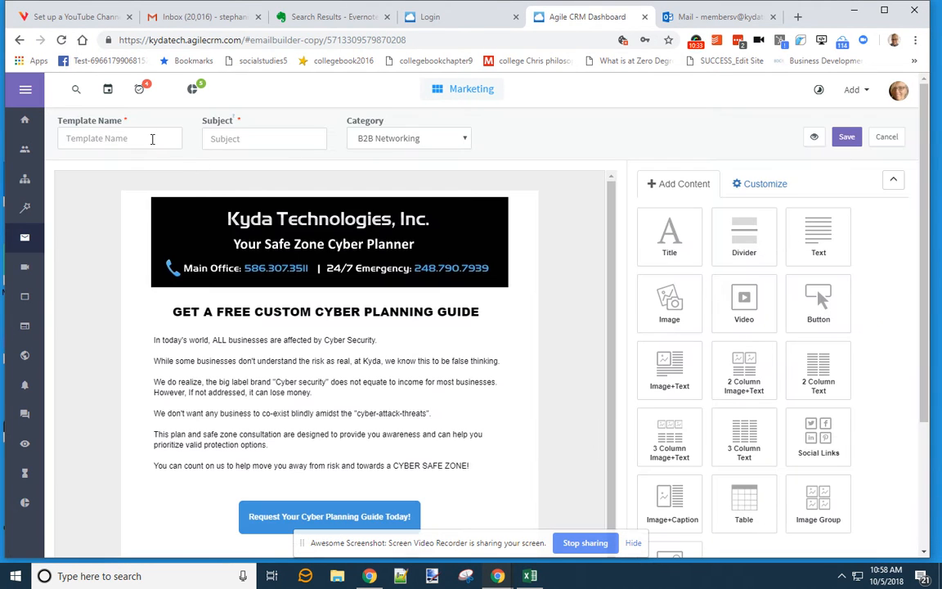
# - Name the copy 'CTA40 New Connects…', set subject 'Let's Connect Further', and save it
pyautogui.click(152, 139)
pyautogui.write('CTA40')
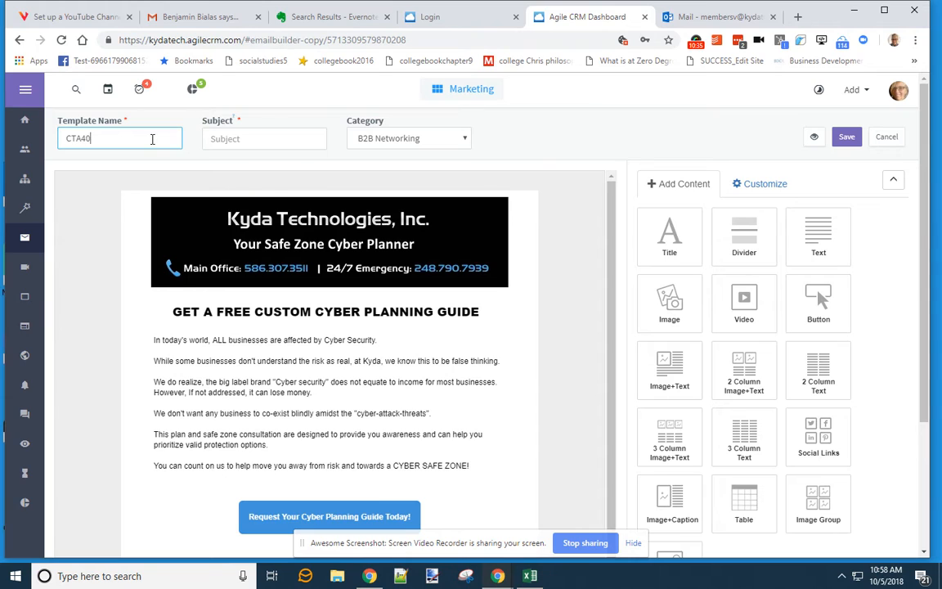
pyautogui.write(' Int')
pyautogui.write('New')
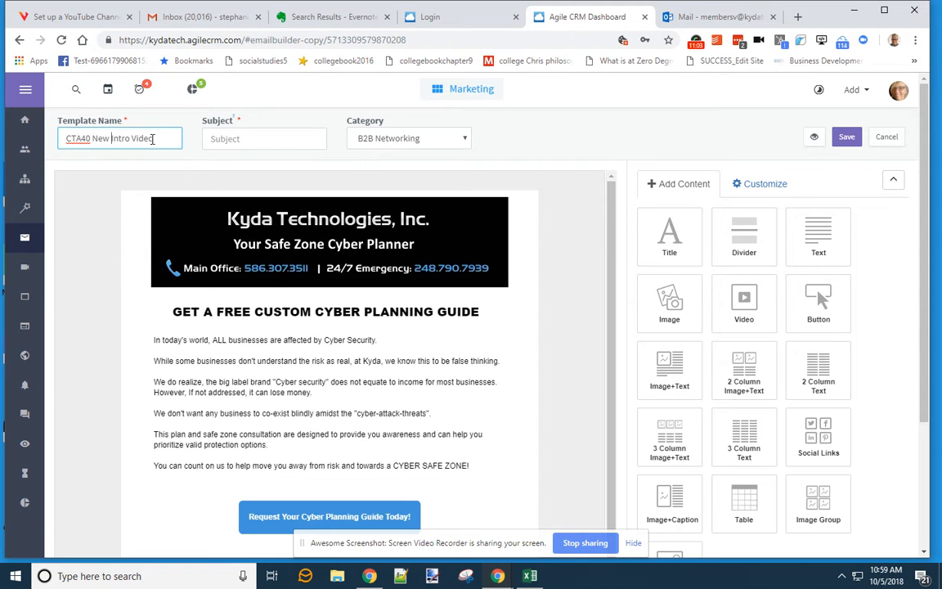
pyautogui.write('Connectio')
pyautogui.press('BackSpace')
pyautogui.write('s')
pyautogui.click(245, 138)
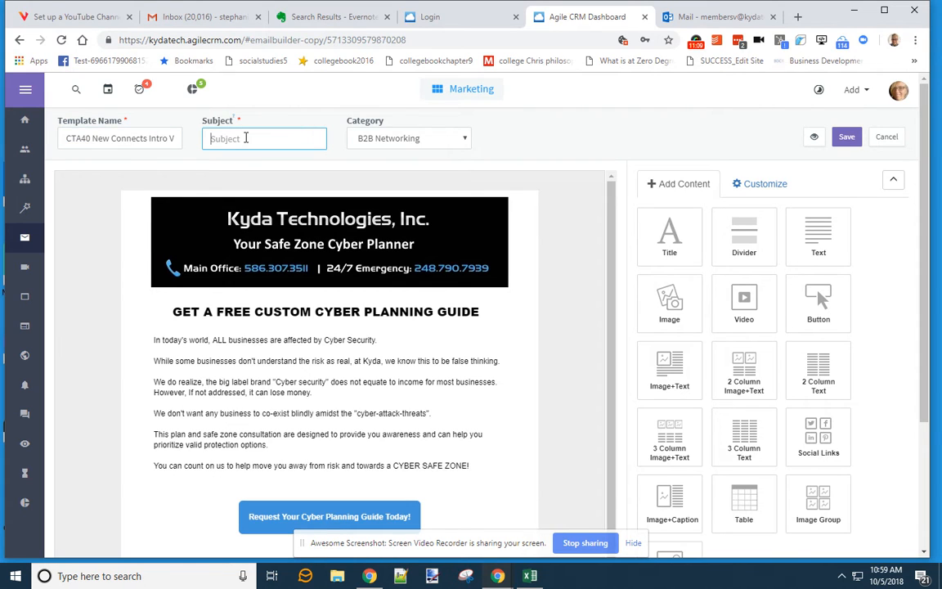
pyautogui.write("Let's C")
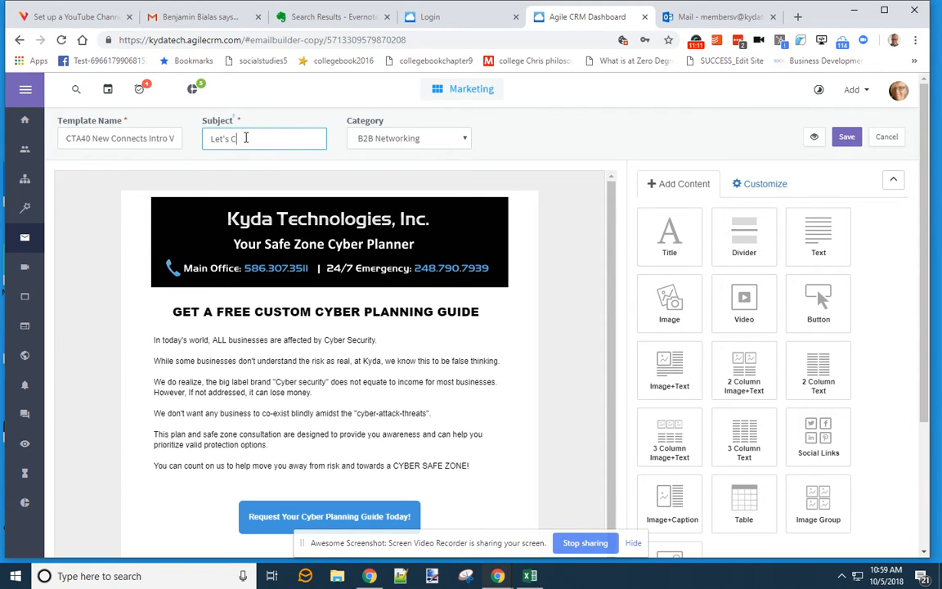
pyautogui.write('onnect Further Video')
pyautogui.doubleClick(304, 139)
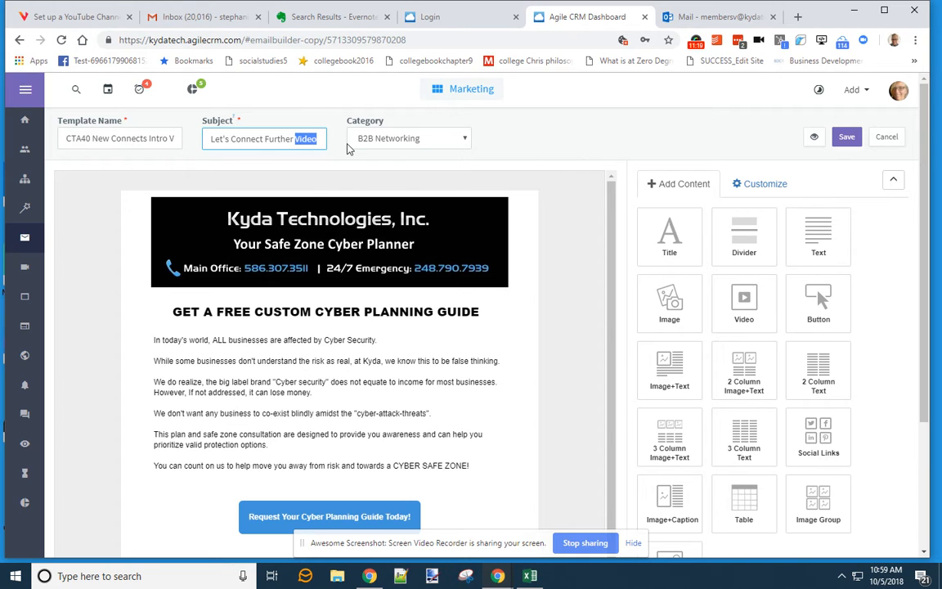
pyautogui.press('BackSpace')
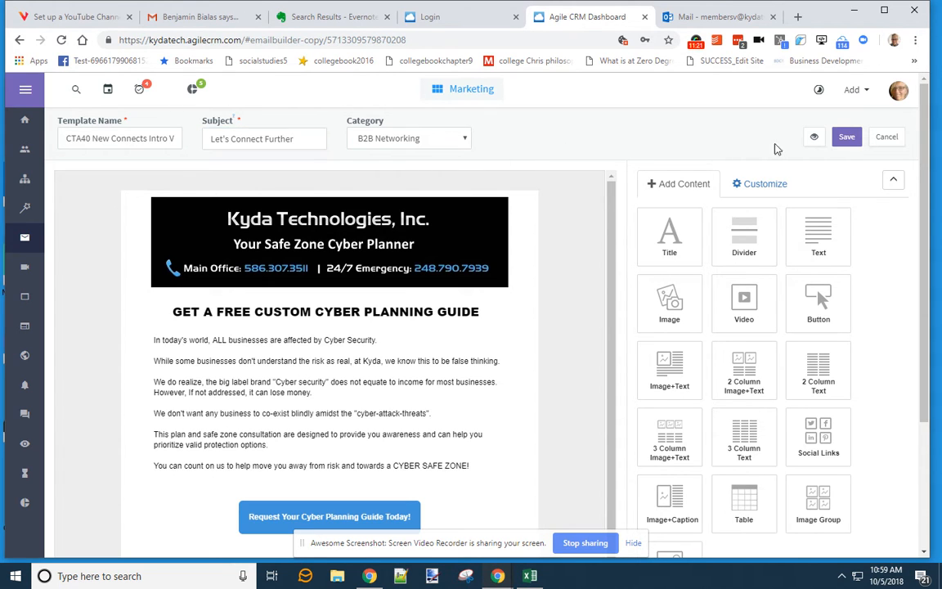
pyautogui.click(847, 137)
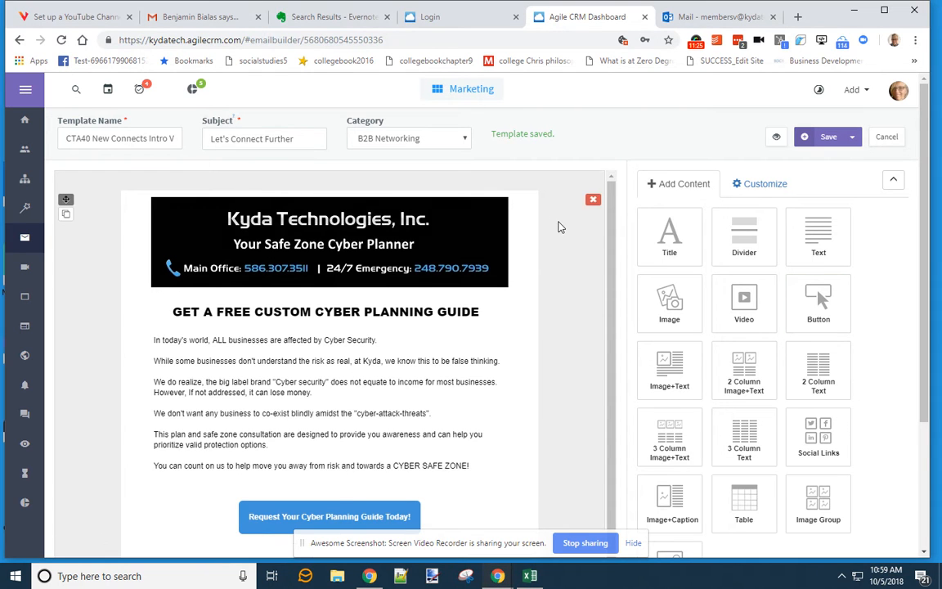
pyautogui.scroll(-1, 562, 225)
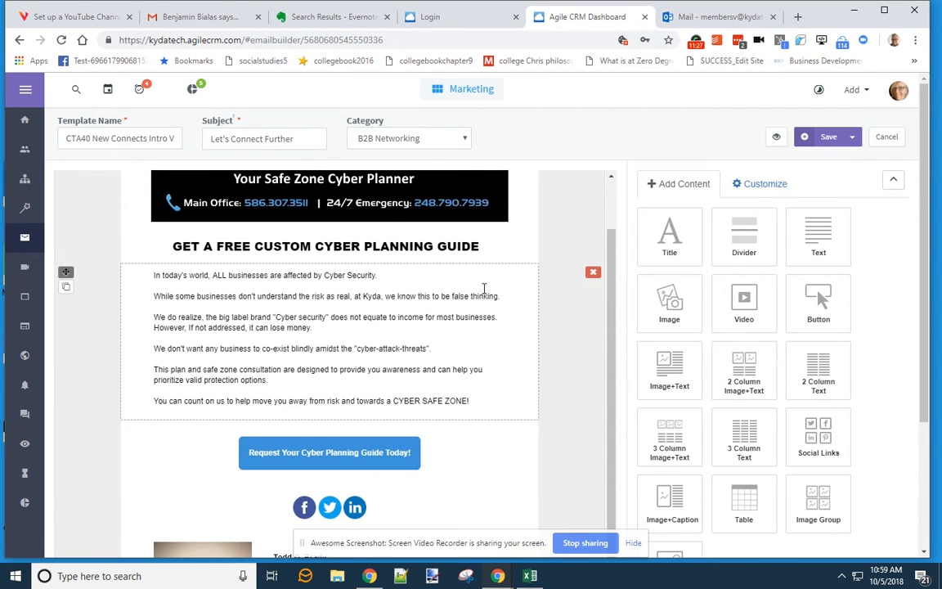
pyautogui.scroll(1, 446, 234)
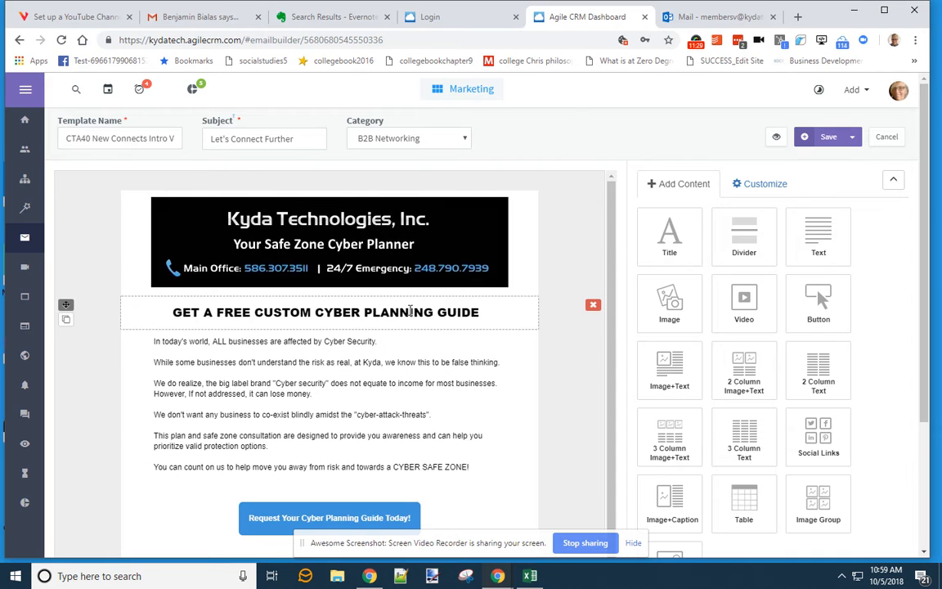
# - Copy the new intro paragraphs from the Evernote note and open the template's intro text block
pyautogui.click(327, 17)
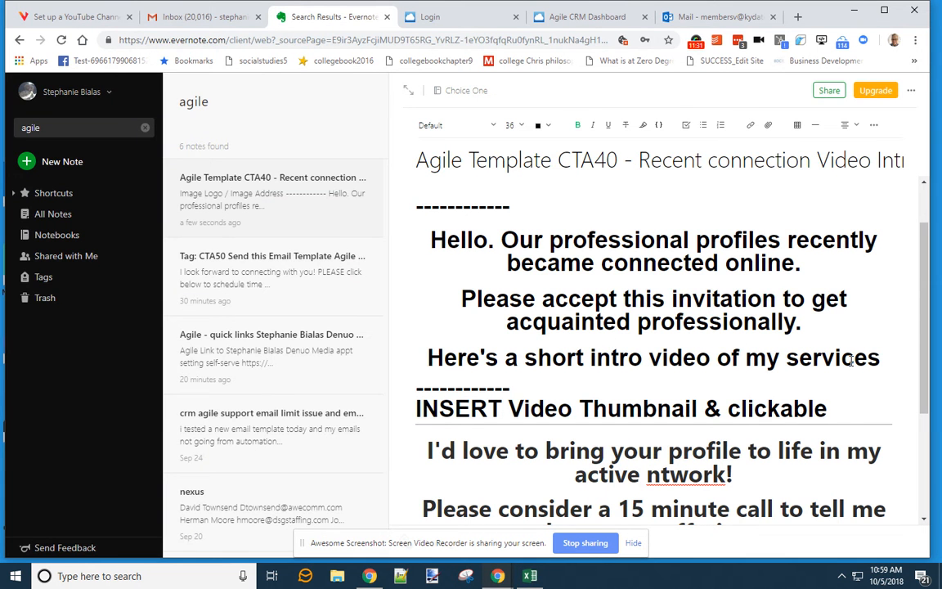
pyautogui.moveTo(880, 360); pyautogui.dragTo(394, 201)
pyautogui.hotkey('ctrl', 'c')
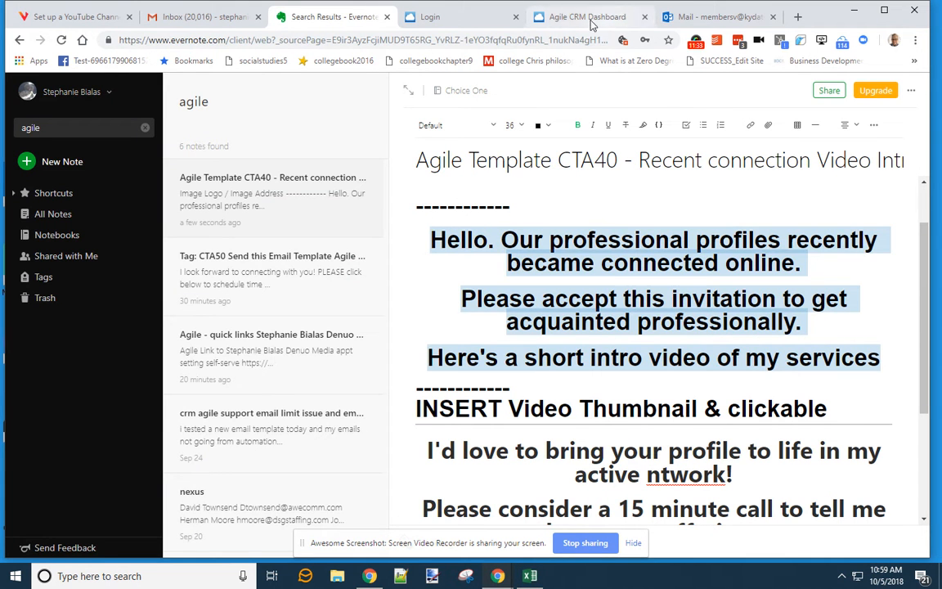
pyautogui.click(695, 17)
pyautogui.click(587, 16)
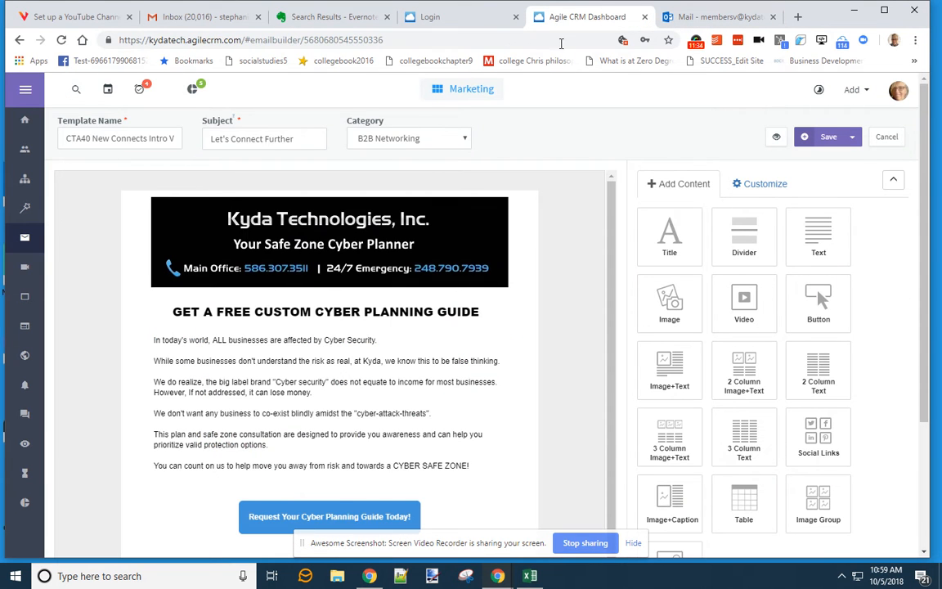
pyautogui.click(338, 344)
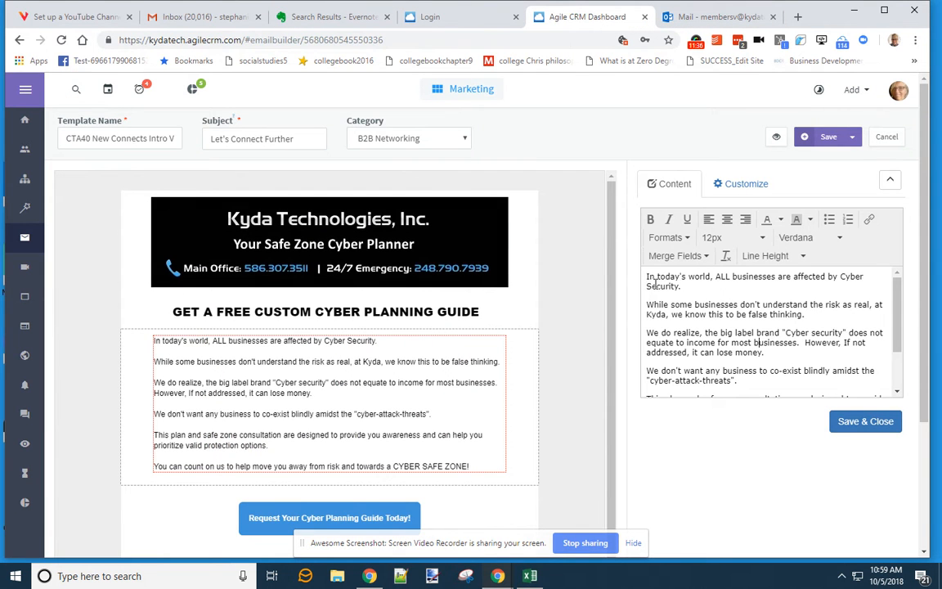
# - Replace the old intro text with the pasted three-line greeting
pyautogui.click(710, 340)
pyautogui.moveTo(898, 307); pyautogui.dragTo(897, 357)
pyautogui.moveTo(831, 387); pyautogui.dragTo(542, 217)
pyautogui.press('Delete')
pyautogui.hotkey('ctrl', 'v')
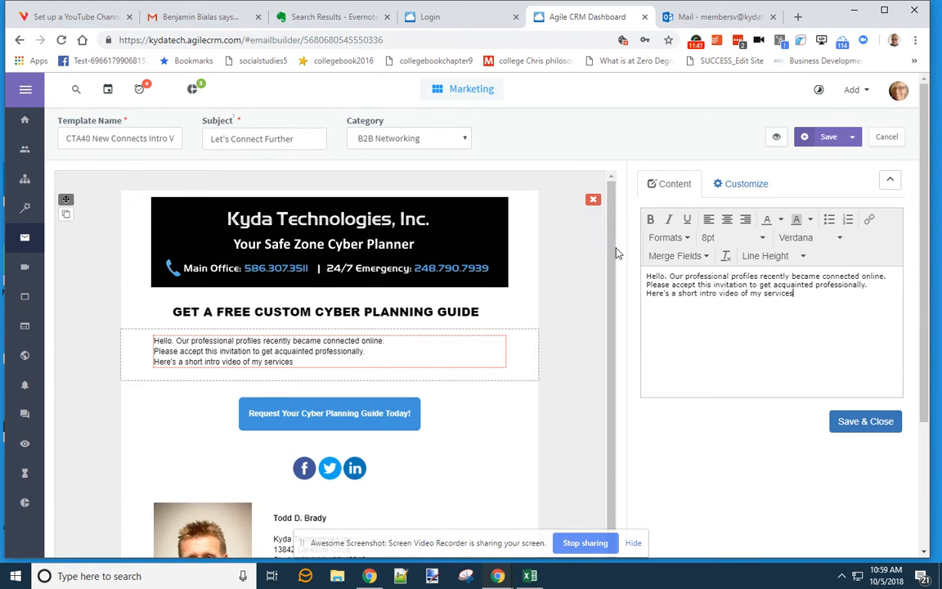
# - Style the greeting in Verdana at 24px
pyautogui.moveTo(793, 294); pyautogui.dragTo(646, 275)
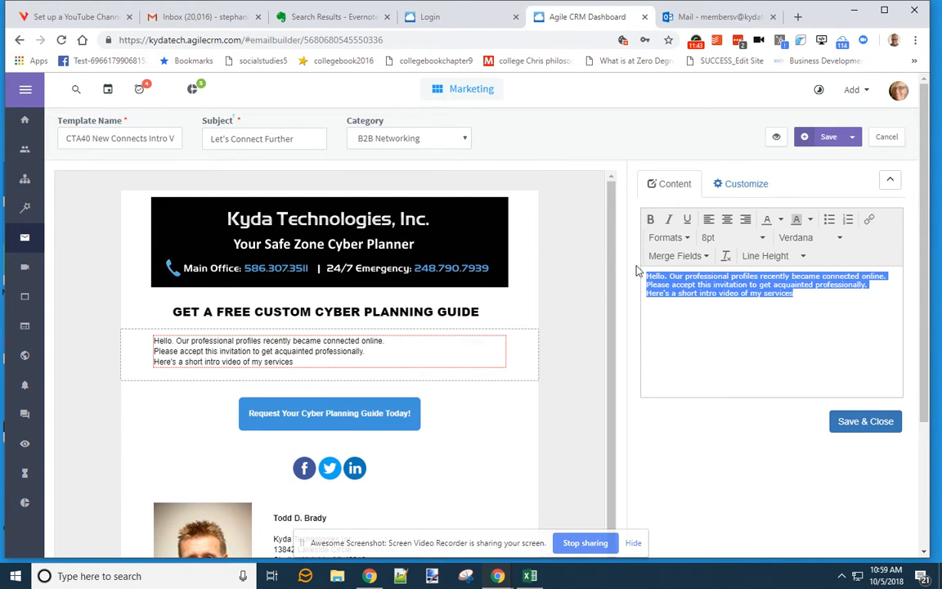
pyautogui.click(734, 238)
pyautogui.click(722, 335)
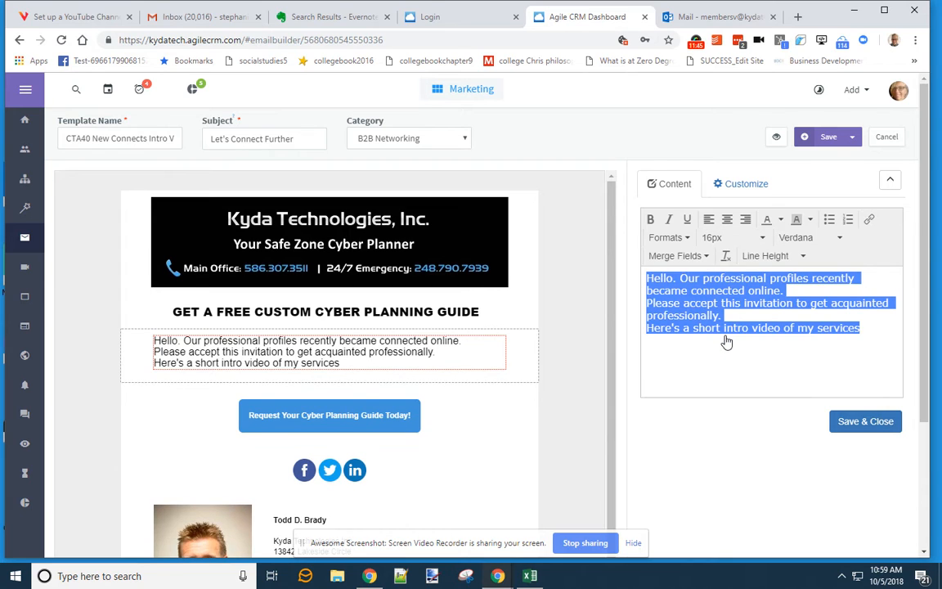
pyautogui.click(798, 238)
pyautogui.click(810, 298)
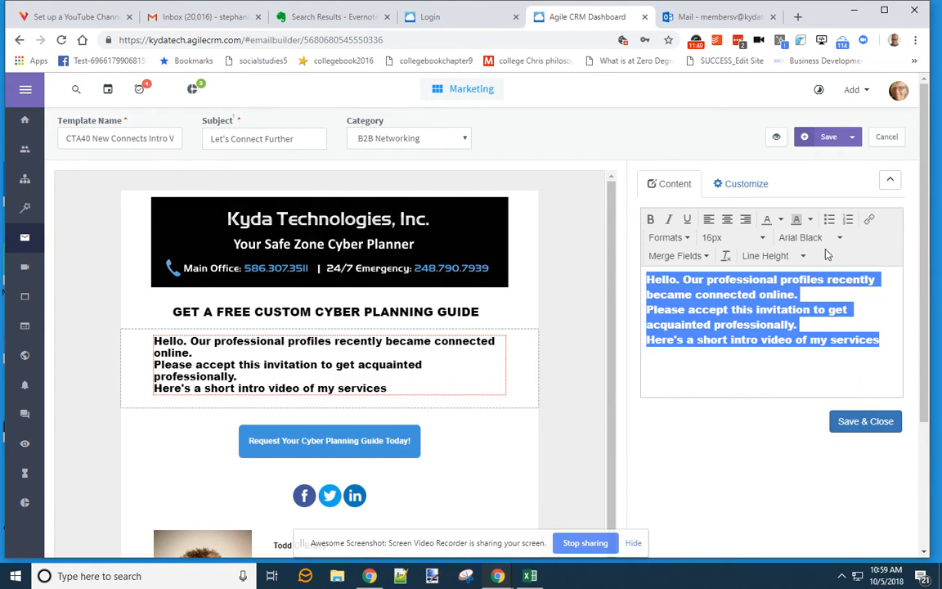
pyautogui.click(814, 238)
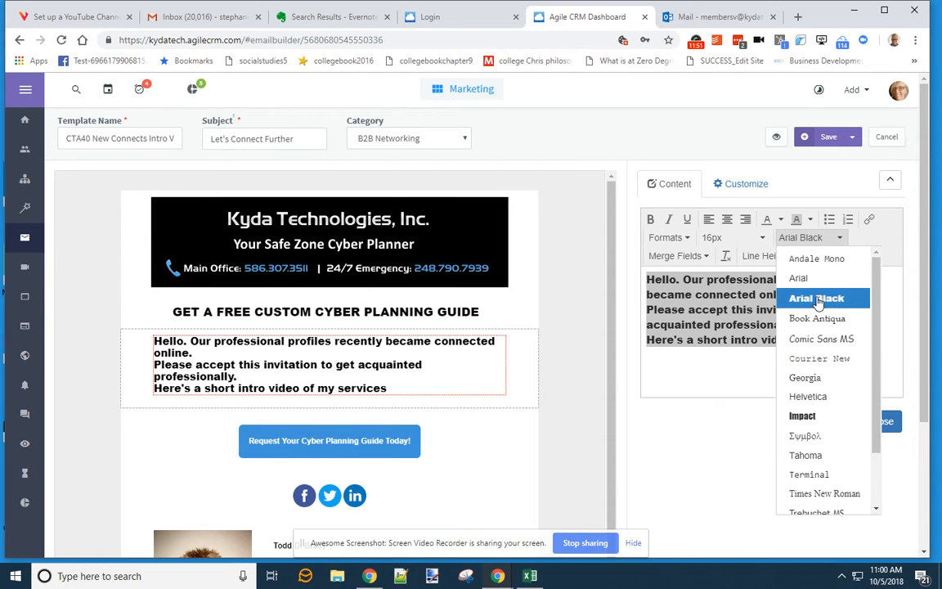
pyautogui.scroll(-1, 845, 453)
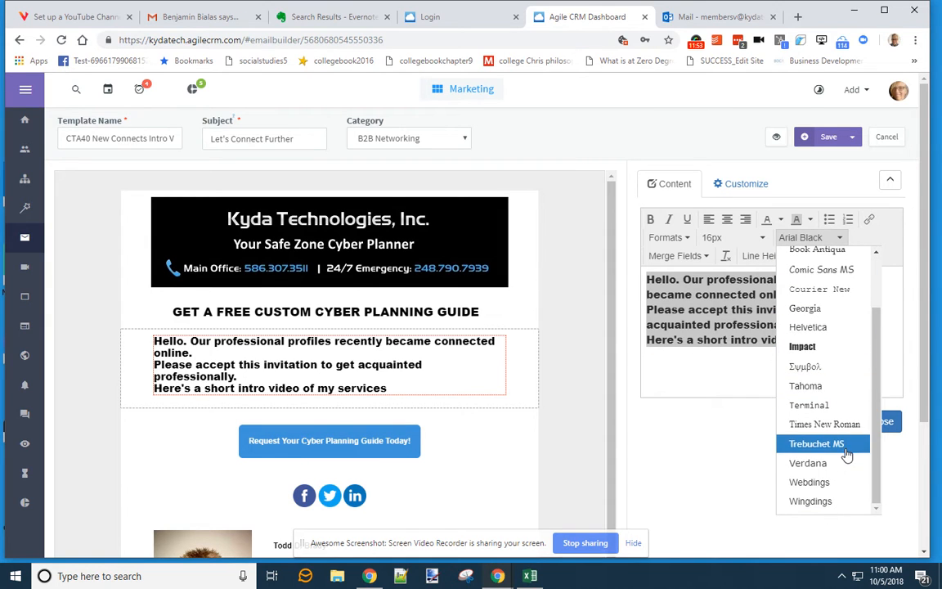
pyautogui.click(842, 465)
pyautogui.click(721, 242)
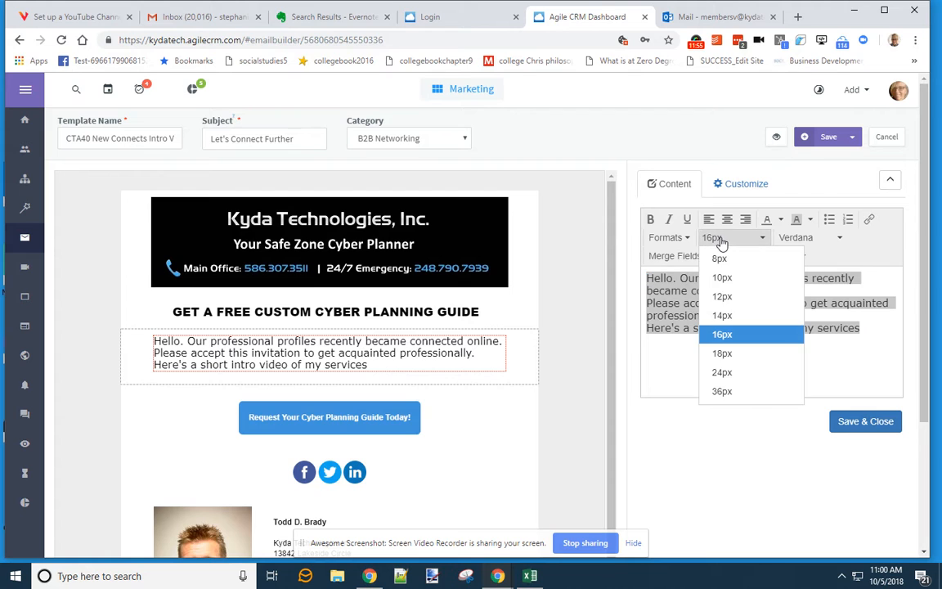
pyautogui.click(722, 372)
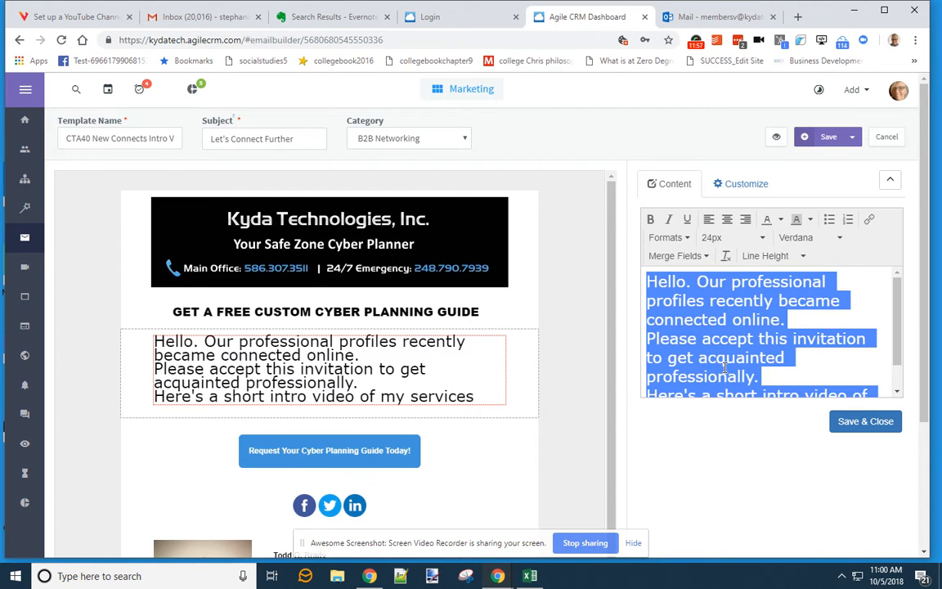
# - Format the greeting as separate paragraphs
pyautogui.click(687, 238)
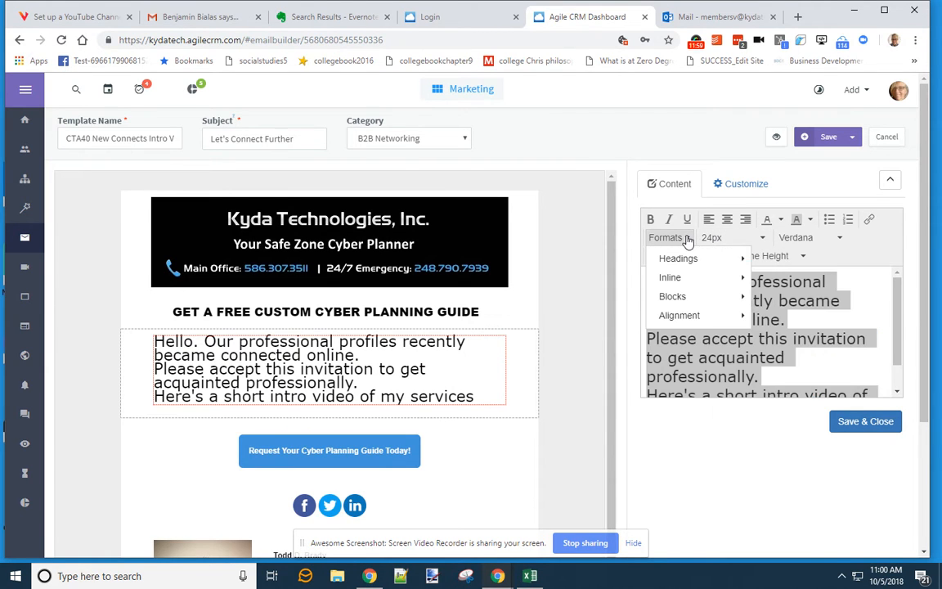
pyautogui.moveTo(685, 278)
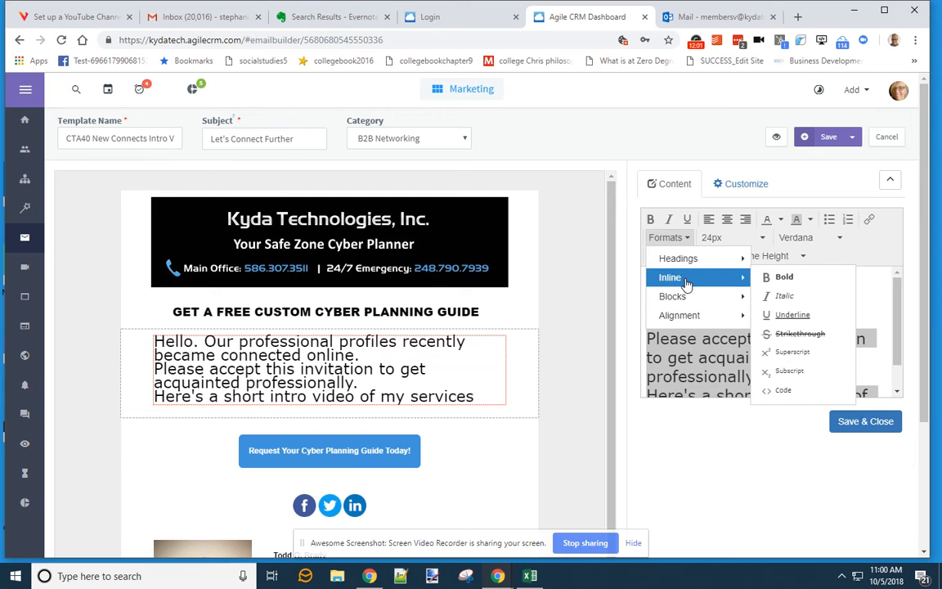
pyautogui.moveTo(692, 301)
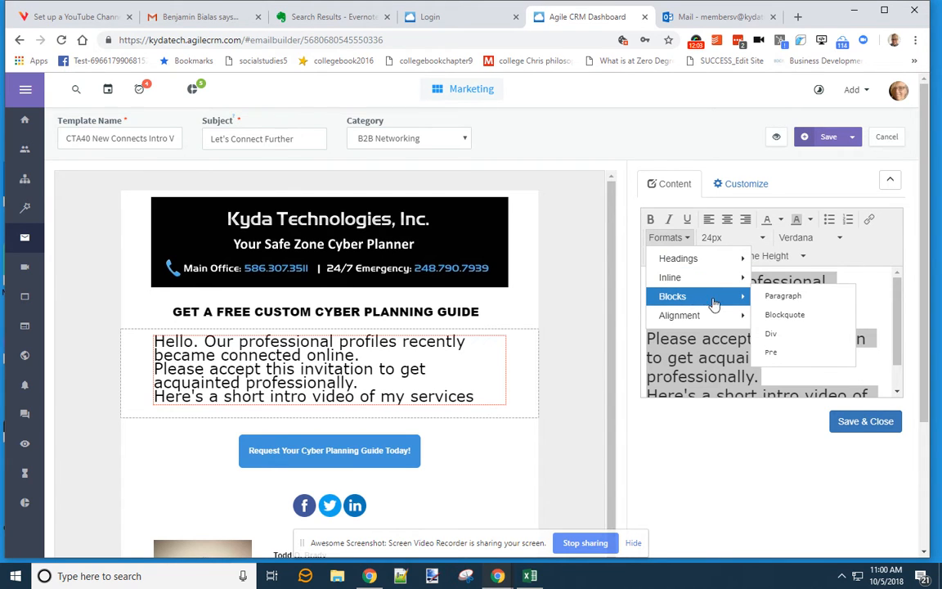
pyautogui.click(782, 296)
pyautogui.click(776, 305)
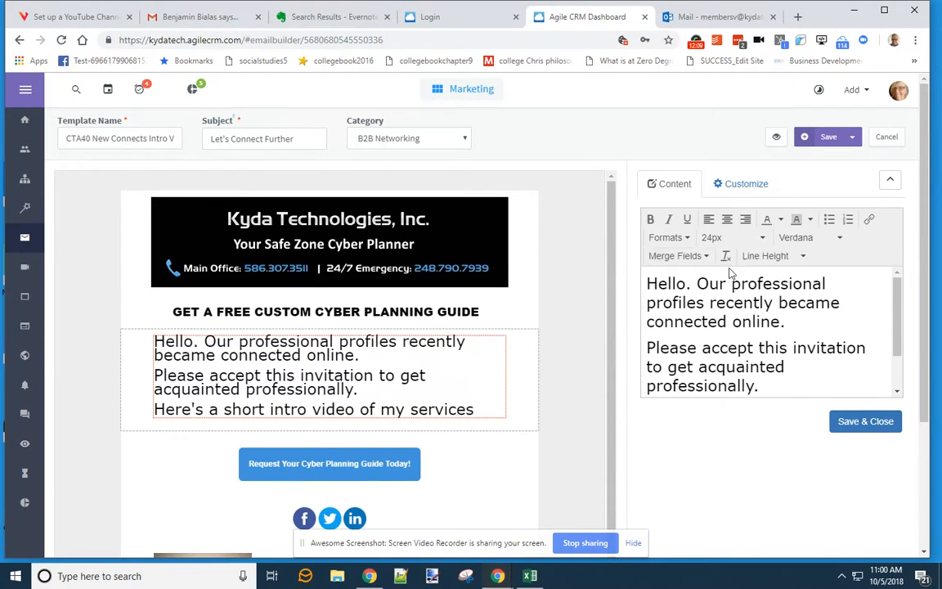
# - Try heading styles on the first line, then delete the Hello line and leftover blank line
pyautogui.click(685, 238)
pyautogui.moveTo(685, 284)
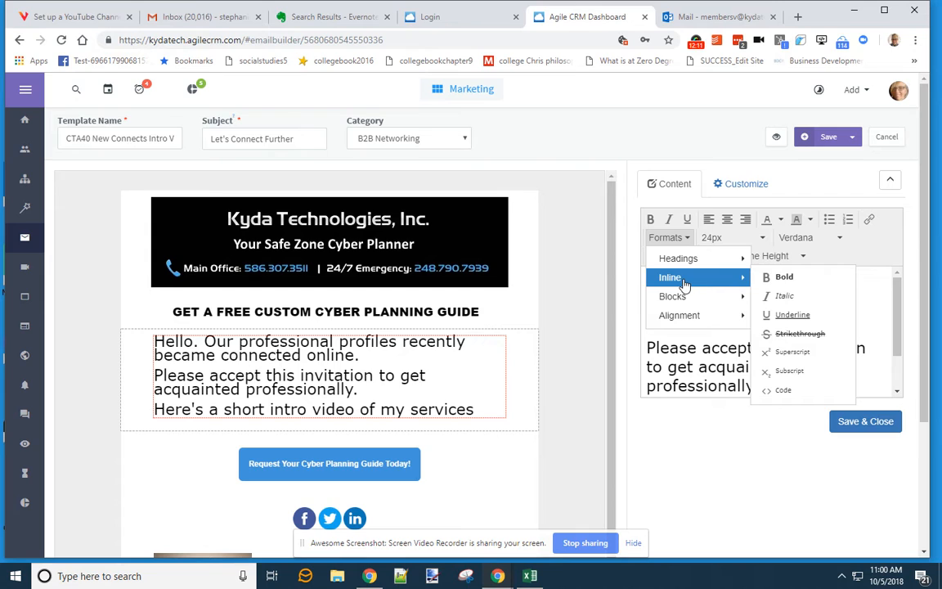
pyautogui.moveTo(687, 259)
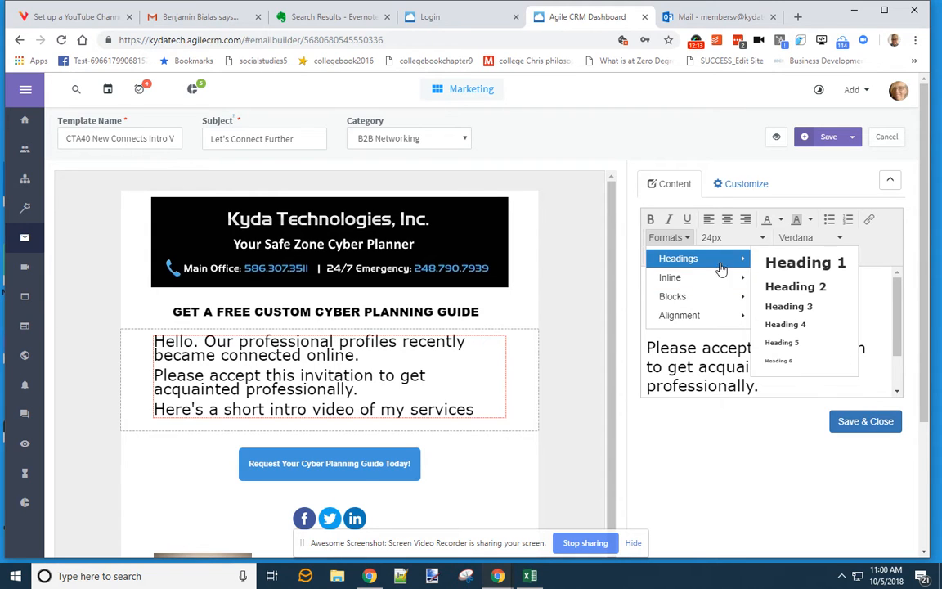
pyautogui.click(785, 323)
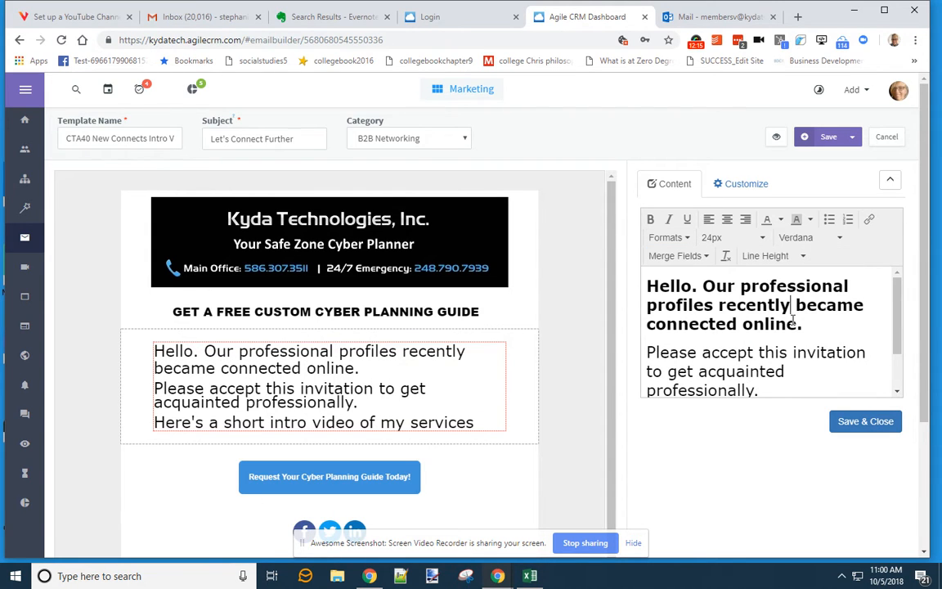
pyautogui.click(667, 237)
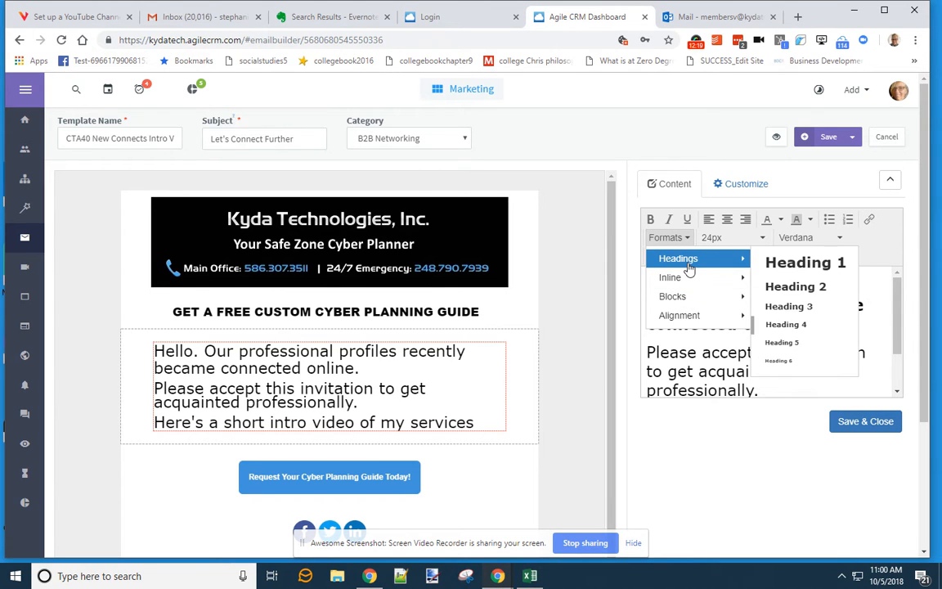
pyautogui.click(788, 342)
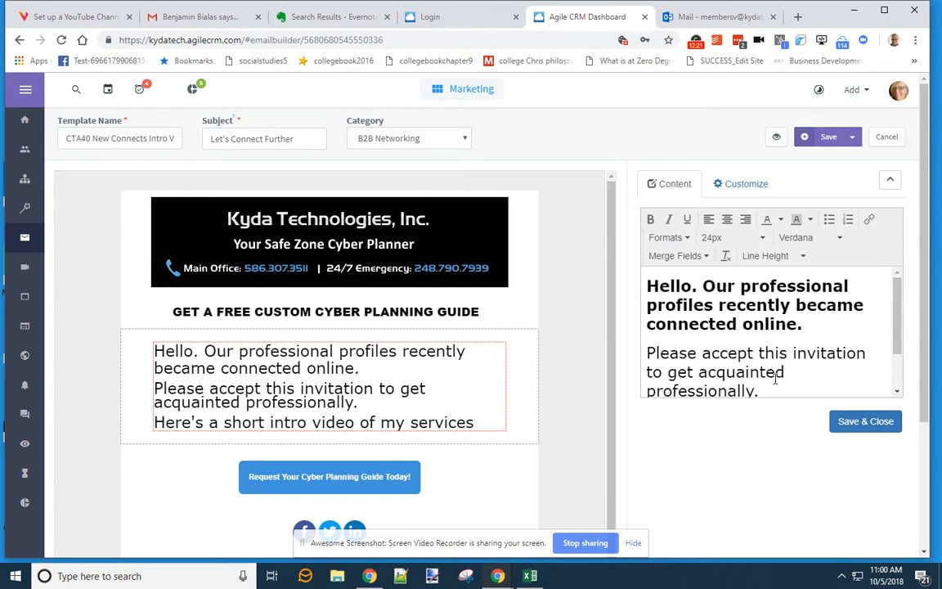
pyautogui.moveTo(799, 324); pyautogui.dragTo(629, 272)
pyautogui.press('BackSpace')
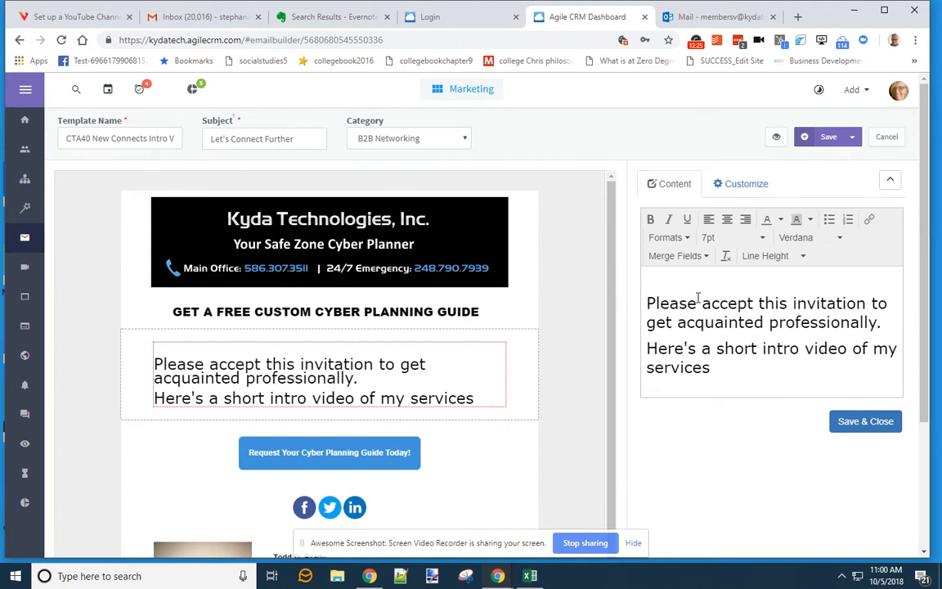
pyautogui.press('Delete')
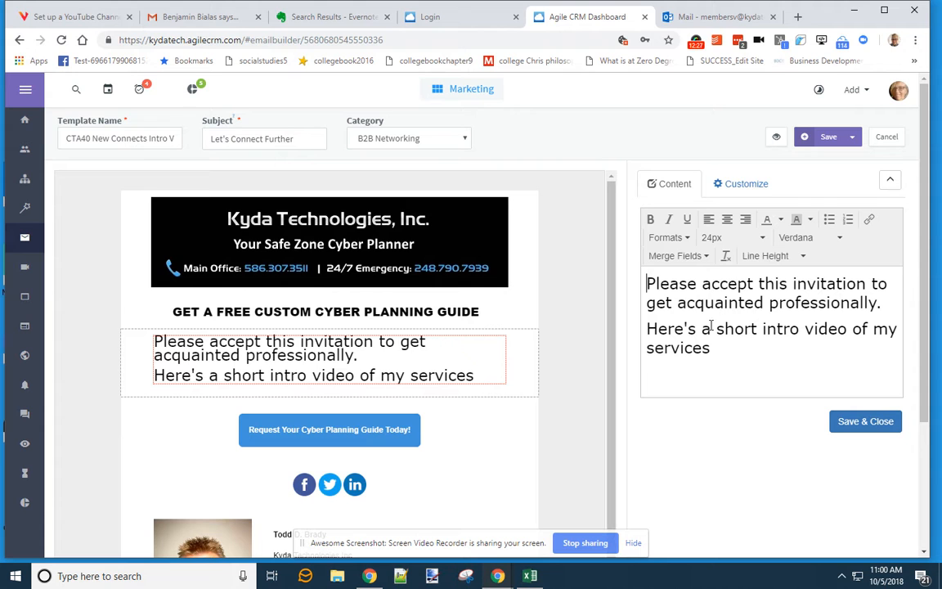
# - Paste the greeting again from the Evernote note and delete the duplicated paragraphs
pyautogui.click(347, 23)
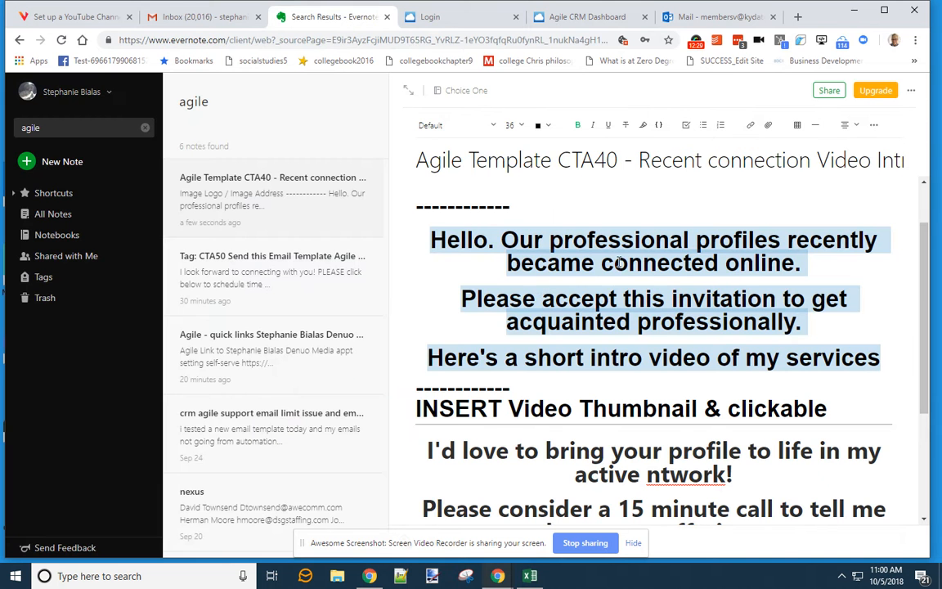
pyautogui.click(586, 17)
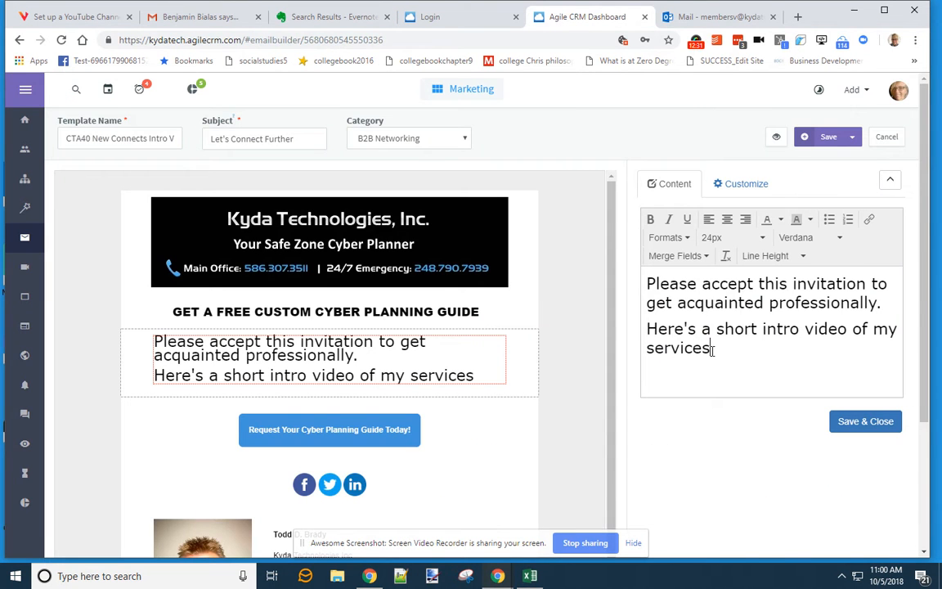
pyautogui.write("Hello. Our professional profiles recently became connected online. Please accept this invitation to get acquainted professionally. Here's a short intro video of my services")
pyautogui.scroll(3, 711, 344)
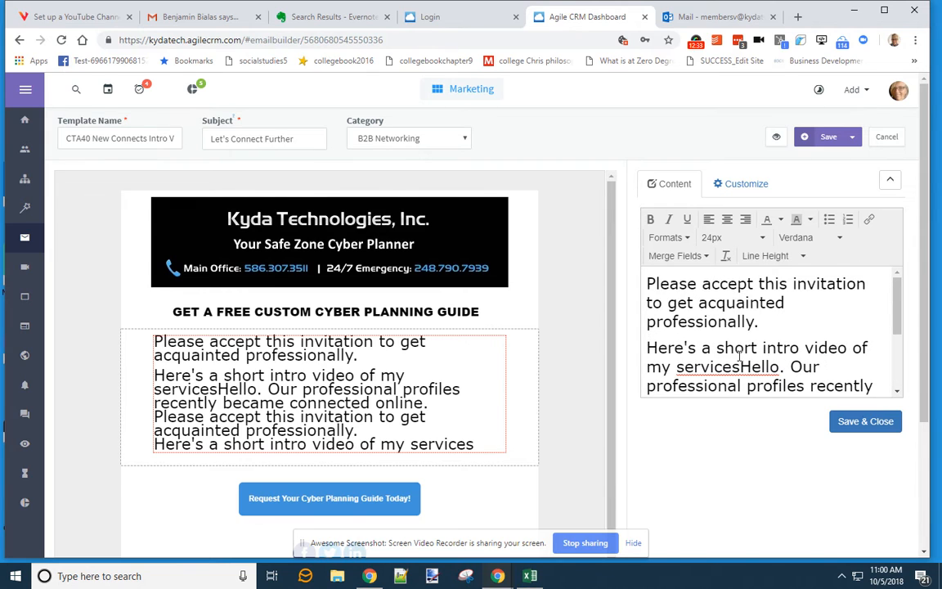
pyautogui.moveTo(779, 367); pyautogui.dragTo(611, 266)
pyautogui.press('BackSpace')
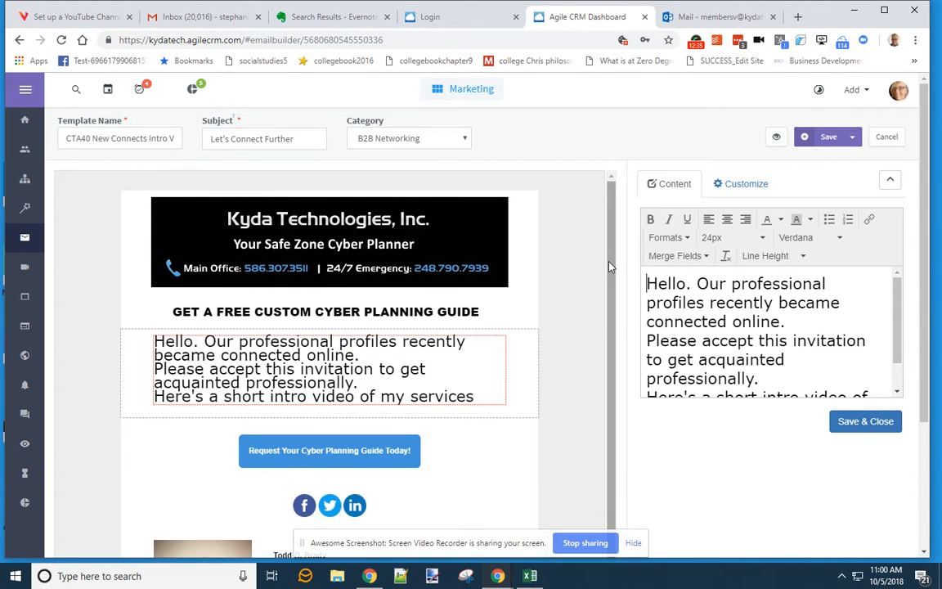
# - Add blank lines between the sentences, fix a typo, and Save & Close the text block
pyautogui.click(782, 322)
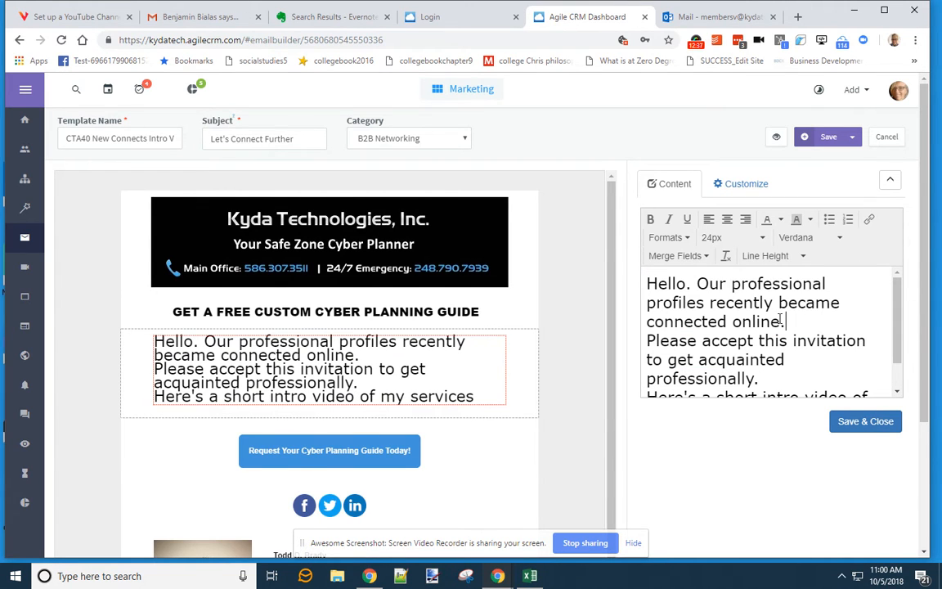
pyautogui.press('Return')
pyautogui.click(792, 374)
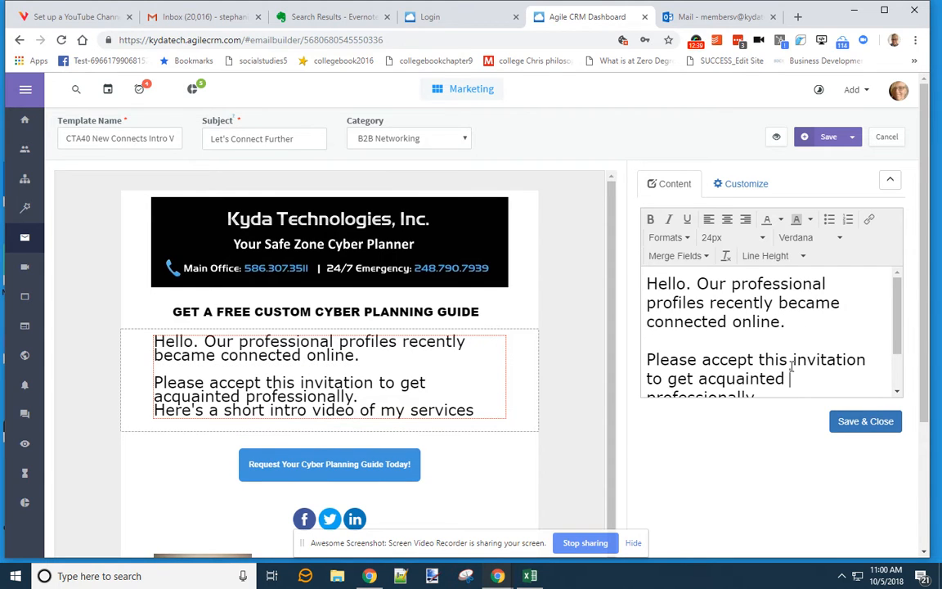
pyautogui.press('Delete')
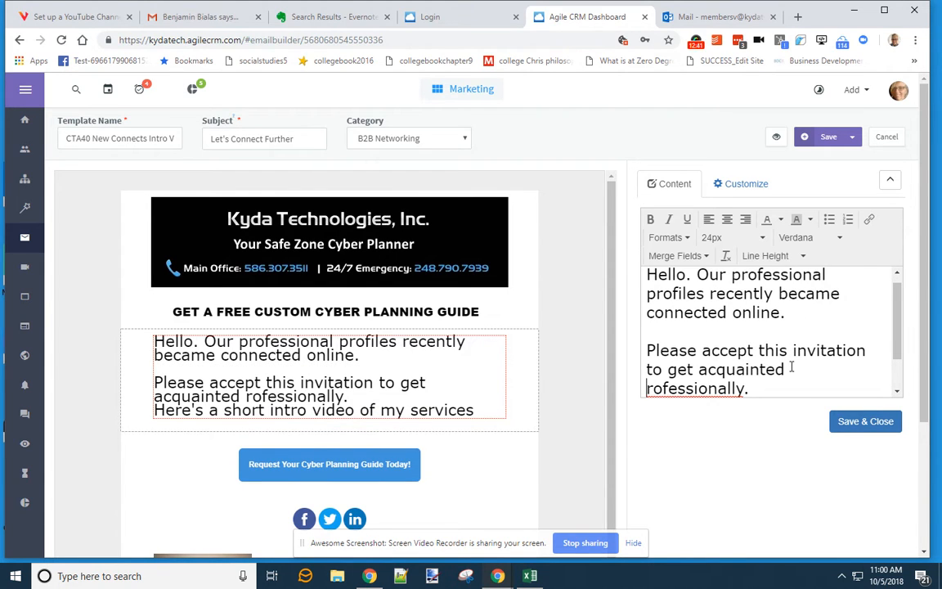
pyautogui.write('p')
pyautogui.click(801, 389)
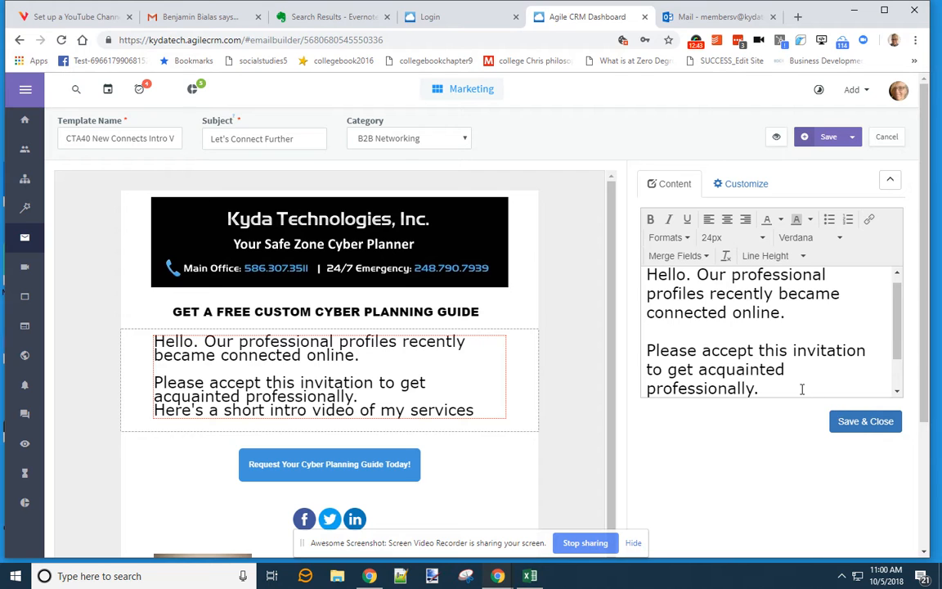
pyautogui.press('Return')
pyautogui.scroll(-3, 809, 384)
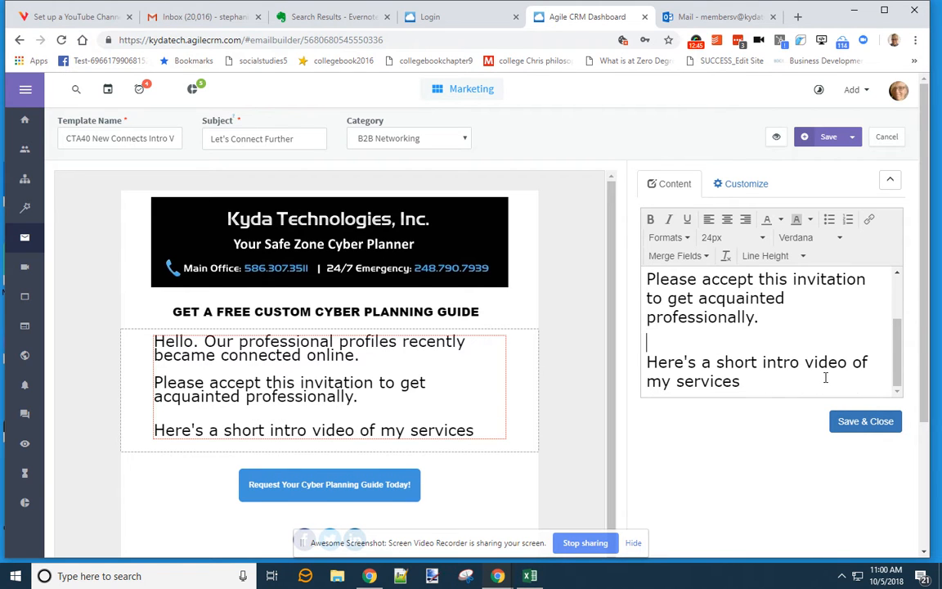
pyautogui.click(857, 424)
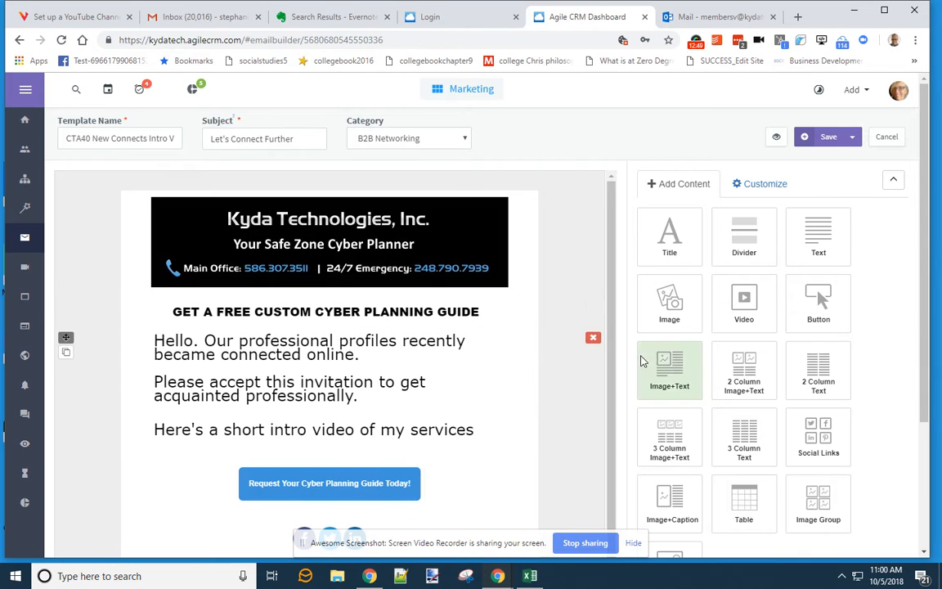
# - Review the planning note's intro and closing paragraphs against the email template
pyautogui.click(327, 16)
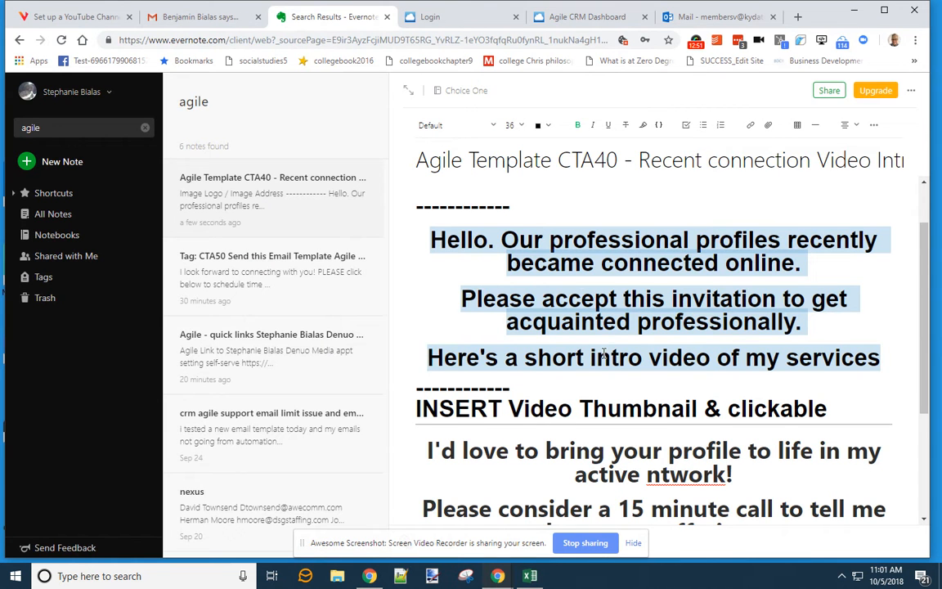
pyautogui.scroll(-2, 603, 354)
pyautogui.moveTo(783, 417); pyautogui.dragTo(417, 319)
pyautogui.click(530, 351)
pyautogui.moveTo(770, 404); pyautogui.dragTo(413, 301)
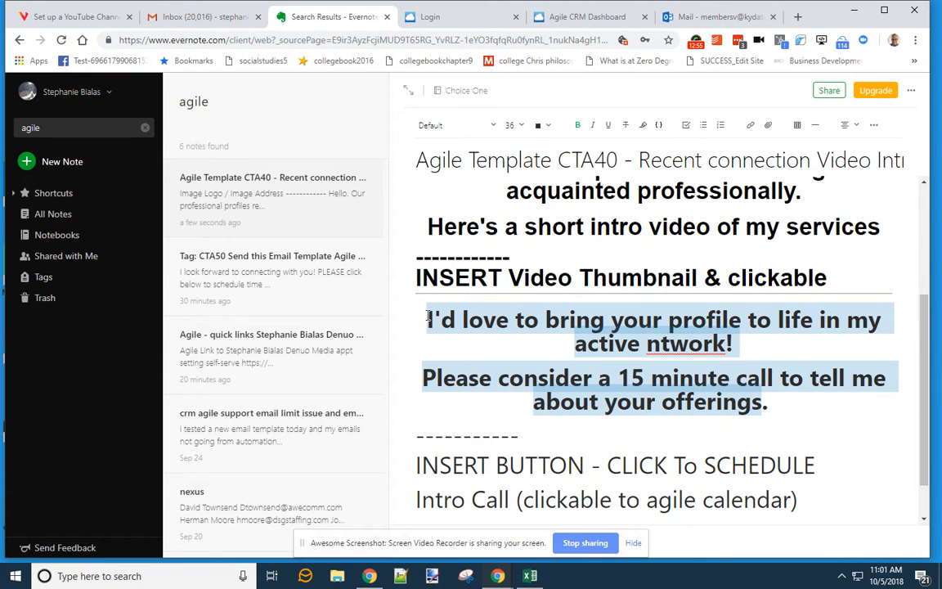
pyautogui.click(584, 17)
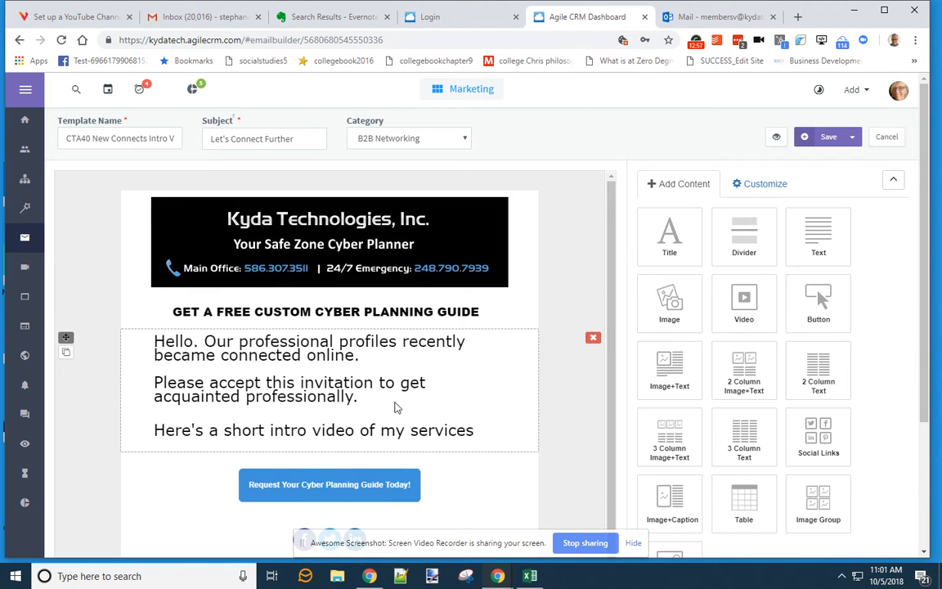
pyautogui.scroll(-2, 395, 409)
pyautogui.click(315, 16)
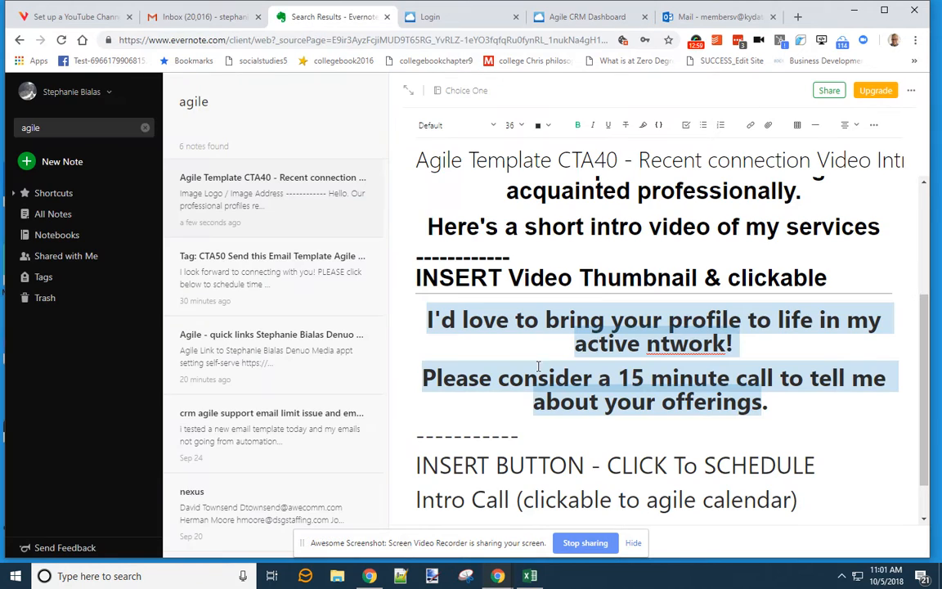
pyautogui.click(605, 16)
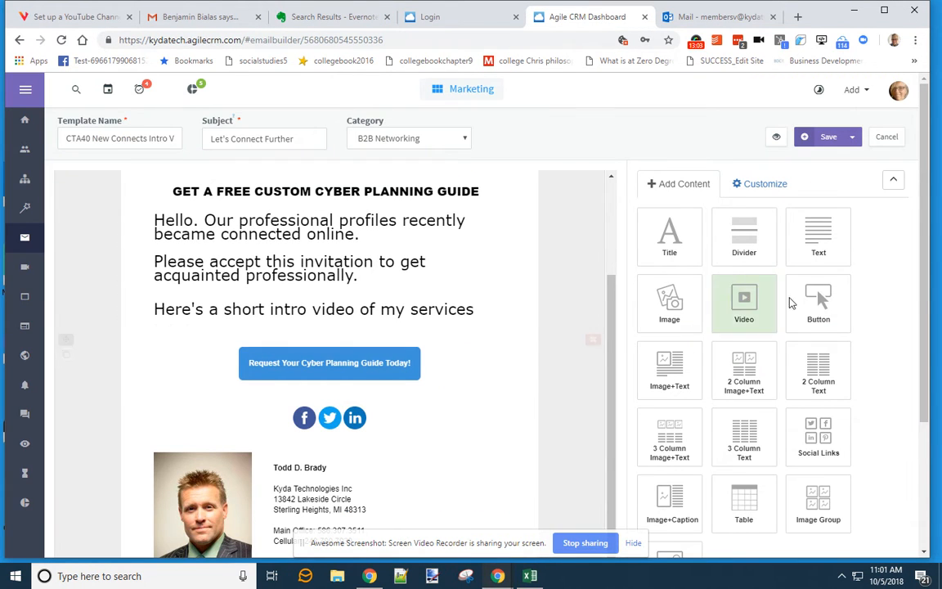
# - Drag a Video block into the template just below the intro text
pyautogui.moveTo(745, 310); pyautogui.dragTo(312, 361)
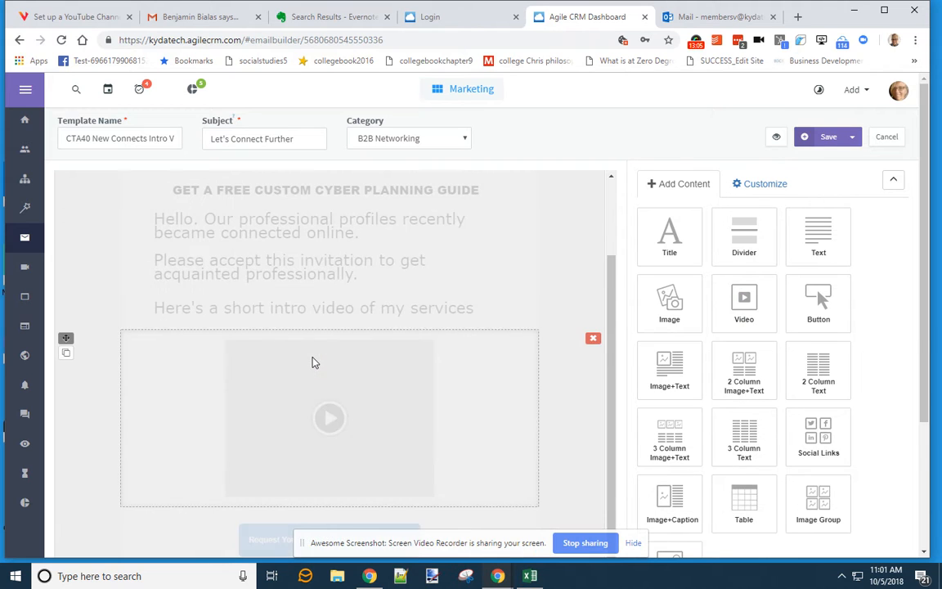
pyautogui.scroll(-2, 492, 370)
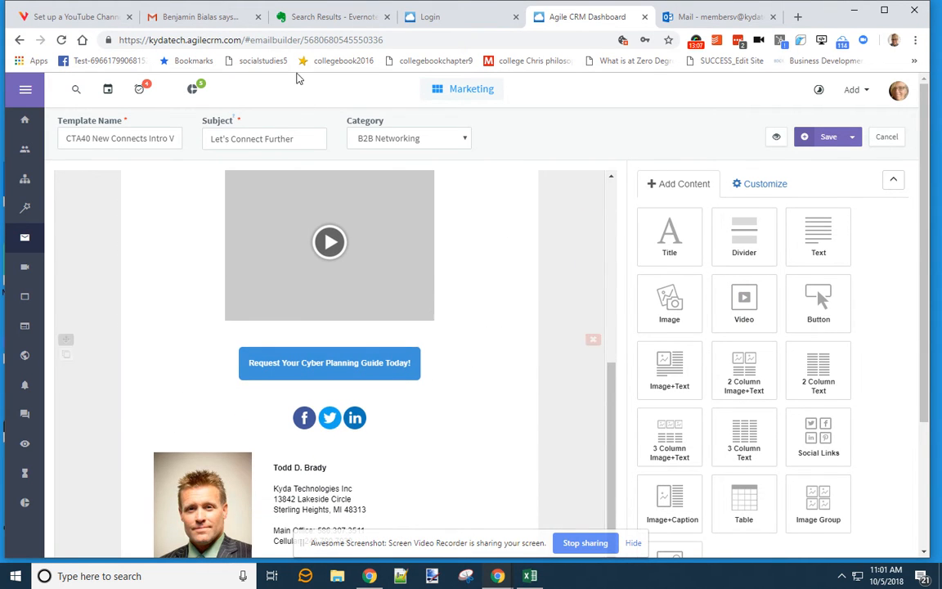
pyautogui.click(323, 16)
pyautogui.scroll(-1, 553, 366)
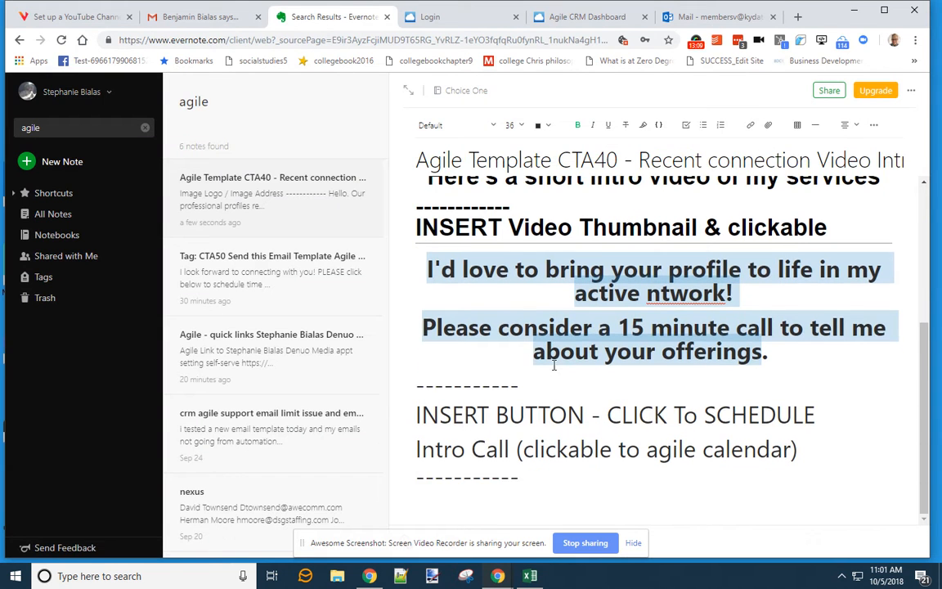
pyautogui.scroll(3, 550, 363)
pyautogui.click(458, 24)
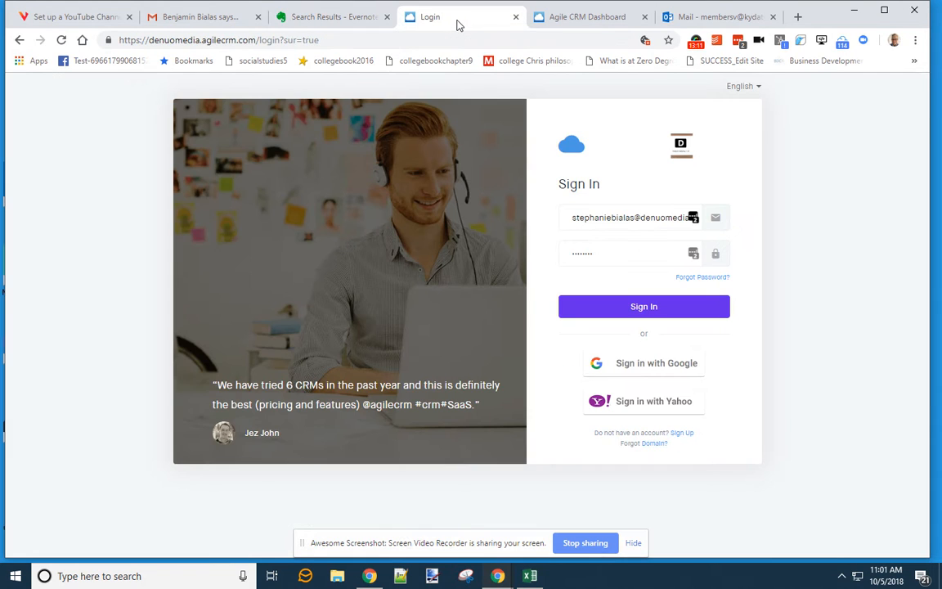
# - Add a second button to the call-to-action block and label it 'Setup'
pyautogui.click(573, 17)
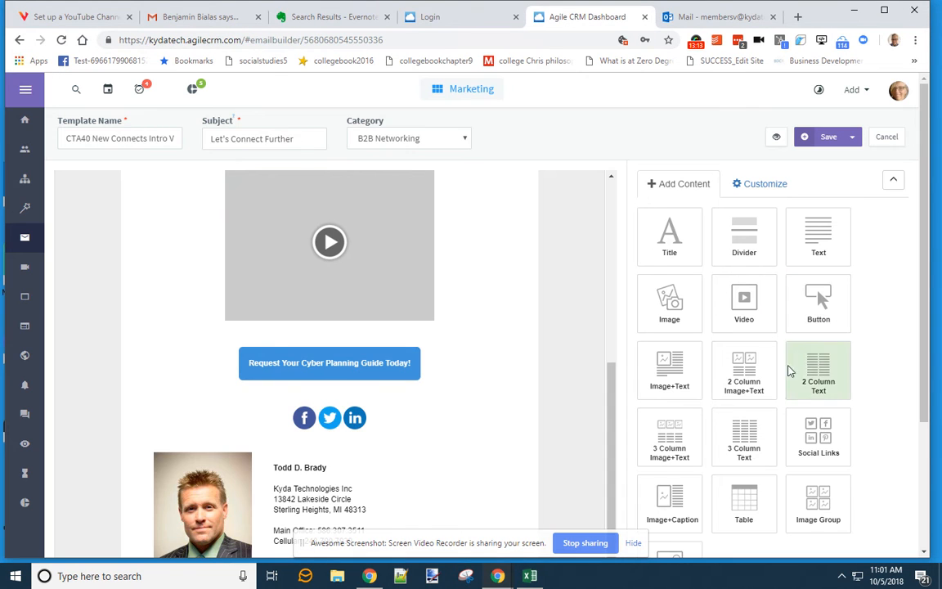
pyautogui.scroll(-2, 736, 448)
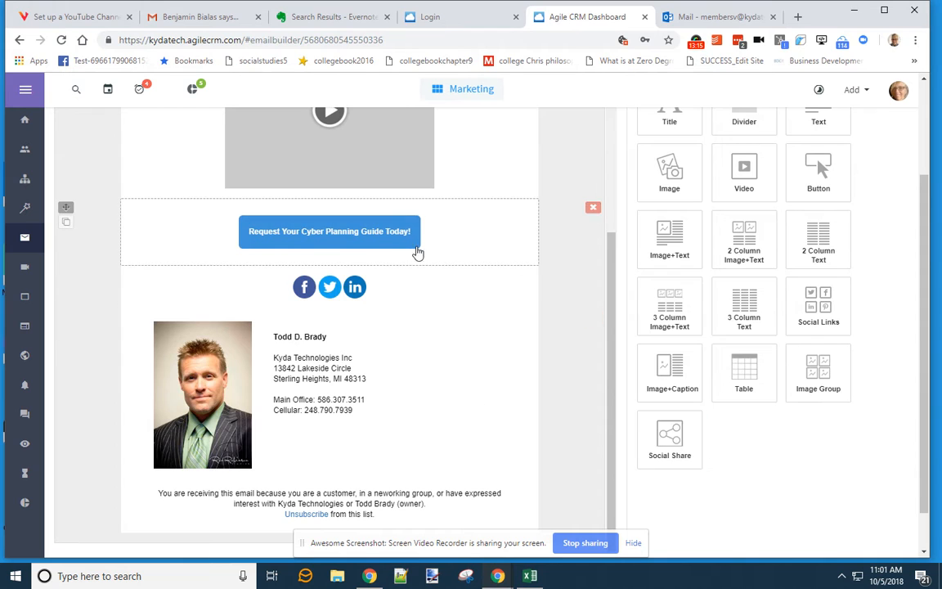
pyautogui.click(442, 242)
pyautogui.scroll(2, 686, 213)
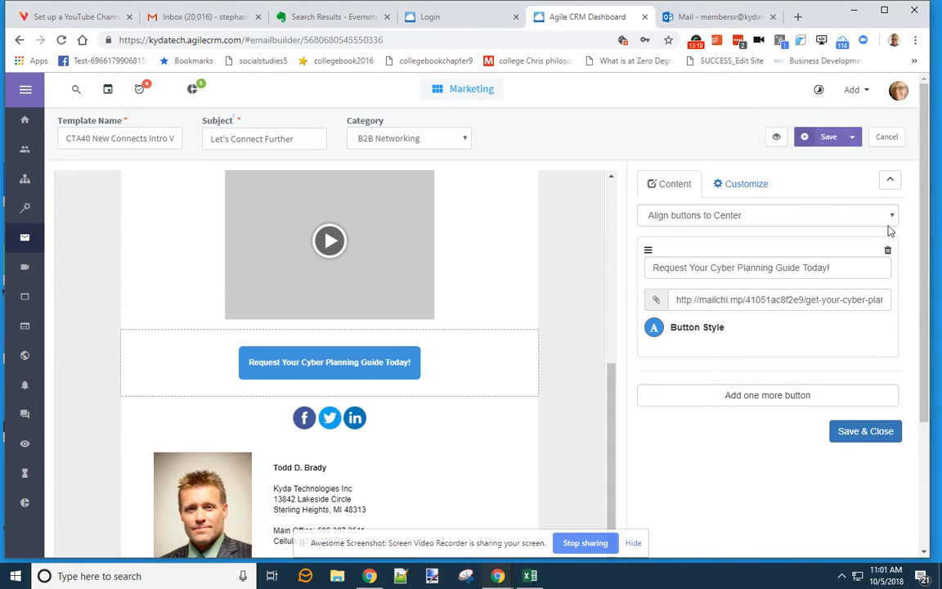
pyautogui.click(789, 397)
pyautogui.click(720, 397)
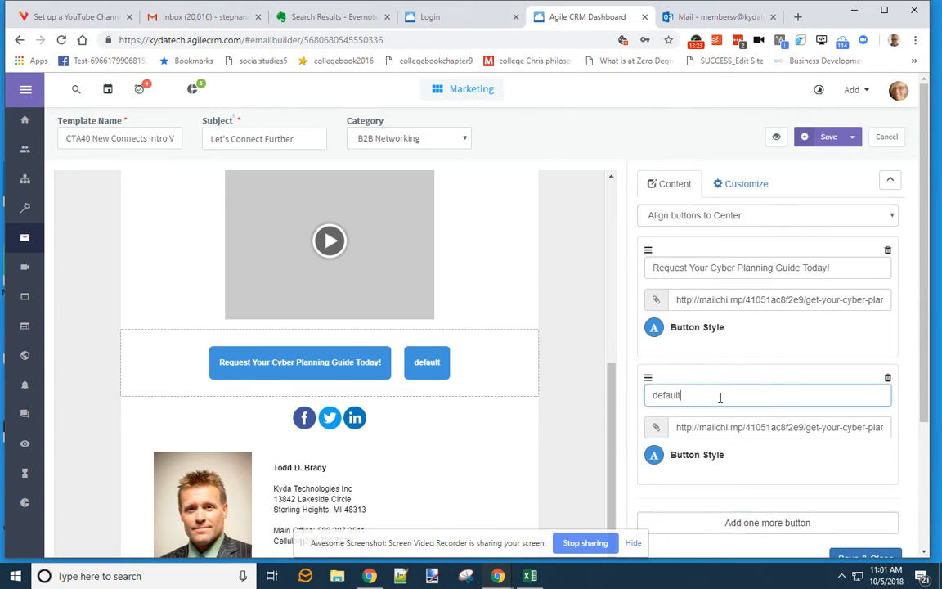
pyautogui.moveTo(720, 396); pyautogui.dragTo(628, 391)
pyautogui.write('Setup')
# - Add a third button labelled 'Setup2' and delete the Request Your Cyber Planning Guide Today! button
pyautogui.scroll(-2, 720, 458)
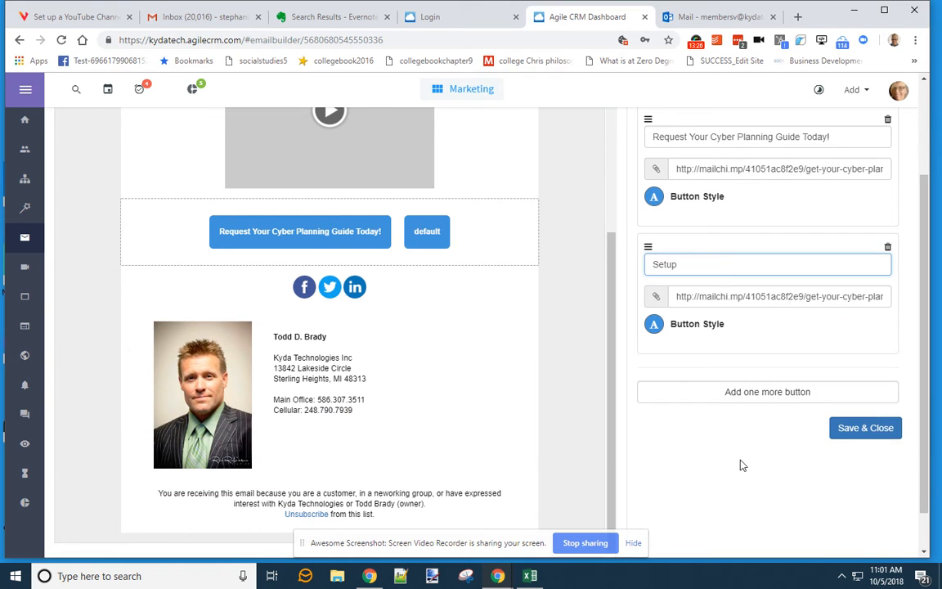
pyautogui.click(782, 395)
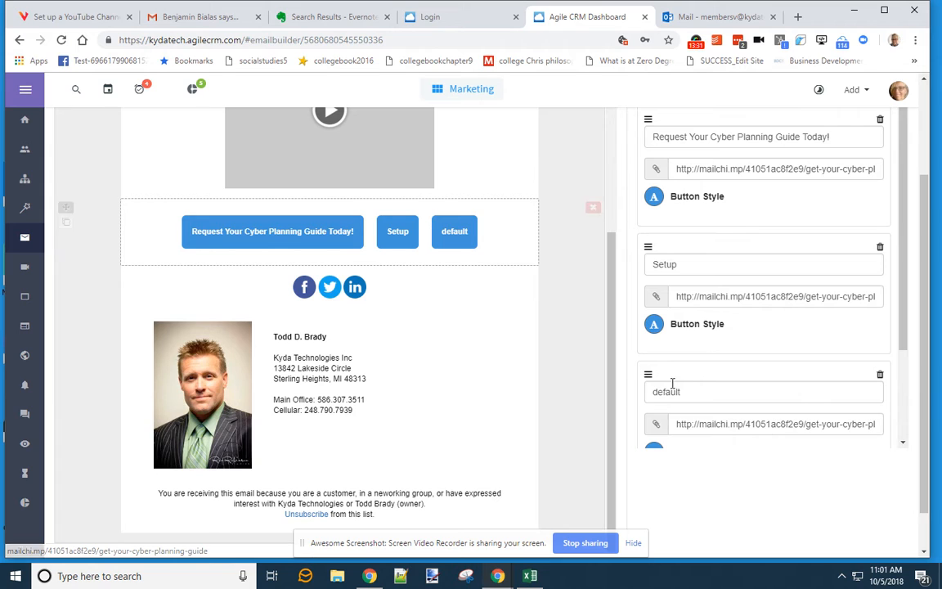
pyautogui.moveTo(686, 391); pyautogui.dragTo(595, 387)
pyautogui.write('Setup')
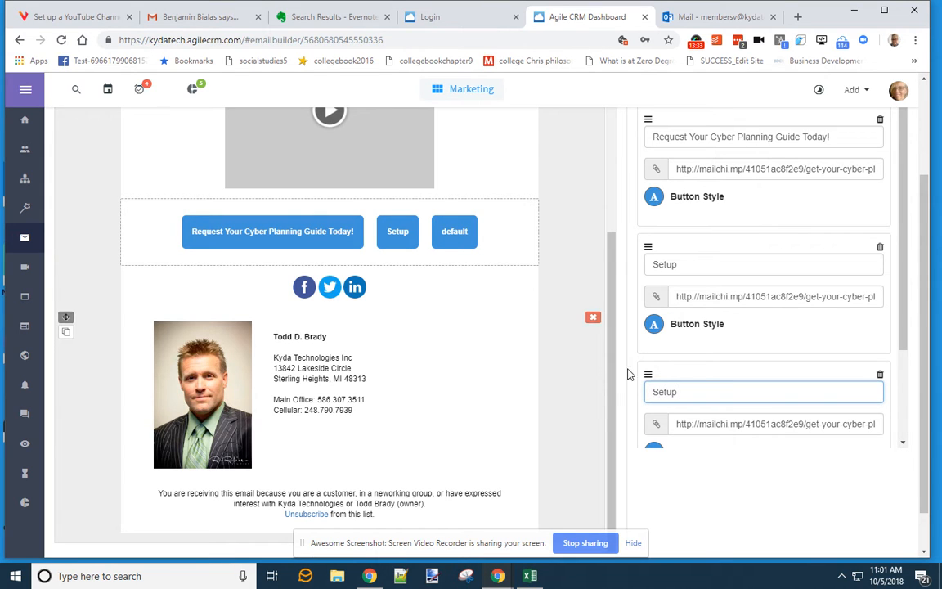
pyautogui.write('2')
pyautogui.click(586, 292)
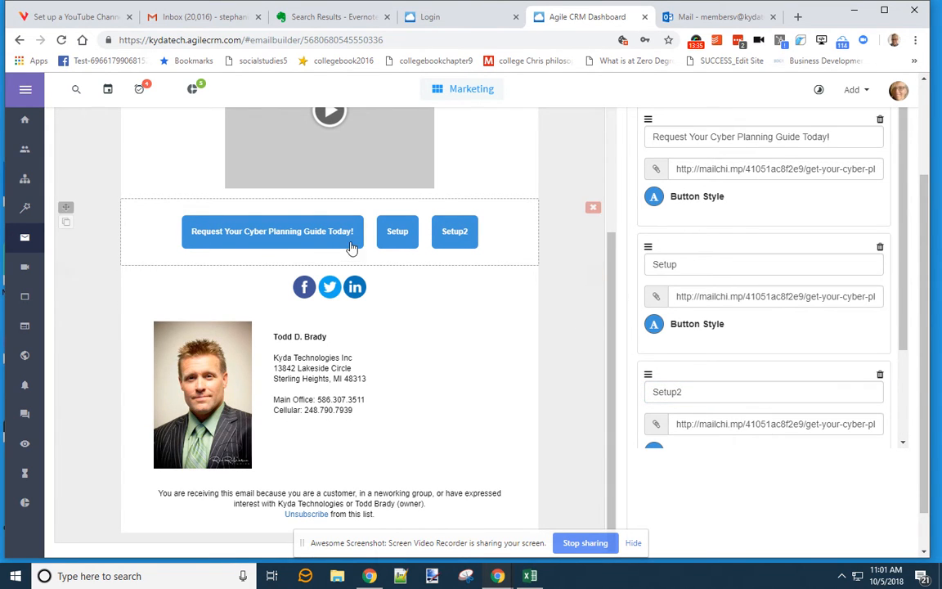
pyautogui.scroll(3, 769, 218)
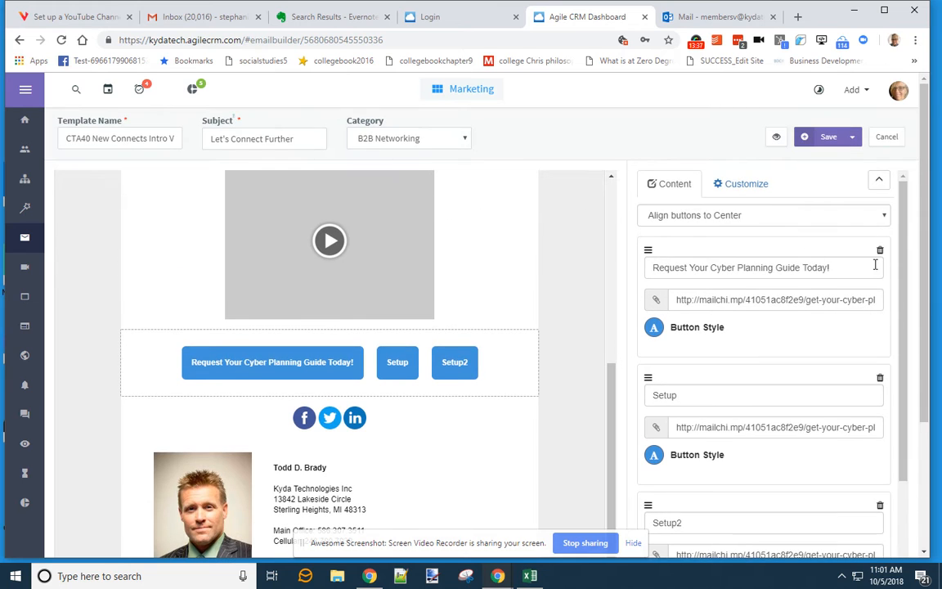
pyautogui.click(880, 251)
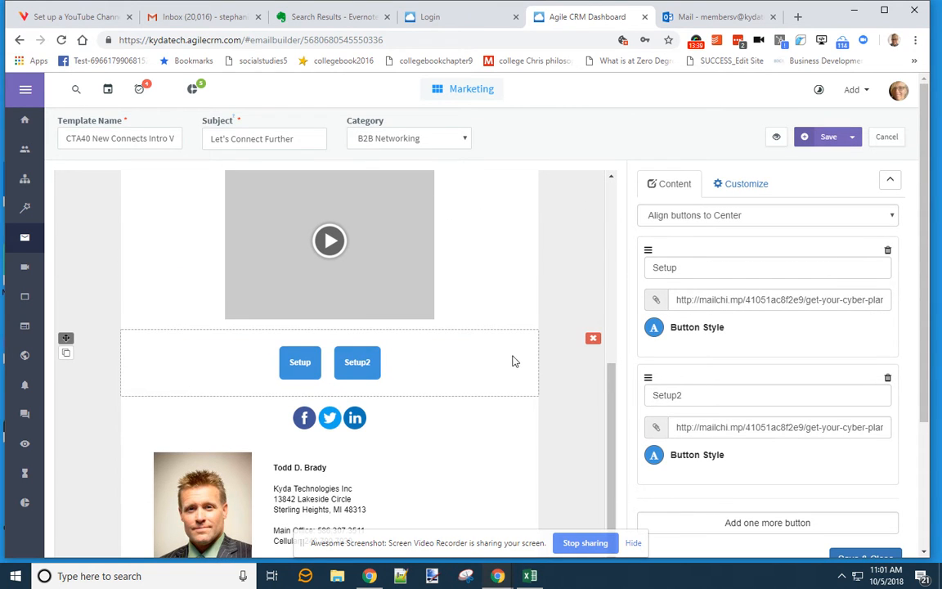
pyautogui.click(698, 268)
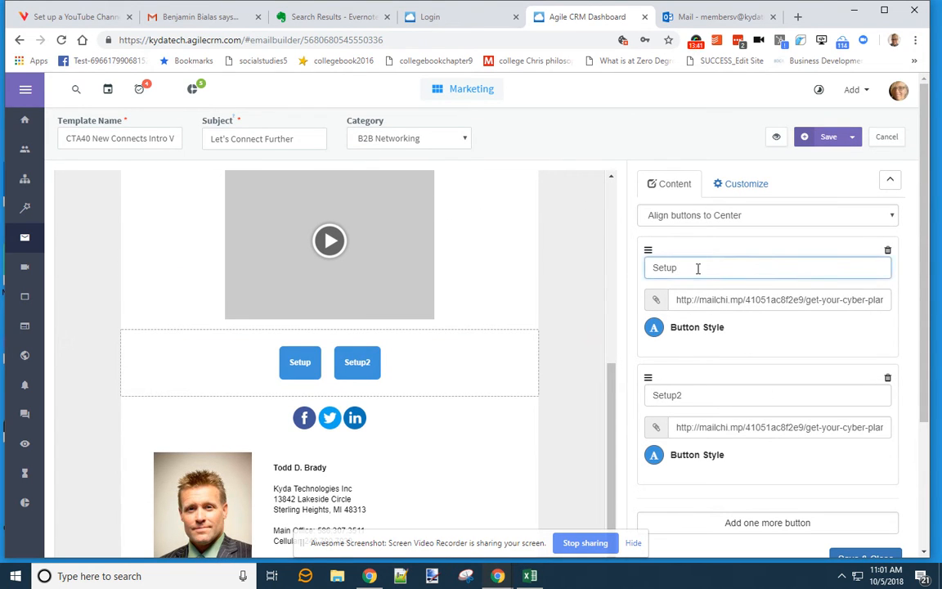
pyautogui.scroll(-1, 745, 431)
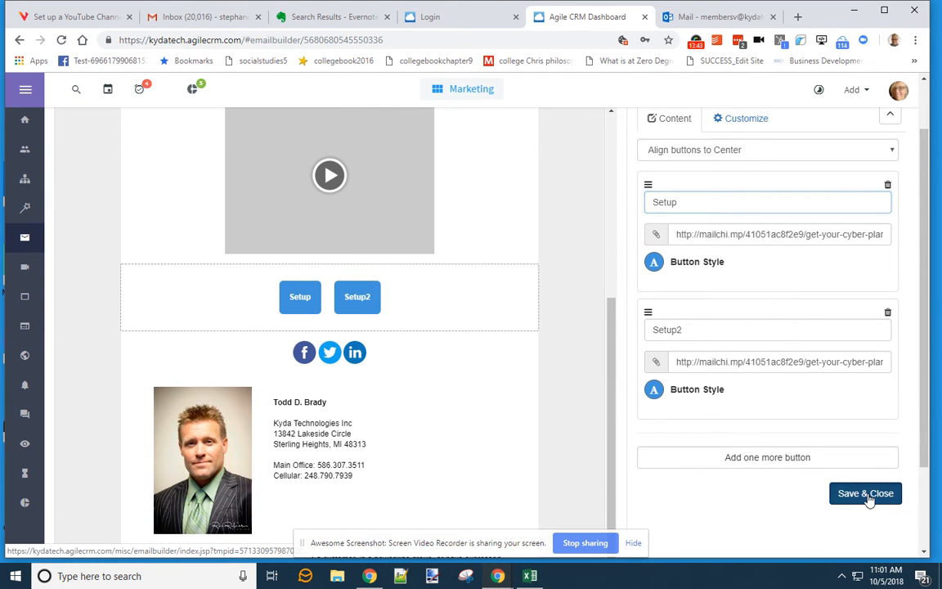
# - Save the button block, then review the planning note and the Outlook compose window
pyautogui.click(864, 492)
pyautogui.click(342, 18)
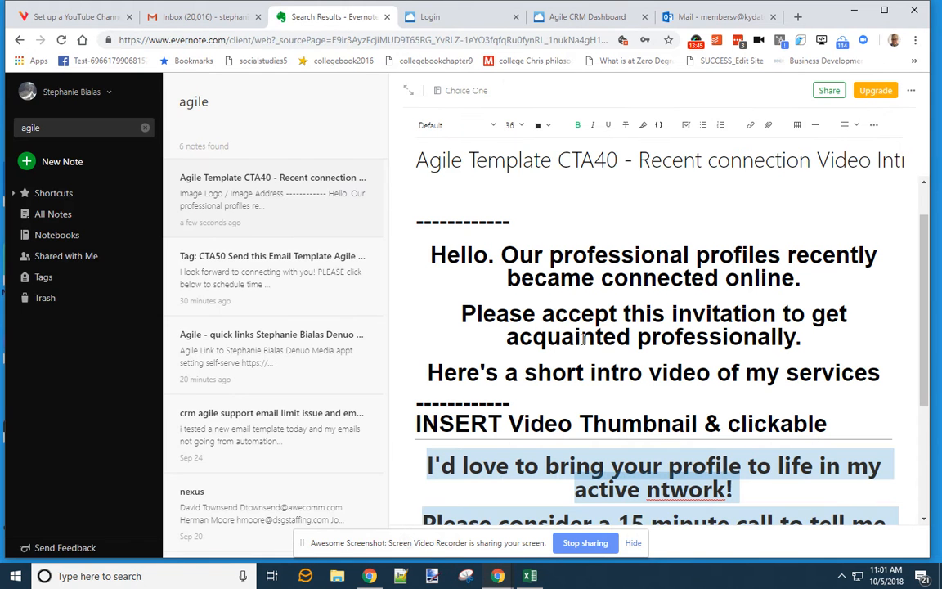
pyautogui.scroll(-3, 583, 339)
pyautogui.click(703, 17)
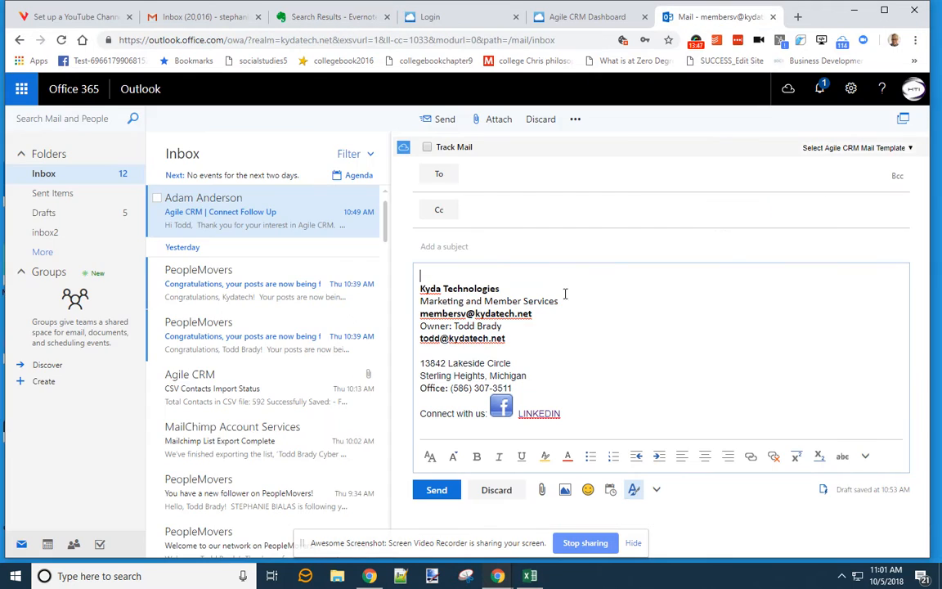
pyautogui.moveTo(736, 18); pyautogui.dragTo(143, 20)
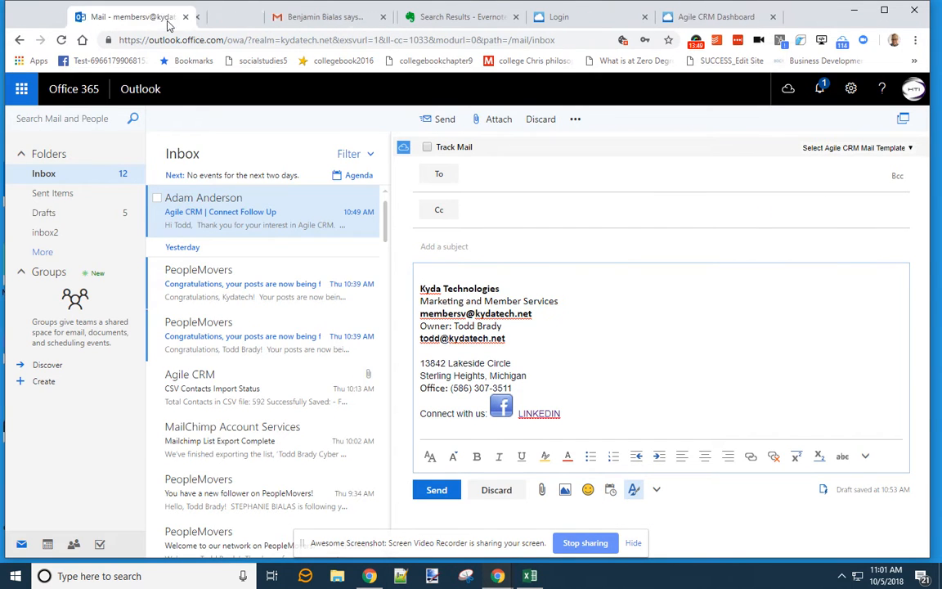
pyautogui.click(708, 18)
pyautogui.scroll(3, 490, 282)
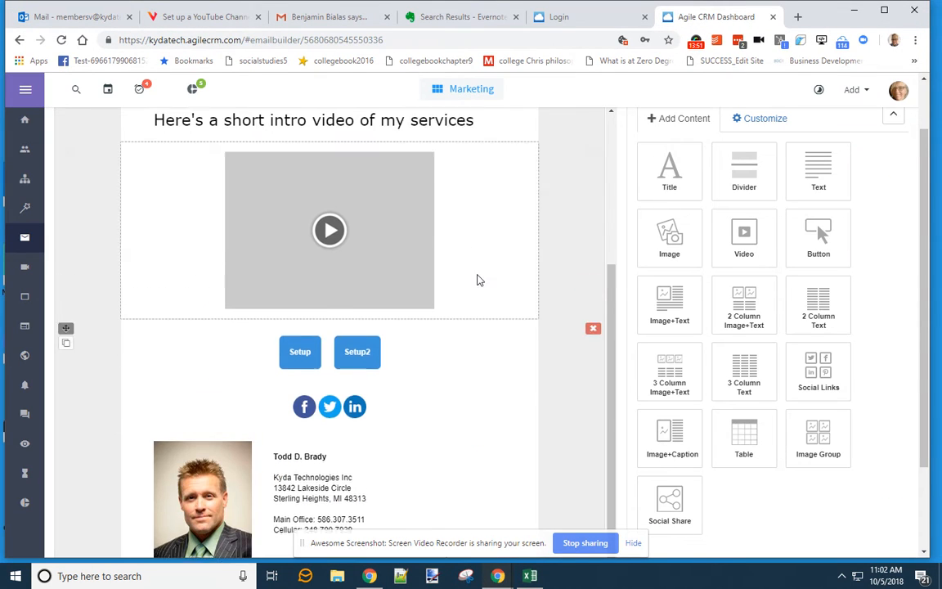
# - Add a text block below the video and paste the two-line call invitation over its placeholder
pyautogui.moveTo(824, 186); pyautogui.dragTo(347, 462)
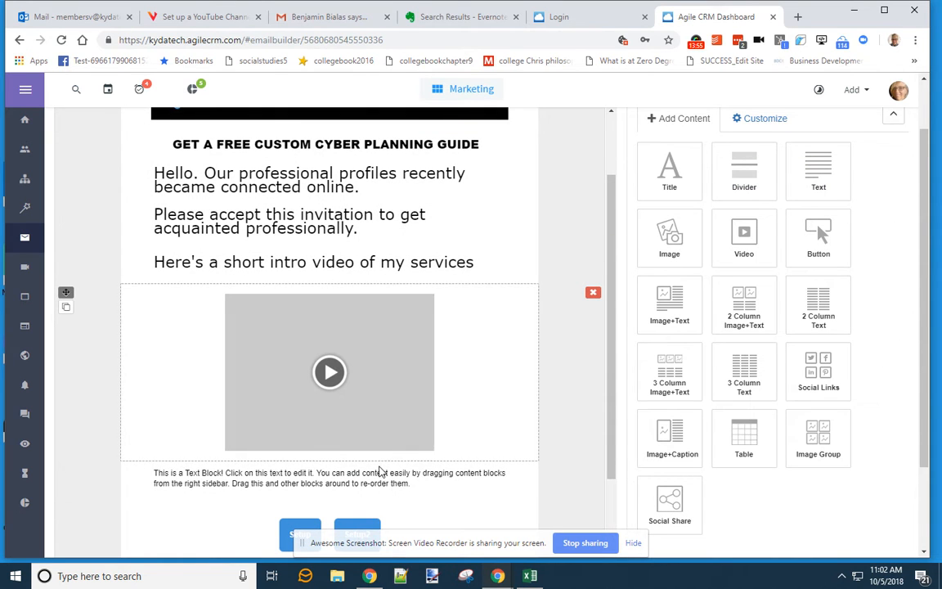
pyautogui.click(434, 482)
pyautogui.click(419, 157)
pyautogui.click(416, 213)
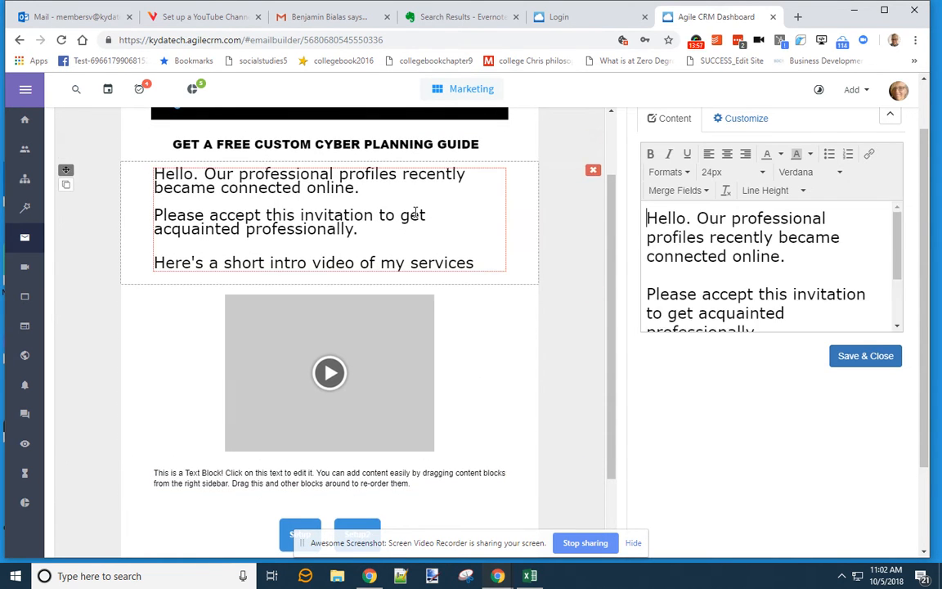
pyautogui.scroll(-3, 409, 221)
pyautogui.moveTo(365, 278); pyautogui.dragTo(367, 288)
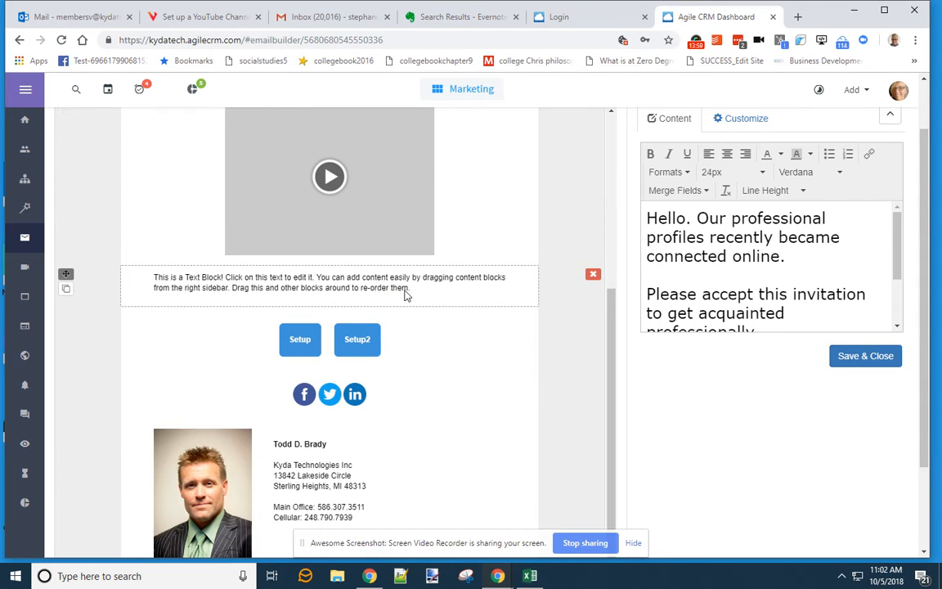
pyautogui.moveTo(799, 228); pyautogui.dragTo(570, 186)
pyautogui.press('BackSpace')
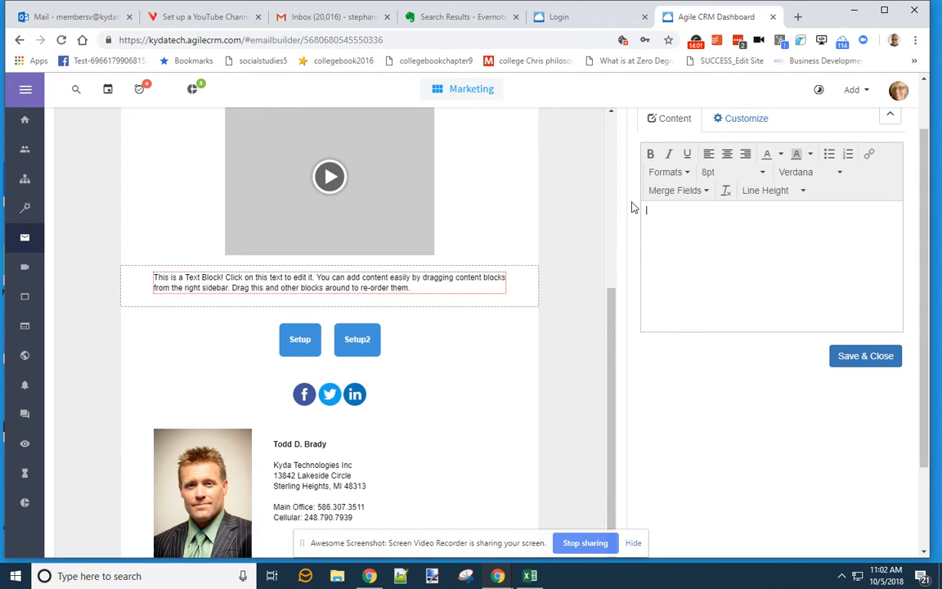
pyautogui.write("I'd love to bring your profile to life in my active ntwork! Please consider a 15 minute call to tell me about your offerings")
# - Set the invitation text to 24px and put a blank line between its two sentences
pyautogui.moveTo(879, 216); pyautogui.dragTo(644, 210)
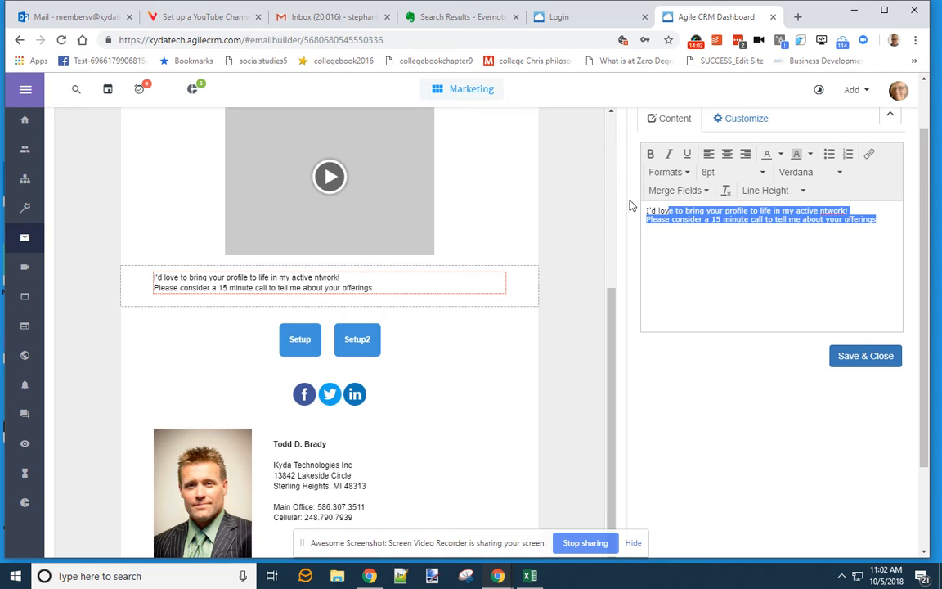
pyautogui.click(708, 173)
pyautogui.click(723, 308)
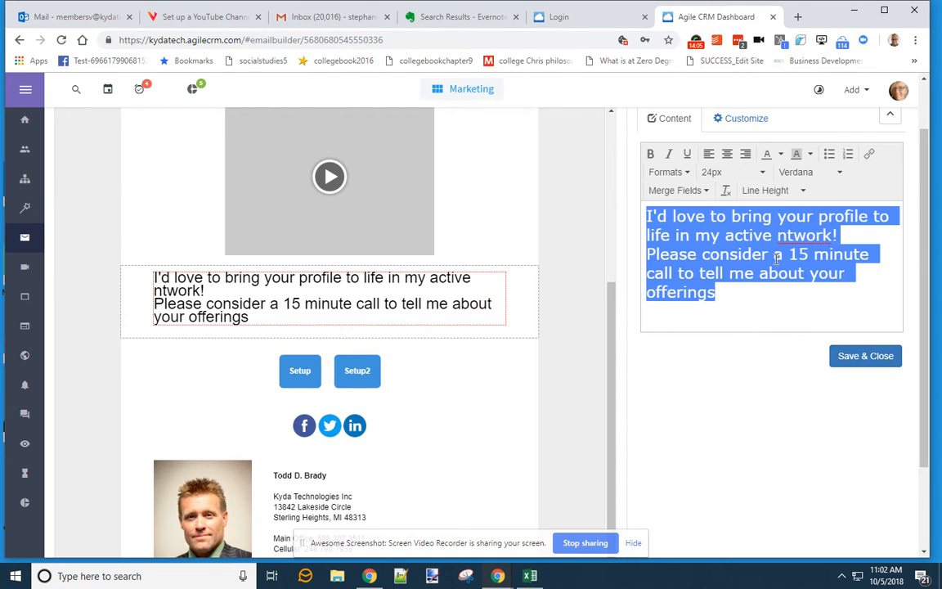
pyautogui.click(862, 237)
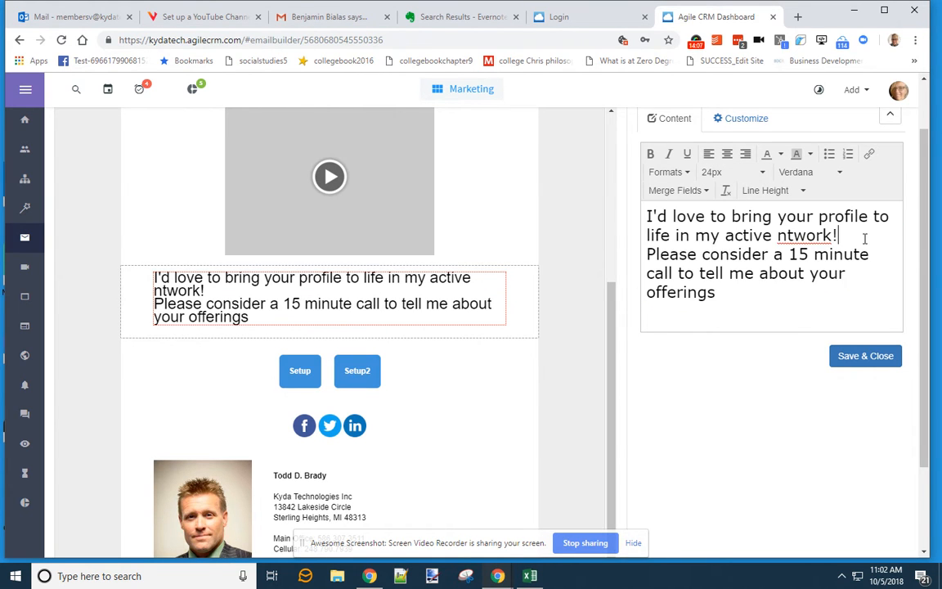
pyautogui.press('Return')
pyautogui.click(867, 356)
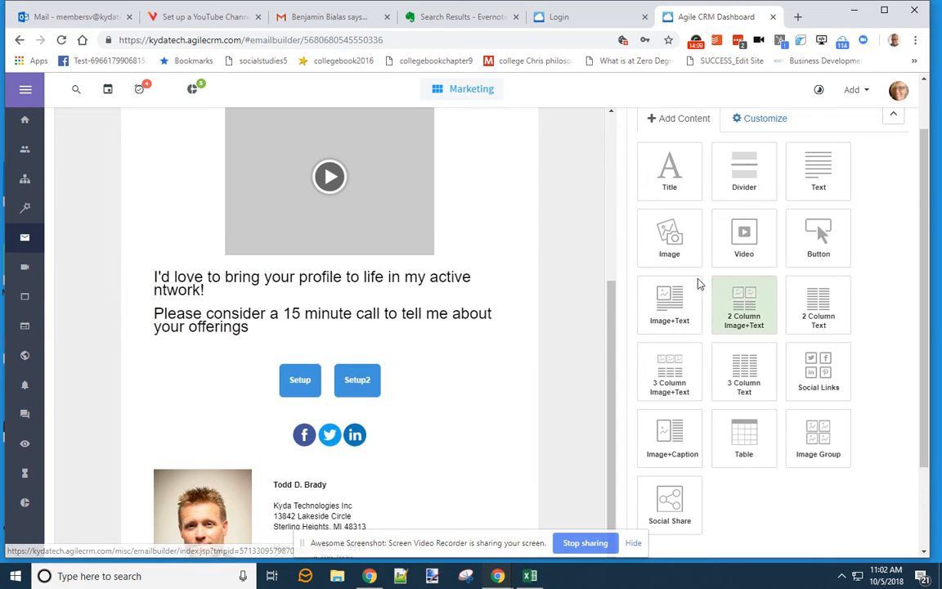
pyautogui.click(449, 18)
pyautogui.scroll(-1, 579, 408)
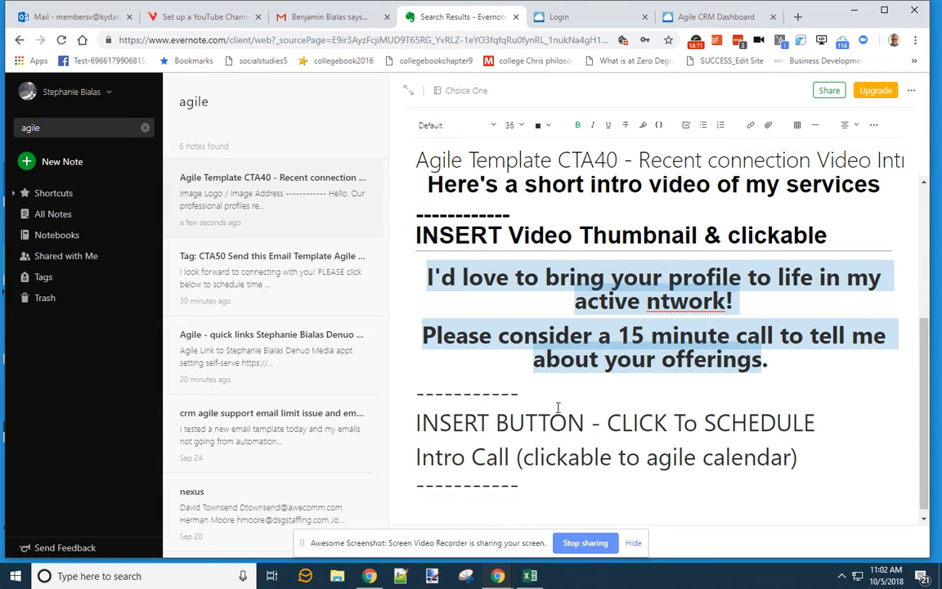
# - Move the photo-and-contact signature block up above the video
pyautogui.scroll(3, 648, 419)
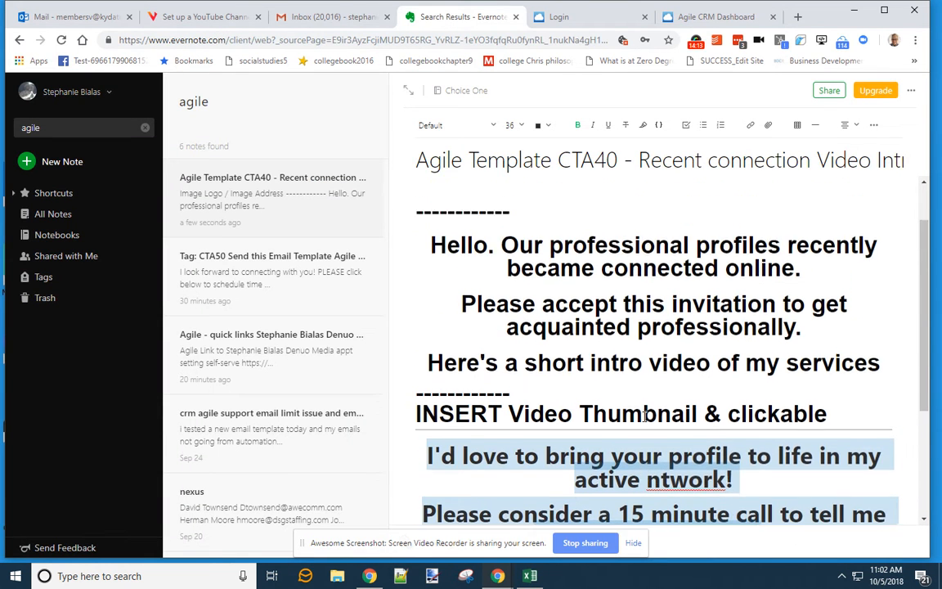
pyautogui.click(690, 19)
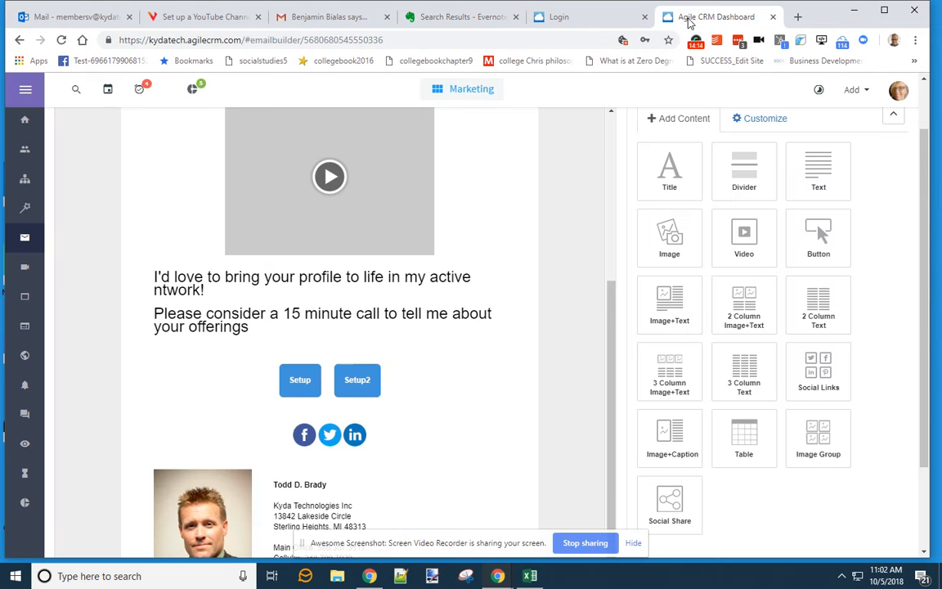
pyautogui.scroll(4, 466, 284)
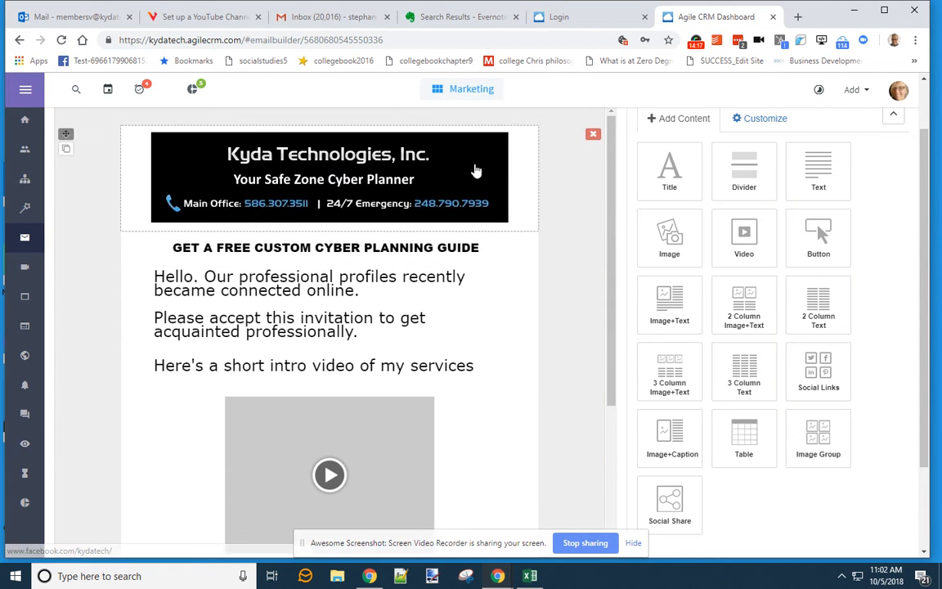
pyautogui.scroll(-4, 440, 327)
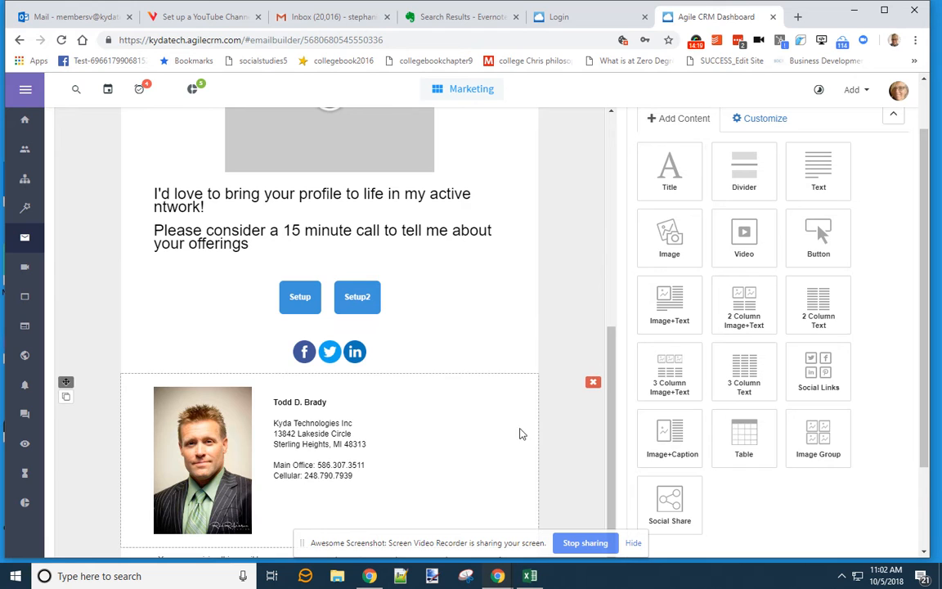
pyautogui.moveTo(347, 402); pyautogui.dragTo(342, 445)
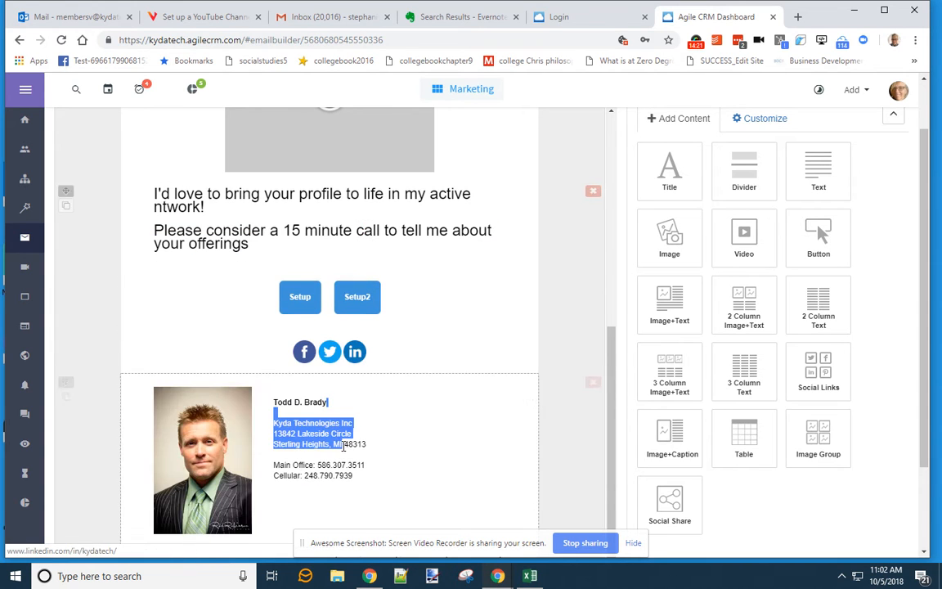
pyautogui.moveTo(66, 388); pyautogui.dragTo(117, 99)
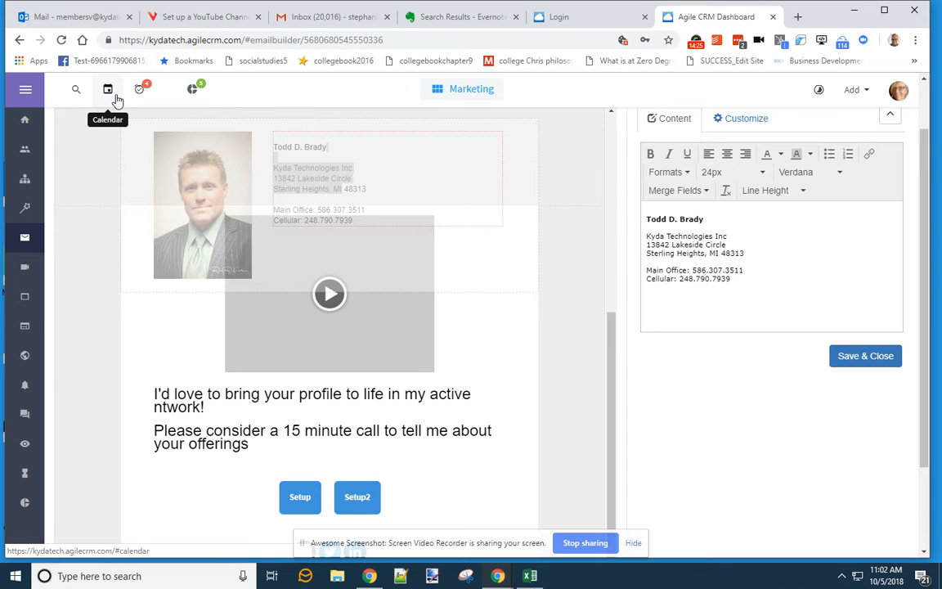
pyautogui.click(117, 99)
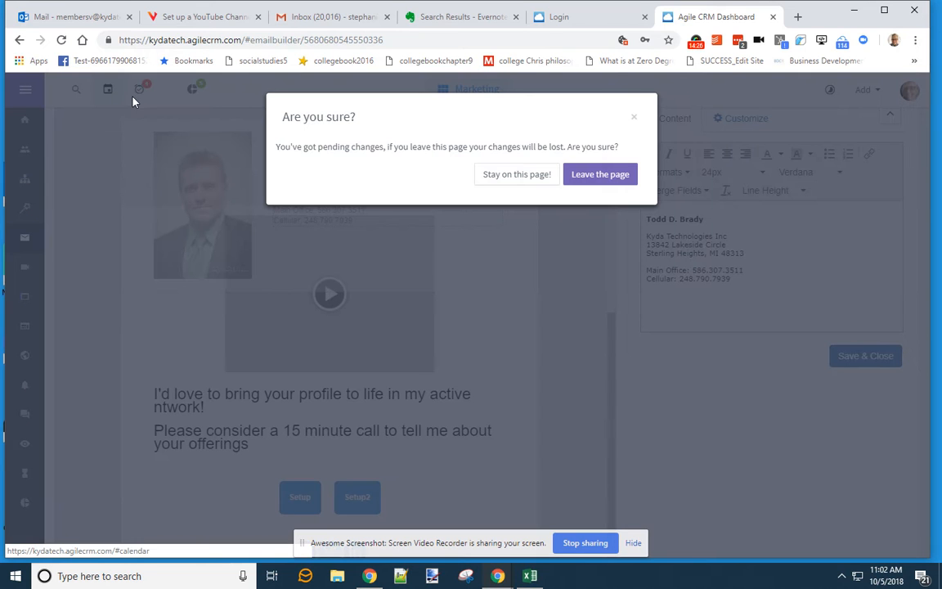
pyautogui.click(517, 180)
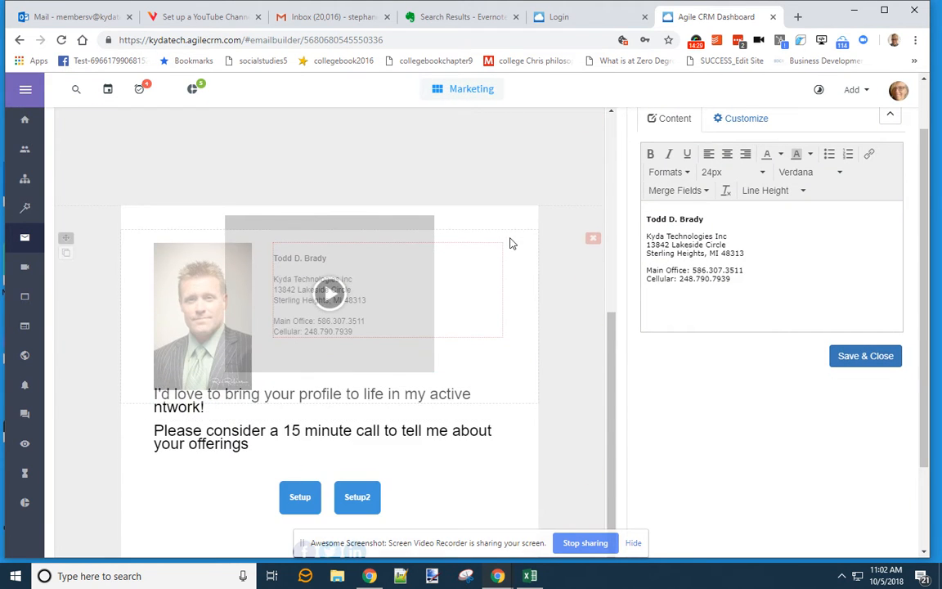
pyautogui.click(530, 239)
# - Drag the signature block higher, to just under the Kyda Technologies header banner
pyautogui.scroll(1, 515, 336)
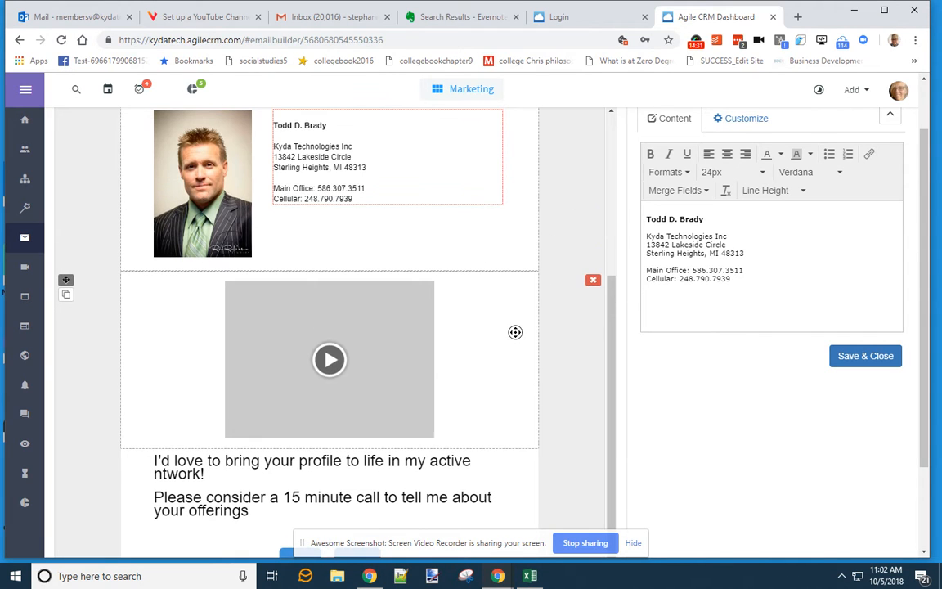
pyautogui.middleClick(523, 354)
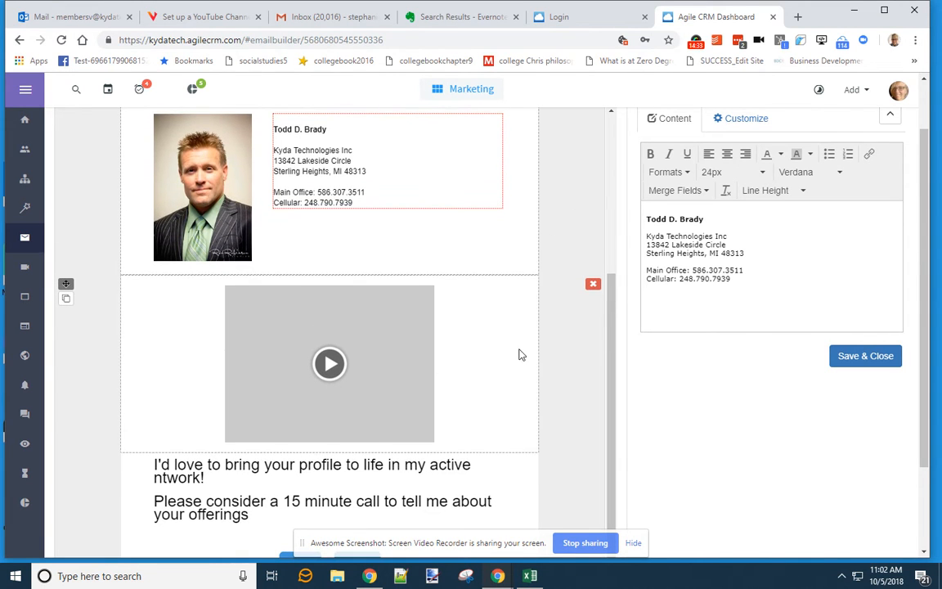
pyautogui.moveTo(607, 309); pyautogui.dragTo(586, 447)
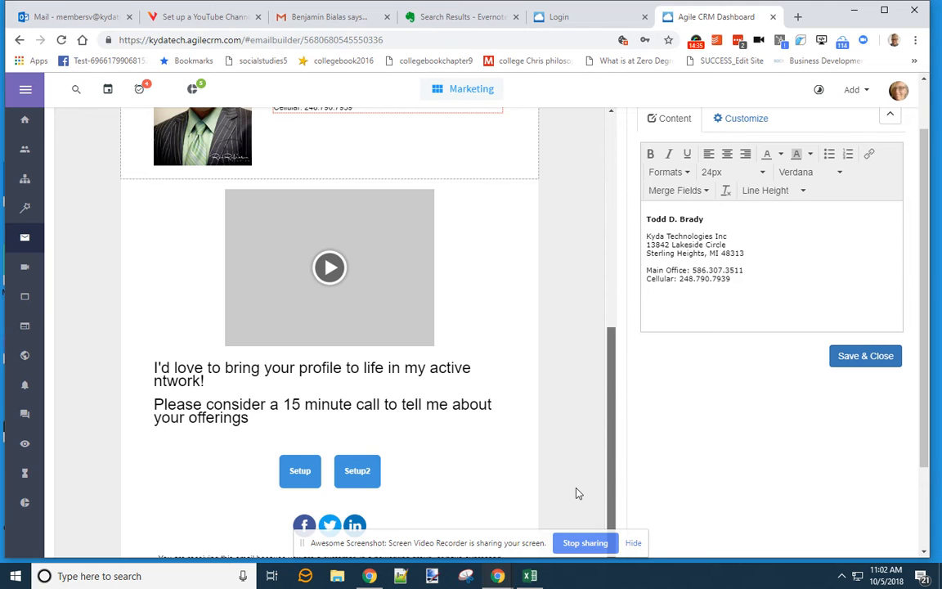
pyautogui.click(867, 356)
pyautogui.scroll(5, 577, 361)
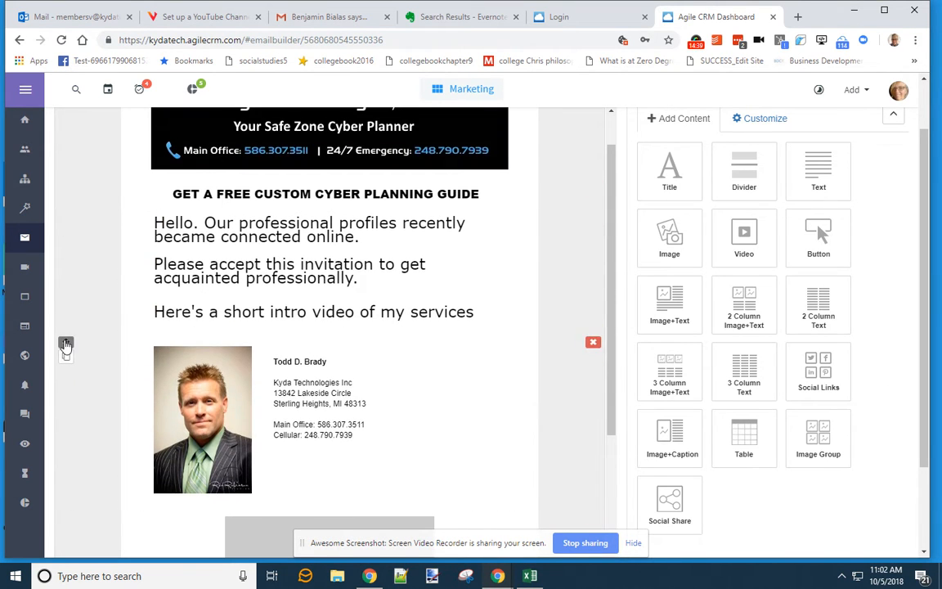
pyautogui.moveTo(66, 343); pyautogui.dragTo(115, 179)
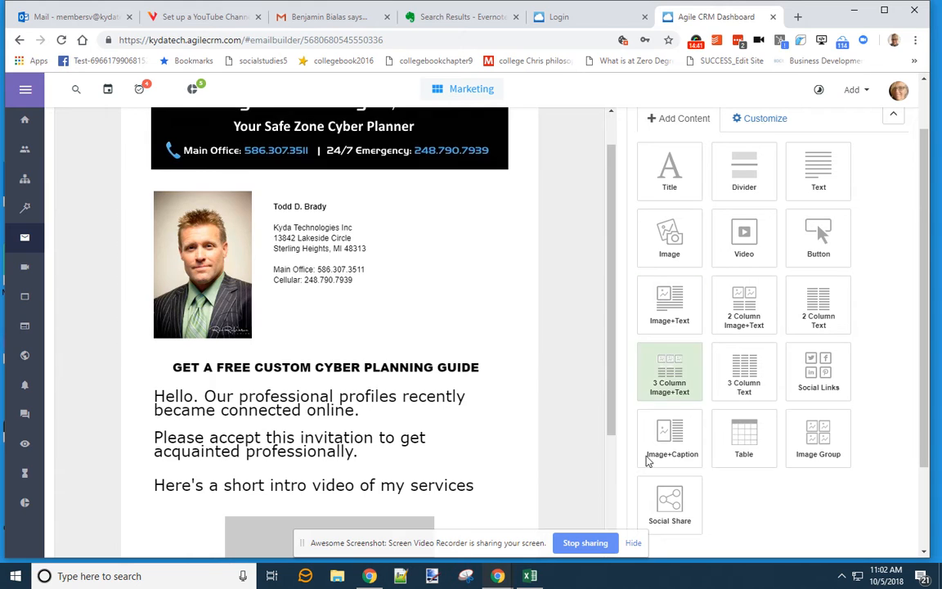
# - Delete the GET A FREE CUSTOM CYBER PLANNING GUIDE heading block and confirm with OK
pyautogui.scroll(1, 593, 401)
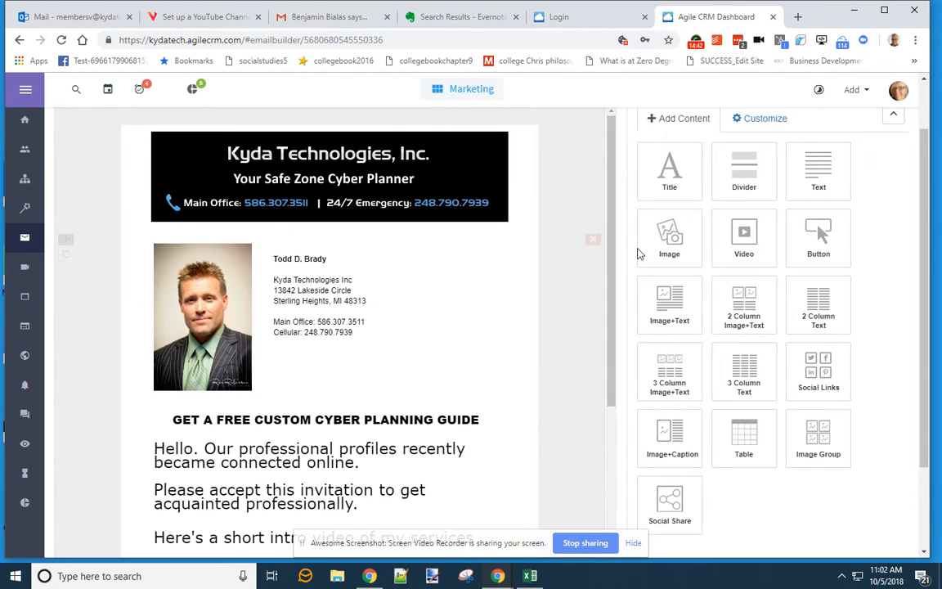
pyautogui.click(469, 208)
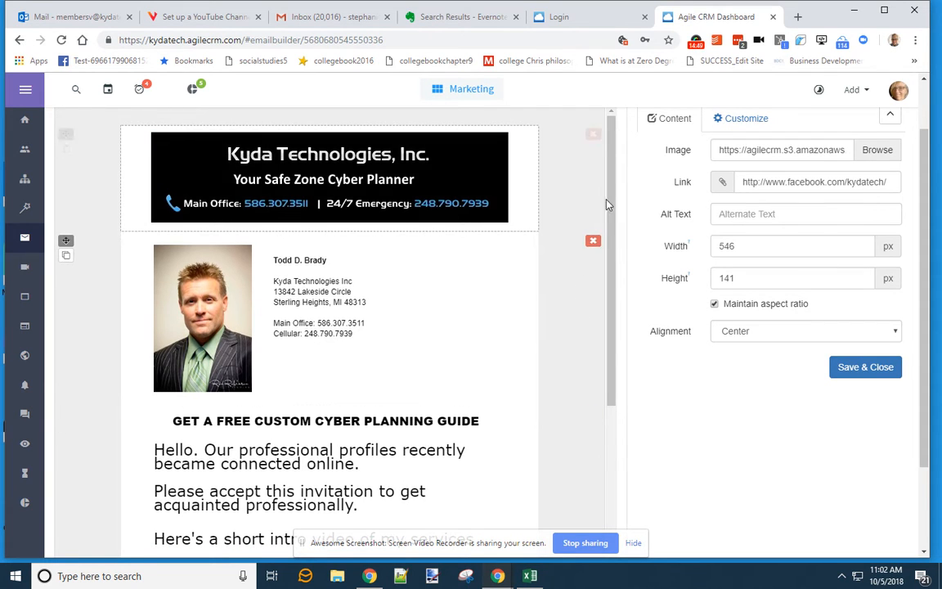
pyautogui.scroll(-2, 606, 204)
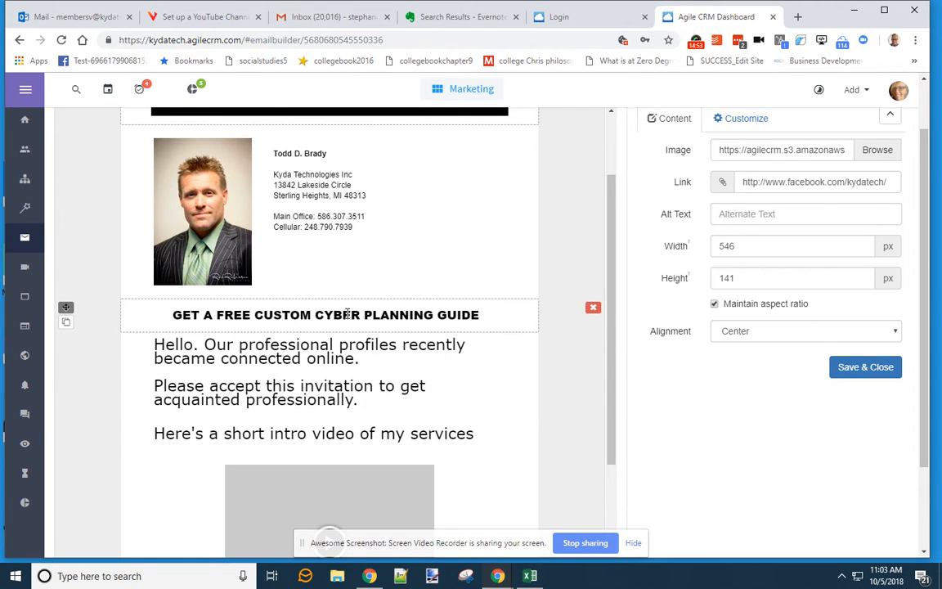
pyautogui.click(311, 314)
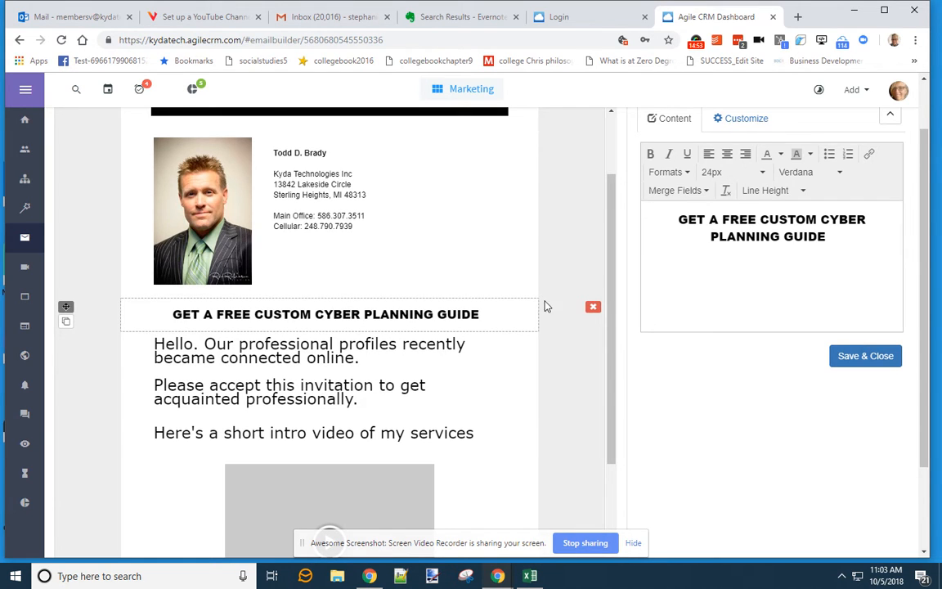
pyautogui.click(593, 308)
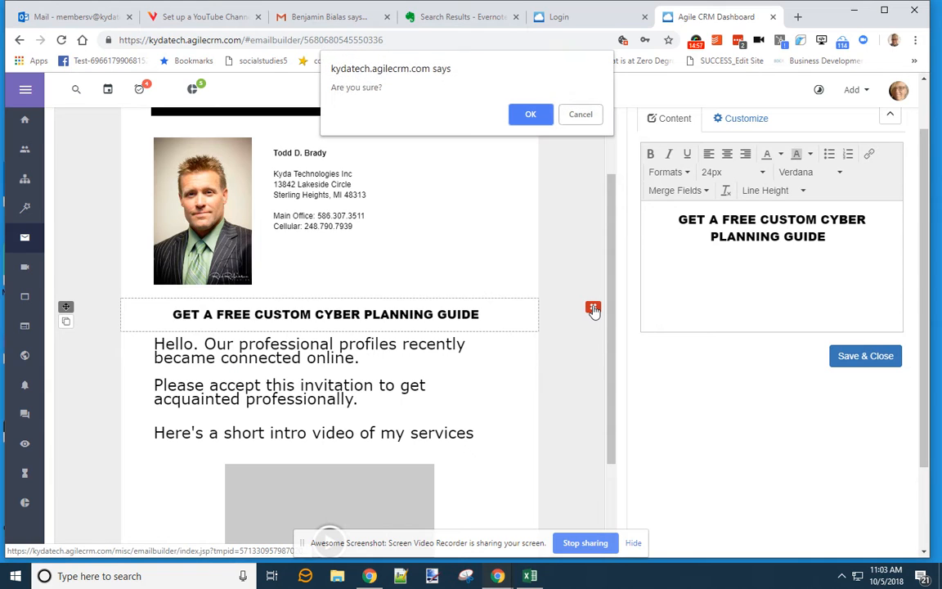
pyautogui.click(538, 119)
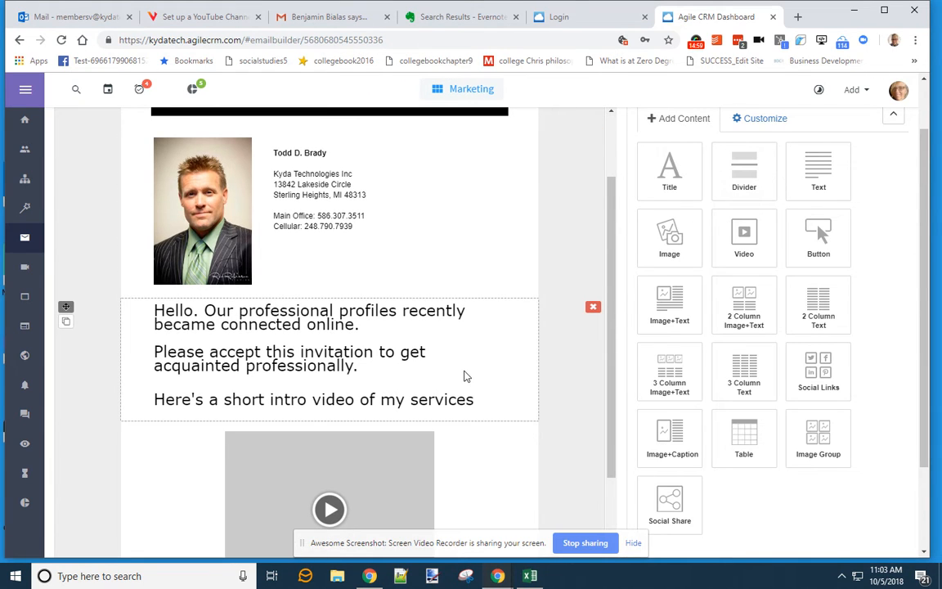
pyautogui.scroll(2, 573, 429)
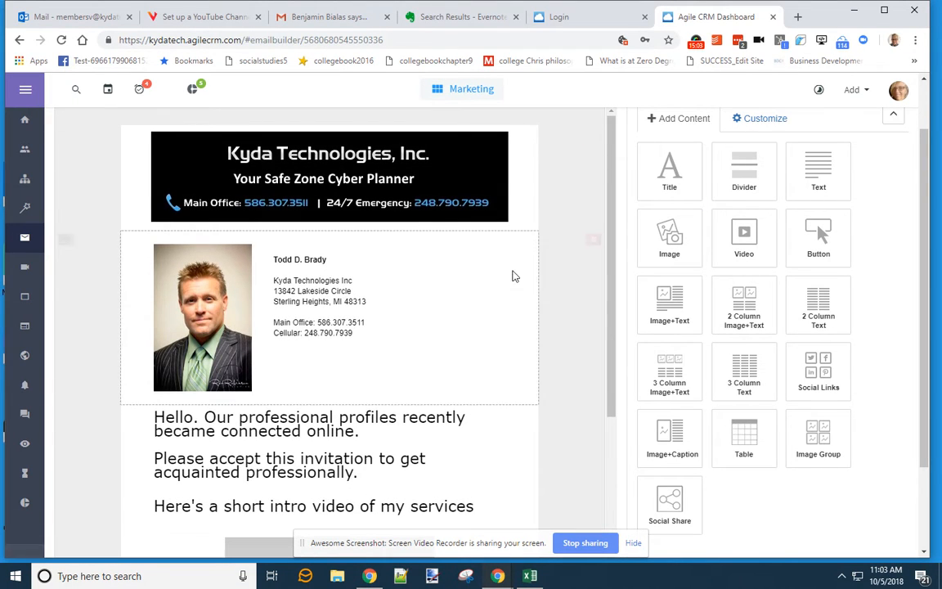
# - Inspect the signature's contact-details text block in the editor
pyautogui.click(464, 297)
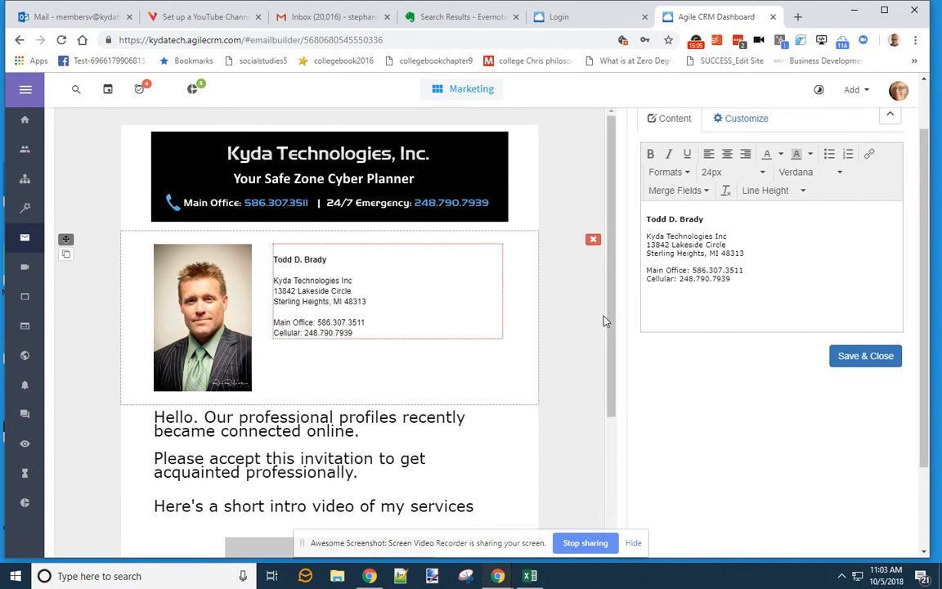
pyautogui.scroll(-3, 603, 325)
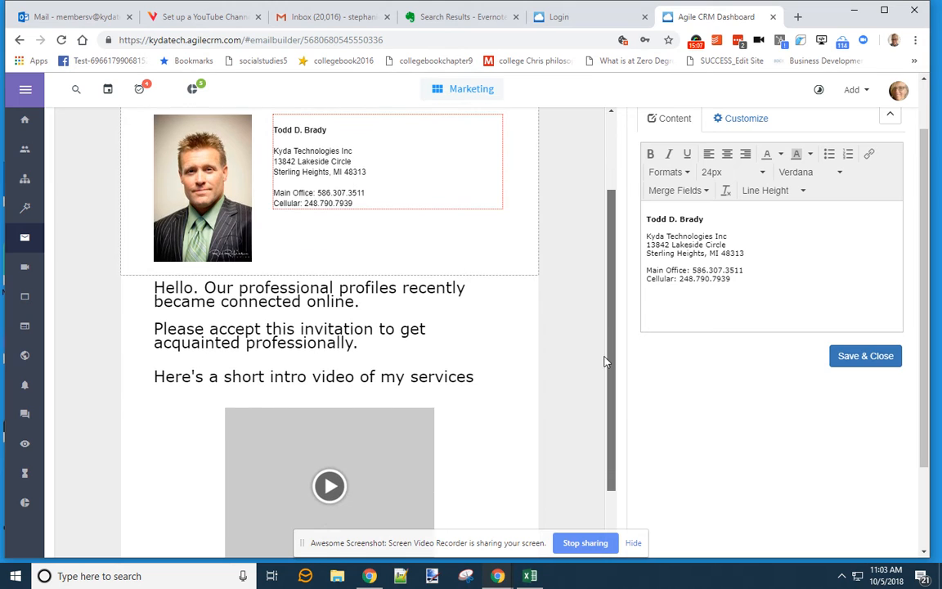
pyautogui.scroll(3, 611, 246)
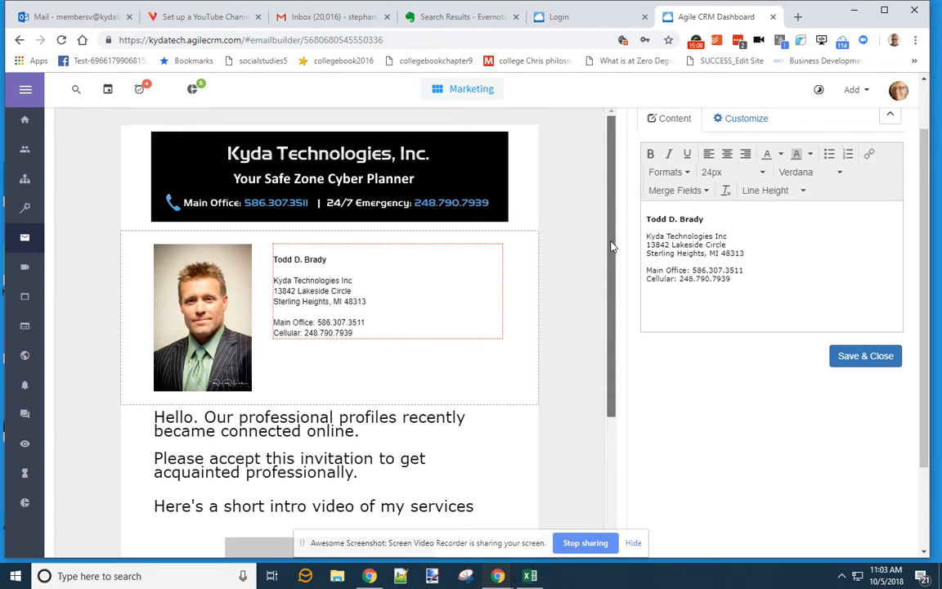
pyautogui.moveTo(563, 300)
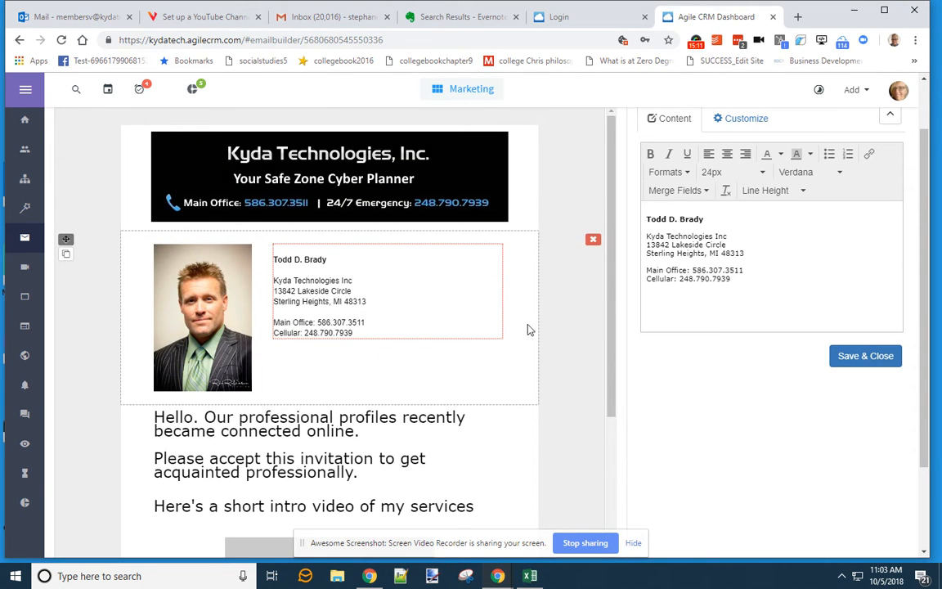
pyautogui.moveTo(65, 241)
pyautogui.mouseDown()
pyautogui.moveTo(72, 269)
pyautogui.moveTo(78, 256)
pyautogui.mouseUp()
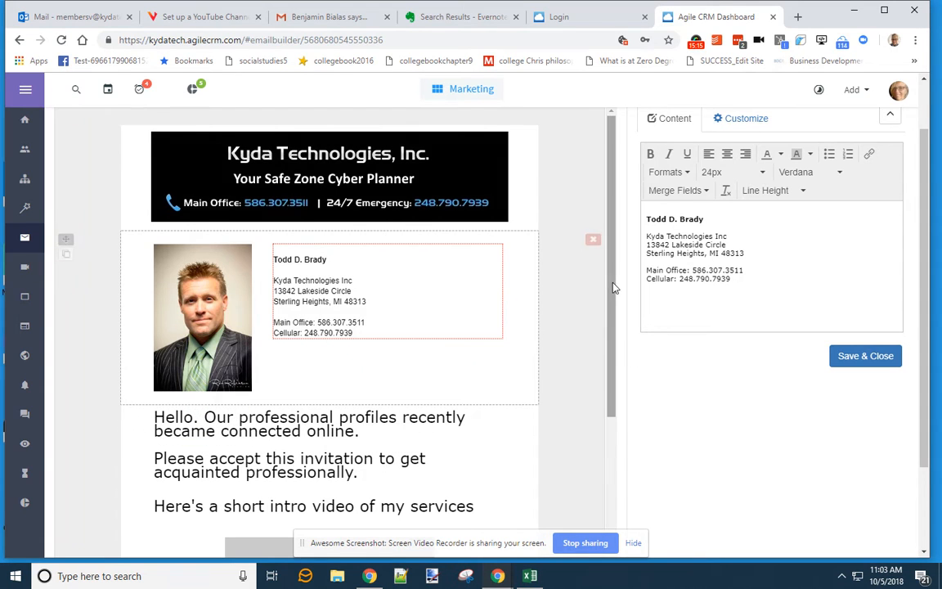
pyautogui.moveTo(612, 288); pyautogui.dragTo(617, 364)
# - Add a full stop after 'my services' at the end of the intro paragraph
pyautogui.click(403, 340)
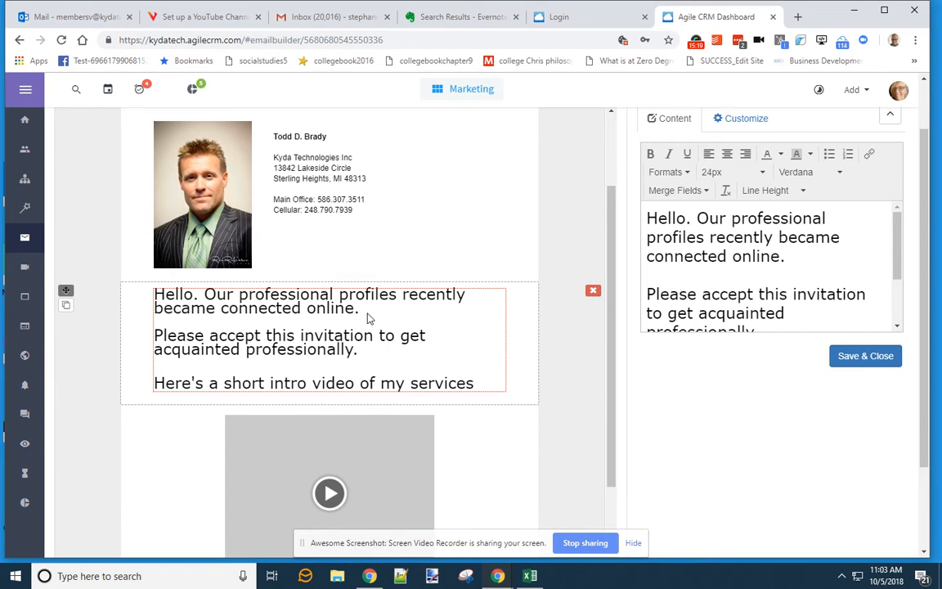
pyautogui.scroll(-1, 413, 295)
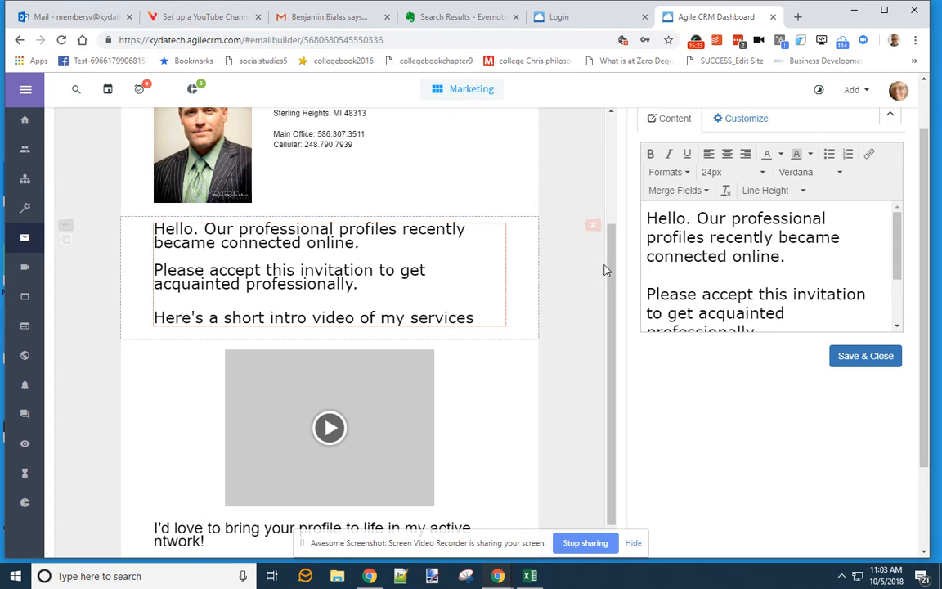
pyautogui.click(793, 294)
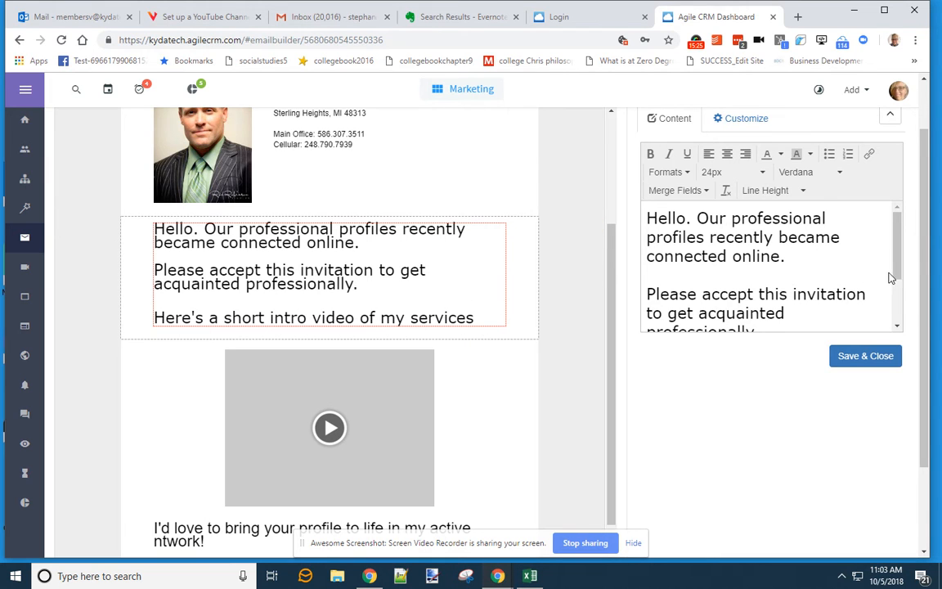
pyautogui.scroll(-1, 895, 266)
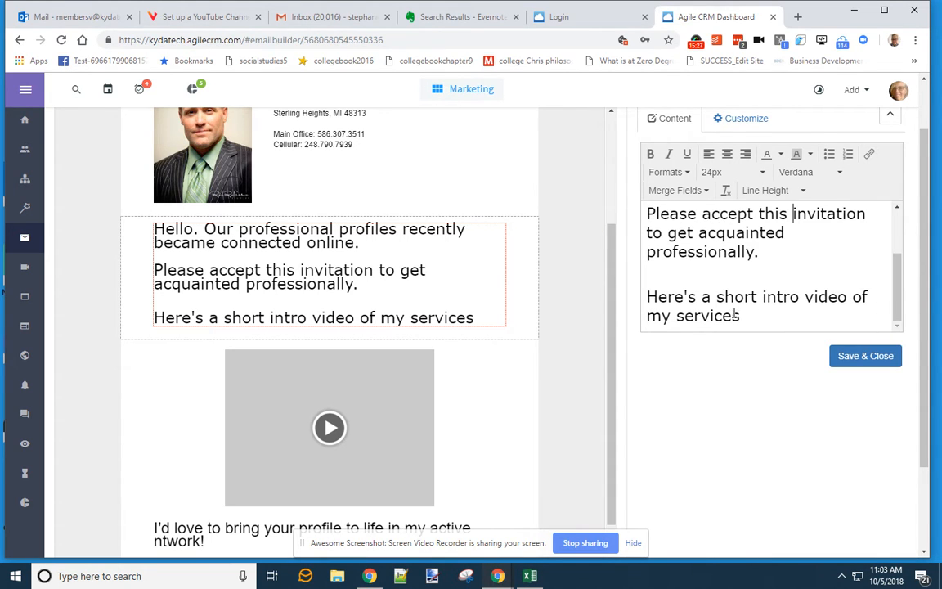
pyautogui.scroll(1, 794, 302)
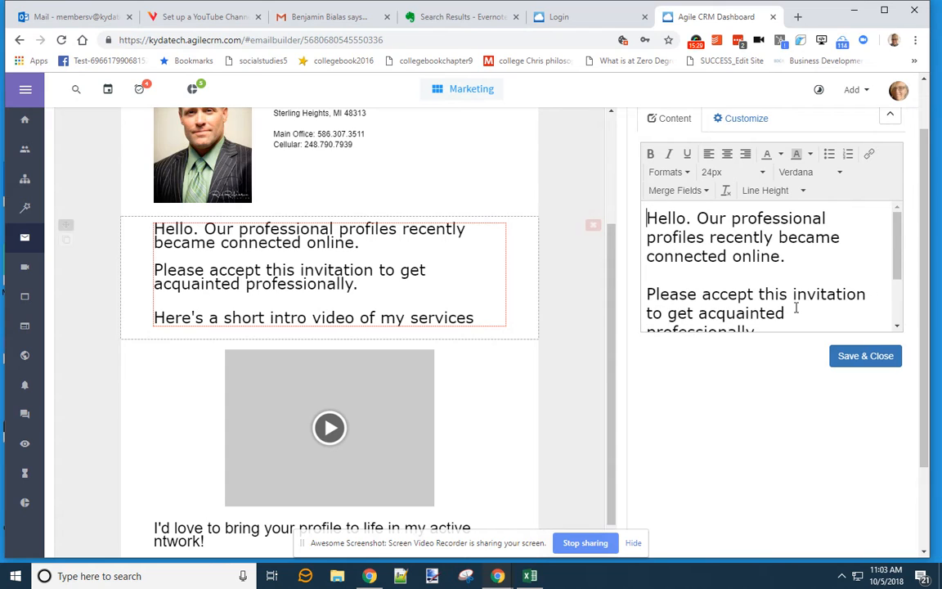
pyautogui.scroll(-1, 900, 327)
pyautogui.click(772, 318)
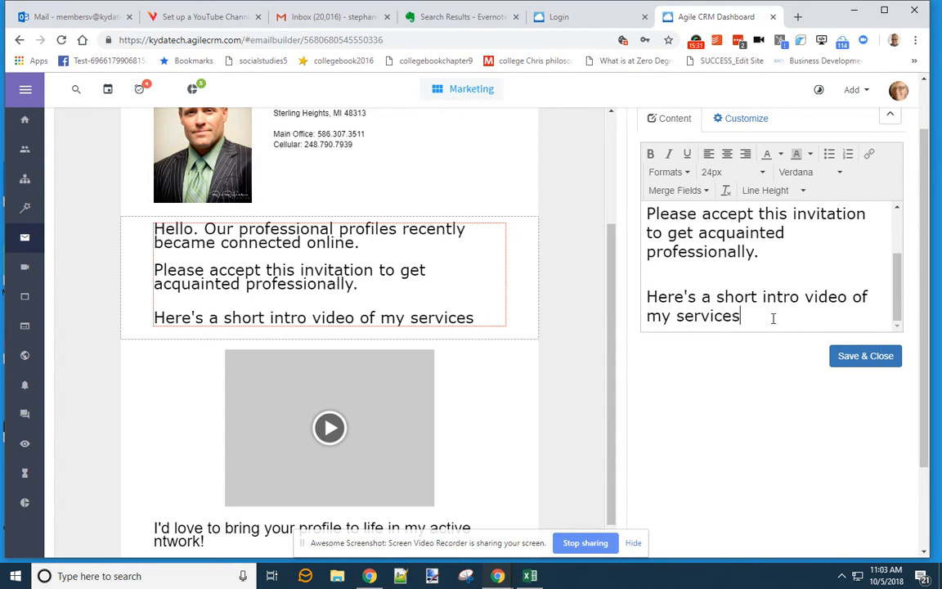
pyautogui.write('.')
pyautogui.press('Return')
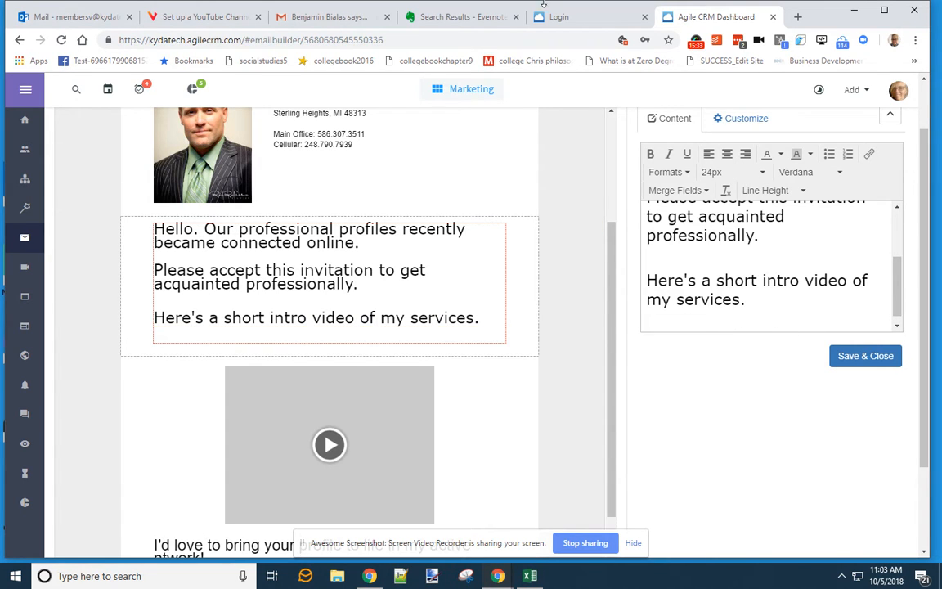
pyautogui.click(462, 16)
# - Read through the Evernote draft's closing lines and call-button wording
pyautogui.scroll(-5, 599, 397)
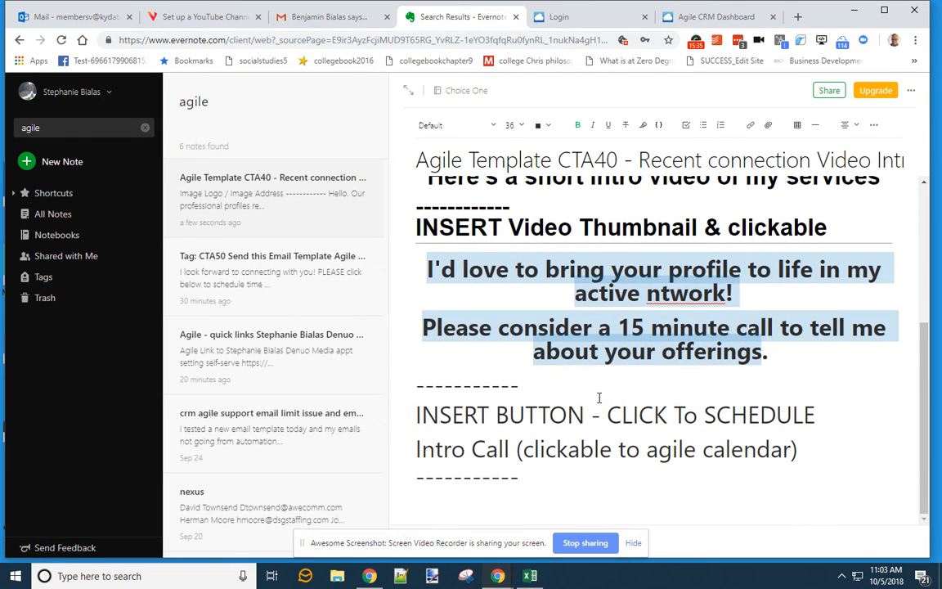
pyautogui.click(717, 327)
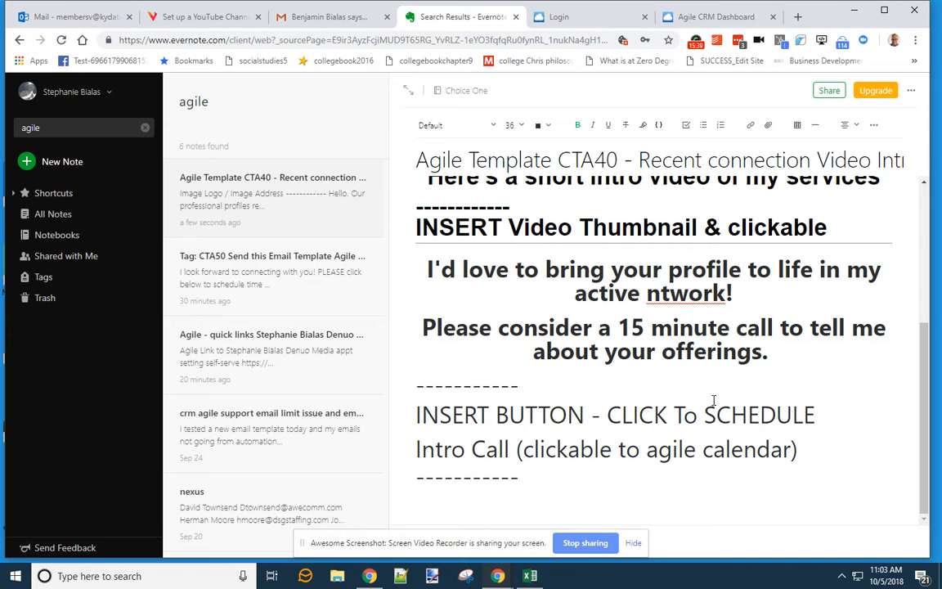
pyautogui.scroll(2, 713, 399)
pyautogui.scroll(-2, 713, 400)
pyautogui.click(707, 17)
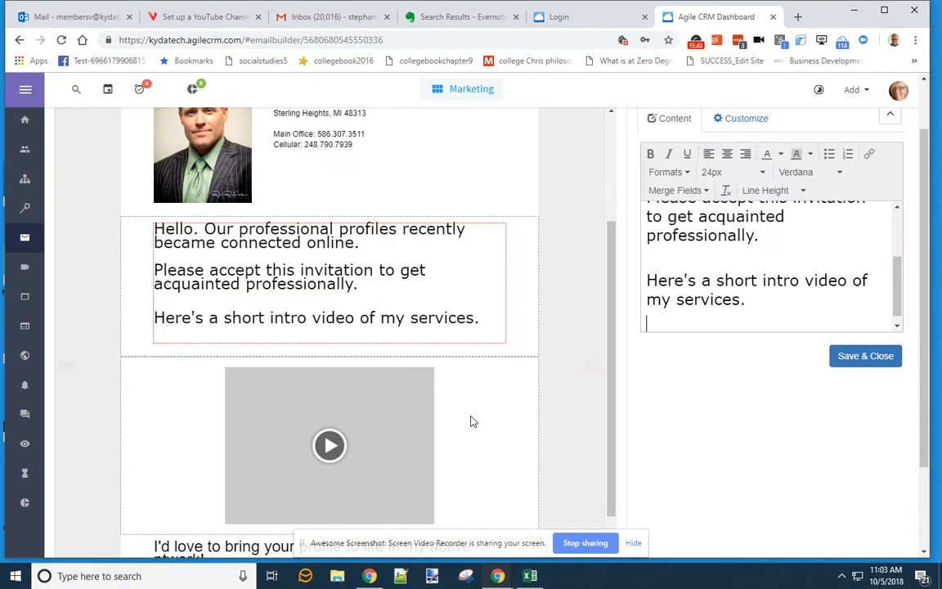
# - Trash the Setup2 entry in the call button block, then recheck the Evernote draft note
pyautogui.scroll(-3, 437, 366)
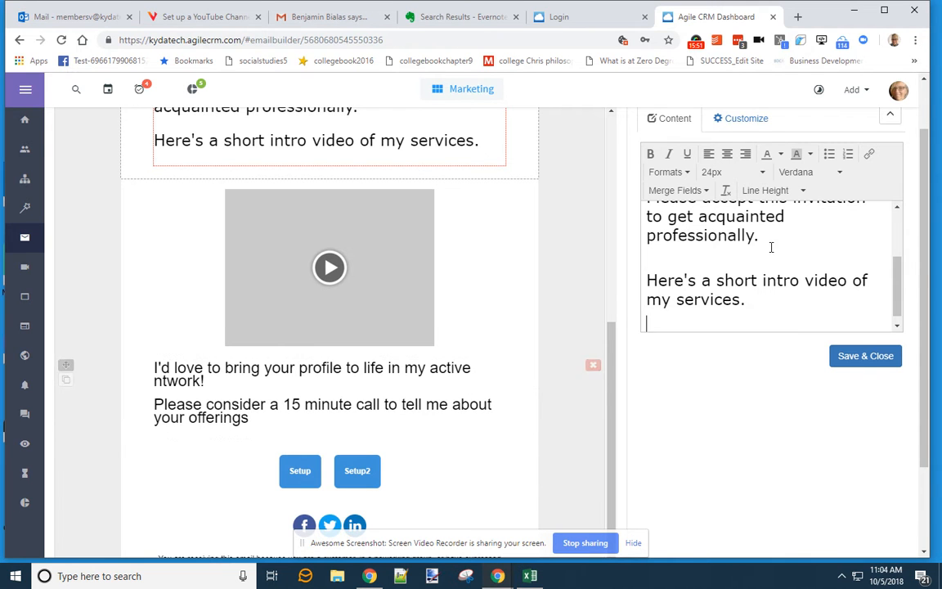
pyautogui.scroll(-2, 616, 380)
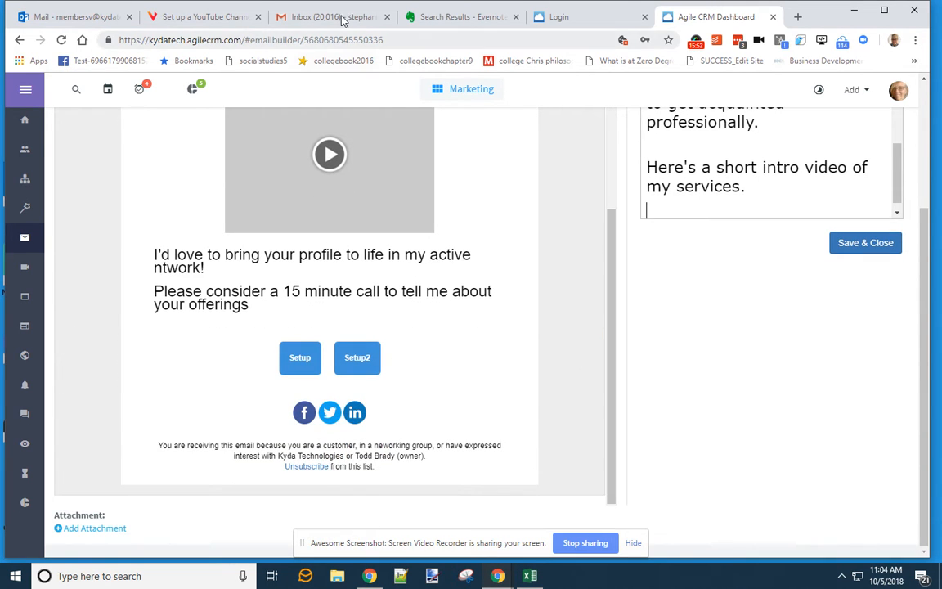
pyautogui.click(432, 17)
pyautogui.click(713, 16)
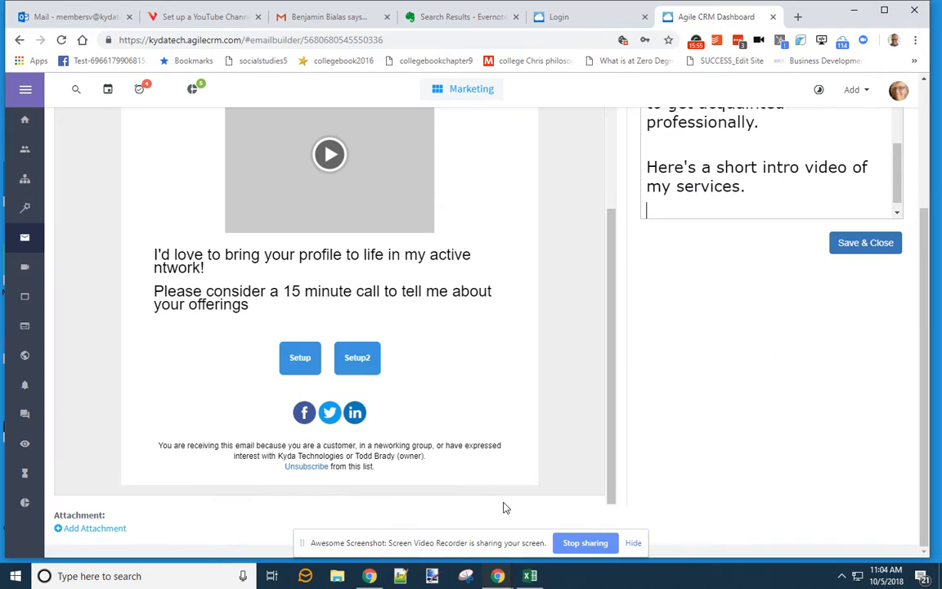
pyautogui.click(417, 374)
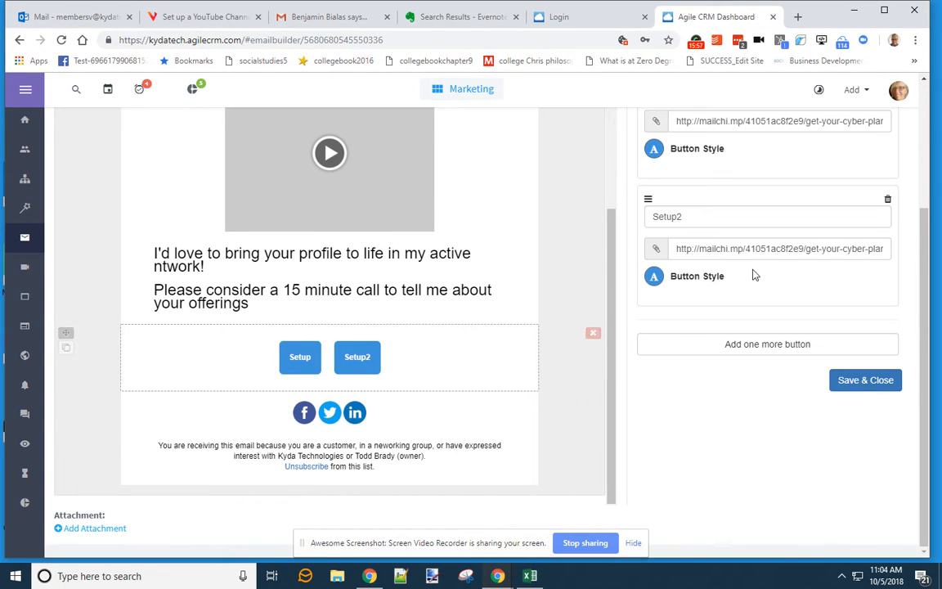
pyautogui.click(888, 200)
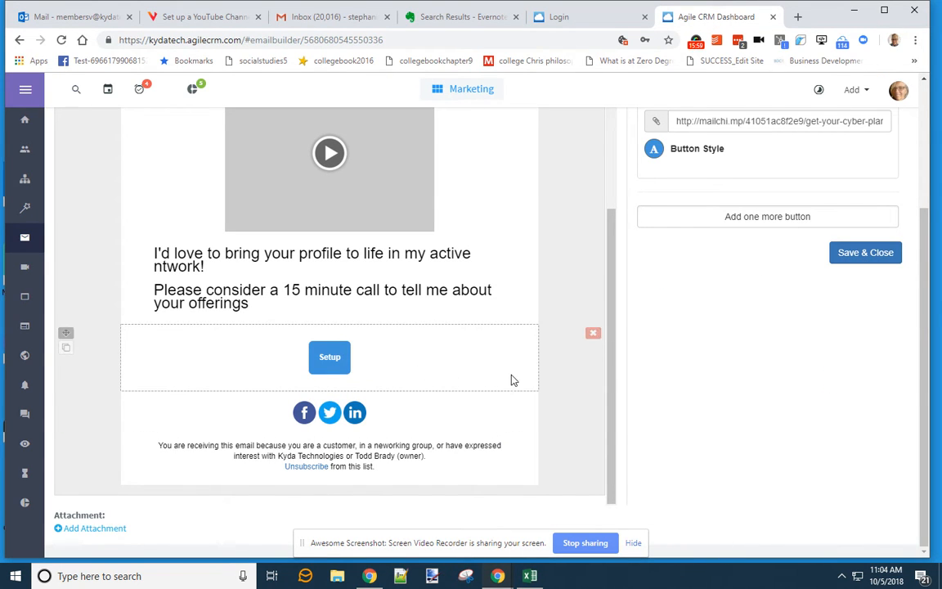
pyautogui.scroll(2, 720, 286)
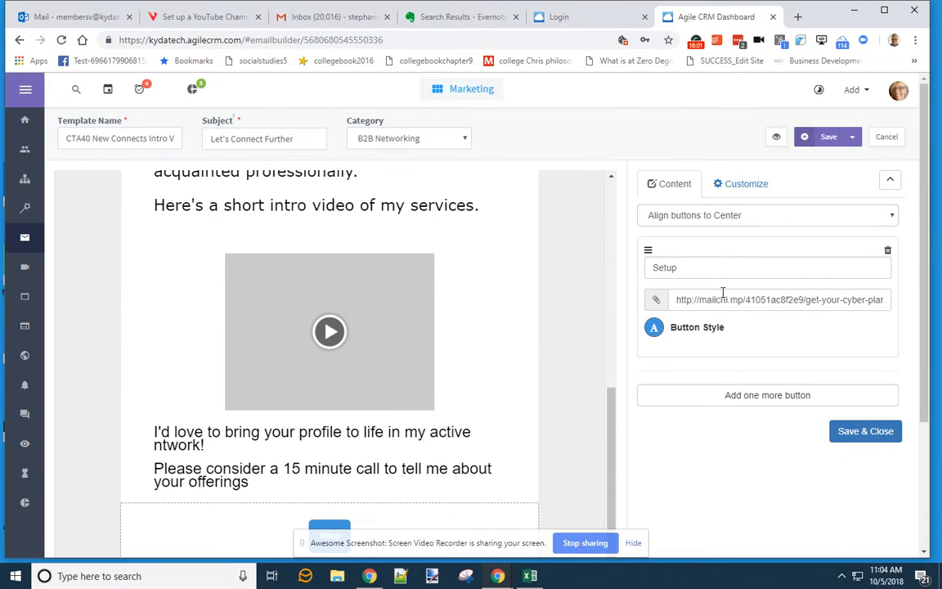
pyautogui.click(449, 17)
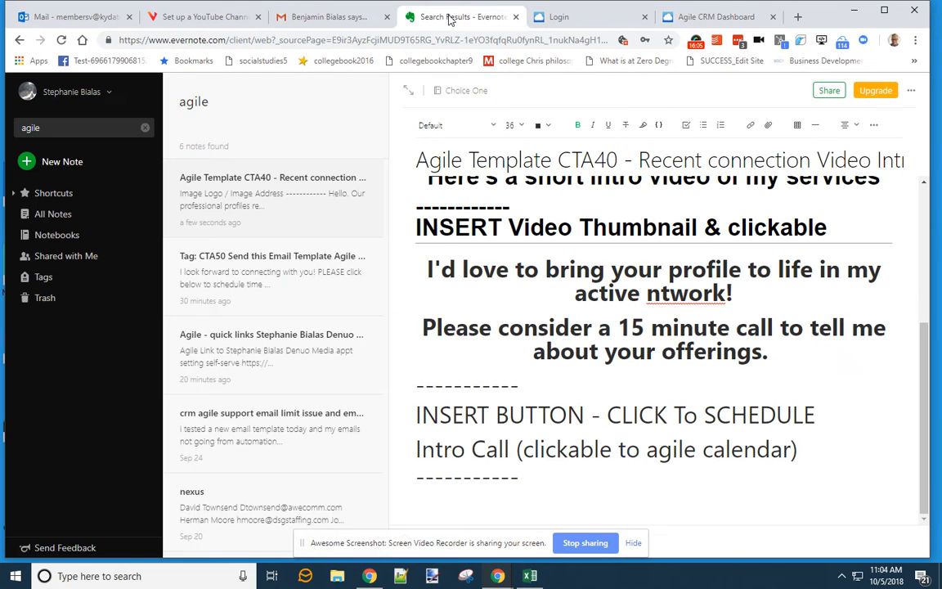
pyautogui.scroll(3, 636, 258)
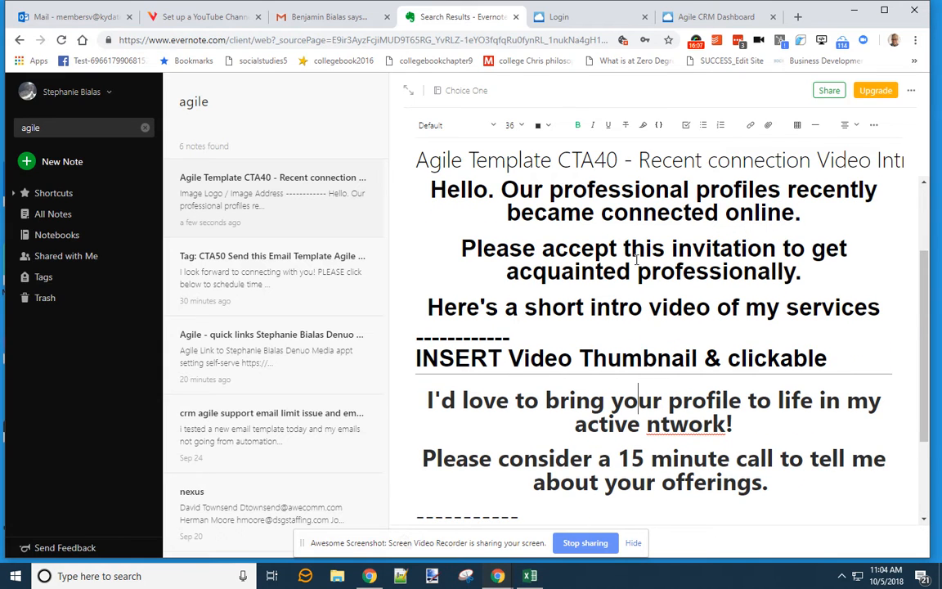
pyautogui.scroll(2, 632, 262)
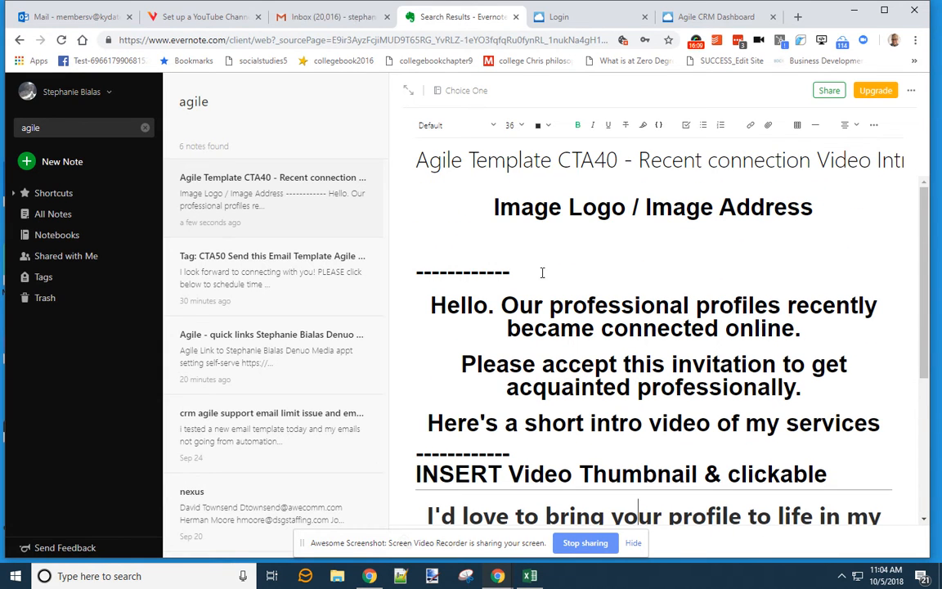
pyautogui.click(715, 17)
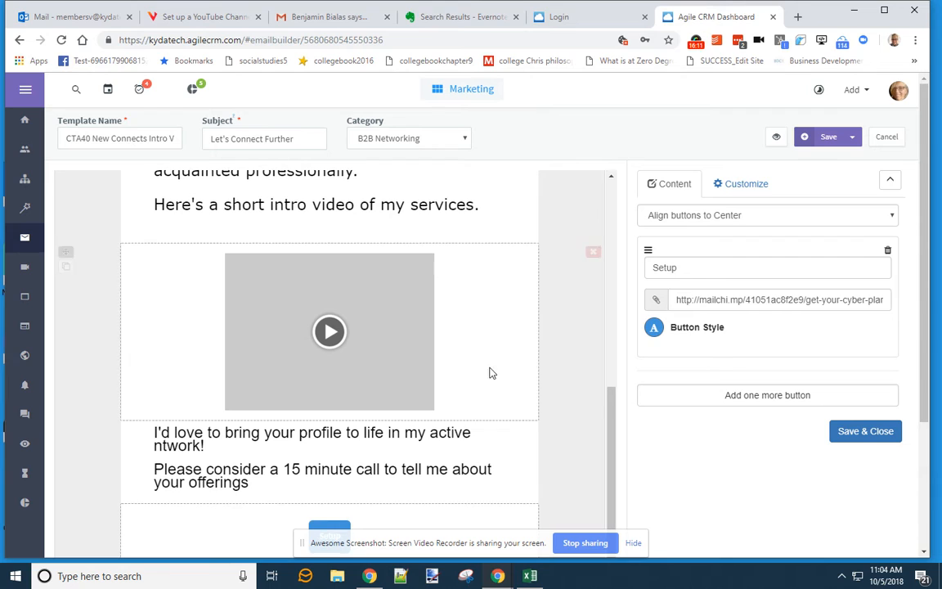
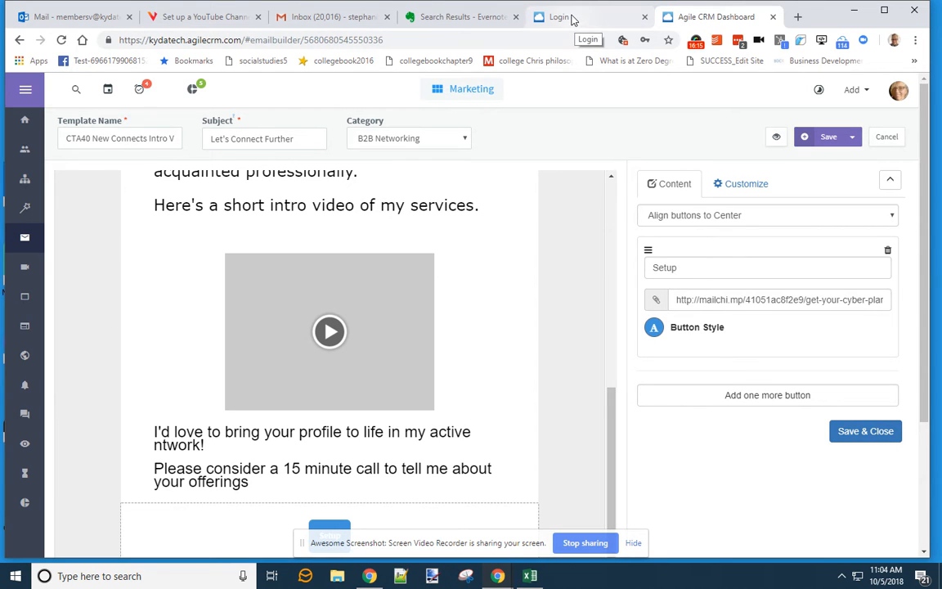
# - Return to the CTA40 email template builder and save the template
pyautogui.click(451, 18)
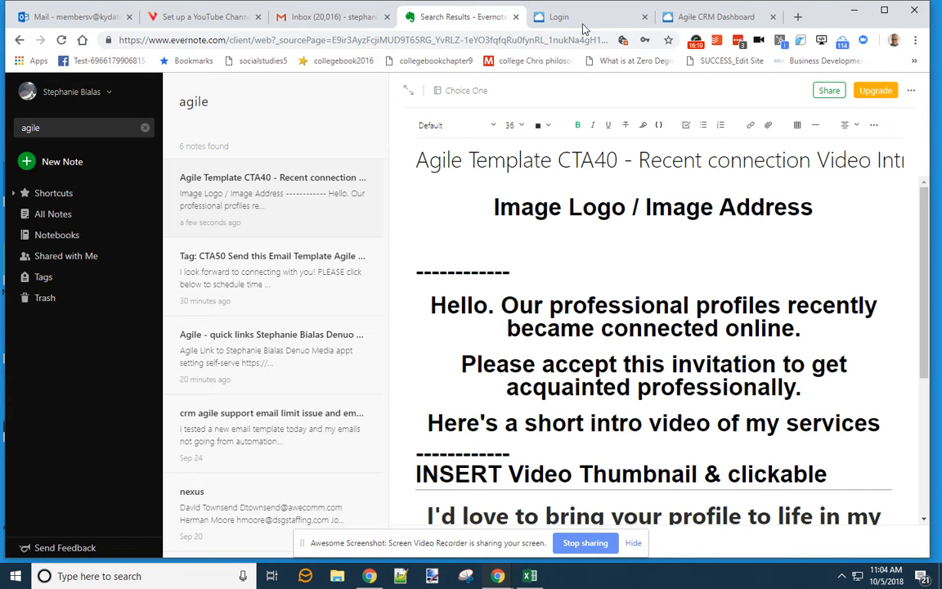
pyautogui.click(559, 18)
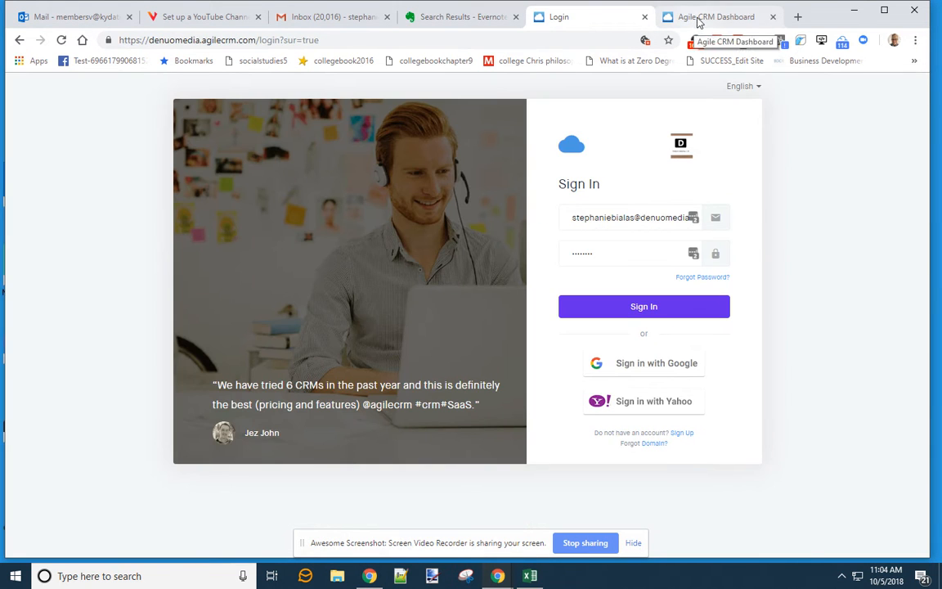
pyautogui.click(697, 17)
pyautogui.scroll(5, 450, 252)
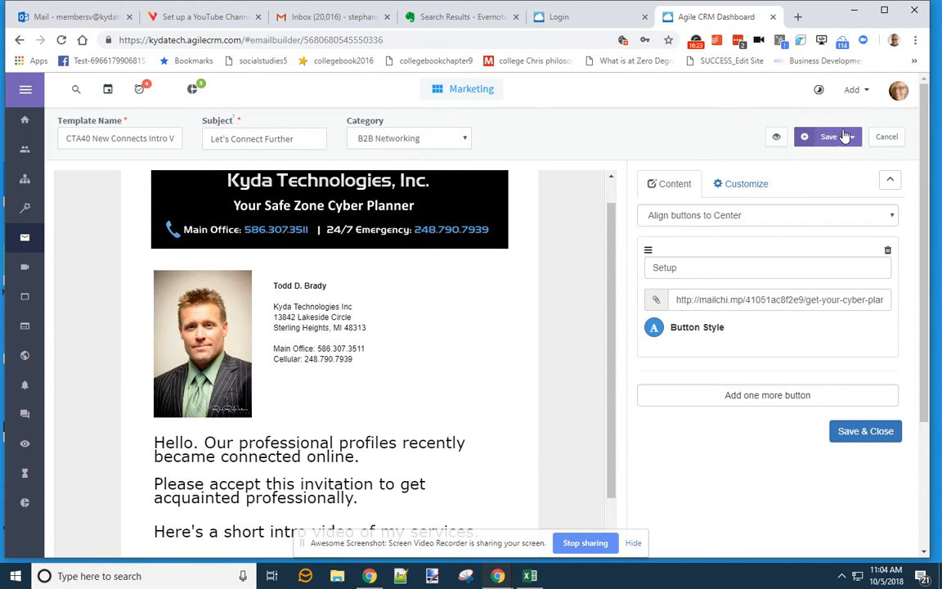
pyautogui.click(844, 137)
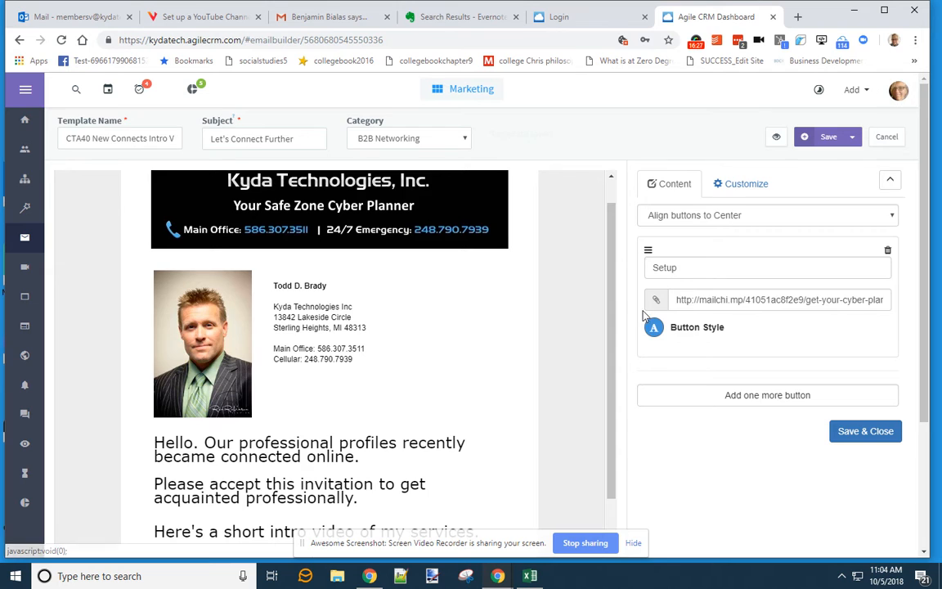
# - Scroll through the saved template, then bring back the Evernote draft note
pyautogui.scroll(-2, 604, 326)
pyautogui.scroll(-4, 343, 324)
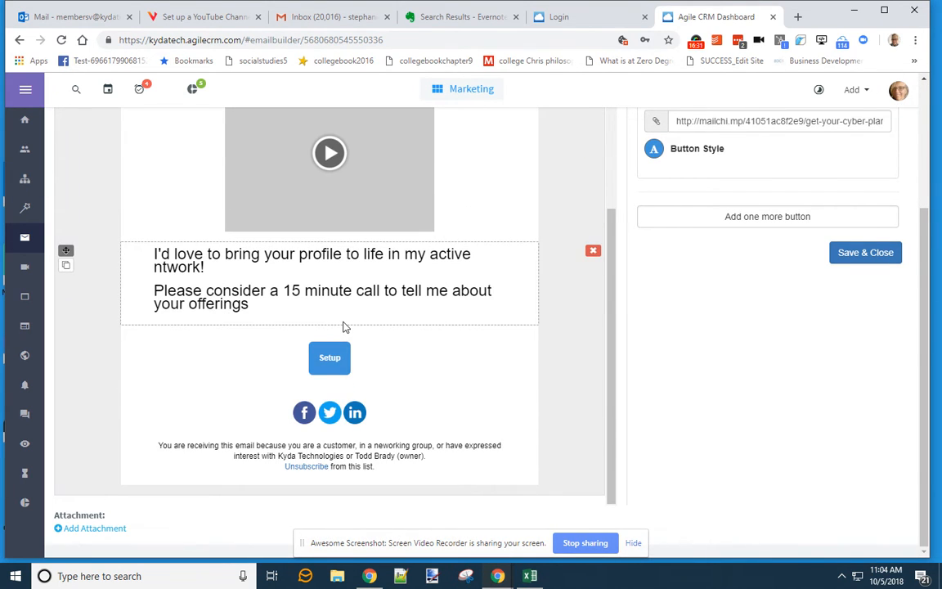
pyautogui.scroll(2, 774, 214)
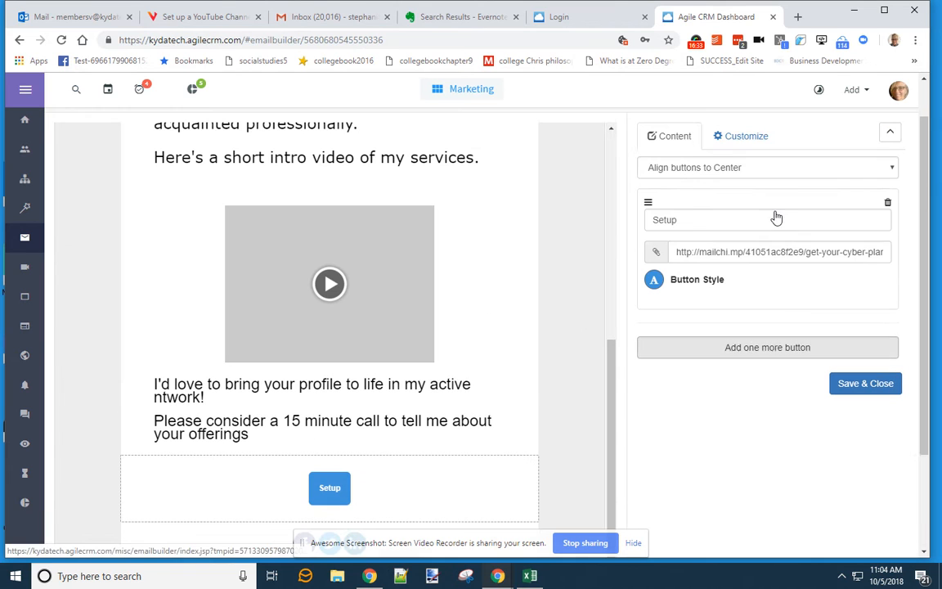
pyautogui.click(458, 16)
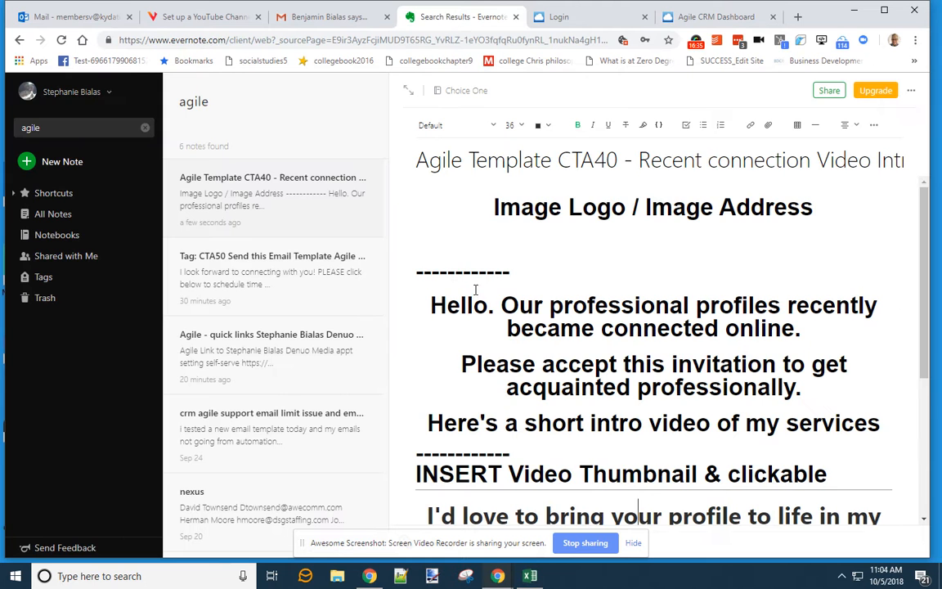
# - Select the 'CLICK To SCHEDULE Intro Call' wording in the Evernote note and return to the email builder
pyautogui.scroll(-5, 493, 296)
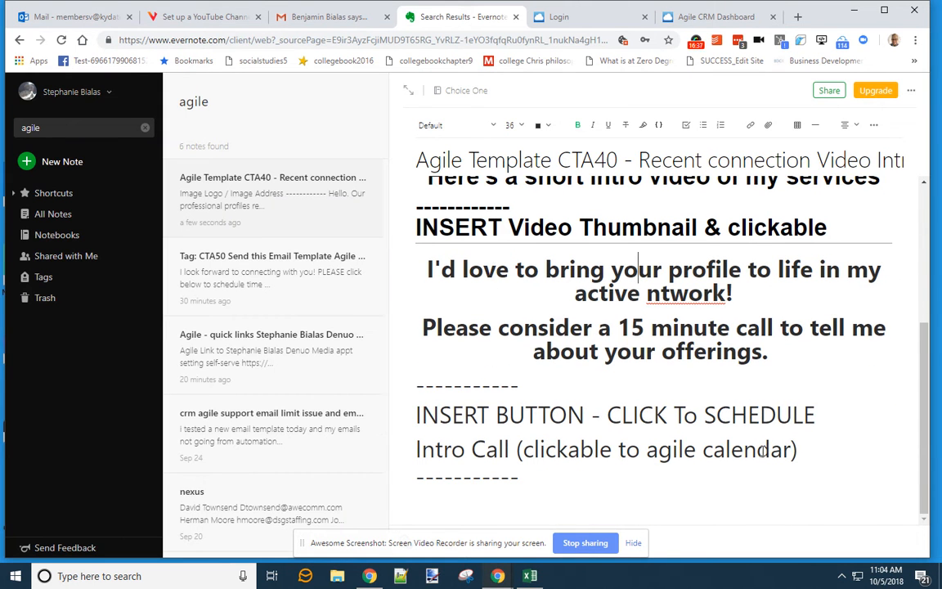
pyautogui.moveTo(799, 423); pyautogui.dragTo(615, 415)
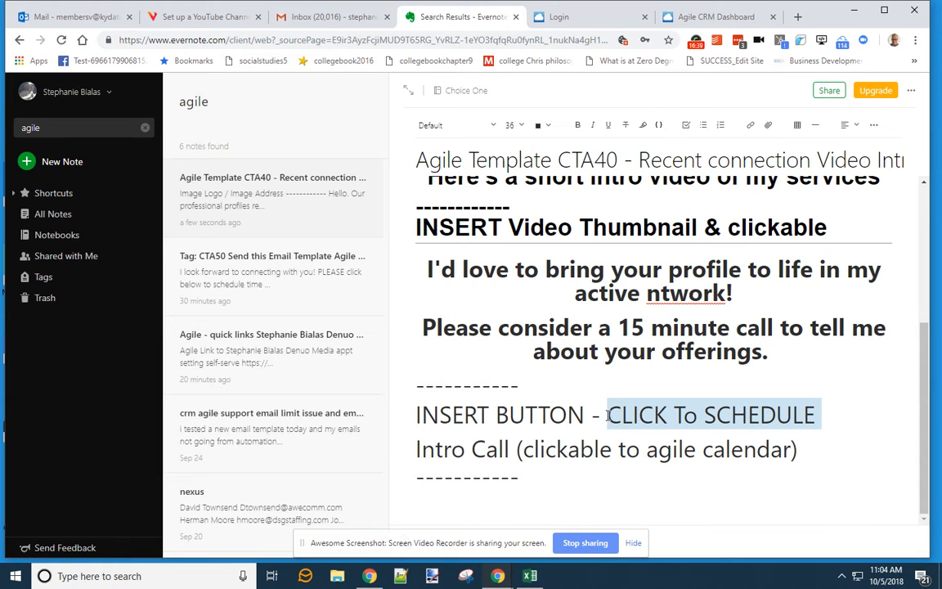
pyautogui.moveTo(510, 449); pyautogui.dragTo(603, 422)
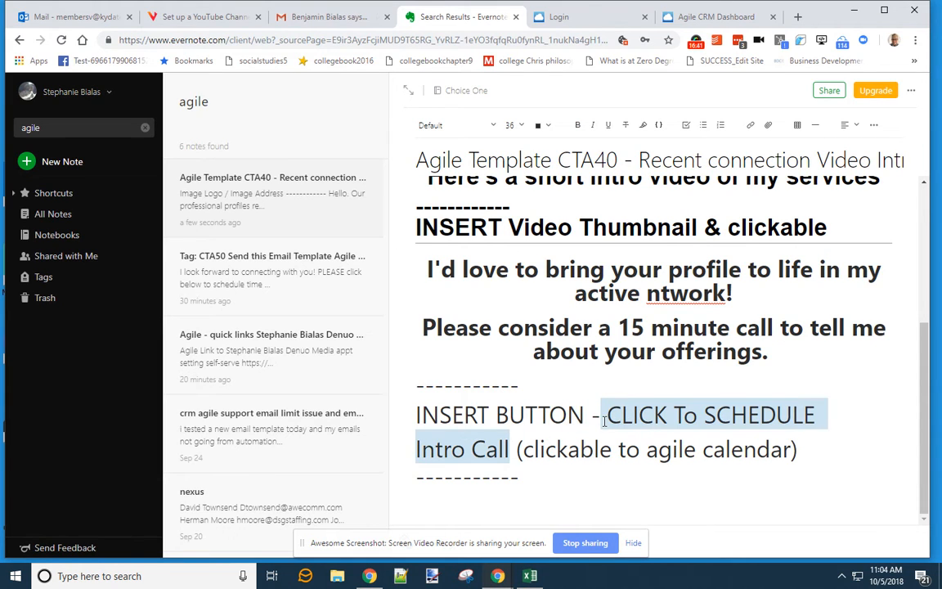
pyautogui.click(703, 16)
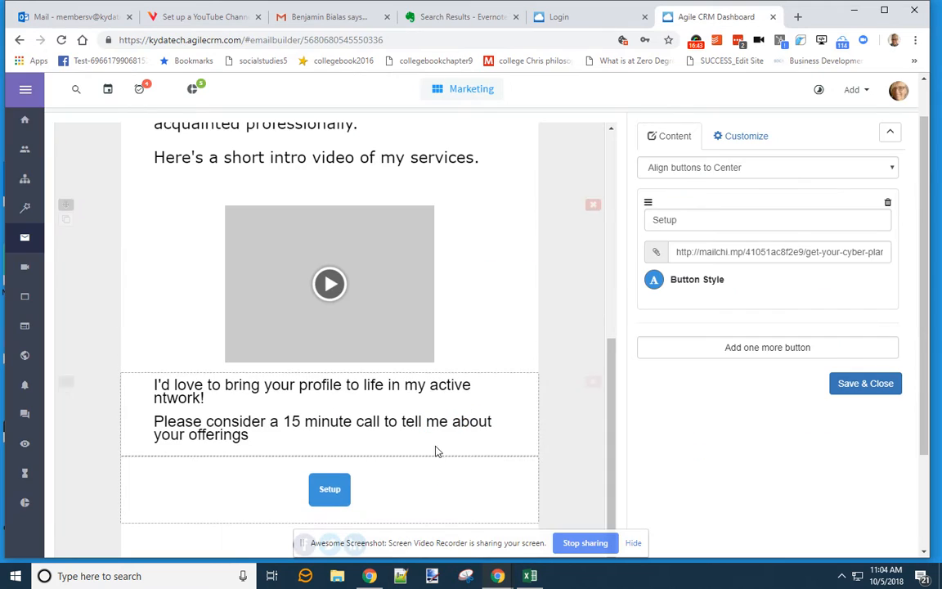
# - Paste 'CLICK To SCHEDULE Intro Call' as the button label and apply it
pyautogui.write('CLICK To SCHEDULE Intro Call')
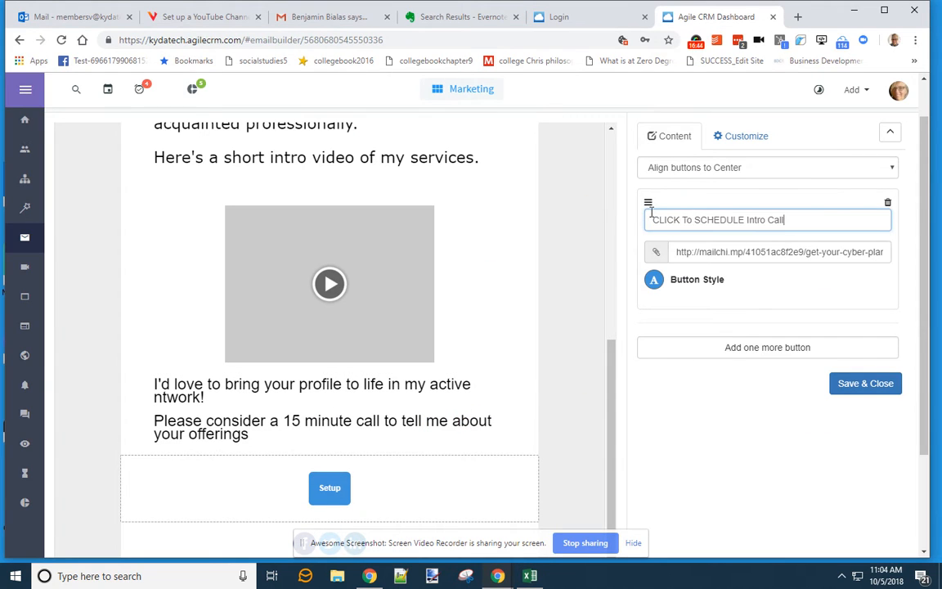
pyautogui.click(861, 389)
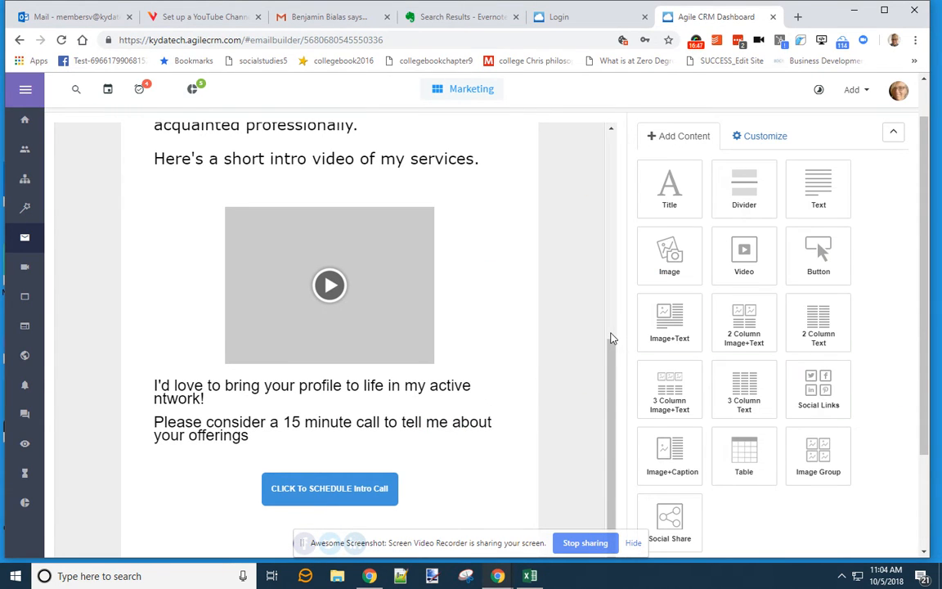
pyautogui.scroll(-3, 556, 368)
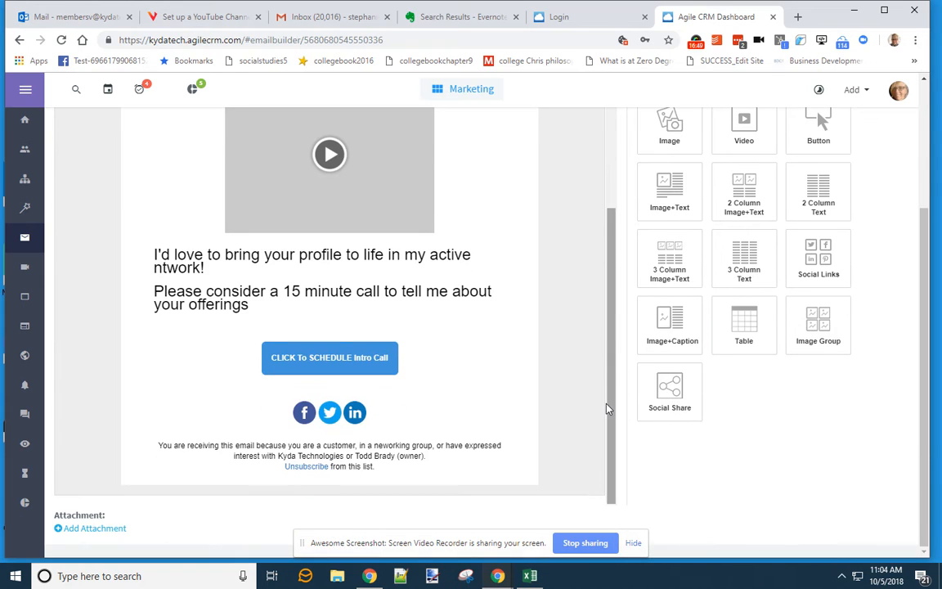
pyautogui.scroll(3, 579, 395)
pyautogui.scroll(2, 582, 393)
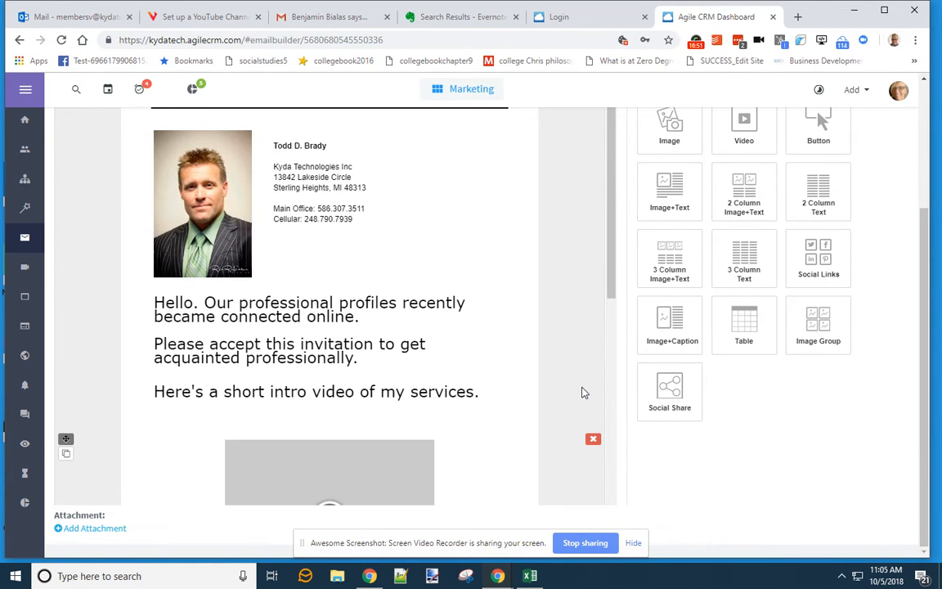
pyautogui.scroll(-4, 582, 394)
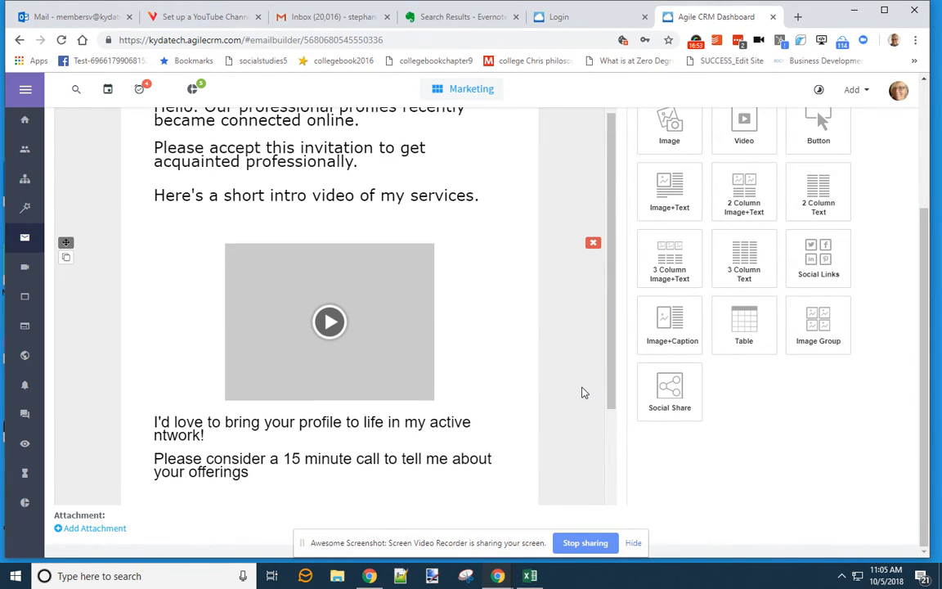
pyautogui.scroll(5, 582, 393)
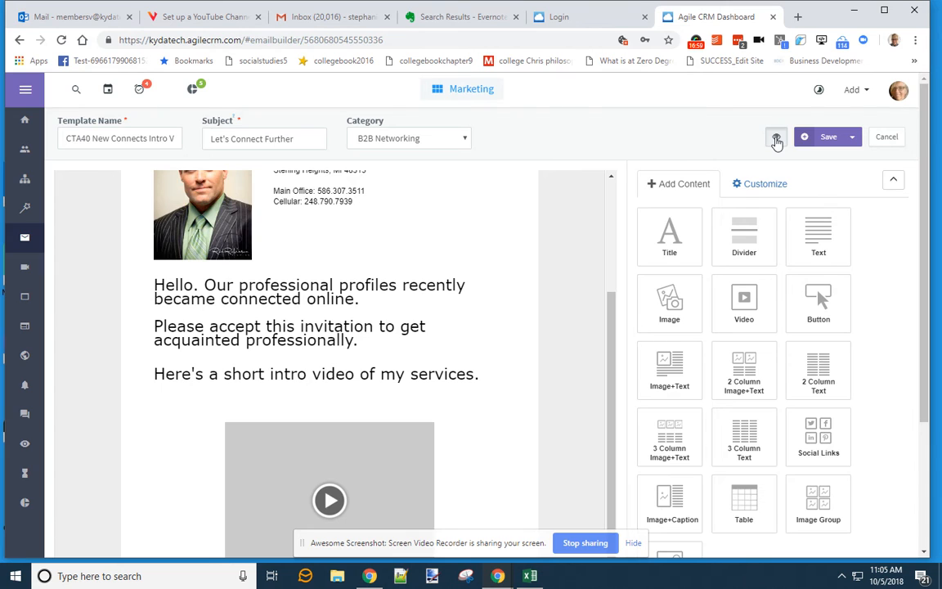
# - Preview the CTA40 email end to end, then close the preview
pyautogui.click(776, 139)
pyautogui.moveTo(564, 199); pyautogui.dragTo(543, 431)
pyautogui.click(556, 452)
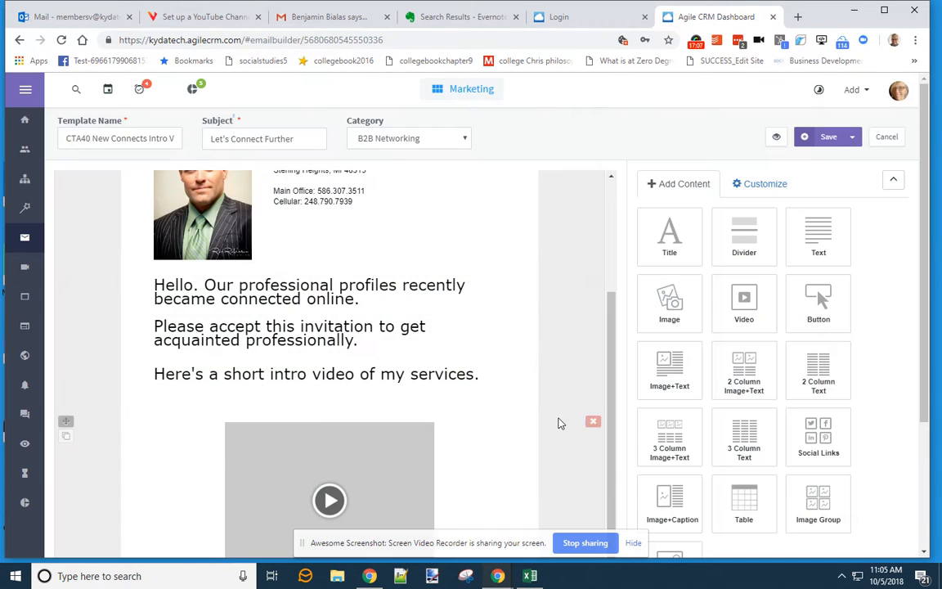
pyautogui.scroll(-3, 560, 392)
# - Give the video block 5 px top and bottom padding
pyautogui.click(493, 317)
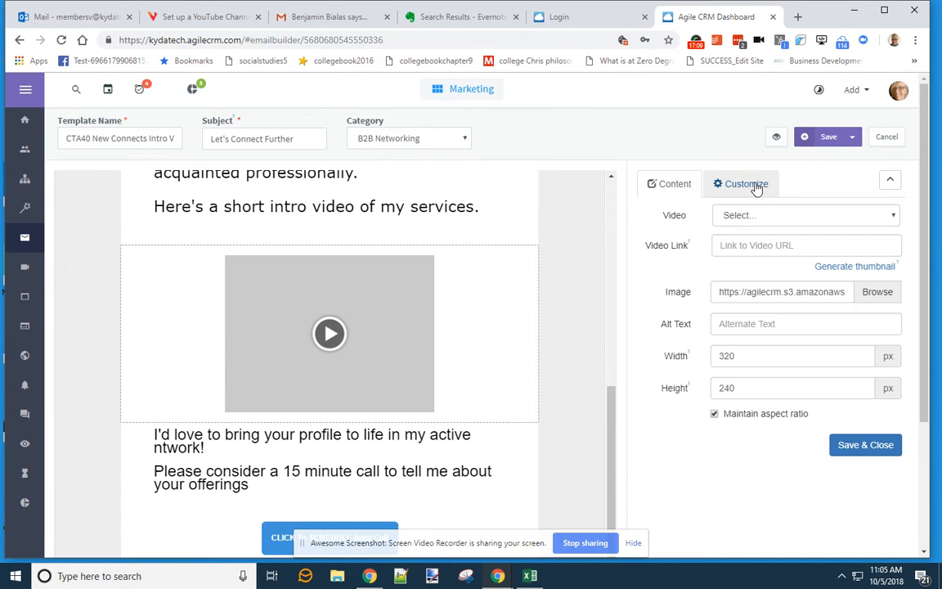
pyautogui.click(755, 186)
pyautogui.moveTo(858, 216); pyautogui.dragTo(753, 222)
pyautogui.write('5')
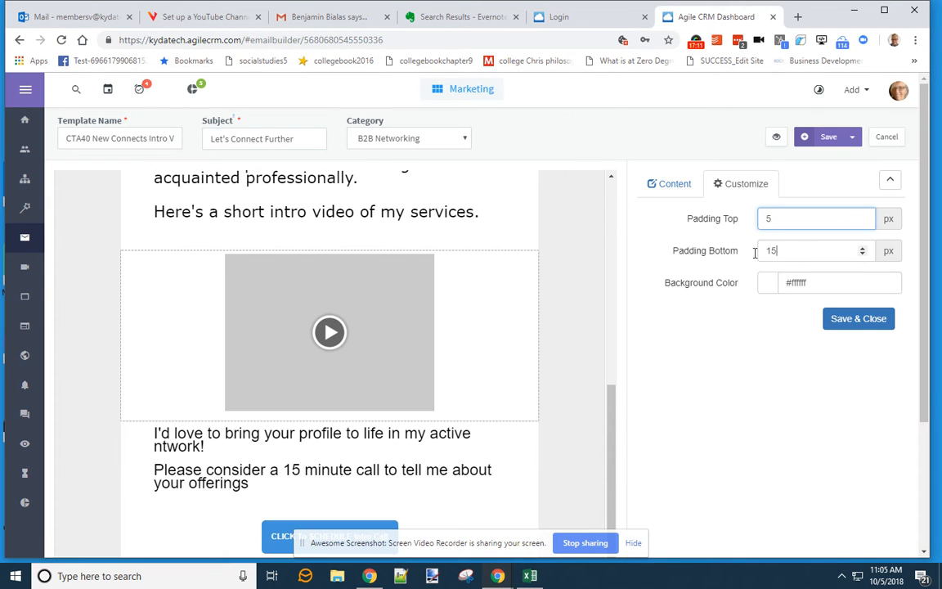
pyautogui.doubleClick(757, 250)
pyautogui.write('5')
pyautogui.click(858, 318)
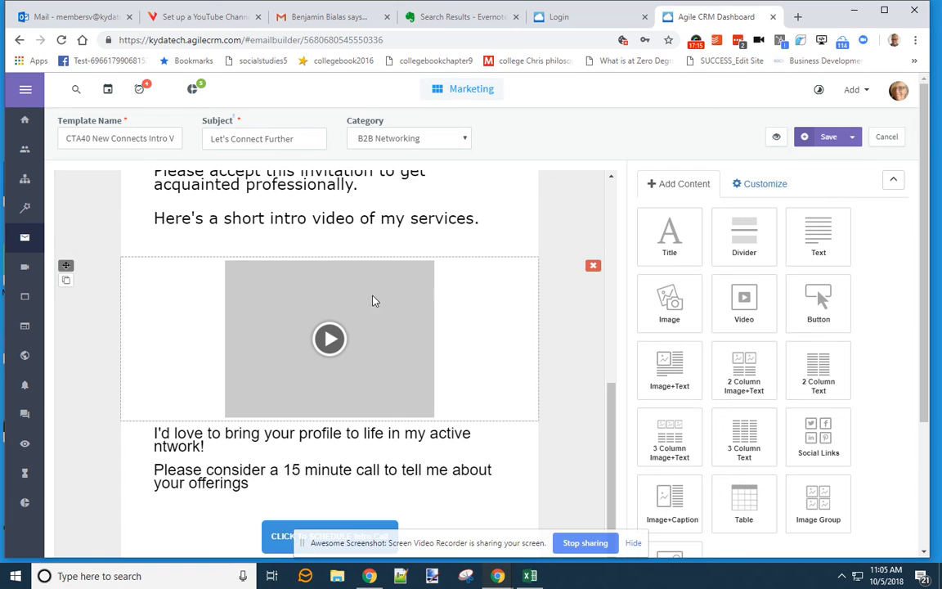
# - Review the email font settings and the video block's content and spacing, then close it
pyautogui.click(777, 185)
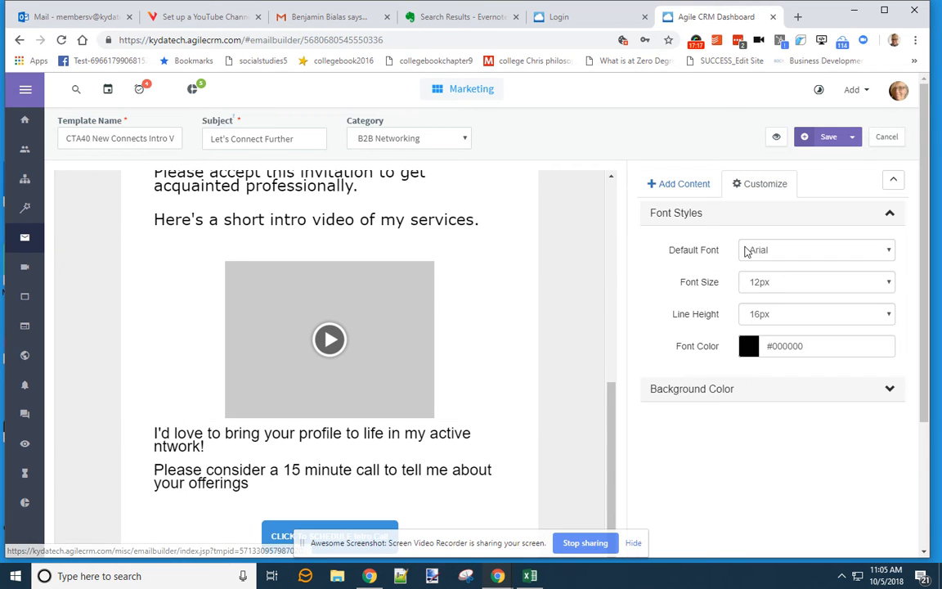
pyautogui.click(493, 320)
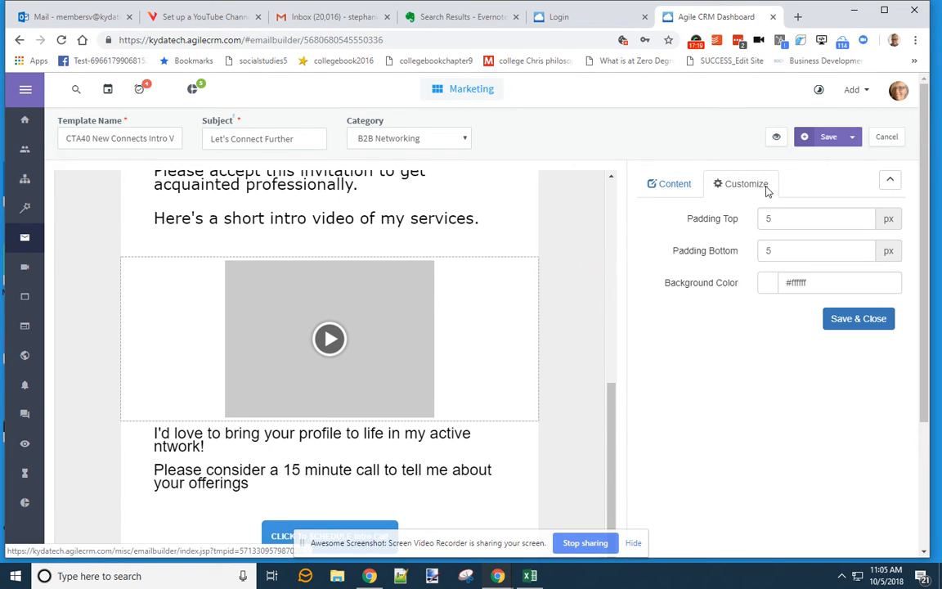
pyautogui.click(669, 184)
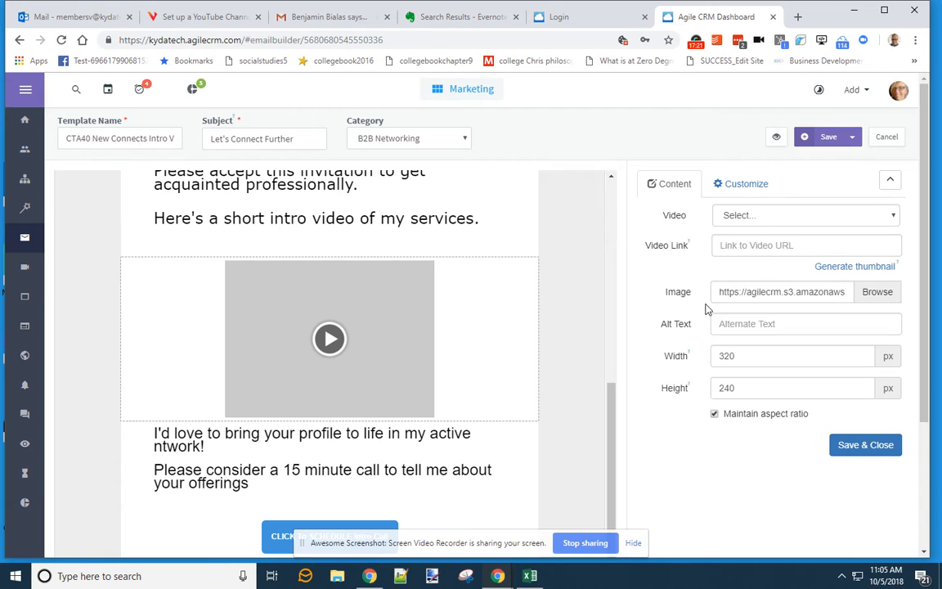
pyautogui.click(744, 186)
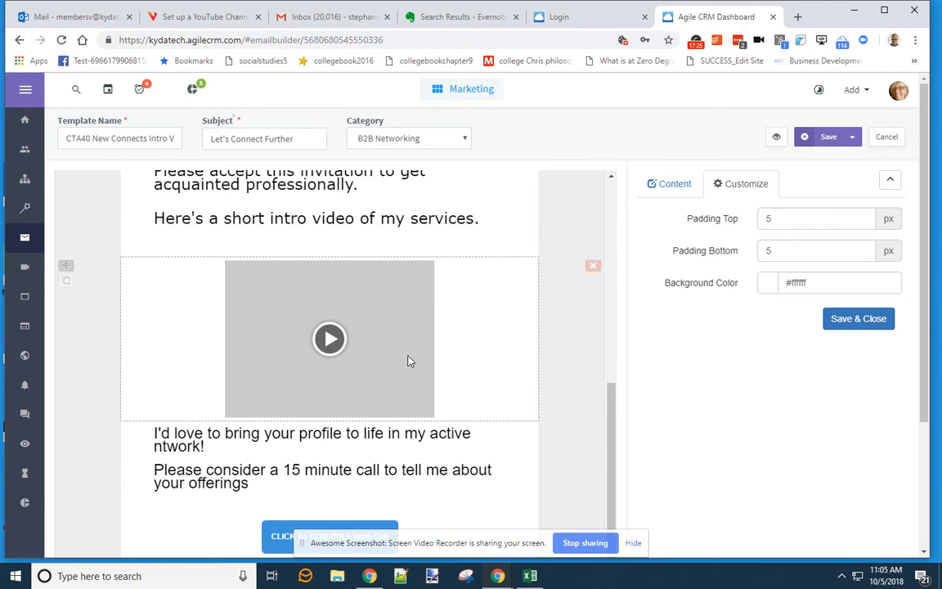
pyautogui.click(834, 325)
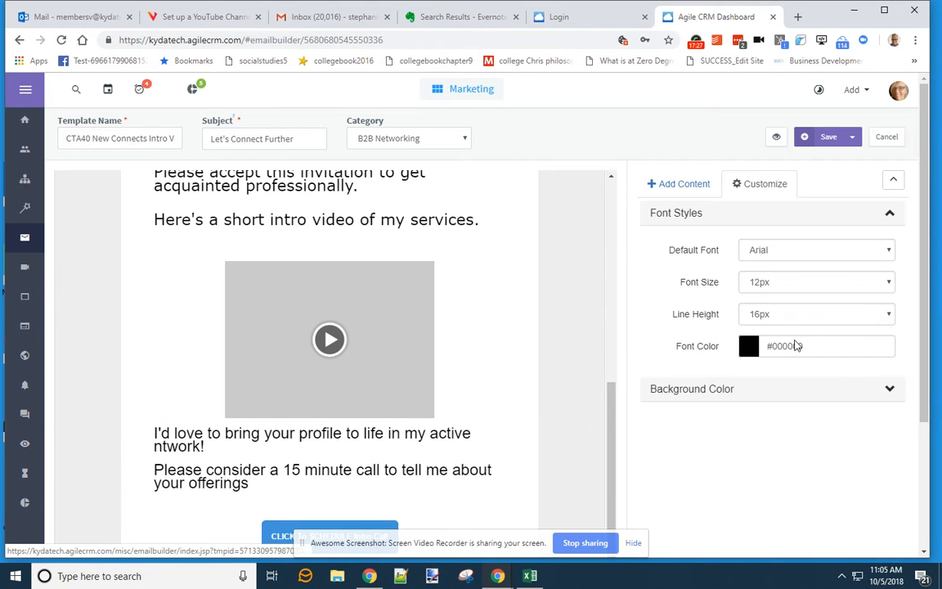
pyautogui.scroll(3, 610, 387)
# - Set the Hello greeting text block's padding to 3 px
pyautogui.click(390, 327)
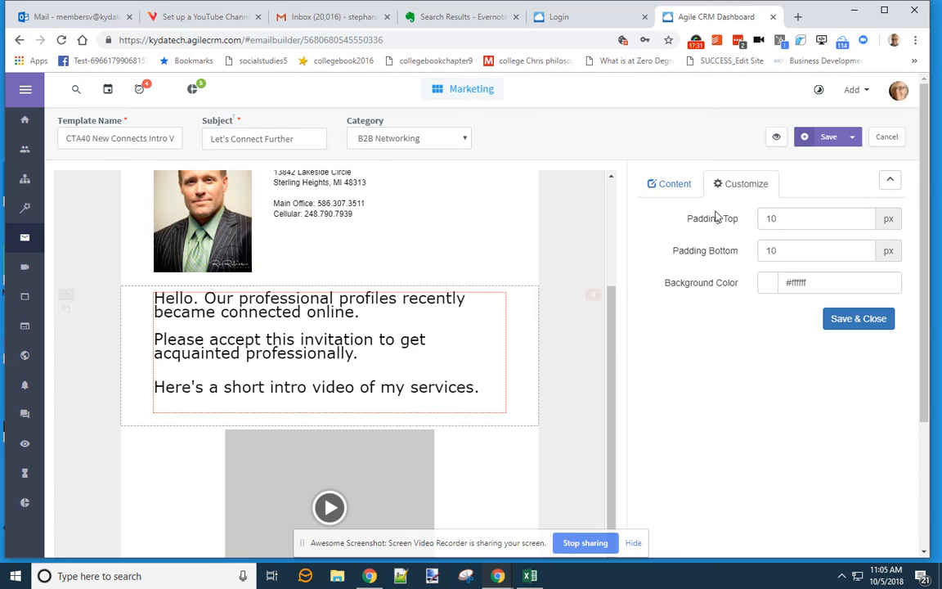
pyautogui.click(675, 183)
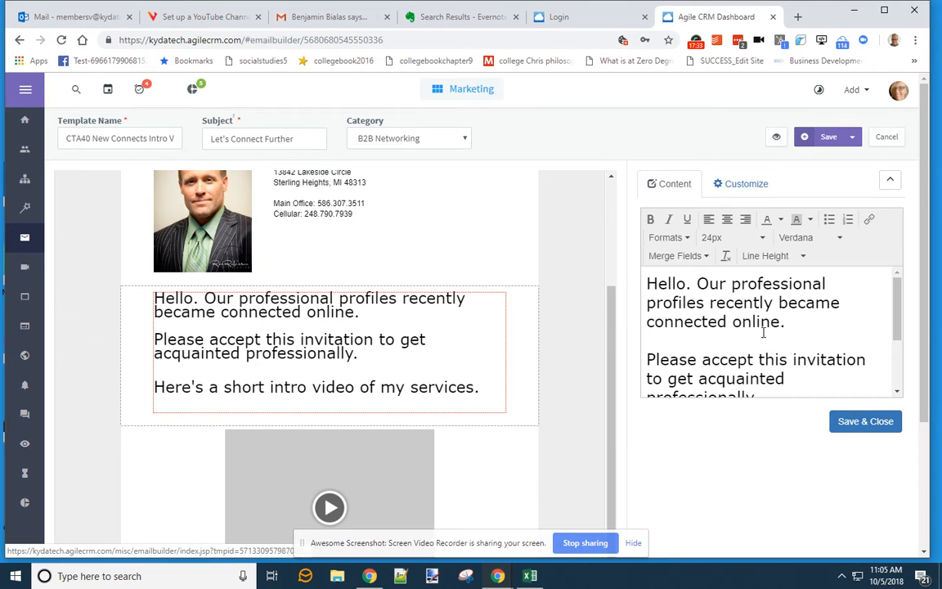
pyautogui.click(756, 184)
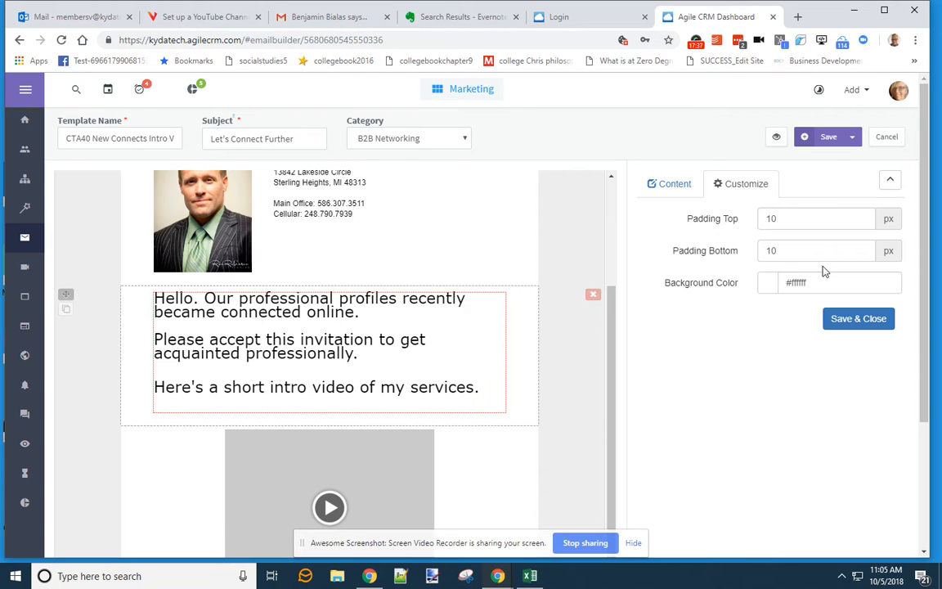
pyautogui.click(746, 219)
pyautogui.press('Tab')
pyautogui.write('3')
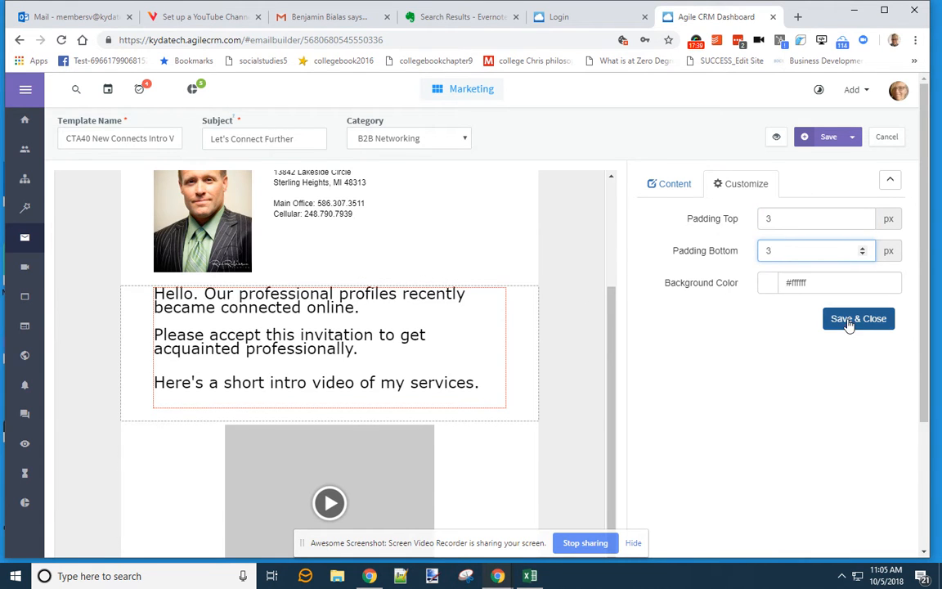
pyautogui.click(855, 319)
# - Set the greeting block's bottom padding to 5 px and begin editing the video block's top padding
pyautogui.scroll(-1, 526, 291)
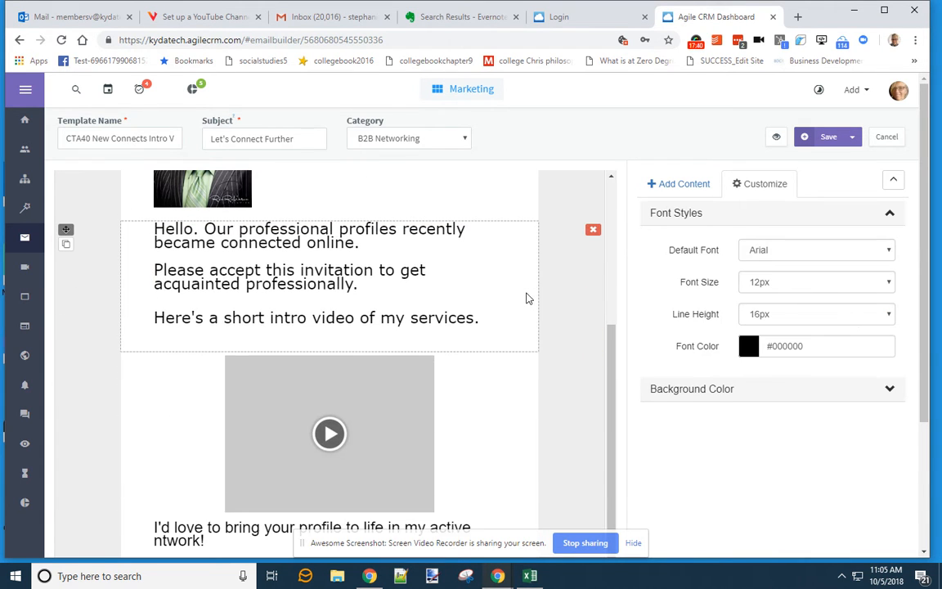
pyautogui.click(472, 293)
pyautogui.click(738, 253)
pyautogui.write('5')
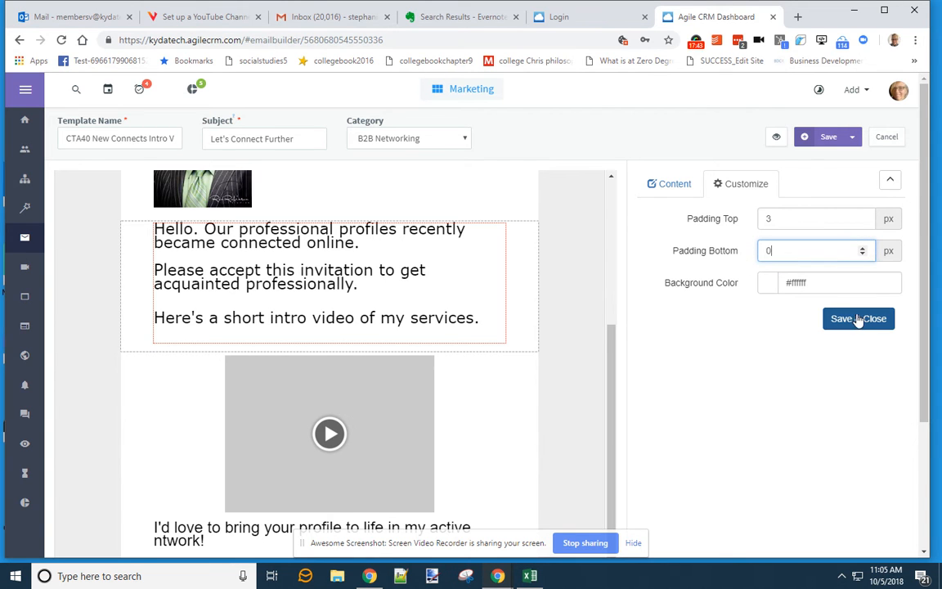
pyautogui.click(857, 319)
pyautogui.click(549, 384)
pyautogui.moveTo(775, 219); pyautogui.dragTo(752, 222)
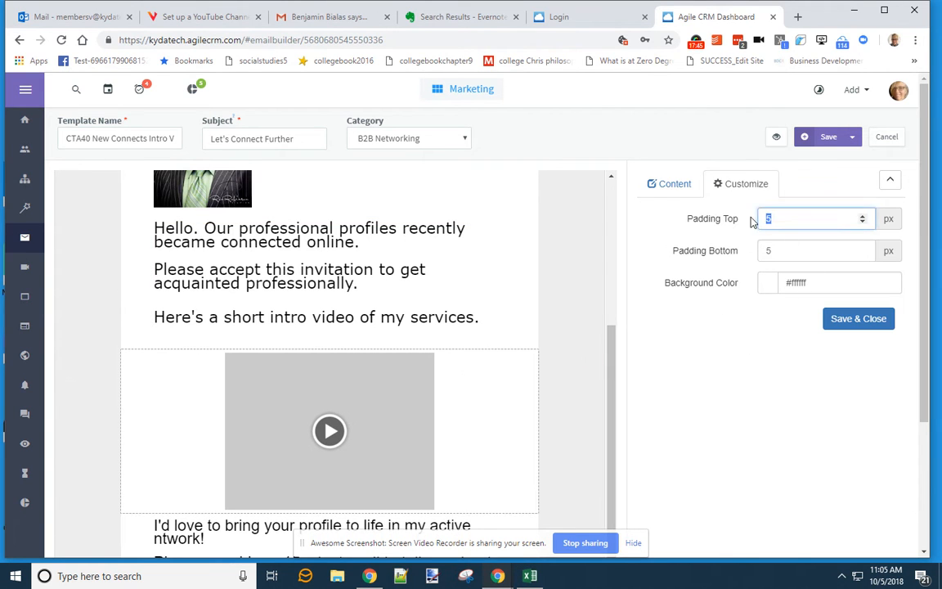
# - Give the signature photo-and-contact block 2 px top and bottom padding
pyautogui.click(858, 319)
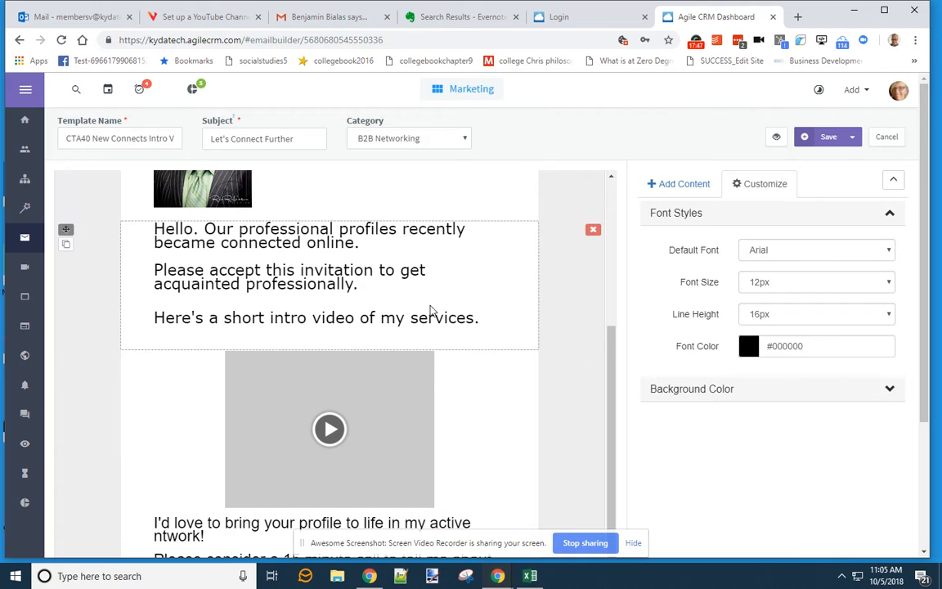
pyautogui.scroll(3, 473, 286)
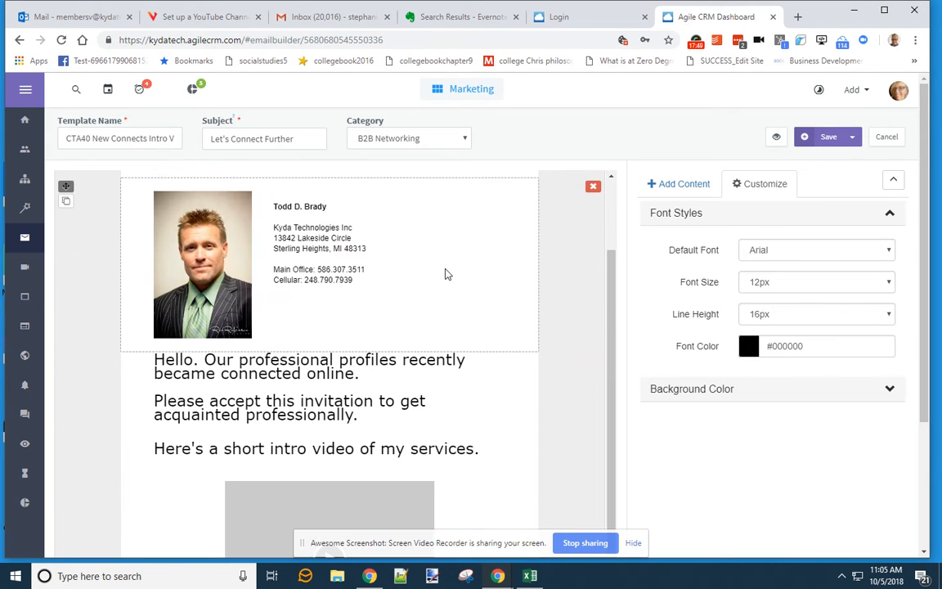
pyautogui.click(449, 273)
pyautogui.moveTo(802, 250); pyautogui.dragTo(738, 282)
pyautogui.write('2')
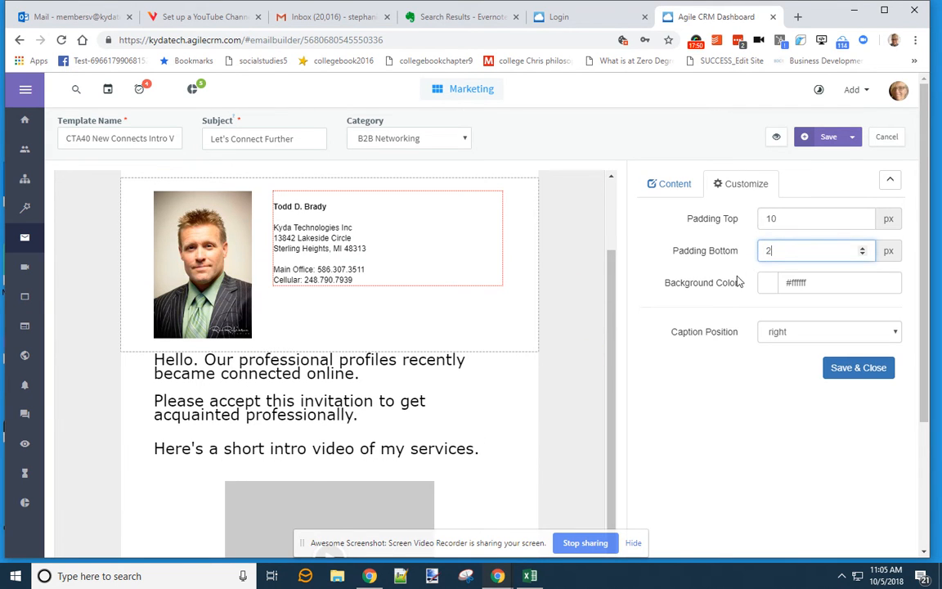
pyautogui.doubleClick(786, 228)
pyautogui.write('2')
pyautogui.click(848, 368)
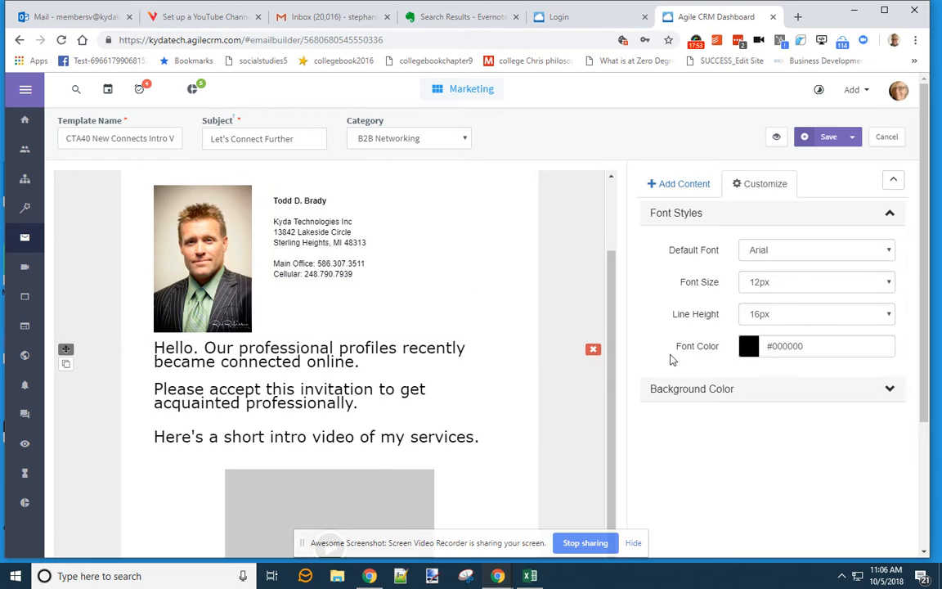
# - Set the Kyda Technologies banner's bottom padding to 5 px, then to 1 px
pyautogui.click(462, 310)
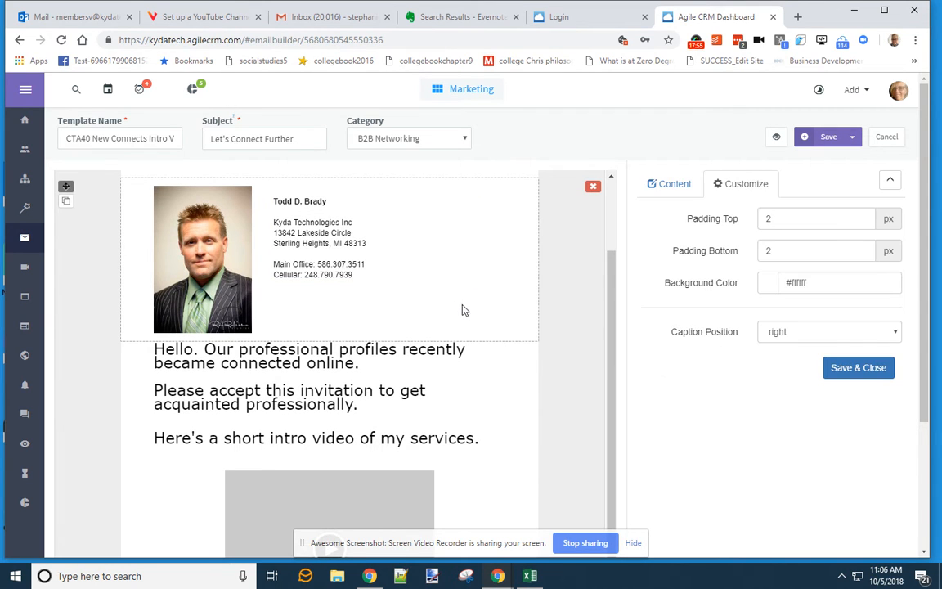
pyautogui.scroll(2, 556, 349)
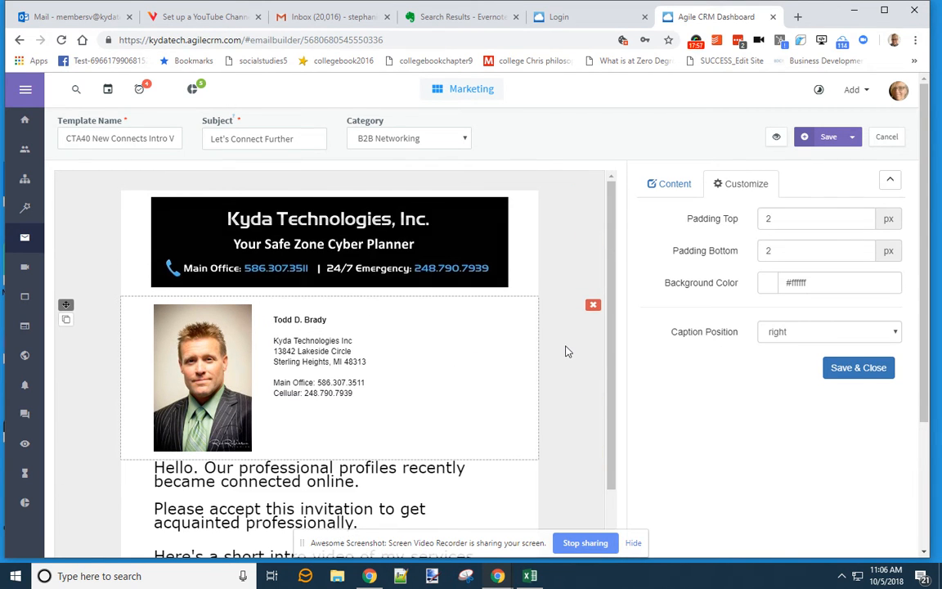
pyautogui.click(501, 277)
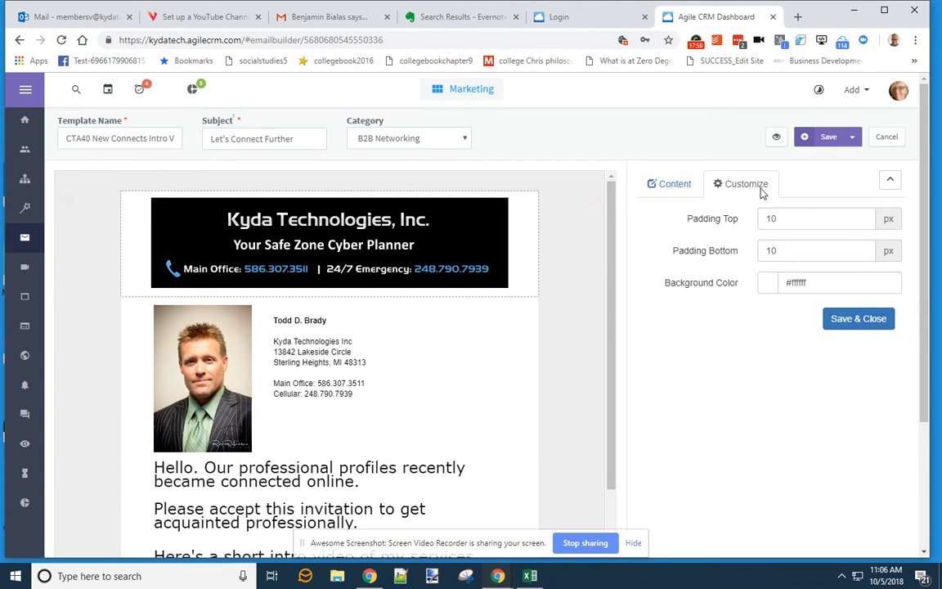
pyautogui.write('5')
pyautogui.click(856, 319)
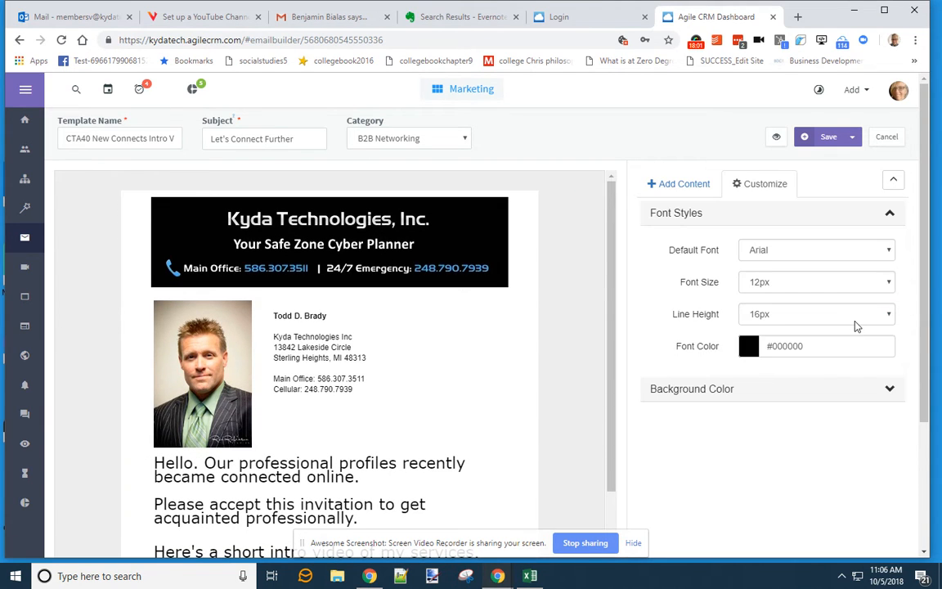
pyautogui.click(499, 245)
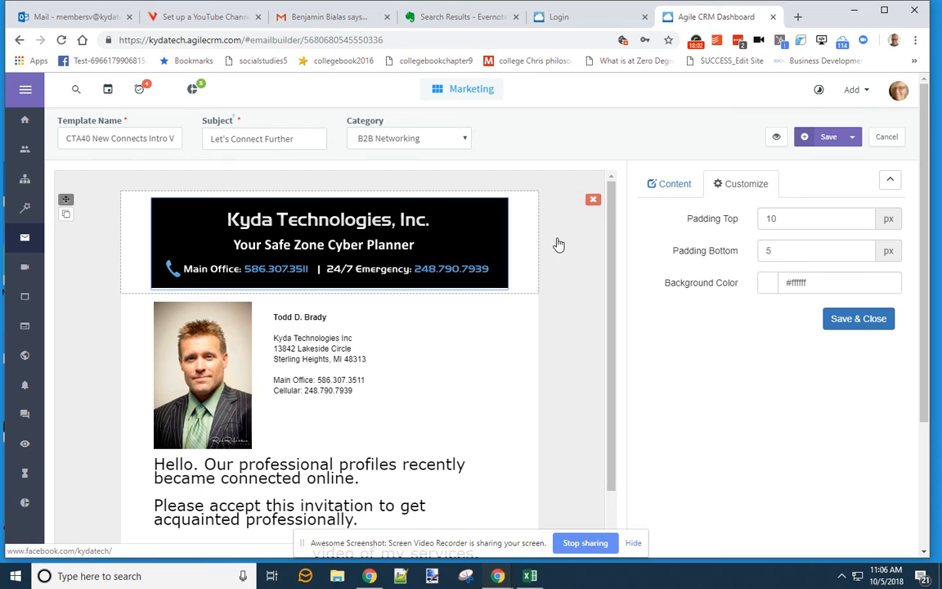
pyautogui.doubleClick(801, 251)
pyautogui.write('1')
pyautogui.click(859, 318)
# - Change the signature block's top padding to 5 px, then to 0 px
pyautogui.click(516, 337)
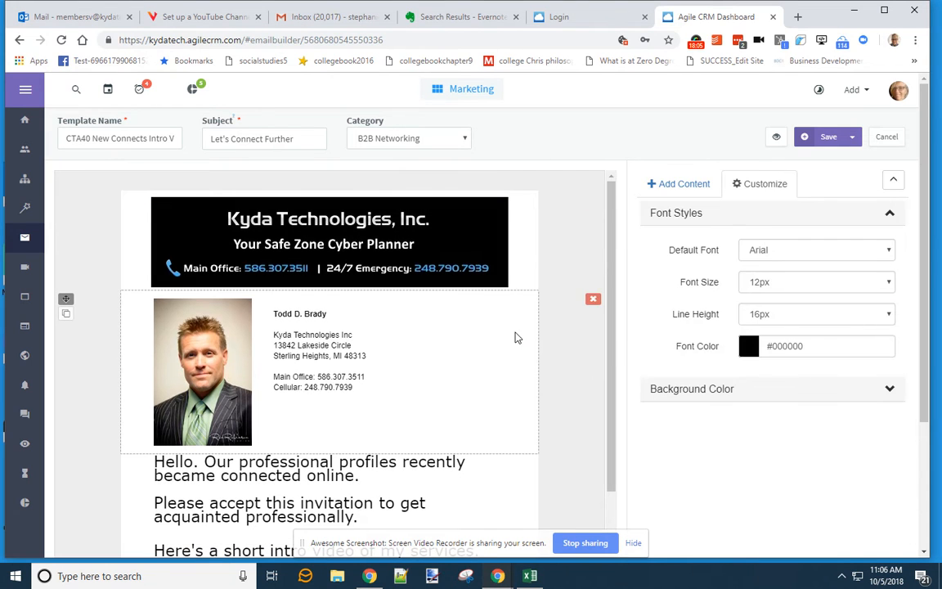
pyautogui.doubleClick(785, 219)
pyautogui.write('5')
pyautogui.click(859, 367)
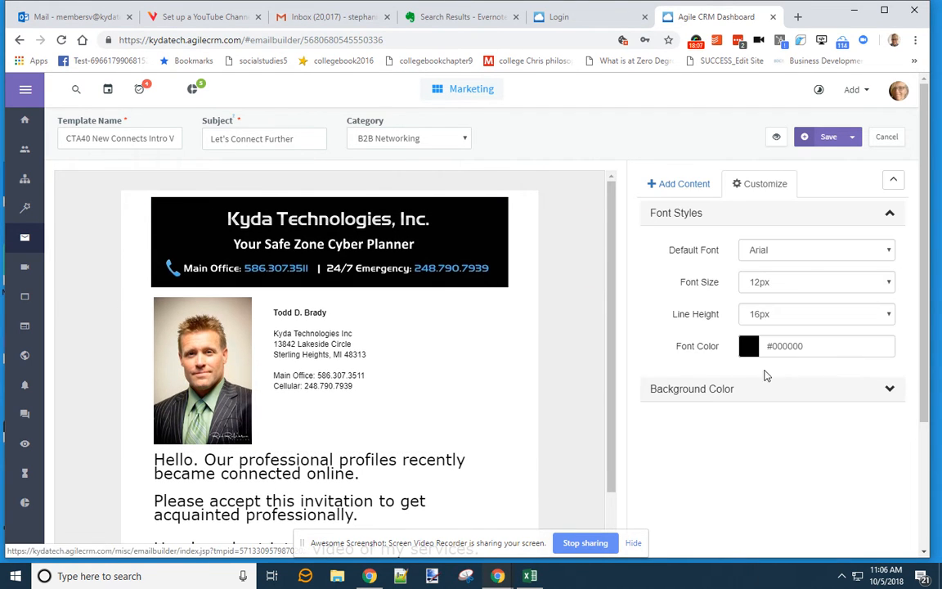
pyautogui.click(535, 316)
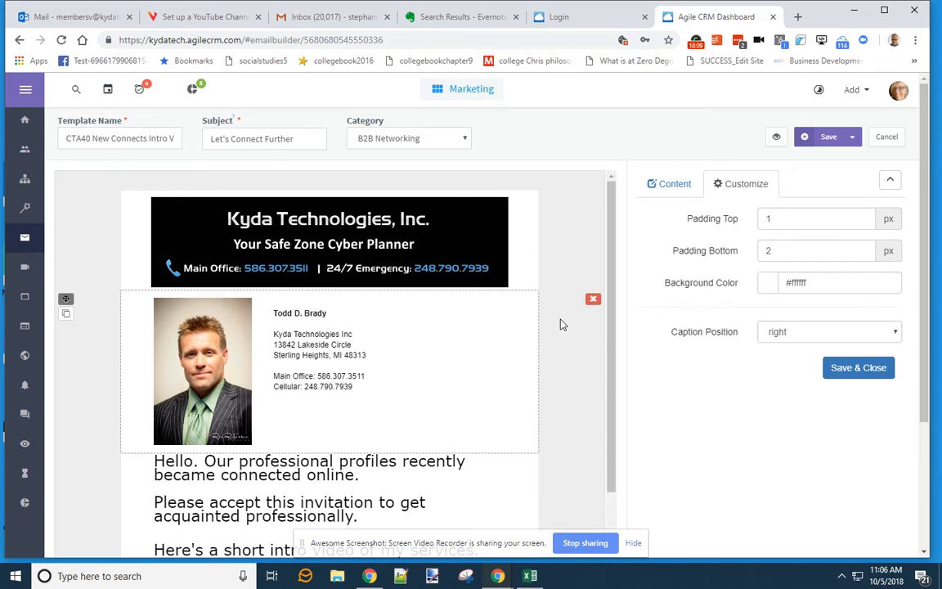
pyautogui.doubleClick(770, 224)
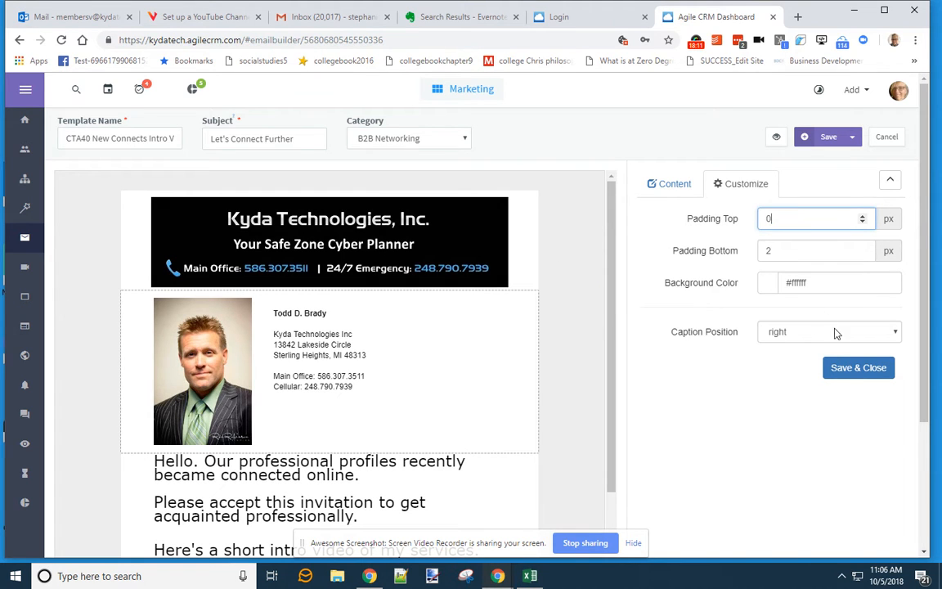
pyautogui.write('0')
pyautogui.click(855, 368)
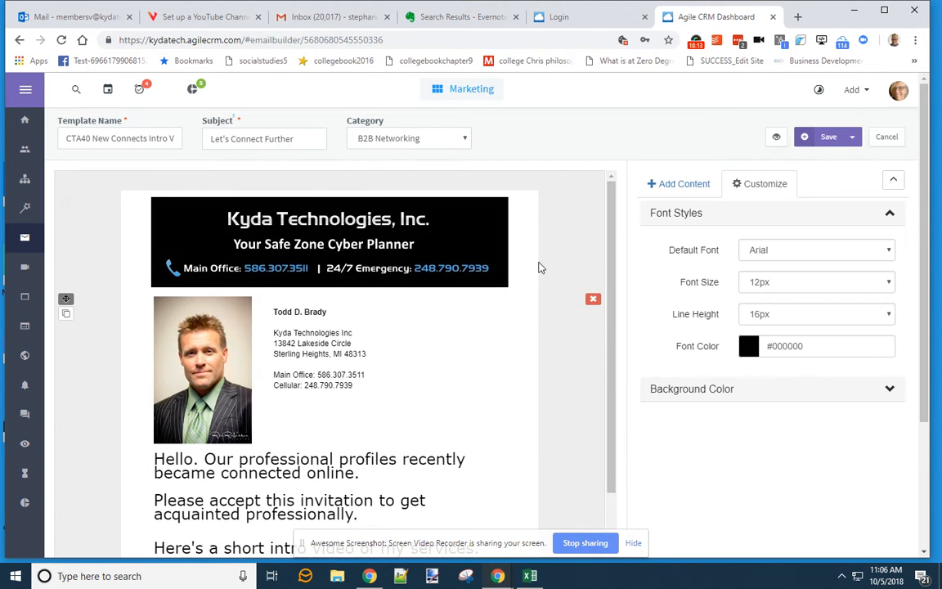
# - Give the Kyda Technologies banner 2 px top padding
pyautogui.click(537, 268)
pyautogui.moveTo(811, 222); pyautogui.dragTo(745, 222)
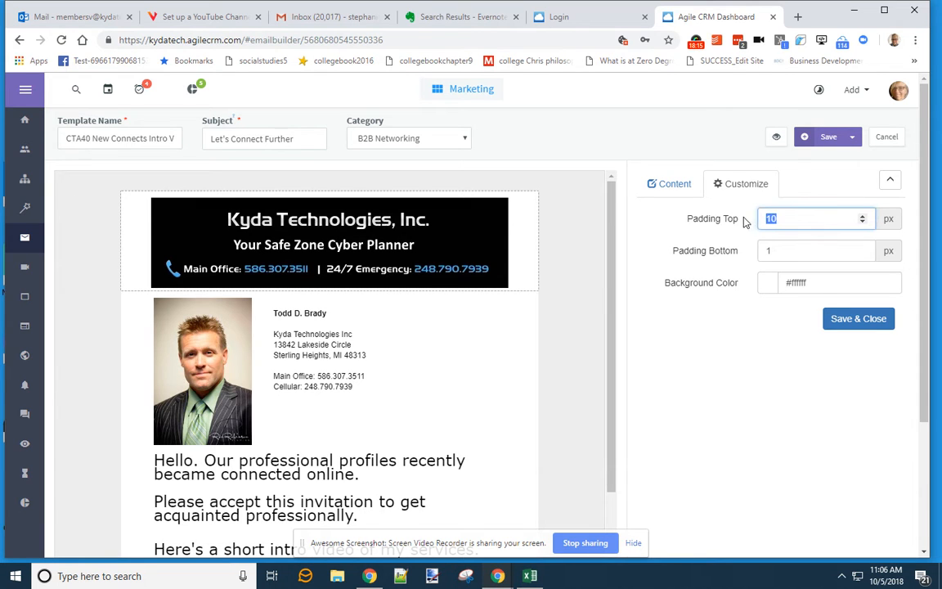
pyautogui.write('2')
pyautogui.click(854, 318)
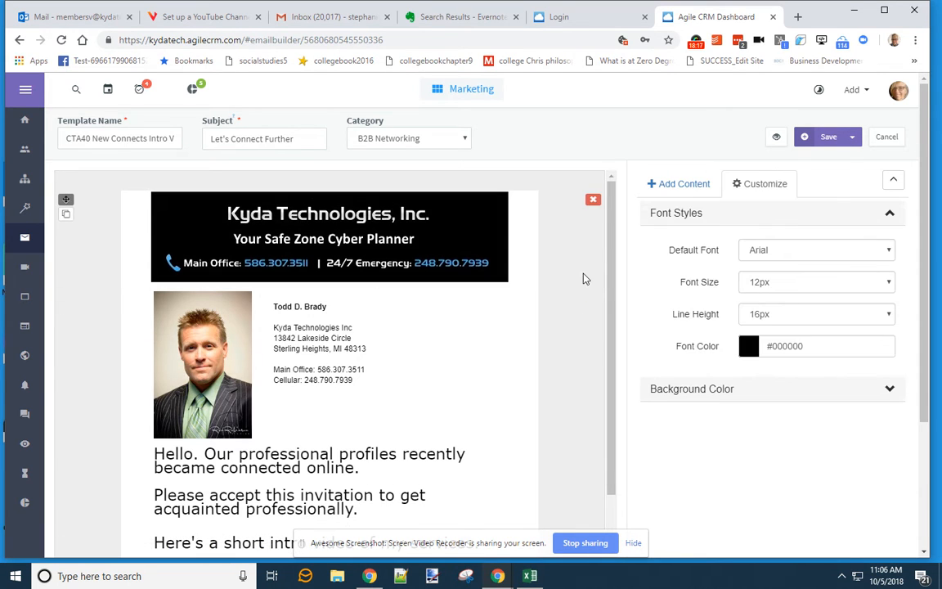
# - Review the signature photo's image settings and the intro text block's spacing
pyautogui.scroll(-1, 597, 285)
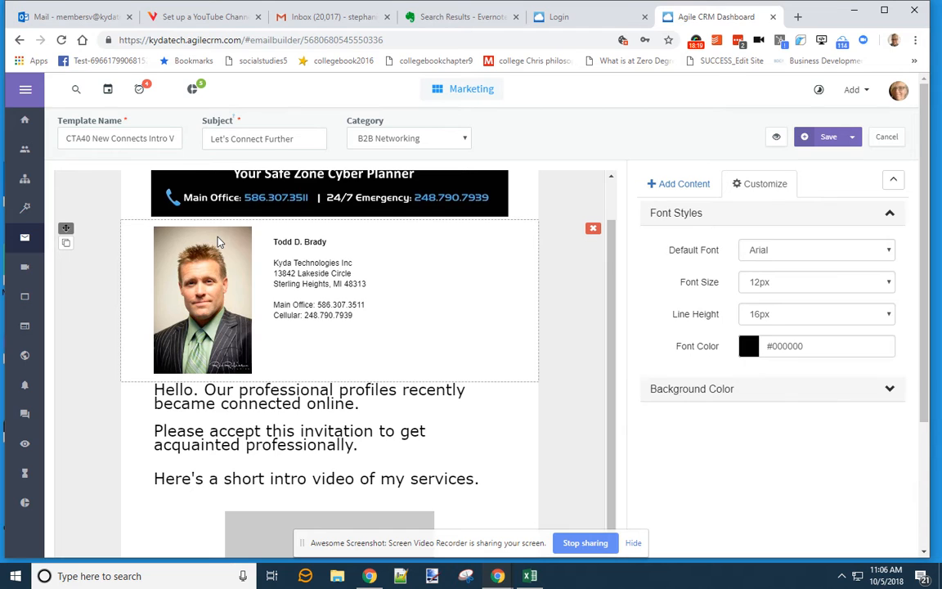
pyautogui.click(217, 241)
pyautogui.click(676, 185)
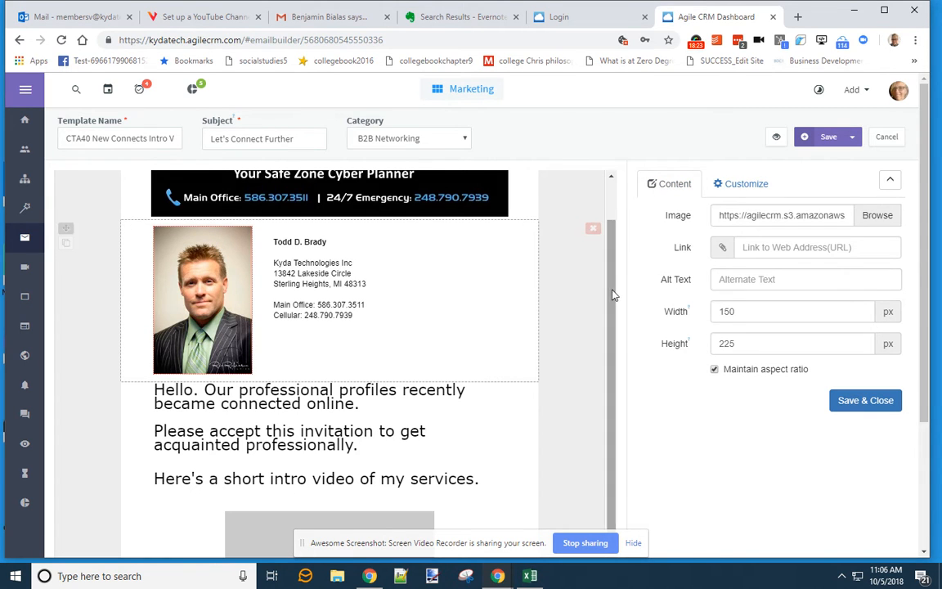
pyautogui.moveTo(614, 294); pyautogui.dragTo(616, 368)
pyautogui.click(458, 351)
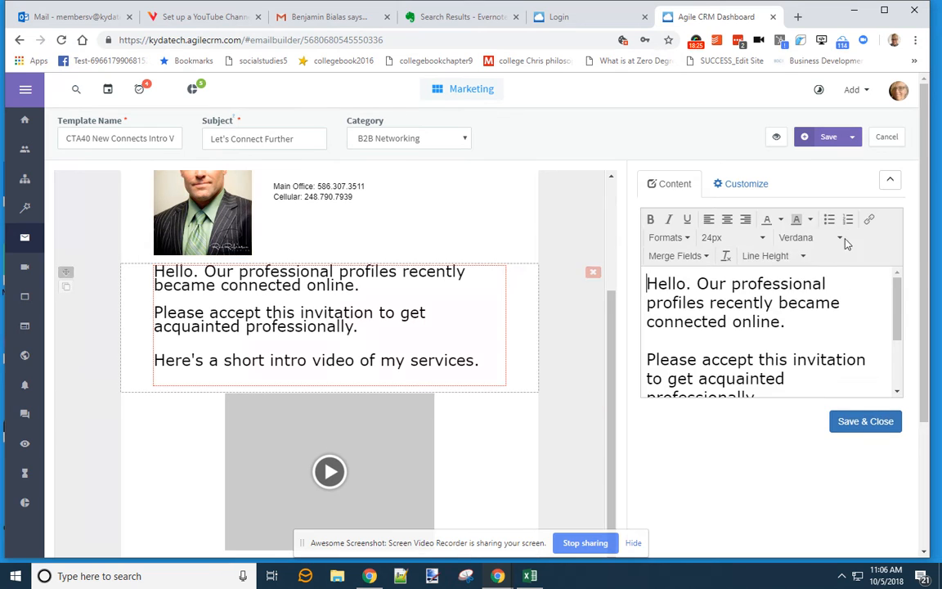
pyautogui.click(722, 188)
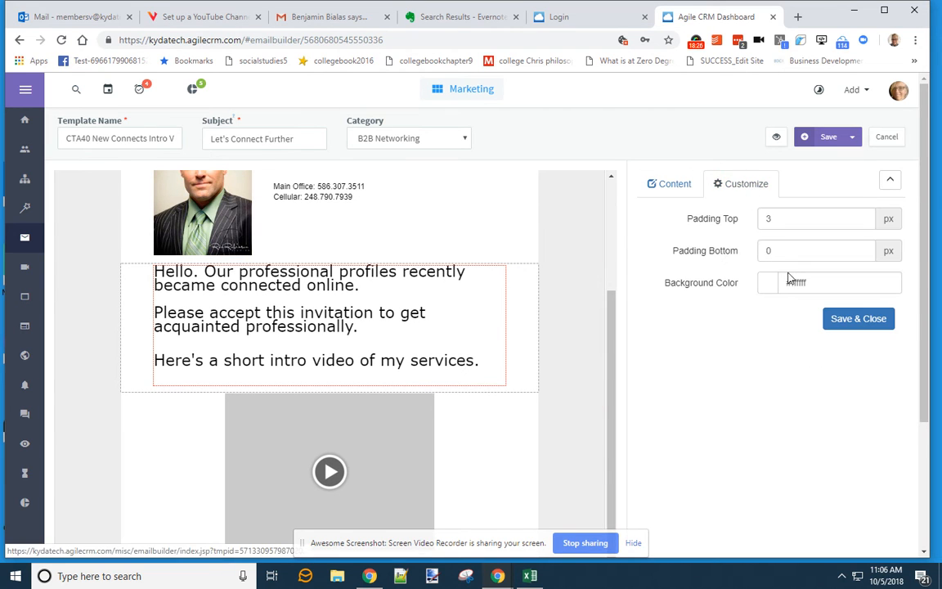
# - Set the video block's bottom padding to 2 px
pyautogui.click(500, 425)
pyautogui.moveTo(798, 251); pyautogui.dragTo(749, 254)
pyautogui.write('2')
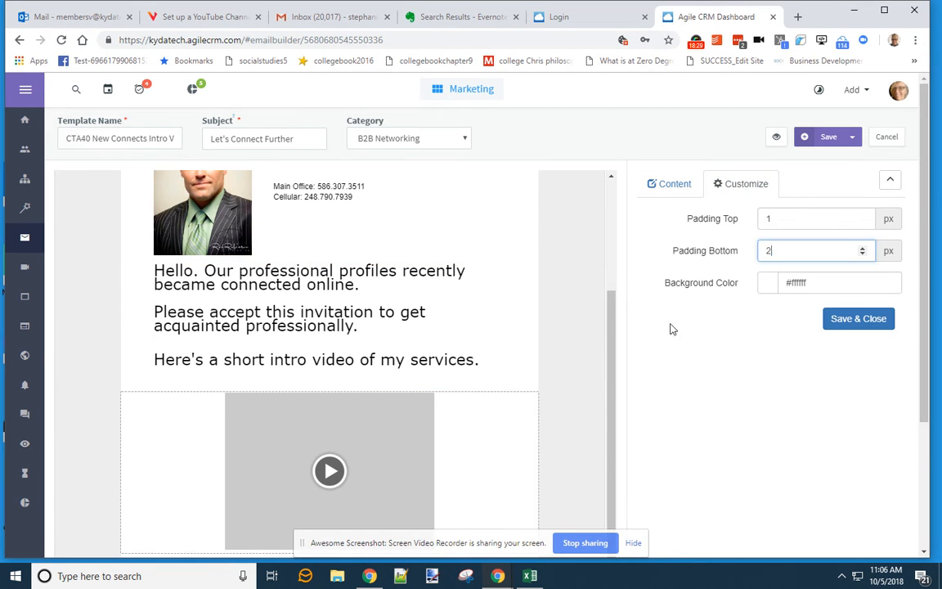
pyautogui.click(847, 322)
# - Give the text block below the video 3 px top padding
pyautogui.scroll(-2, 498, 376)
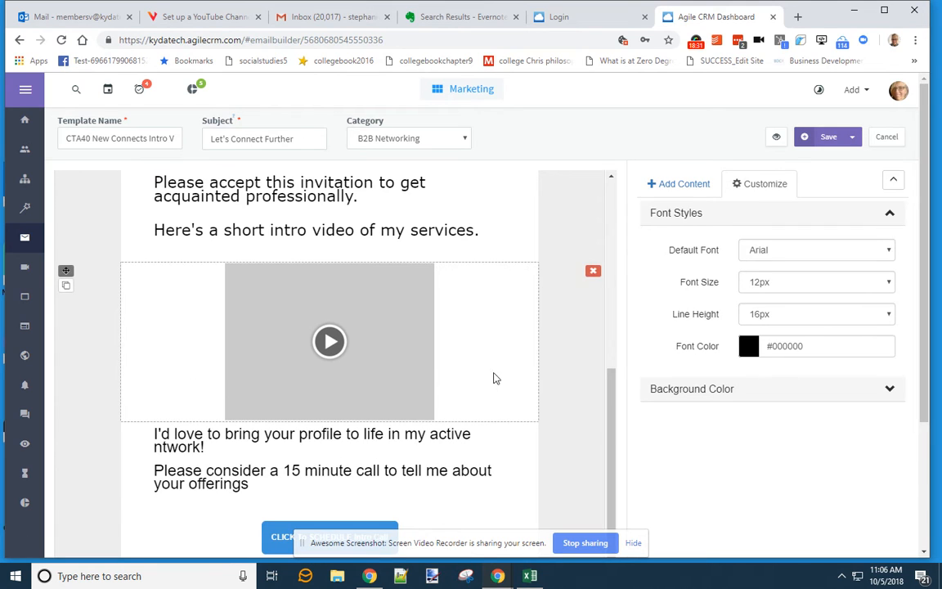
pyautogui.click(482, 482)
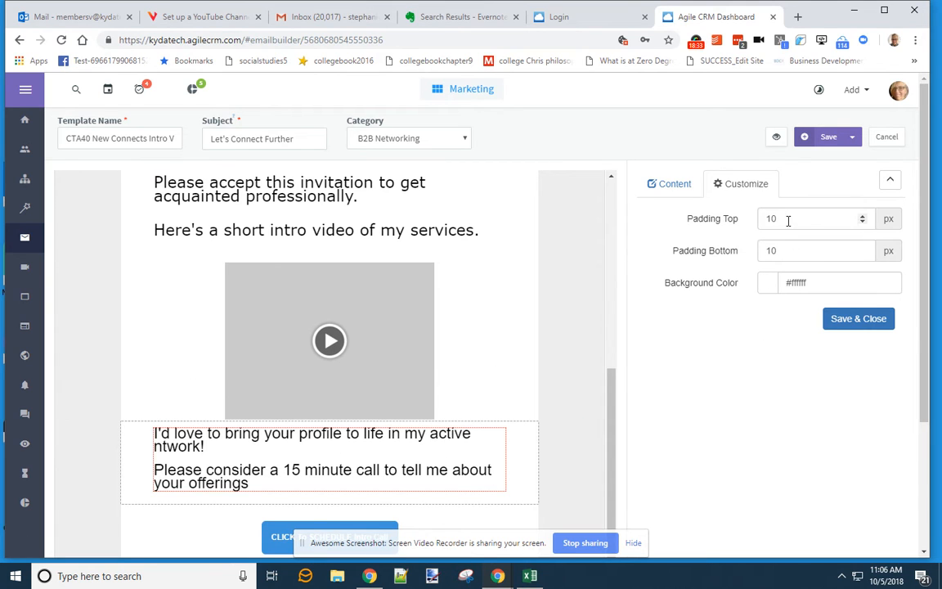
pyautogui.moveTo(788, 220); pyautogui.dragTo(745, 219)
pyautogui.write('3')
pyautogui.click(841, 328)
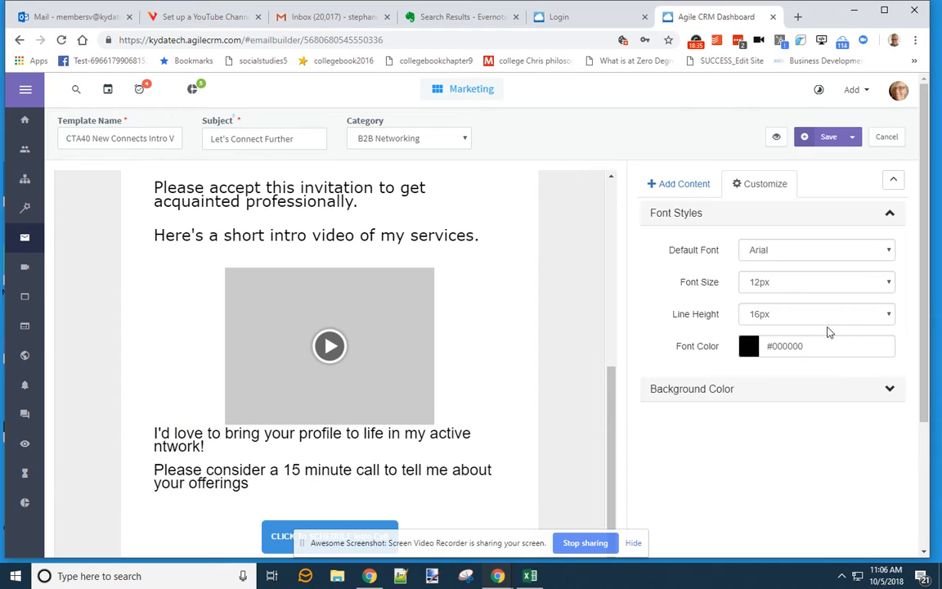
# - Open the intro paragraph's text for editing, review it, and close the editor
pyautogui.click(485, 422)
pyautogui.click(489, 245)
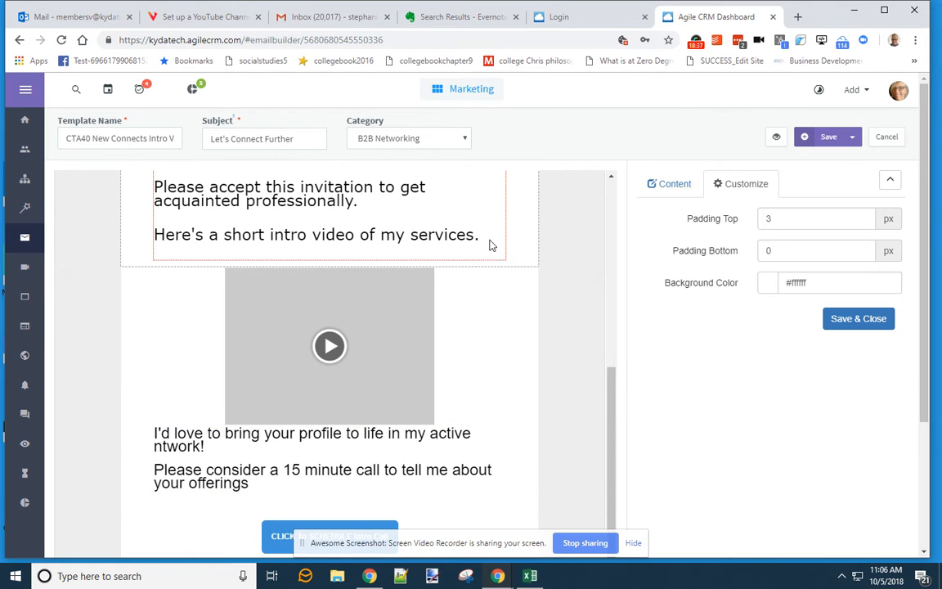
pyautogui.click(694, 186)
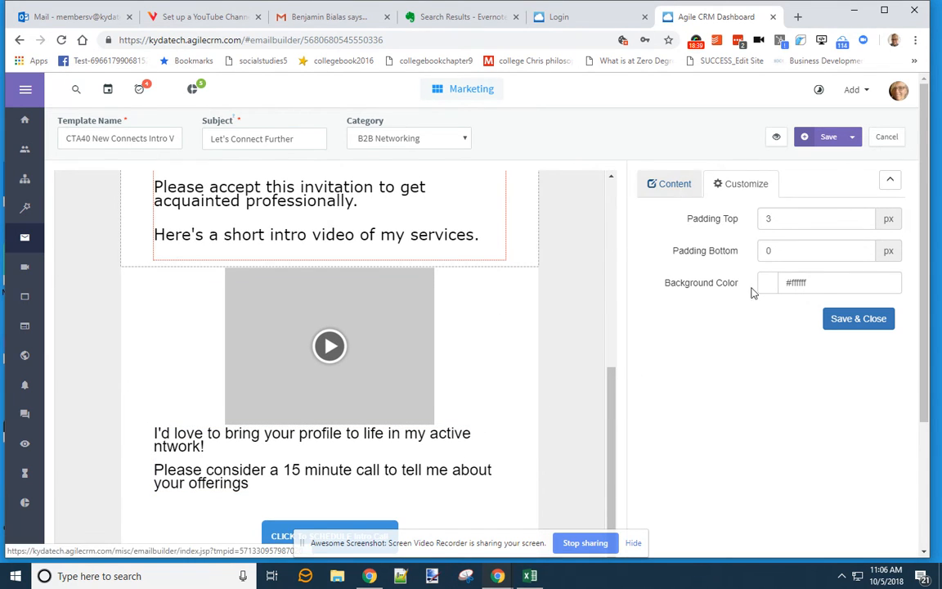
pyautogui.moveTo(895, 312); pyautogui.dragTo(896, 376)
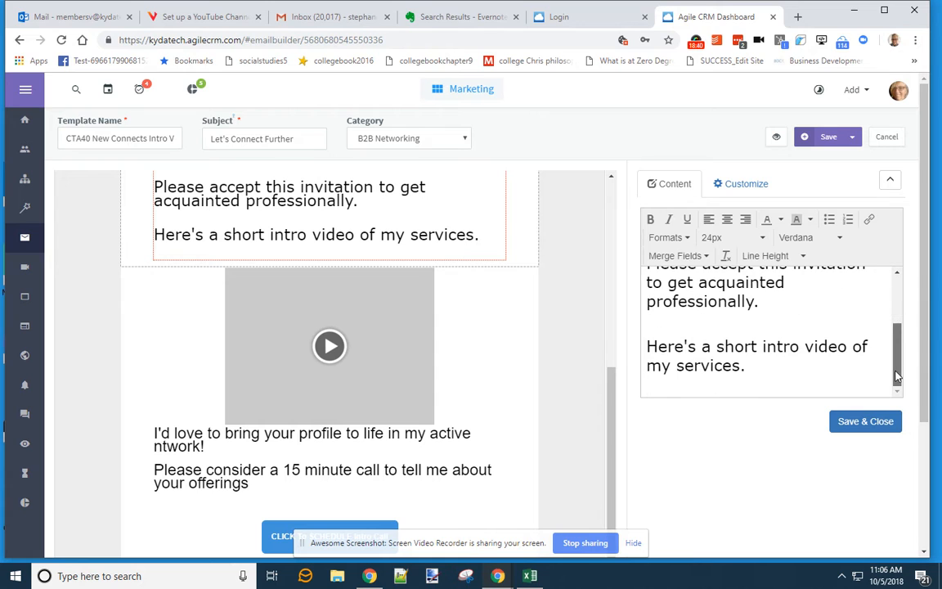
pyautogui.click(773, 373)
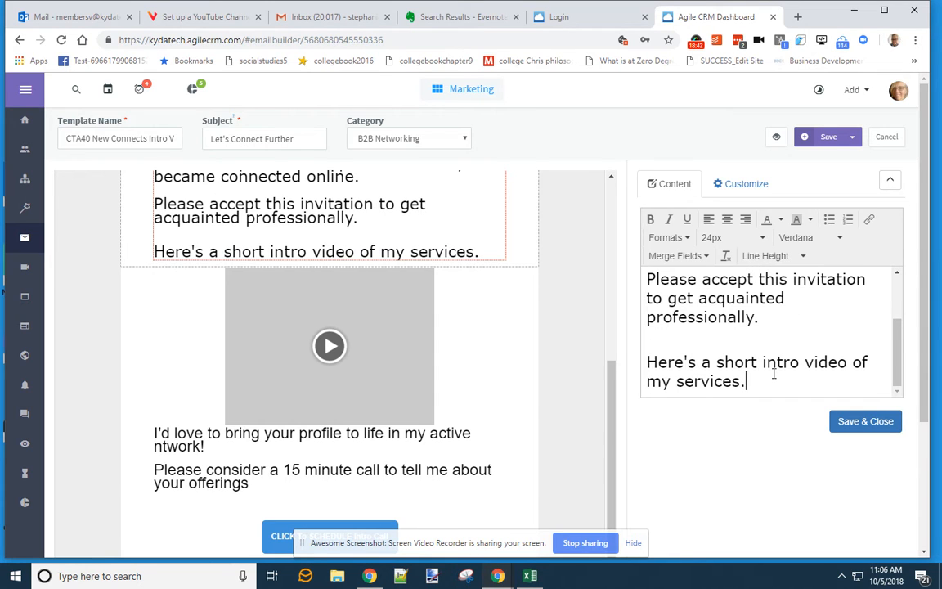
pyautogui.click(837, 423)
# - Inspect the signature block's image, contact text and spacing settings, then apply them
pyautogui.scroll(3, 414, 292)
pyautogui.click(446, 303)
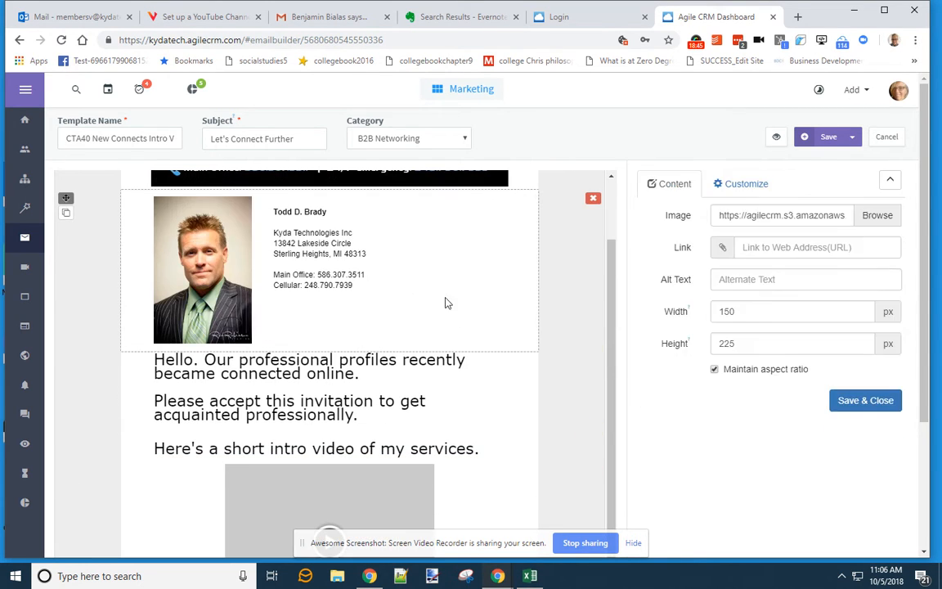
pyautogui.click(744, 185)
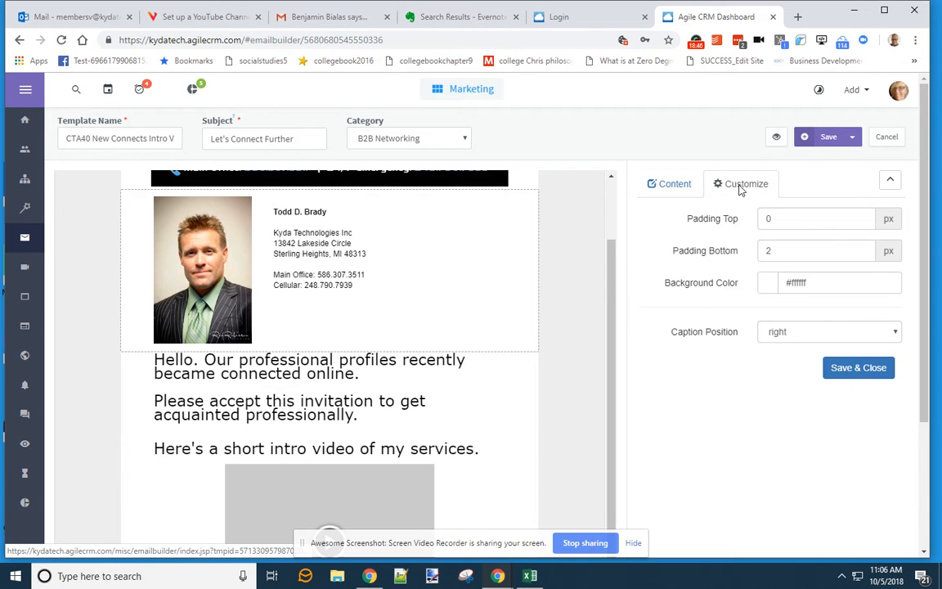
pyautogui.click(670, 185)
pyautogui.click(368, 285)
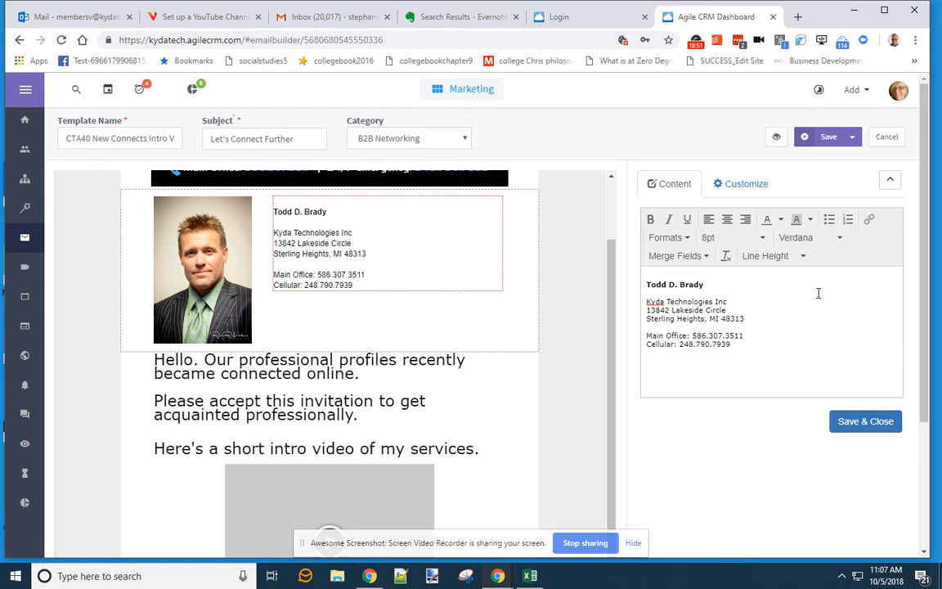
pyautogui.click(739, 184)
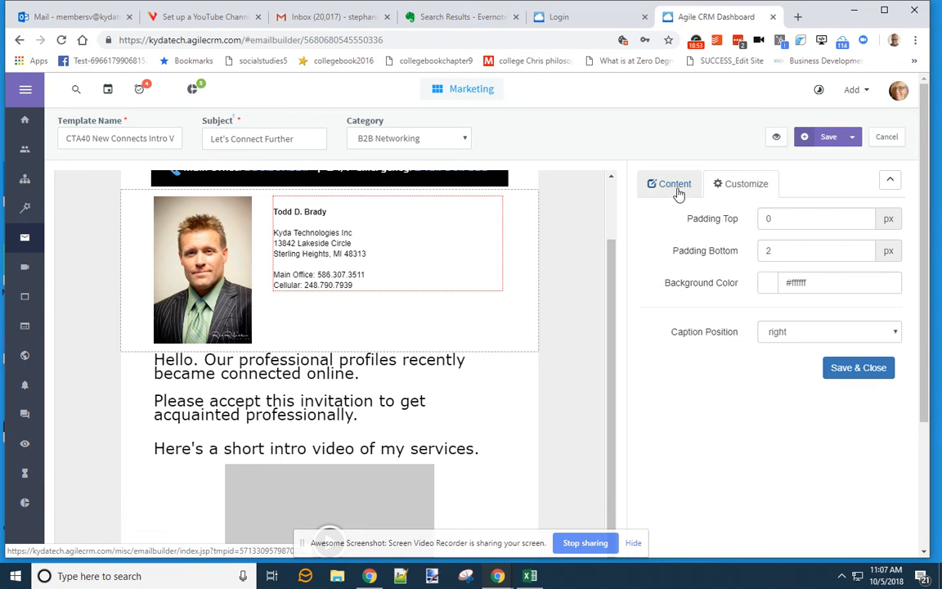
pyautogui.click(857, 367)
# - Recheck the profile photo block's padding and right-side caption position and apply
pyautogui.click(219, 250)
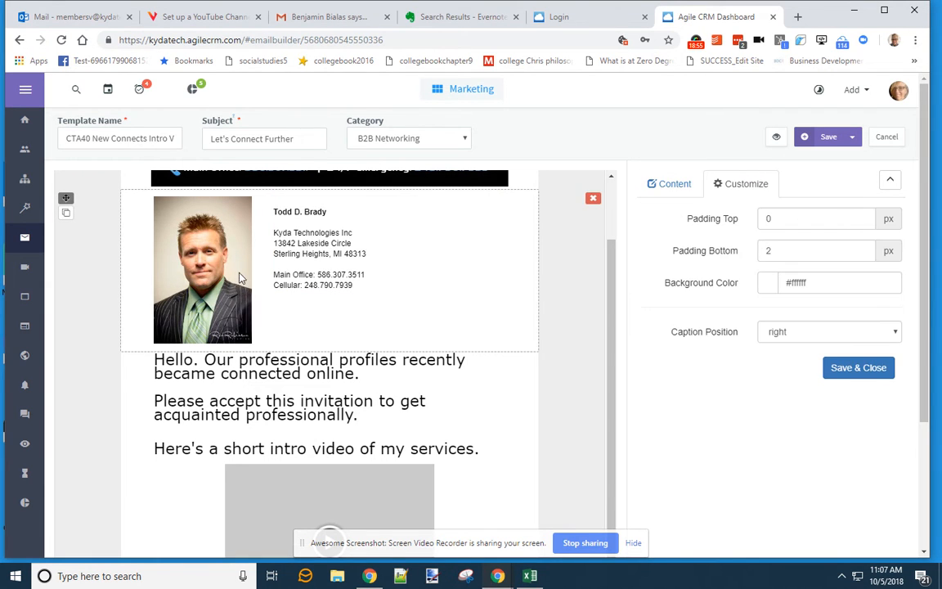
pyautogui.click(672, 184)
pyautogui.click(746, 185)
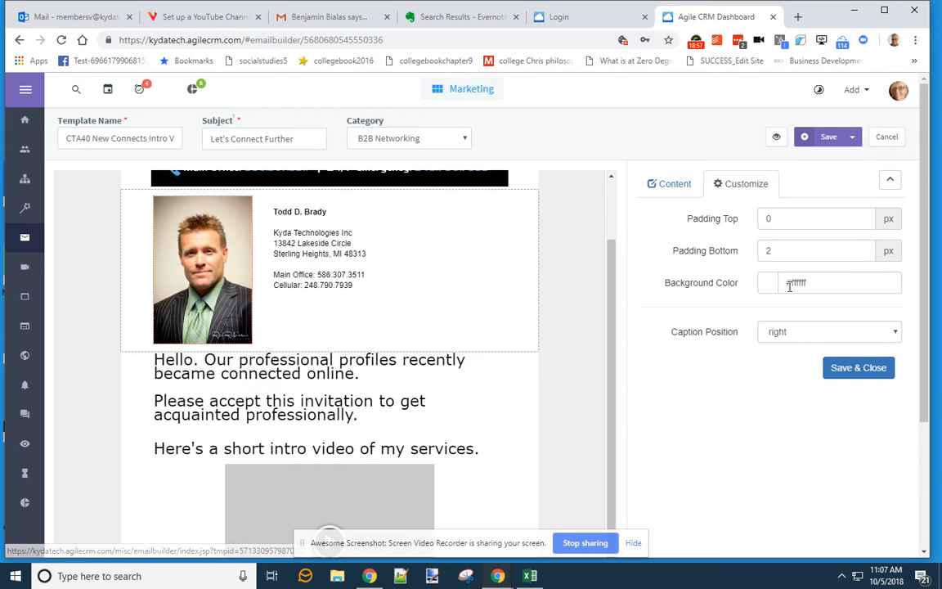
pyautogui.click(844, 370)
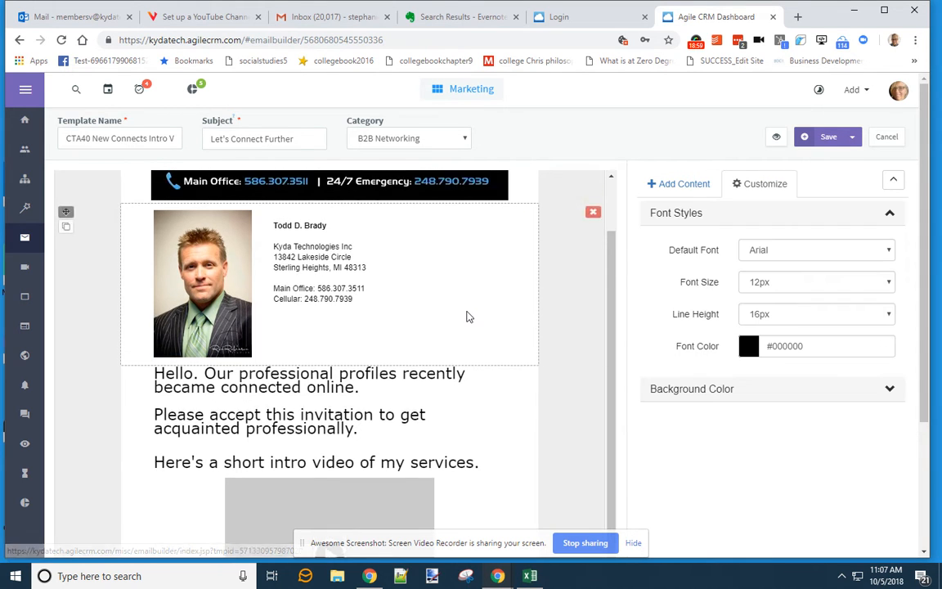
pyautogui.scroll(1, 466, 270)
pyautogui.scroll(-2, 491, 368)
pyautogui.scroll(-3, 491, 366)
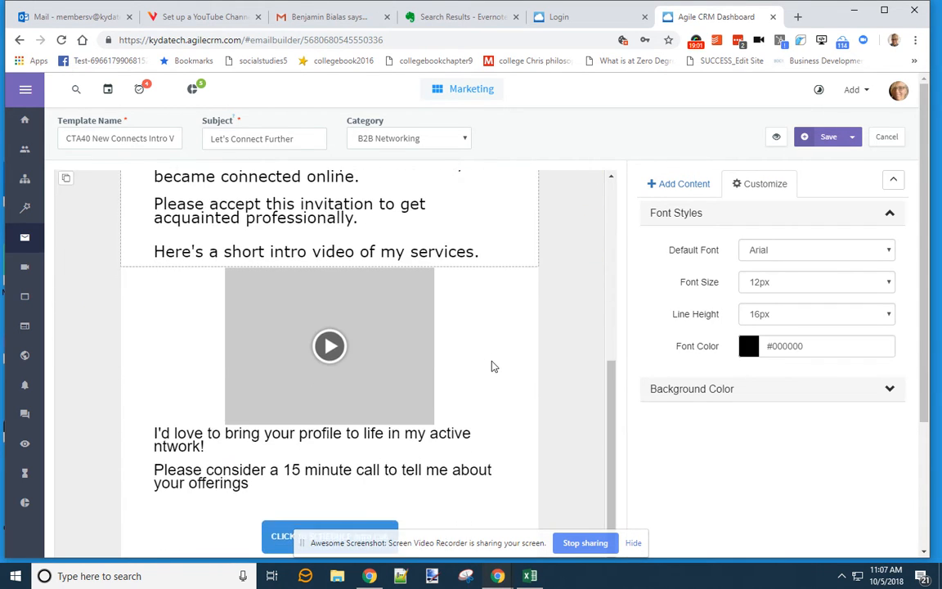
# - Set the closing paragraph's padding to 5 px, then its top padding to 7 px
pyautogui.click(491, 382)
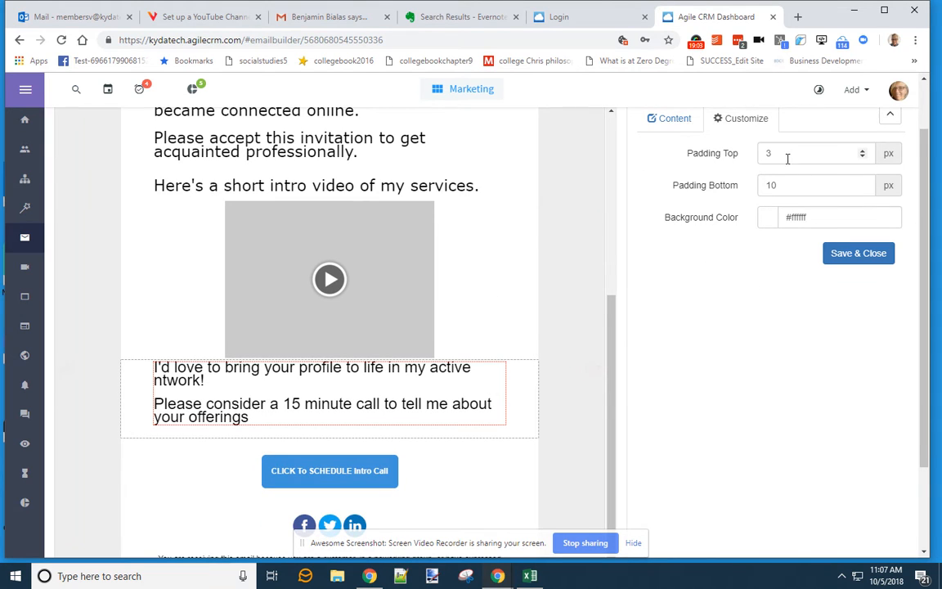
pyautogui.write('5')
pyautogui.click(865, 258)
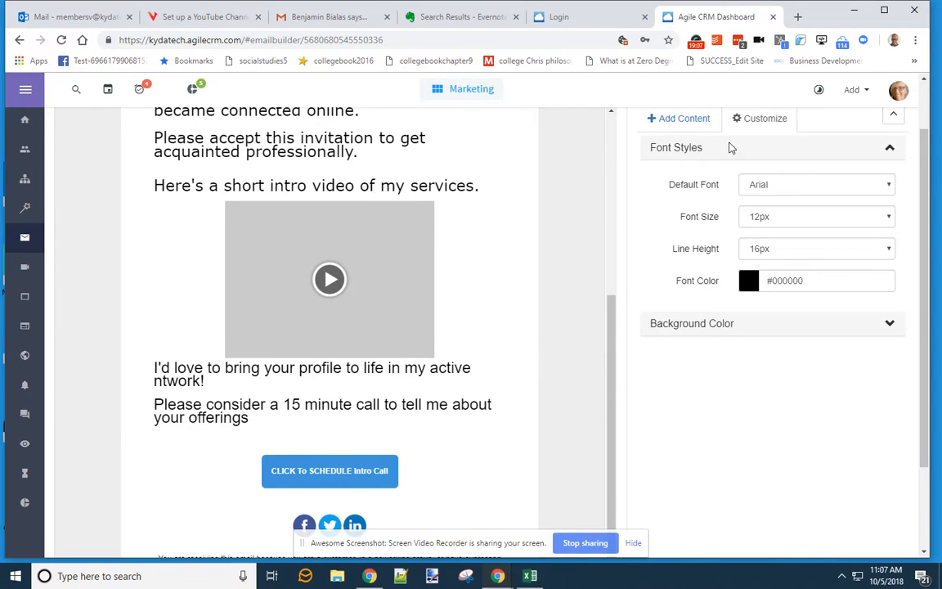
pyautogui.click(475, 398)
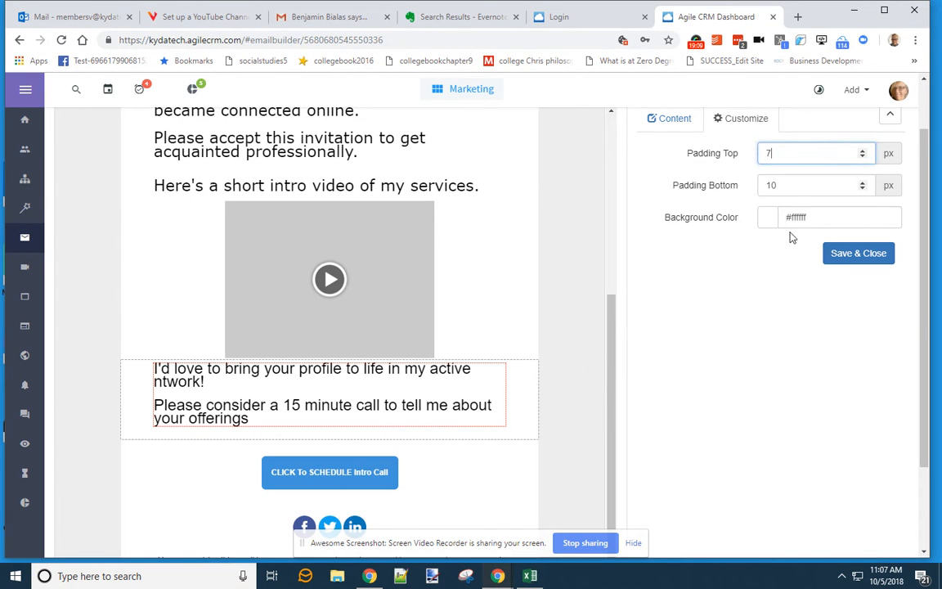
pyautogui.write('7')
pyautogui.click(858, 253)
# - Give the schedule-call button block 8 px padding
pyautogui.scroll(-2, 500, 381)
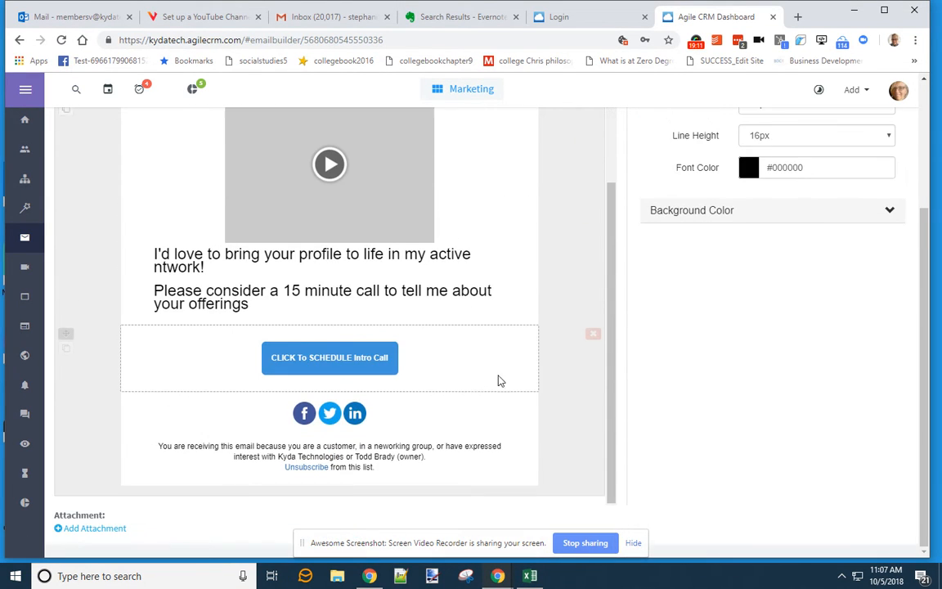
pyautogui.click(462, 367)
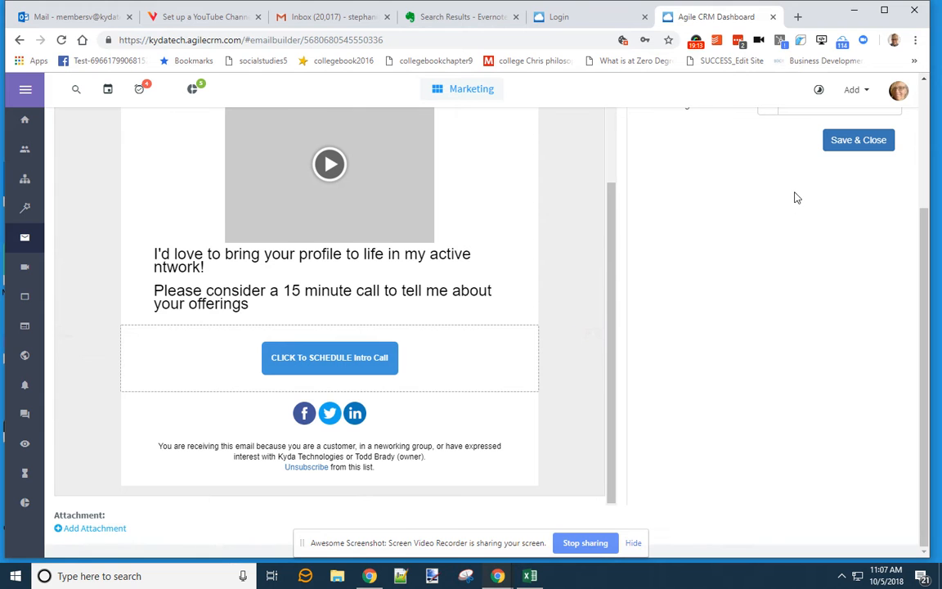
pyautogui.scroll(5, 797, 198)
pyautogui.scroll(-3, 745, 242)
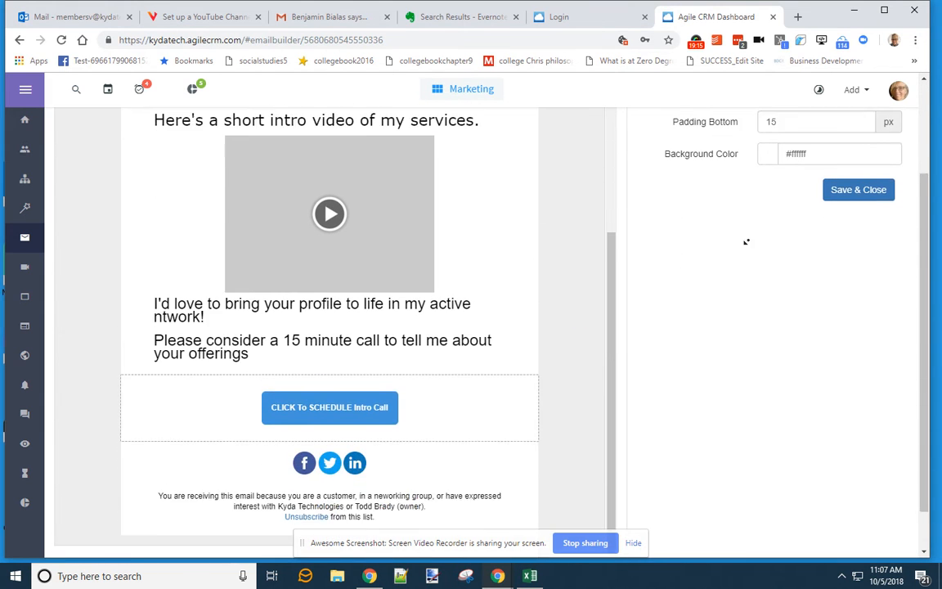
pyautogui.scroll(1, 744, 174)
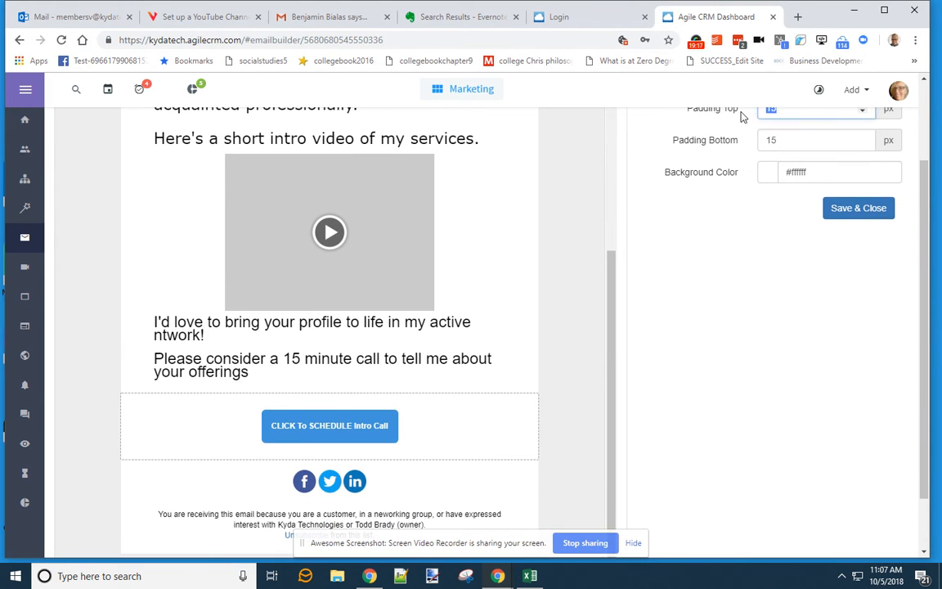
pyautogui.press('Tab')
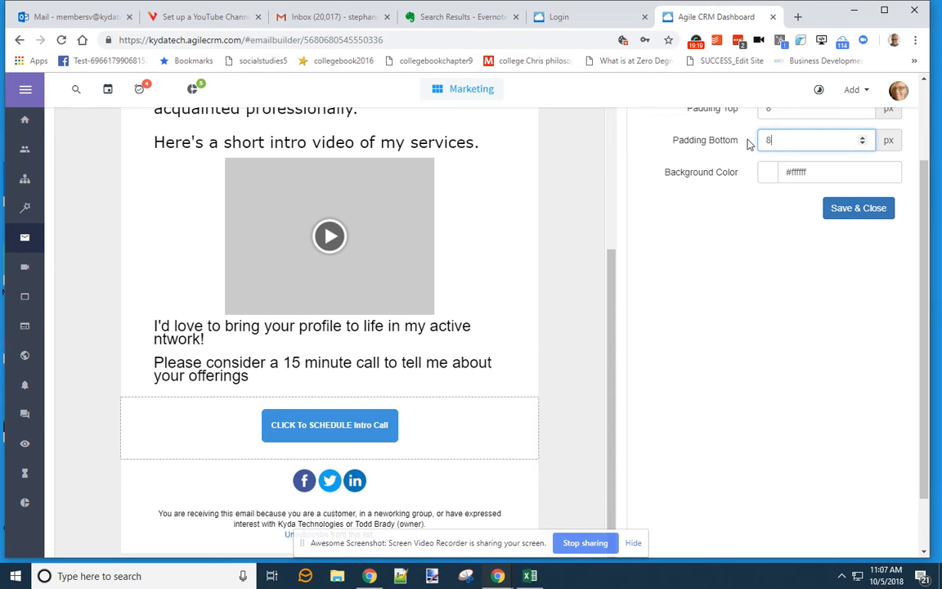
pyautogui.click(859, 208)
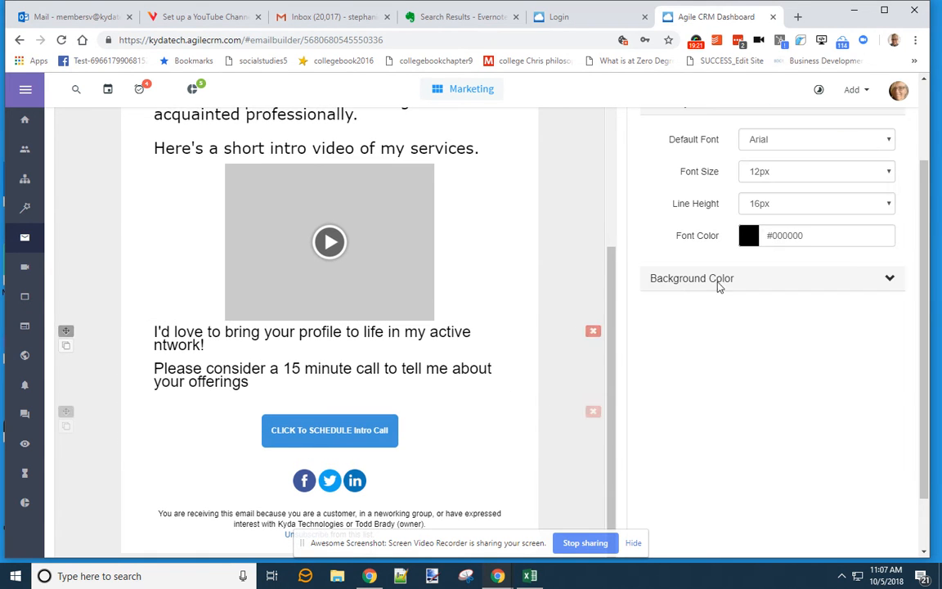
# - Recheck the schedule-call button block's top padding and save the email template
pyautogui.click(416, 525)
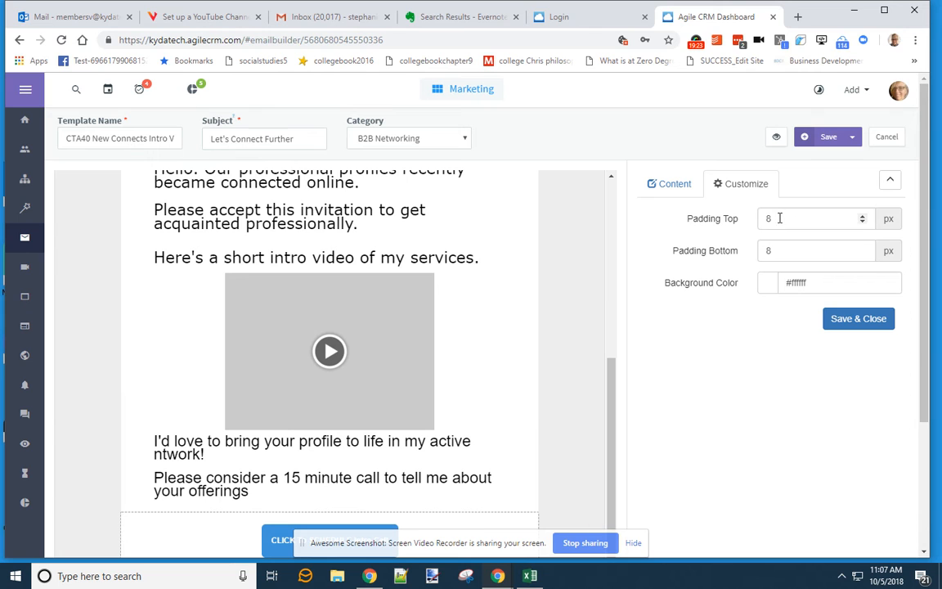
pyautogui.click(779, 218)
pyautogui.click(855, 318)
pyautogui.scroll(-3, 529, 379)
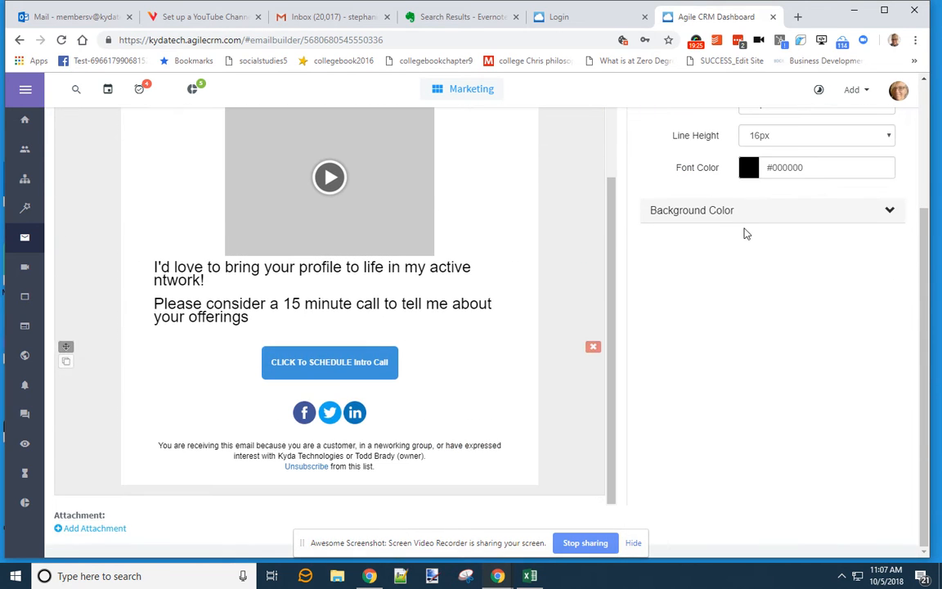
pyautogui.scroll(5, 542, 326)
pyautogui.click(821, 139)
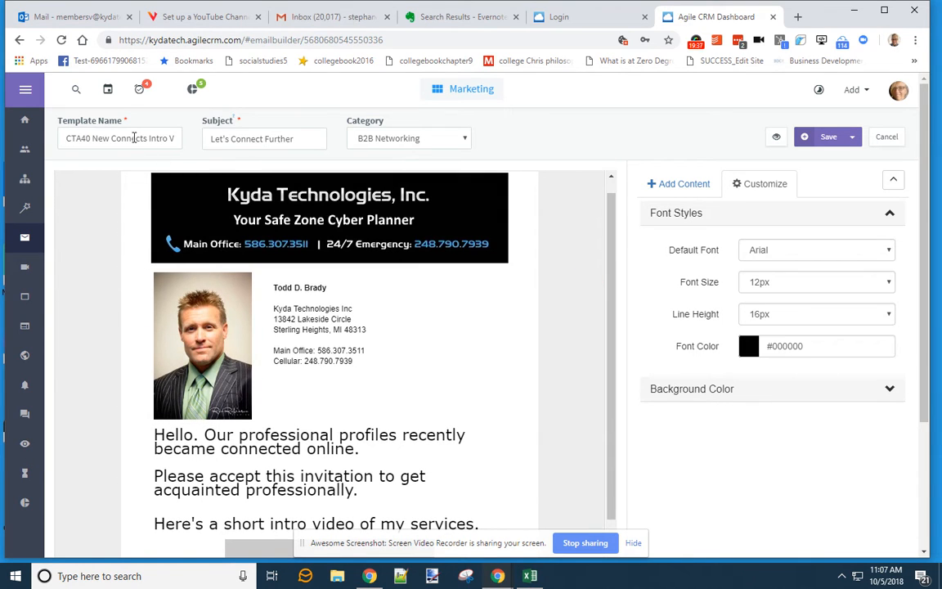
# - Open the newest contact to review its CTA40 tag timeline, then go to Online Calendar preferences
pyautogui.click(23, 154)
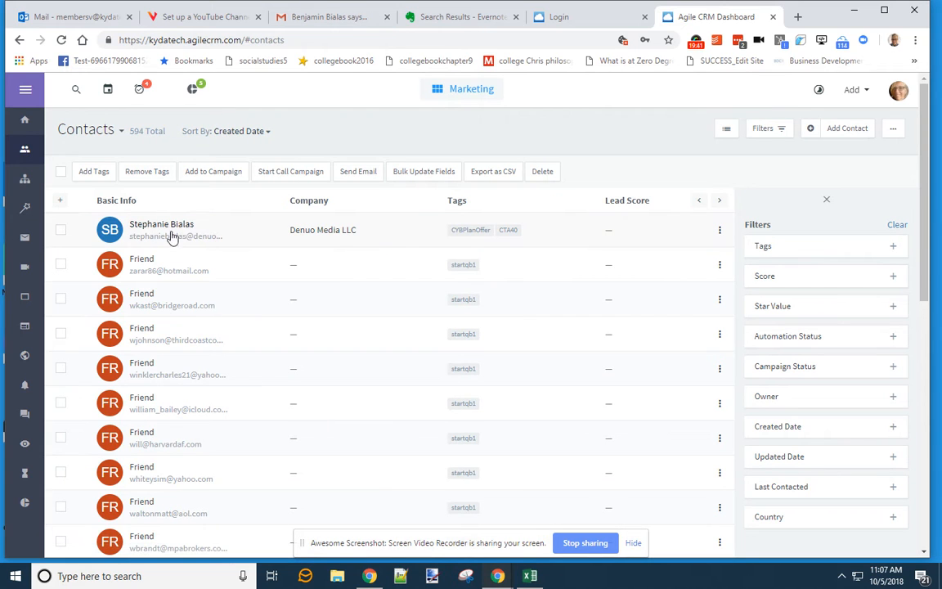
pyautogui.click(115, 234)
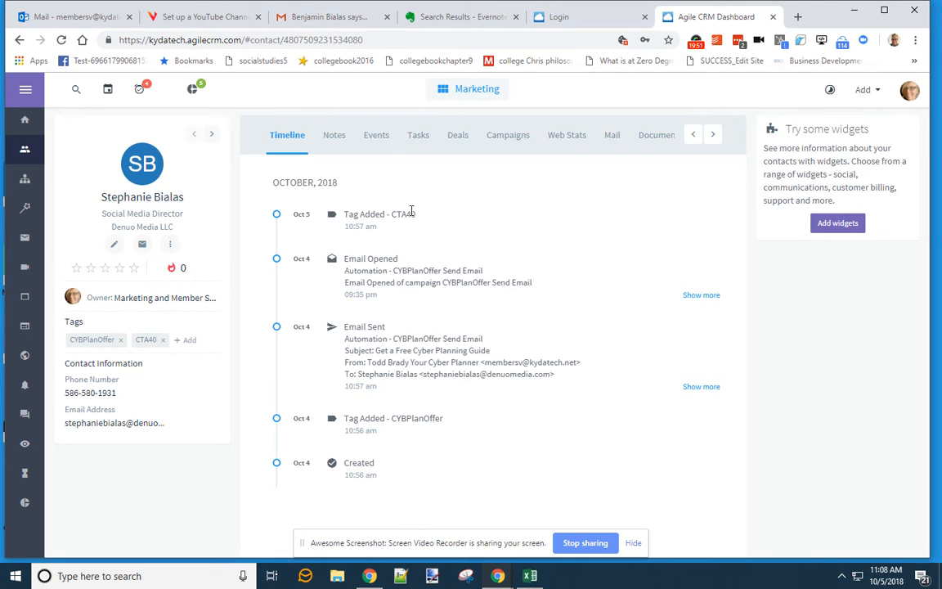
pyautogui.click(487, 90)
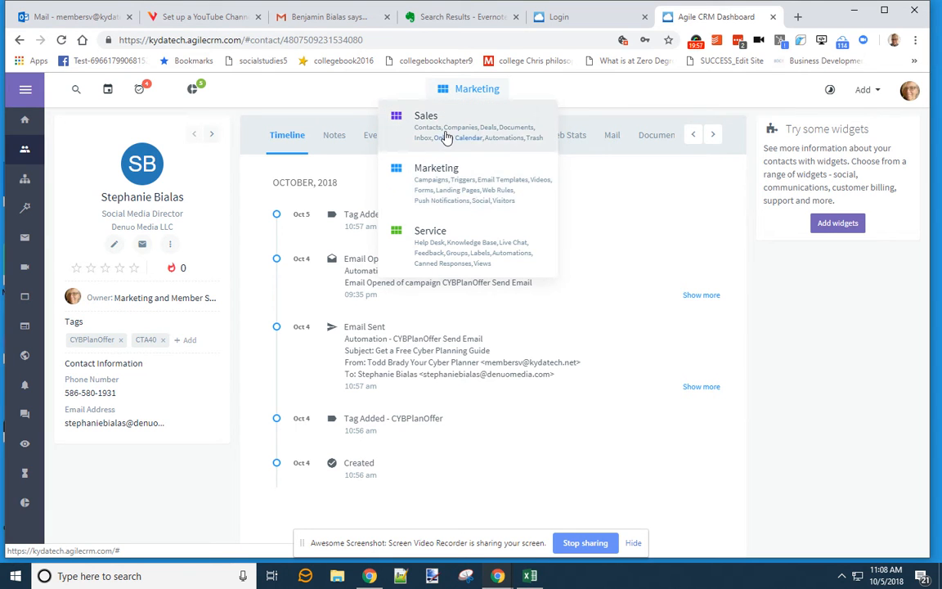
pyautogui.click(447, 137)
# - Start a new Tag Added automation and drop a Send Email step below Start
pyautogui.click(24, 384)
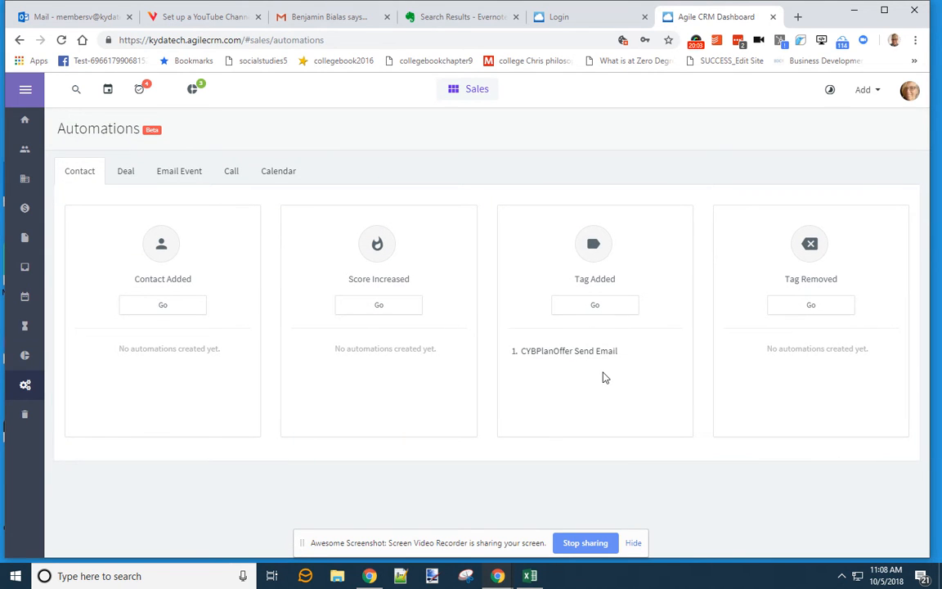
pyautogui.click(595, 304)
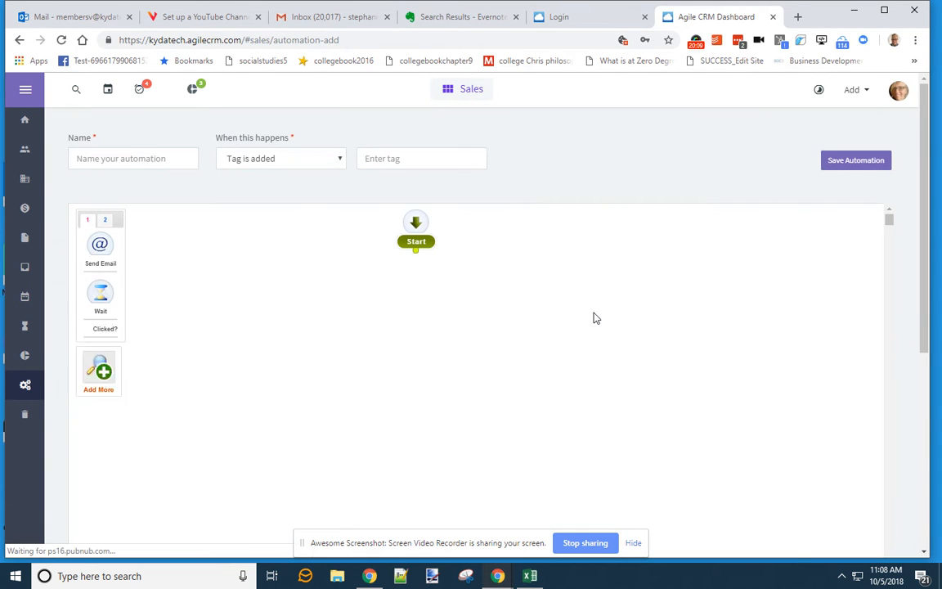
pyautogui.moveTo(100, 245); pyautogui.dragTo(427, 305)
pyautogui.scroll(-3, 365, 340)
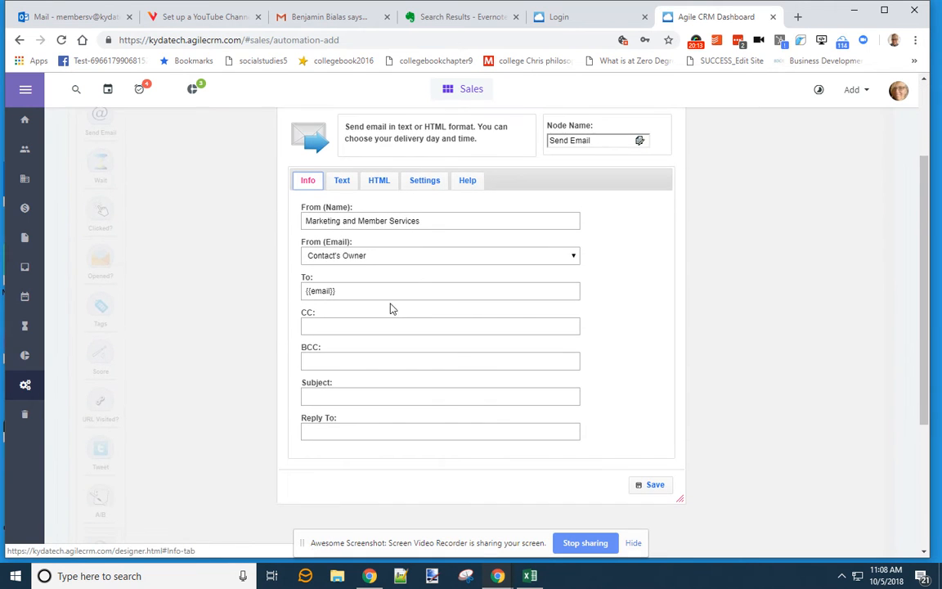
# - Load the CTA40 template into the email, track clicks with Yes & Push, and connect it to Start
pyautogui.click(349, 396)
pyautogui.write("Let's Connect Further")
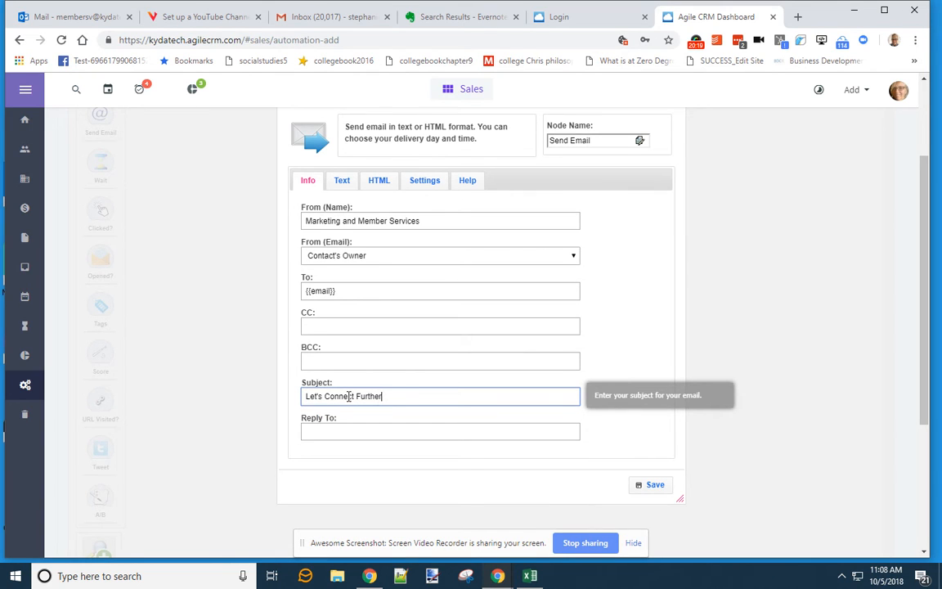
pyautogui.click(343, 180)
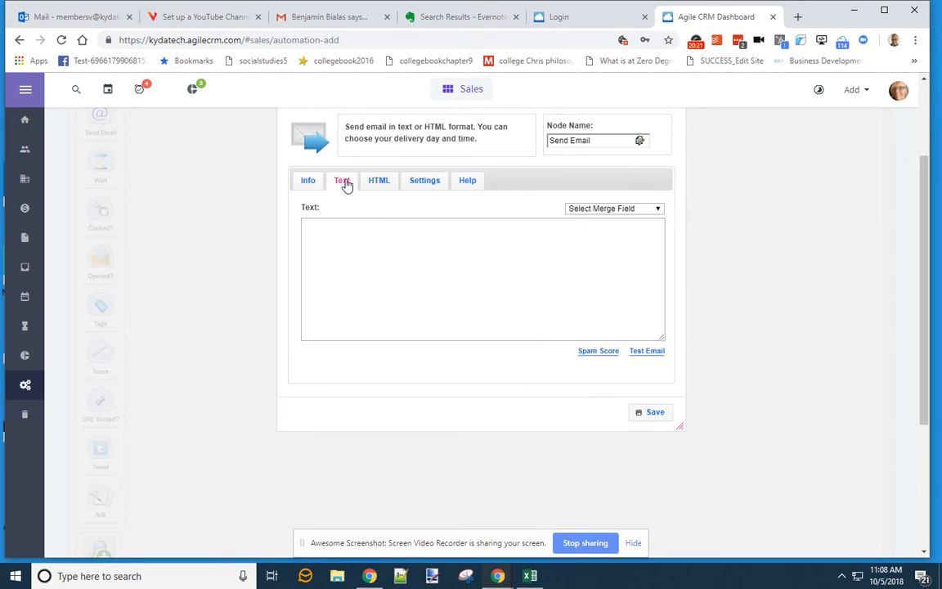
pyautogui.click(379, 183)
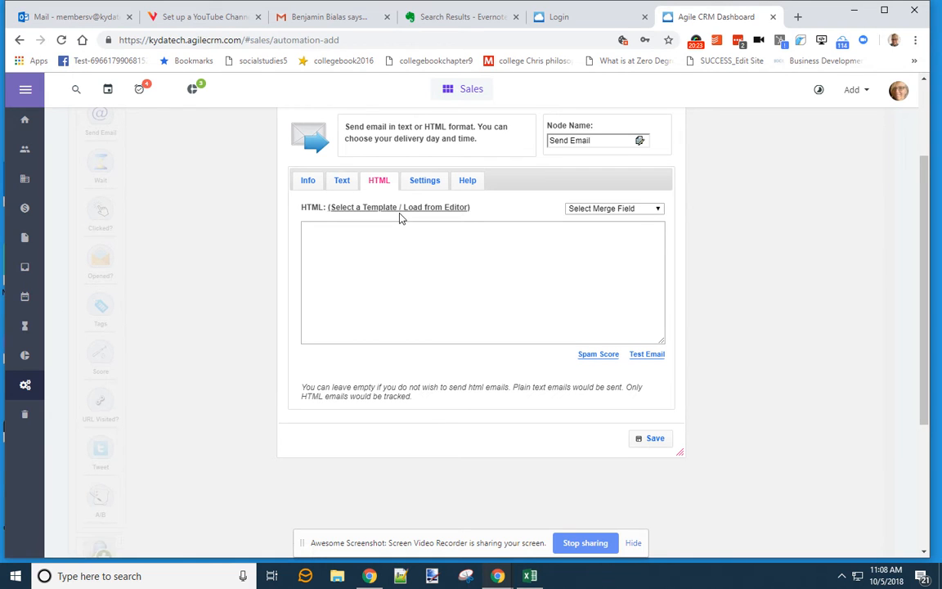
pyautogui.click(408, 210)
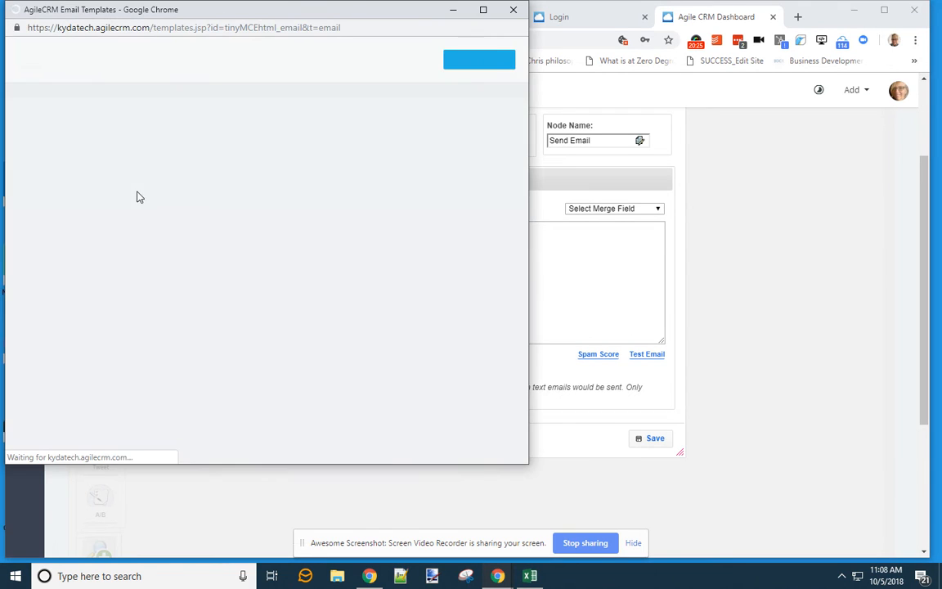
pyautogui.click(114, 174)
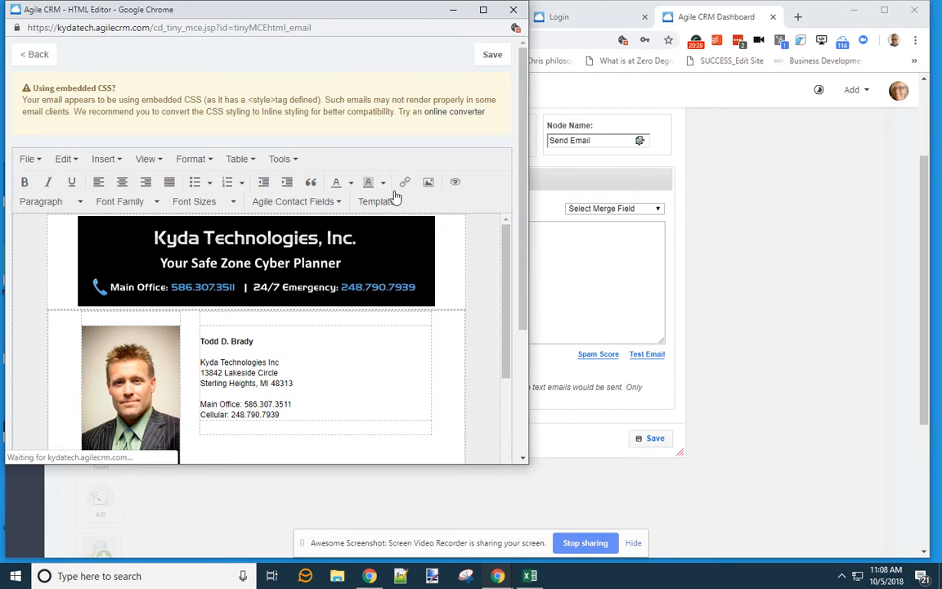
pyautogui.click(490, 54)
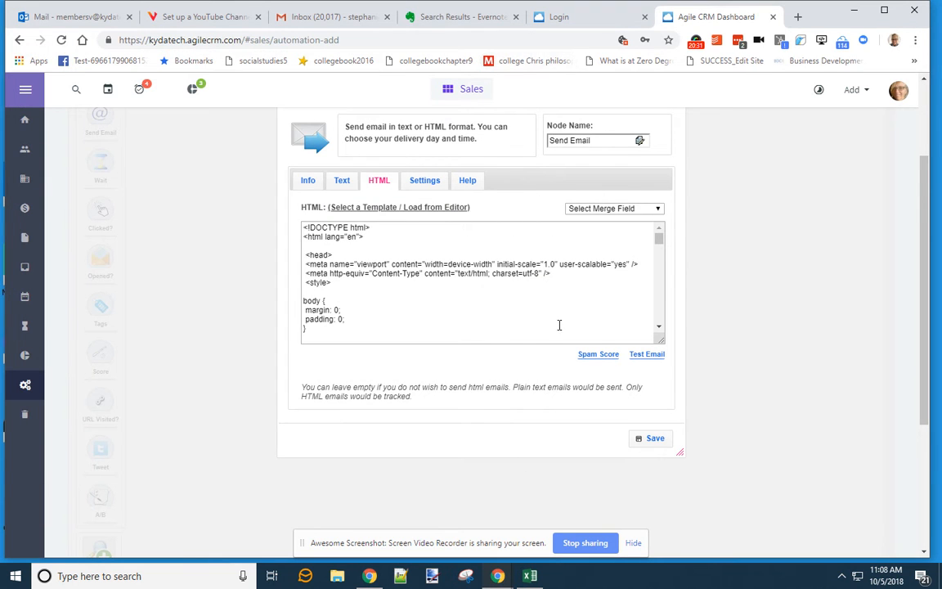
pyautogui.click(423, 182)
pyautogui.click(351, 246)
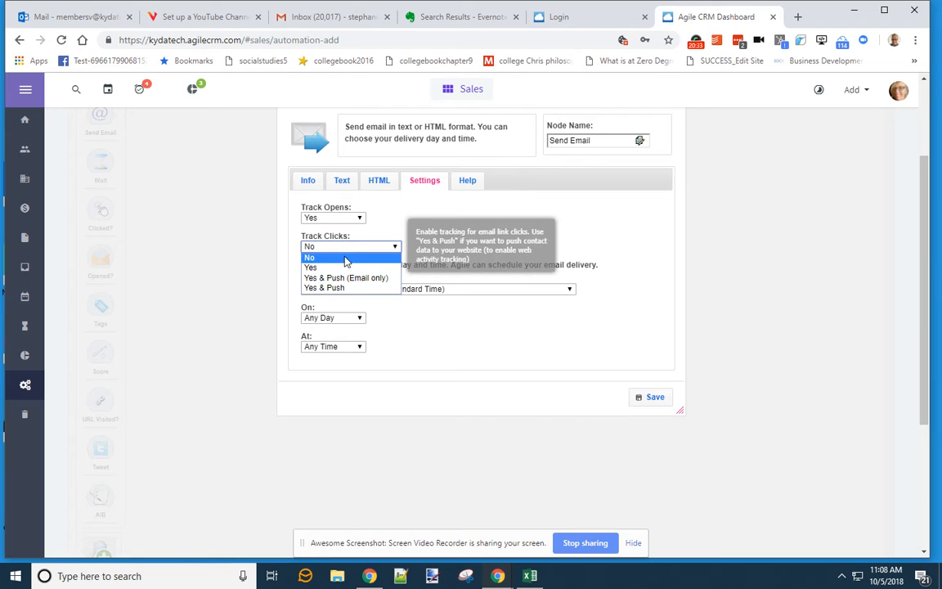
pyautogui.click(346, 279)
pyautogui.click(653, 399)
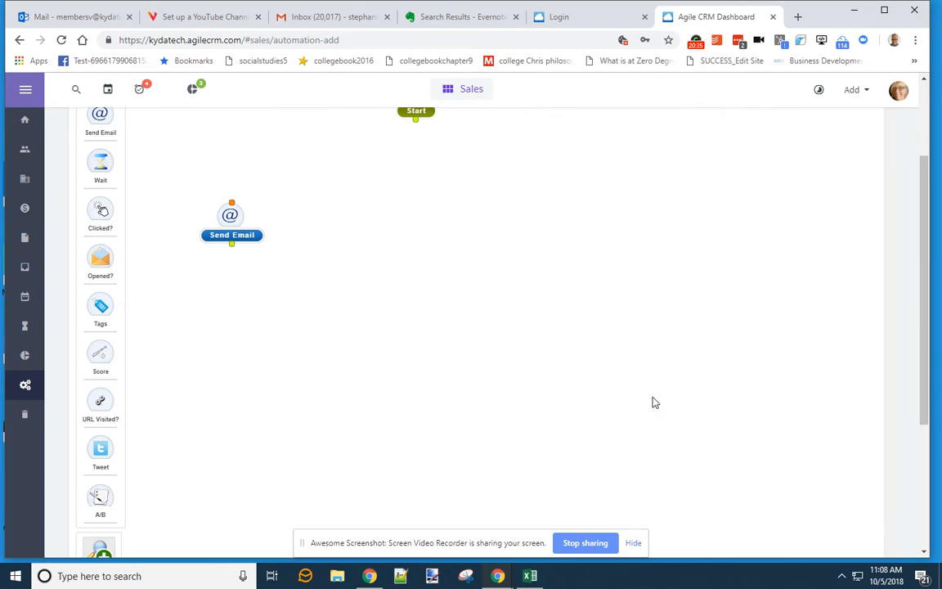
pyautogui.moveTo(228, 224); pyautogui.dragTo(420, 196)
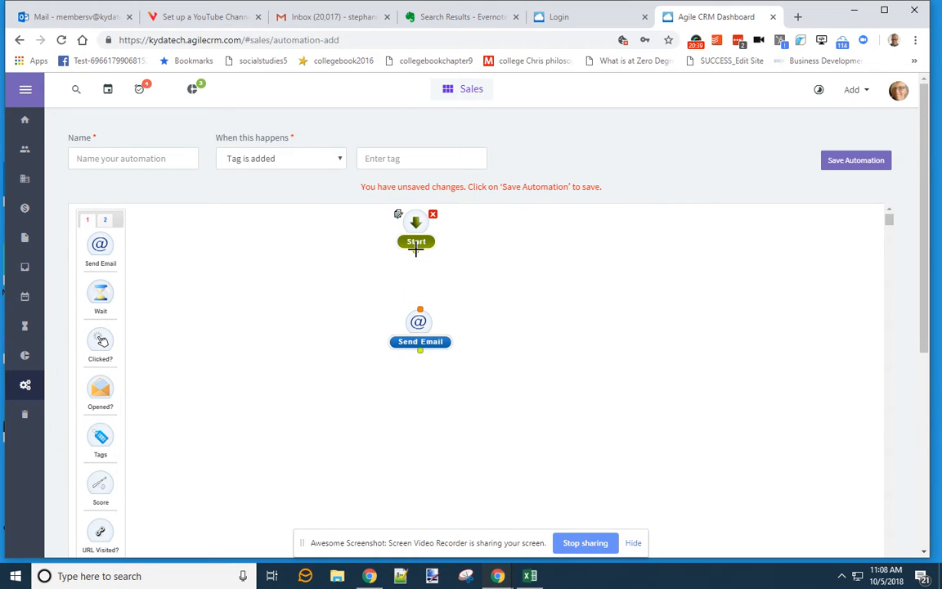
pyautogui.moveTo(417, 251); pyautogui.dragTo(419, 307)
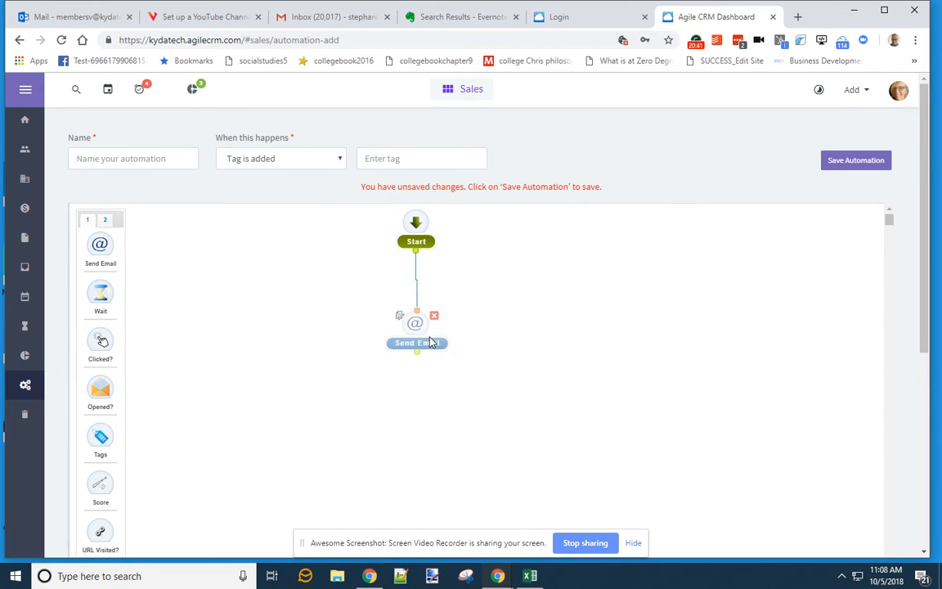
# - Name the automation 'CTA40 Recent connect Invite Video Intro' using the Evernote note title
pyautogui.click(82, 158)
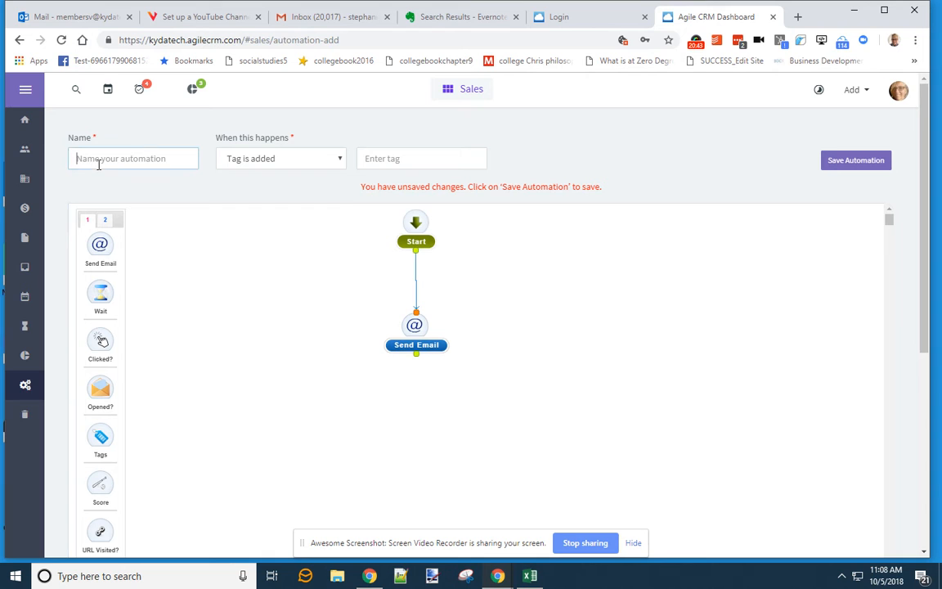
pyautogui.click(450, 17)
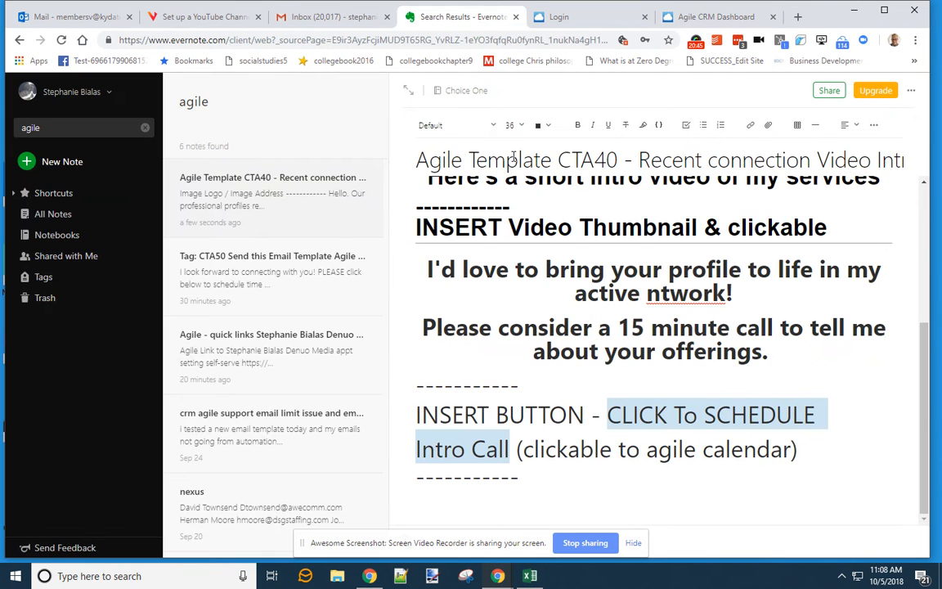
pyautogui.moveTo(560, 161); pyautogui.dragTo(914, 132)
pyautogui.click(564, 17)
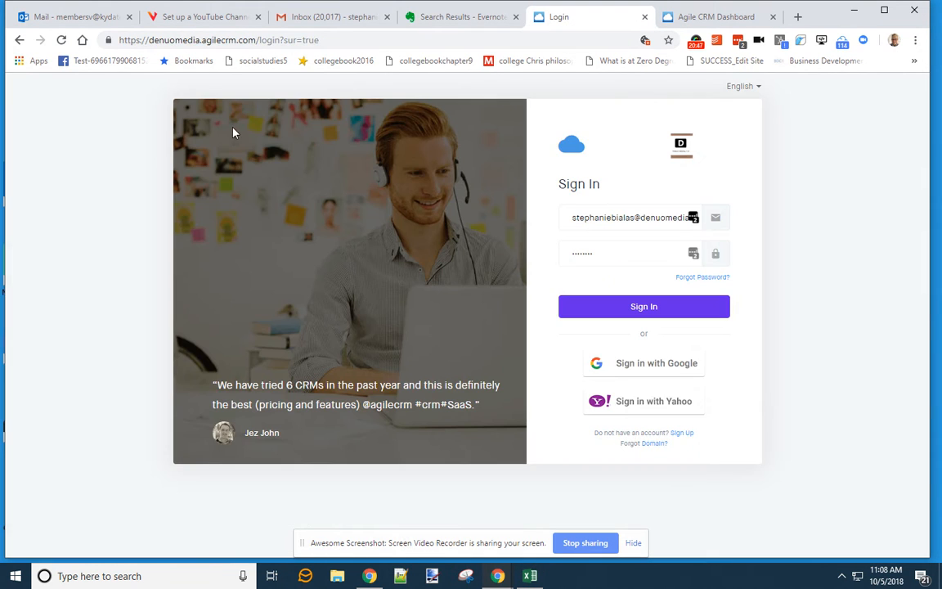
pyautogui.click(704, 17)
pyautogui.click(152, 158)
pyautogui.hotkey('ctrl', 'v')
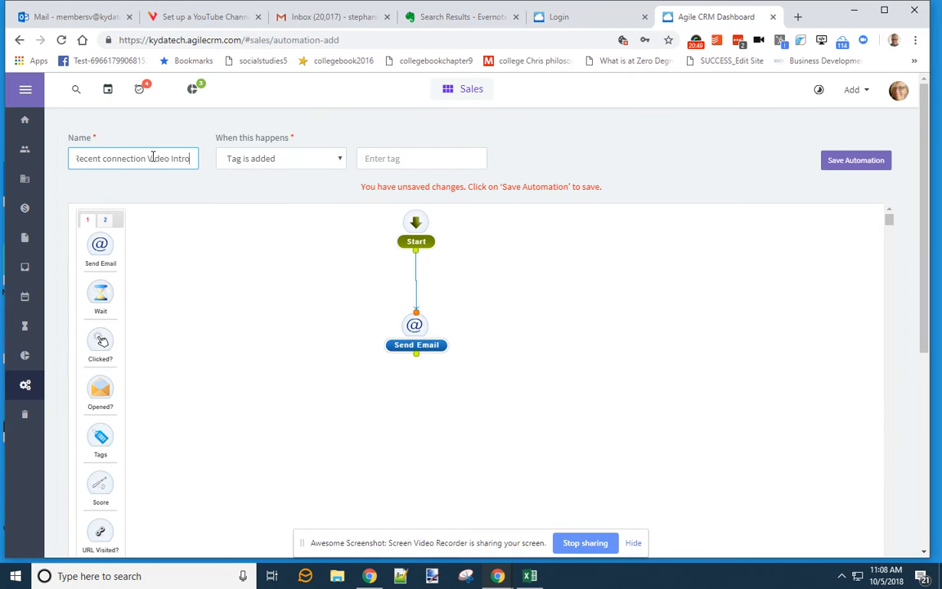
pyautogui.press('Home')
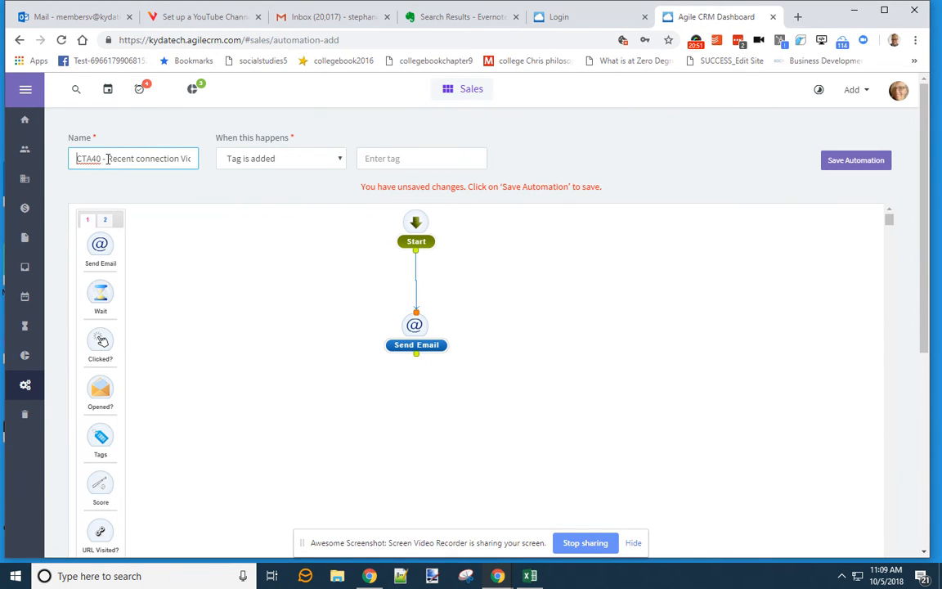
pyautogui.moveTo(107, 159); pyautogui.dragTo(150, 160)
pyautogui.click(98, 159)
pyautogui.press('Delete')
pyautogui.write('Invite')
pyautogui.press('End')
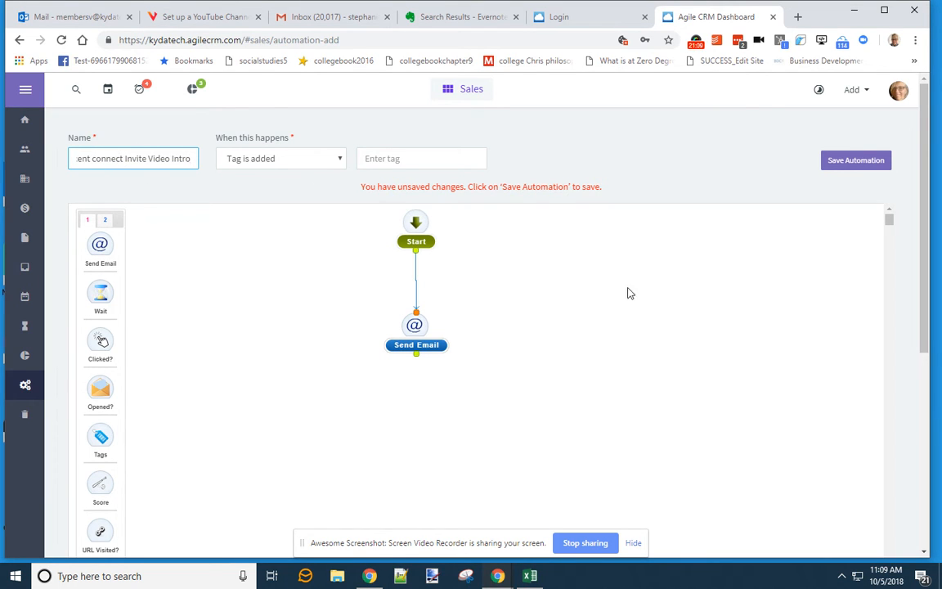
pyautogui.click(703, 302)
pyautogui.click(158, 162)
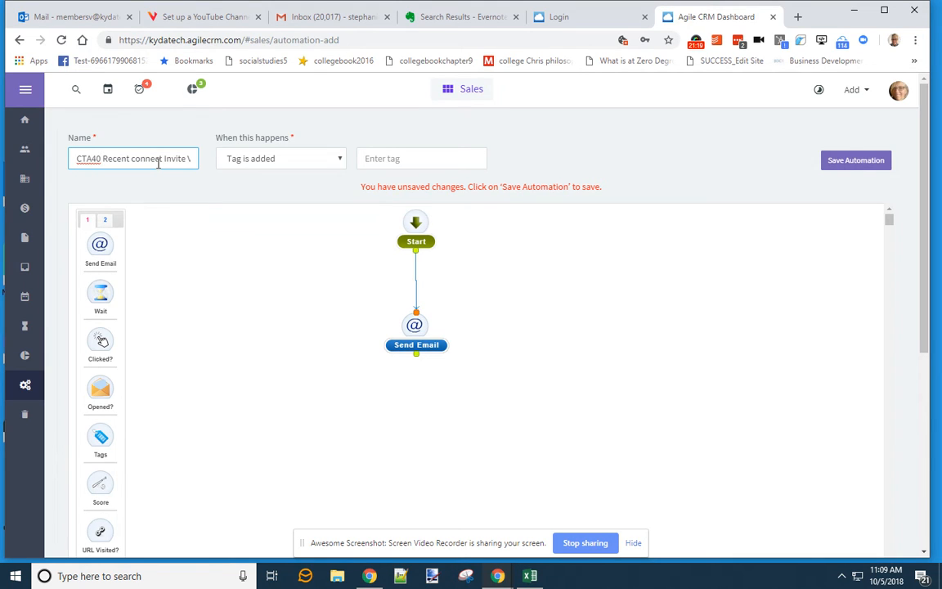
# - Set the automation's trigger tag to CTA40
pyautogui.click(391, 158)
pyautogui.write('CTA40')
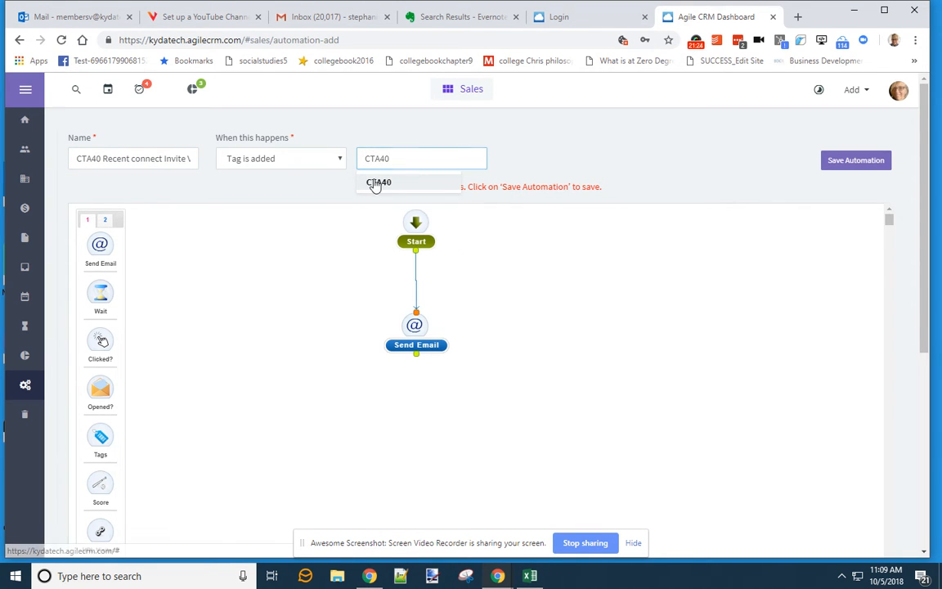
pyautogui.click(378, 182)
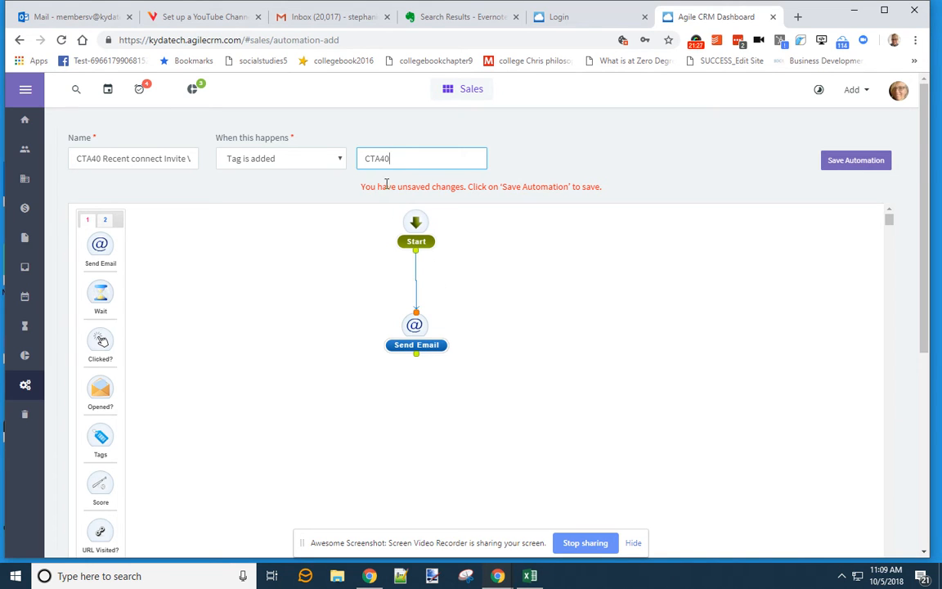
pyautogui.doubleClick(414, 326)
# - Replace the Send Email step's From (Name) with the new sender name and save the step
pyautogui.scroll(-3, 374, 343)
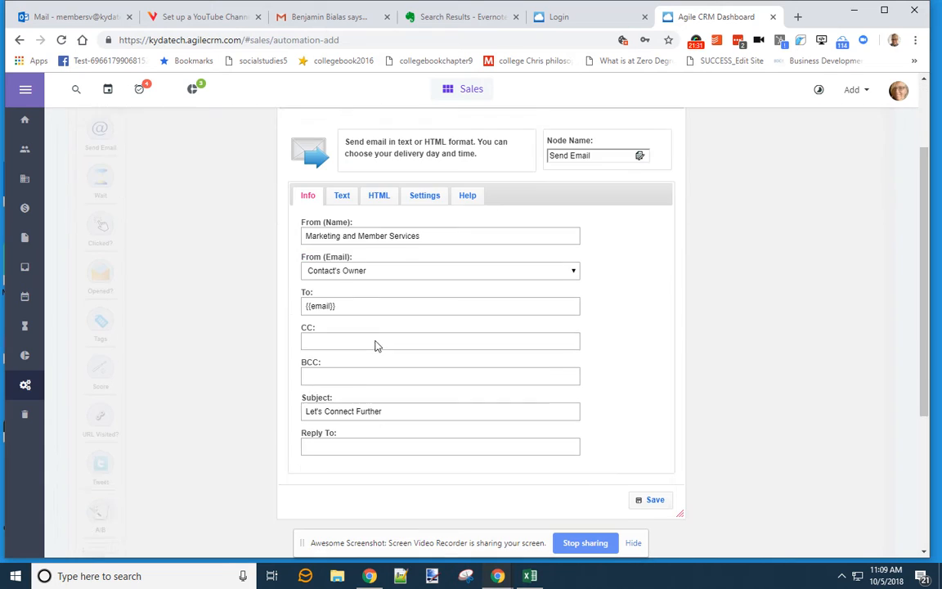
pyautogui.moveTo(424, 220); pyautogui.dragTo(295, 221)
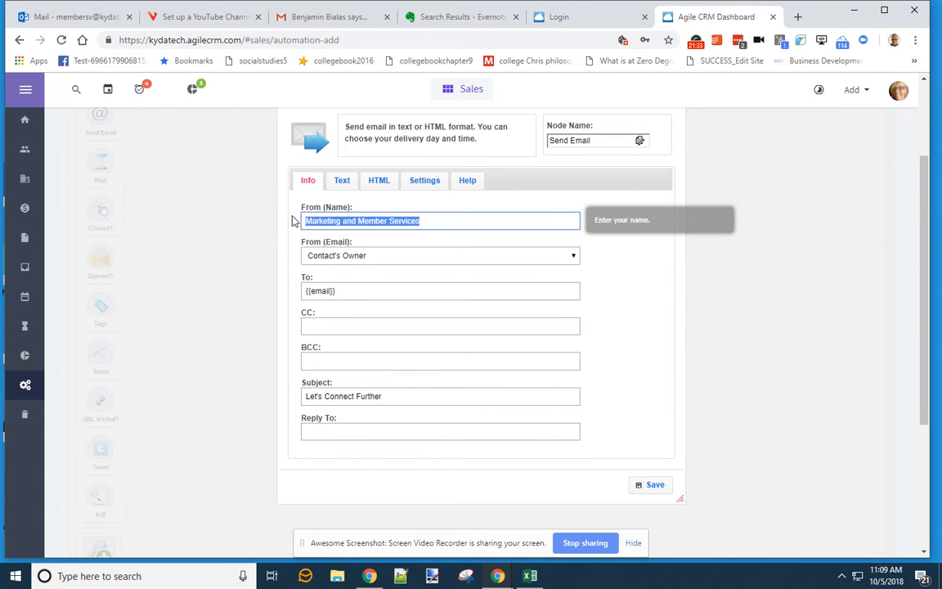
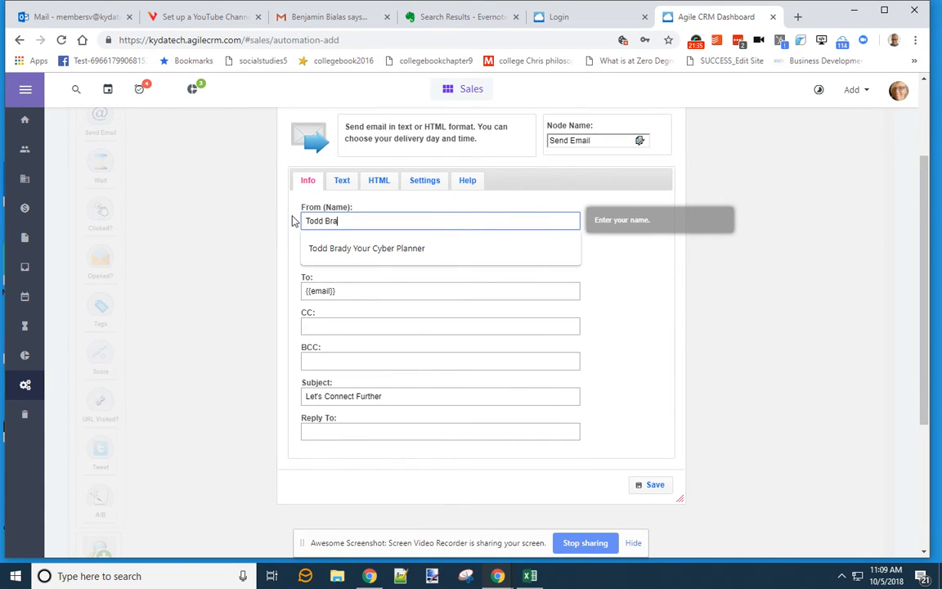
pyautogui.press('Down')
pyautogui.press('Return')
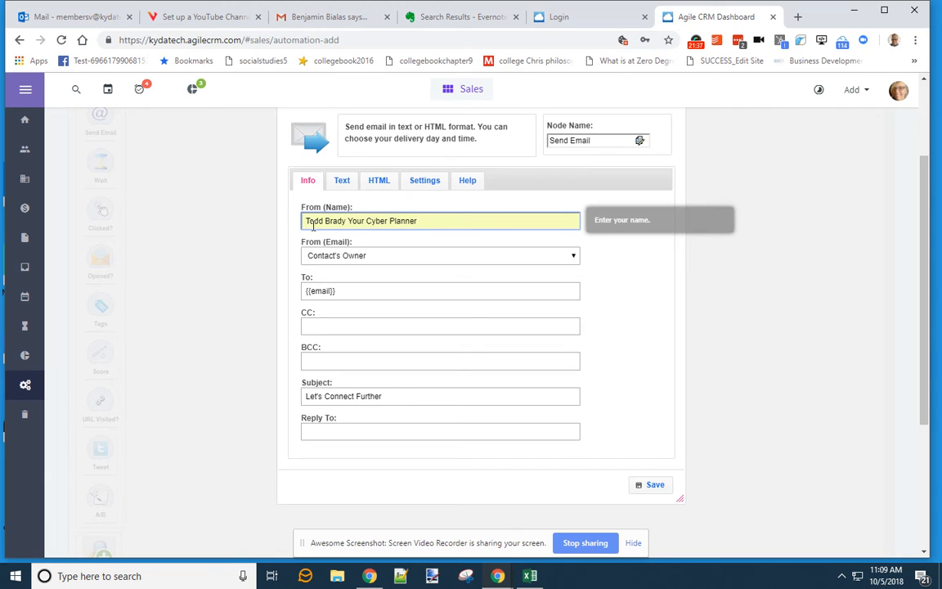
pyautogui.moveTo(419, 221); pyautogui.dragTo(366, 220)
pyautogui.write('New')
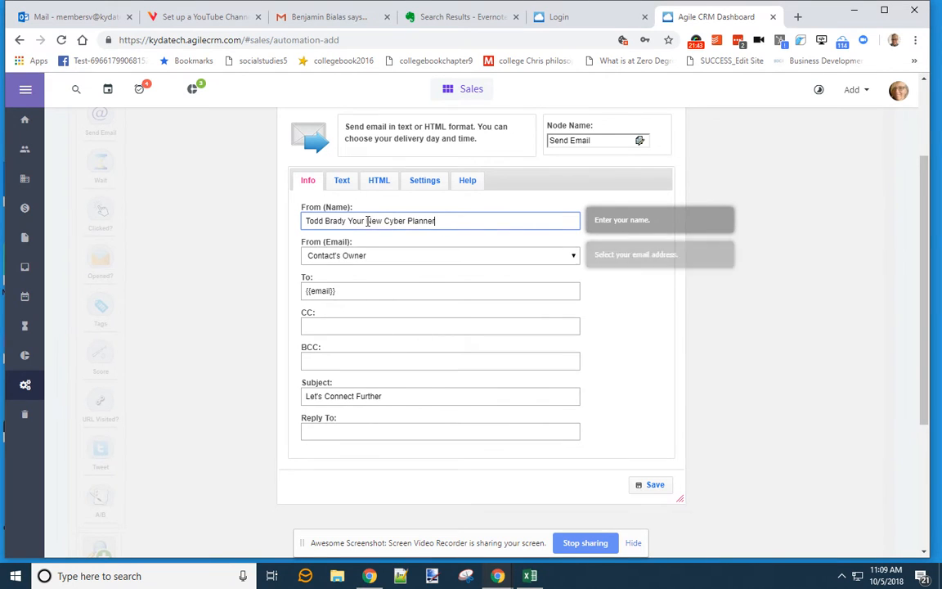
pyautogui.doubleClick(367, 221)
pyautogui.press('BackSpace')
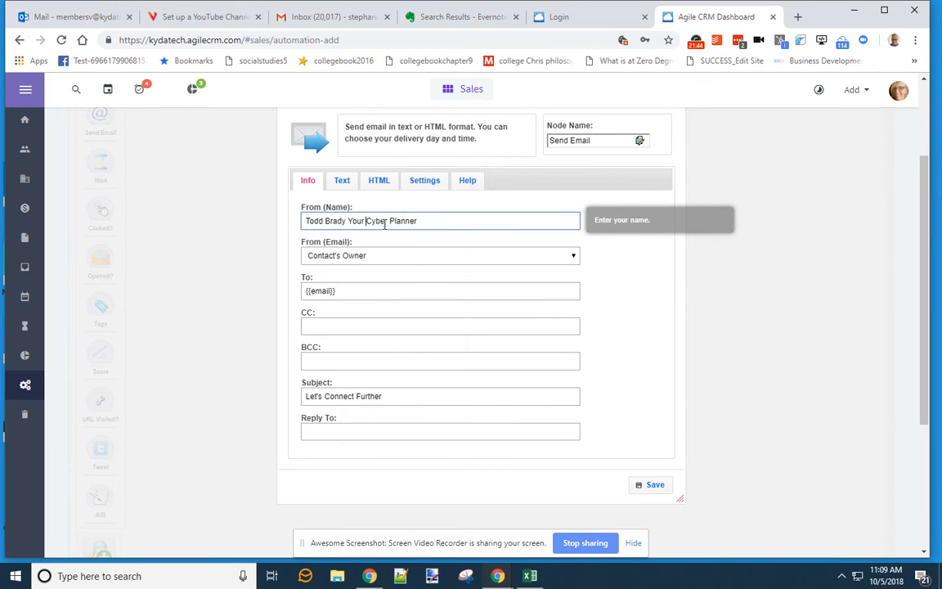
pyautogui.click(592, 325)
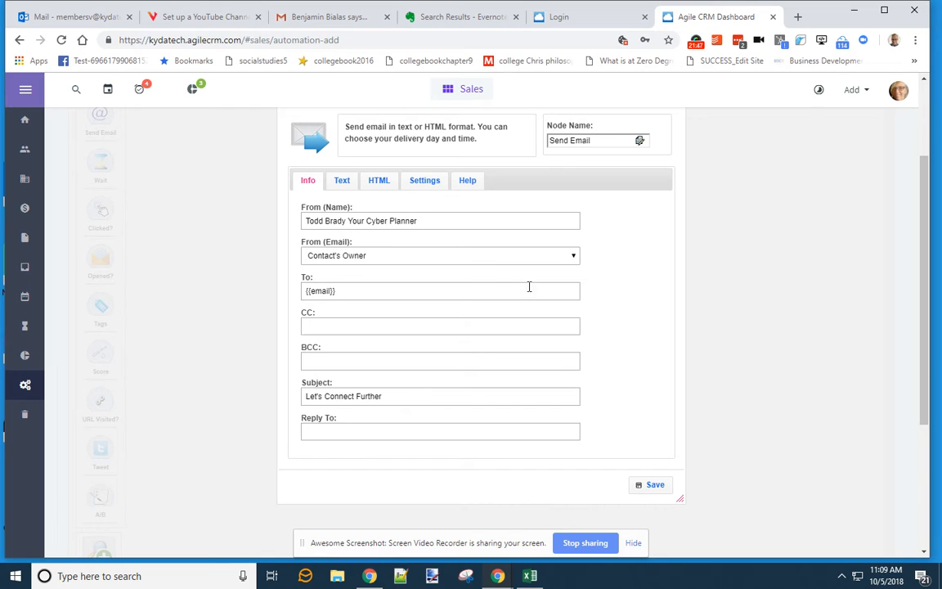
pyautogui.click(650, 485)
# - Review the Send Email step's HTML body, plain-text body and delivery settings, then save
pyautogui.doubleClick(415, 203)
pyautogui.click(379, 180)
pyautogui.click(342, 179)
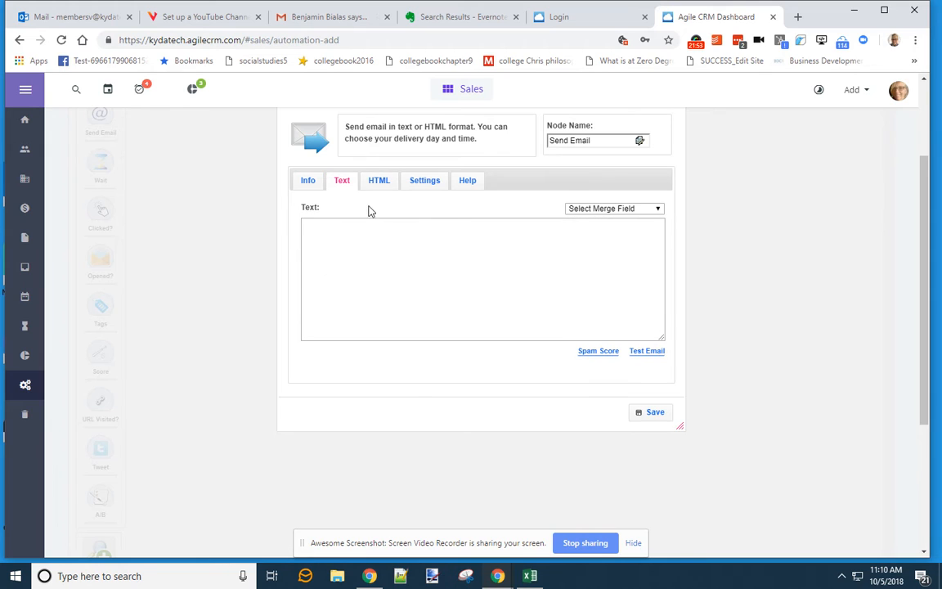
pyautogui.click(378, 181)
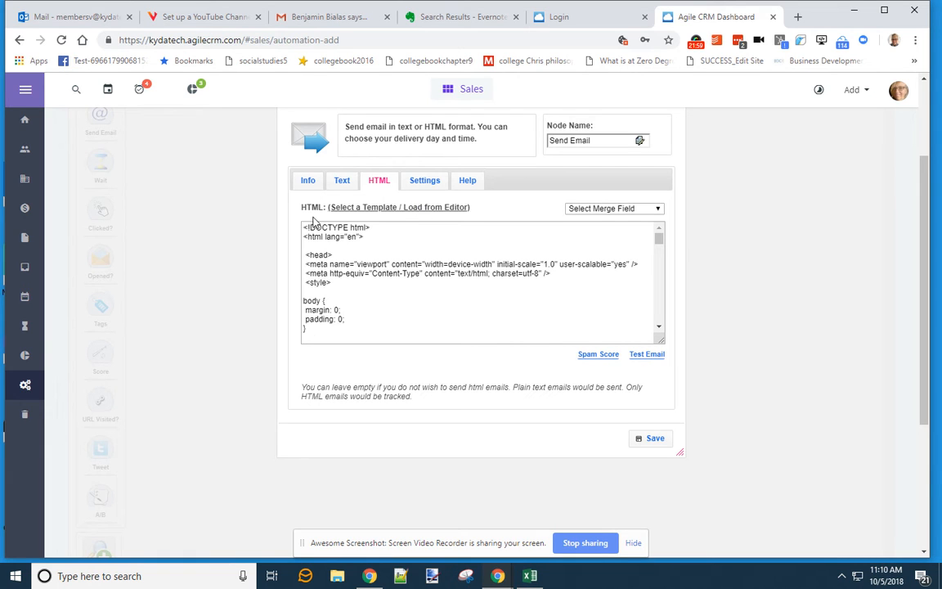
pyautogui.click(421, 180)
pyautogui.click(657, 400)
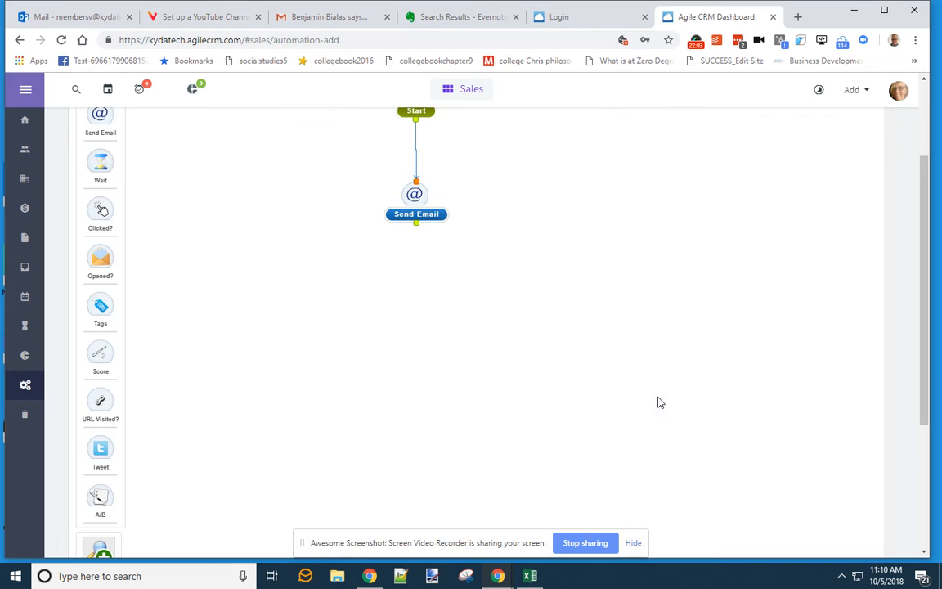
# - Try saving the automation, which hits the plan limit, then open Contacts
pyautogui.scroll(2, 575, 381)
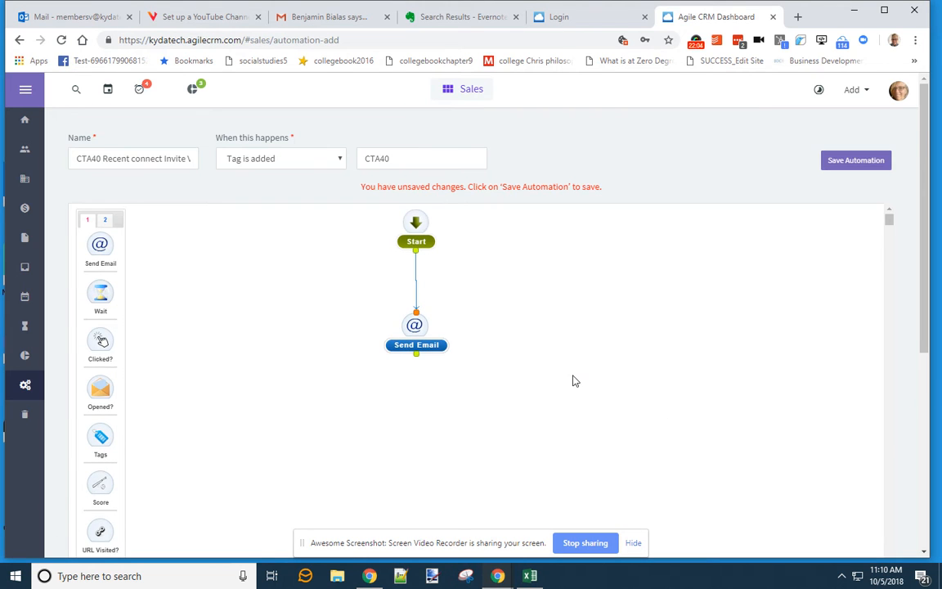
pyautogui.click(871, 161)
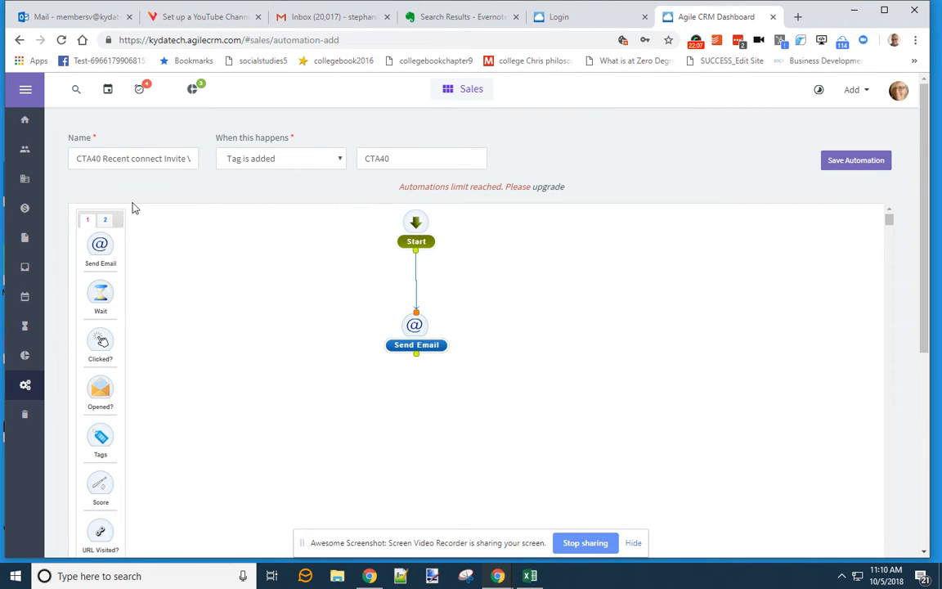
pyautogui.click(24, 152)
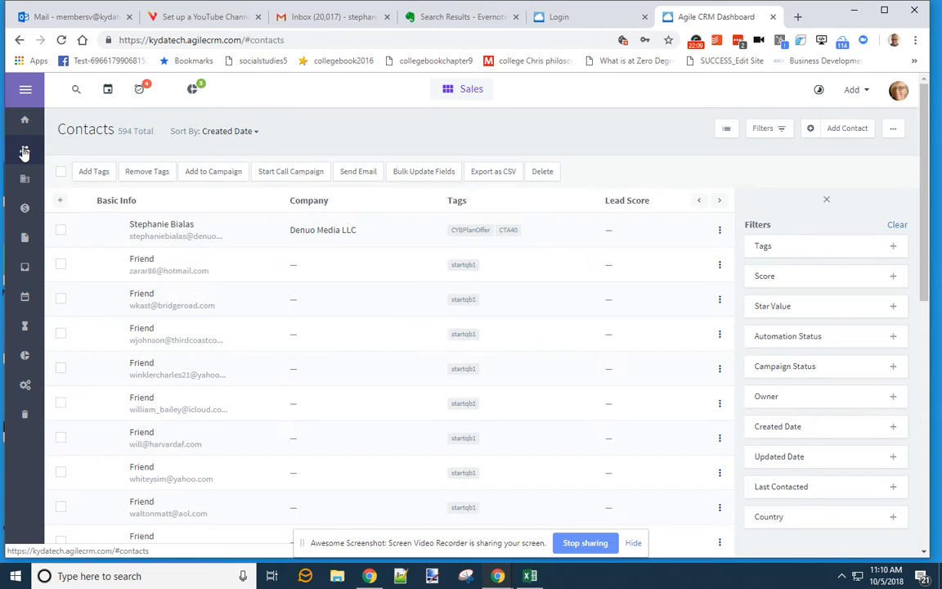
# - Remove the CTA40 tag from the first contact and return to the contacts list
pyautogui.click(169, 233)
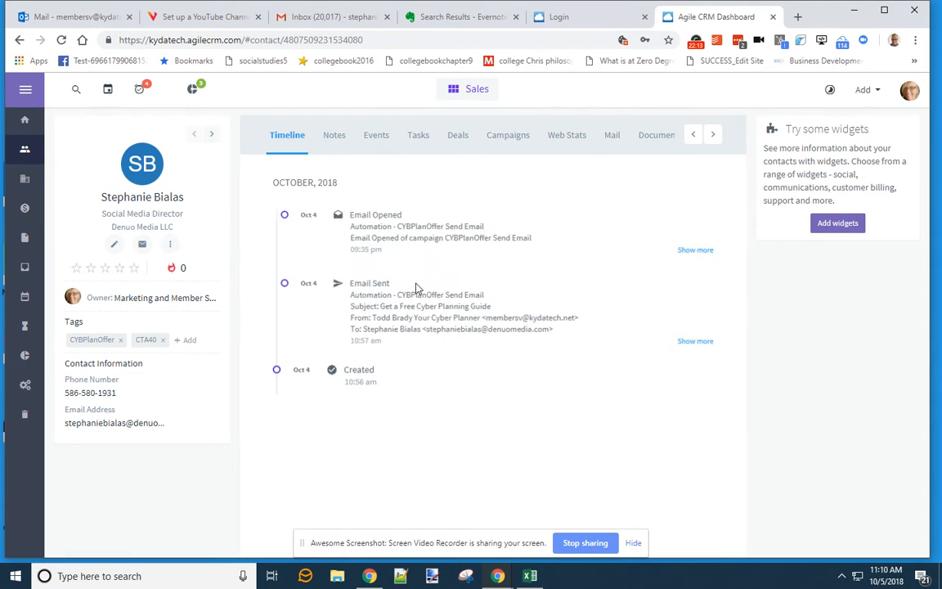
pyautogui.click(163, 340)
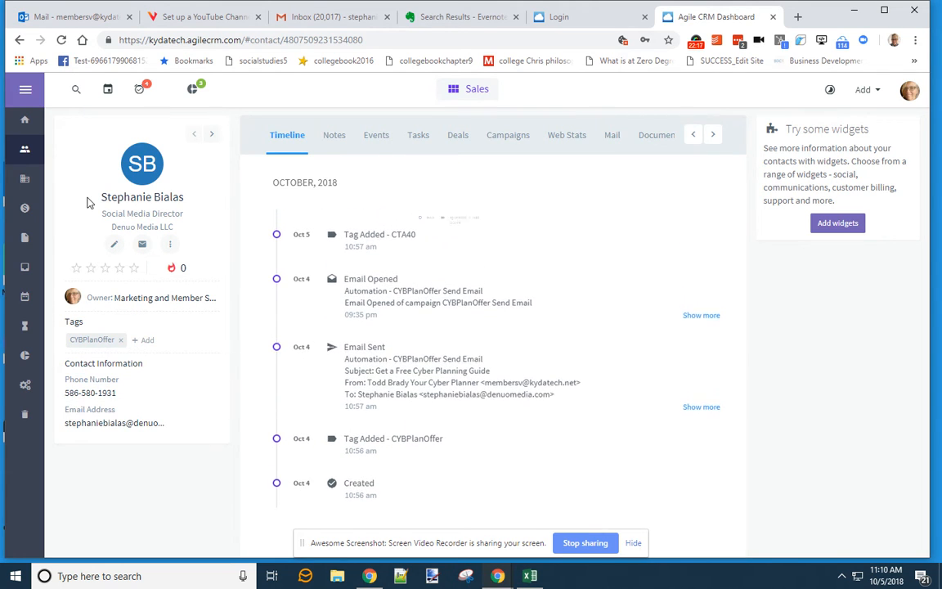
pyautogui.click(25, 150)
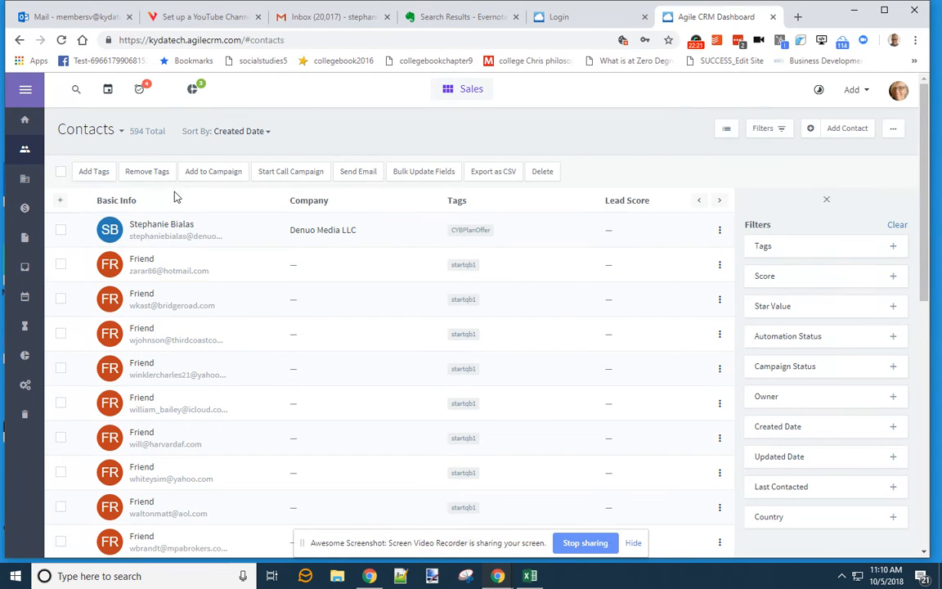
# - Search for a contact by first name and add the CTA40 tag to them
pyautogui.click(77, 92)
pyautogui.write('s')
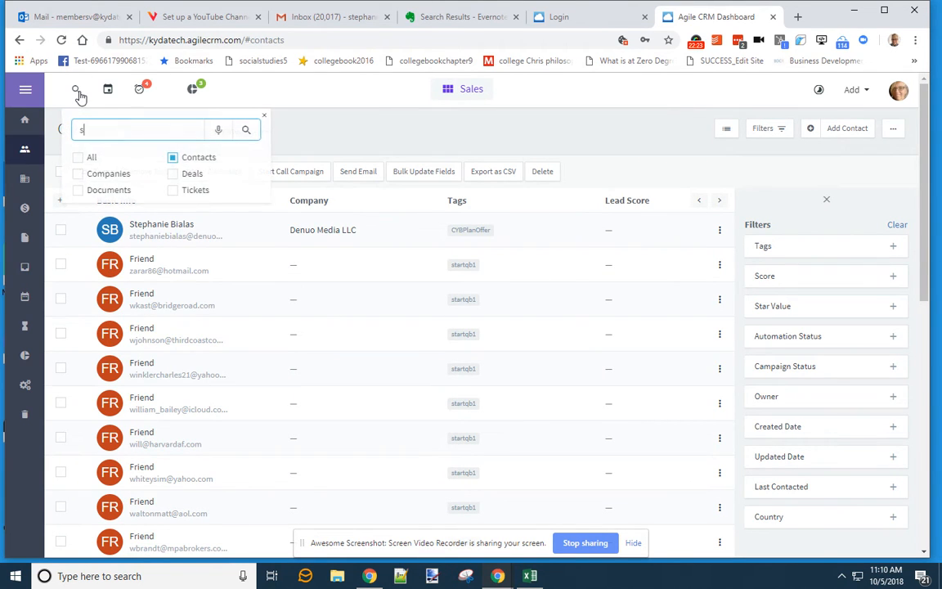
pyautogui.write('tephanie')
pyautogui.press('Return')
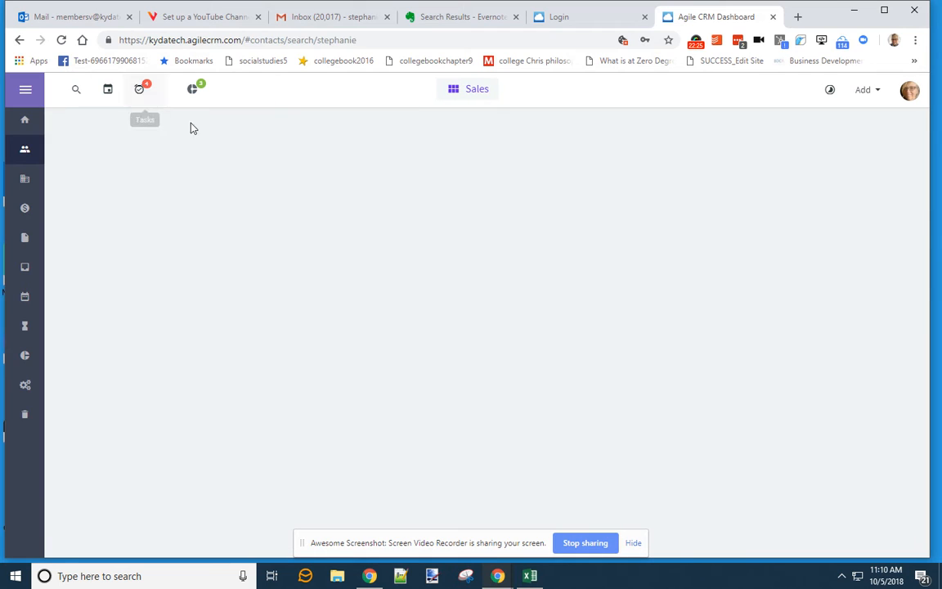
pyautogui.click(132, 190)
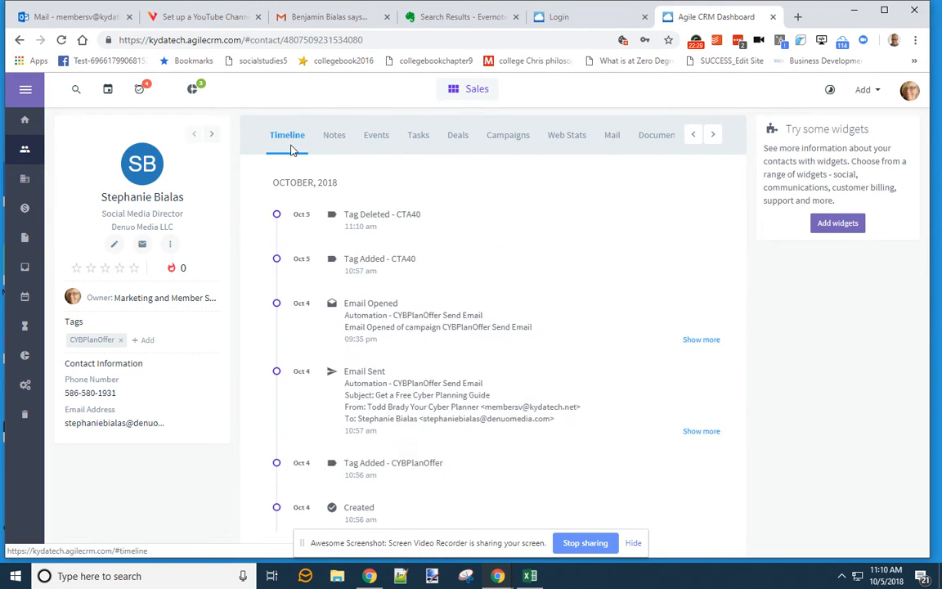
pyautogui.click(145, 340)
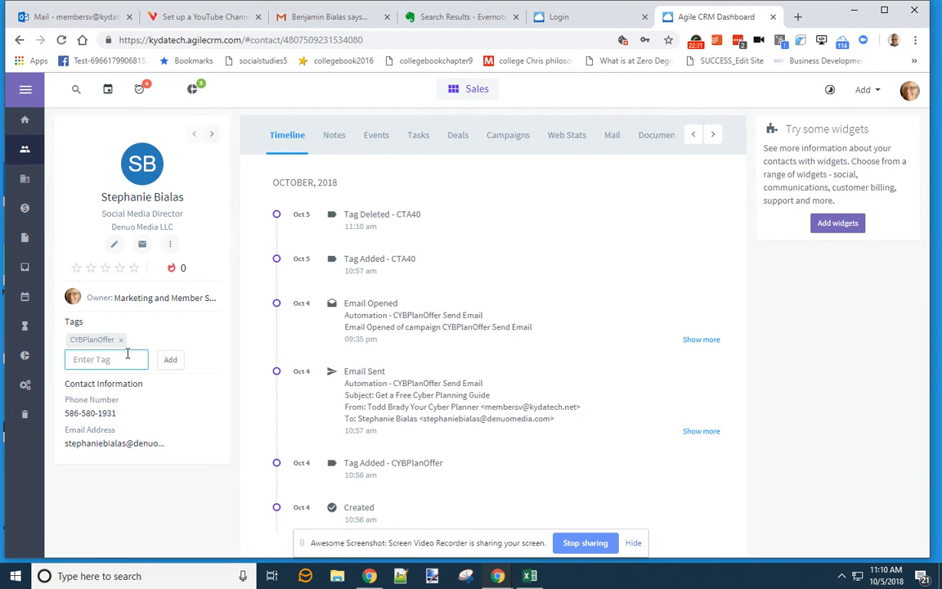
pyautogui.write('CTA40')
pyautogui.click(170, 364)
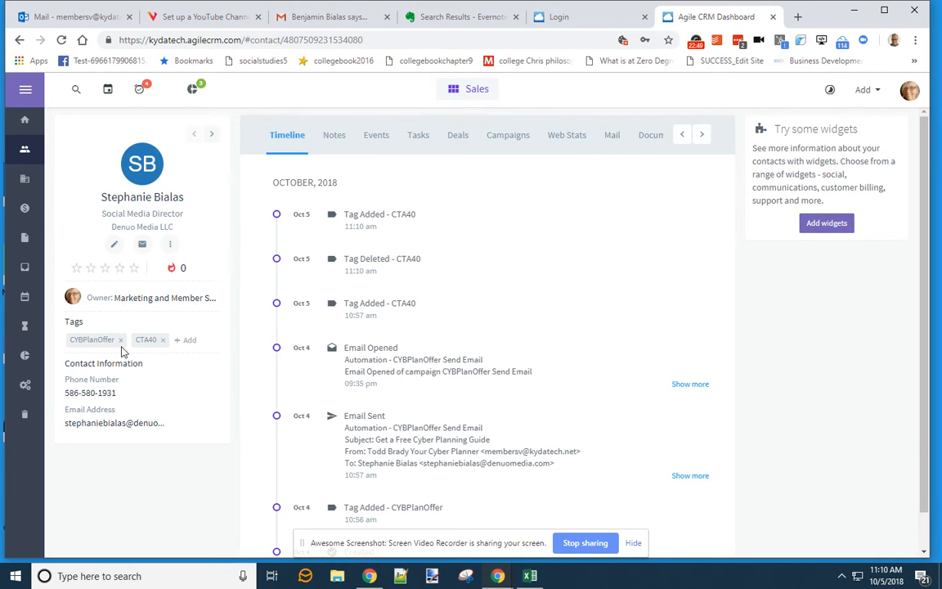
pyautogui.click(25, 385)
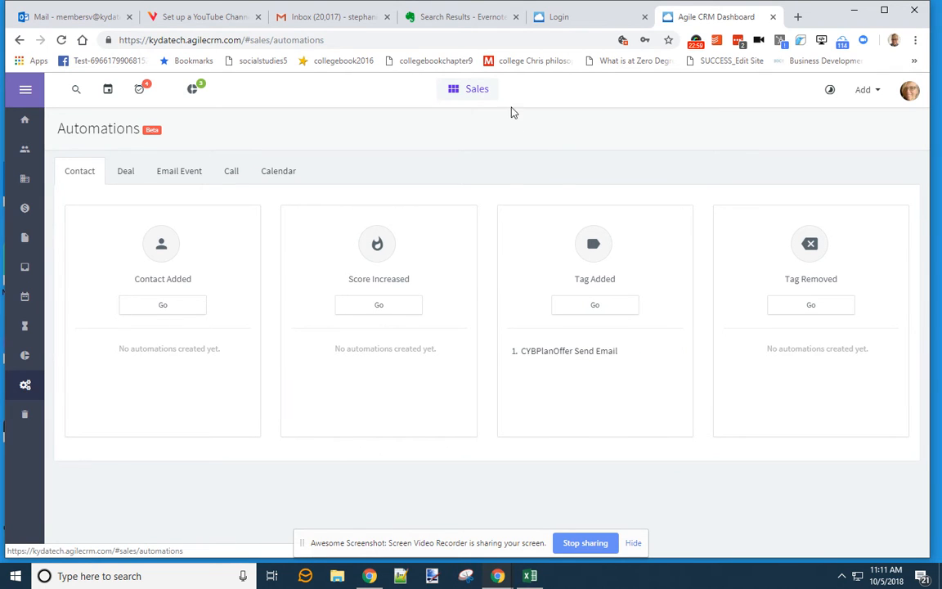
pyautogui.click(481, 91)
pyautogui.click(457, 172)
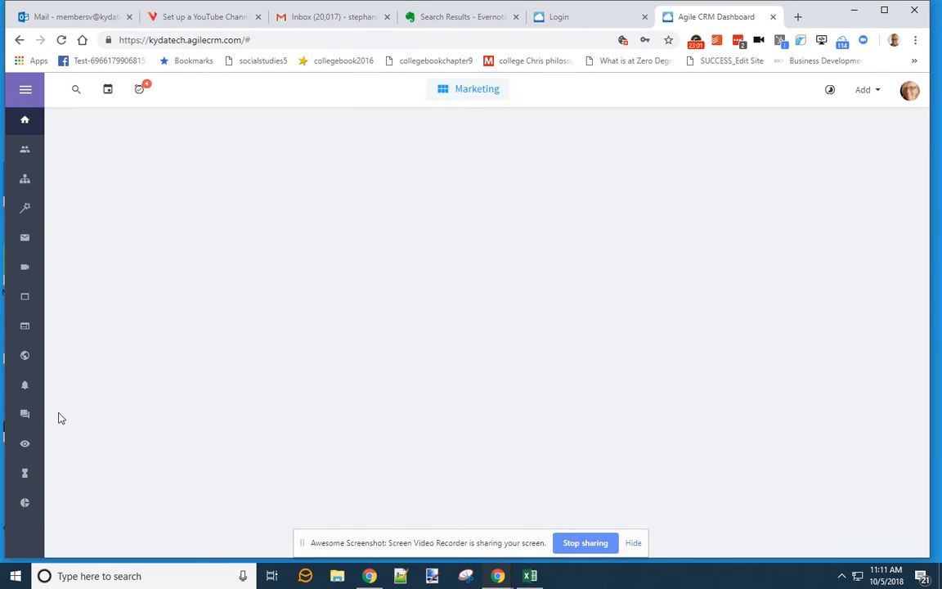
pyautogui.click(476, 92)
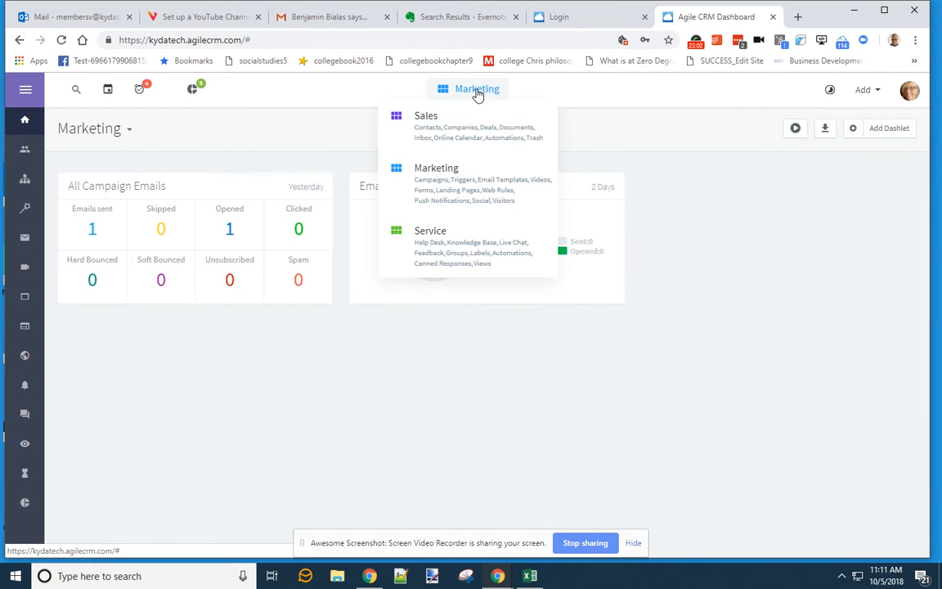
pyautogui.click(448, 244)
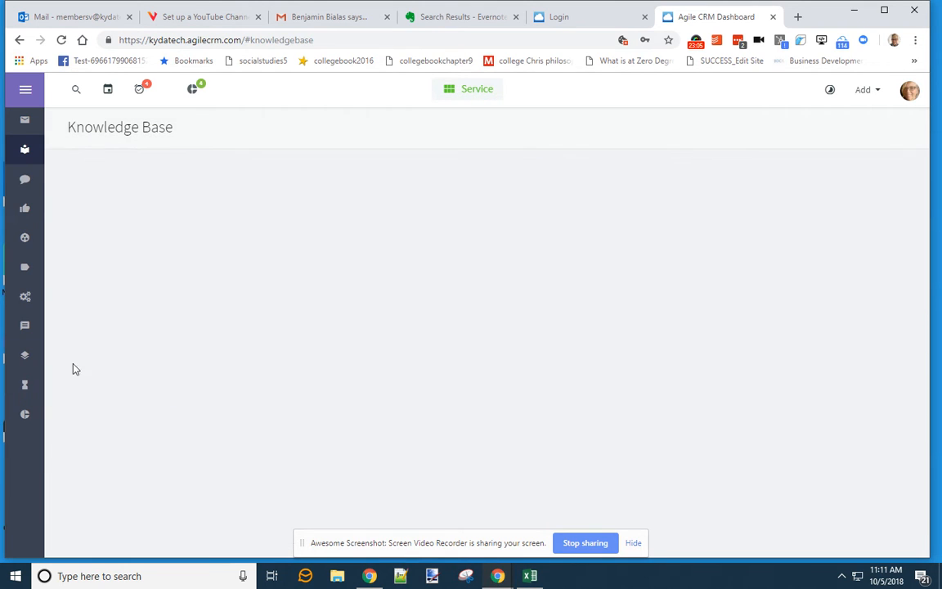
pyautogui.click(26, 121)
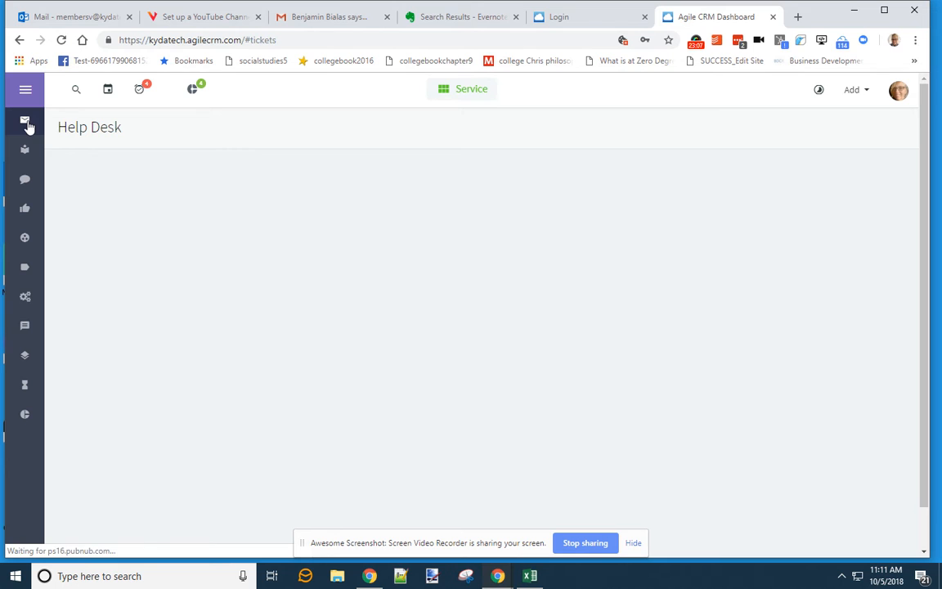
pyautogui.click(26, 388)
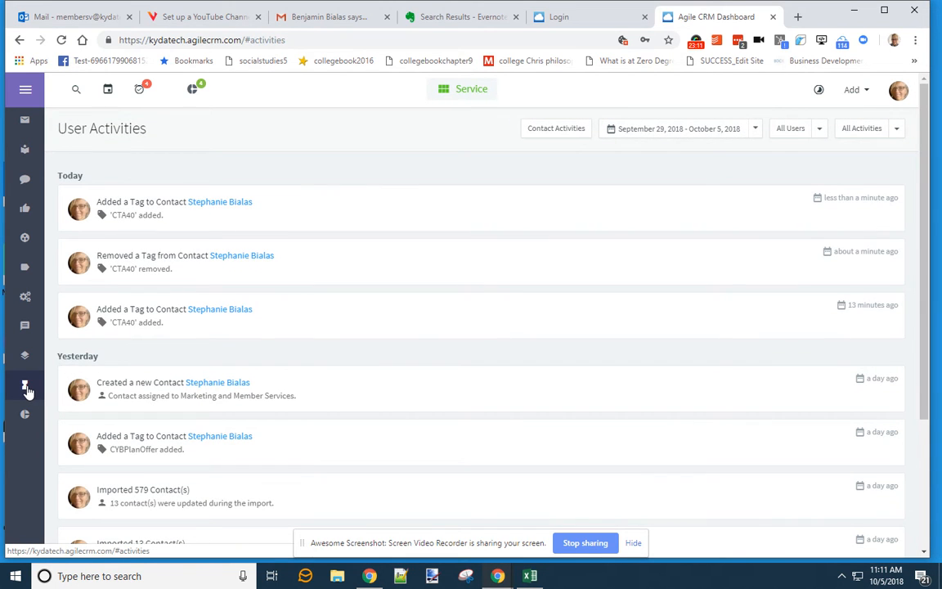
pyautogui.click(472, 90)
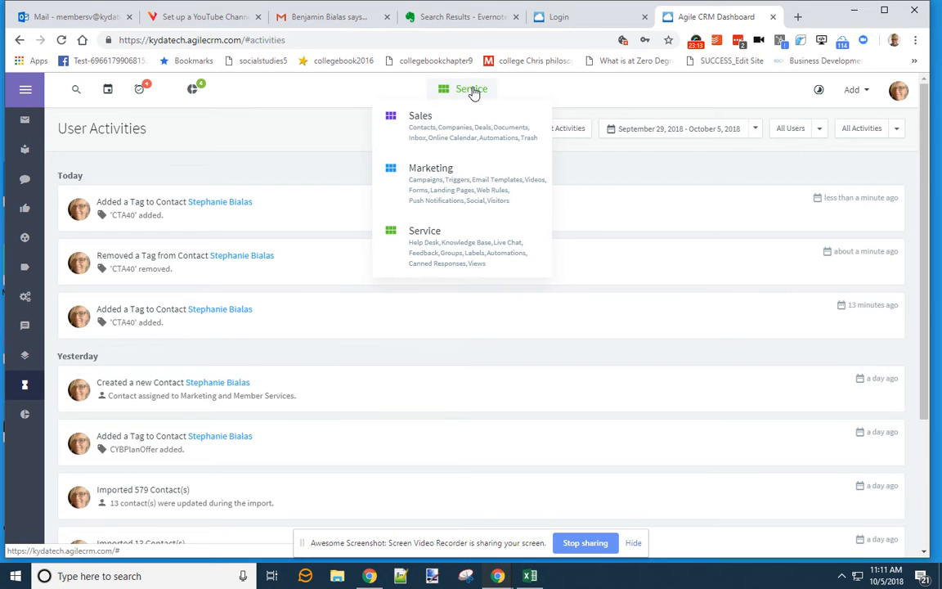
pyautogui.click(456, 178)
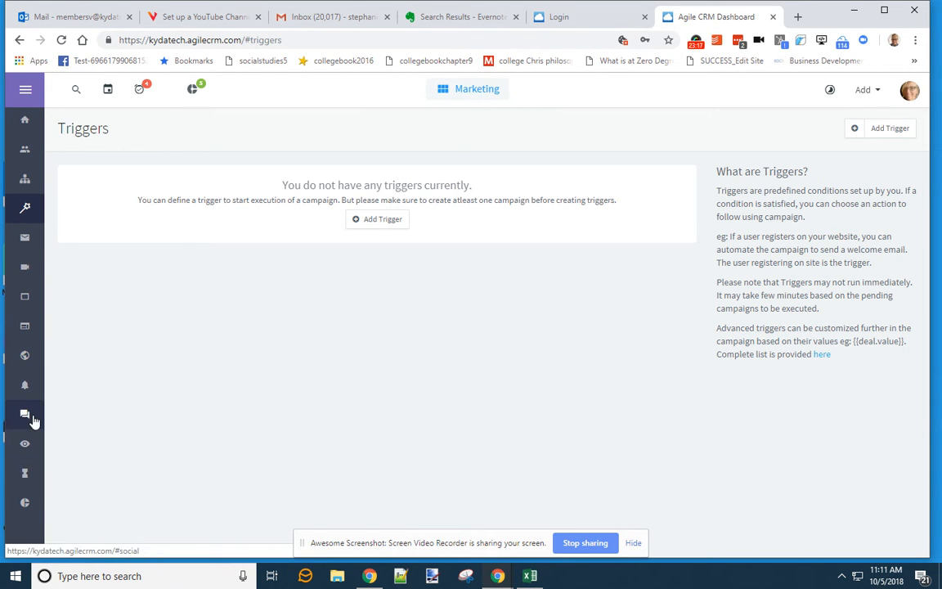
pyautogui.click(474, 96)
pyautogui.click(470, 121)
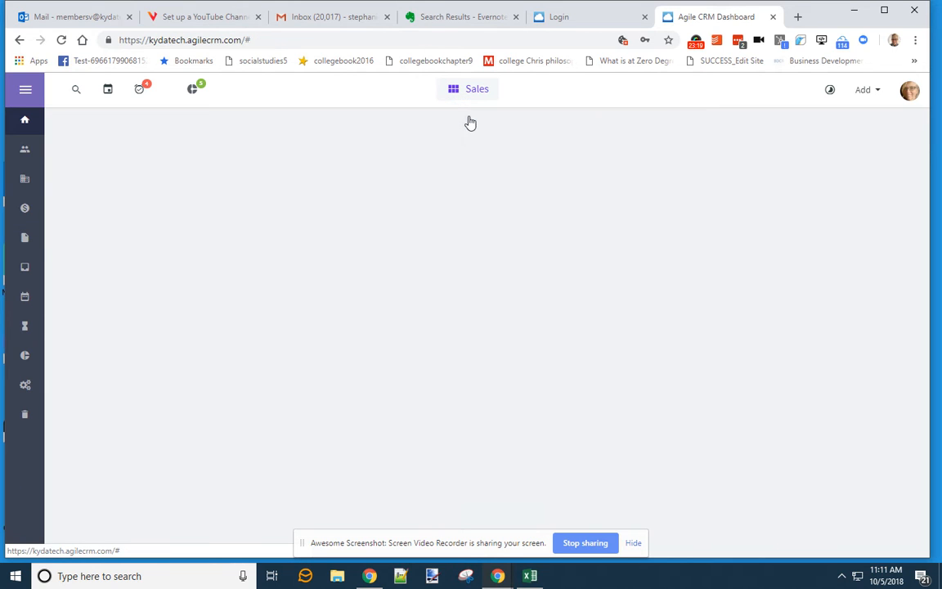
pyautogui.click(28, 390)
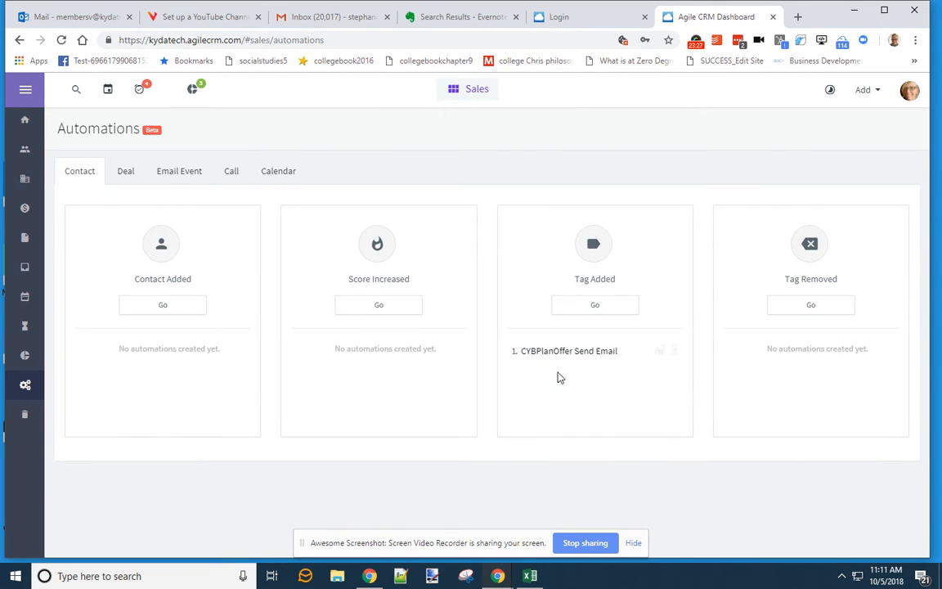
# - Create a Tag Added automation, prefix the pasted name with 'CTA40 -', and set trigger tag CTA40
pyautogui.moveTo(570, 350)
pyautogui.click(595, 306)
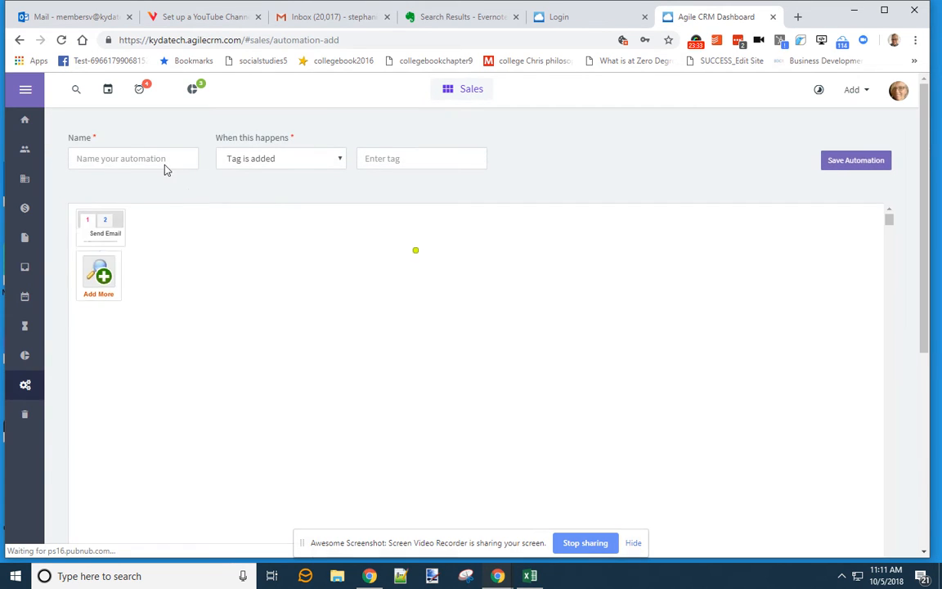
pyautogui.click(159, 157)
pyautogui.write('Recent connection Video Intro')
pyautogui.press('Home')
pyautogui.write('CTA40 -')
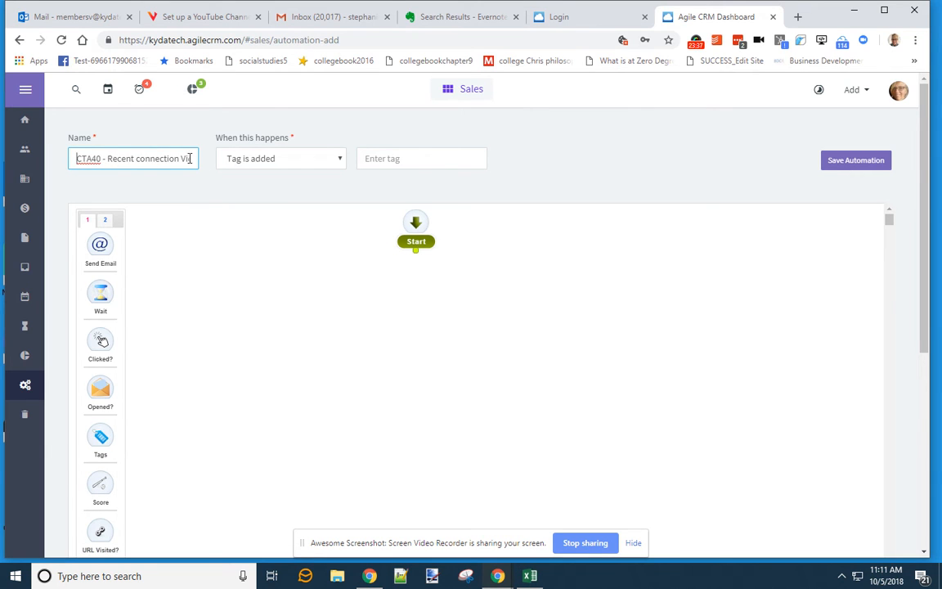
pyautogui.click(362, 158)
pyautogui.write('CT')
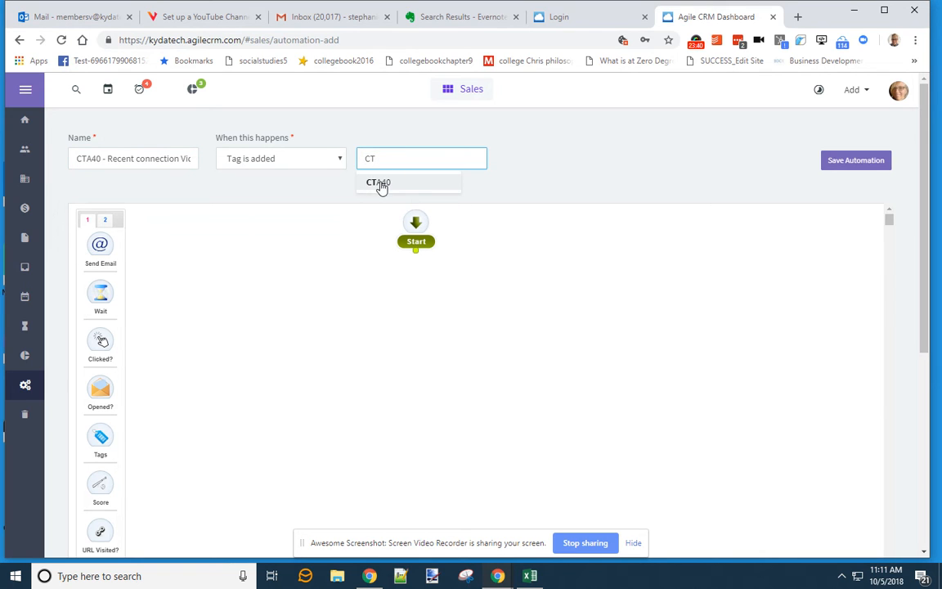
pyautogui.click(380, 184)
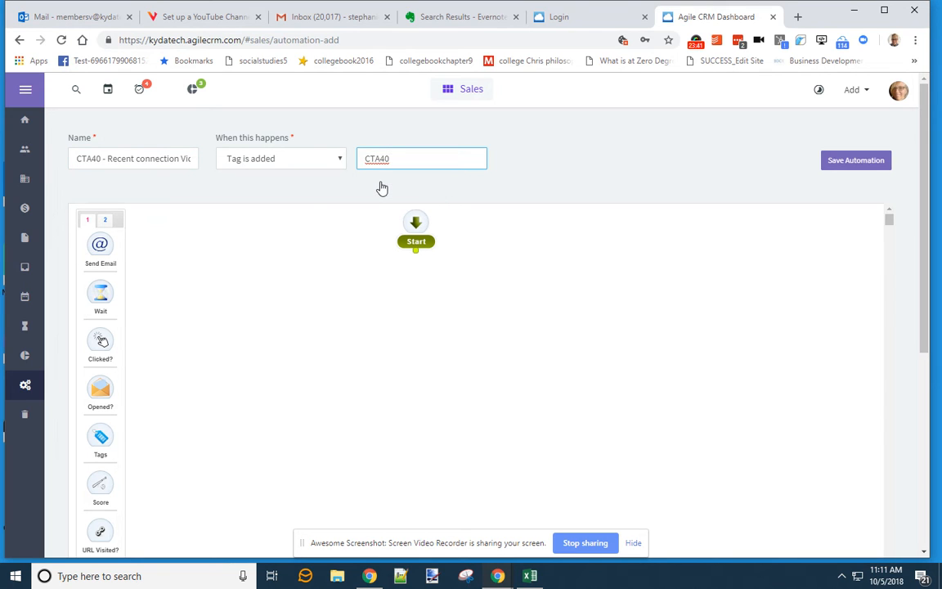
# - Add a Send Email step with subject 'Lets connect Further', the CTA40 New Connects template, and Yes & Push tracking
pyautogui.moveTo(100, 250); pyautogui.dragTo(414, 307)
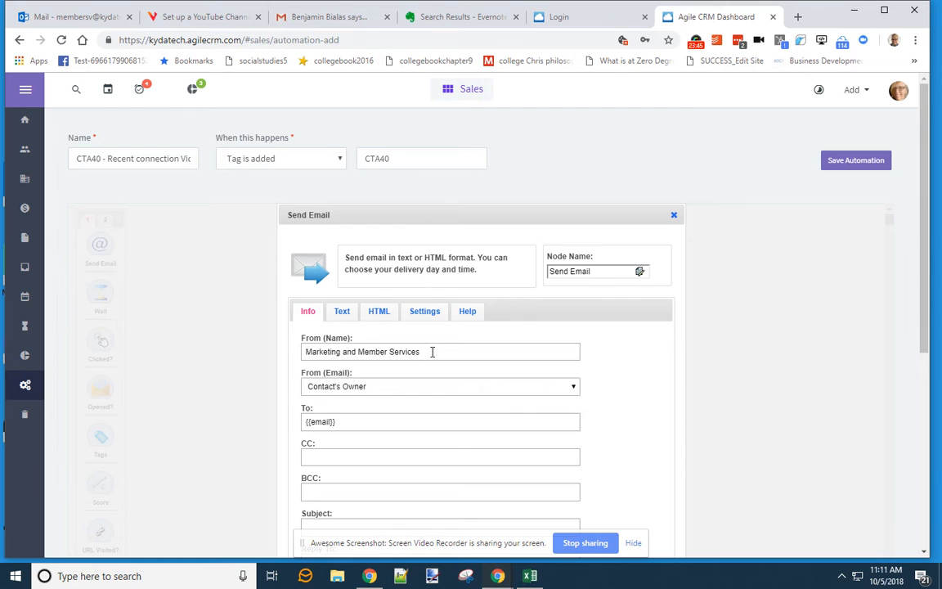
pyautogui.scroll(-3, 431, 352)
pyautogui.click(371, 396)
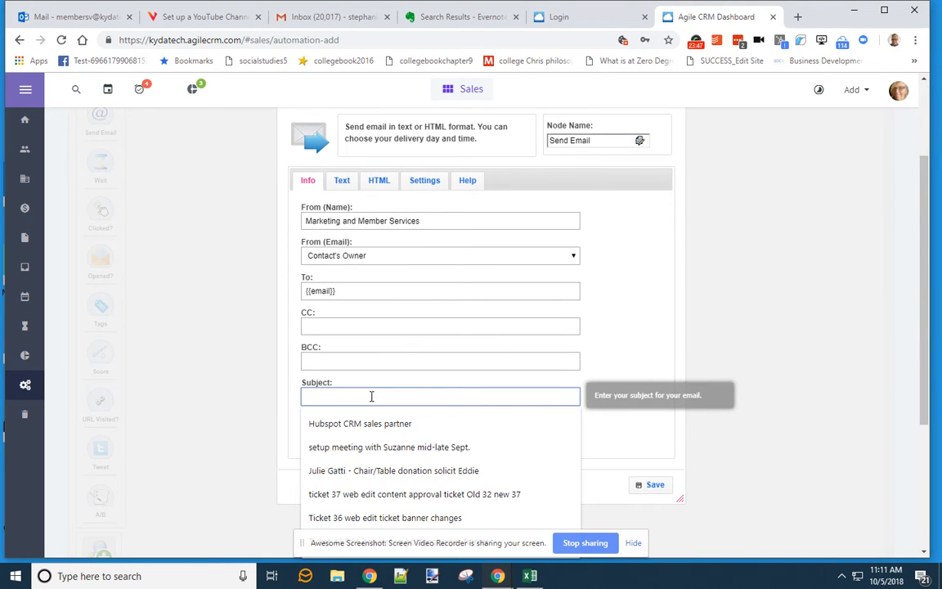
pyautogui.write('Lets')
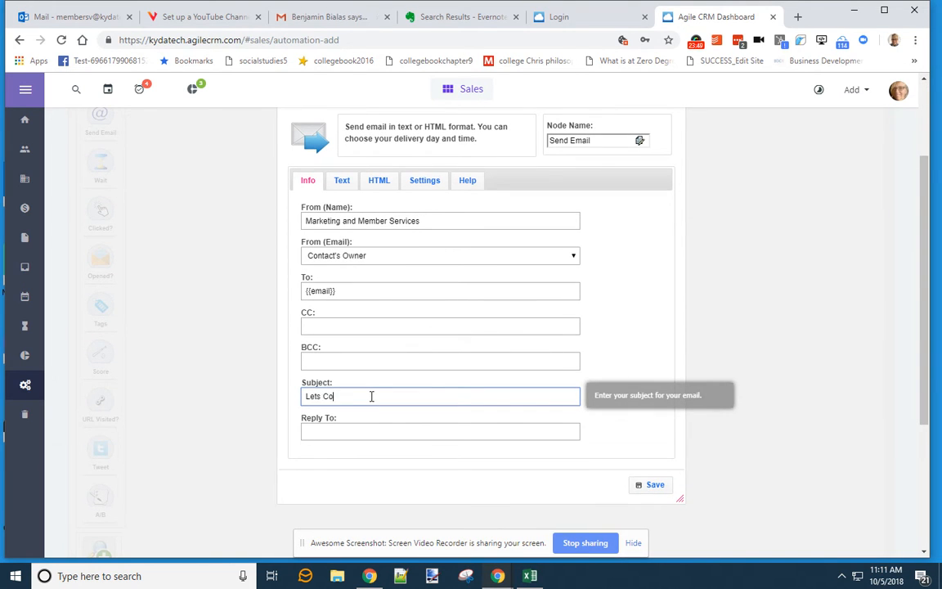
pyautogui.write(' connect')
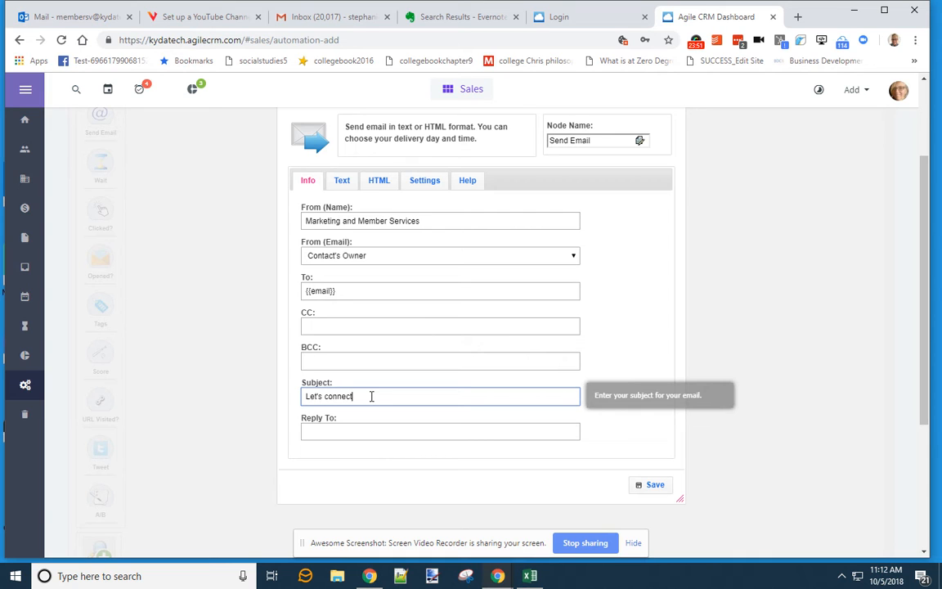
pyautogui.write(' Further')
pyautogui.click(342, 182)
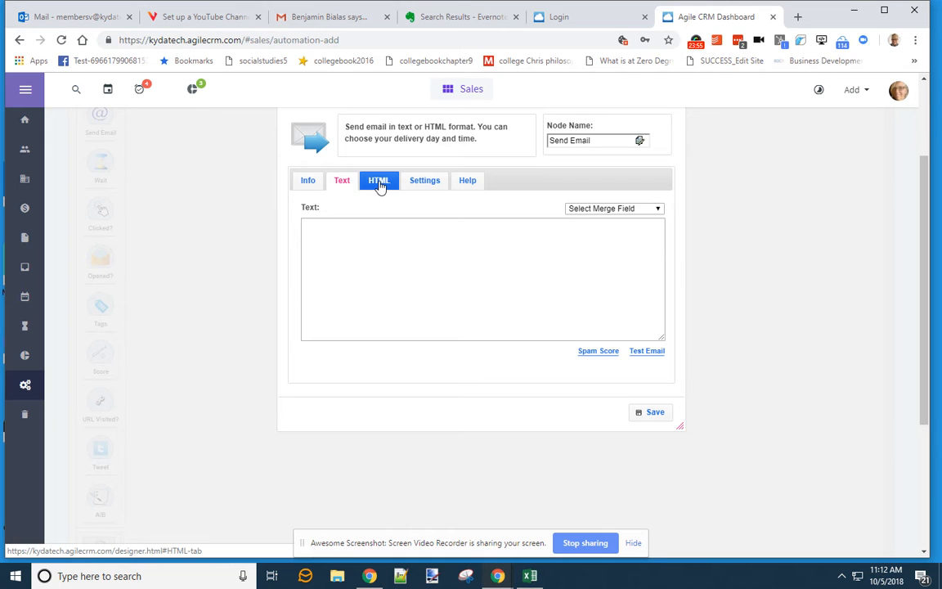
pyautogui.click(378, 182)
pyautogui.click(376, 211)
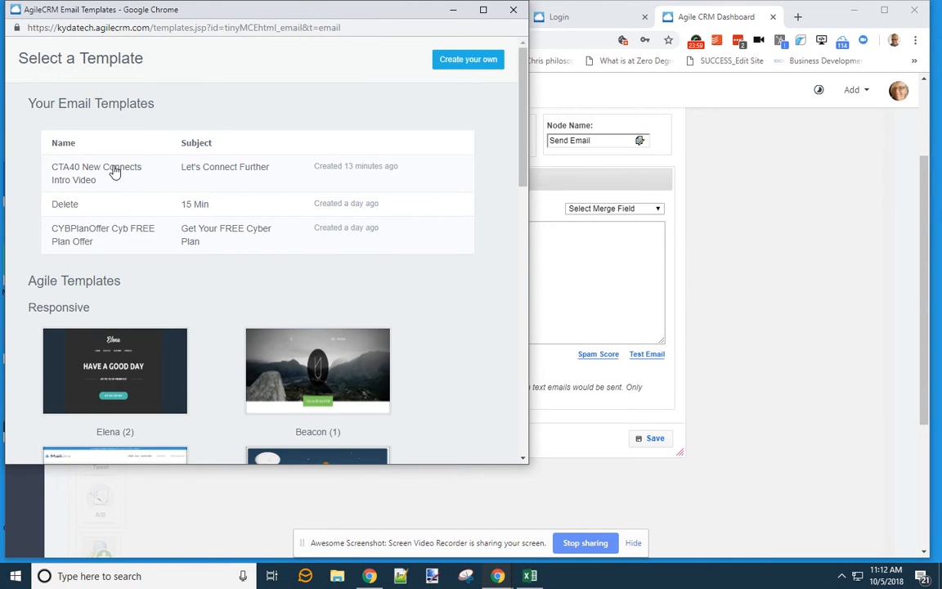
pyautogui.click(115, 172)
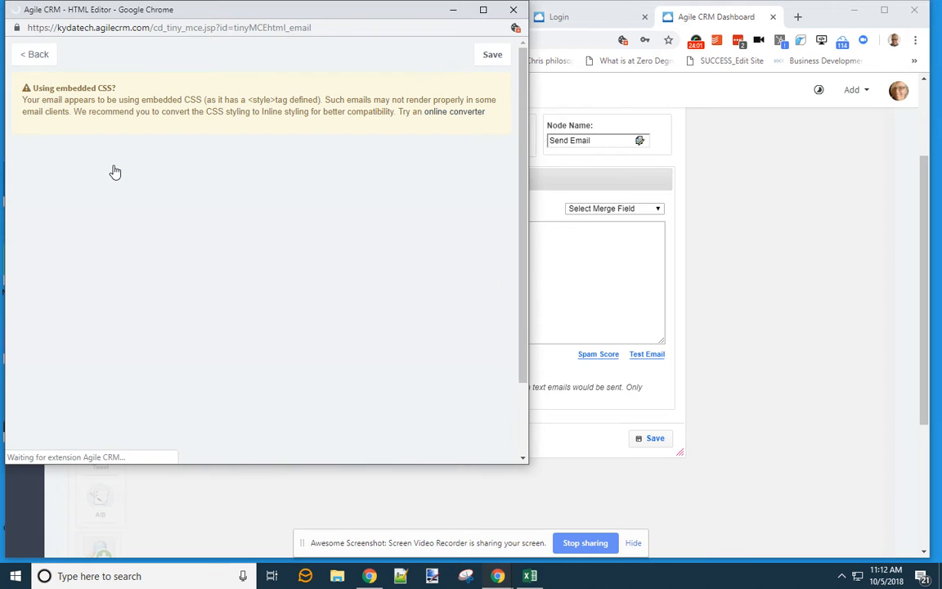
pyautogui.click(494, 55)
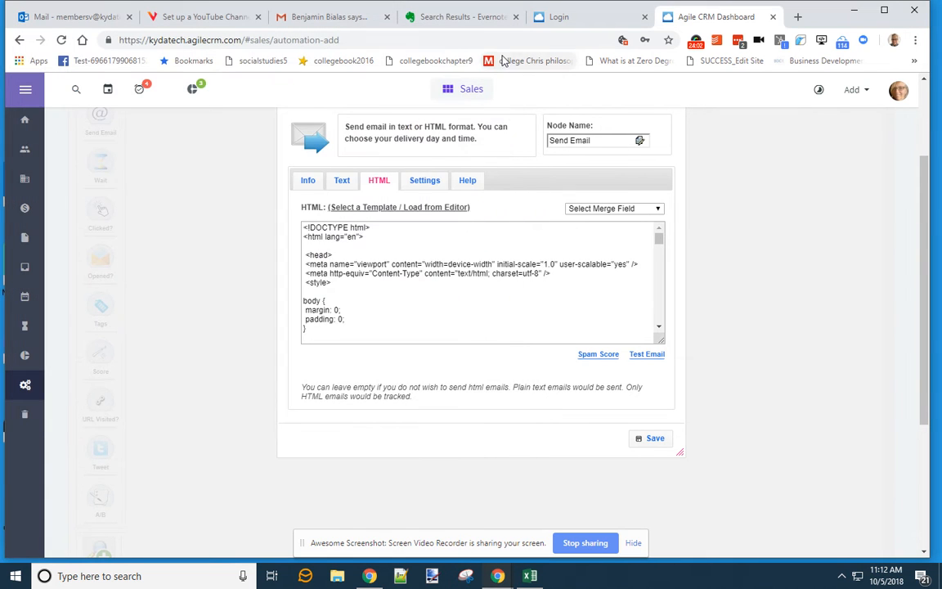
pyautogui.click(423, 183)
pyautogui.click(327, 245)
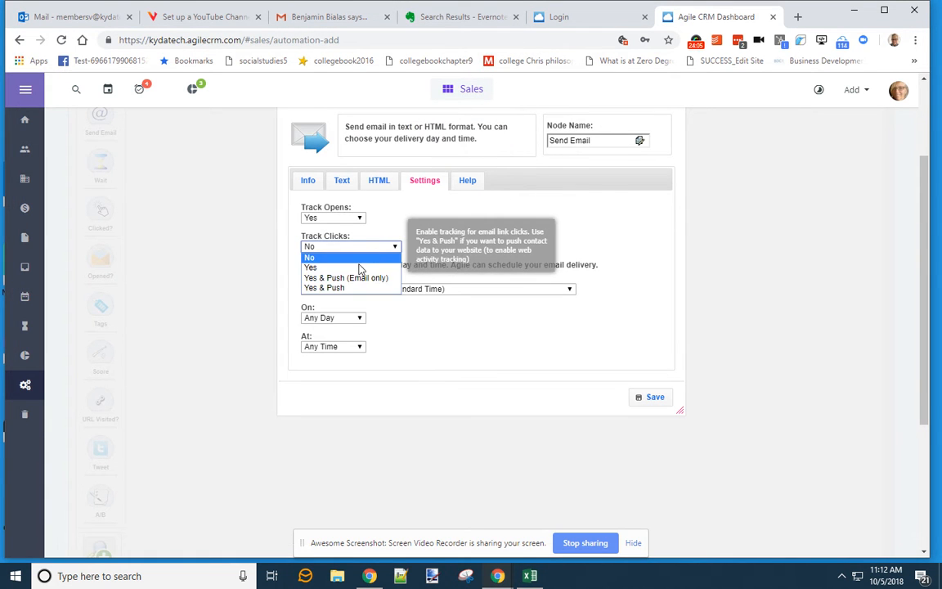
pyautogui.click(350, 279)
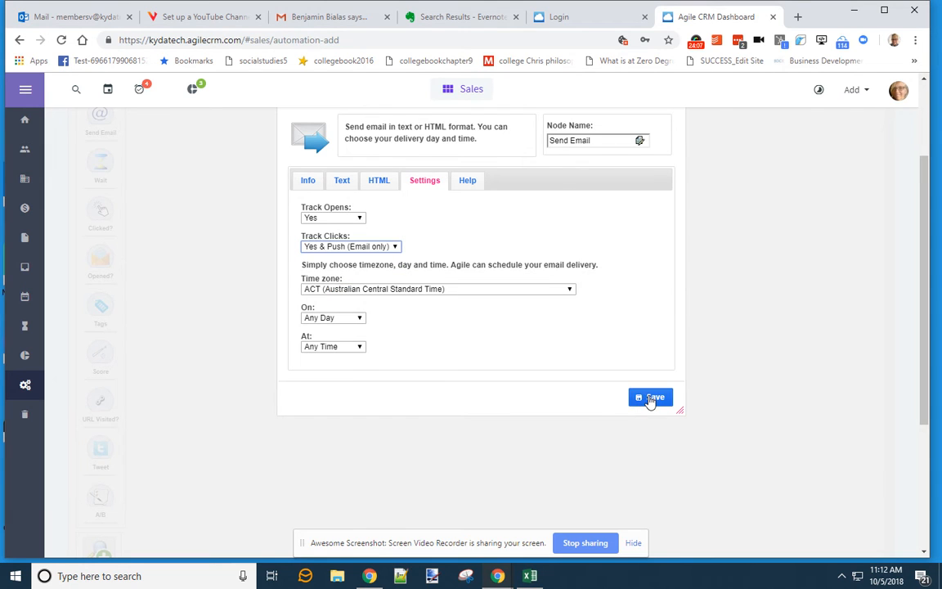
pyautogui.click(649, 398)
# - Connect Start to the Send Email step and save the automation
pyautogui.moveTo(230, 215); pyautogui.dragTo(418, 190)
pyautogui.moveTo(417, 119); pyautogui.dragTo(418, 183)
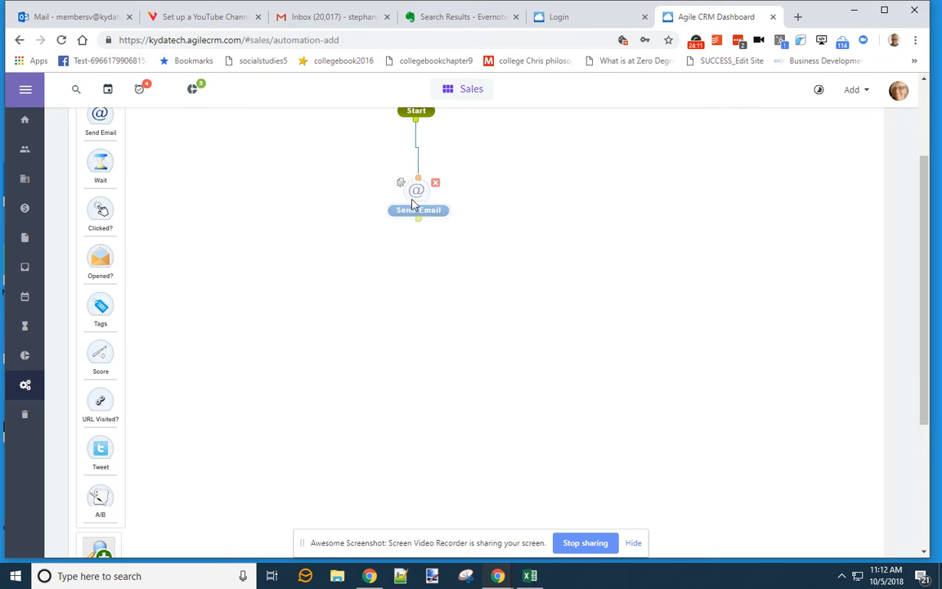
pyautogui.scroll(2, 630, 288)
pyautogui.scroll(-3, 645, 294)
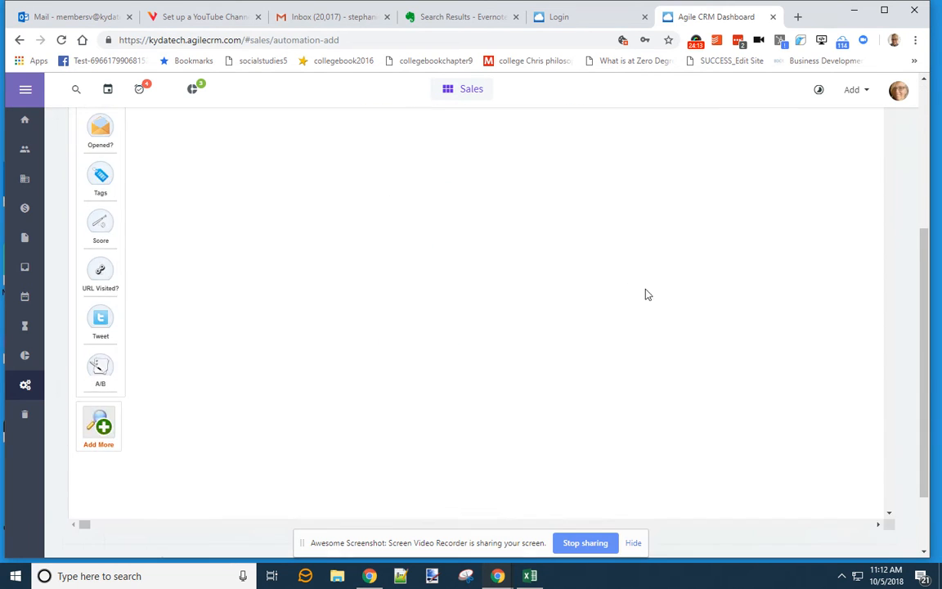
pyautogui.scroll(3, 646, 290)
pyautogui.click(856, 163)
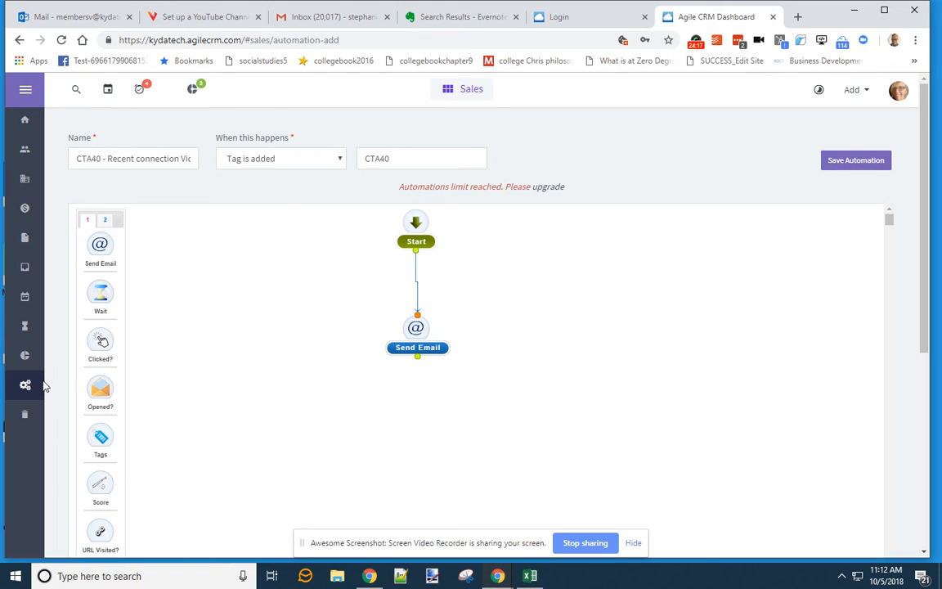
# - Retry saving the automation, read the automation-limit warning, and return to the automations list
pyautogui.click(847, 161)
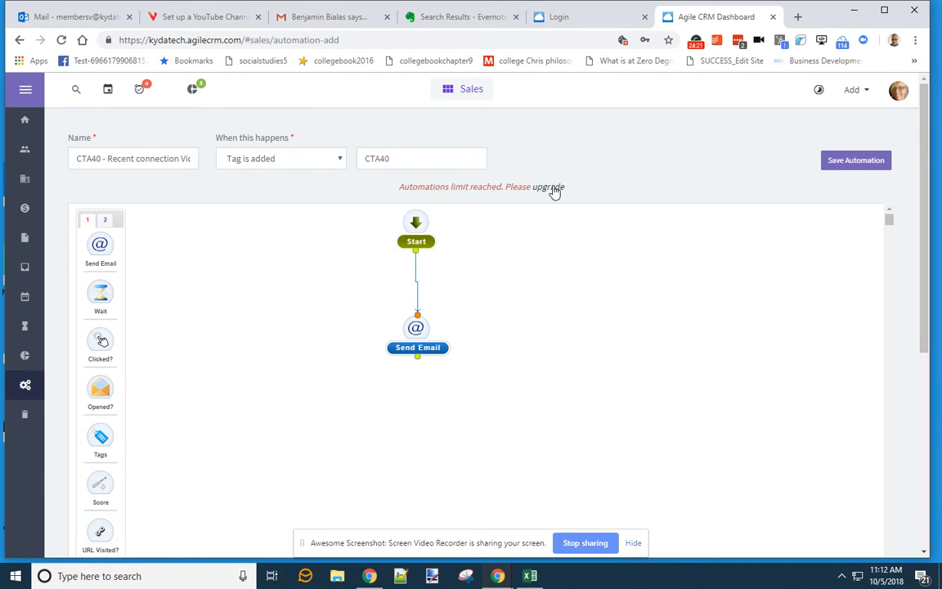
pyautogui.moveTo(399, 186); pyautogui.dragTo(528, 185)
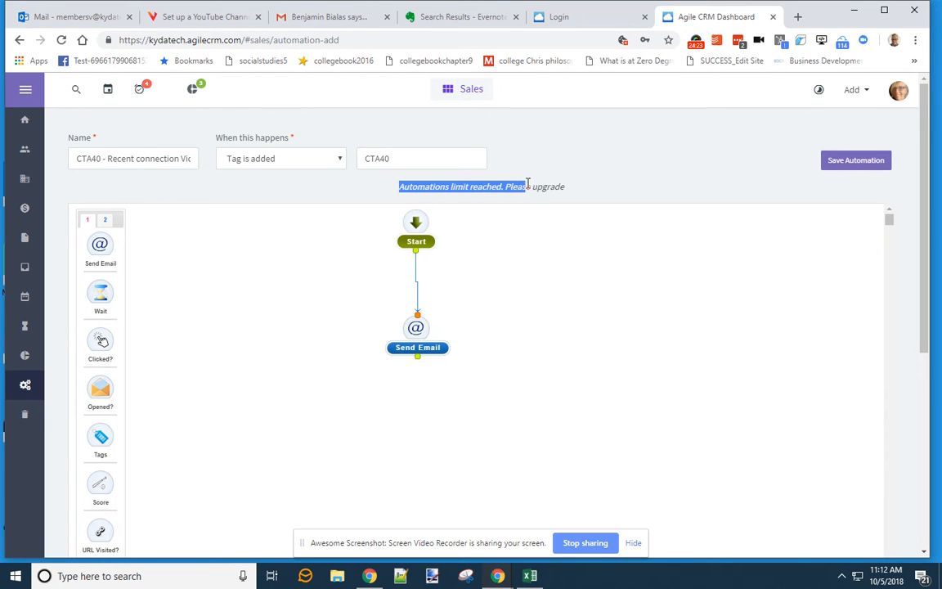
pyautogui.click(25, 385)
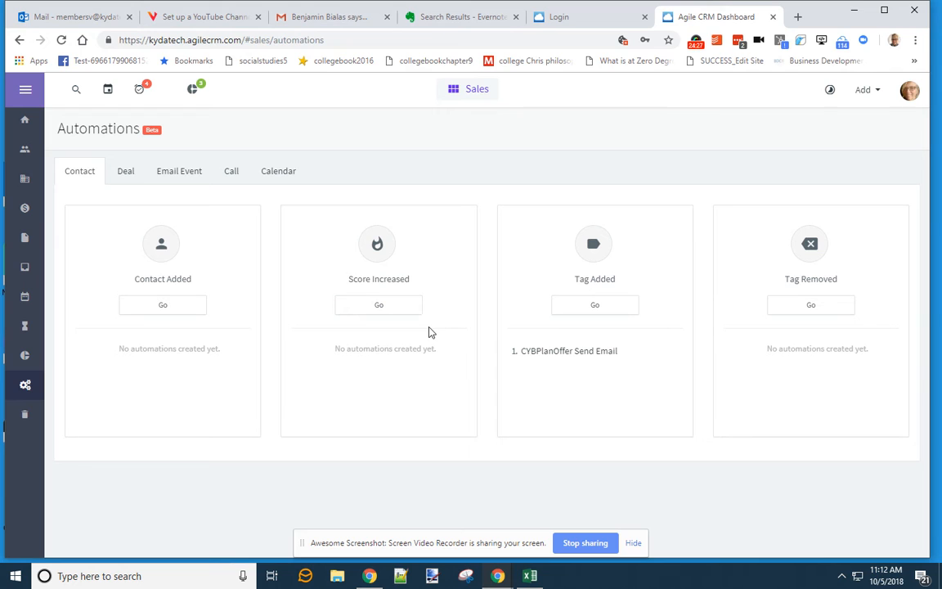
# - Check the Deal automation triggers, then search 'agile crm' in a new browser tab
pyautogui.moveTo(601, 358)
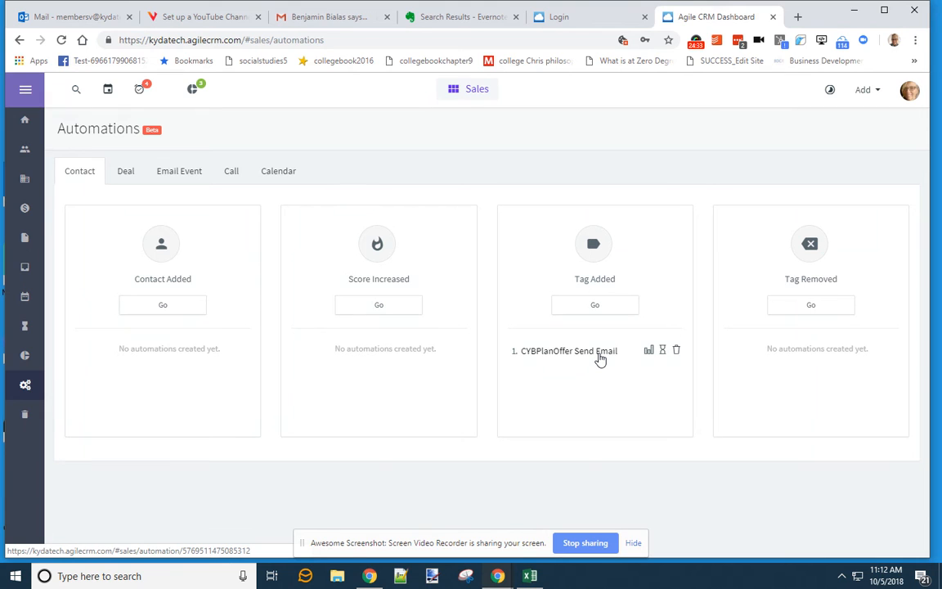
pyautogui.click(128, 175)
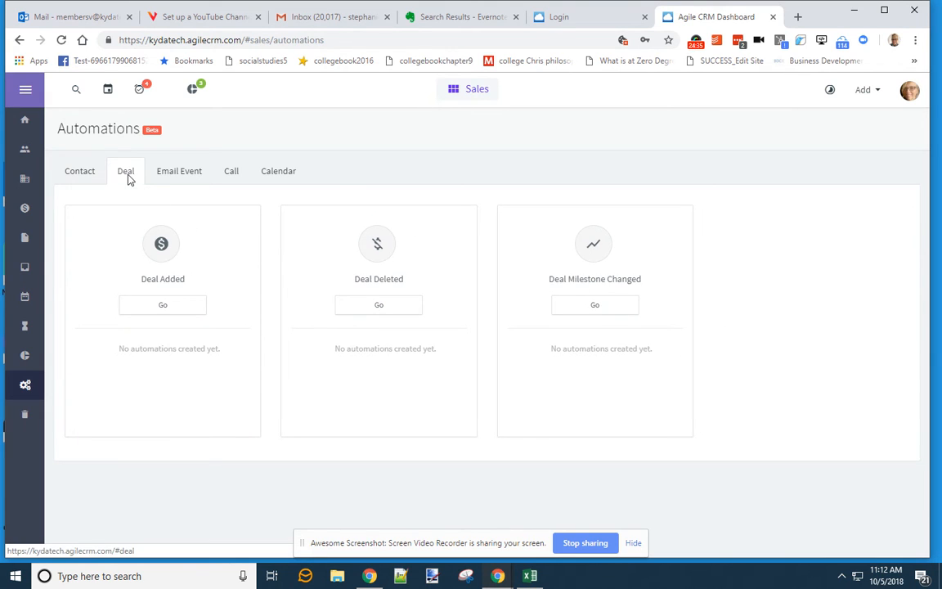
pyautogui.click(797, 16)
pyautogui.write('agi')
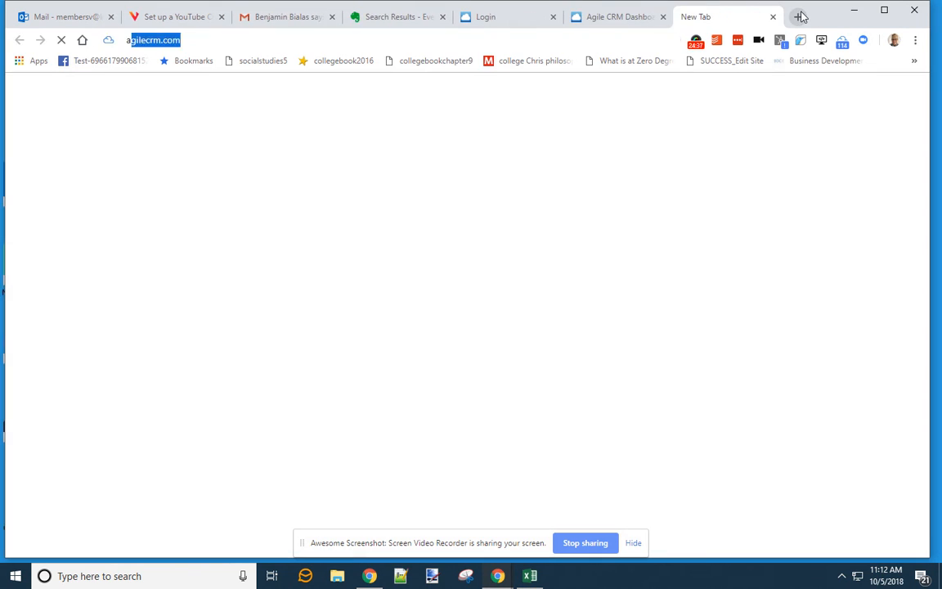
pyautogui.write('le crm')
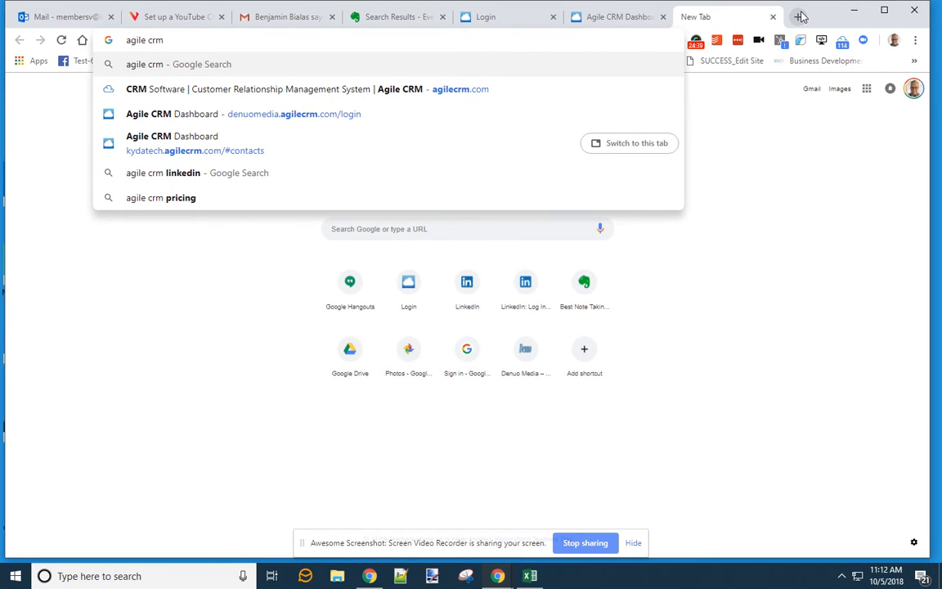
# - Open the Agile CRM pricing page from the search results and scroll through the plans
pyautogui.press('Return')
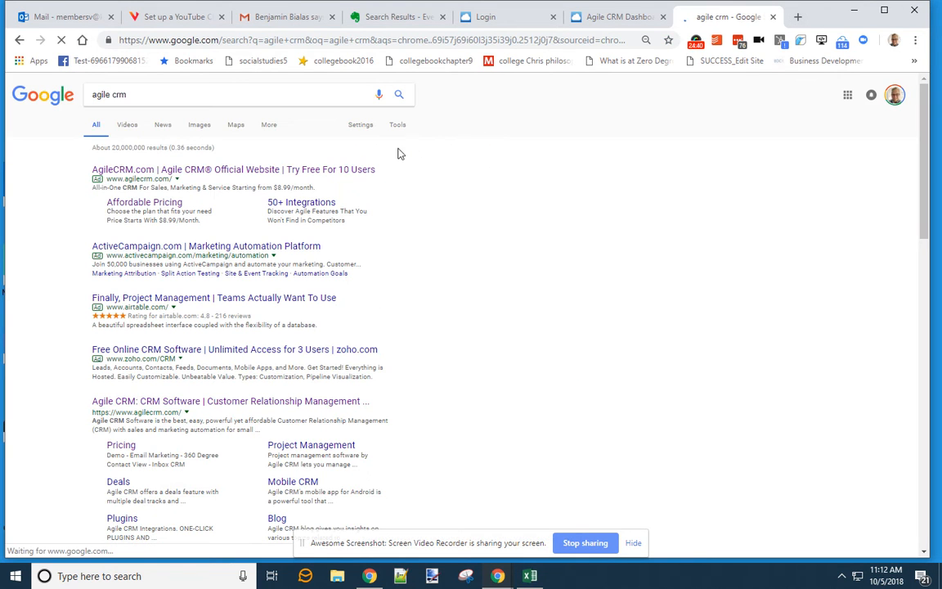
pyautogui.click(149, 206)
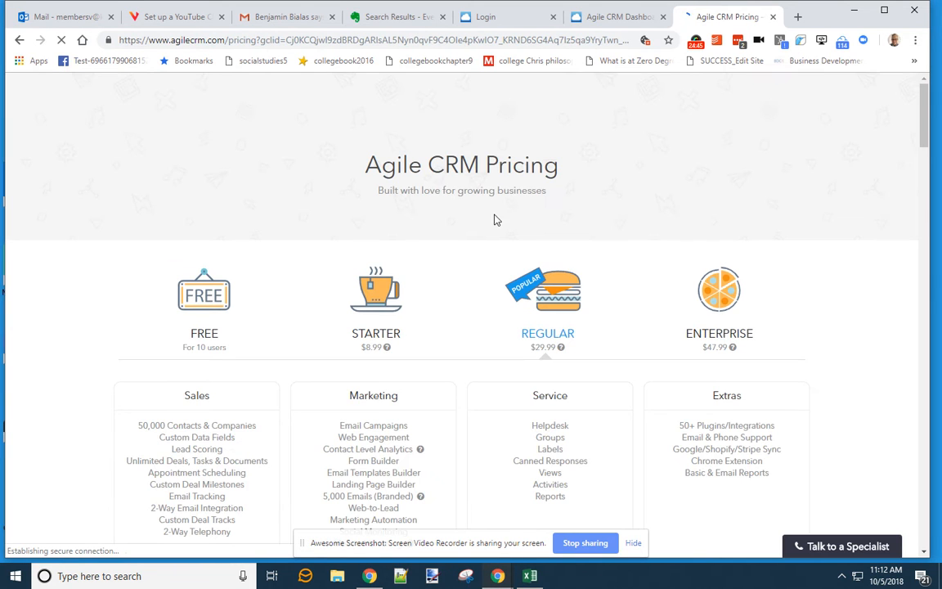
pyautogui.scroll(-3, 831, 283)
pyautogui.scroll(-3, 280, 319)
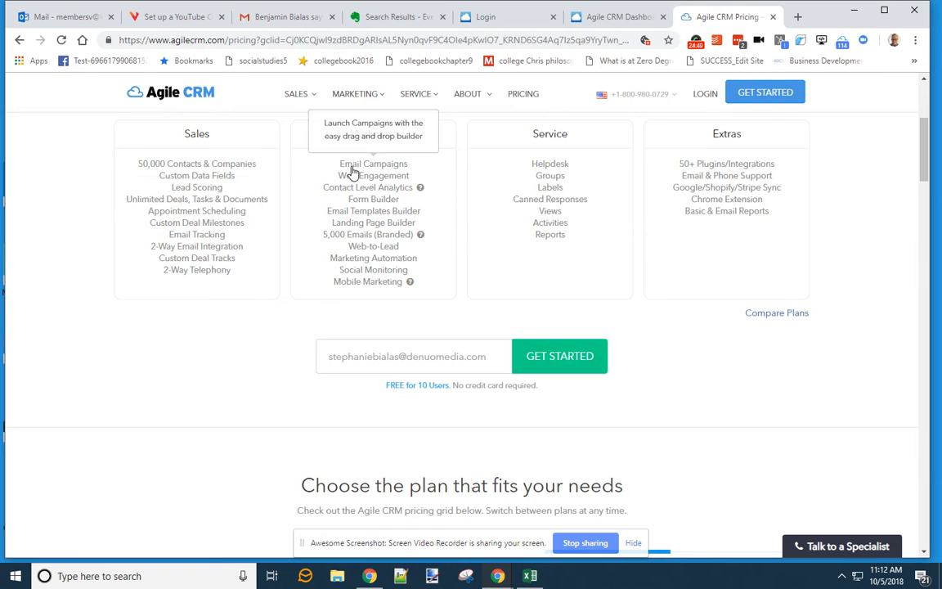
pyautogui.scroll(-6, 288, 242)
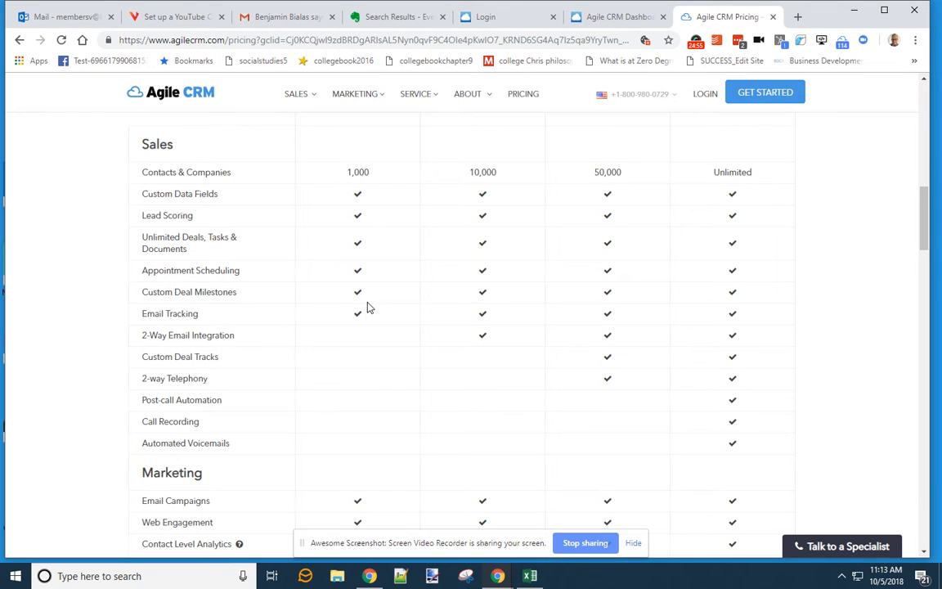
pyautogui.scroll(-2, 364, 353)
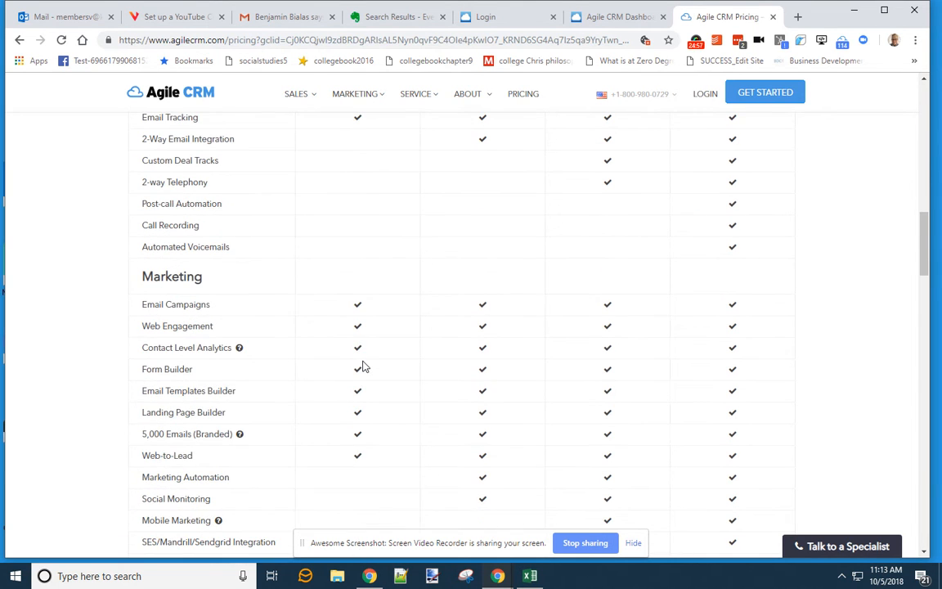
pyautogui.scroll(-2, 364, 368)
# - Find 'automation' on the pricing page to compare each plan's Automation Rules limits
pyautogui.hotkey('ctrl', 'f')
pyautogui.write('au')
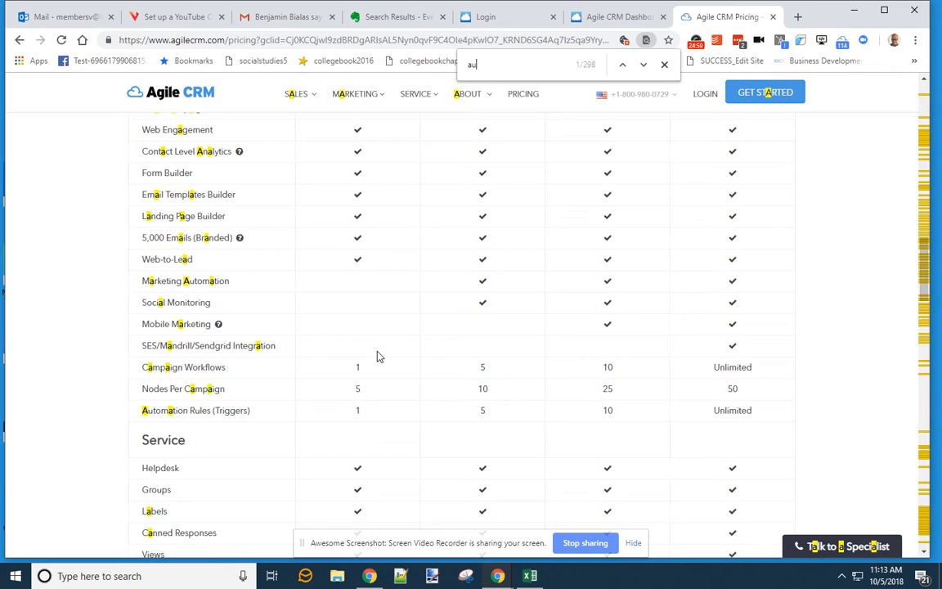
pyautogui.write('tomation')
pyautogui.press('Return')
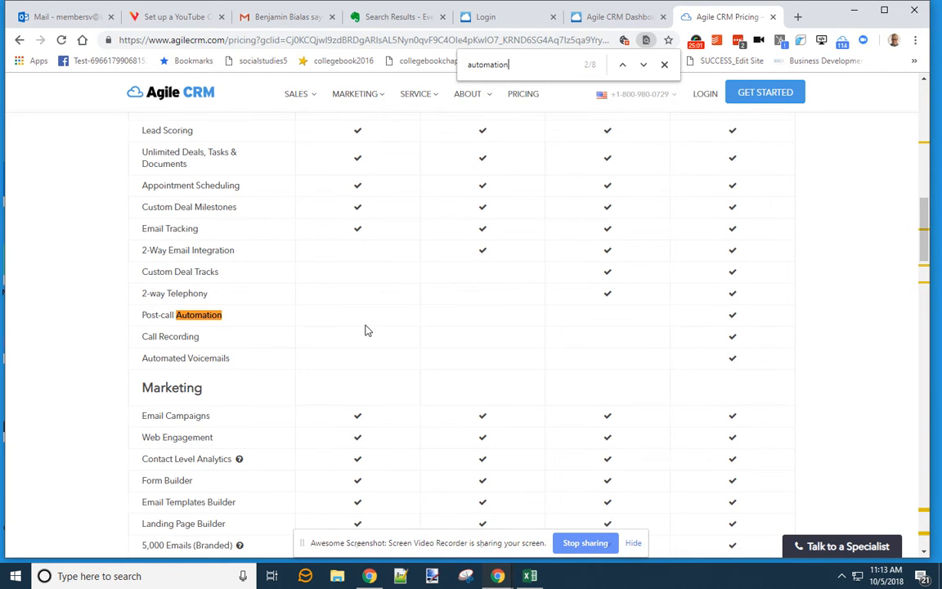
pyautogui.press('Return')
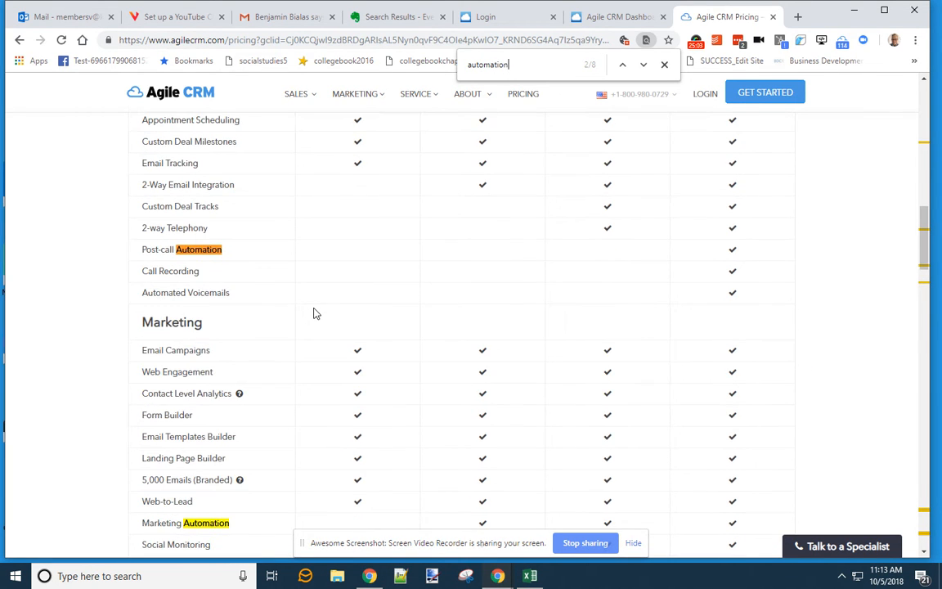
pyautogui.scroll(-2, 316, 313)
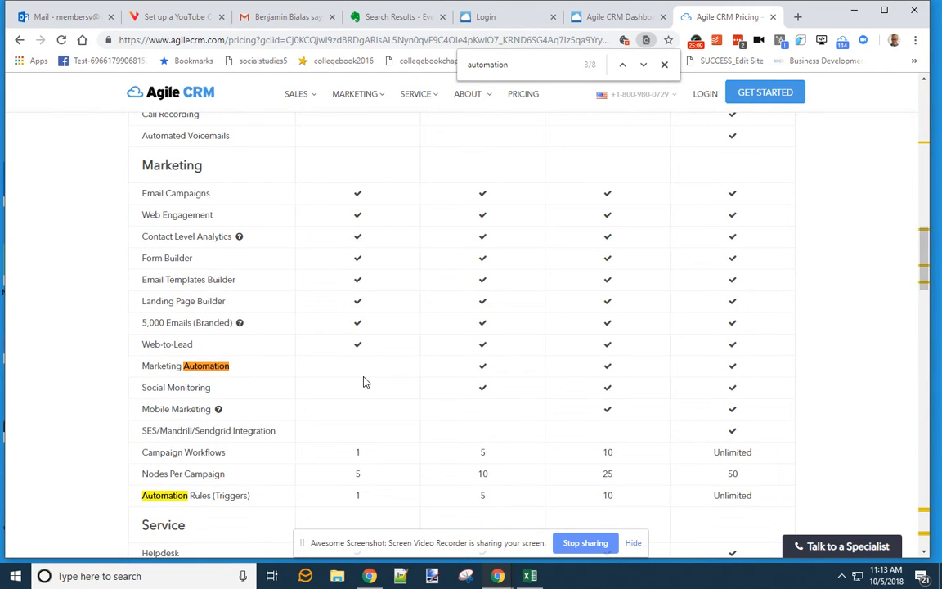
pyautogui.press('Return')
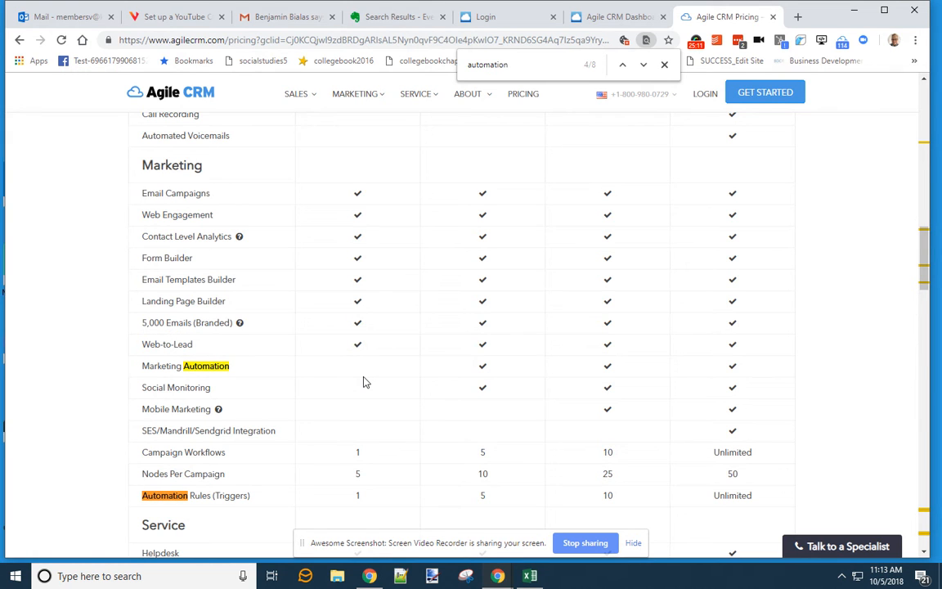
pyautogui.press('Return')
pyautogui.press('Return')
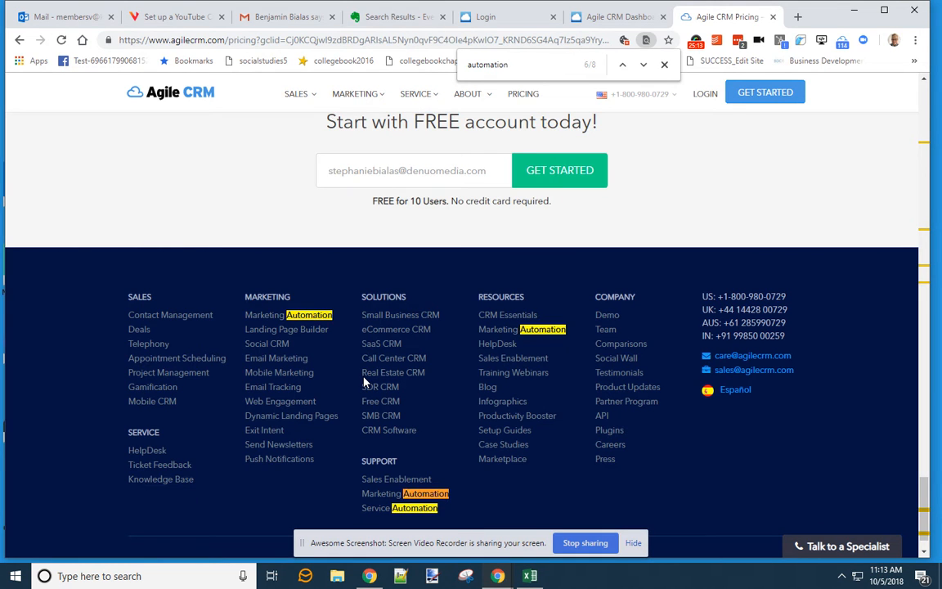
pyautogui.press('Return')
pyautogui.click(664, 64)
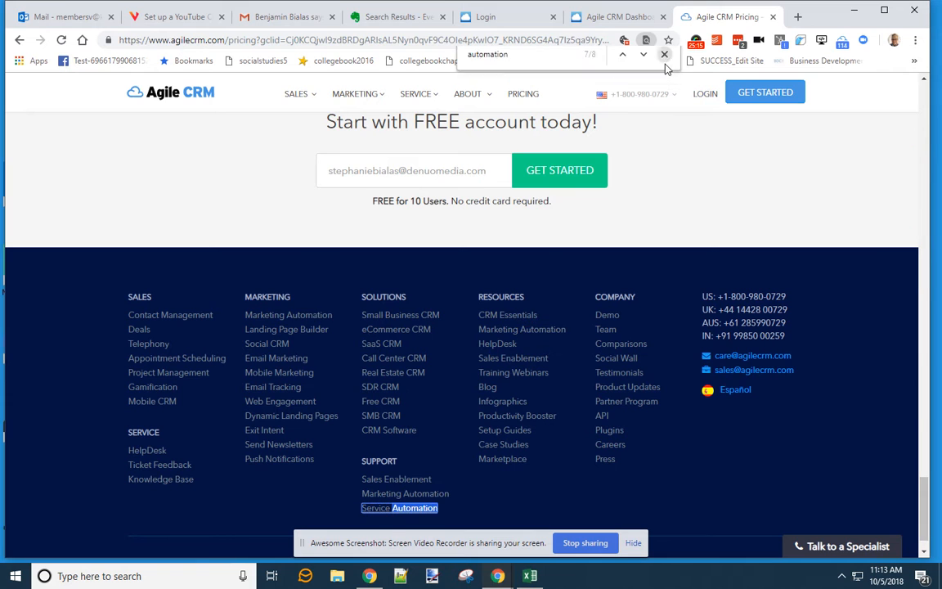
pyautogui.scroll(1, 740, 168)
pyautogui.scroll(3, 740, 168)
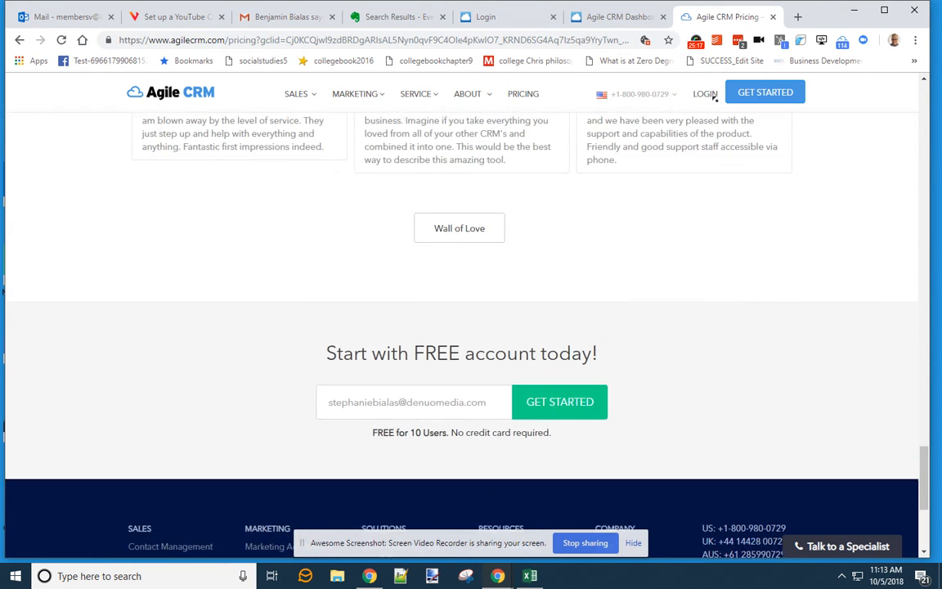
pyautogui.click(626, 17)
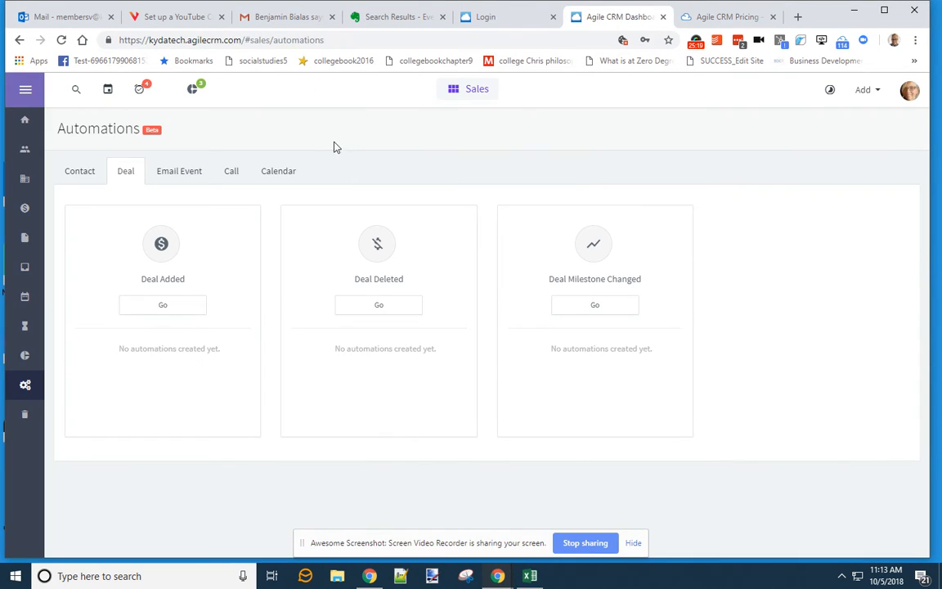
# - Show the Contacts list of 594 contacts, after briefly checking the sign-in tab
pyautogui.click(24, 150)
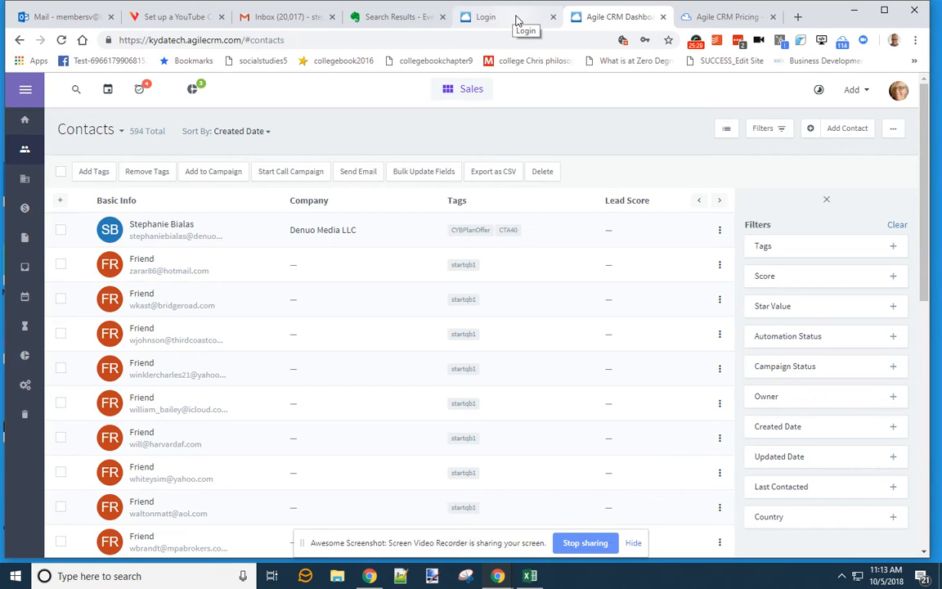
pyautogui.click(498, 17)
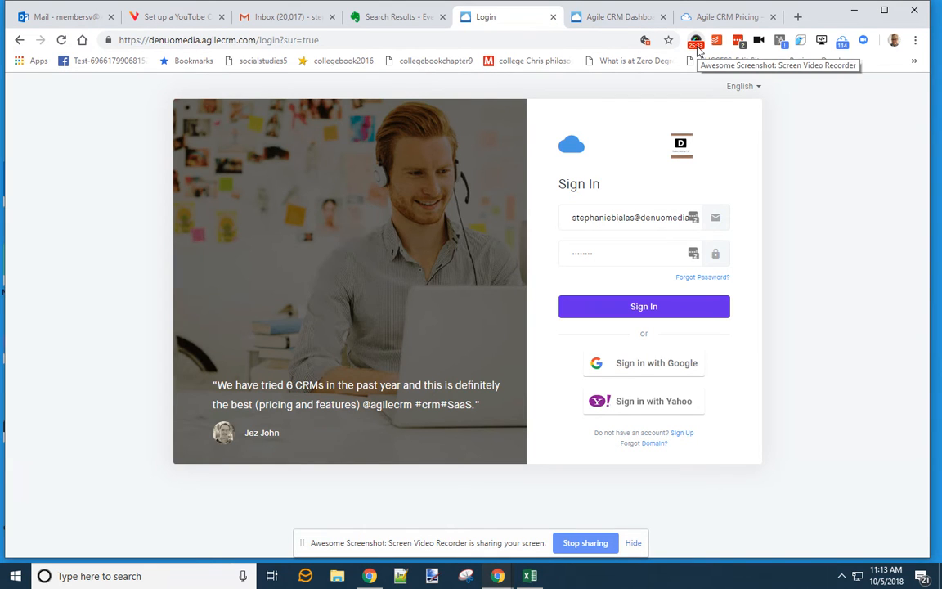
pyautogui.click(696, 40)
pyautogui.click(593, 99)
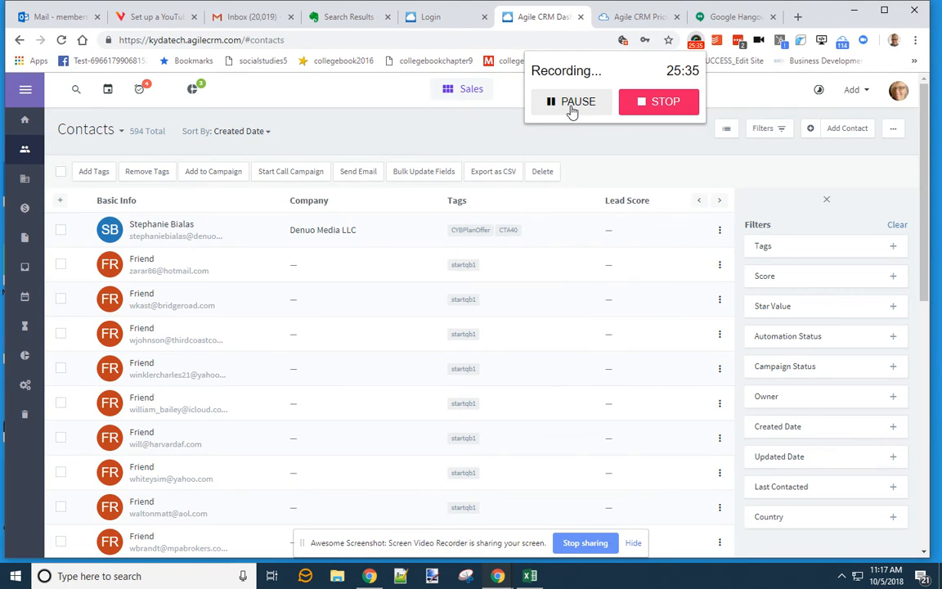
pyautogui.click(638, 16)
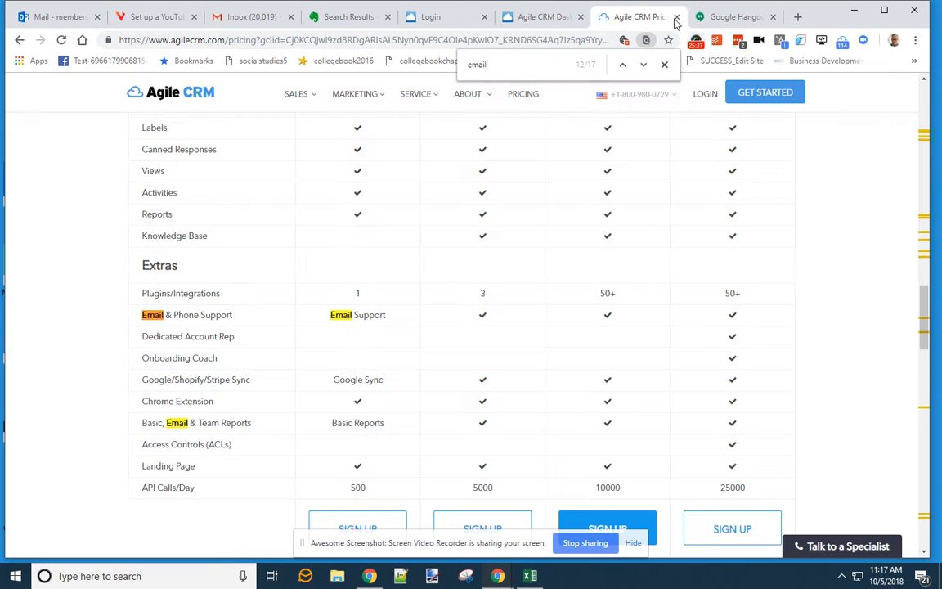
pyautogui.scroll(9, 336, 301)
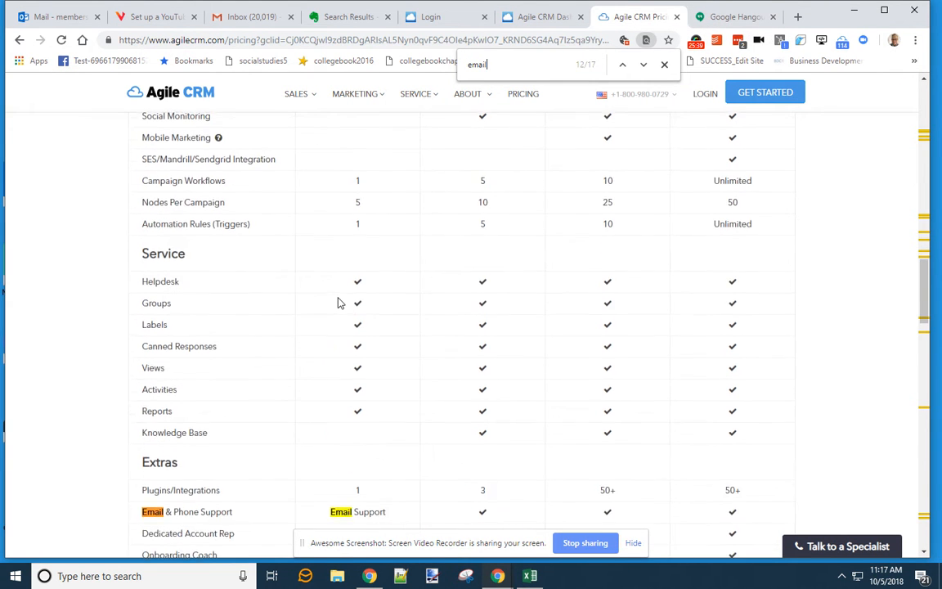
pyautogui.scroll(5, 437, 220)
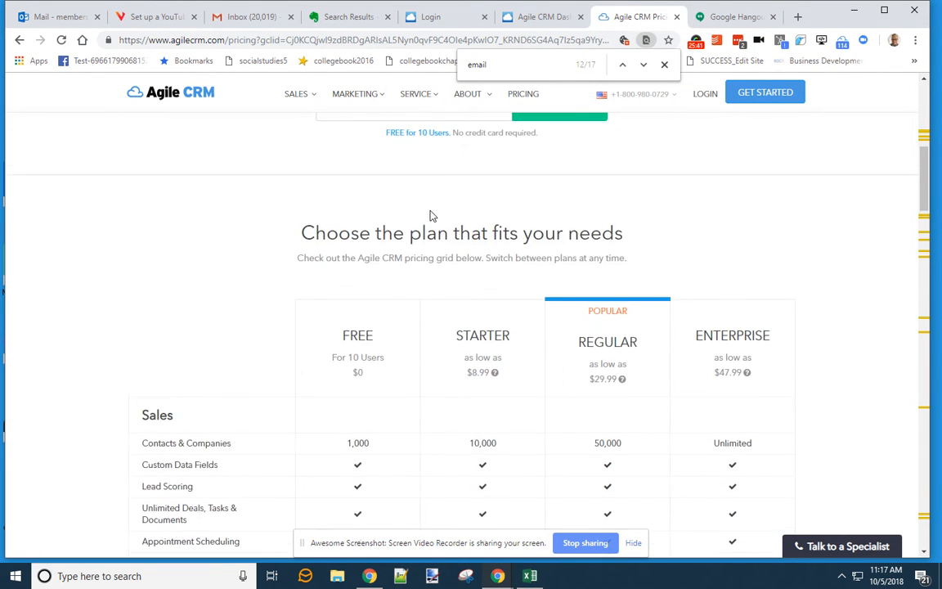
pyautogui.scroll(-2, 430, 200)
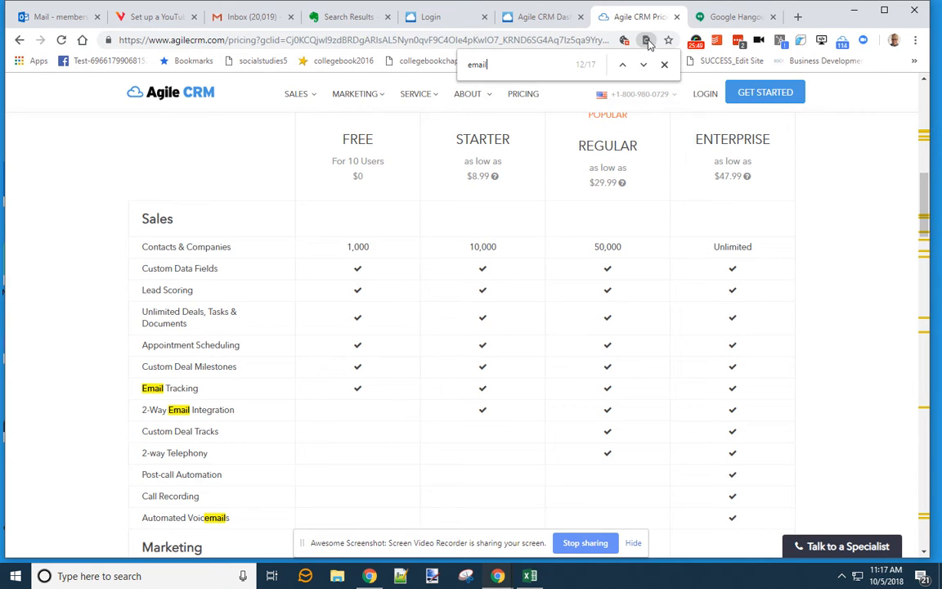
pyautogui.click(664, 64)
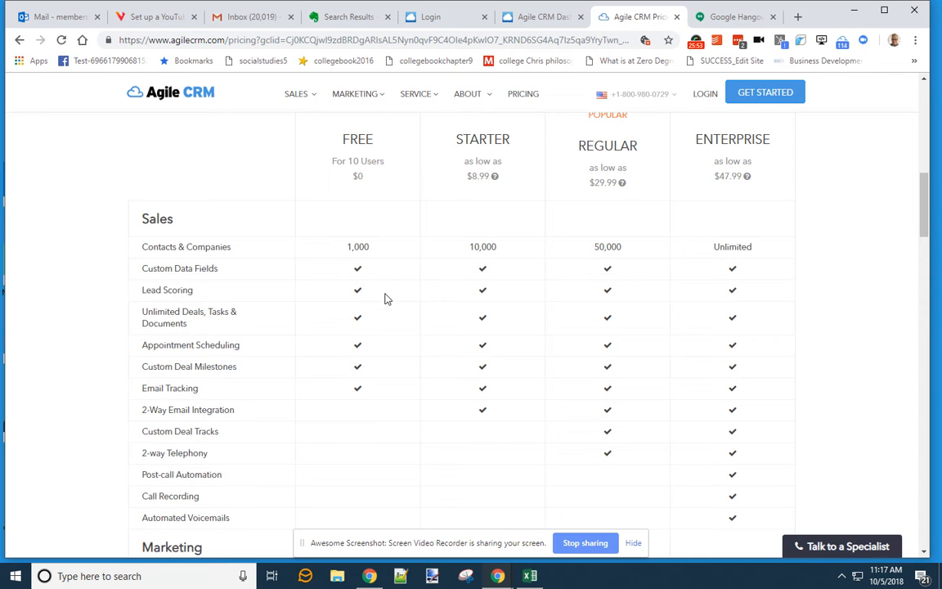
pyautogui.scroll(-4, 386, 296)
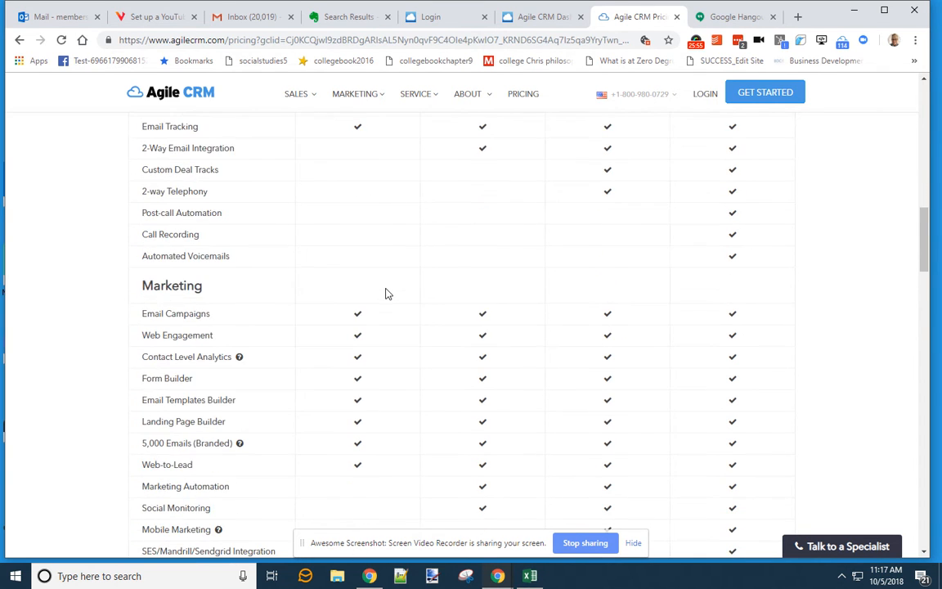
pyautogui.scroll(-2, 386, 293)
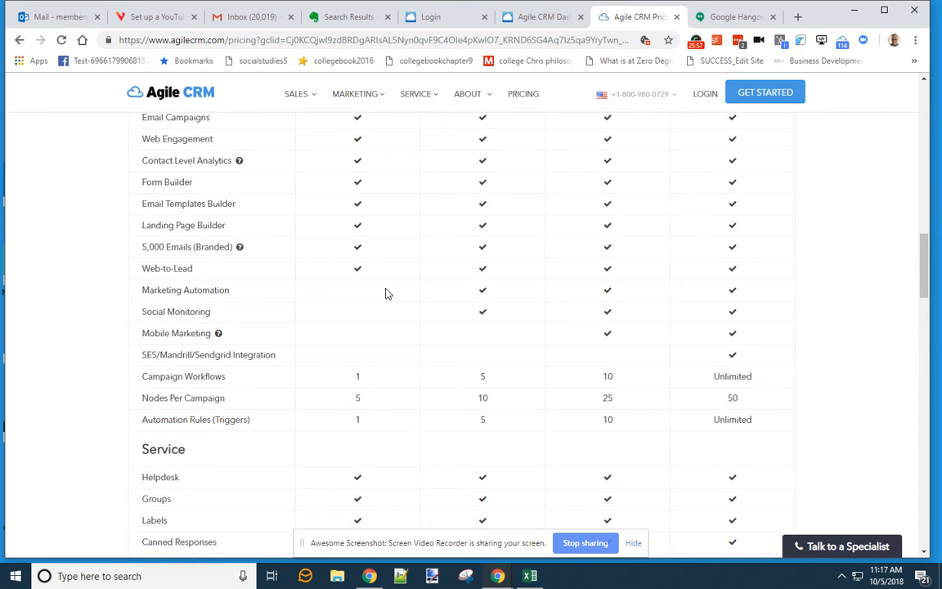
pyautogui.scroll(4, 387, 295)
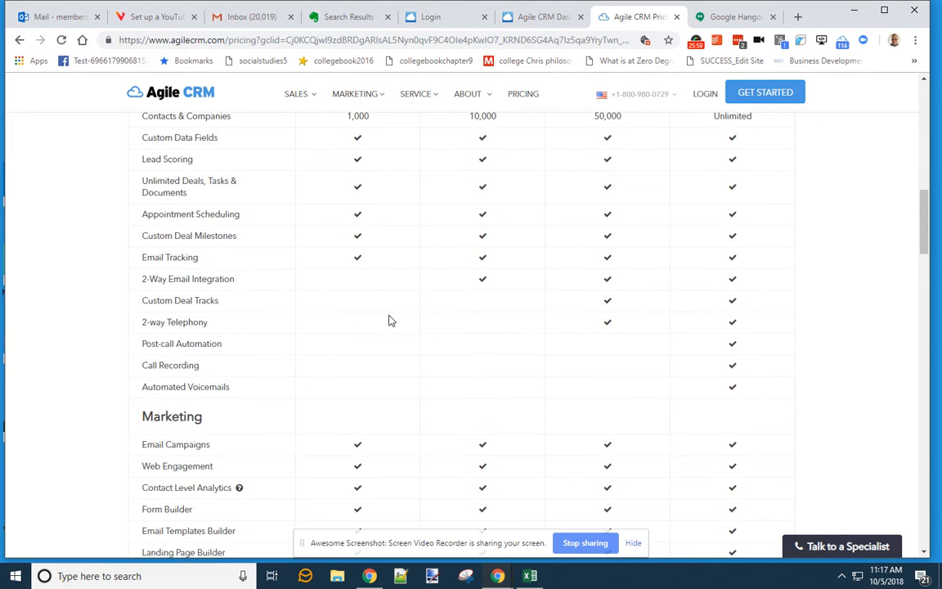
pyautogui.scroll(2, 389, 321)
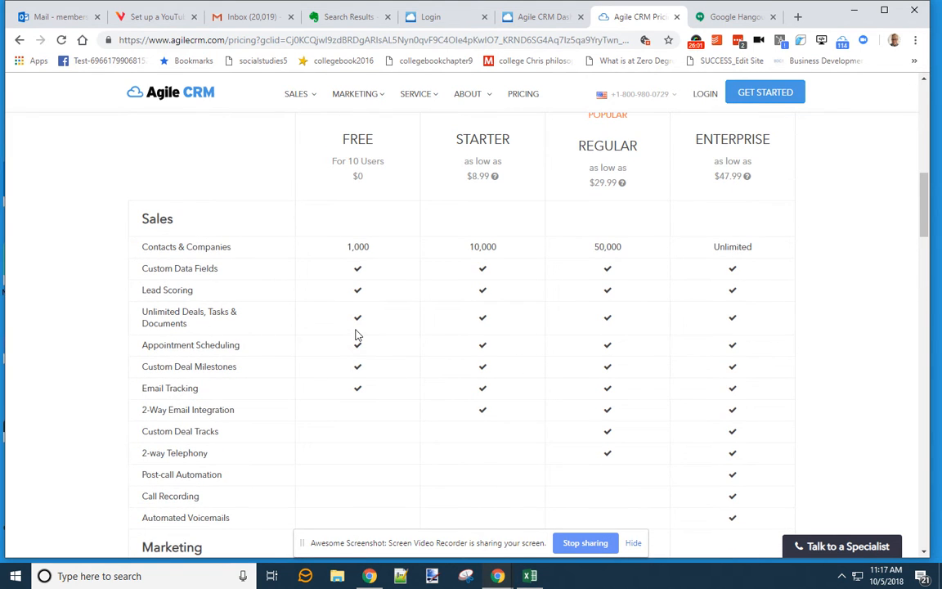
pyautogui.scroll(-4, 356, 332)
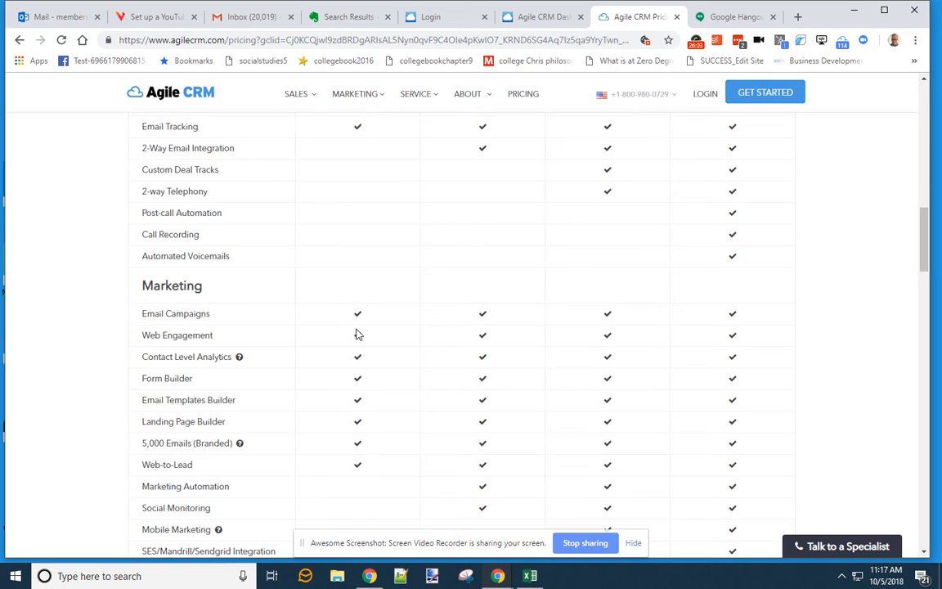
pyautogui.click(540, 18)
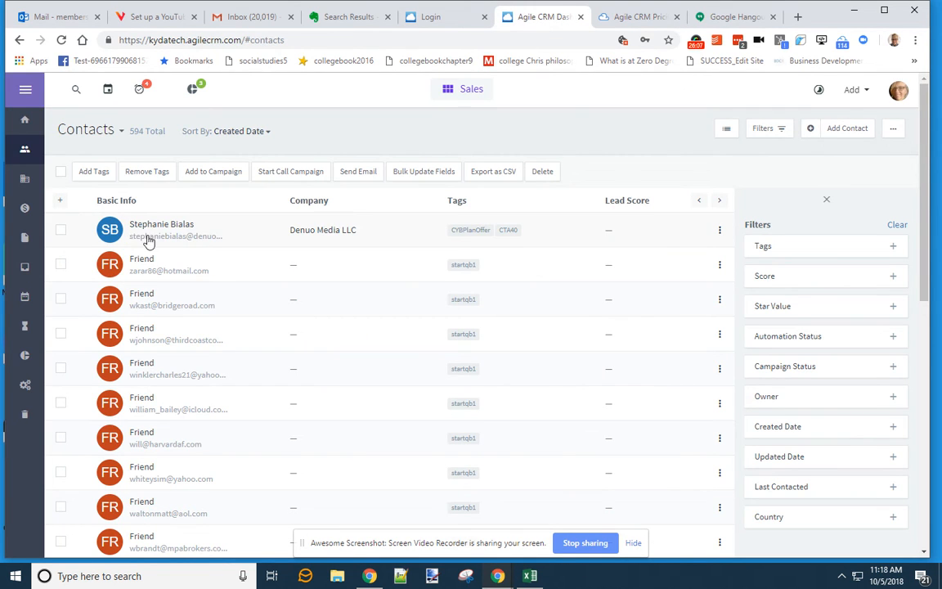
pyautogui.click(637, 16)
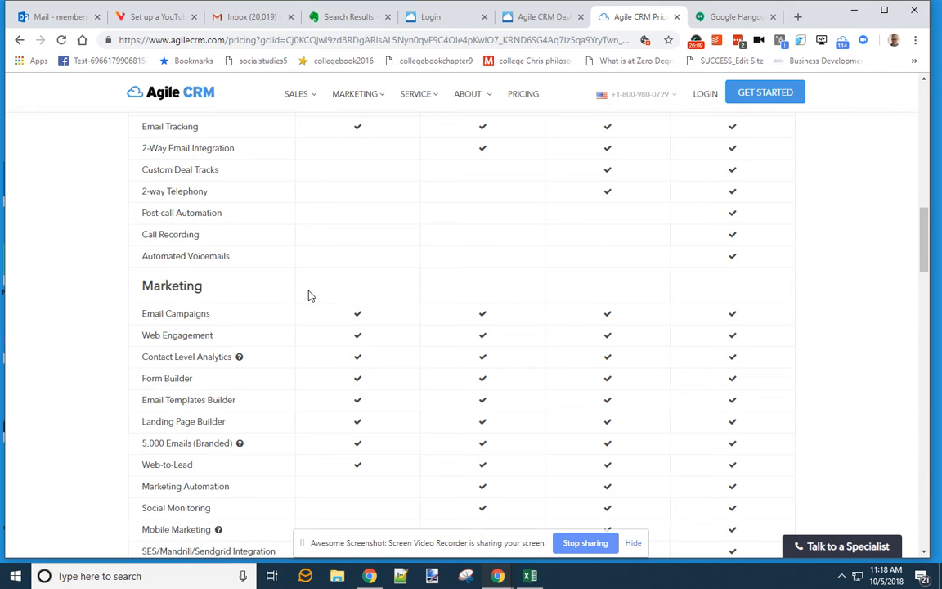
pyautogui.scroll(3, 309, 296)
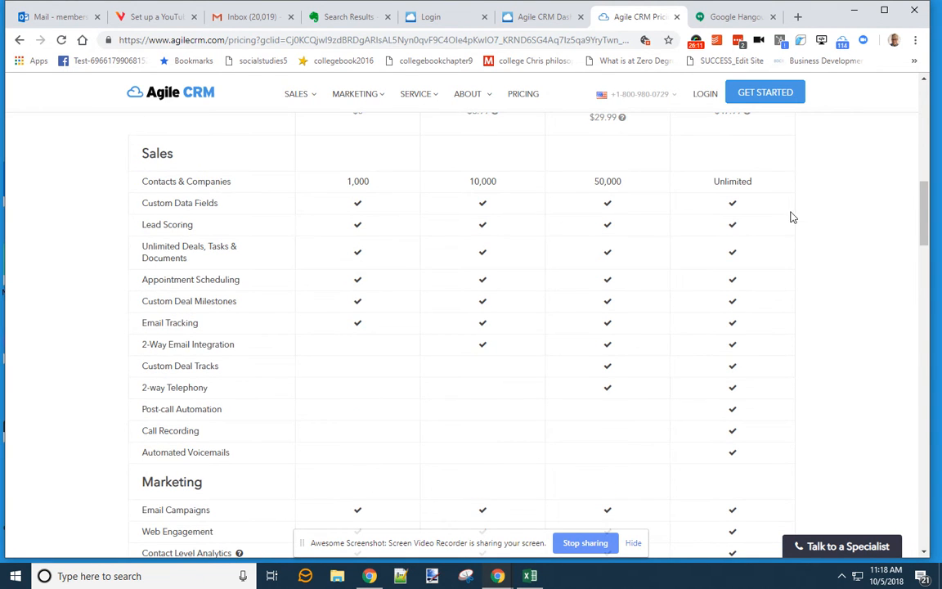
pyautogui.scroll(3, 792, 217)
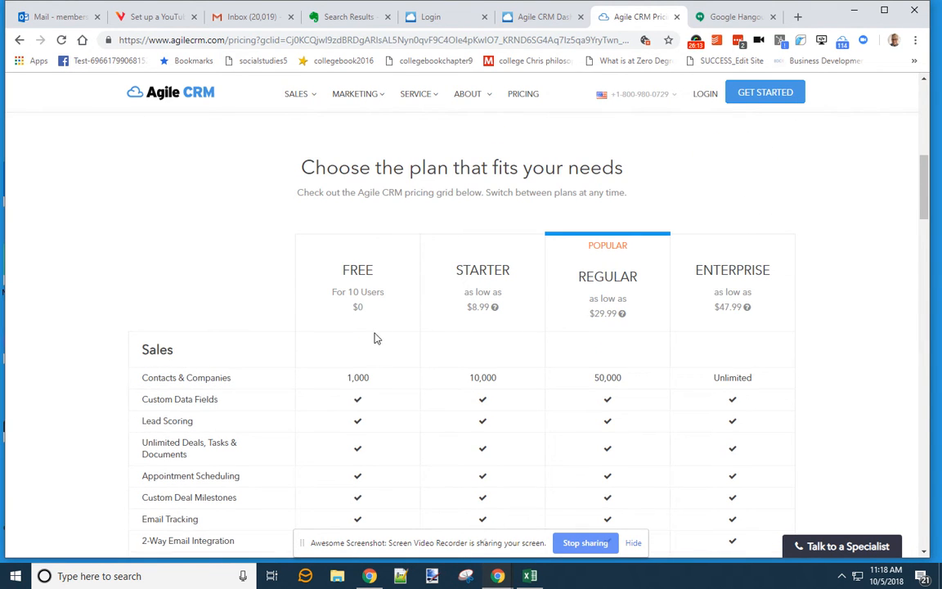
pyautogui.scroll(-6, 360, 319)
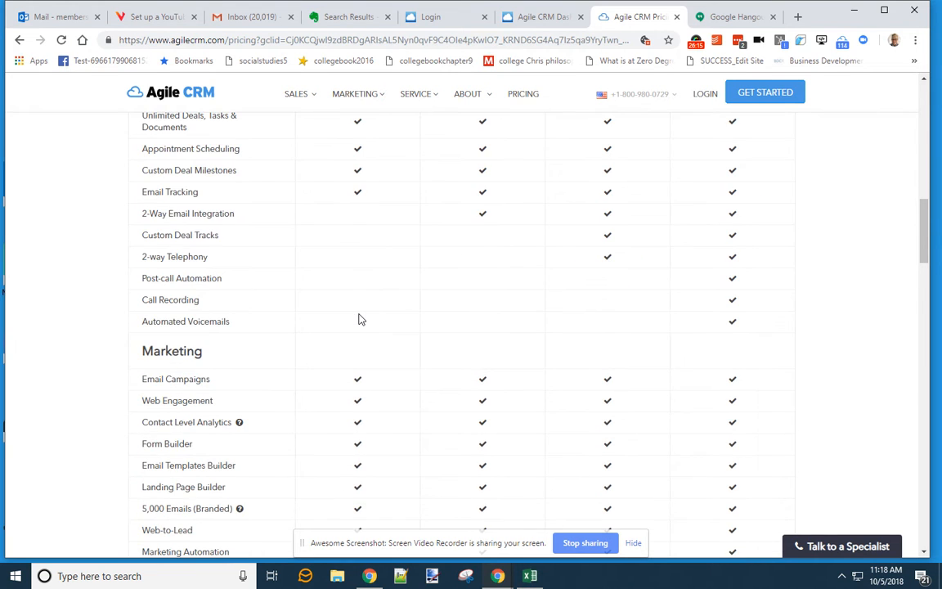
pyautogui.scroll(-1, 360, 320)
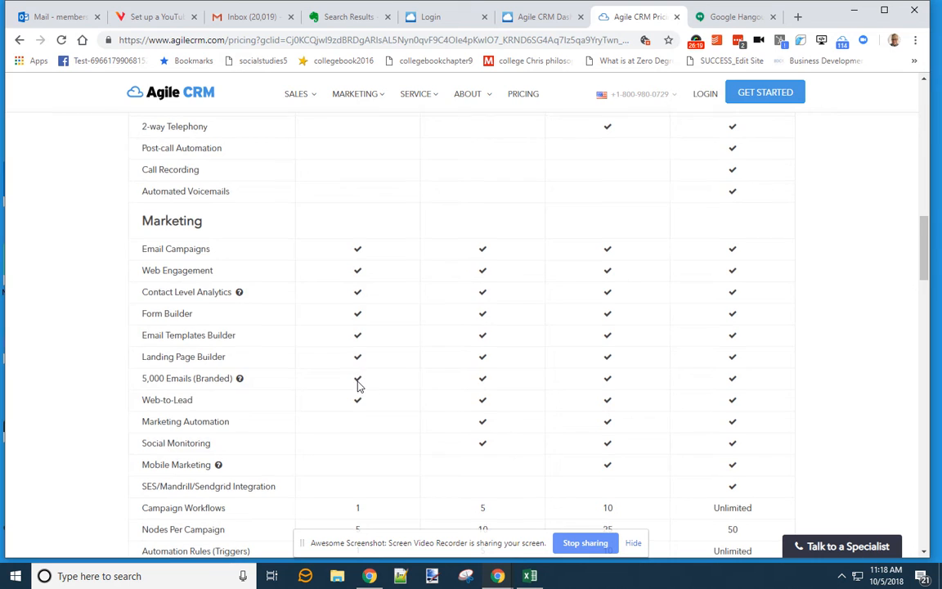
pyautogui.scroll(3, 358, 385)
pyautogui.scroll(-3, 360, 384)
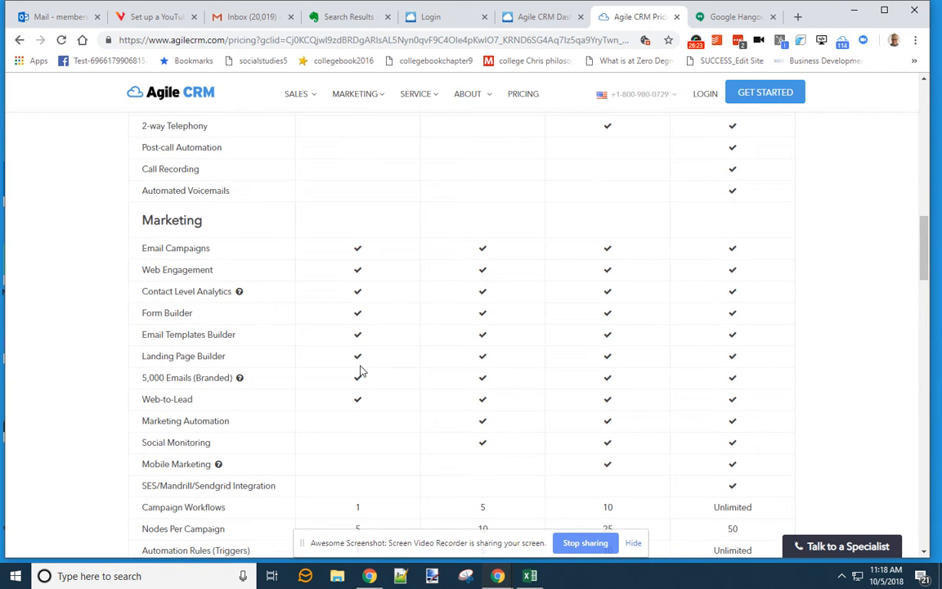
pyautogui.moveTo(188, 422); pyautogui.dragTo(236, 432)
pyautogui.scroll(3, 296, 436)
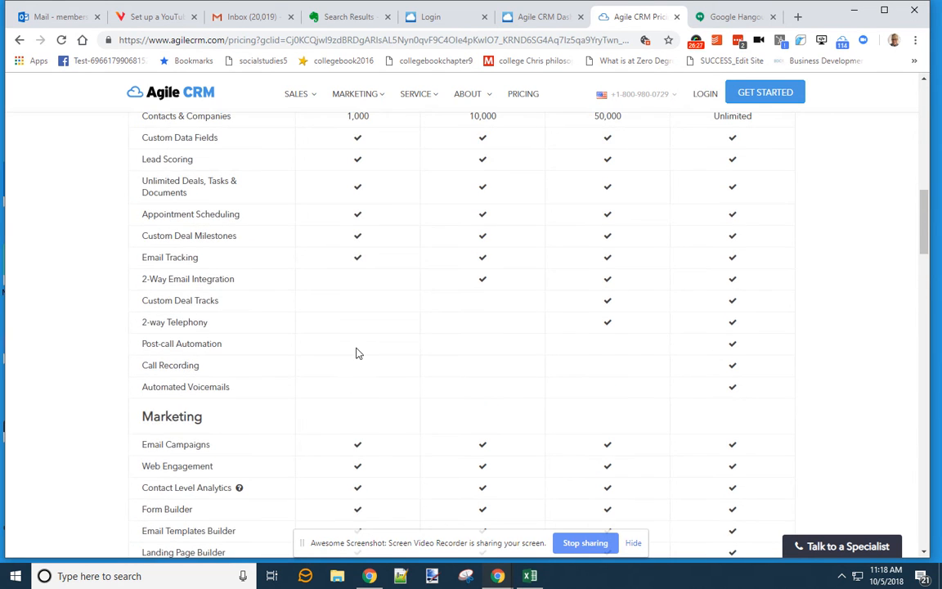
pyautogui.scroll(2, 357, 353)
pyautogui.scroll(-2, 358, 350)
pyautogui.scroll(-2, 358, 352)
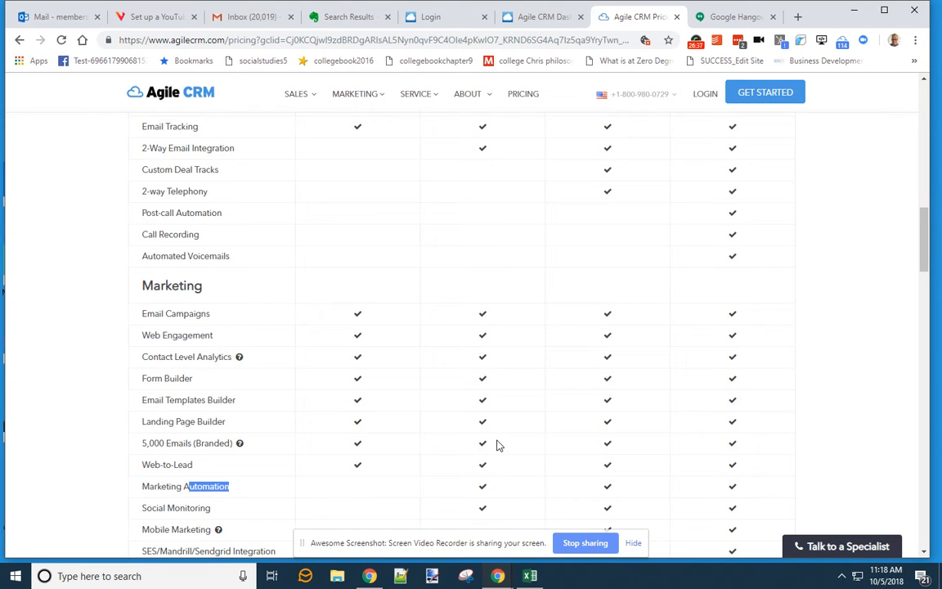
pyautogui.scroll(-3, 393, 311)
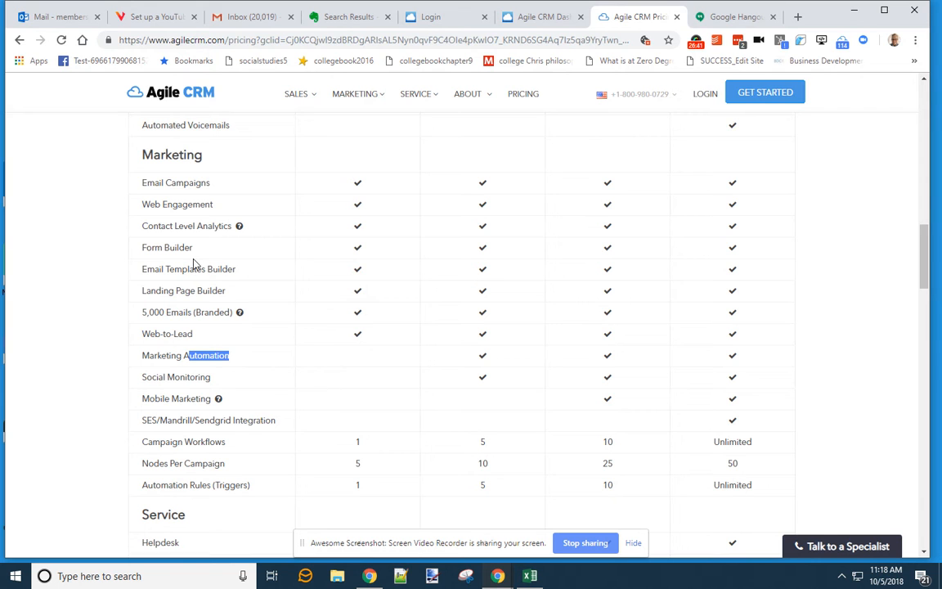
pyautogui.scroll(9, 215, 266)
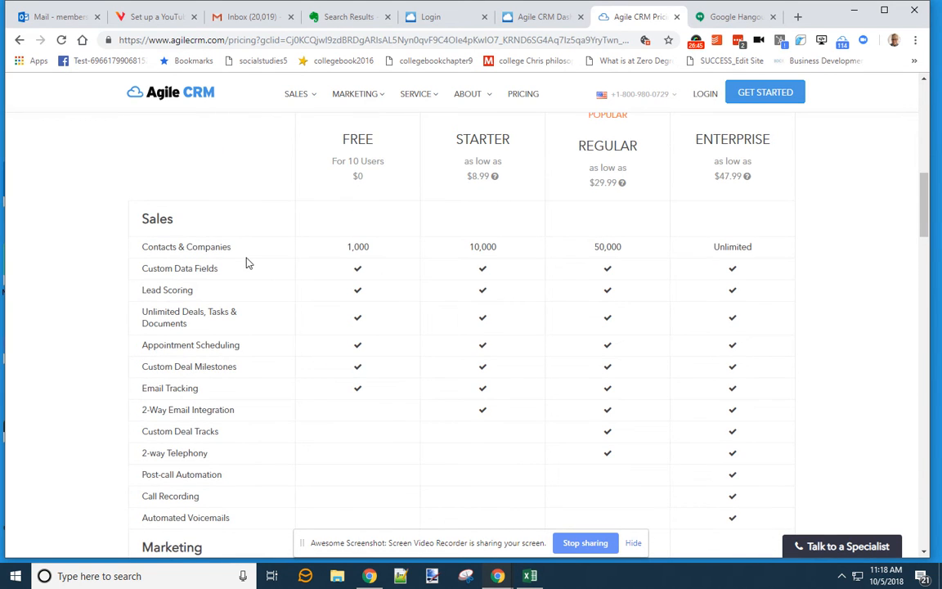
pyautogui.scroll(-4, 251, 265)
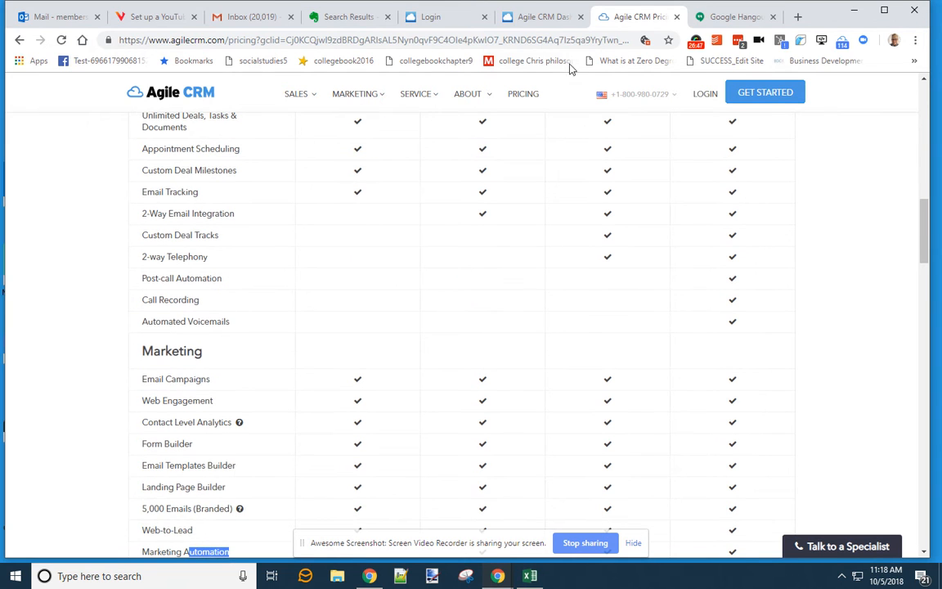
# - Open the first contact's Mail tab and start a new email to them
pyautogui.click(560, 18)
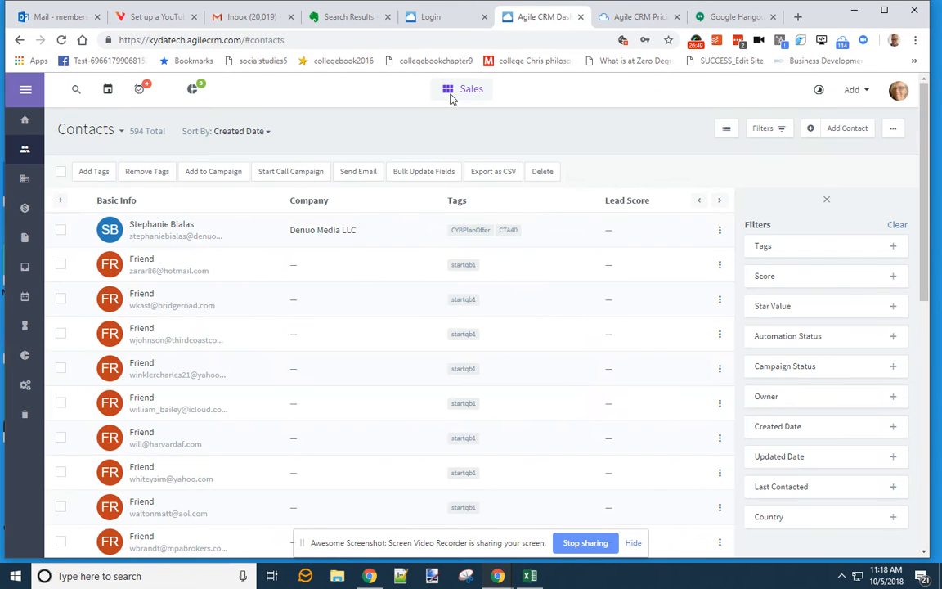
pyautogui.click(112, 232)
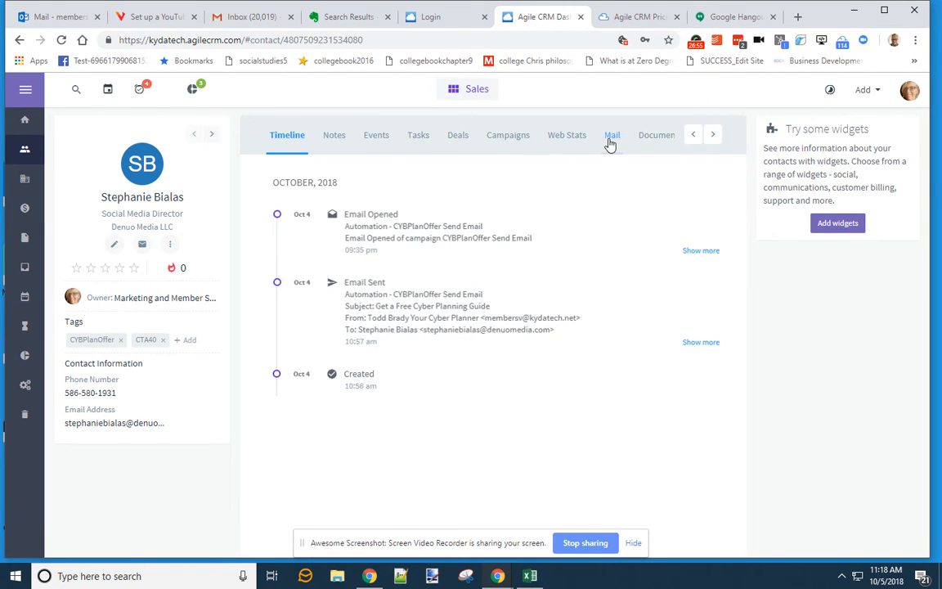
pyautogui.click(611, 140)
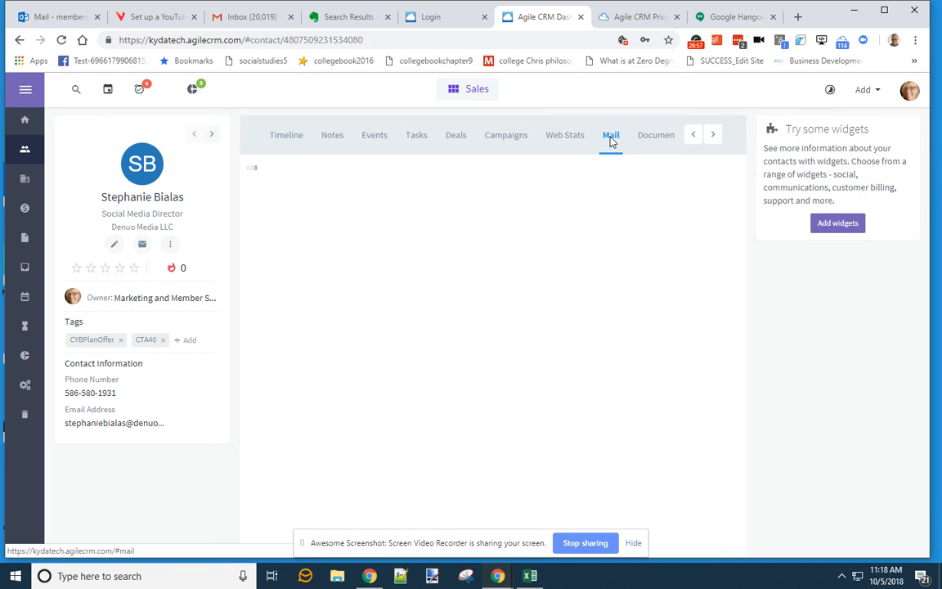
pyautogui.click(499, 210)
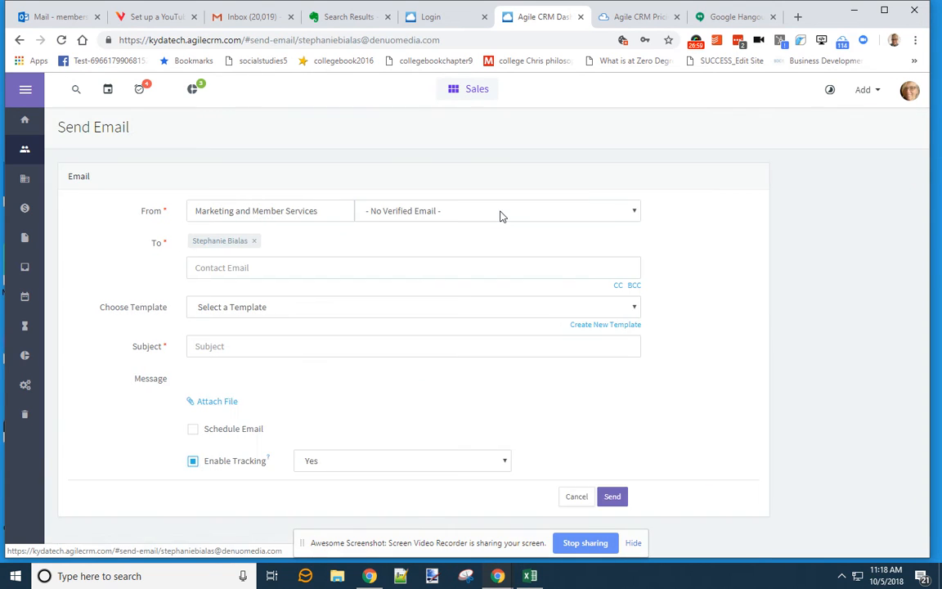
pyautogui.click(385, 215)
pyautogui.click(385, 215)
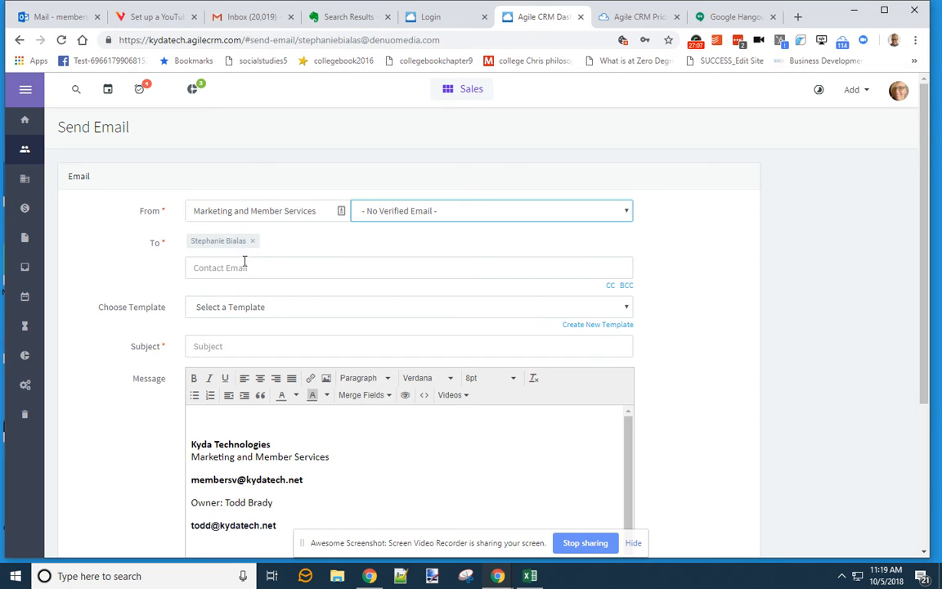
# - Fill the email from the CTA40 New Connects Intro Video template, leaving the sender unchanged
pyautogui.click(240, 306)
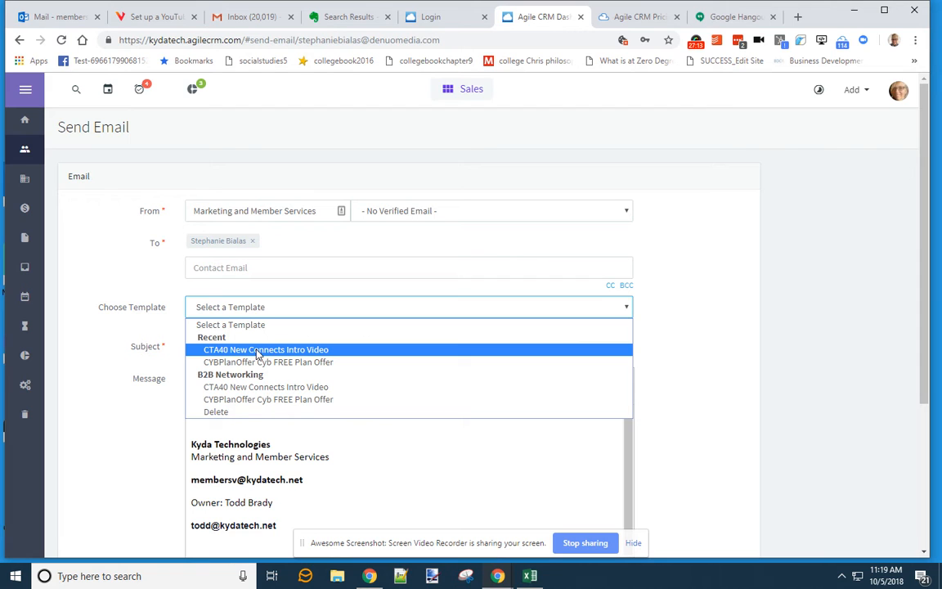
pyautogui.click(250, 387)
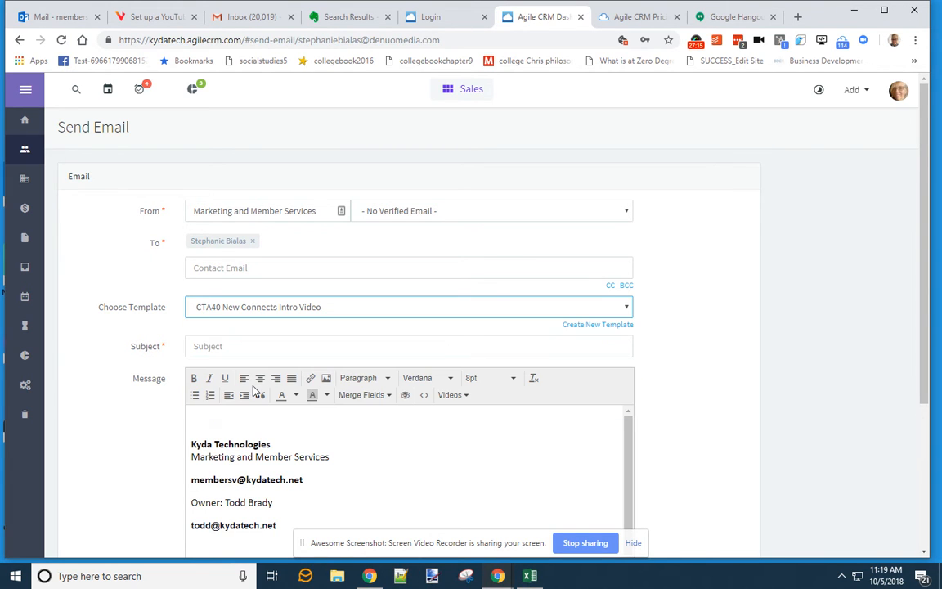
pyautogui.scroll(-5, 390, 452)
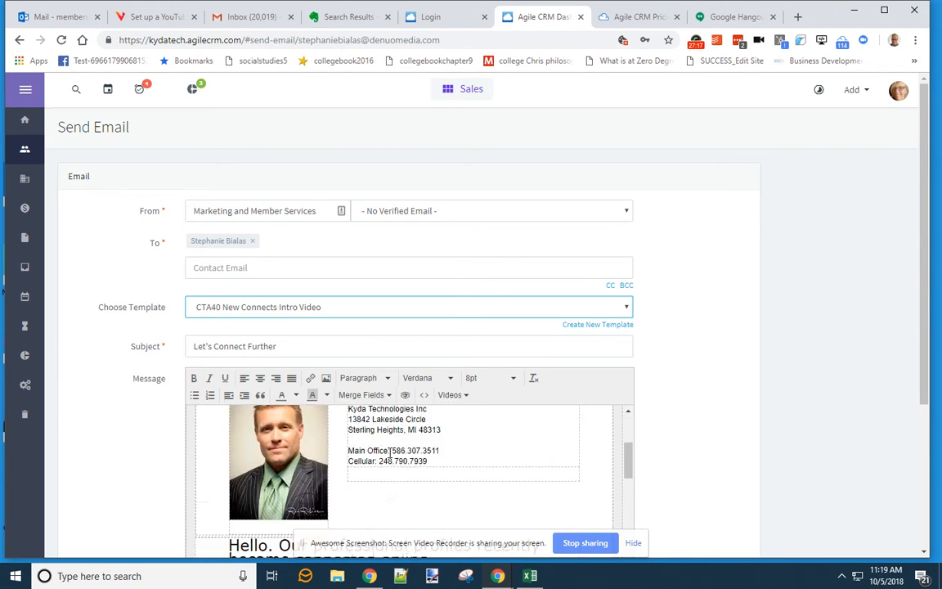
pyautogui.scroll(-3, 390, 452)
pyautogui.scroll(3, 385, 454)
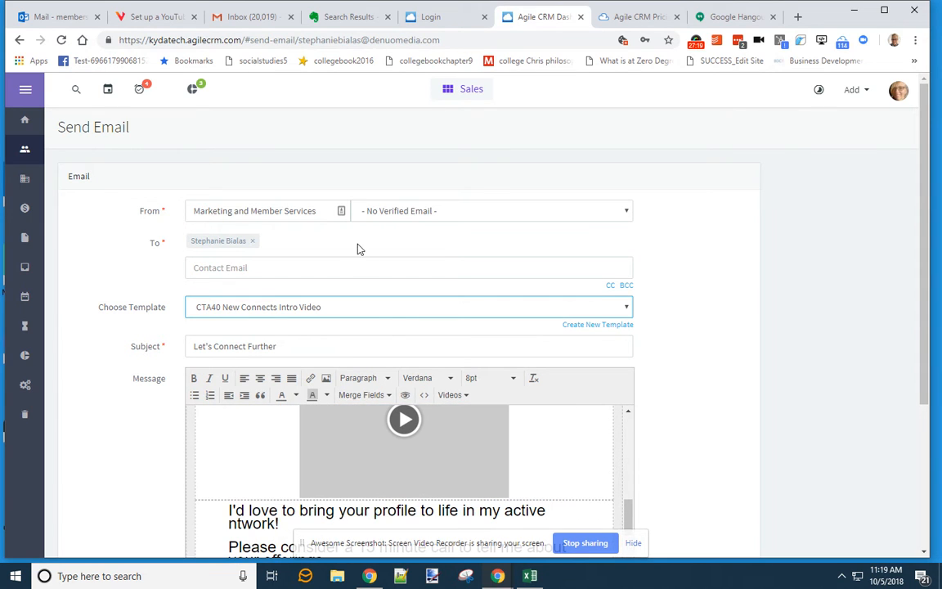
pyautogui.click(422, 214)
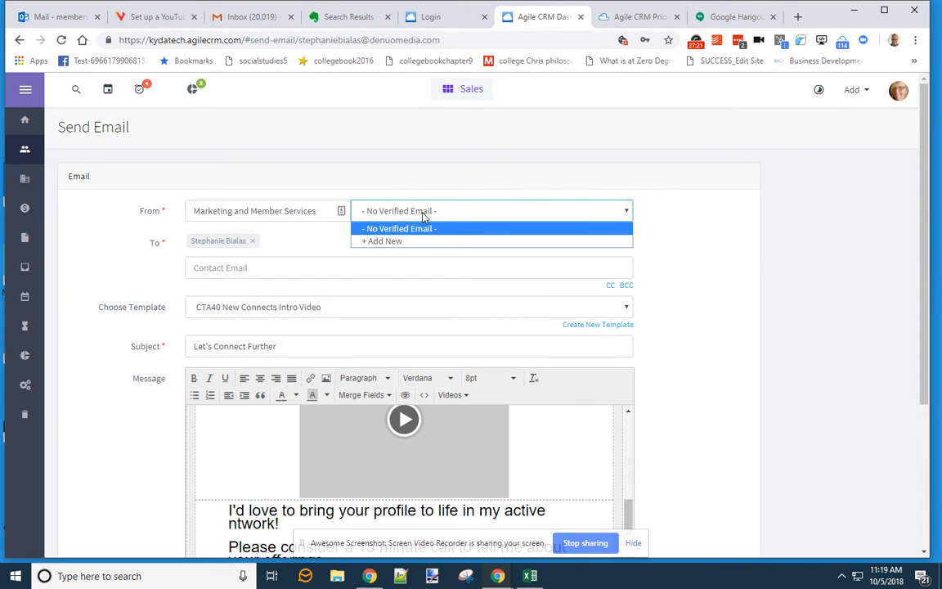
pyautogui.click(415, 212)
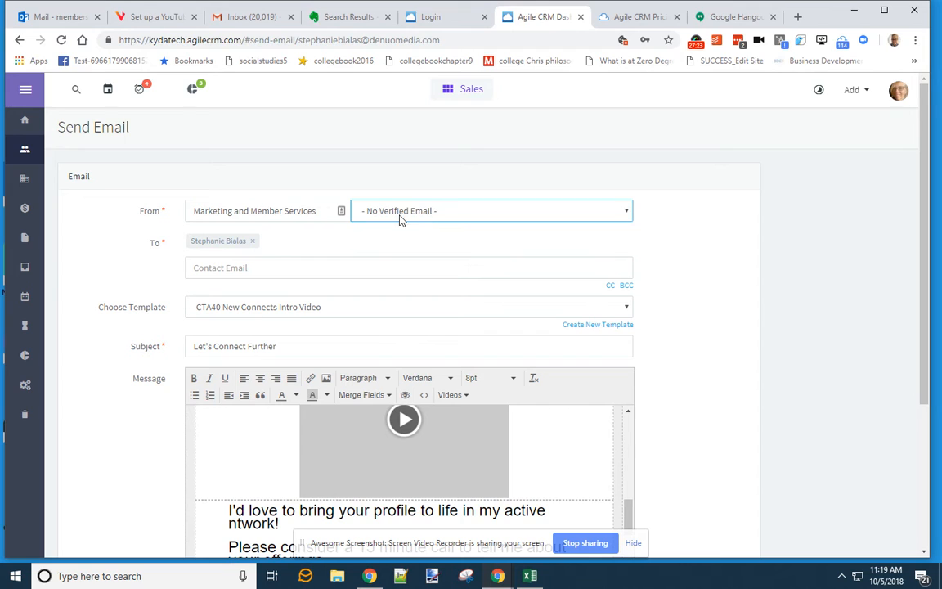
pyautogui.click(453, 214)
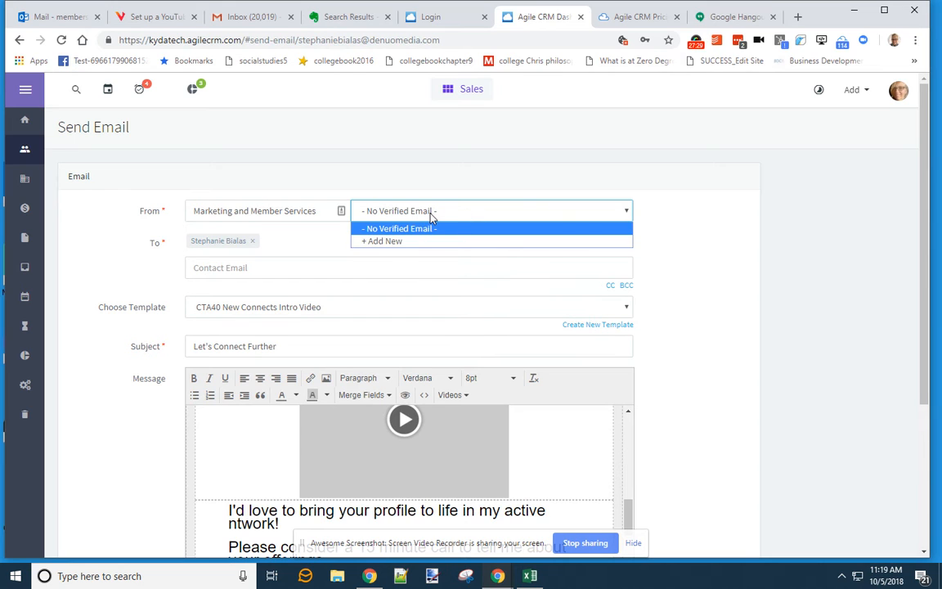
pyautogui.click(715, 195)
pyautogui.scroll(-3, 718, 208)
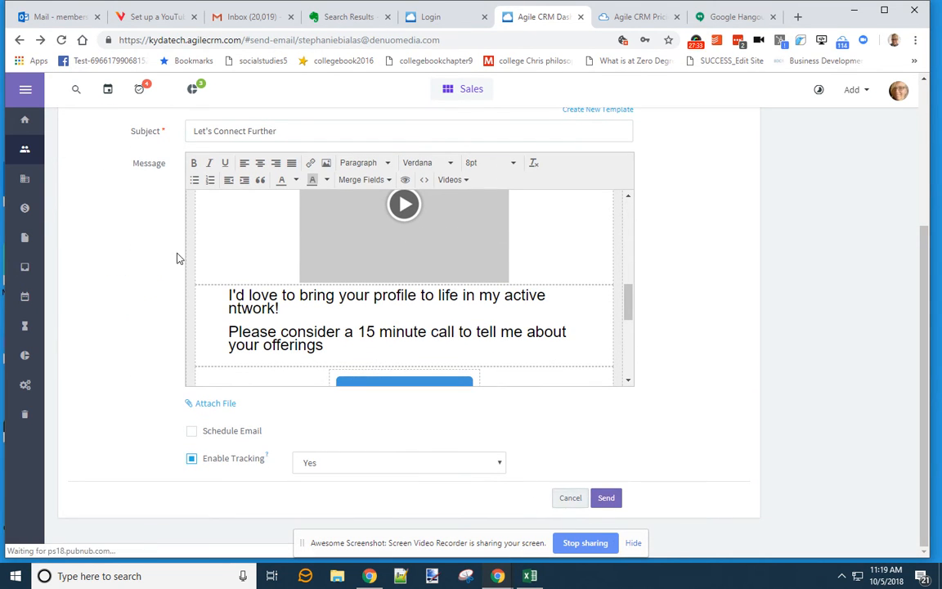
# - Open Admin Settings from the profile menu and go to the Email Settings (DKIM & SPF) page
pyautogui.click(912, 94)
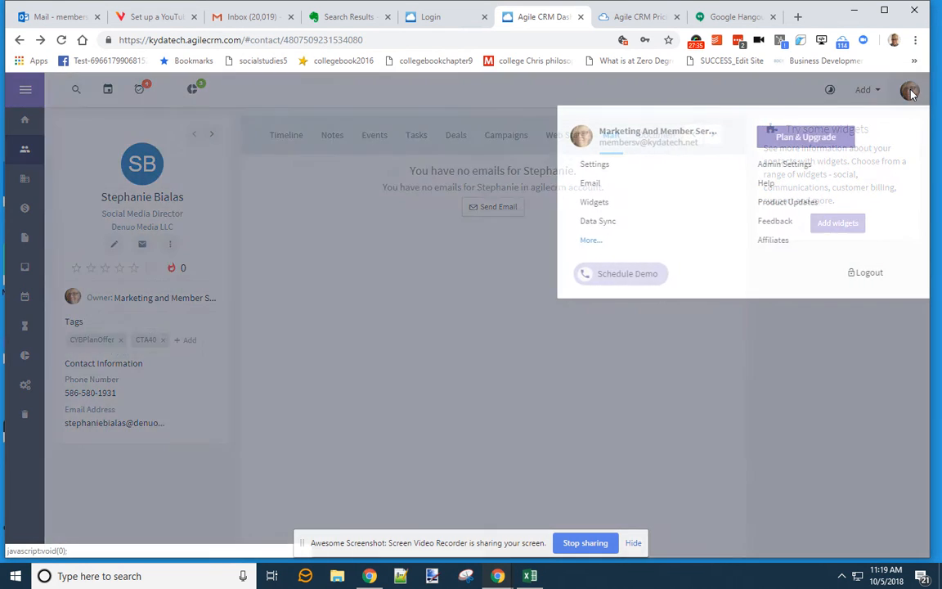
pyautogui.click(786, 167)
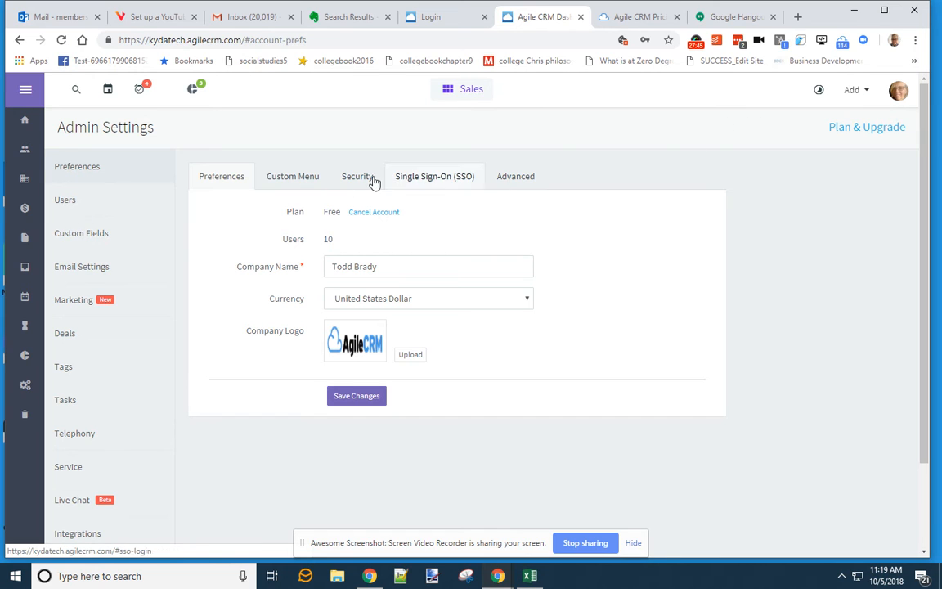
pyautogui.click(93, 268)
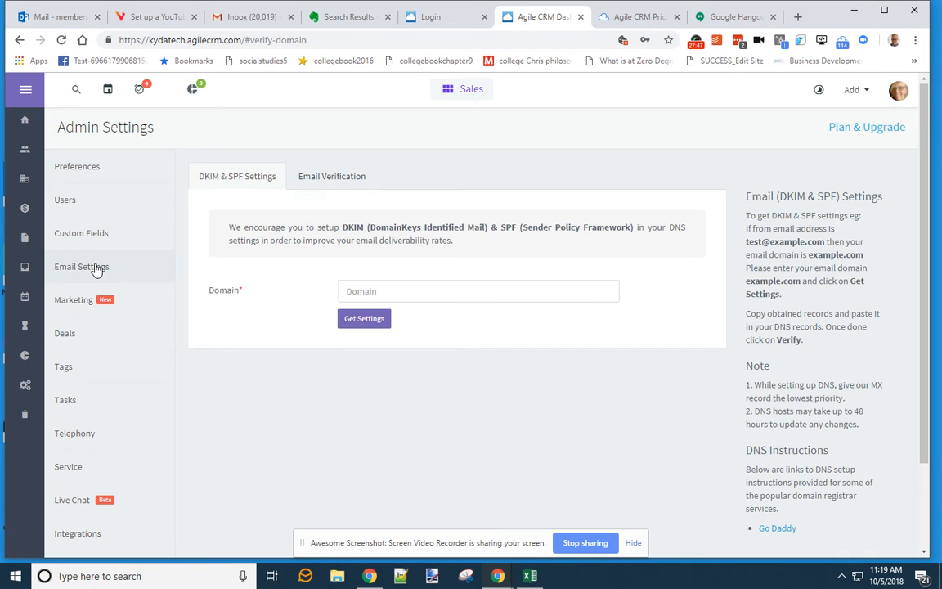
pyautogui.click(395, 292)
pyautogui.write('www.key')
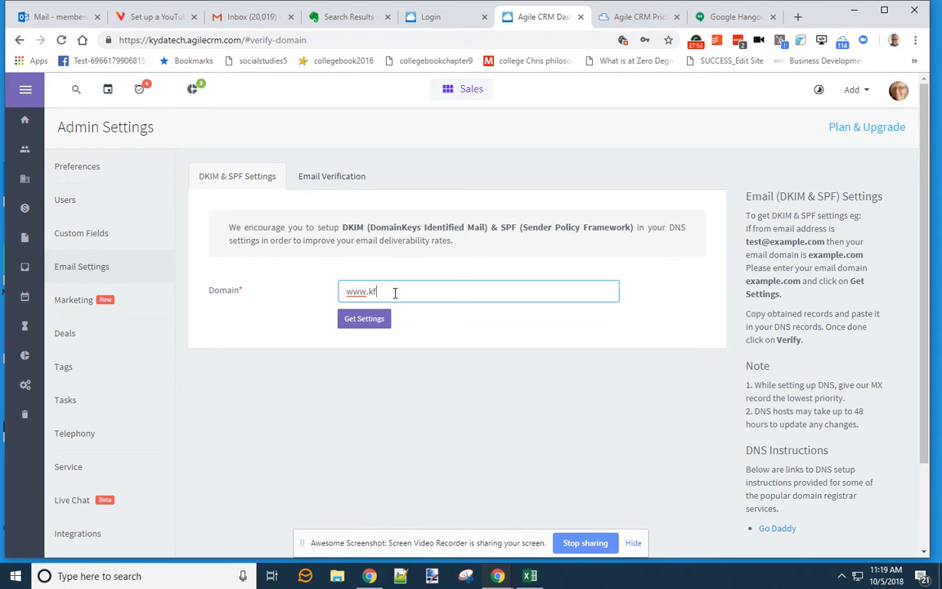
pyautogui.write('ydatech.net')
pyautogui.click(370, 320)
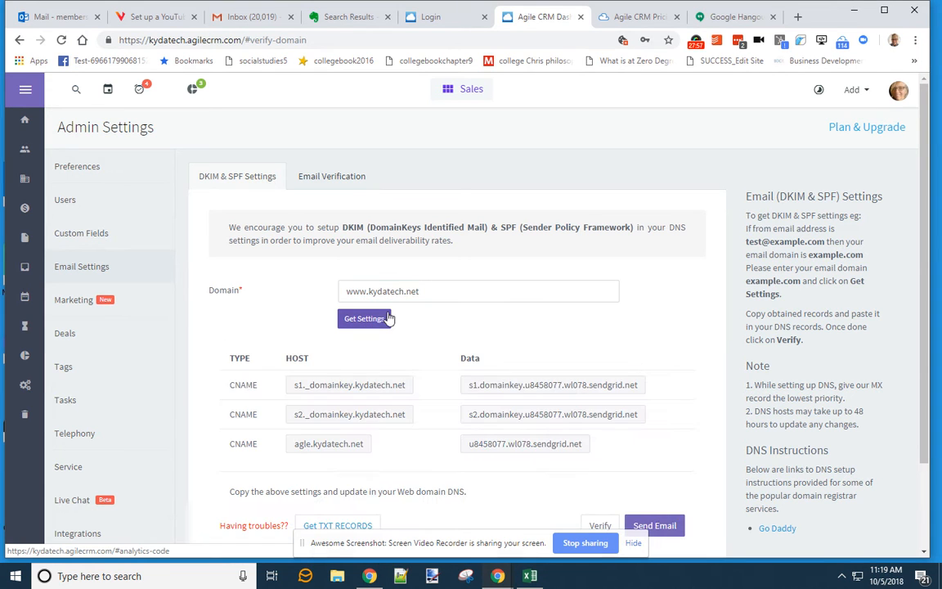
pyautogui.scroll(-2, 491, 335)
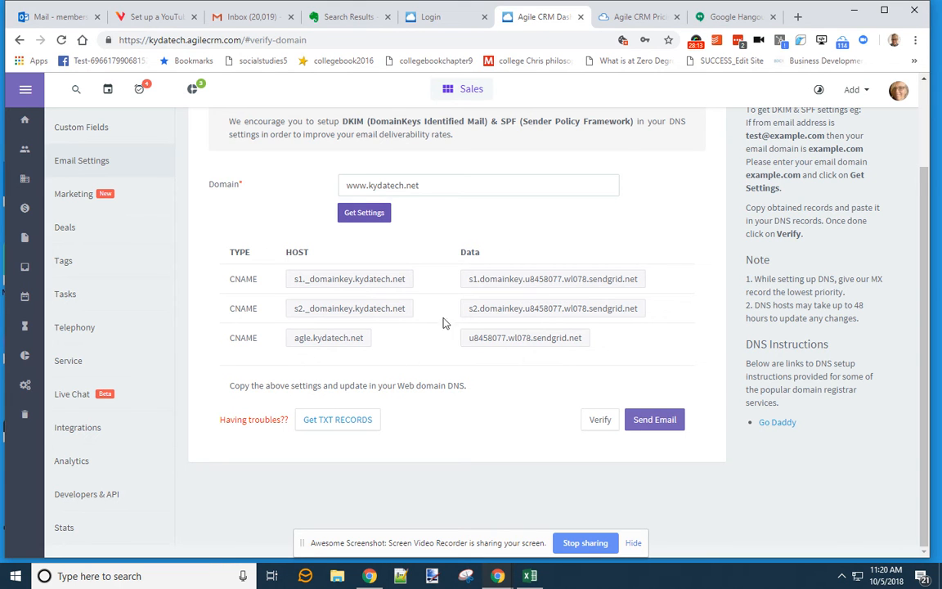
pyautogui.scroll(2, 364, 184)
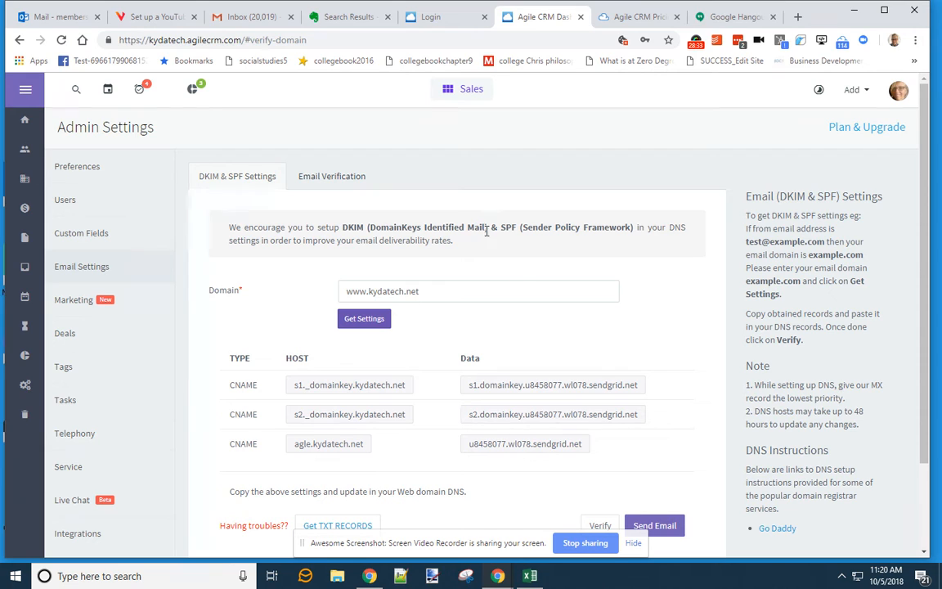
# - Highlight the DKIM explanation and the domain text, then switch to the Email Verification tab
pyautogui.moveTo(487, 226); pyautogui.dragTo(372, 229)
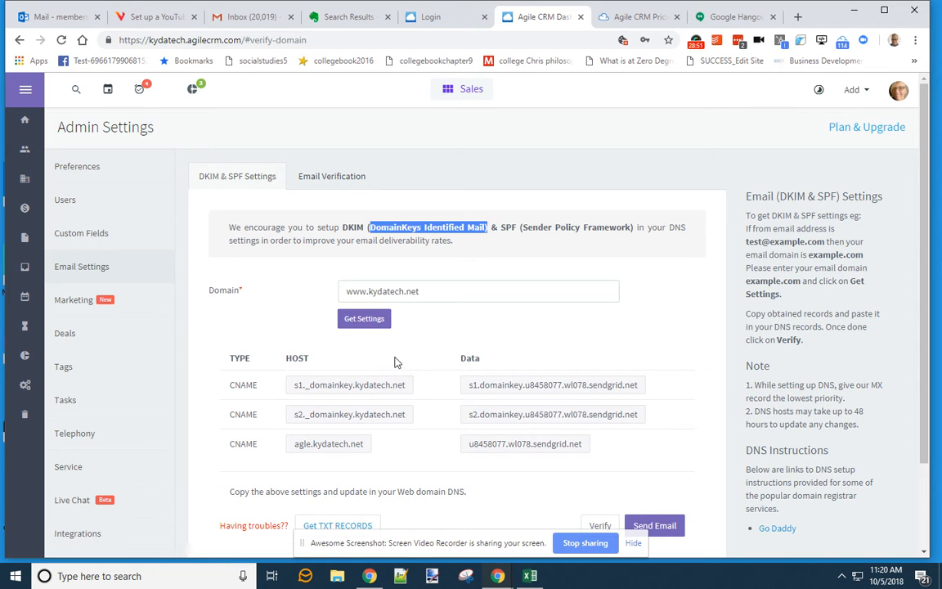
pyautogui.moveTo(370, 292); pyautogui.dragTo(446, 295)
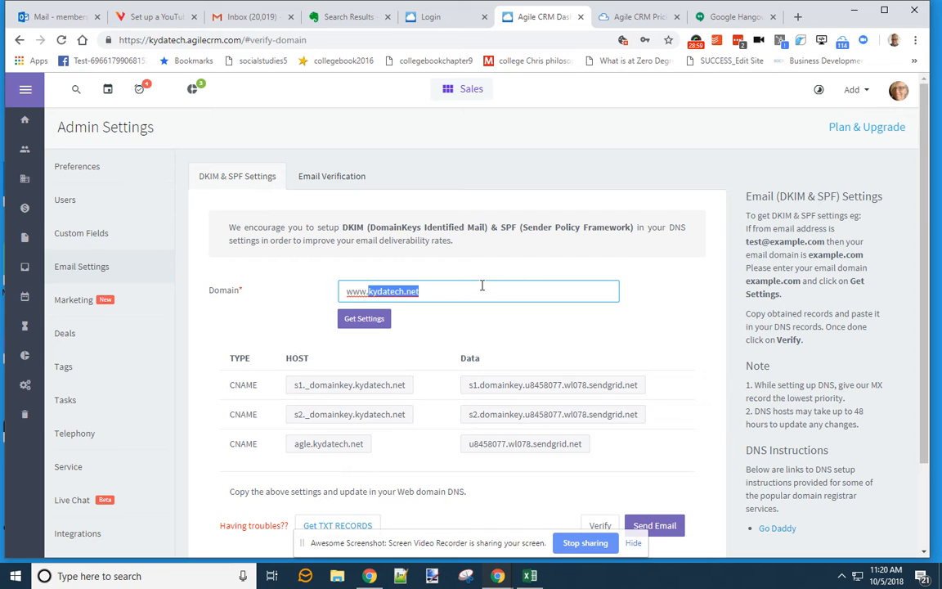
pyautogui.click(344, 181)
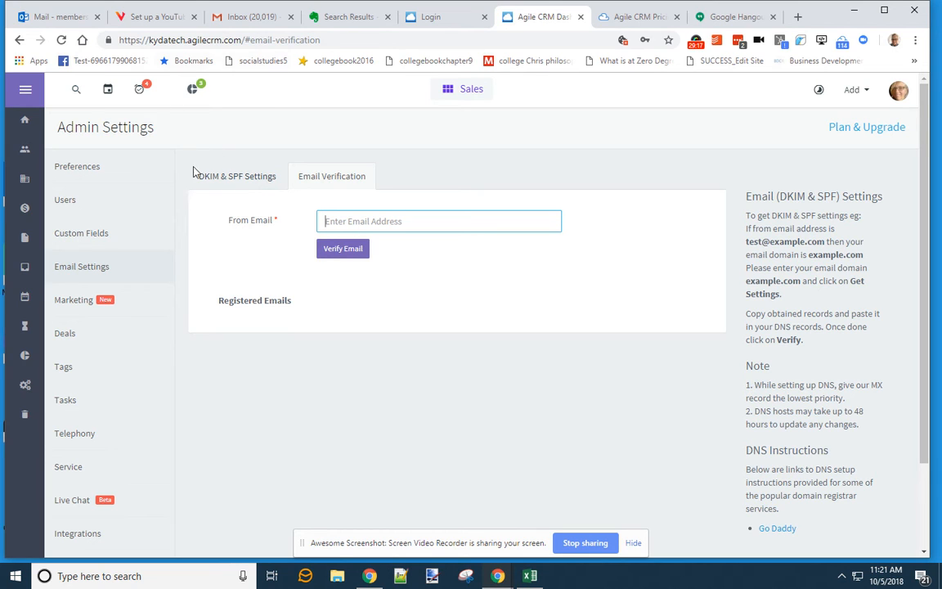
# - Start a sender address on Email Verification, then return to the DKIM & SPF Settings tab
pyautogui.click(347, 221)
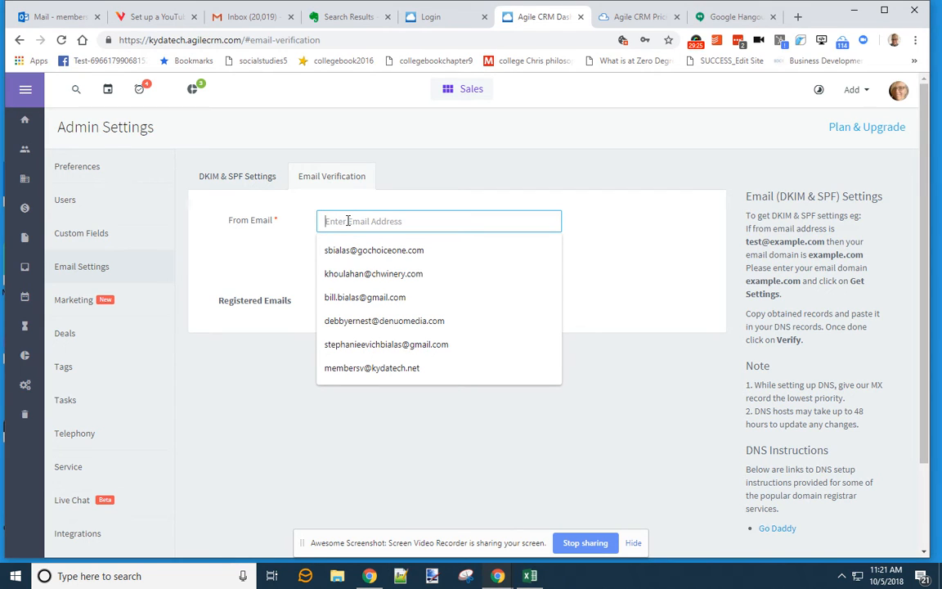
pyautogui.click(616, 213)
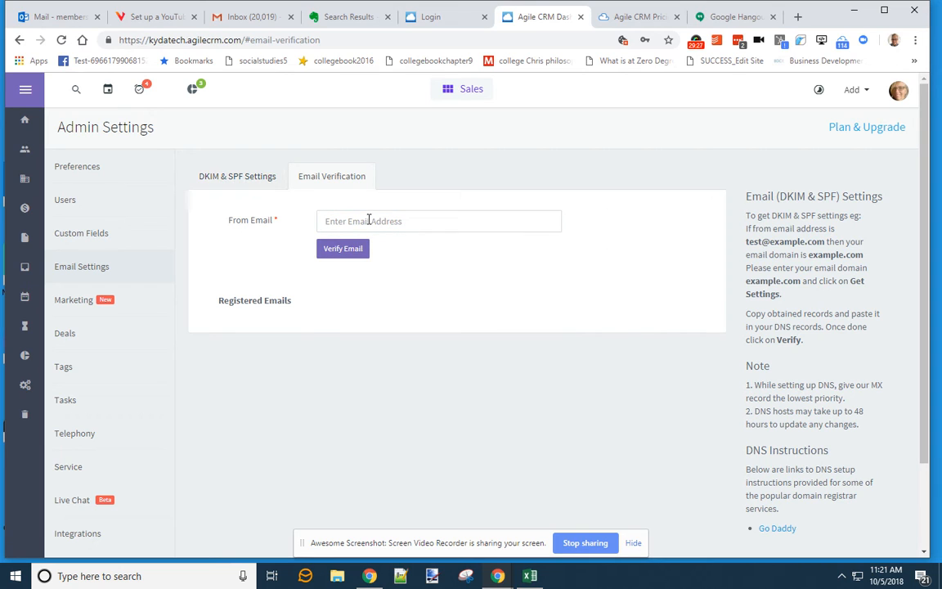
pyautogui.click(245, 179)
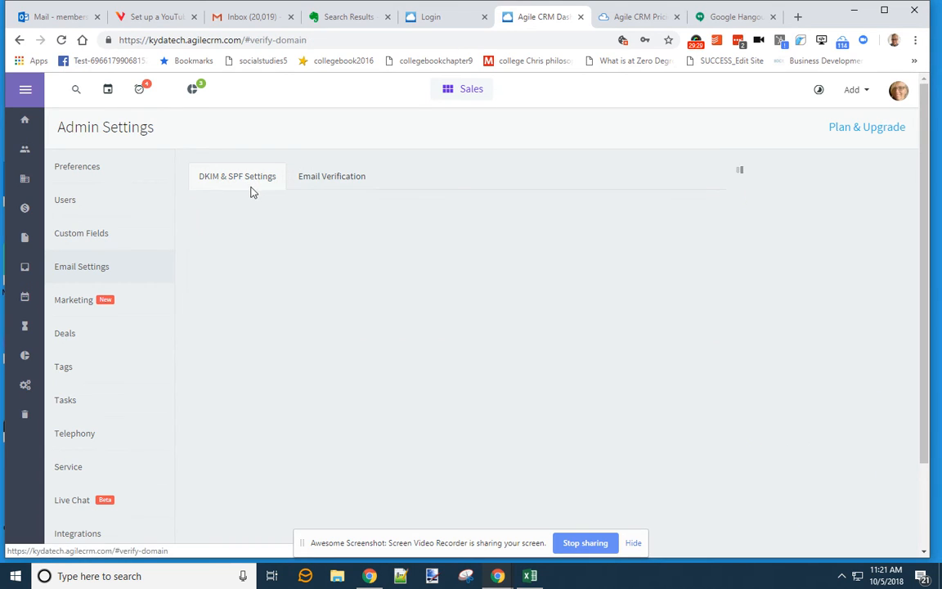
pyautogui.click(380, 289)
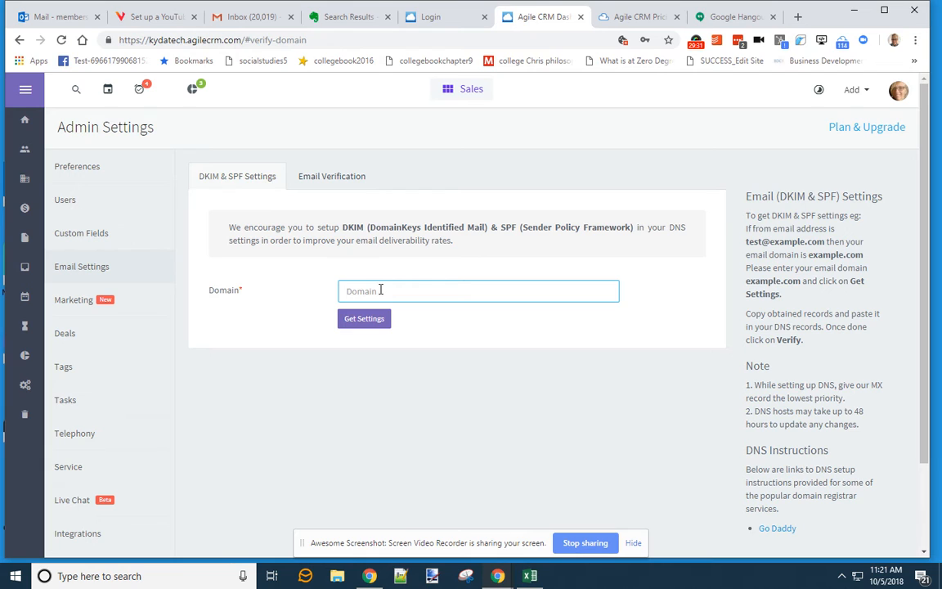
pyautogui.write('www.kydatech.net')
pyautogui.click(350, 323)
pyautogui.scroll(-1, 538, 429)
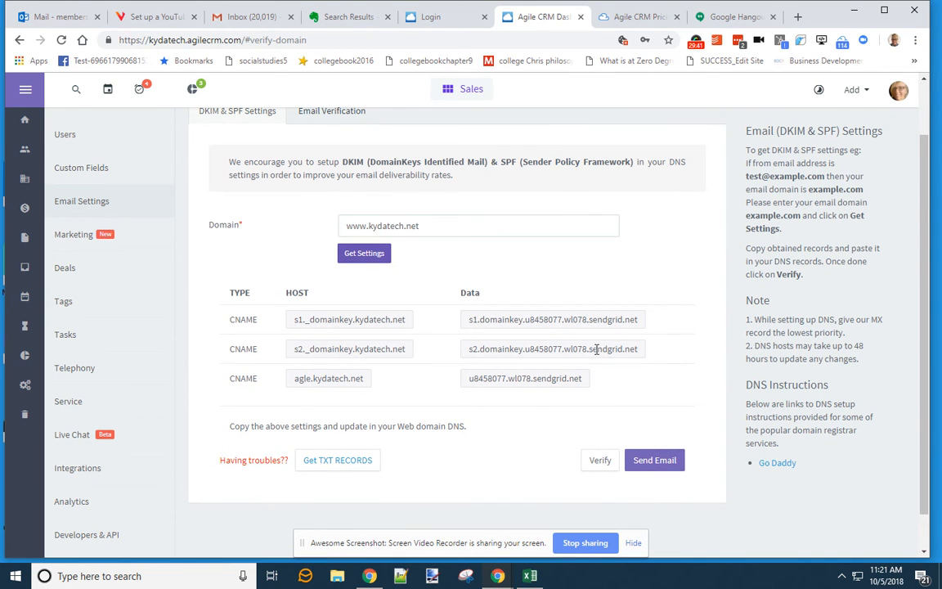
pyautogui.scroll(2, 378, 178)
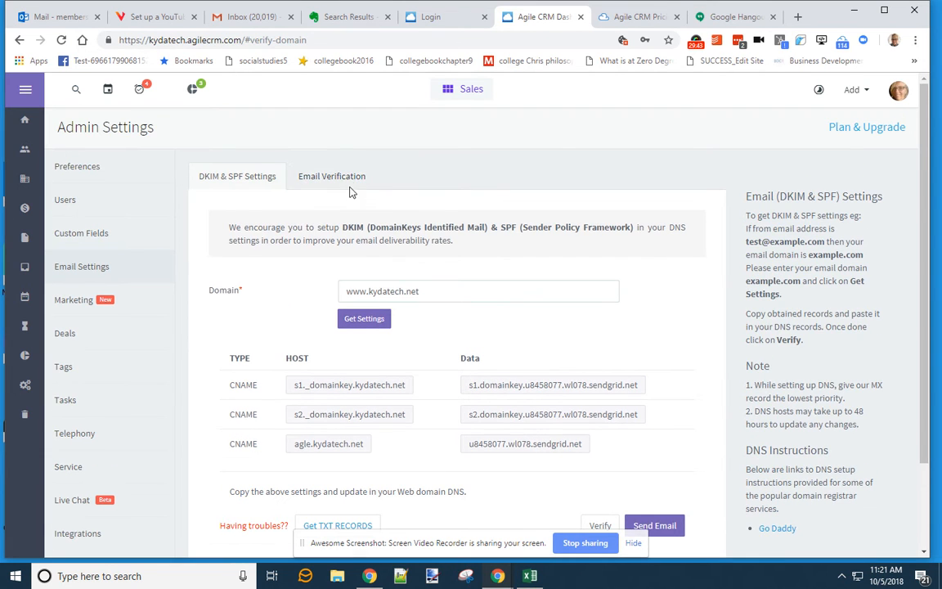
# - Fill the From Email field with the company's saved sender address and submit it for verification
pyautogui.click(327, 174)
pyautogui.click(371, 221)
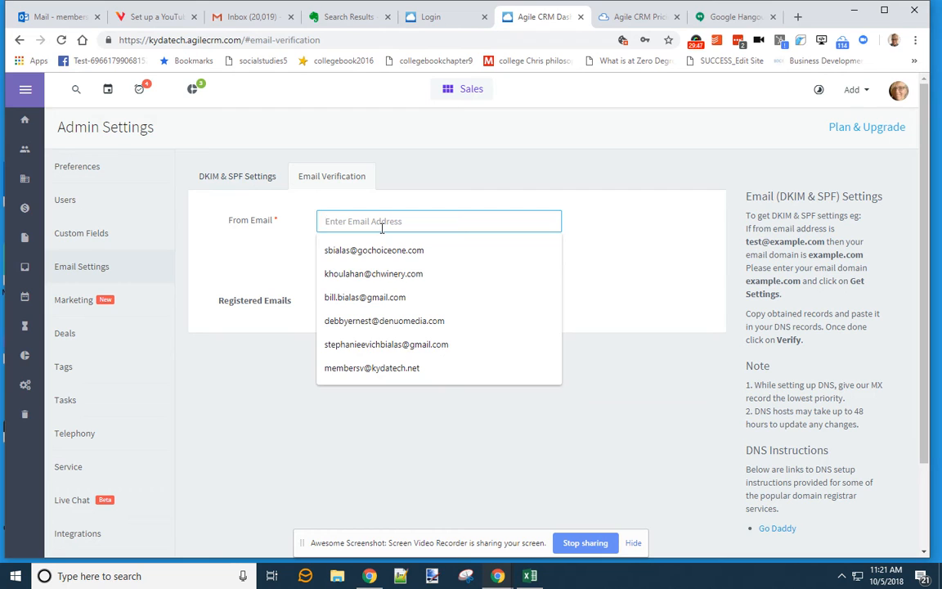
pyautogui.click(370, 369)
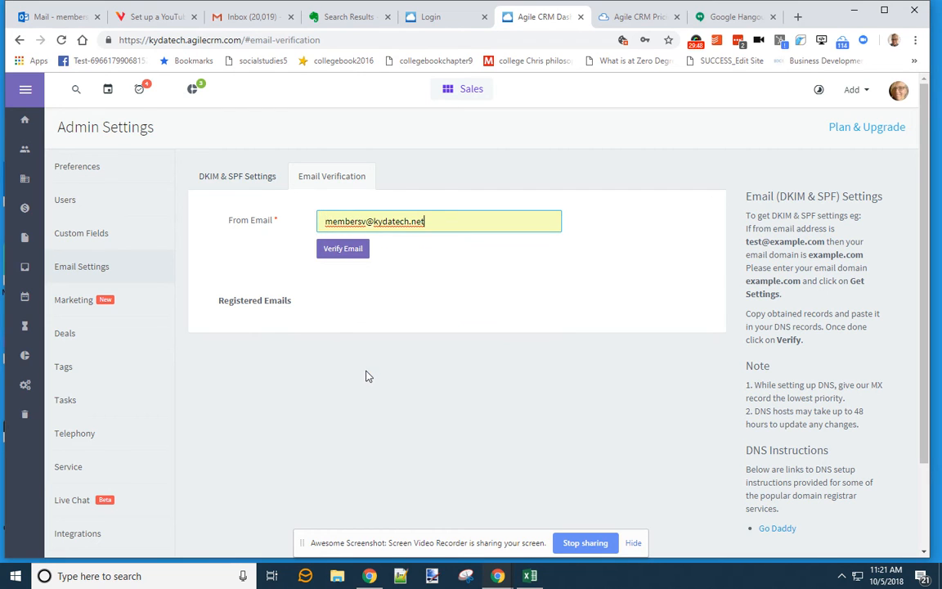
pyautogui.click(348, 249)
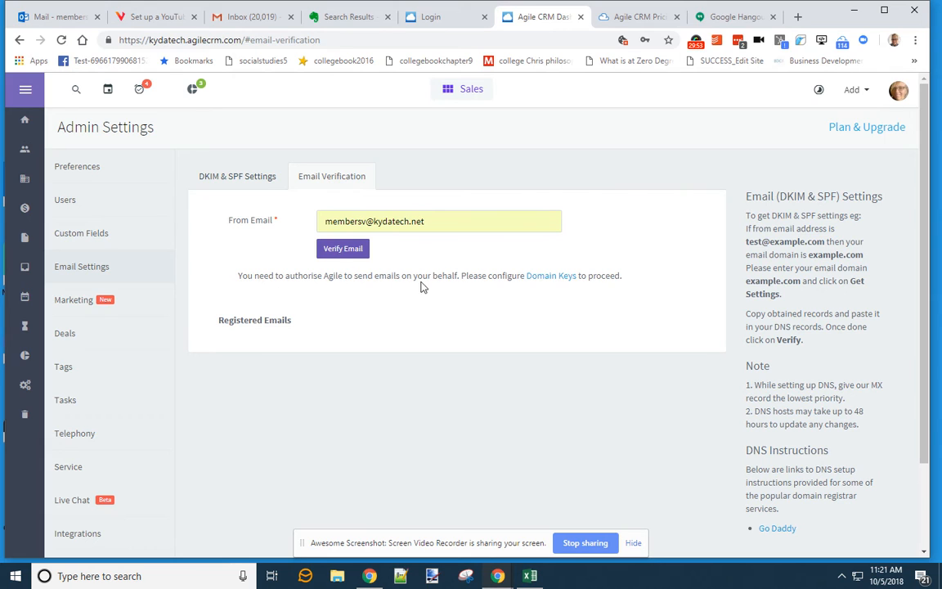
pyautogui.moveTo(463, 277); pyautogui.dragTo(507, 276)
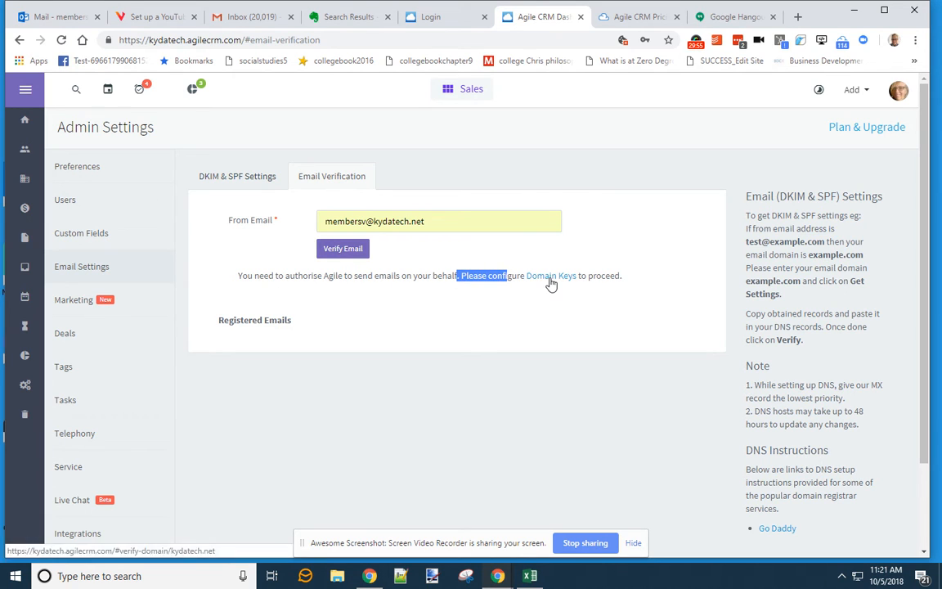
# - Check the Domain Keys configuration page, close it, and clear the From Email field
pyautogui.click(551, 280)
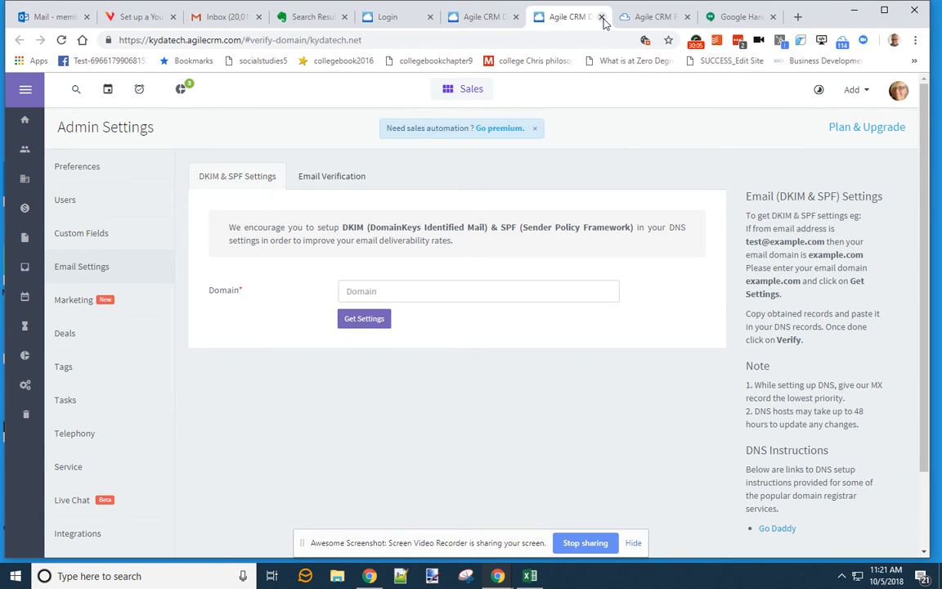
pyautogui.click(601, 17)
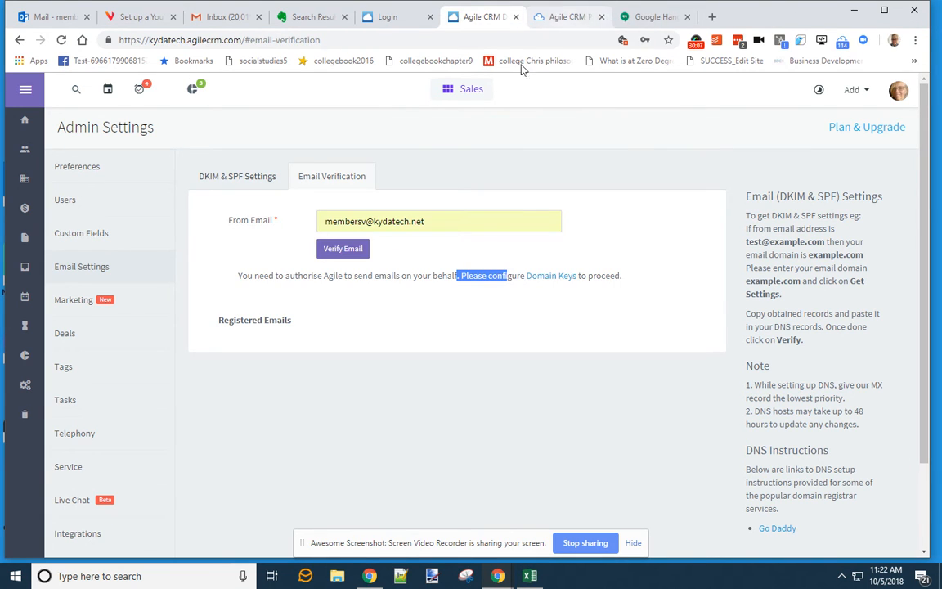
pyautogui.tripleClick(452, 225)
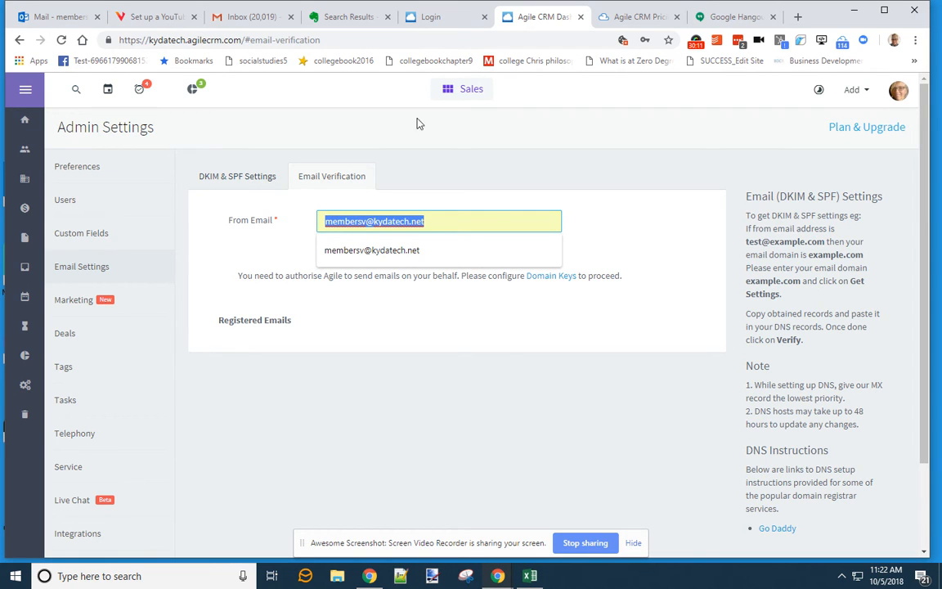
pyautogui.press('BackSpace')
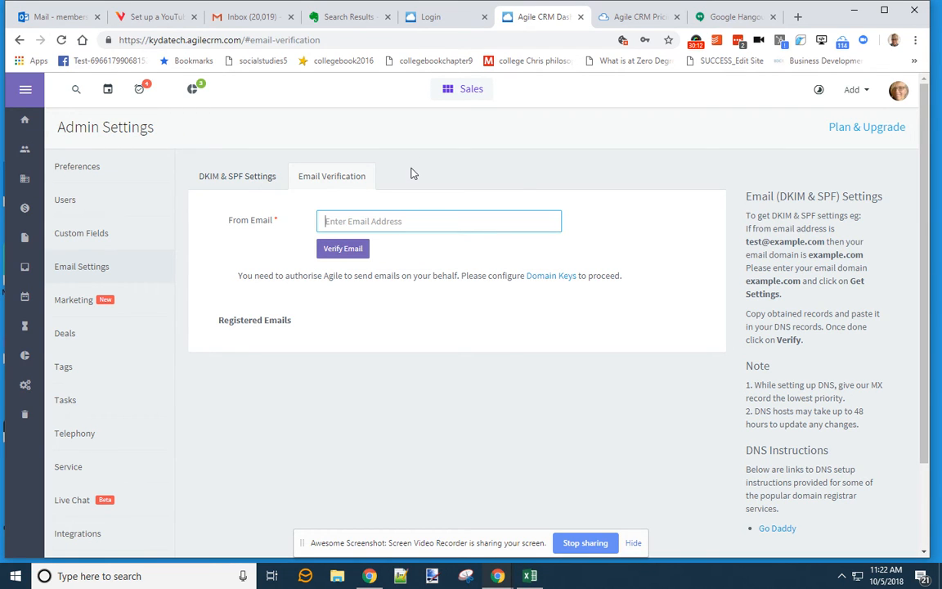
pyautogui.click(26, 149)
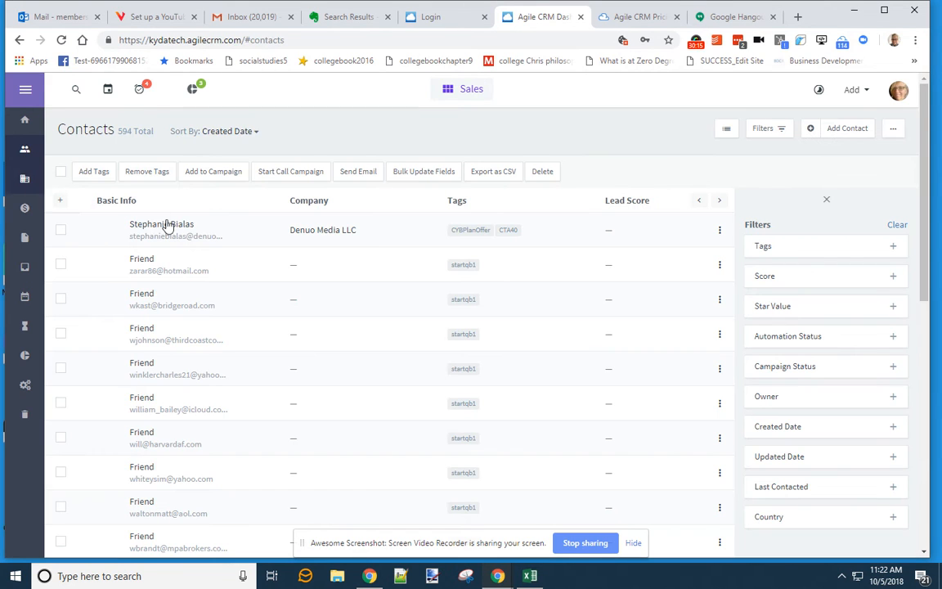
# - Remove the CTA40 tag from the first contact's timeline, keeping CYBPlanOffer, then switch to Marketing
pyautogui.click(166, 231)
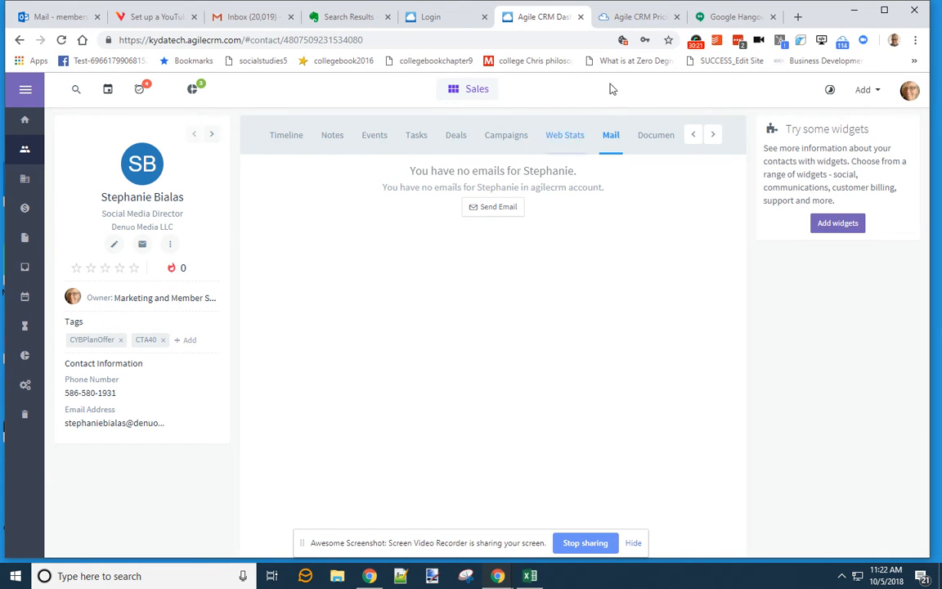
pyautogui.click(281, 140)
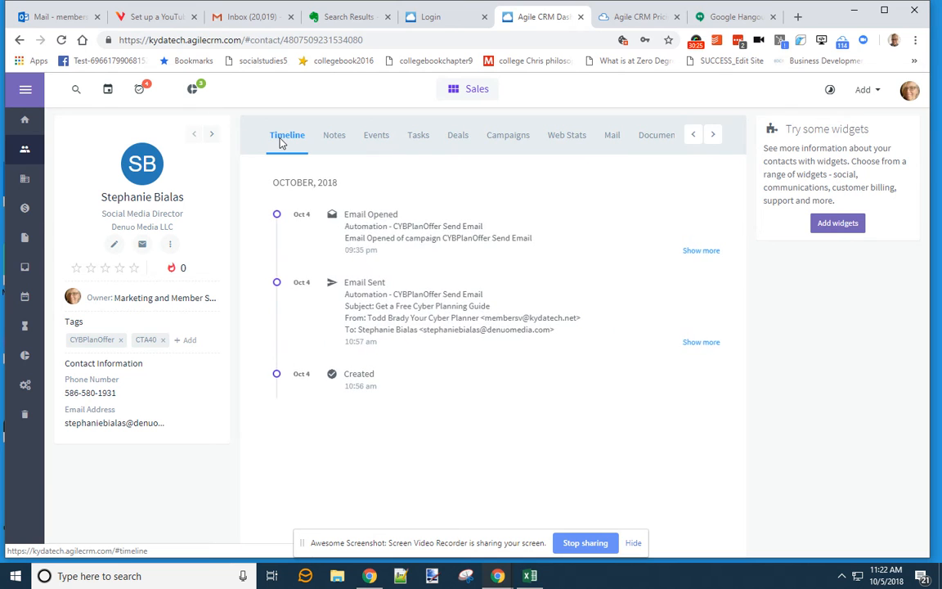
pyautogui.click(163, 339)
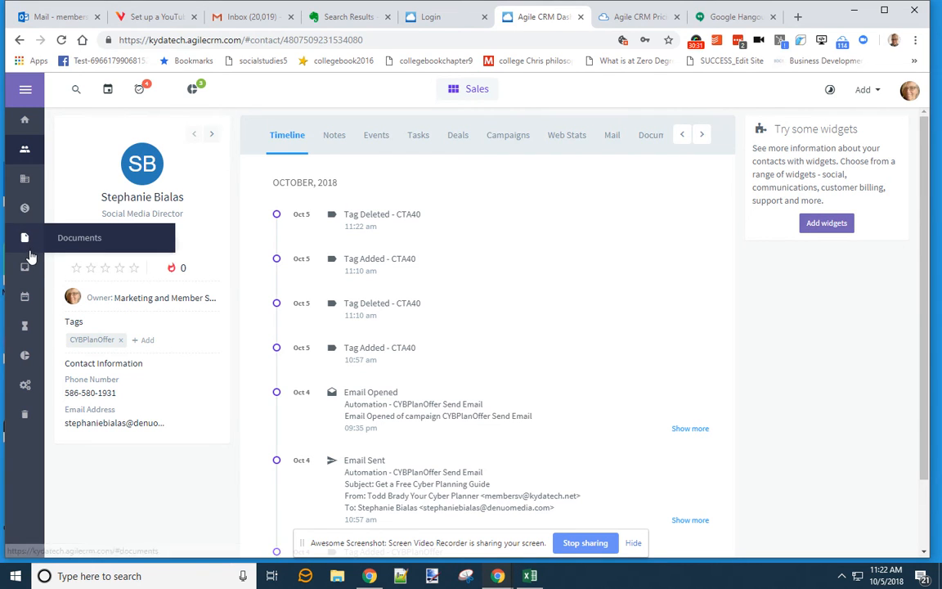
pyautogui.click(472, 89)
pyautogui.click(441, 185)
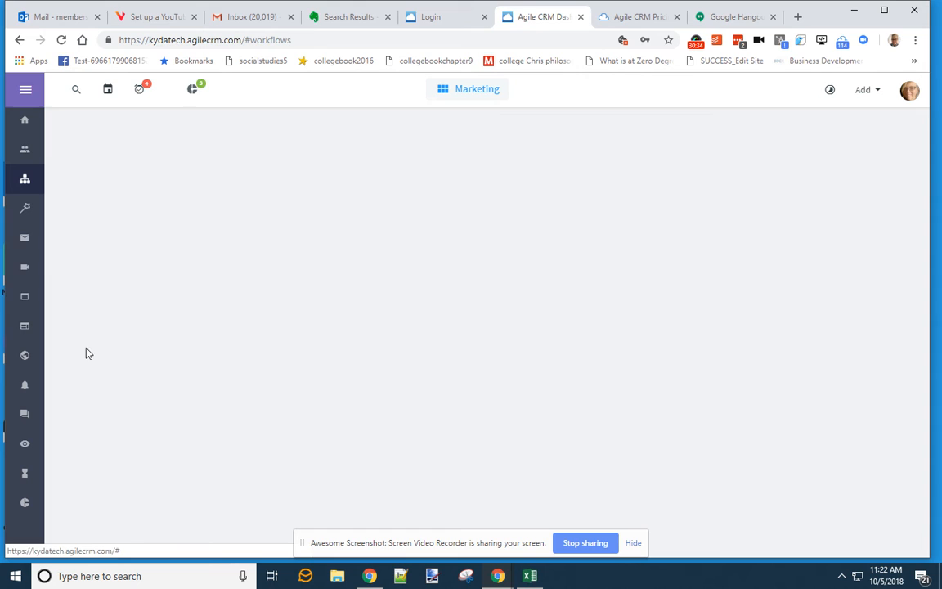
# - Open the CTA40 New Connects Intro Video template ('Let's Connect Further') and scroll through its content
pyautogui.click(25, 238)
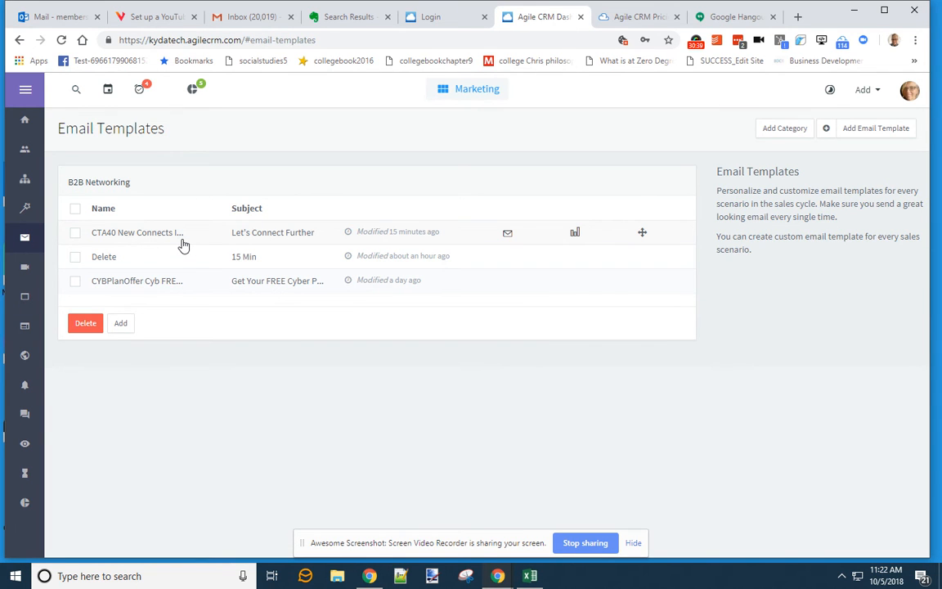
pyautogui.click(162, 236)
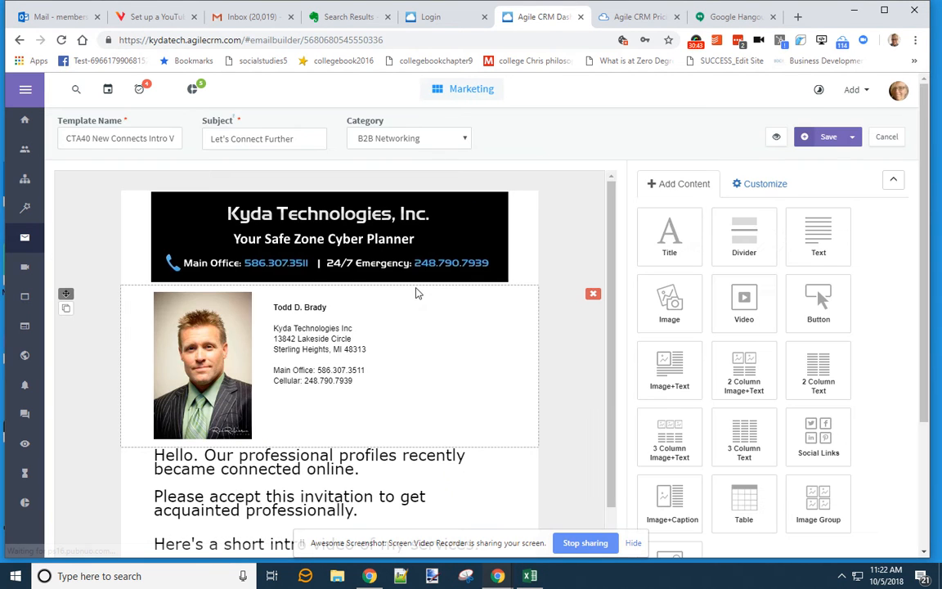
pyautogui.scroll(-3, 400, 353)
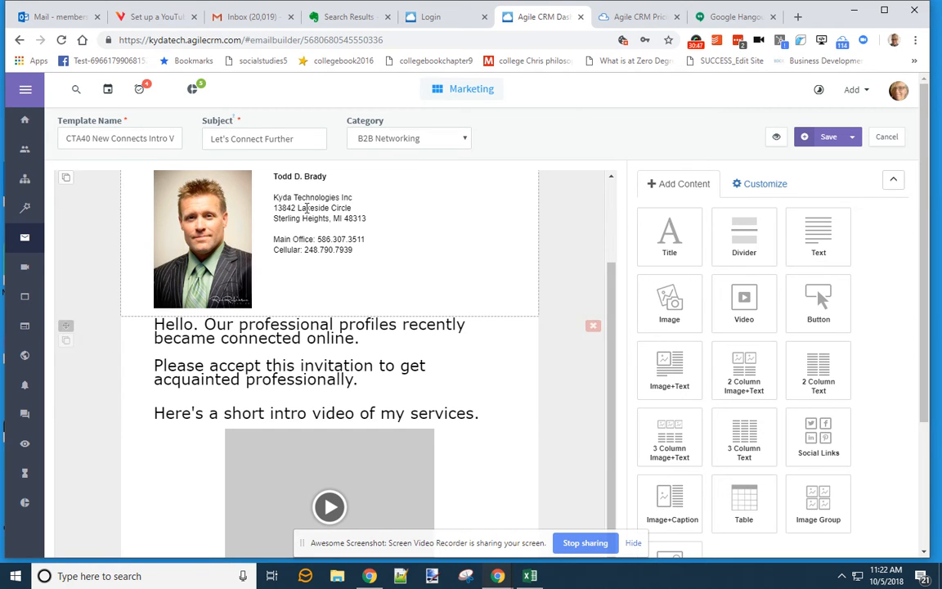
pyautogui.scroll(-2, 307, 200)
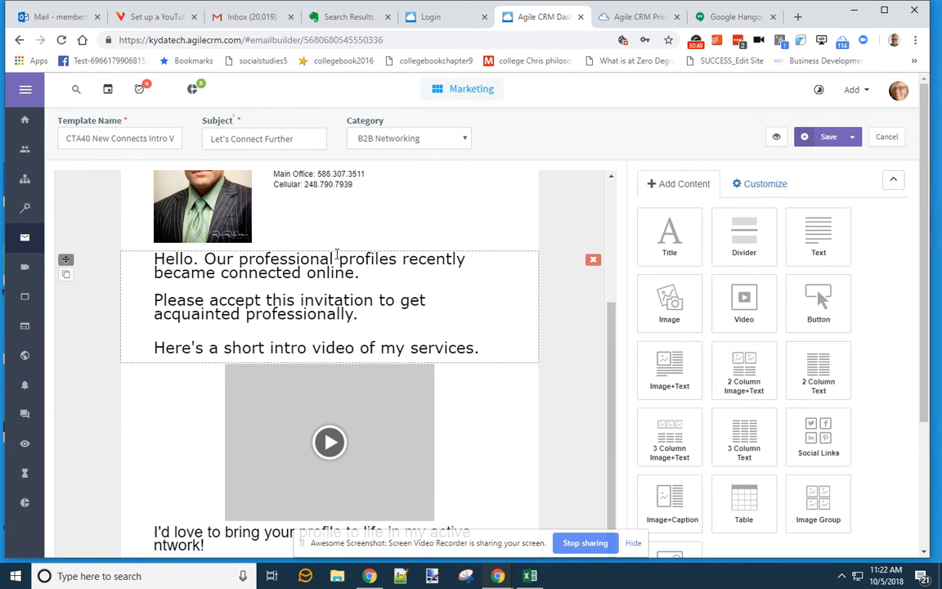
pyautogui.scroll(-4, 336, 254)
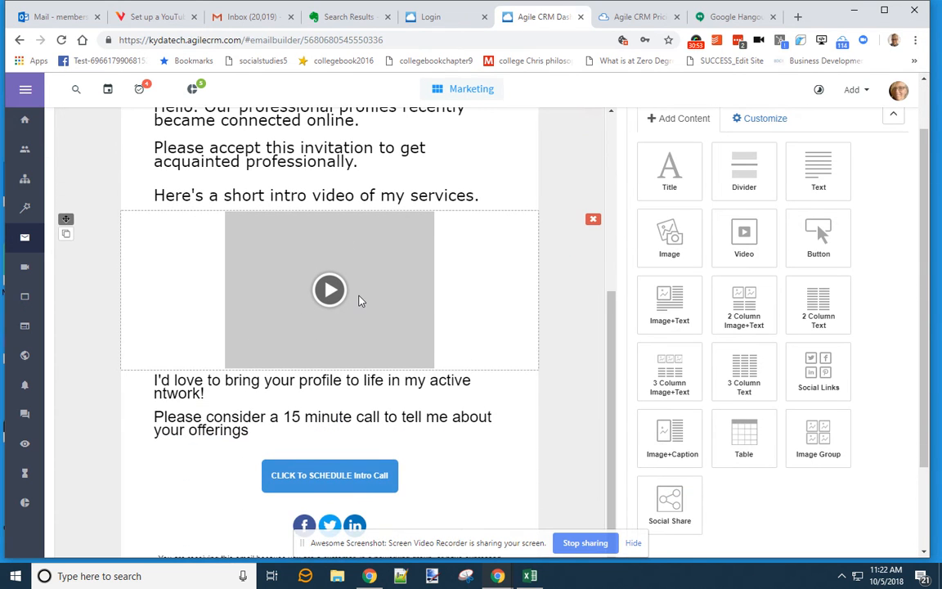
pyautogui.scroll(3, 358, 301)
pyautogui.scroll(-3, 359, 296)
pyautogui.scroll(-3, 360, 306)
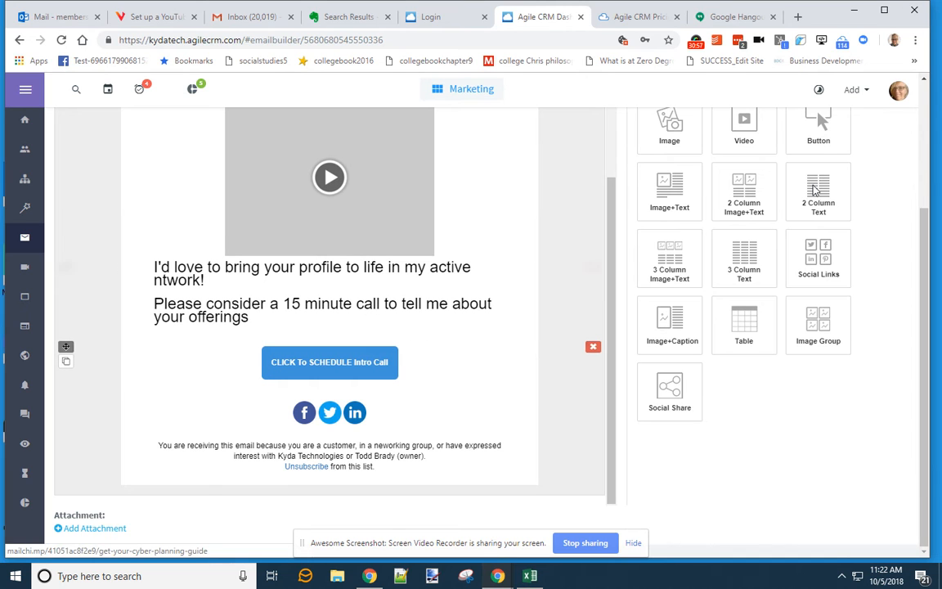
pyautogui.click(899, 90)
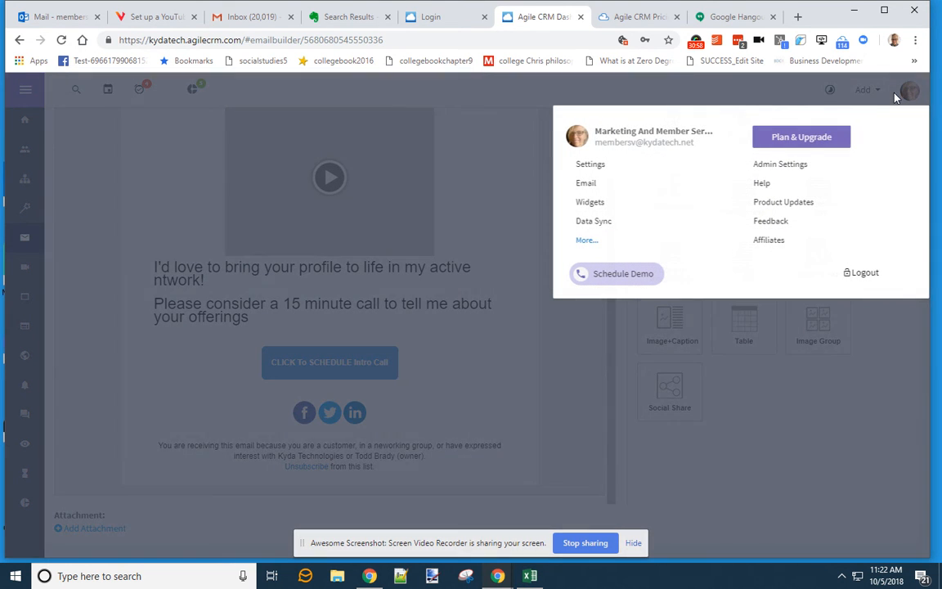
# - Go to Admin Settings and view the Custom Menu layout settings
pyautogui.click(798, 168)
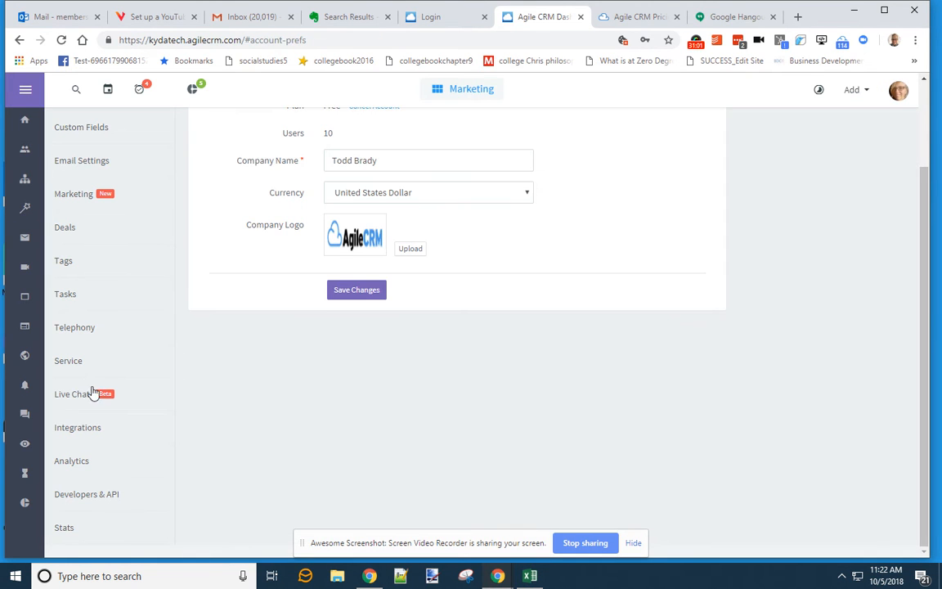
pyautogui.scroll(3, 103, 369)
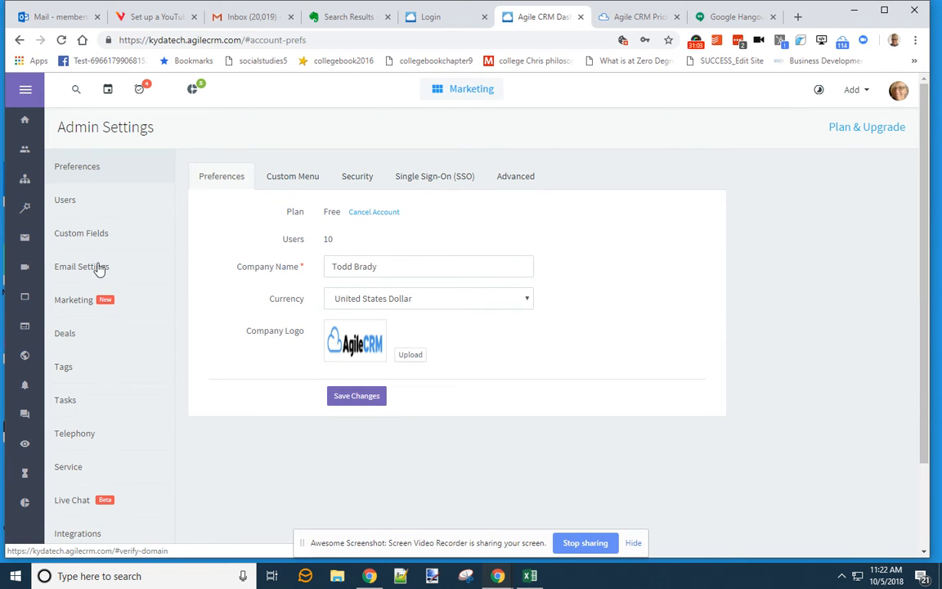
pyautogui.scroll(-2, 101, 343)
pyautogui.scroll(1, 102, 342)
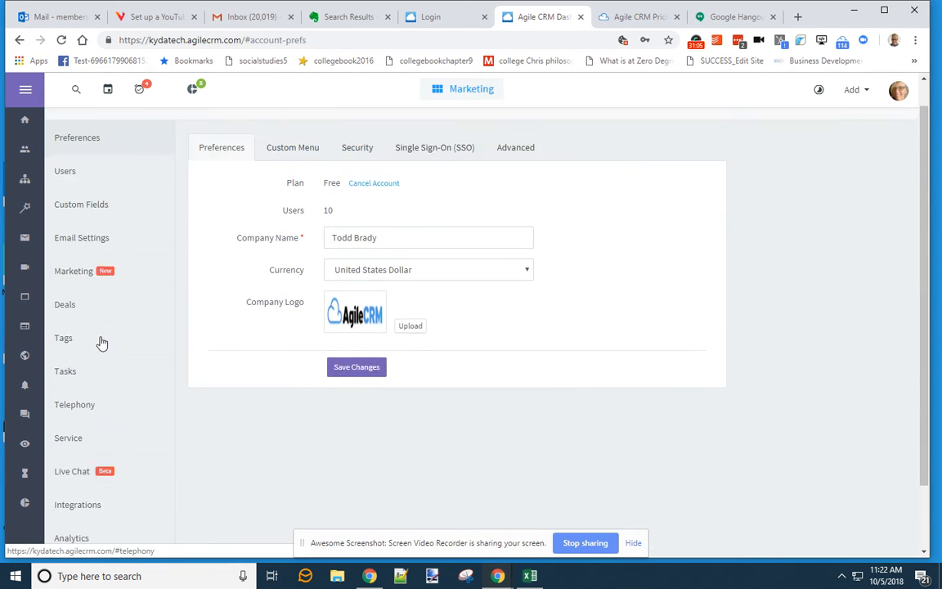
pyautogui.scroll(1, 102, 343)
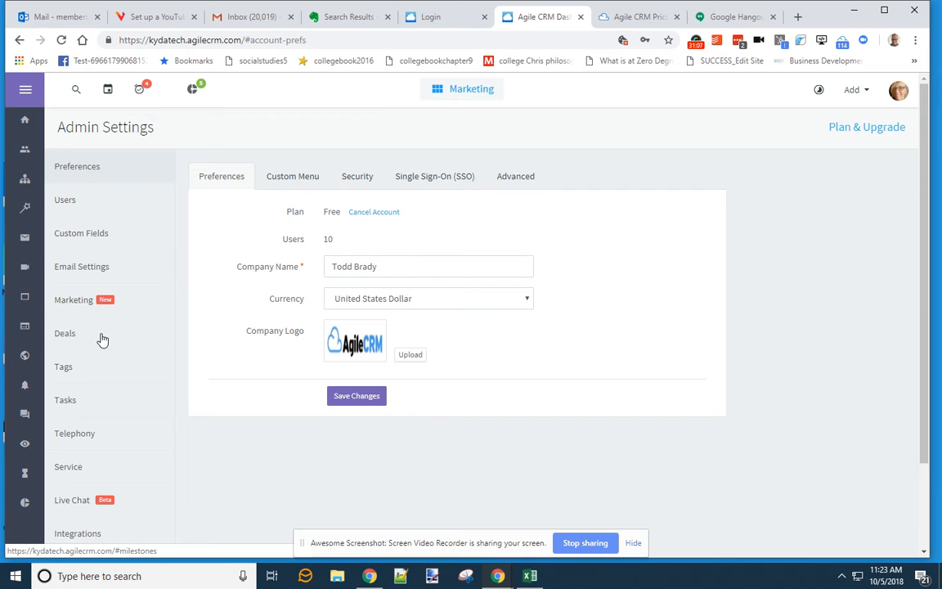
pyautogui.scroll(-2, 106, 372)
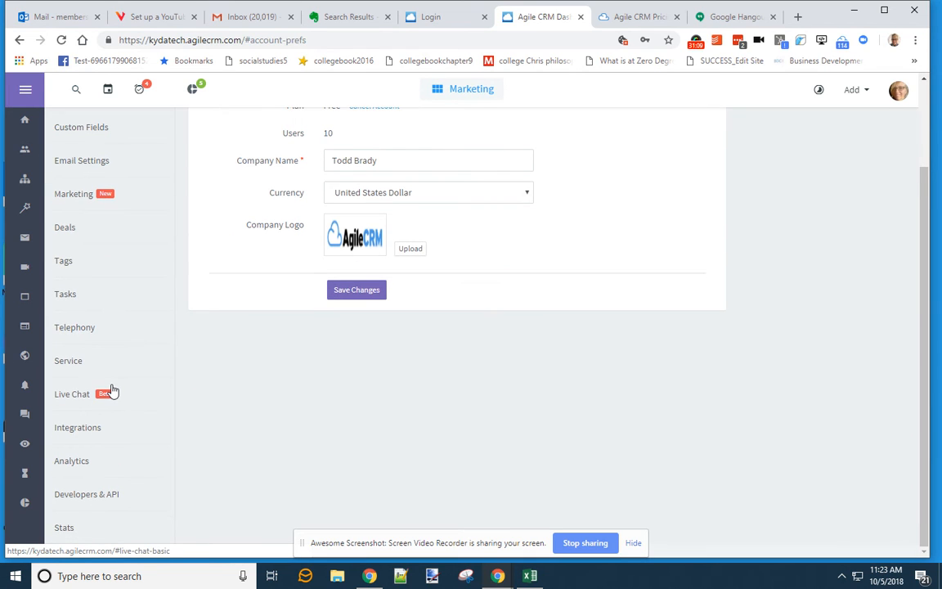
pyautogui.scroll(2, 112, 389)
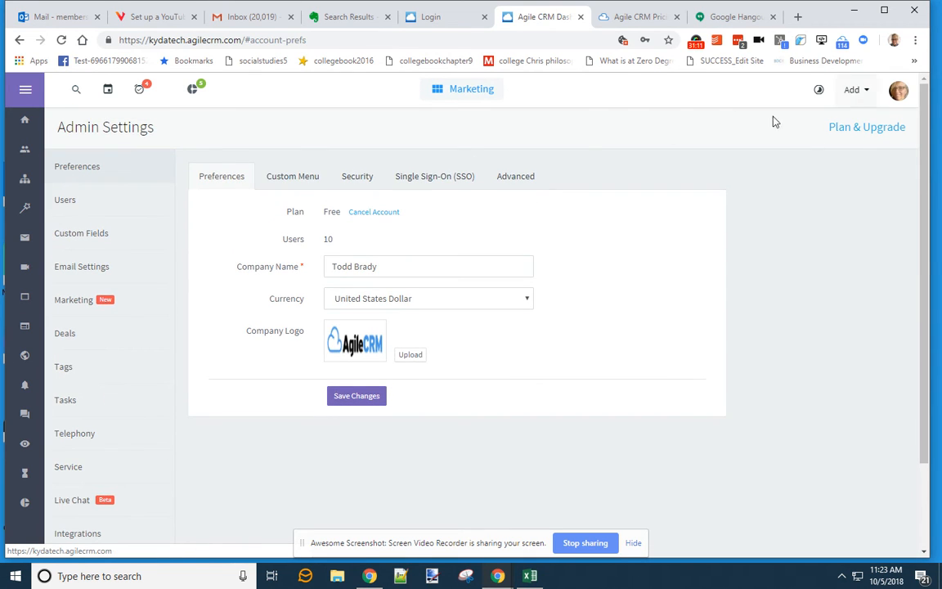
pyautogui.click(292, 181)
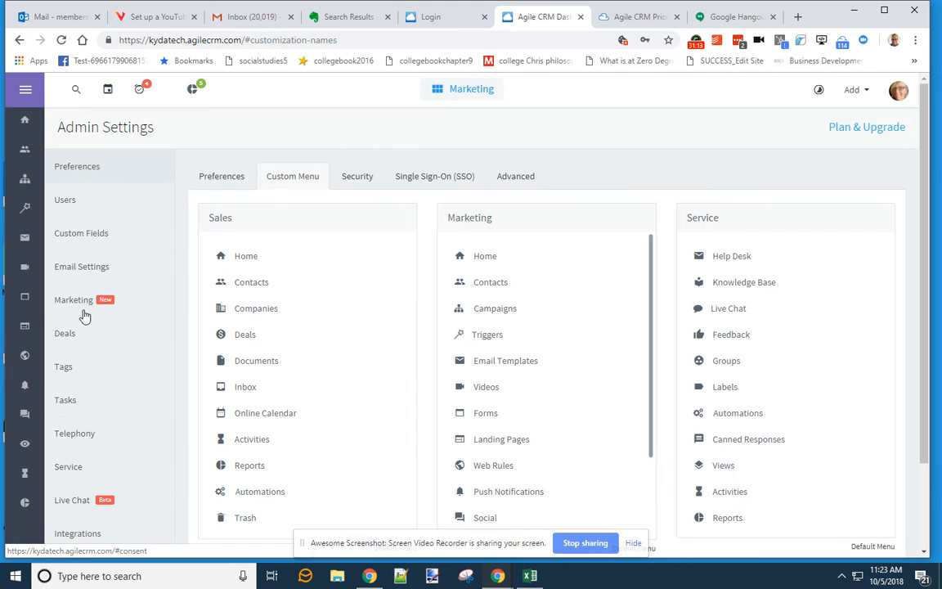
# - Switch to the Sales Companies list and bring up the profile dropdown
pyautogui.scroll(-1, 65, 435)
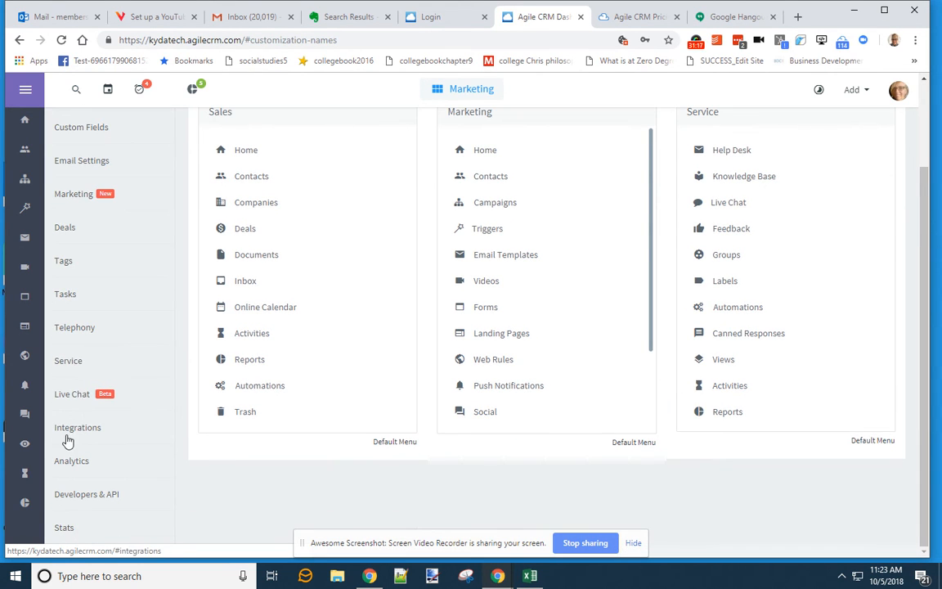
pyautogui.click(465, 93)
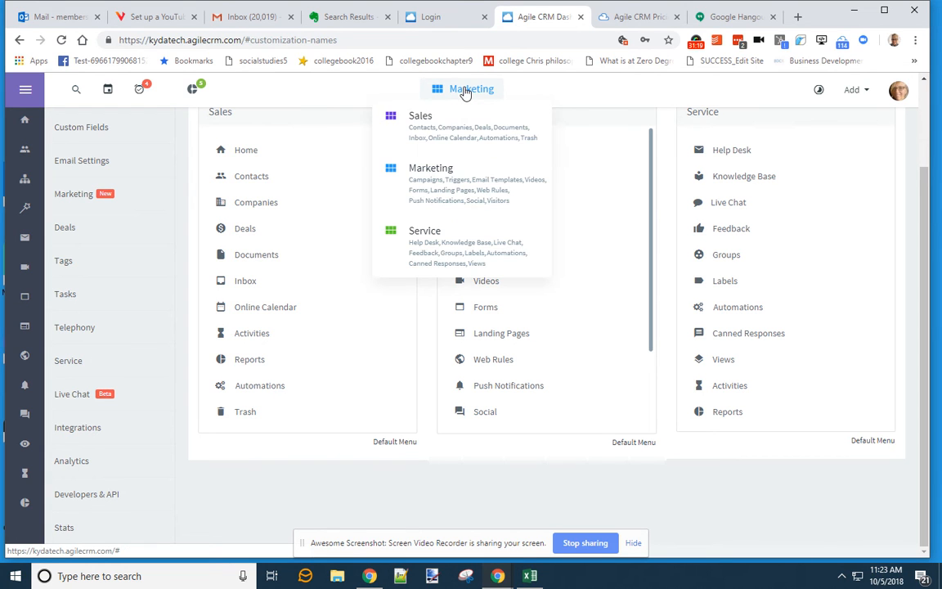
pyautogui.click(446, 128)
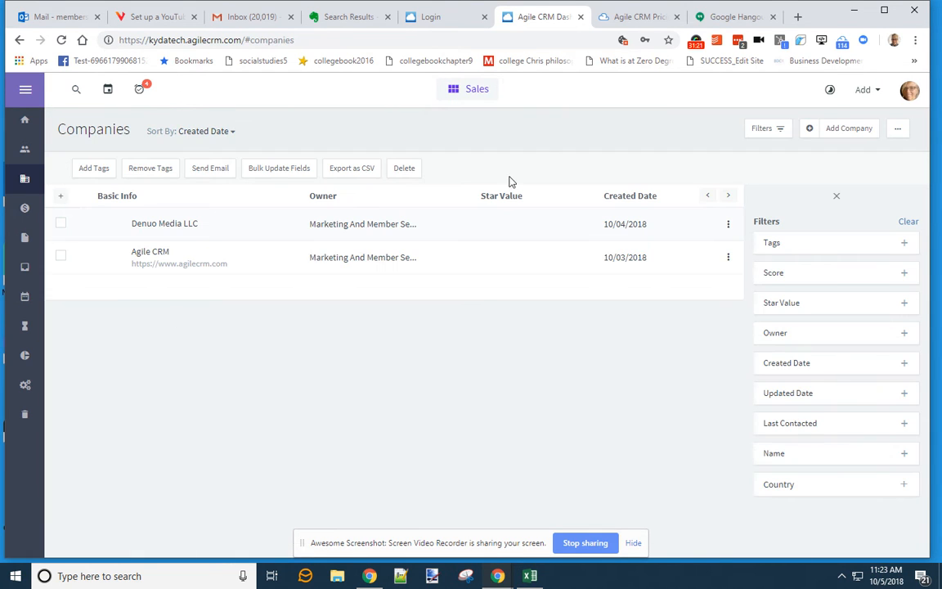
pyautogui.click(909, 91)
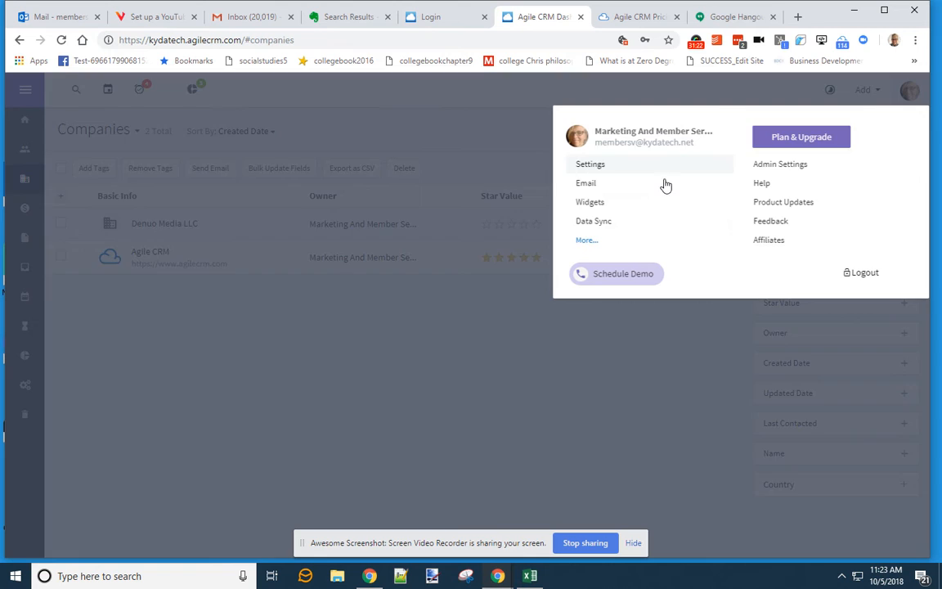
# - Open Online Calendar preferences and review Business Hours, Advanced and Meeting Types tabs
pyautogui.click(595, 164)
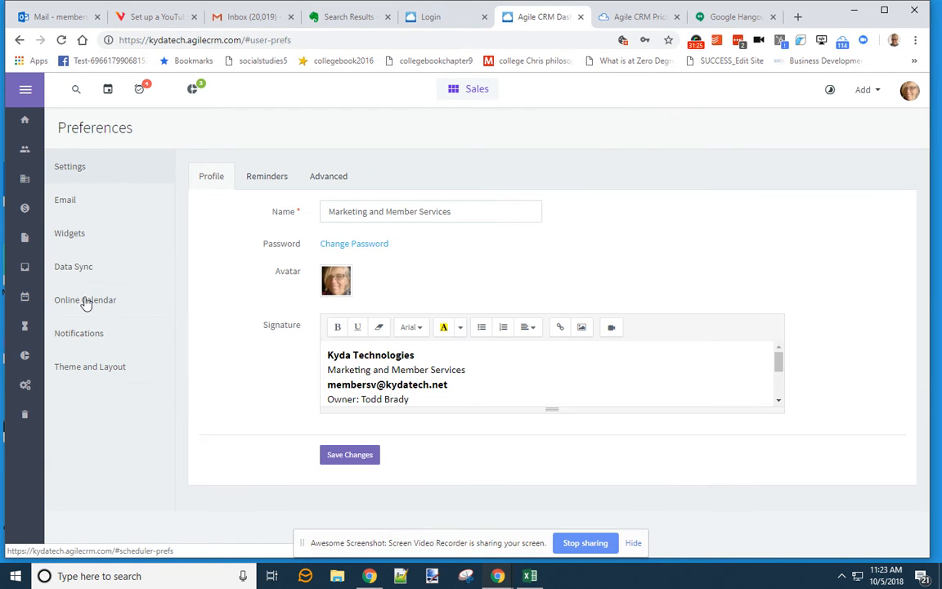
pyautogui.click(85, 300)
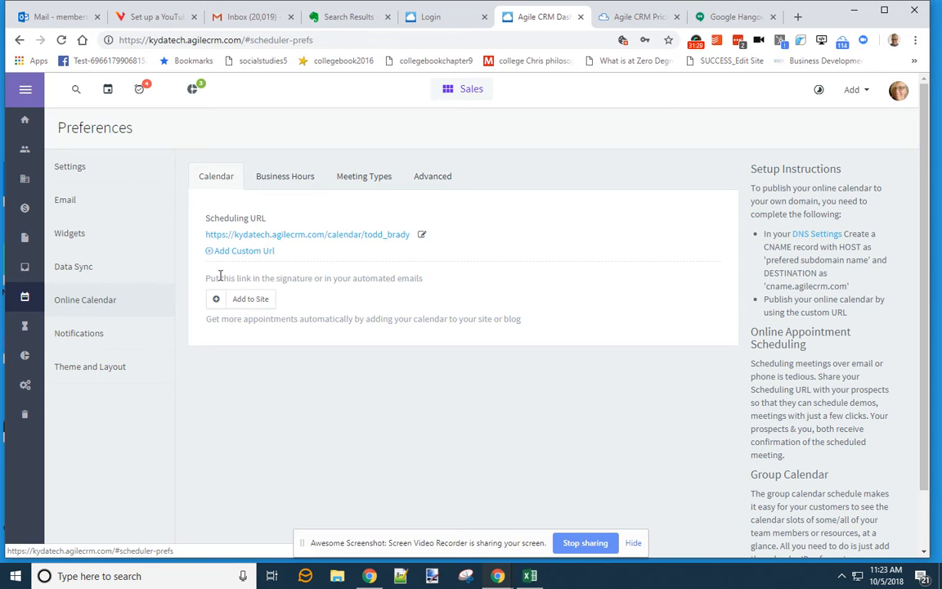
pyautogui.click(288, 179)
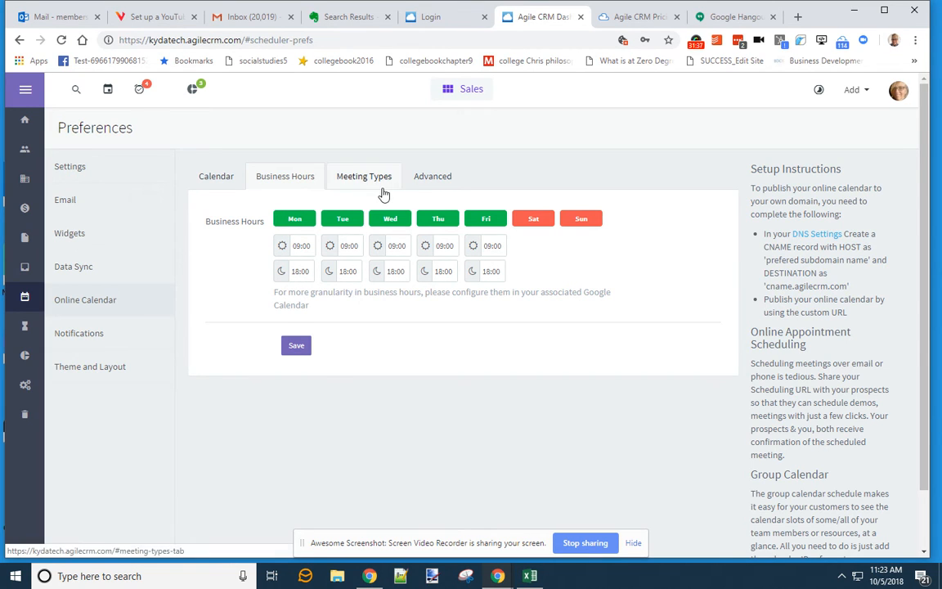
pyautogui.click(440, 178)
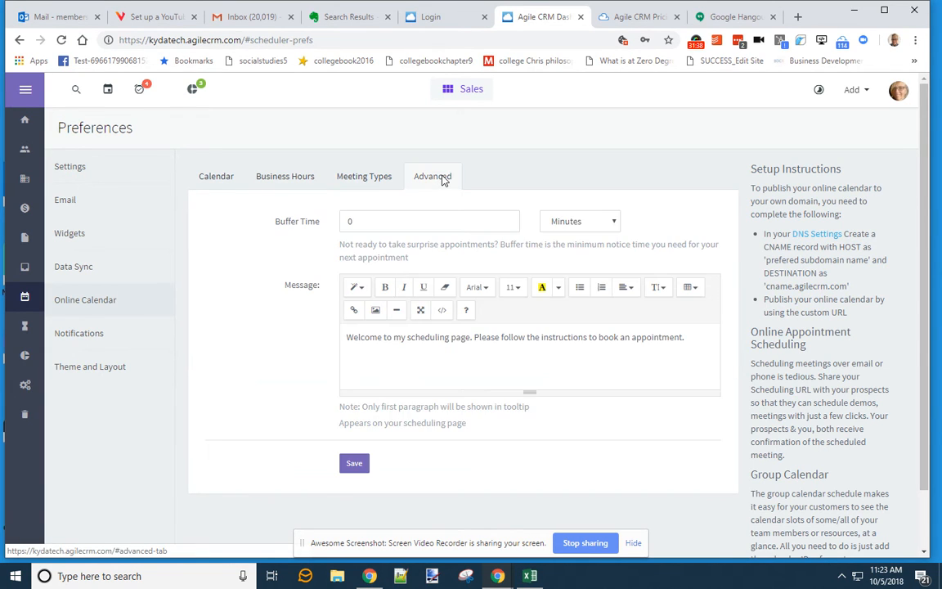
pyautogui.click(365, 179)
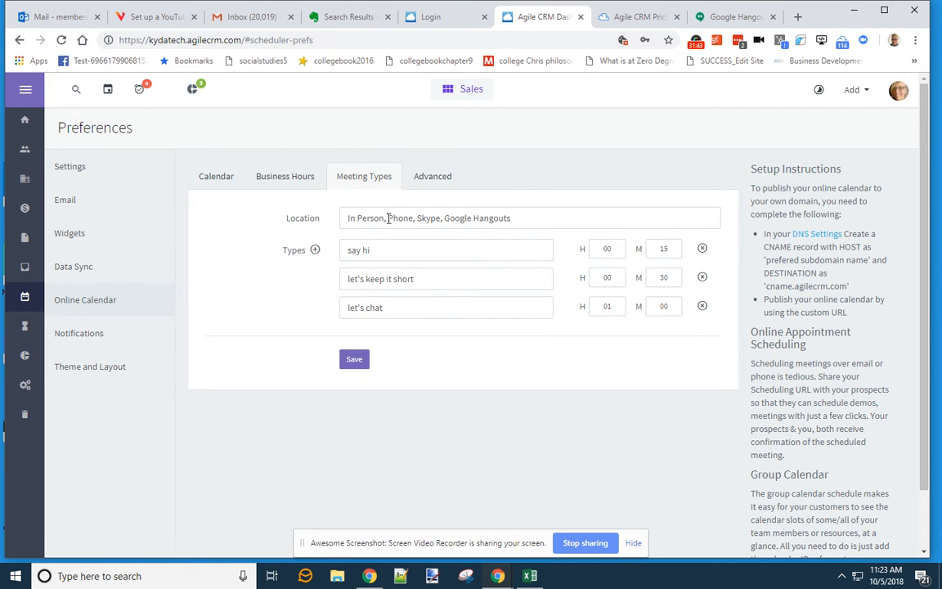
# - Delete In Person, Skype and Google Hangouts from the meeting location, leaving only Phone
pyautogui.moveTo(388, 219); pyautogui.dragTo(345, 218)
pyautogui.press('BackSpace')
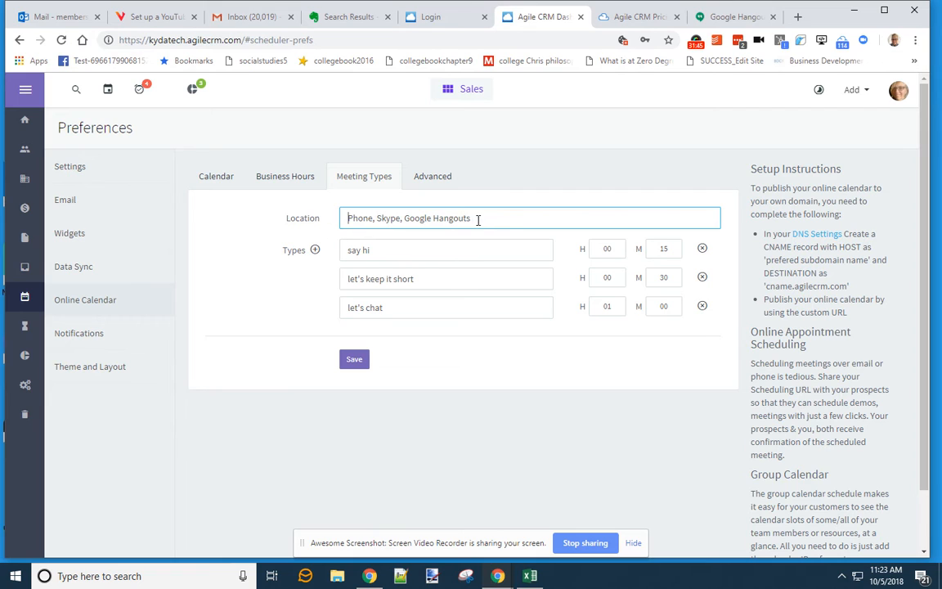
pyautogui.moveTo(403, 218); pyautogui.dragTo(375, 219)
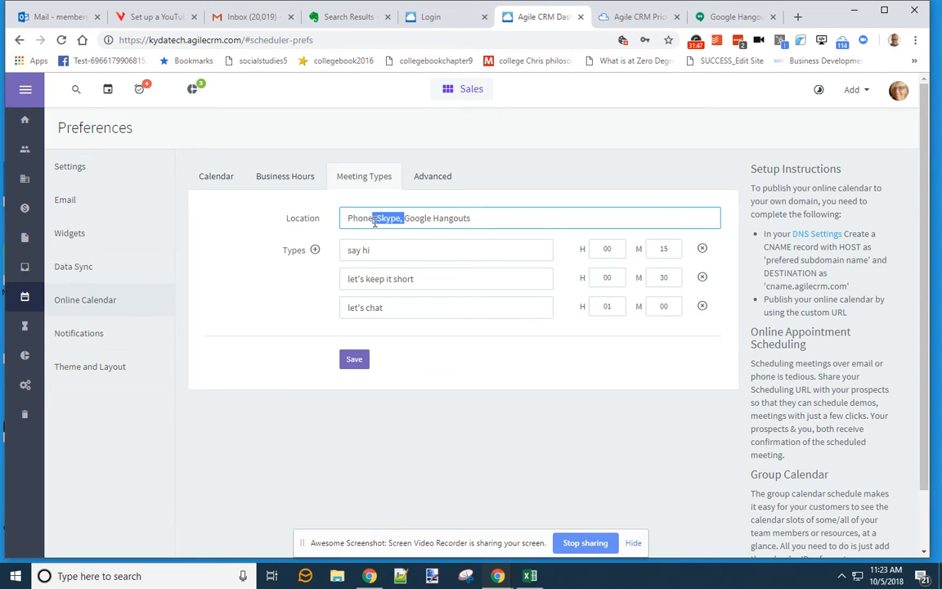
pyautogui.press('BackSpace')
pyautogui.hotkey('shift', 'End')
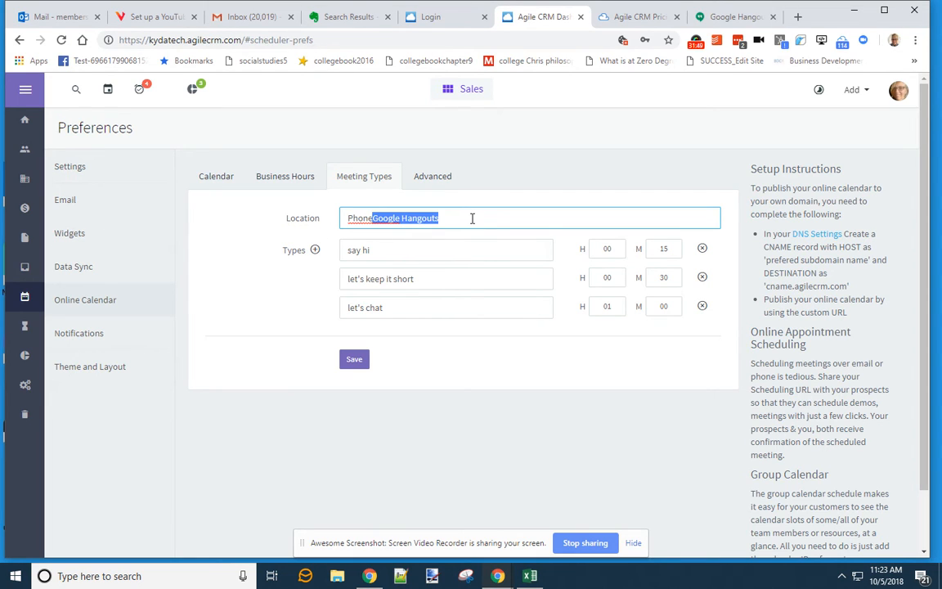
pyautogui.press('BackSpace')
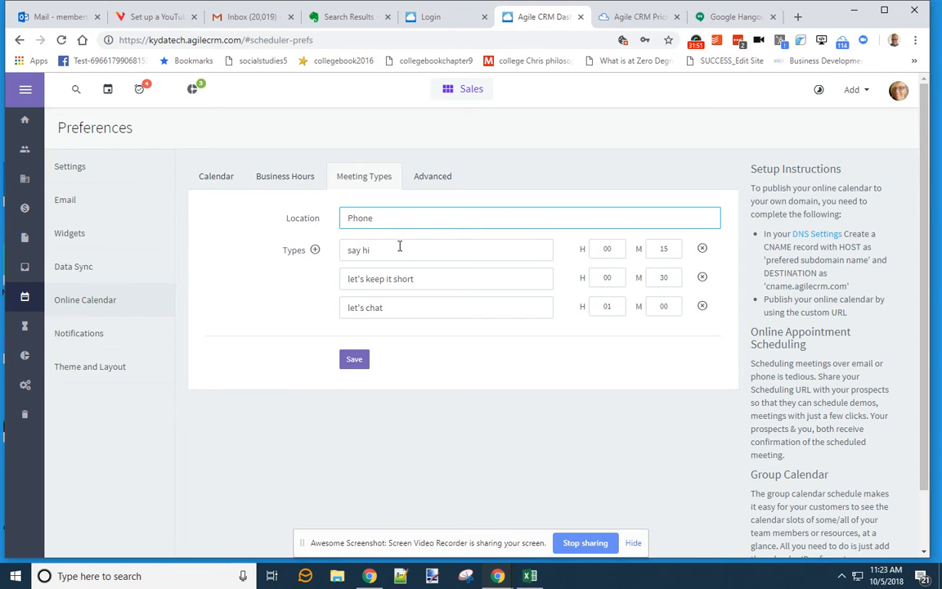
# - Make Tuesday the only business day by turning off Monday, Wednesday, Thursday and Friday
pyautogui.click(304, 180)
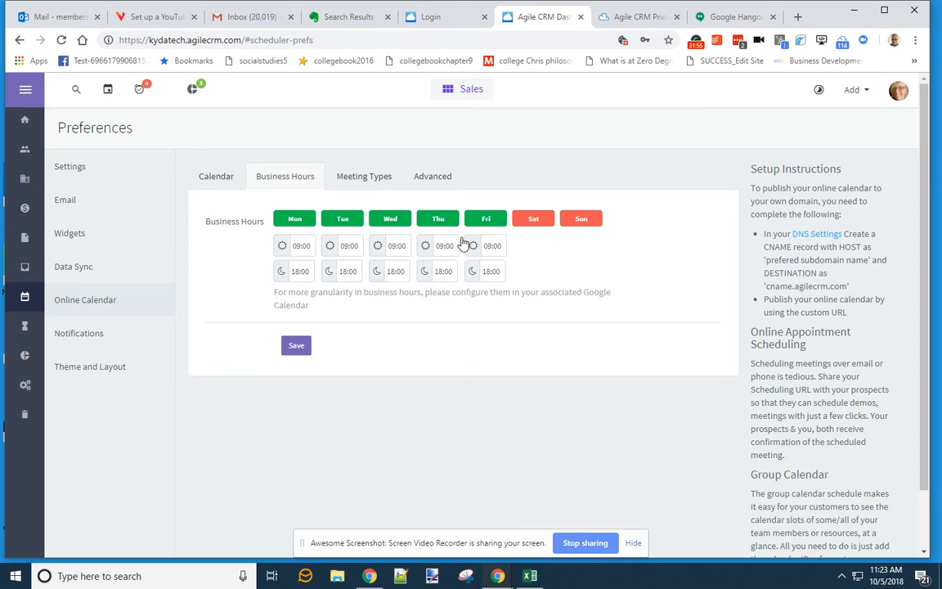
pyautogui.click(491, 220)
pyautogui.click(439, 221)
pyautogui.click(390, 219)
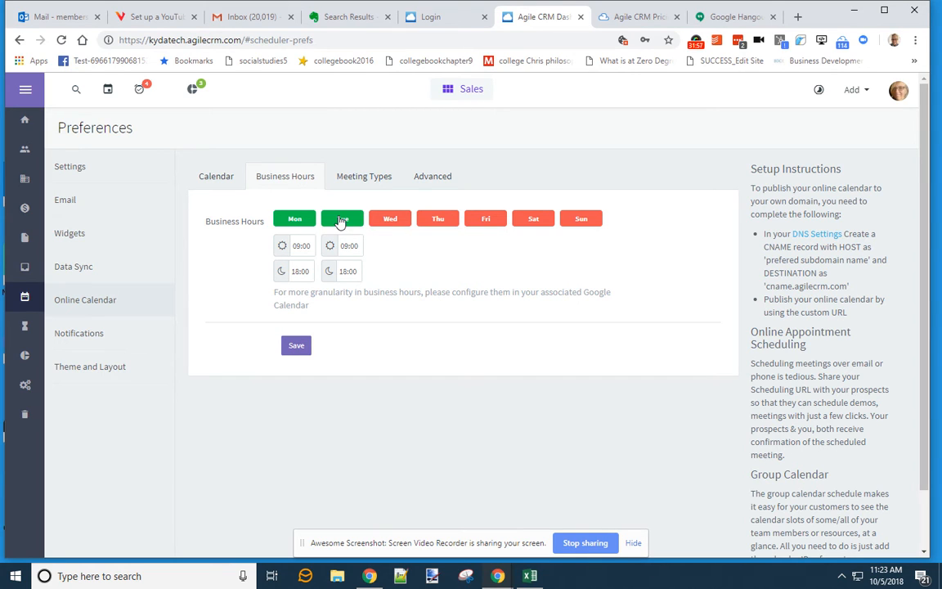
pyautogui.click(334, 219)
pyautogui.click(286, 221)
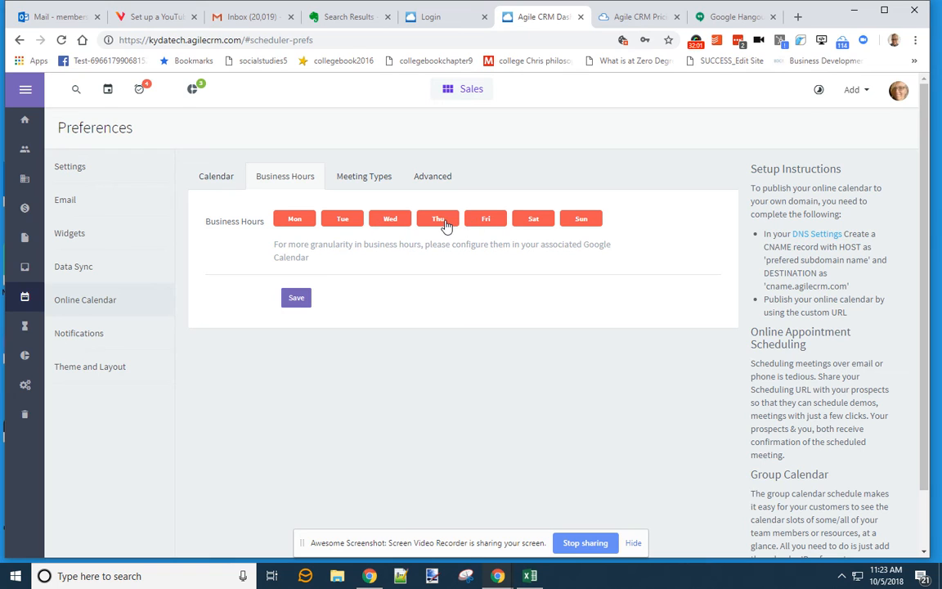
pyautogui.click(348, 225)
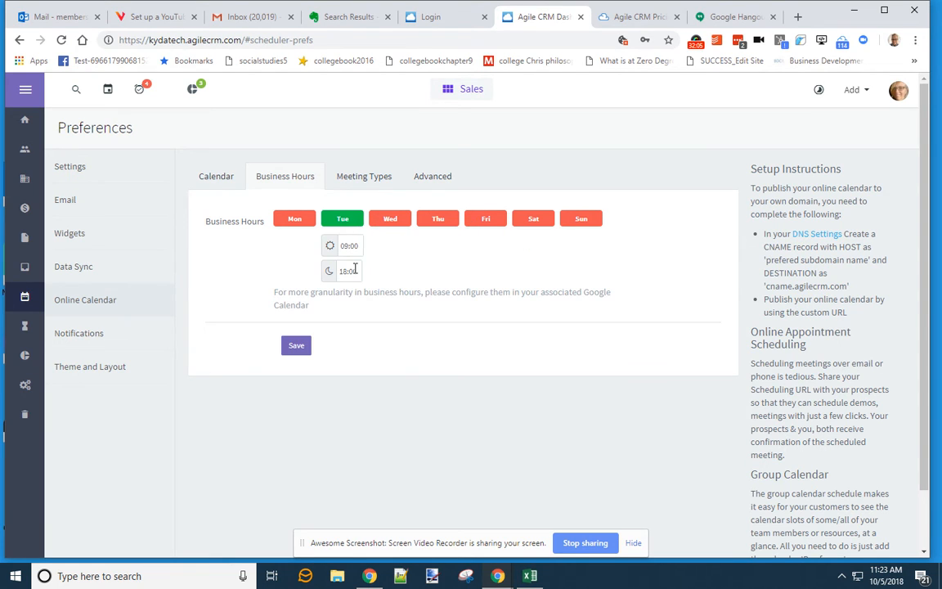
# - Set Tuesday's business-hours start time to 11:00
pyautogui.click(357, 245)
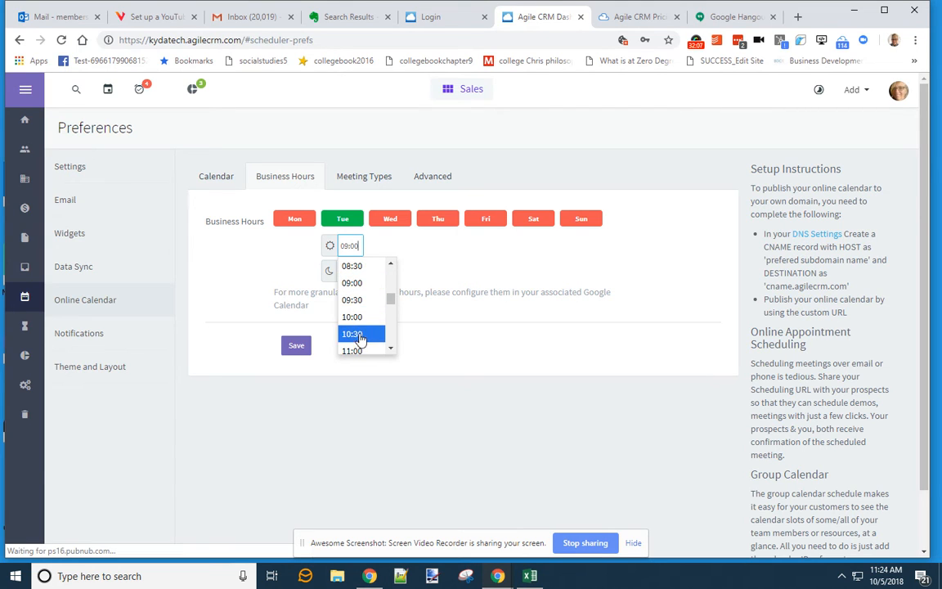
pyautogui.click(395, 248)
pyautogui.click(351, 245)
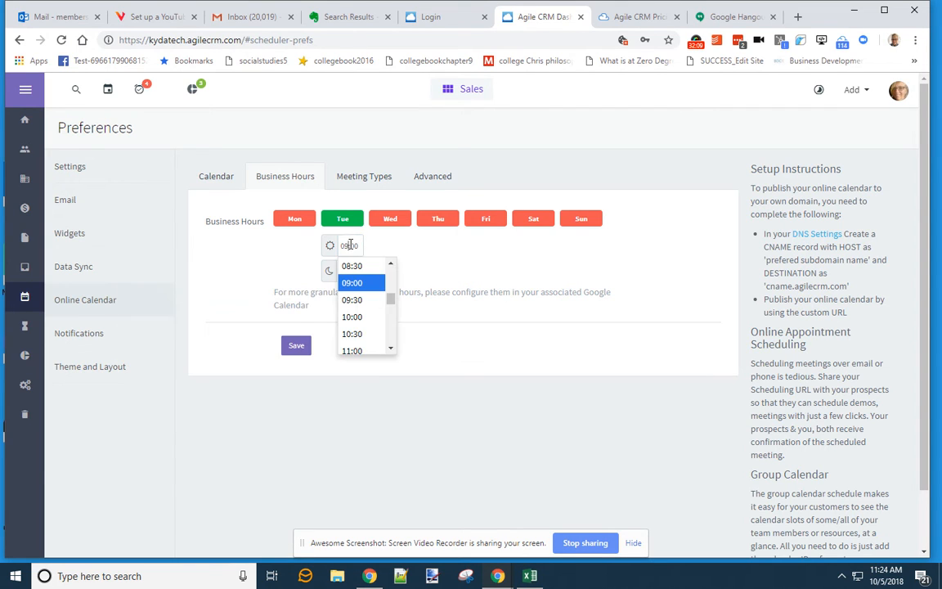
pyautogui.click(357, 350)
# - Set Tuesday's end time to 14:00 and save the business hours
pyautogui.click(358, 271)
pyautogui.scroll(-2, 357, 359)
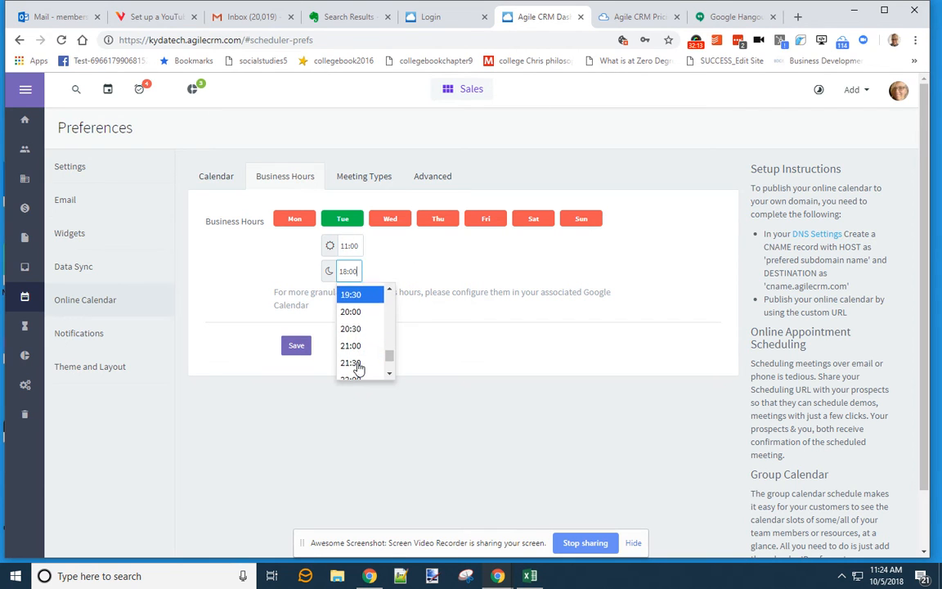
pyautogui.scroll(-2, 358, 368)
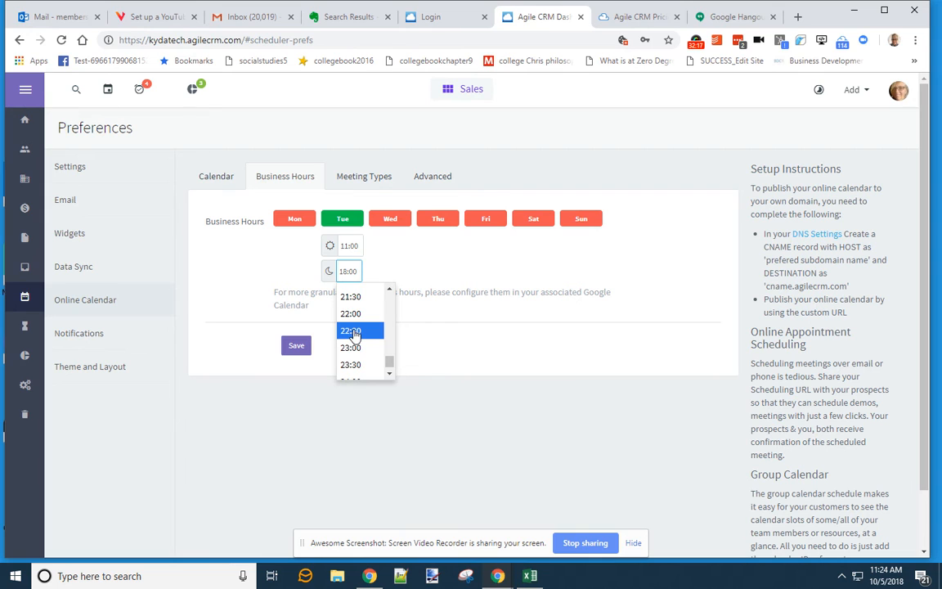
pyautogui.scroll(4, 356, 327)
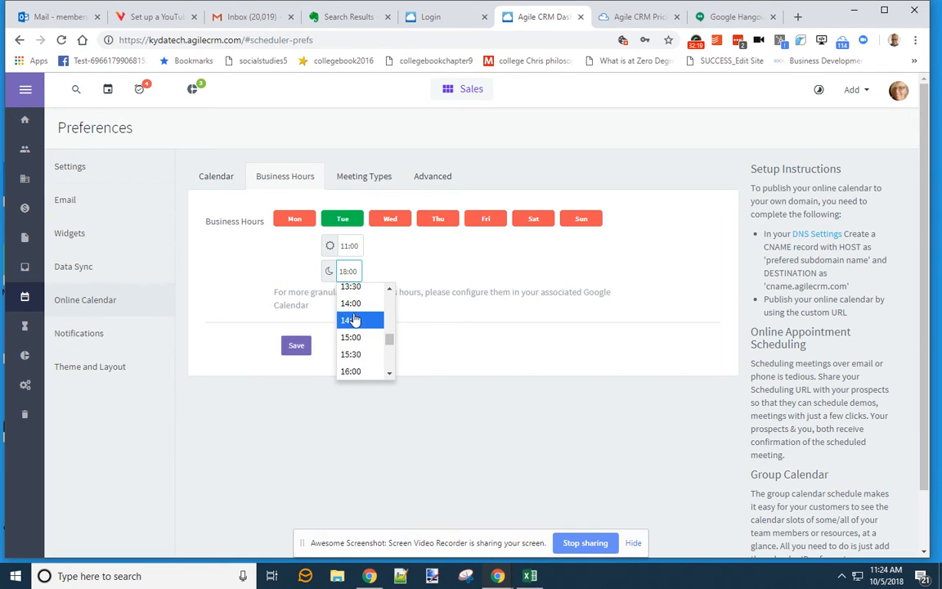
pyautogui.click(461, 280)
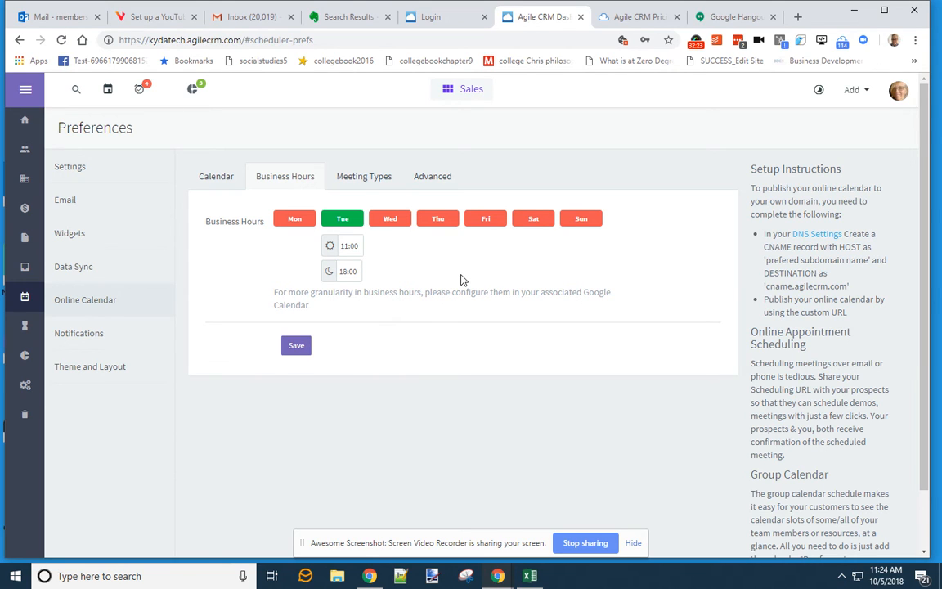
pyautogui.click(345, 271)
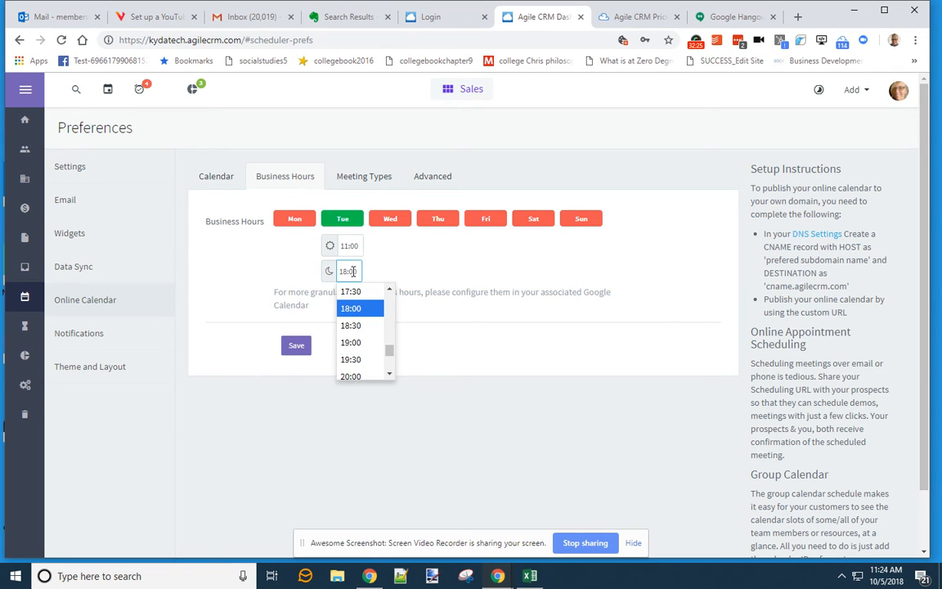
pyautogui.scroll(2, 356, 303)
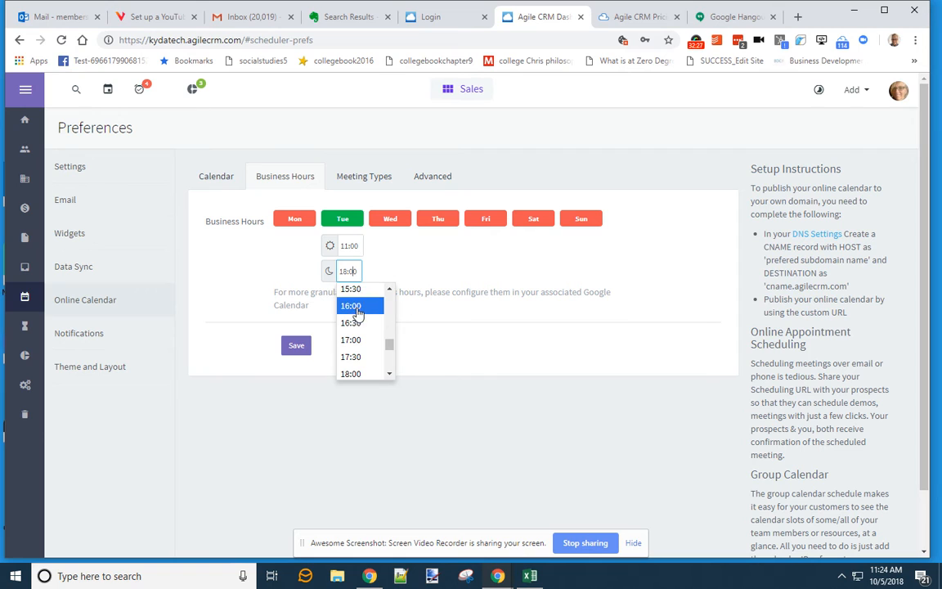
pyautogui.scroll(1, 357, 308)
pyautogui.click(359, 309)
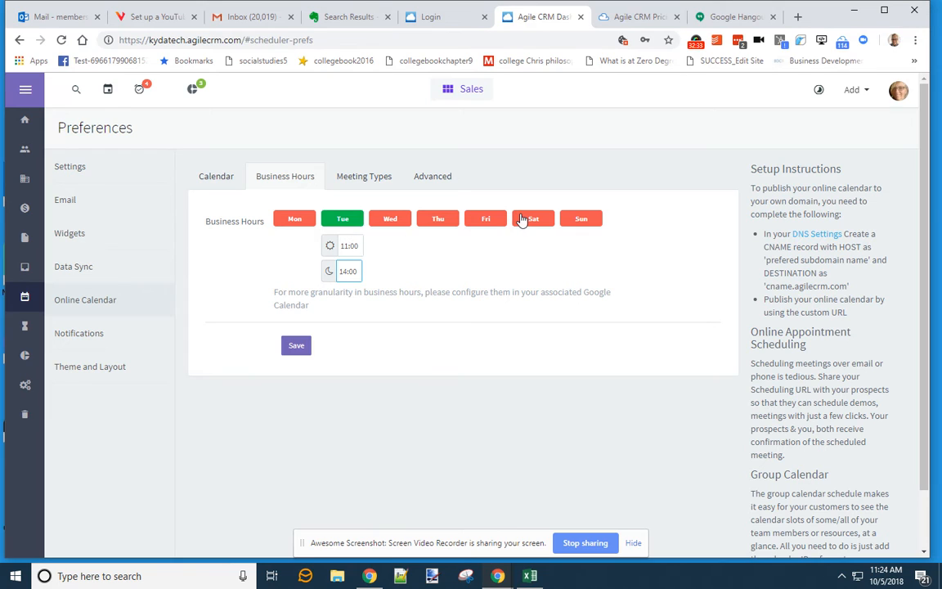
pyautogui.click(304, 347)
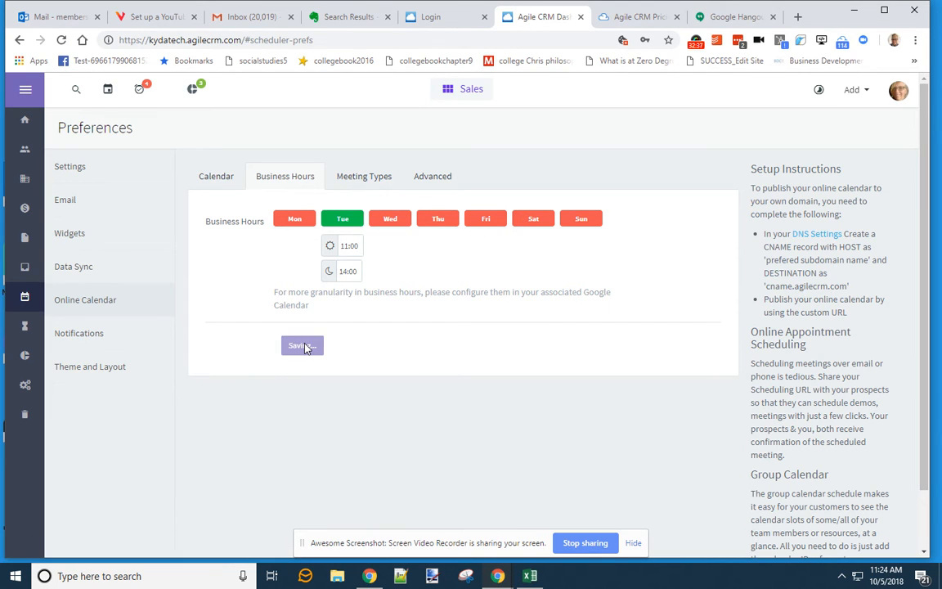
# - Change Tuesday's end time to 16:00 and save the 11:00–16:00 hours
pyautogui.click(351, 272)
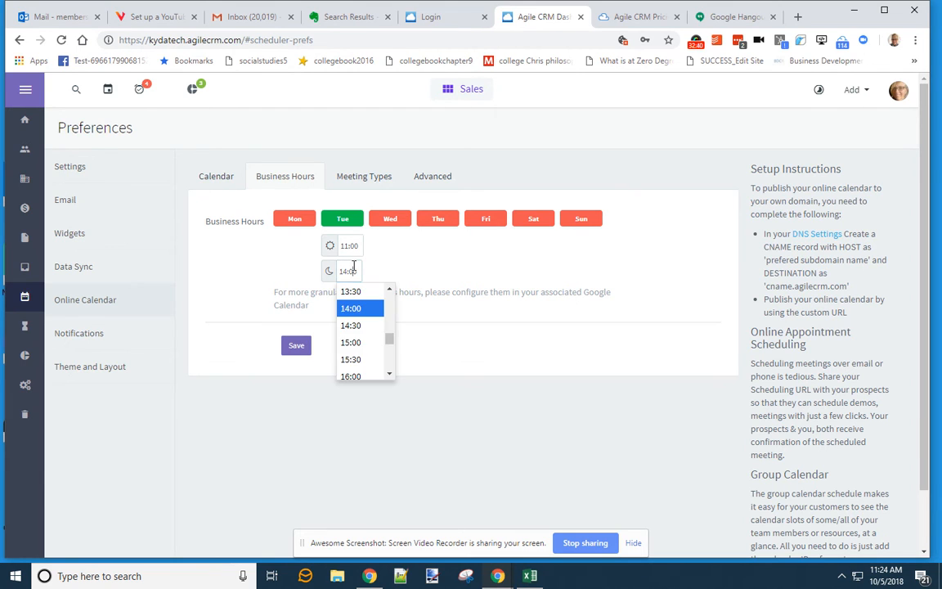
pyautogui.click(357, 374)
pyautogui.click(302, 348)
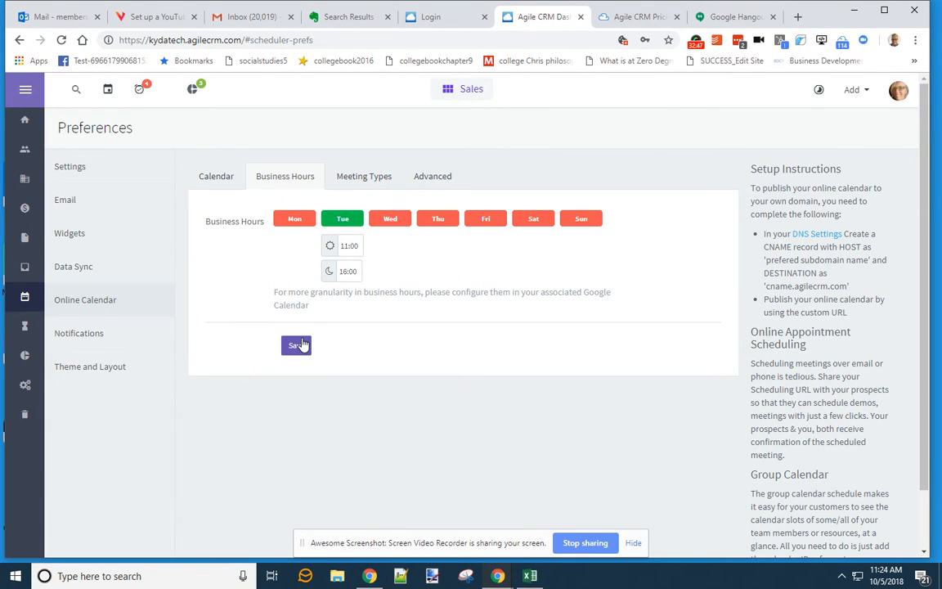
pyautogui.click(303, 345)
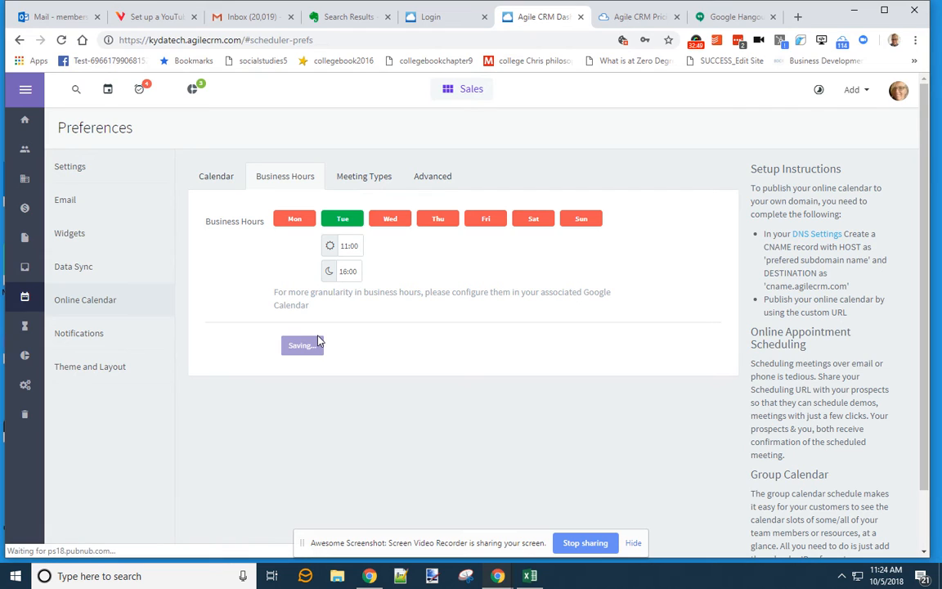
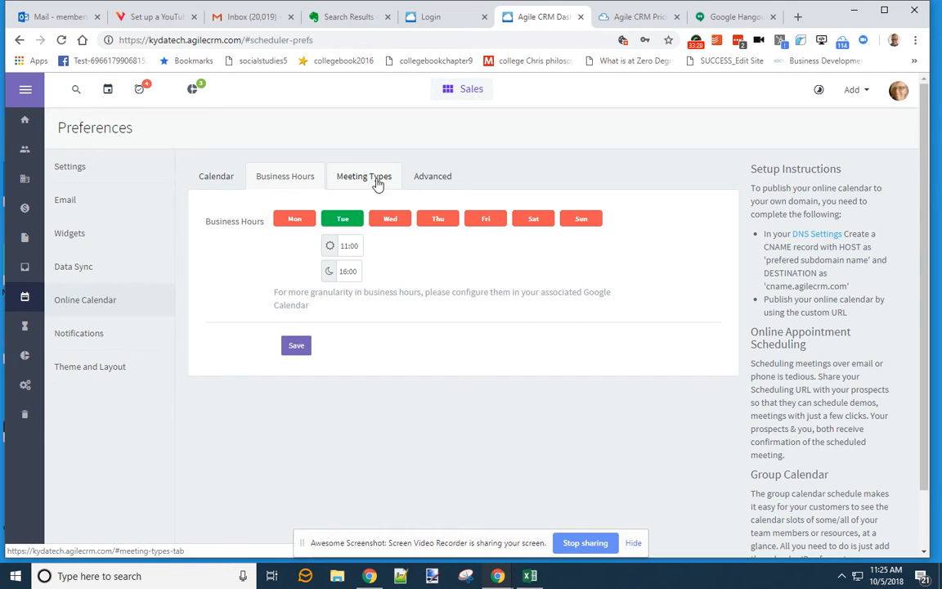
# - Save Tuesday's 11:00–16:00 business hours and open the Contacts list
pyautogui.click(299, 348)
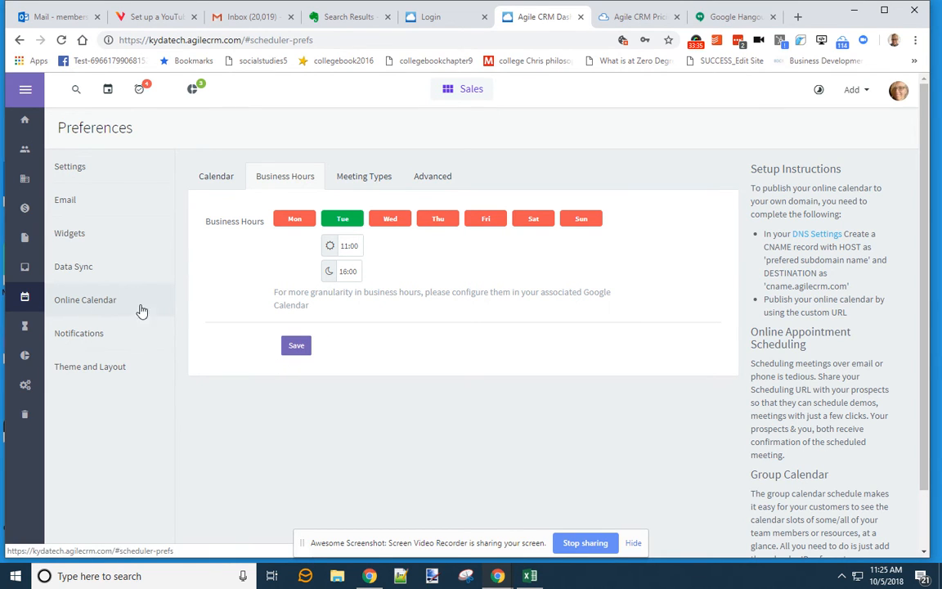
pyautogui.click(25, 155)
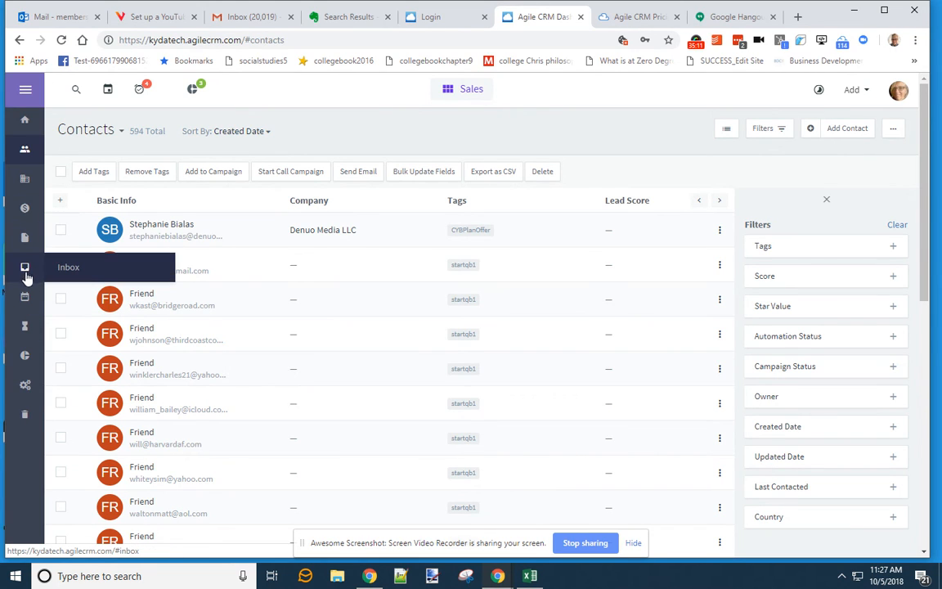
# - Switch to the Marketing module and scroll through the CTA40 New Connects Intro email template
pyautogui.click(473, 95)
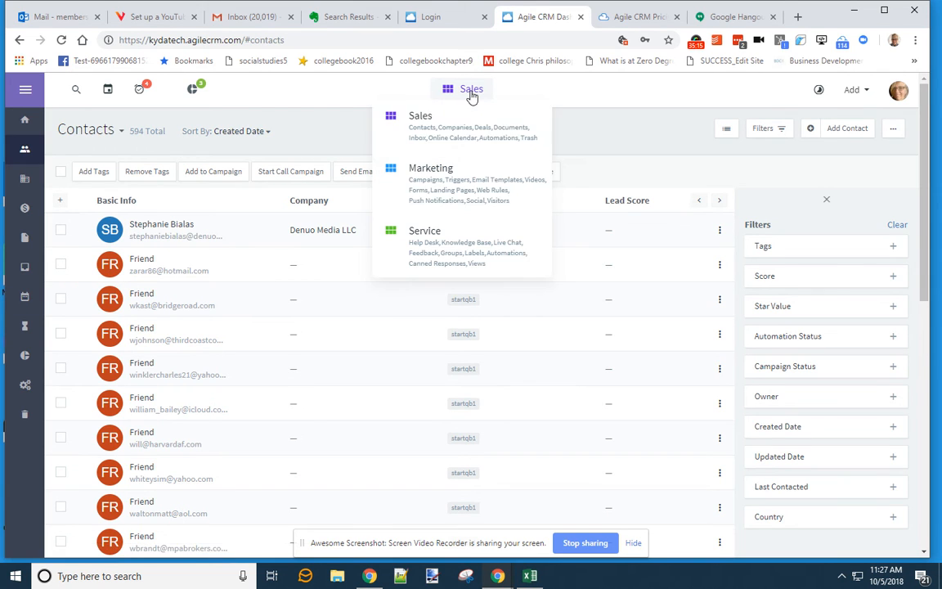
pyautogui.click(431, 179)
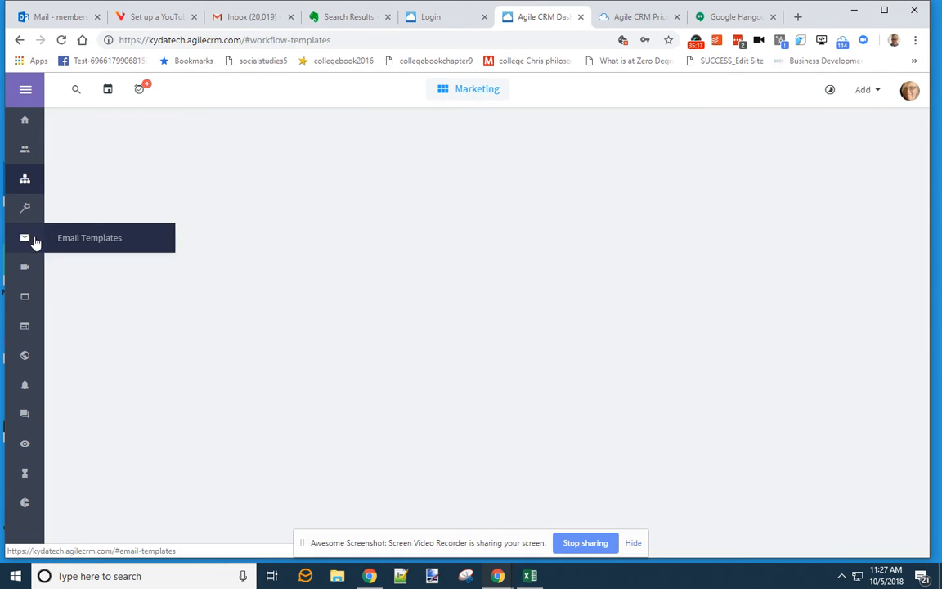
pyautogui.click(24, 237)
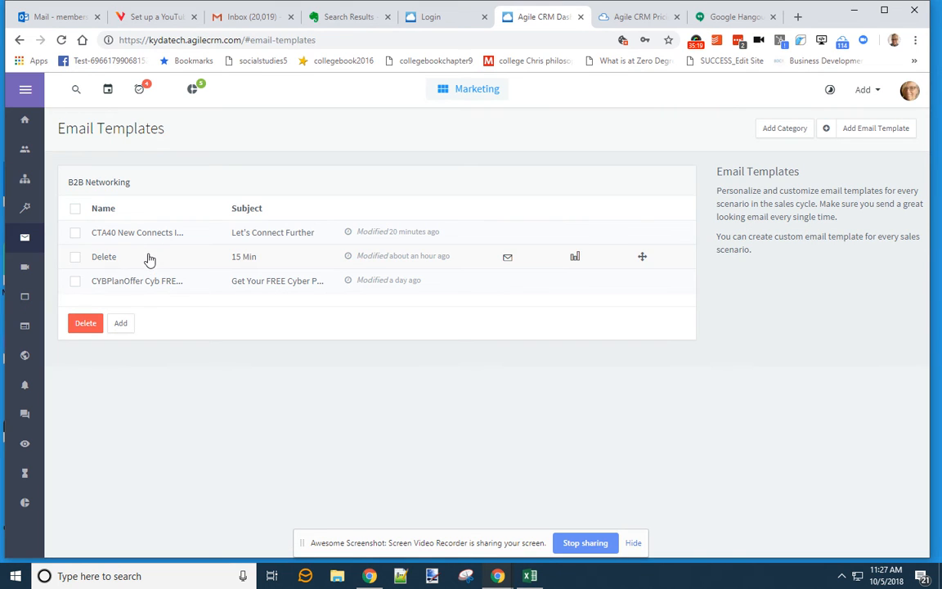
pyautogui.click(166, 236)
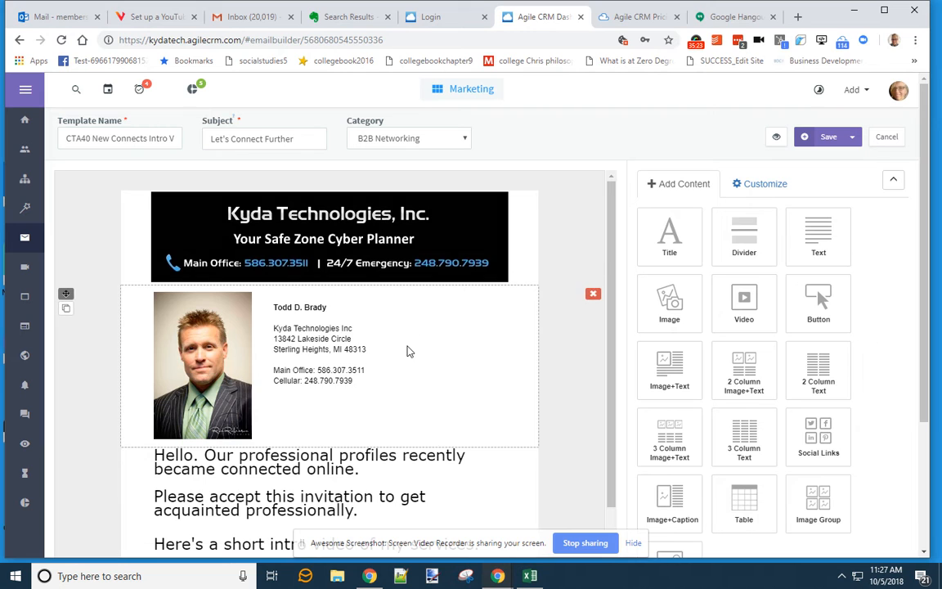
pyautogui.scroll(-5, 405, 350)
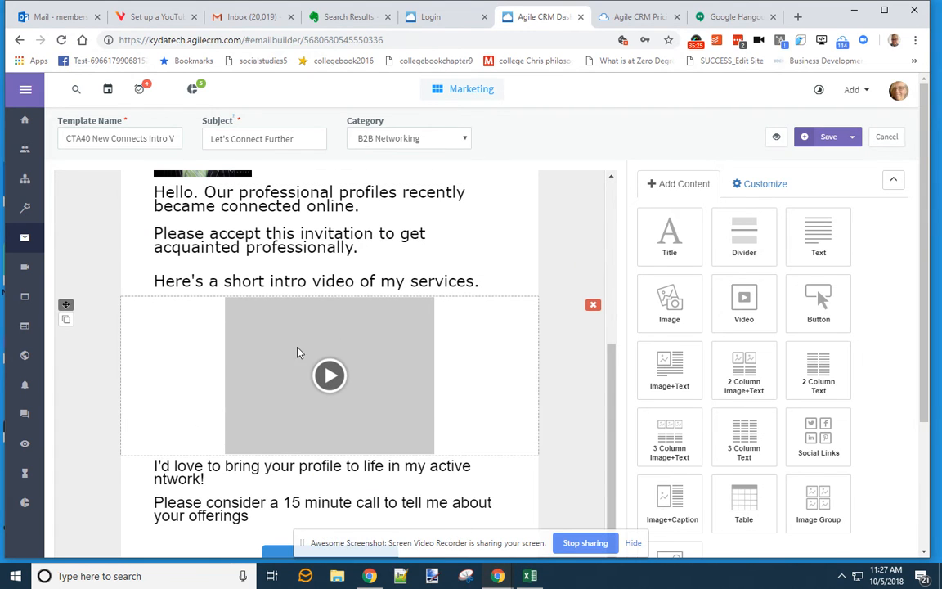
pyautogui.scroll(-1, 350, 430)
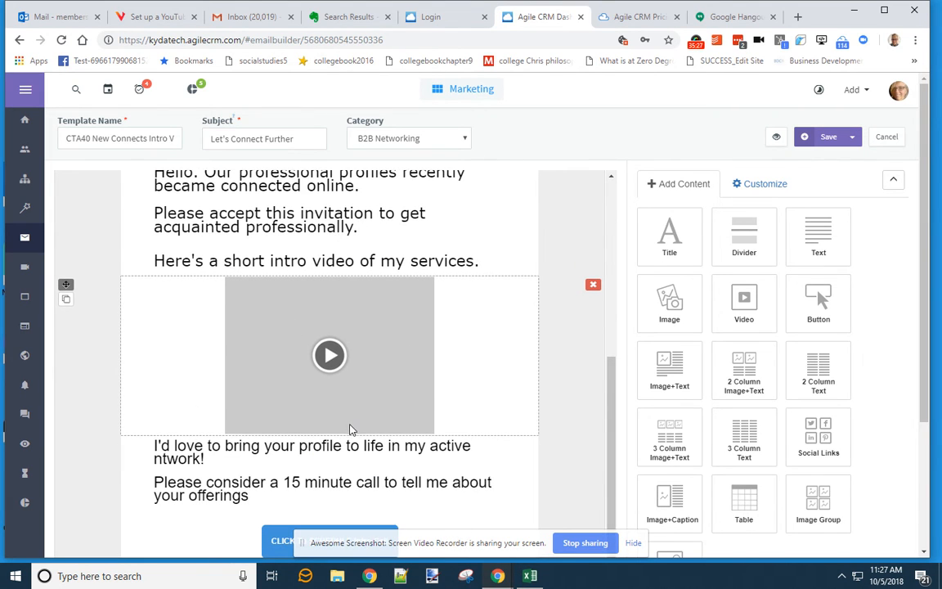
pyautogui.scroll(-3, 353, 429)
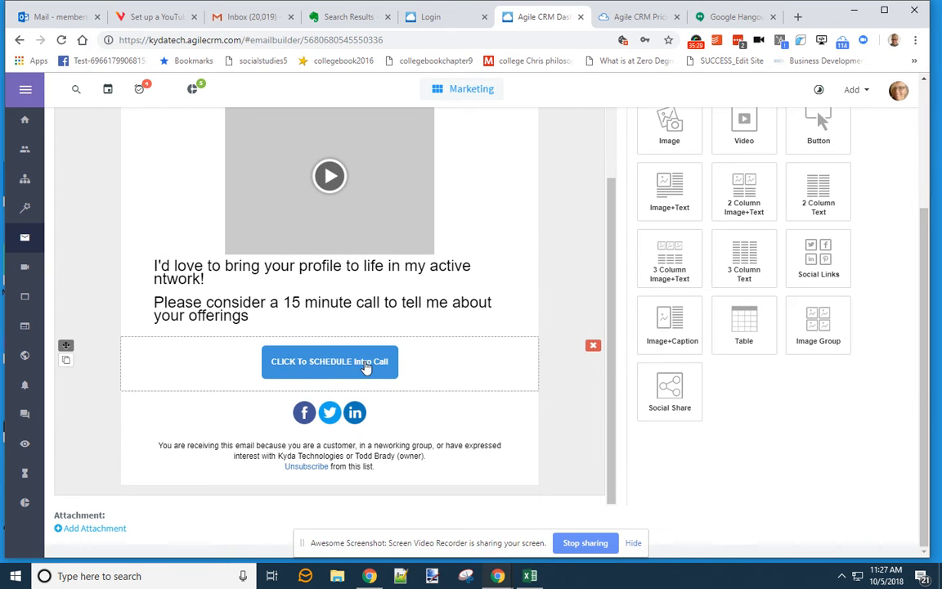
pyautogui.click(898, 90)
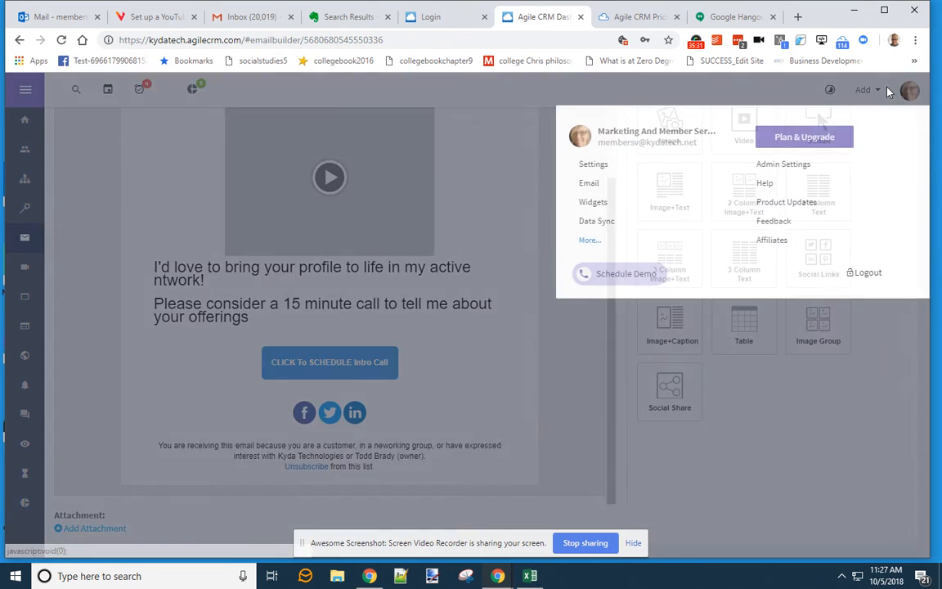
# - Copy the Scheduling URL from Preferences > Online Calendar, then go to Evernote
pyautogui.click(605, 167)
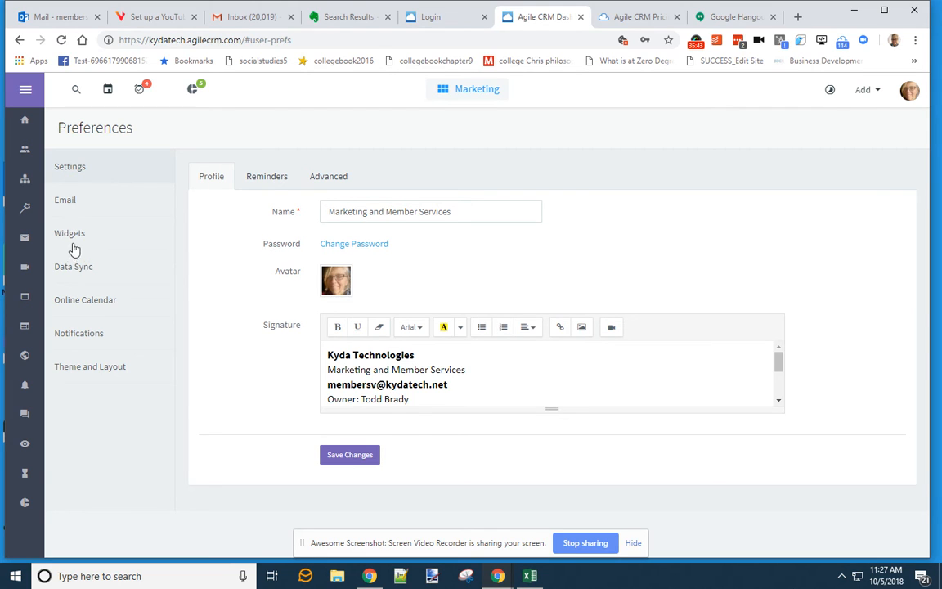
pyautogui.click(76, 300)
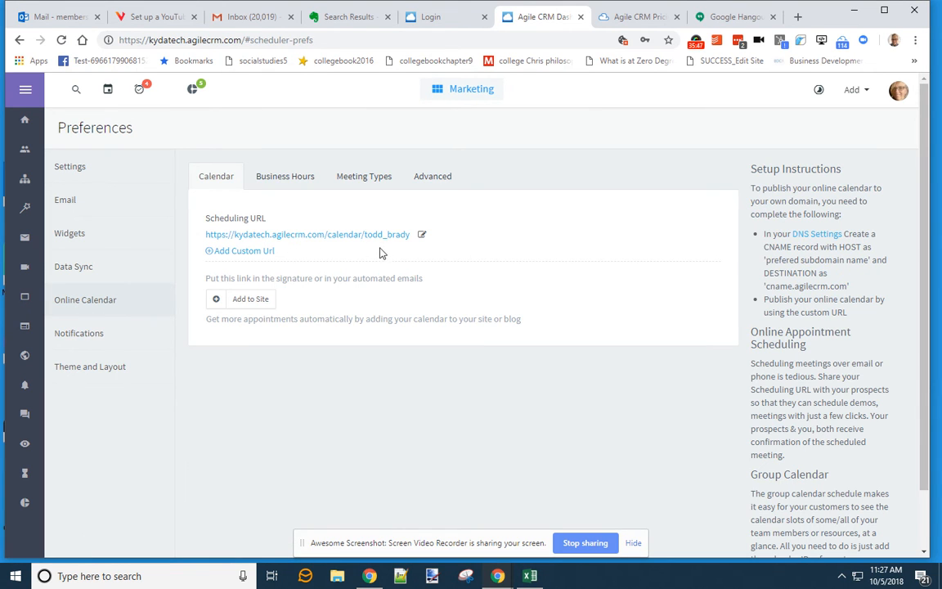
pyautogui.moveTo(411, 235); pyautogui.dragTo(186, 212)
pyautogui.hotkey('ctrl', 'c')
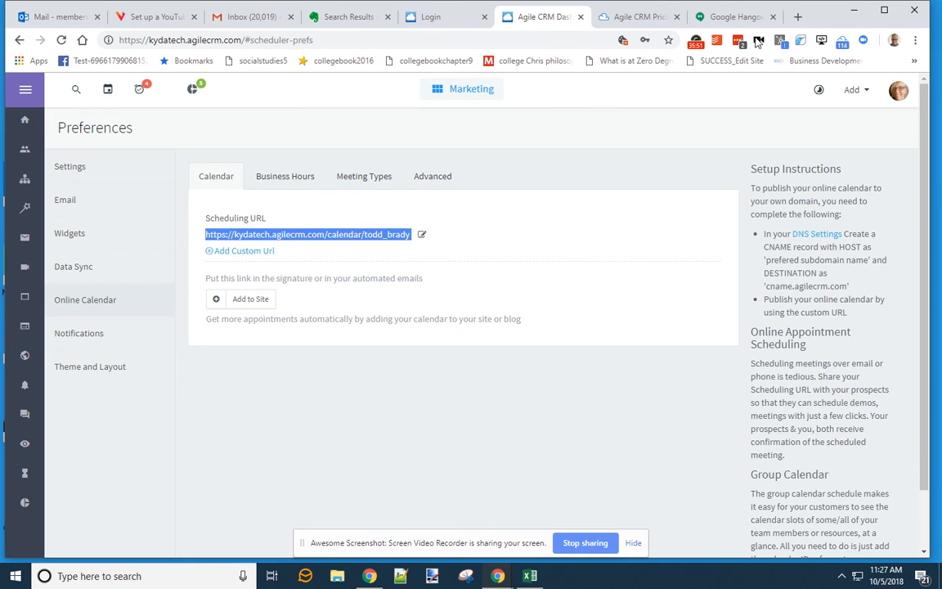
pyautogui.click(318, 15)
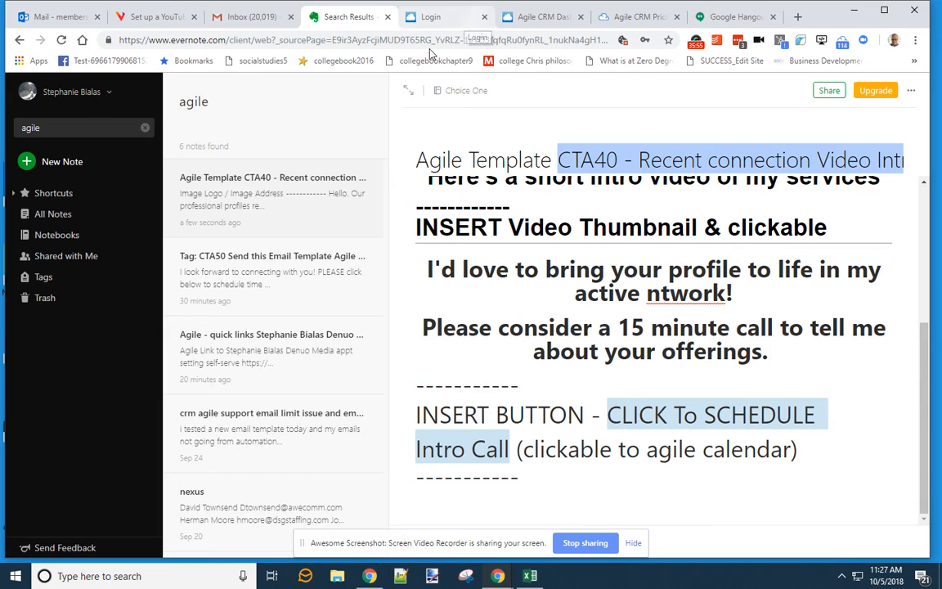
# - Search Evernote notes for 'link' to find the Agile quick links note
pyautogui.click(51, 152)
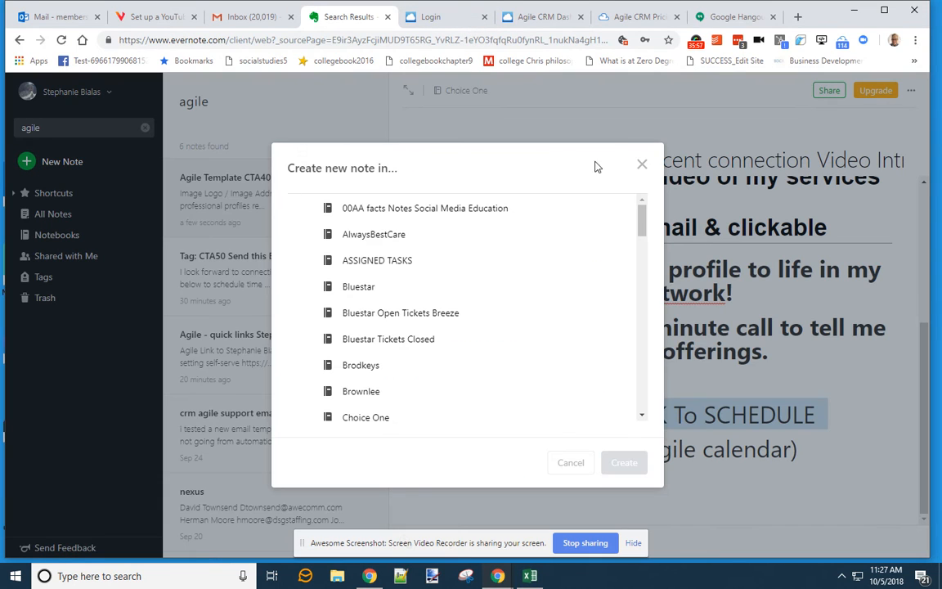
pyautogui.click(642, 164)
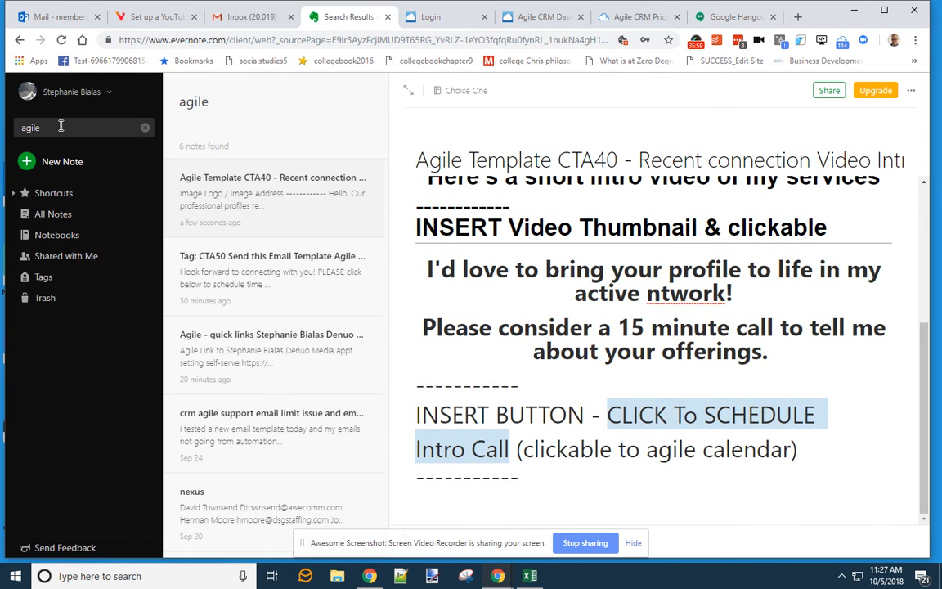
pyautogui.write('link')
pyautogui.press('Return')
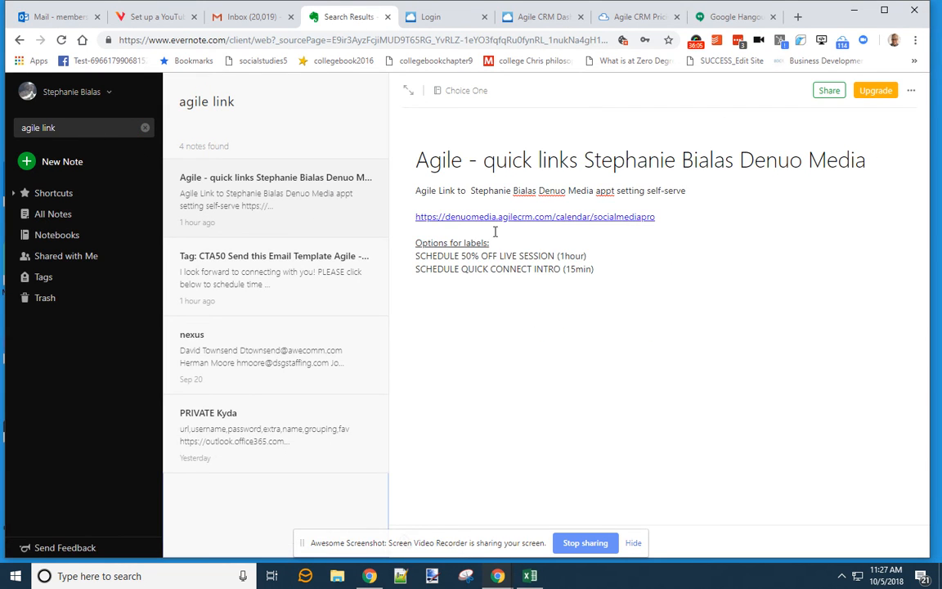
# - Add a new calendar line under the first link and paste the scheduling URL
pyautogui.click(652, 276)
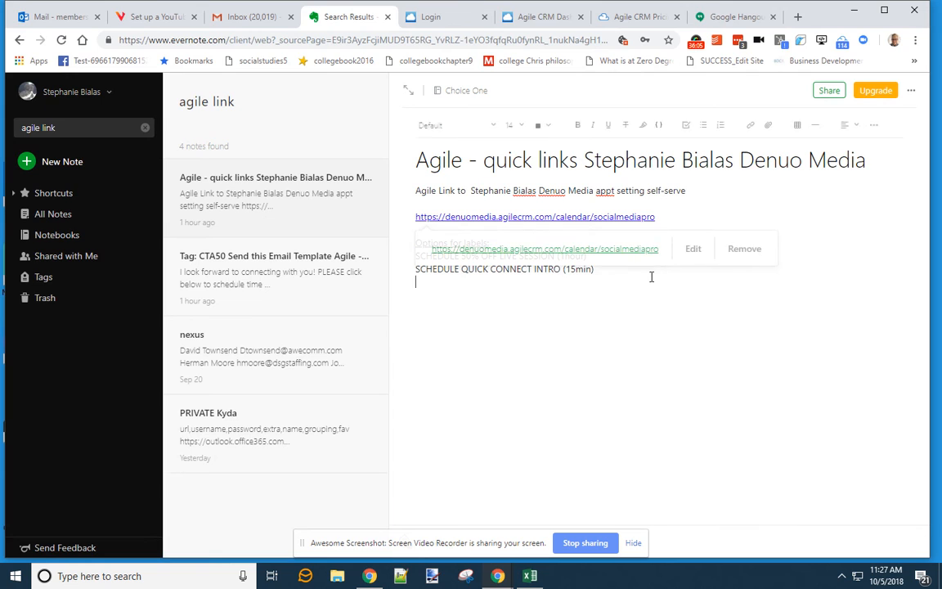
pyautogui.click(659, 216)
pyautogui.press('Return')
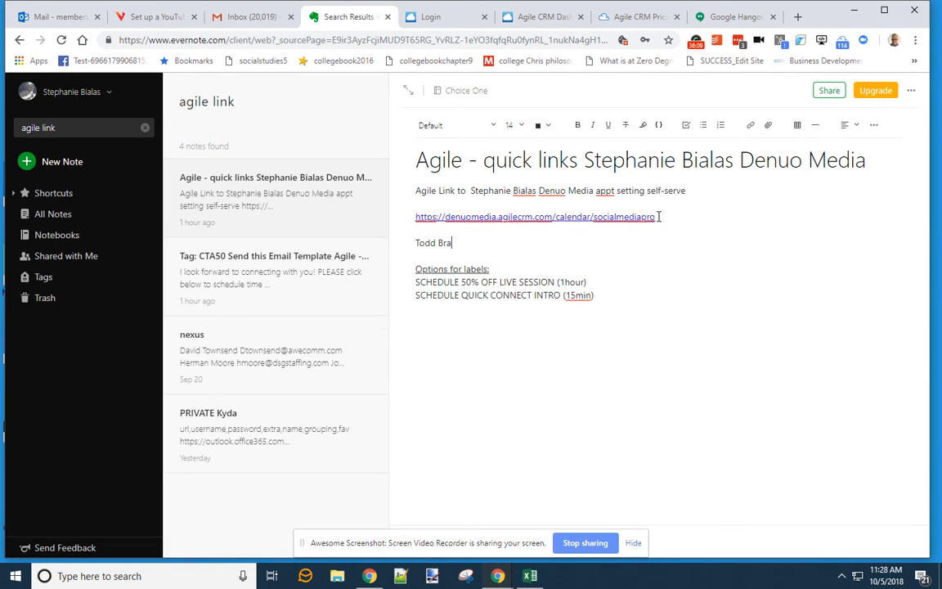
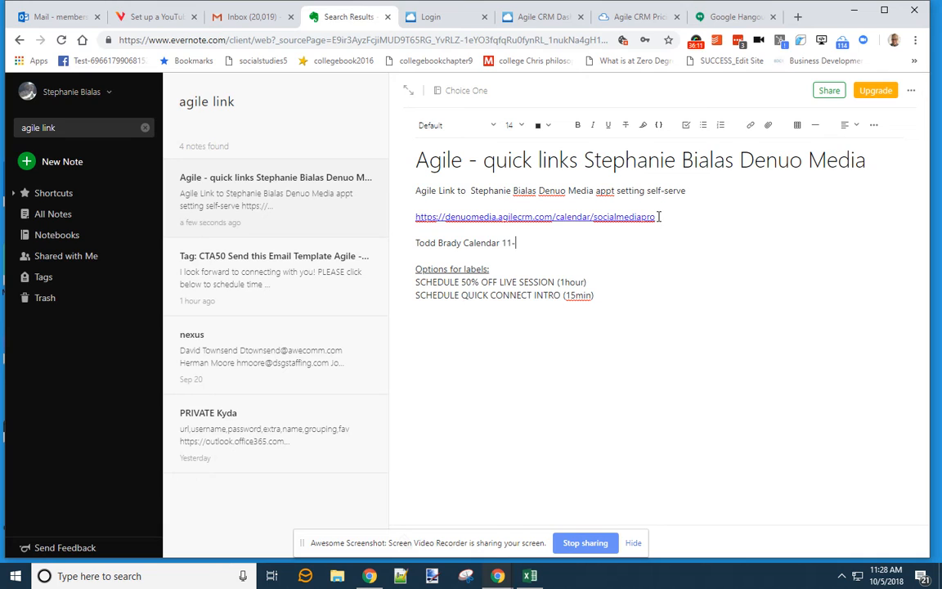
pyautogui.hotkey('ctrl', 'v')
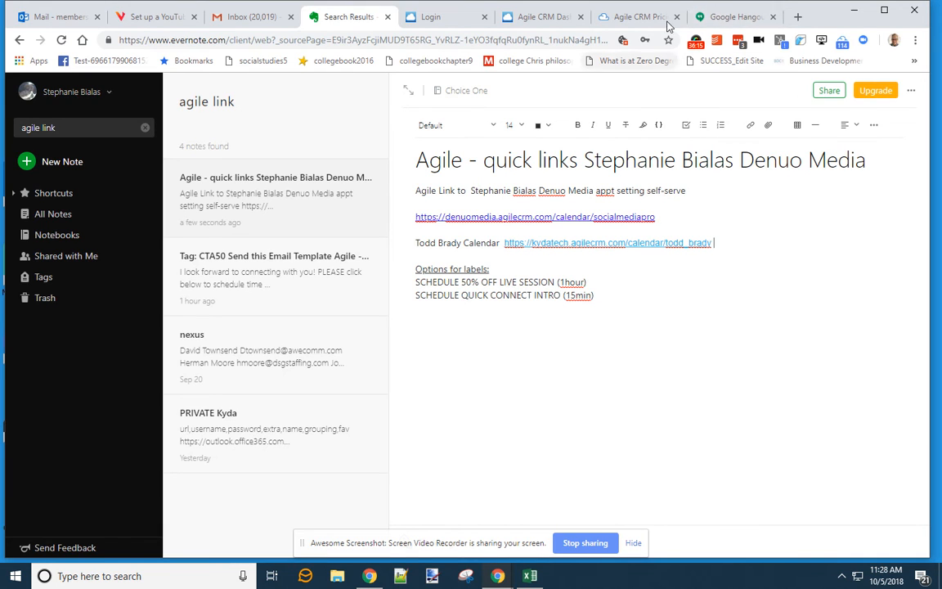
# - Close the Agile CRM pricing and login tabs, returning to the Agile CRM dashboard
pyautogui.click(720, 16)
pyautogui.click(648, 18)
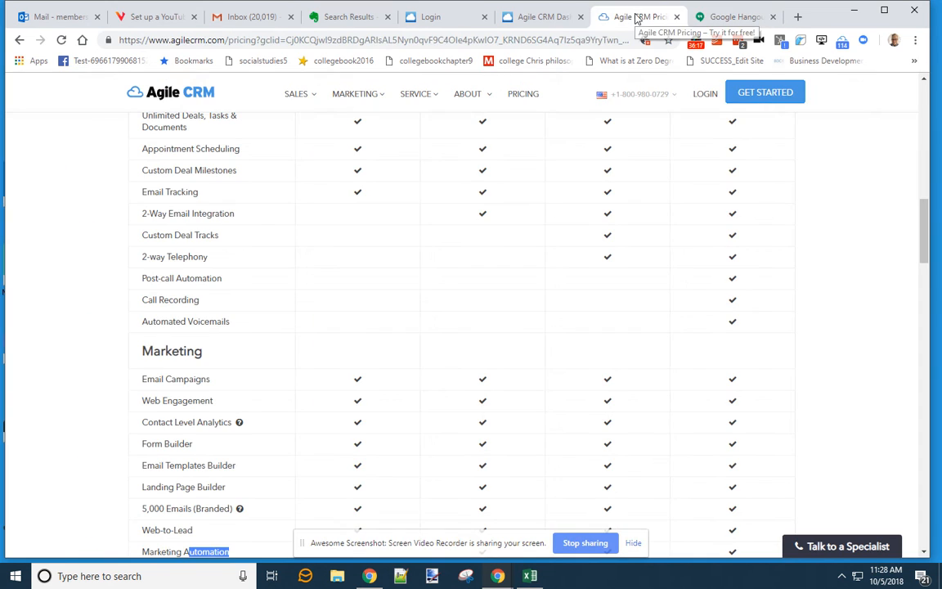
pyautogui.hotkey('ctrl', 'w')
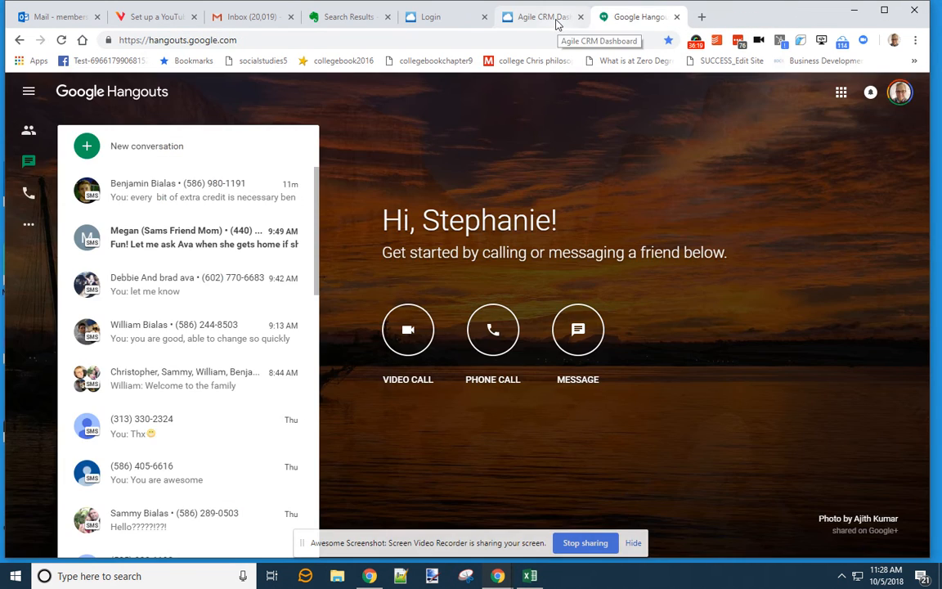
pyautogui.click(557, 21)
pyautogui.click(482, 16)
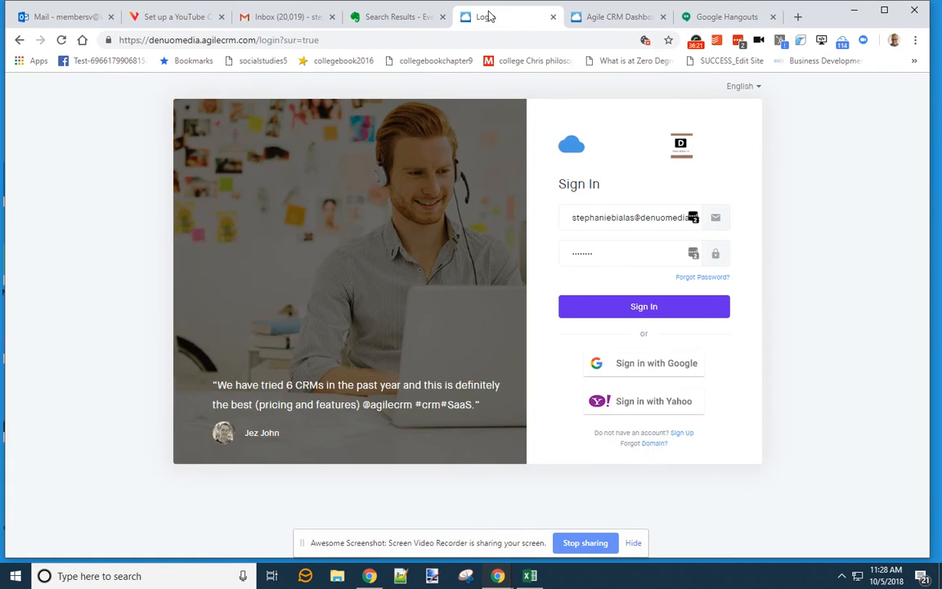
pyautogui.click(552, 17)
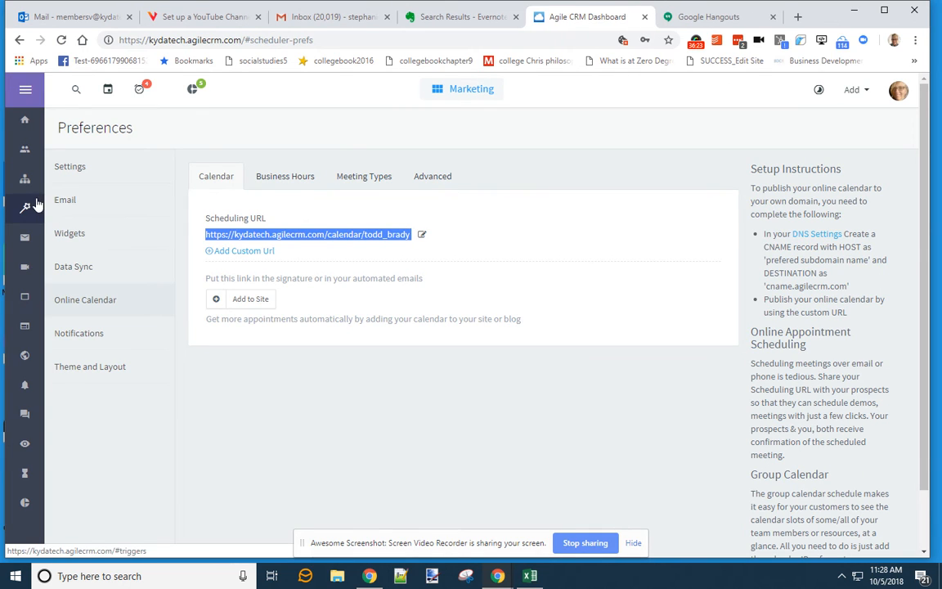
# - On Meeting Types, change the location text to 'Intro or Phone Meeting', then 'Quick Connect'
pyautogui.click(301, 182)
pyautogui.click(375, 175)
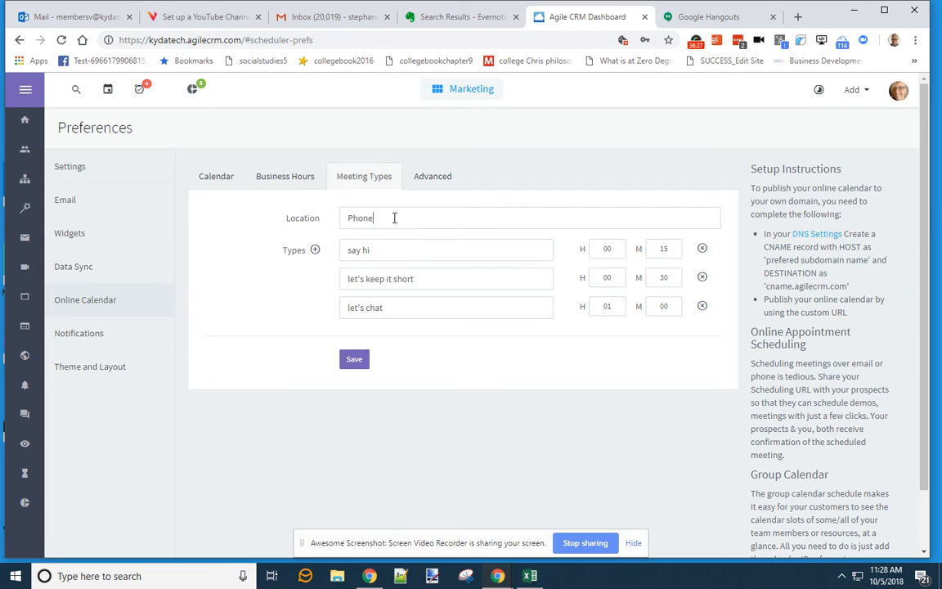
pyautogui.moveTo(394, 217); pyautogui.dragTo(330, 225)
pyautogui.write('Intro or')
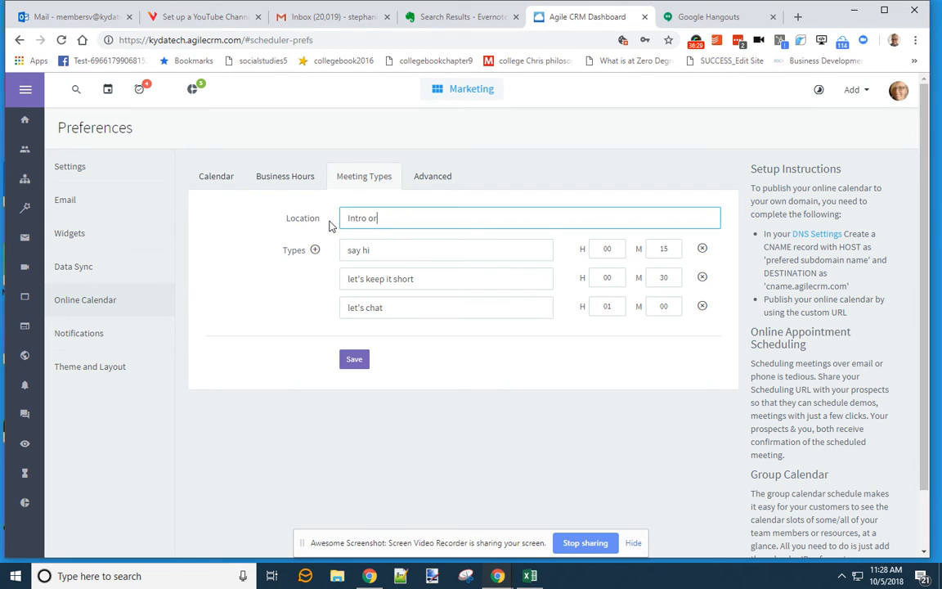
pyautogui.write(' Phone Meeting')
pyautogui.hotkey('ctrl', 'a')
pyautogui.write('Quick Connect')
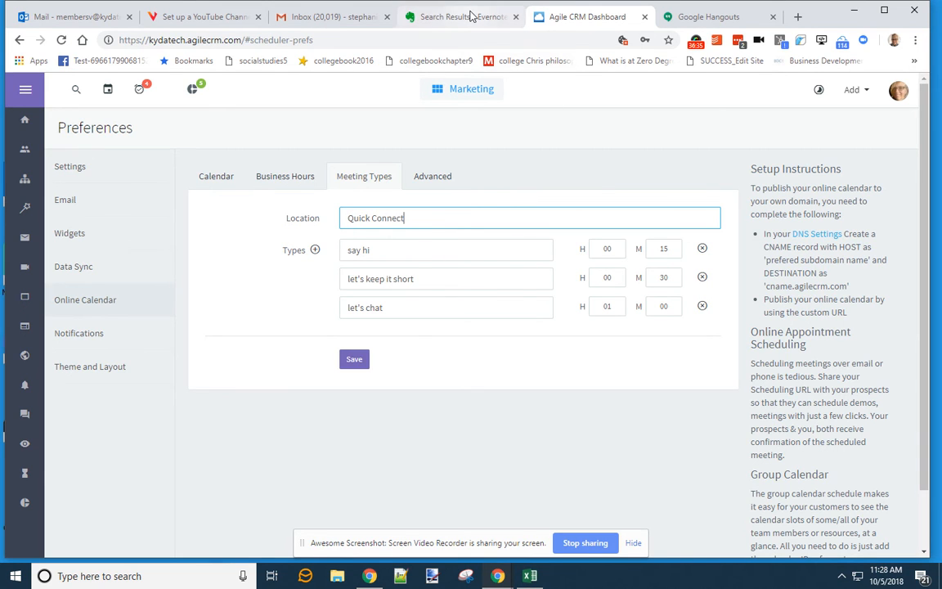
# - Paste 'QUICK CONNECT INTRO (15min)' from the note into the location and first meeting type
pyautogui.click(471, 16)
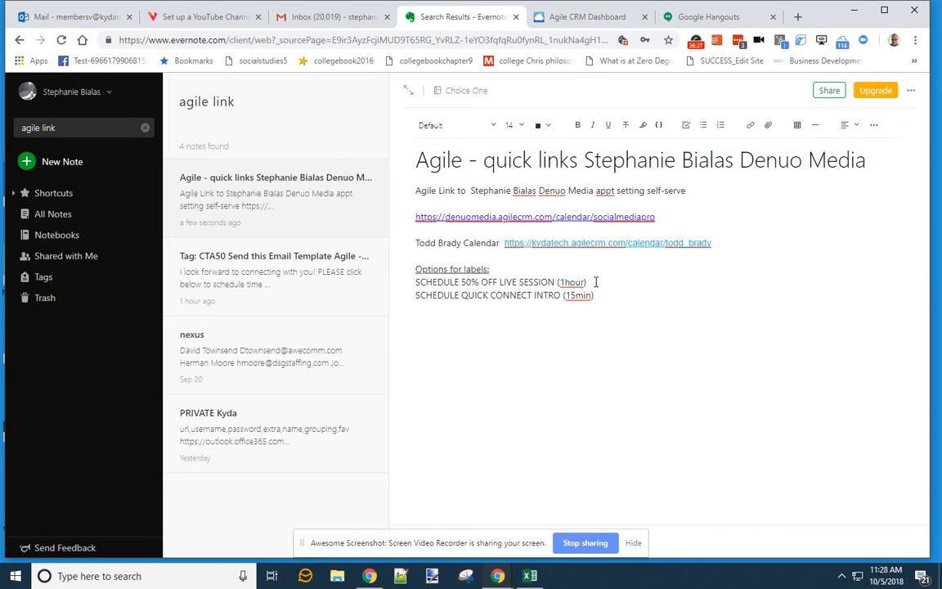
pyautogui.moveTo(595, 295); pyautogui.dragTo(413, 296)
pyautogui.hotkey('ctrl', 'c')
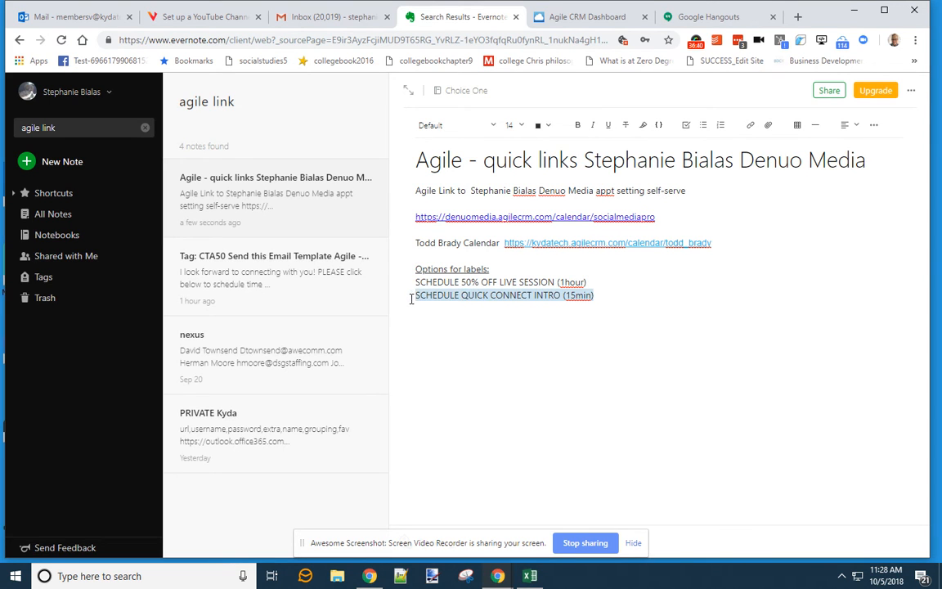
pyautogui.click(582, 17)
pyautogui.moveTo(428, 216); pyautogui.dragTo(316, 224)
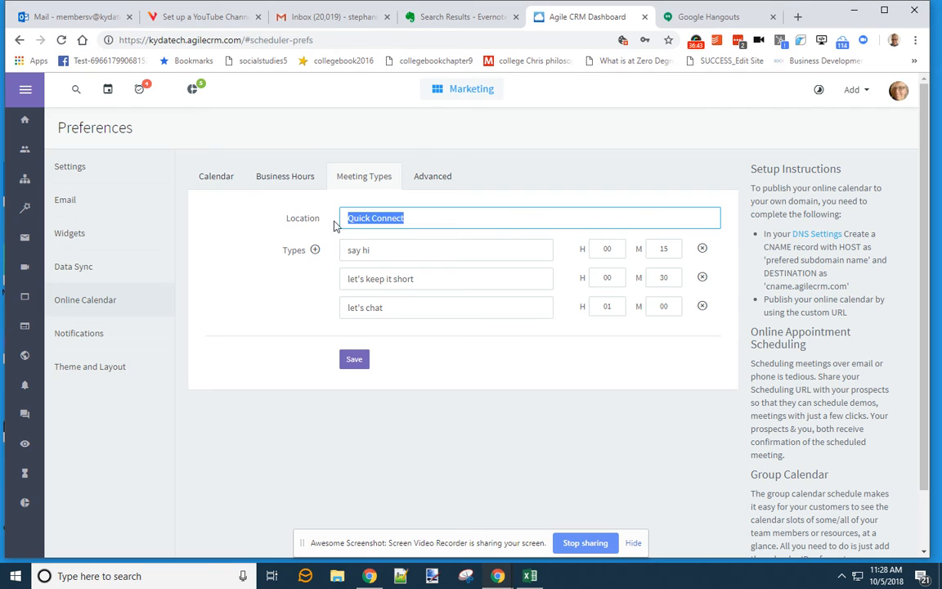
pyautogui.hotkey('ctrl', 'v')
pyautogui.moveTo(369, 249); pyautogui.dragTo(326, 256)
pyautogui.hotkey('ctrl', 'v')
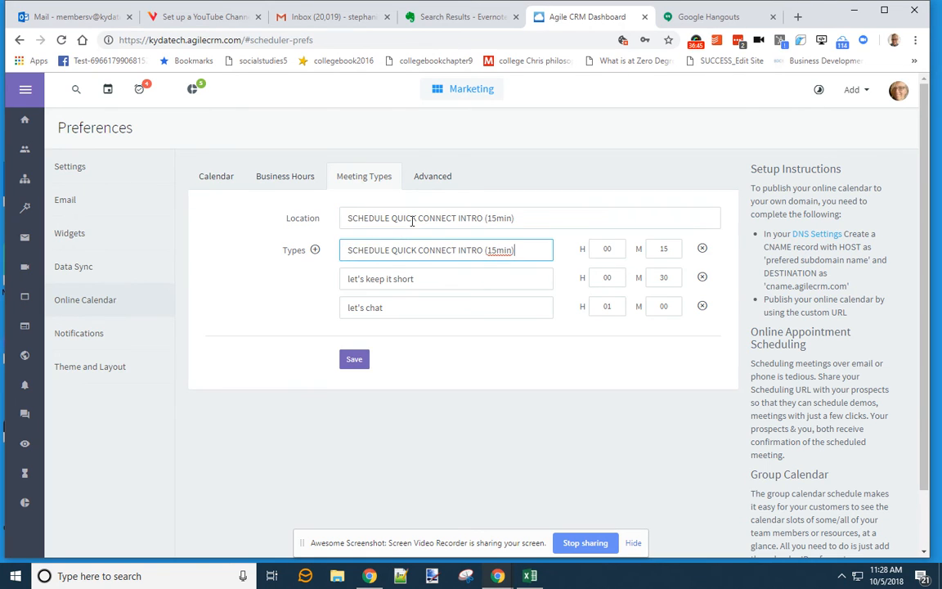
# - Set the location to Phone and rename the third meeting type 'connect with us'
pyautogui.moveTo(541, 217); pyautogui.dragTo(285, 219)
pyautogui.write('P')
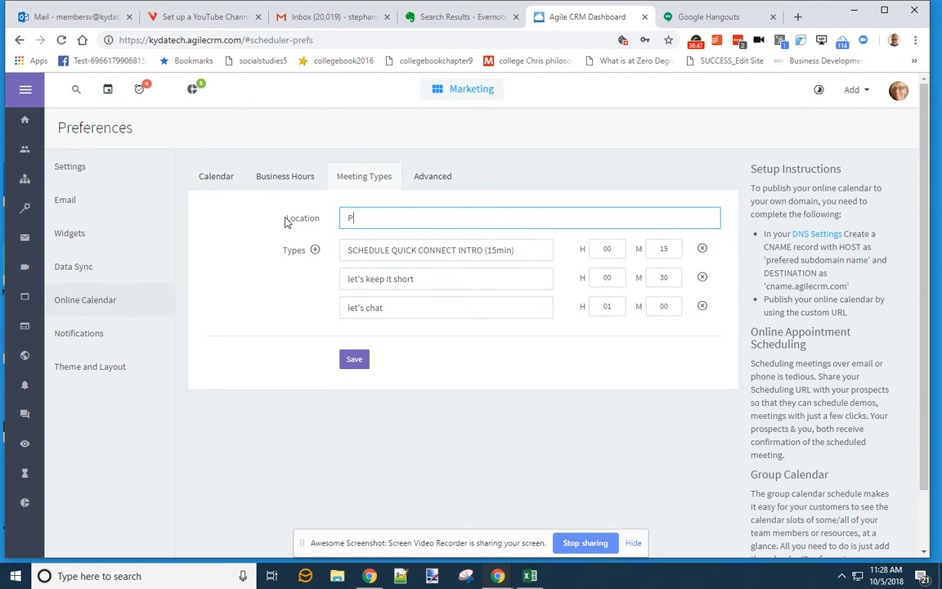
pyautogui.write('hone')
pyautogui.click(411, 309)
pyautogui.click(432, 279)
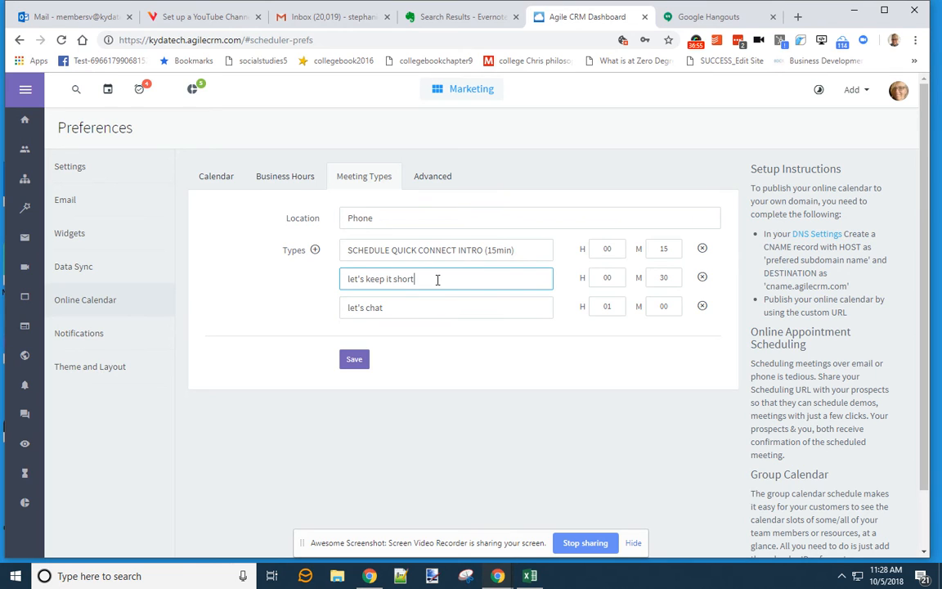
pyautogui.moveTo(383, 311); pyautogui.dragTo(333, 319)
pyautogui.write("let's")
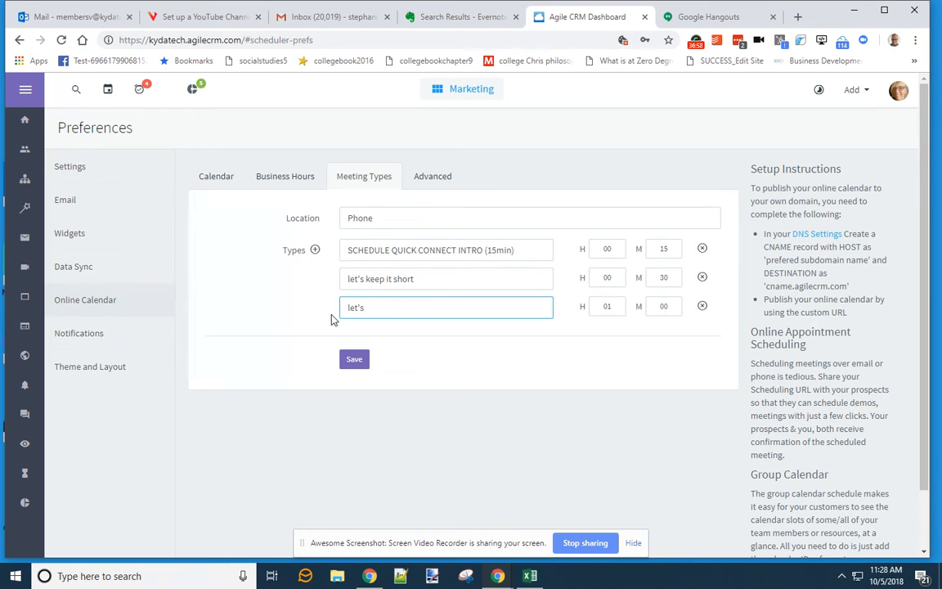
pyautogui.hotkey('ctrl', 'a')
pyautogui.write('connect with us')
# - Delete the two extra meeting types, remove SCHEDULE from the remaining name, and save
pyautogui.click(702, 306)
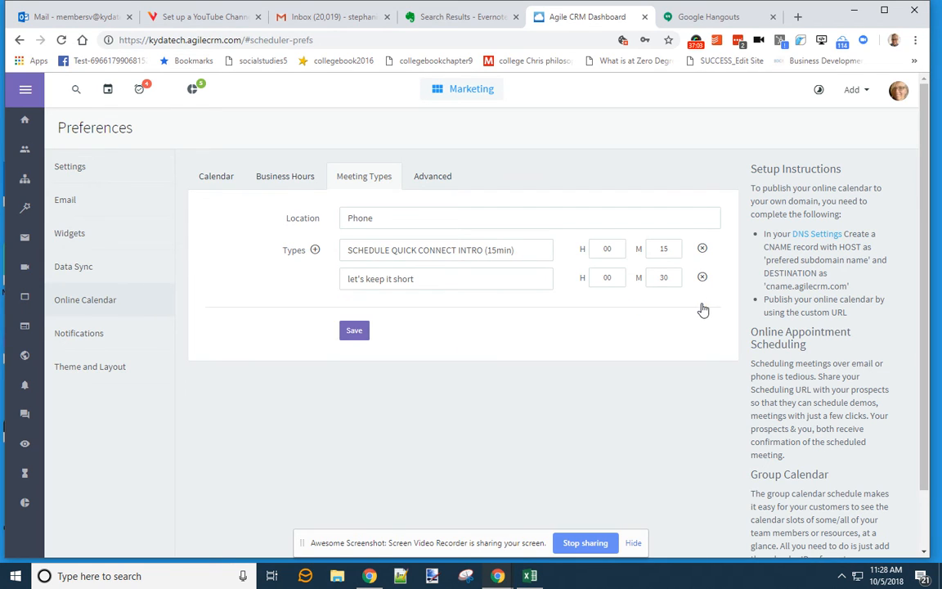
pyautogui.click(703, 278)
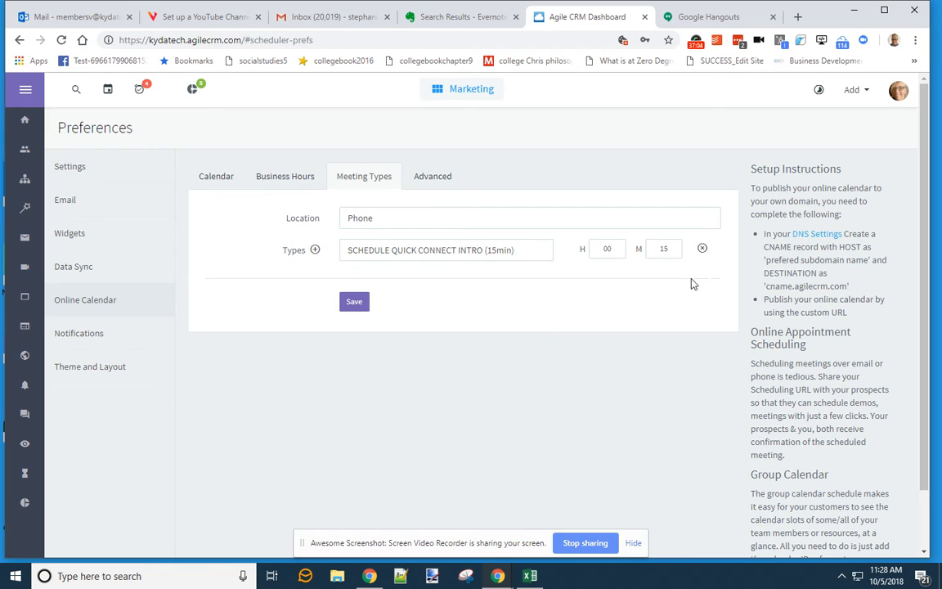
pyautogui.click(525, 249)
pyautogui.moveTo(395, 249); pyautogui.dragTo(327, 250)
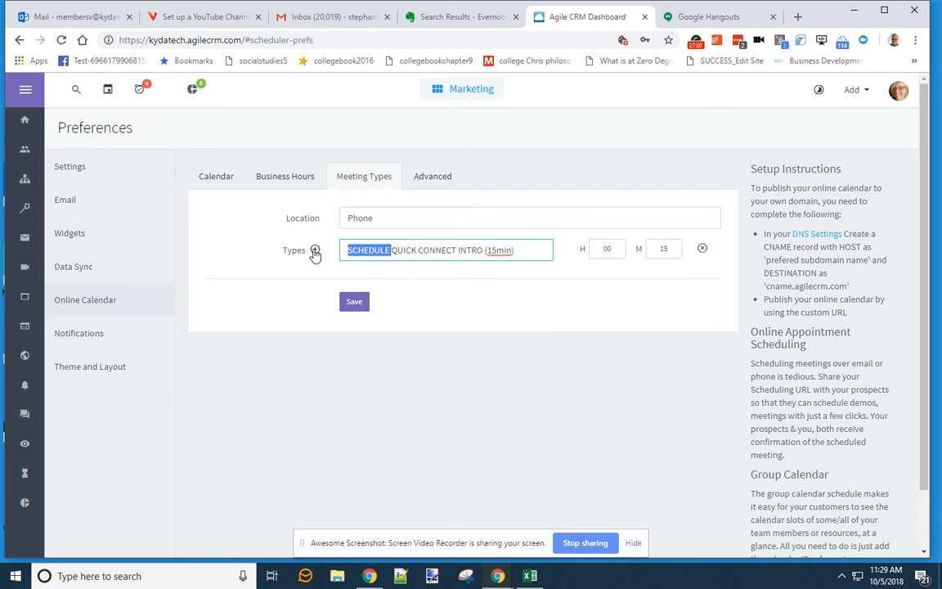
pyautogui.press('BackSpace')
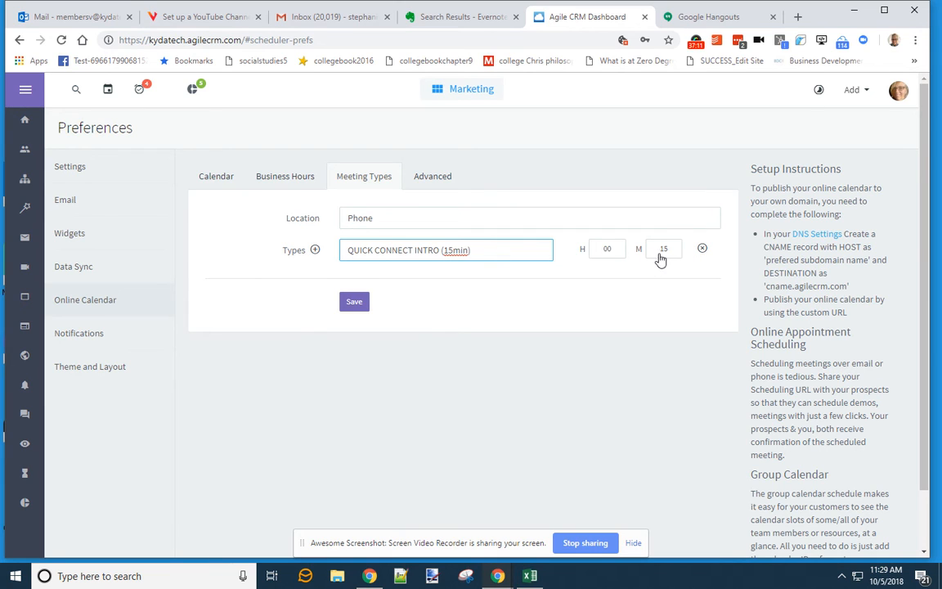
pyautogui.click(355, 311)
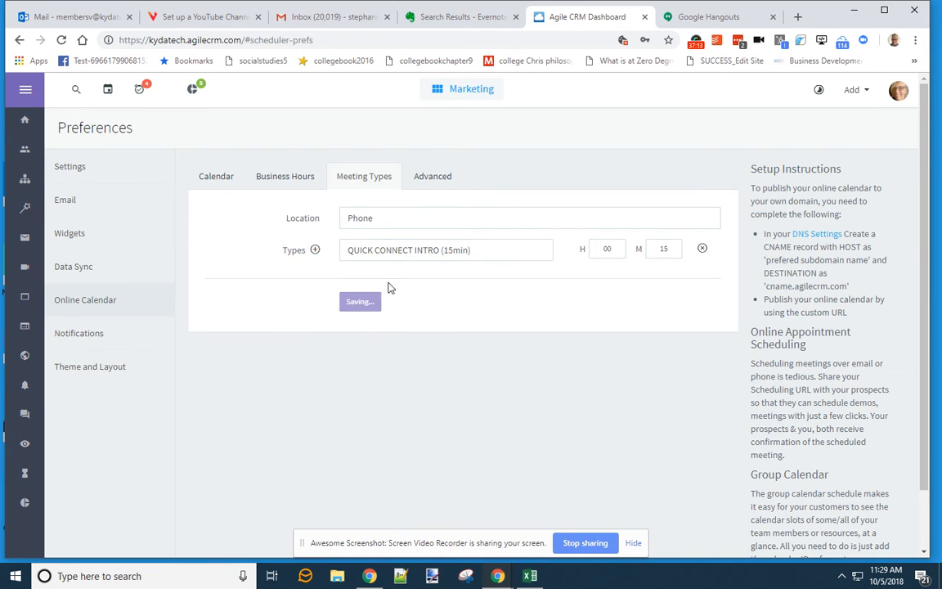
# - Enter a 10-minute buffer time in the Advanced settings, then go to the Gmail inbox
pyautogui.click(440, 179)
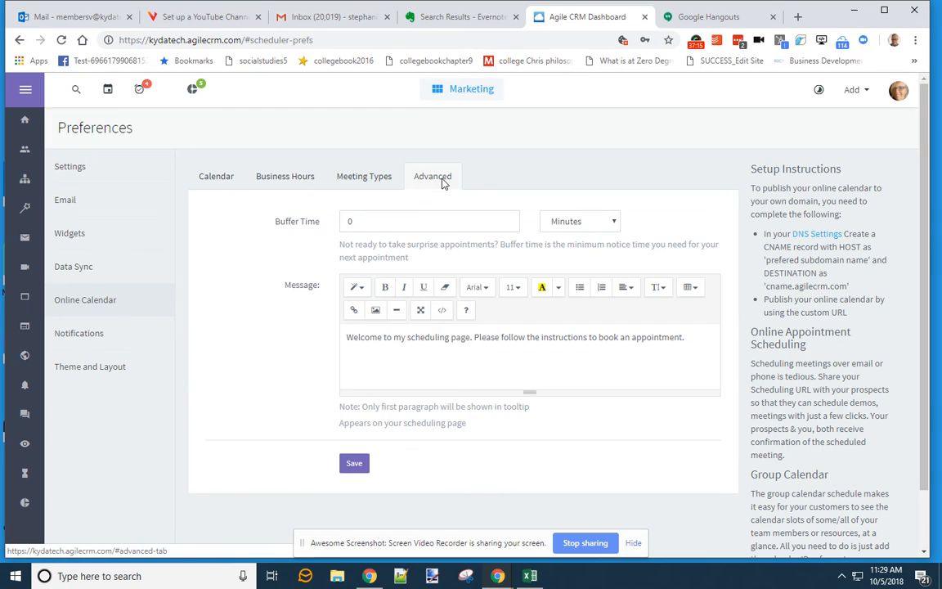
pyautogui.click(349, 221)
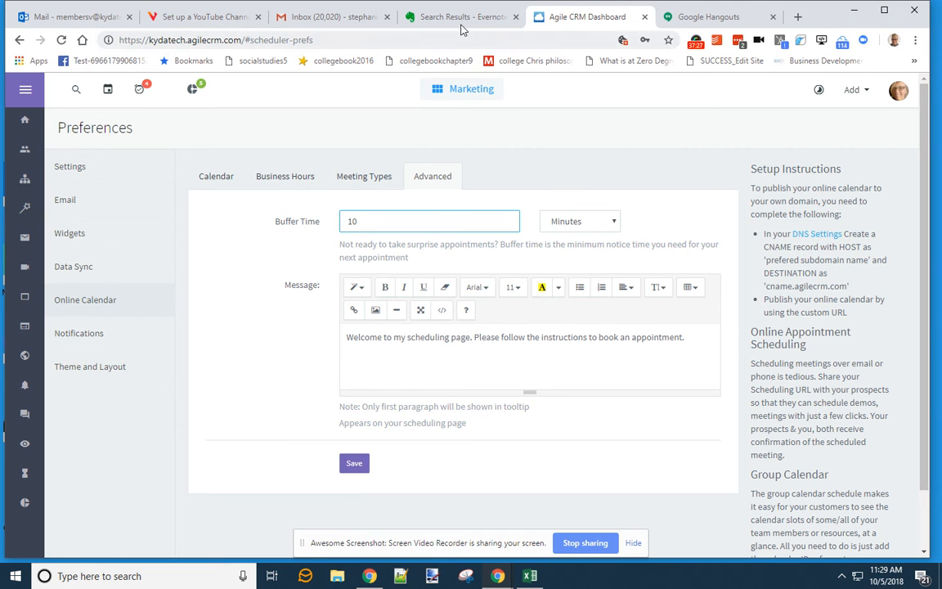
pyautogui.click(332, 20)
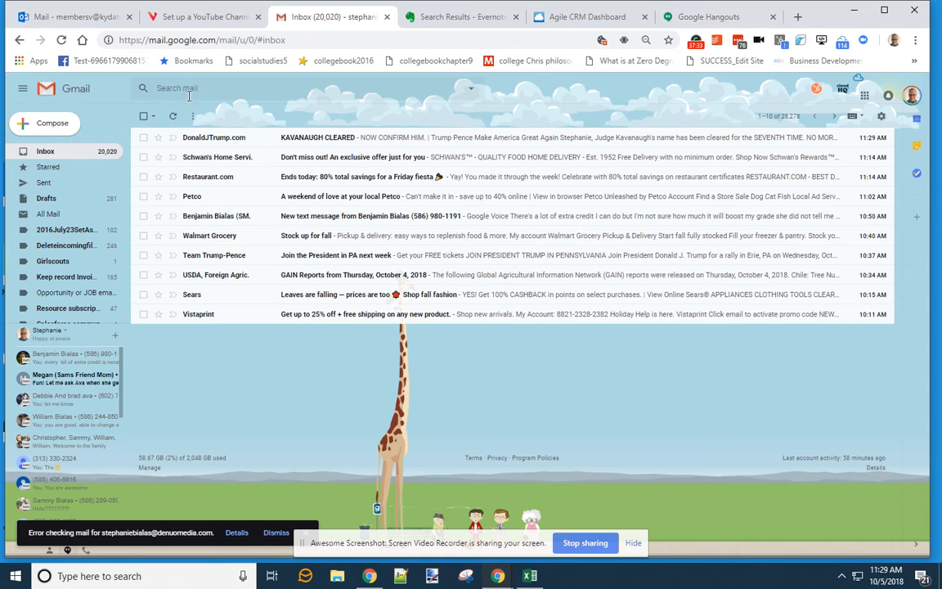
# - Search the copied meeting title from Gmail's search box on the web
pyautogui.click(215, 87)
pyautogui.hotkey('ctrl', 'v')
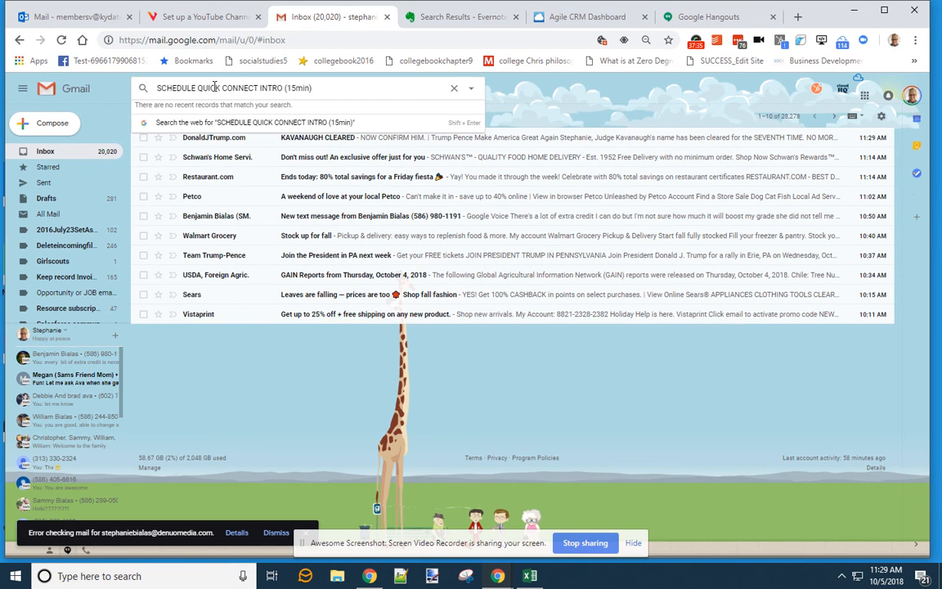
pyautogui.click(243, 123)
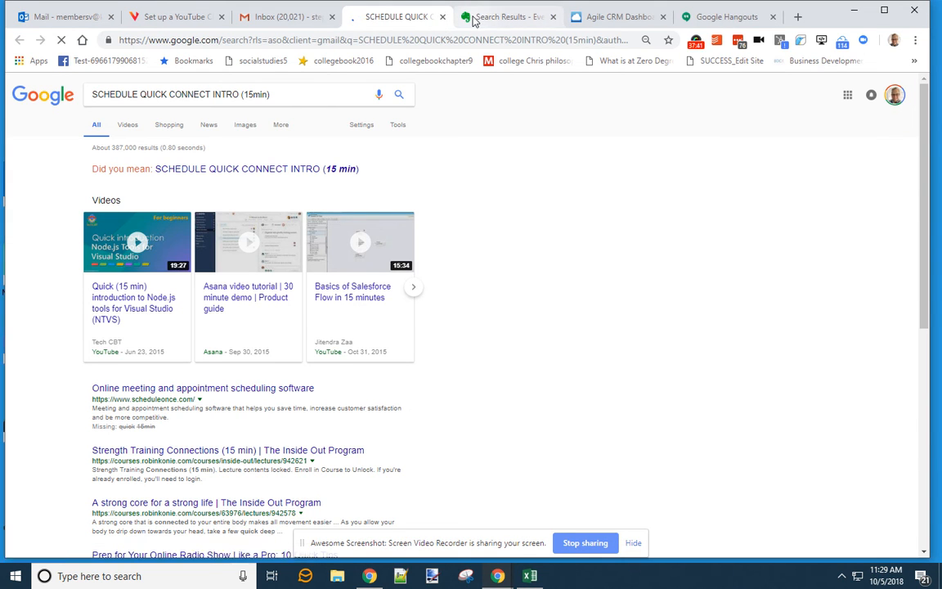
# - Copy the Agile scheduling link from the quick-links note and load it in a new tab
pyautogui.click(442, 17)
pyautogui.moveTo(655, 217); pyautogui.dragTo(426, 214)
pyautogui.hotkey('ctrl', 'c')
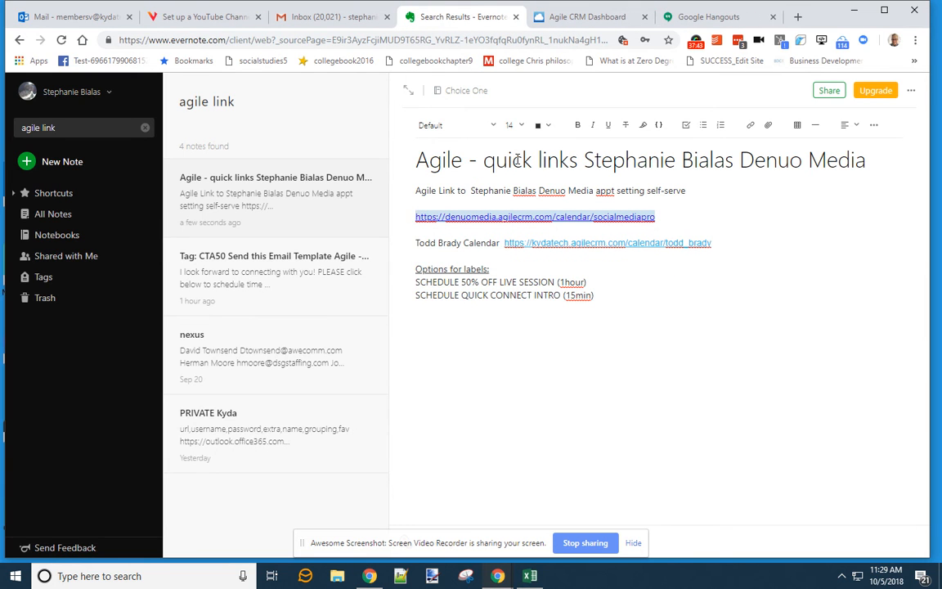
pyautogui.click(797, 16)
pyautogui.hotkey('ctrl', 'v')
pyautogui.press('Return')
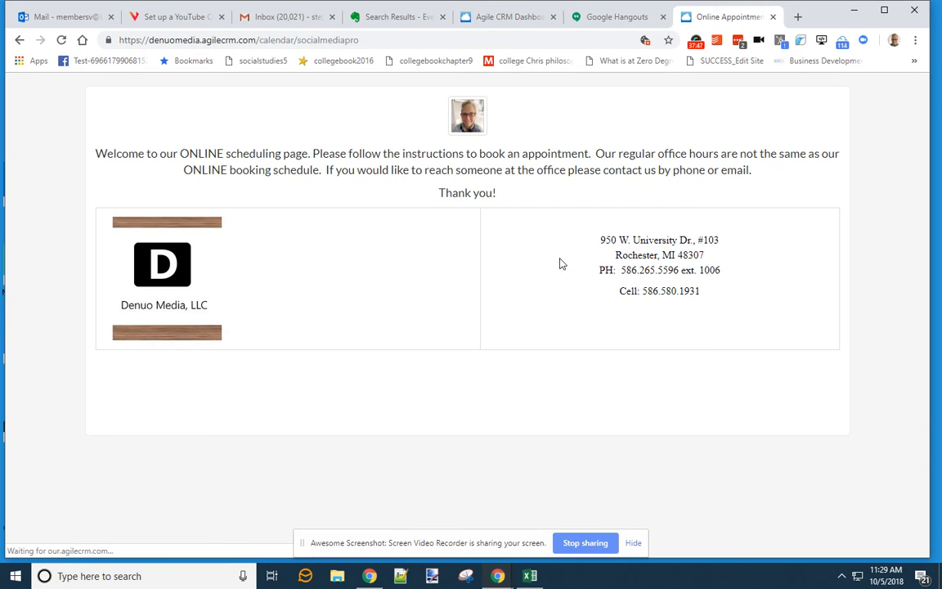
# - Choose the 15-minute slot at 13:00 on Oct 5 and autofill the contact's name and e-mail
pyautogui.scroll(-2, 562, 263)
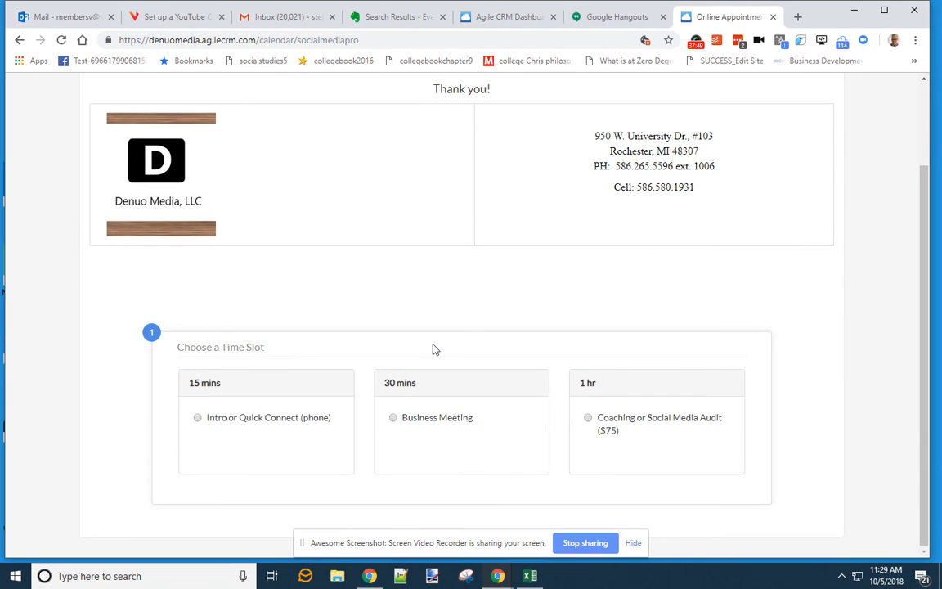
pyautogui.click(197, 417)
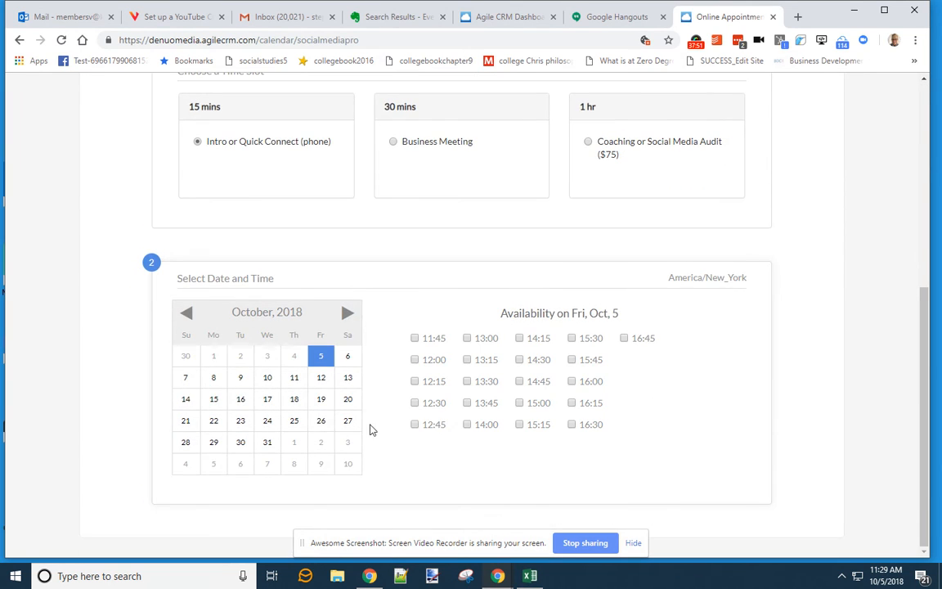
pyautogui.click(467, 337)
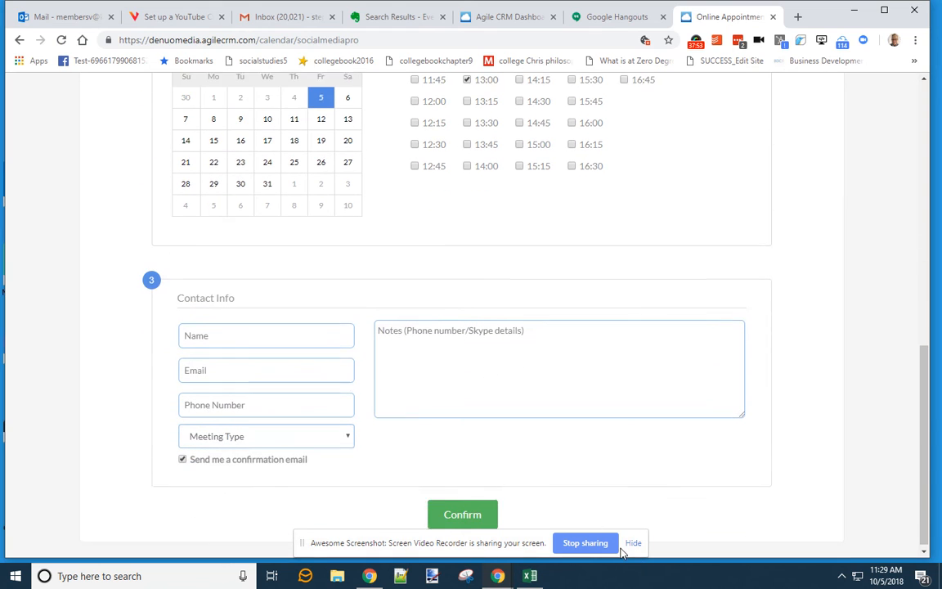
pyautogui.click(246, 330)
pyautogui.write('s')
pyautogui.click(246, 368)
pyautogui.write('t')
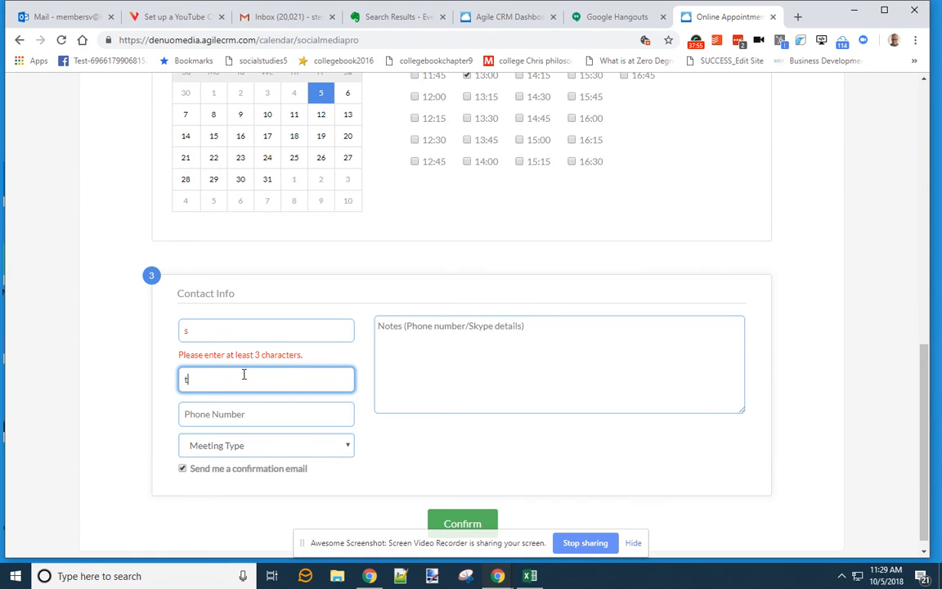
pyautogui.write('stephani')
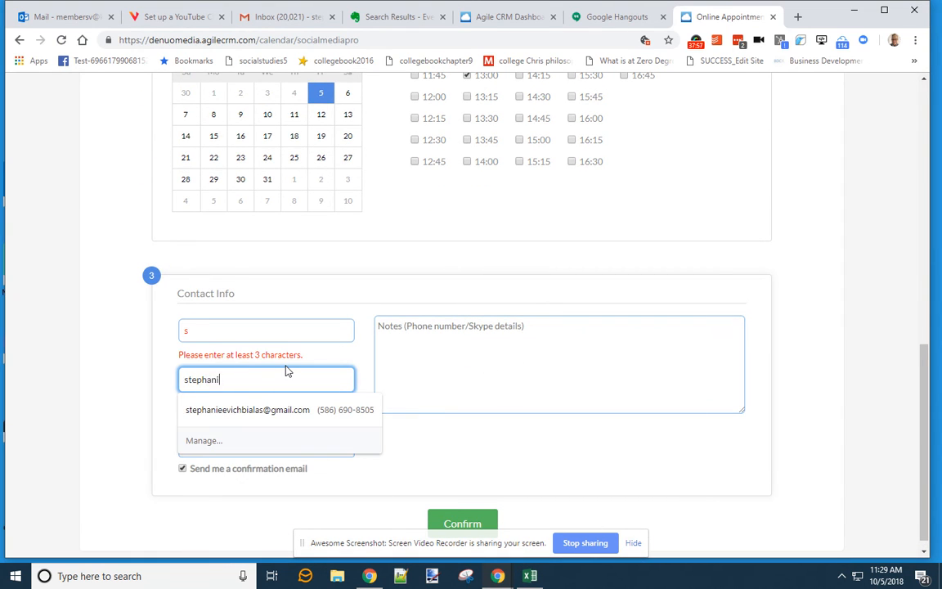
pyautogui.press('Down')
pyautogui.press('Return')
# - Add the note 'test', pick Phone, lengthen the name, and confirm the booking
pyautogui.click(454, 357)
pyautogui.write('test')
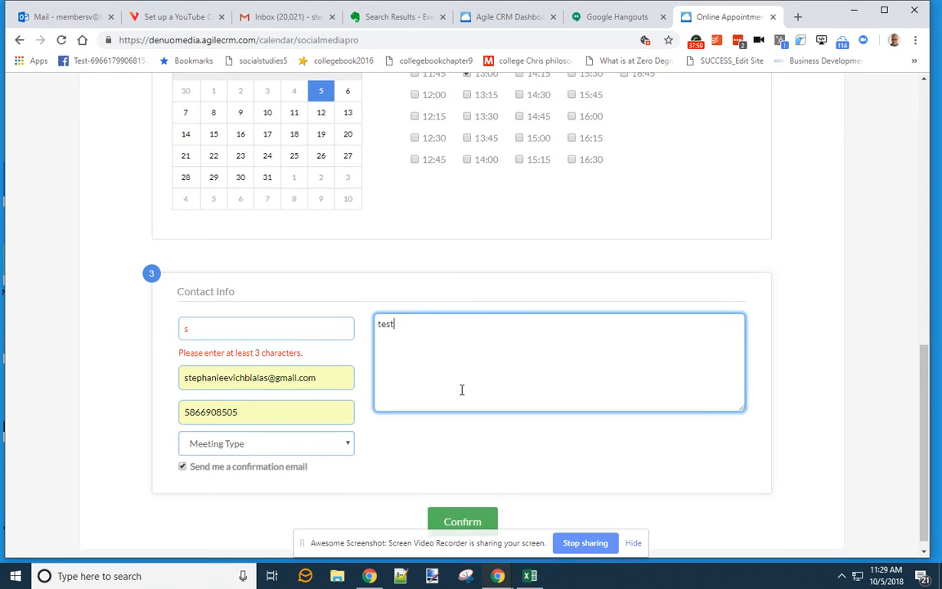
pyautogui.scroll(-1, 461, 390)
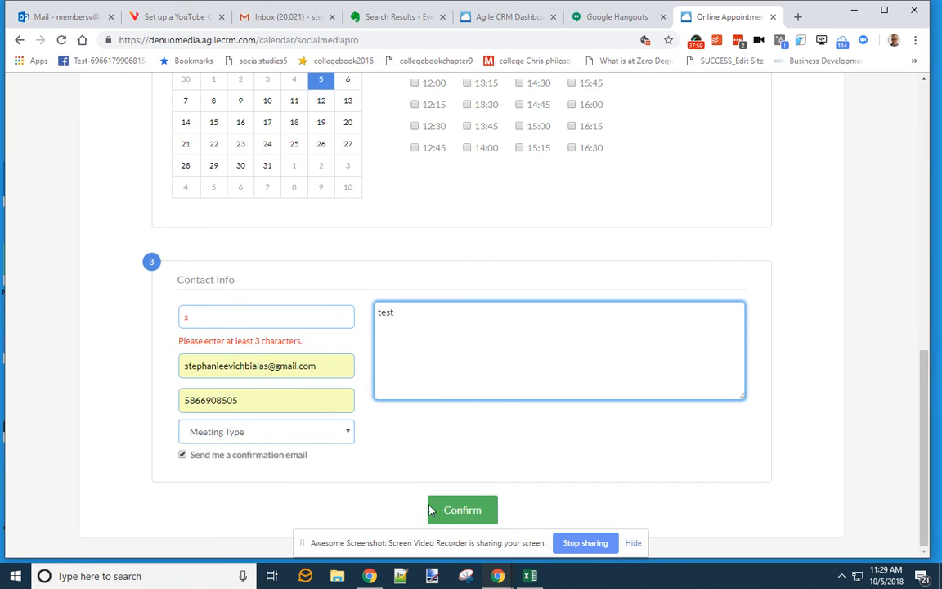
pyautogui.click(311, 440)
pyautogui.click(299, 471)
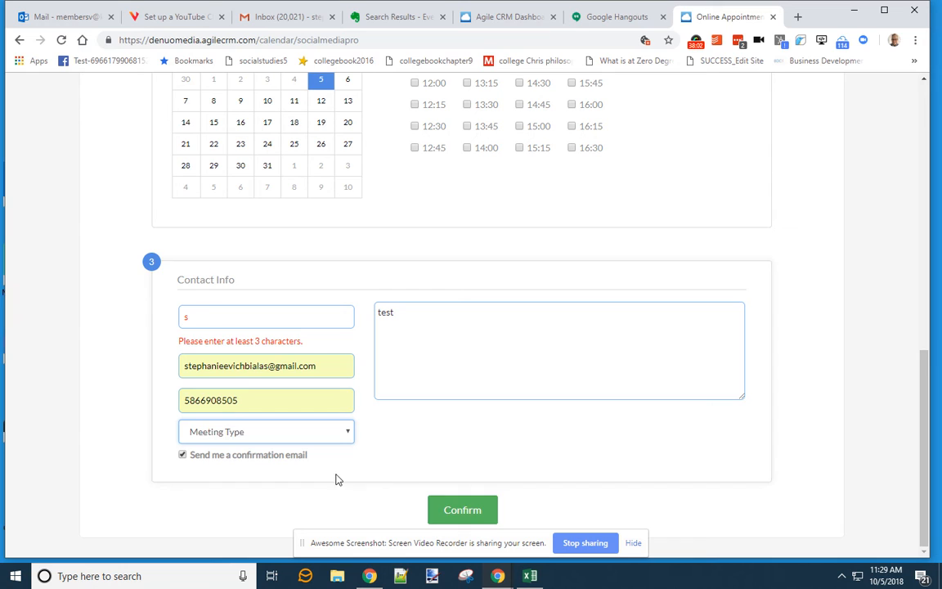
pyautogui.click(455, 511)
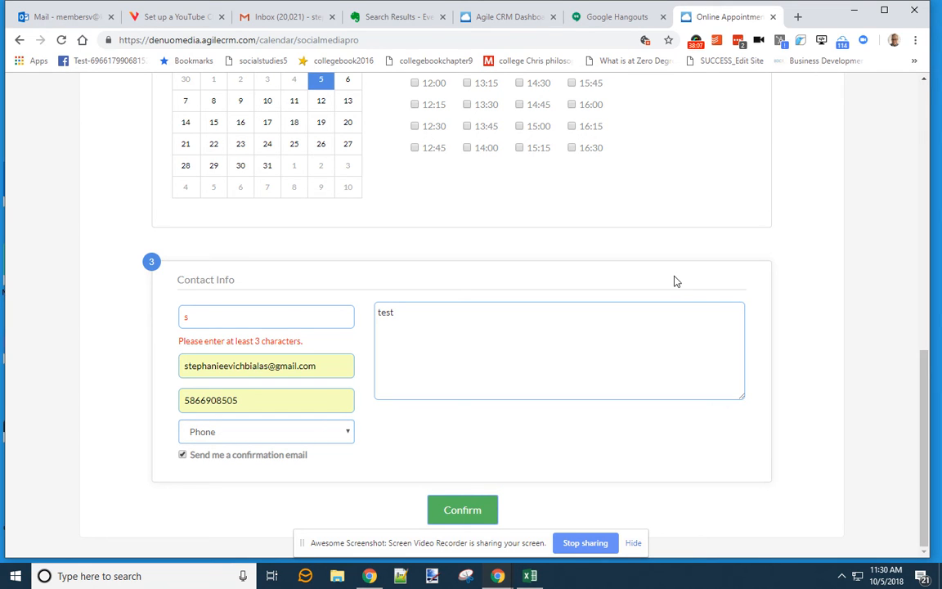
pyautogui.click(287, 317)
pyautogui.write('teffff')
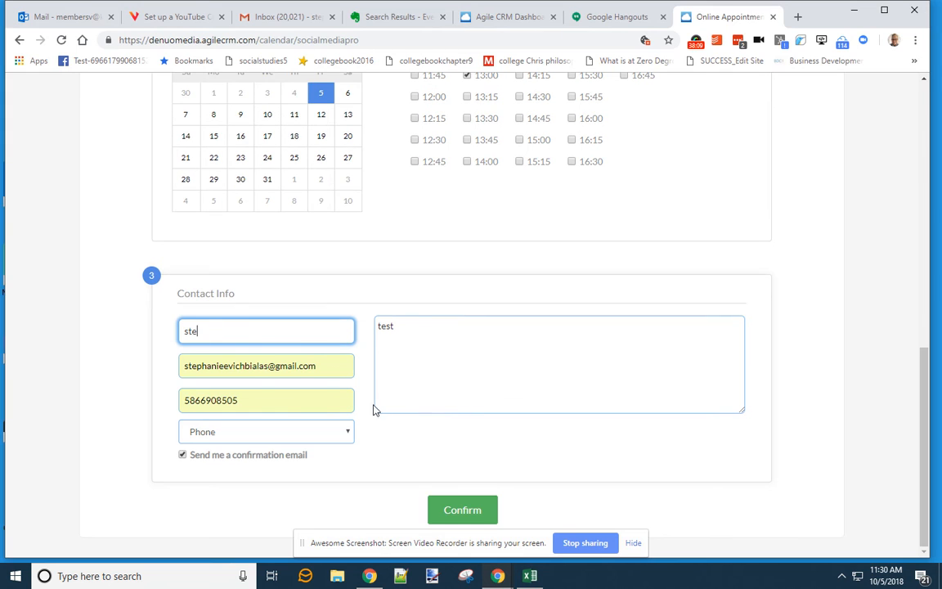
pyautogui.click(474, 509)
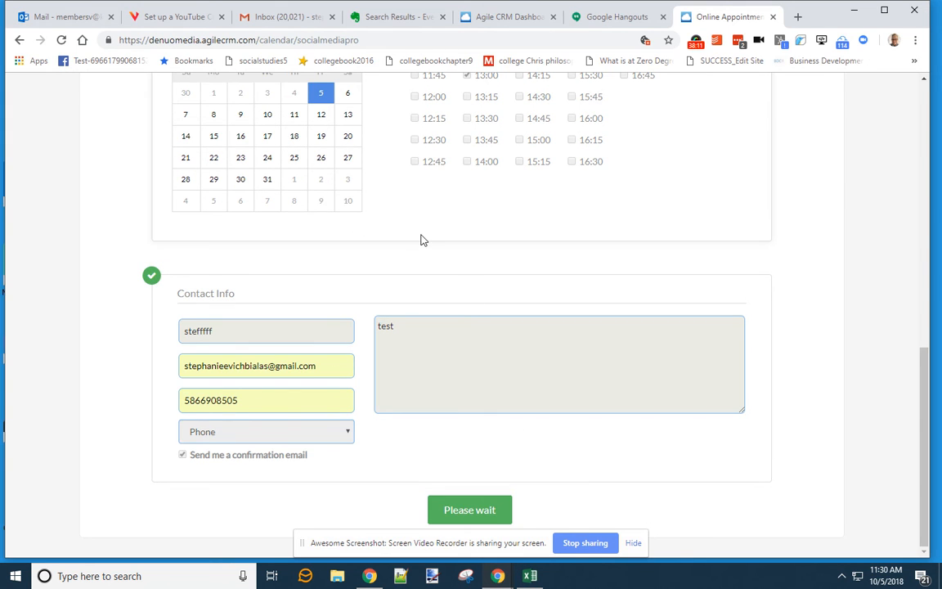
pyautogui.click(300, 21)
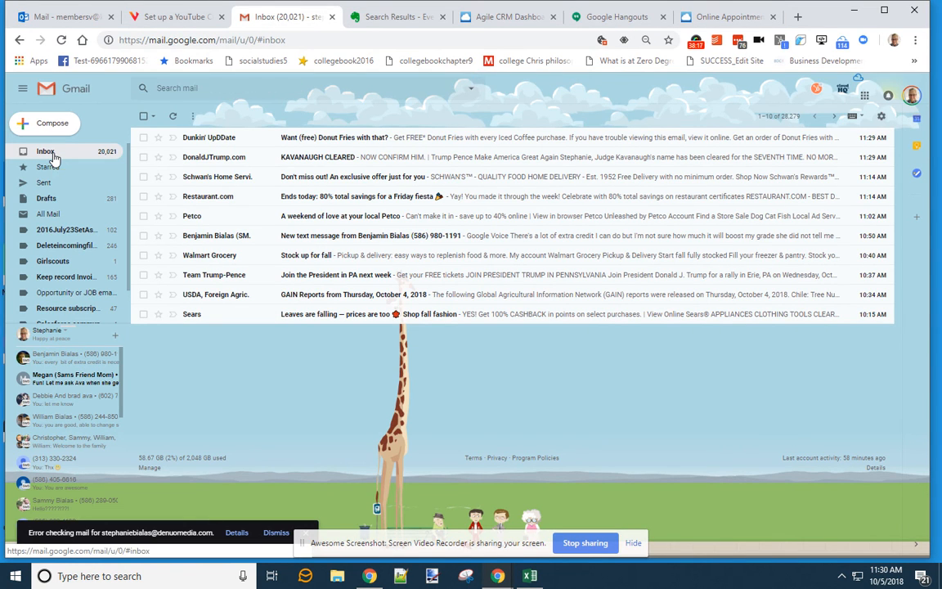
# - Reload Gmail and open the Appointment Scheduled notification email
pyautogui.click(50, 153)
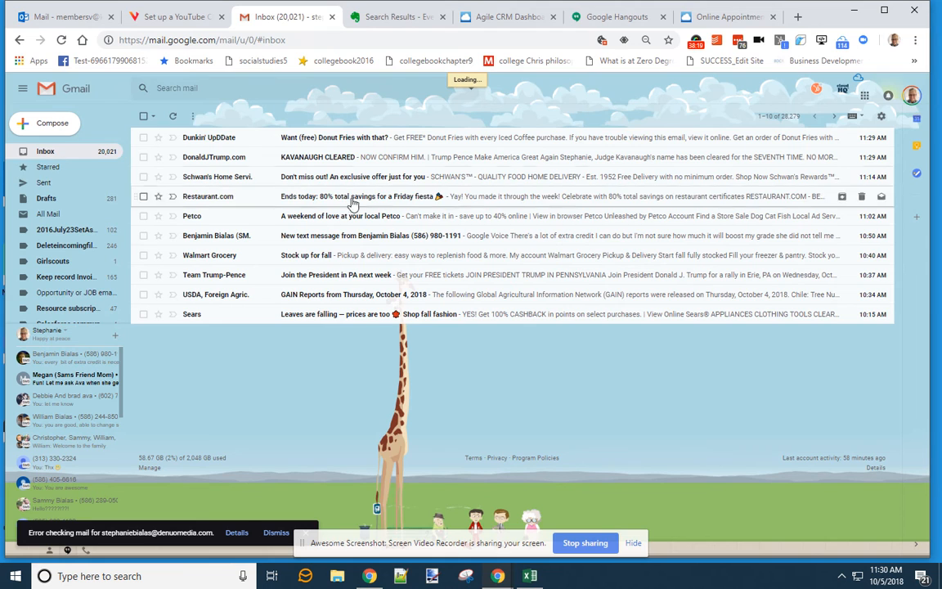
pyautogui.click(243, 44)
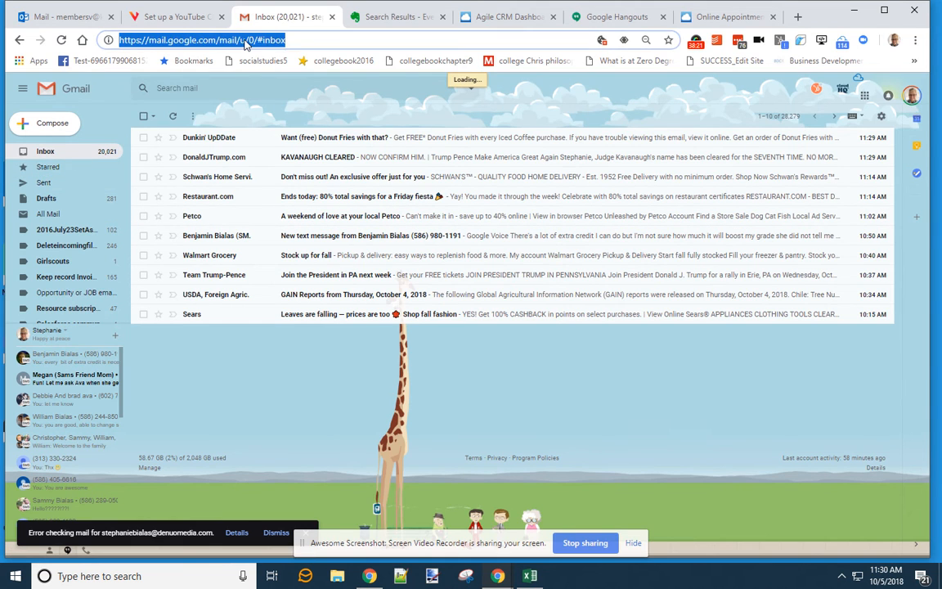
pyautogui.click(47, 167)
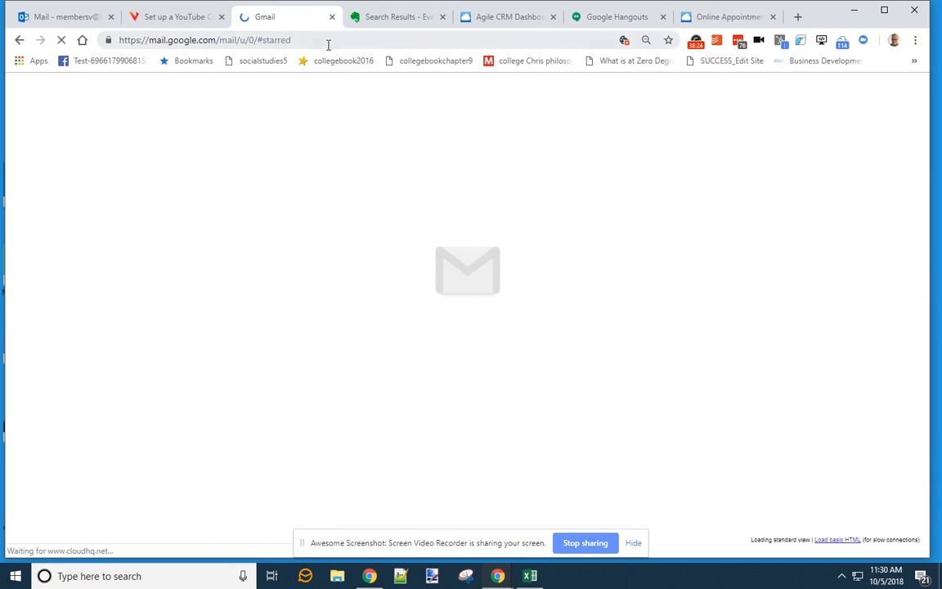
pyautogui.click(328, 41)
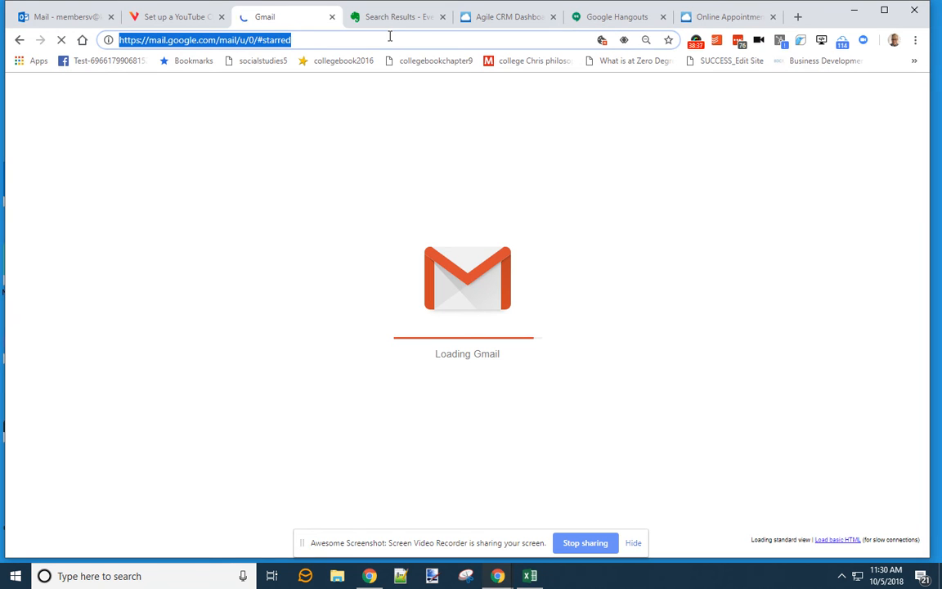
pyautogui.click(696, 45)
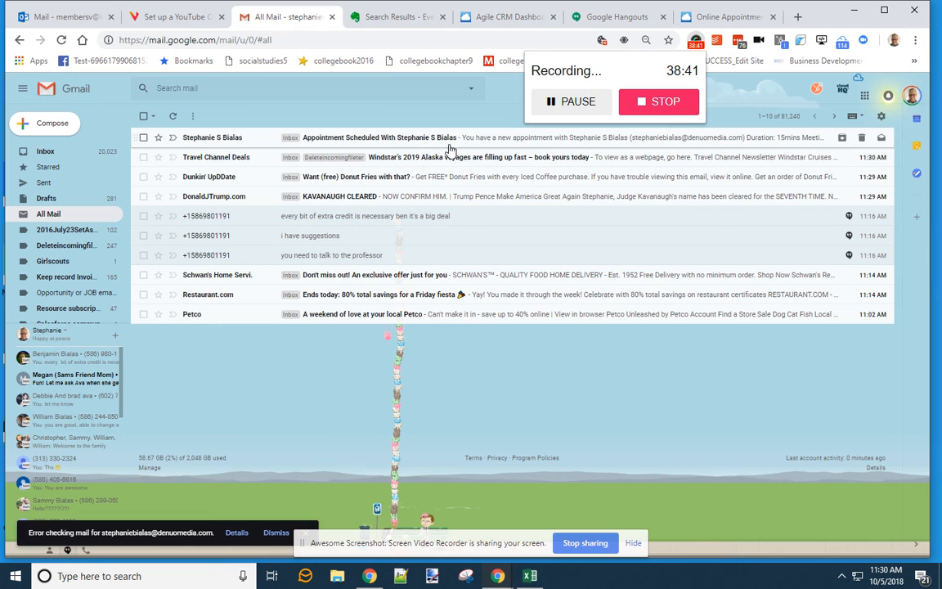
pyautogui.click(398, 144)
pyautogui.click(398, 143)
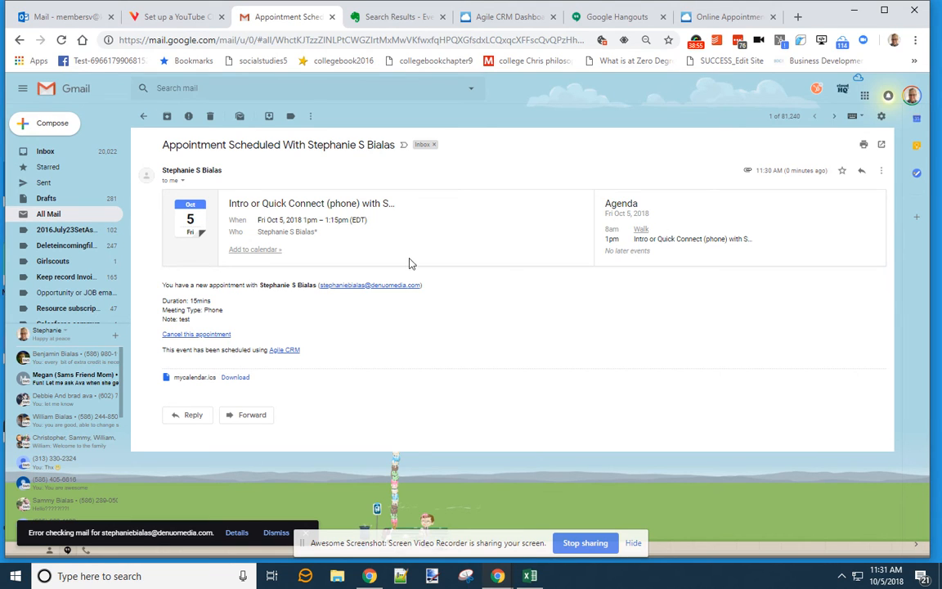
# - Review the appointment confirmation page text, then return to Agile CRM's calendar preferences
pyautogui.click(721, 18)
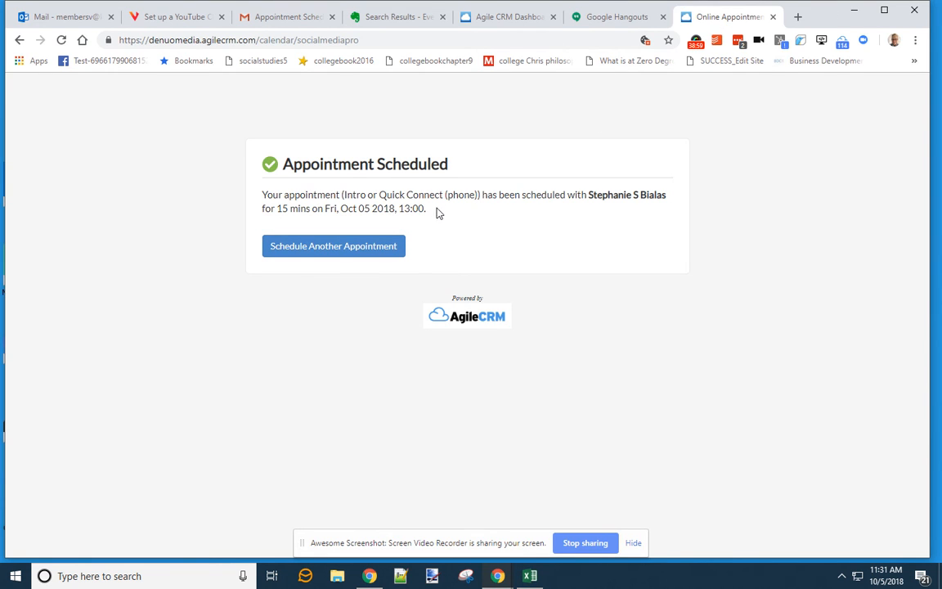
pyautogui.moveTo(437, 211); pyautogui.dragTo(260, 203)
pyautogui.click(534, 162)
pyautogui.click(597, 23)
pyautogui.click(495, 17)
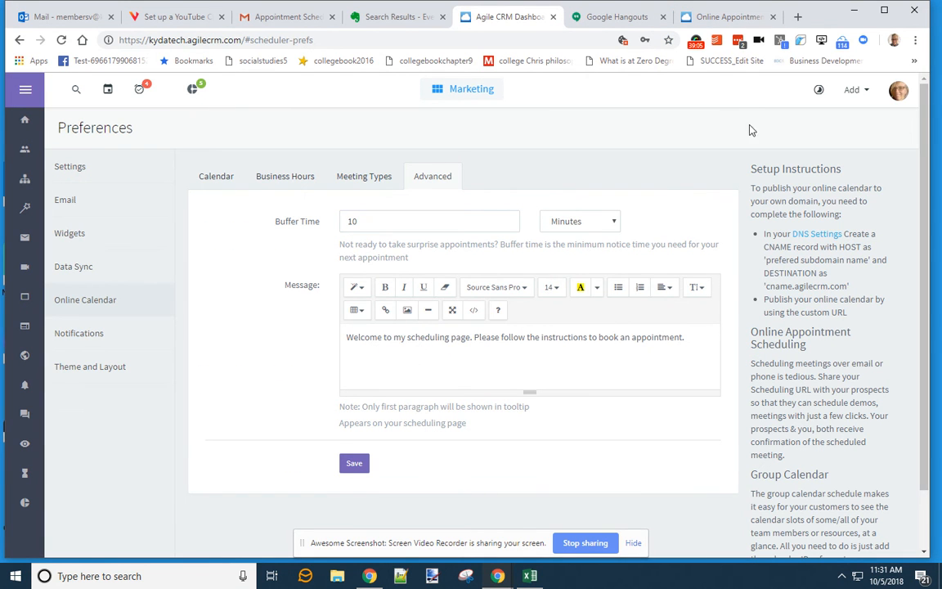
# - Leave the confirmation page and return to Gmail's All Mail list
pyautogui.click(721, 16)
pyautogui.click(20, 39)
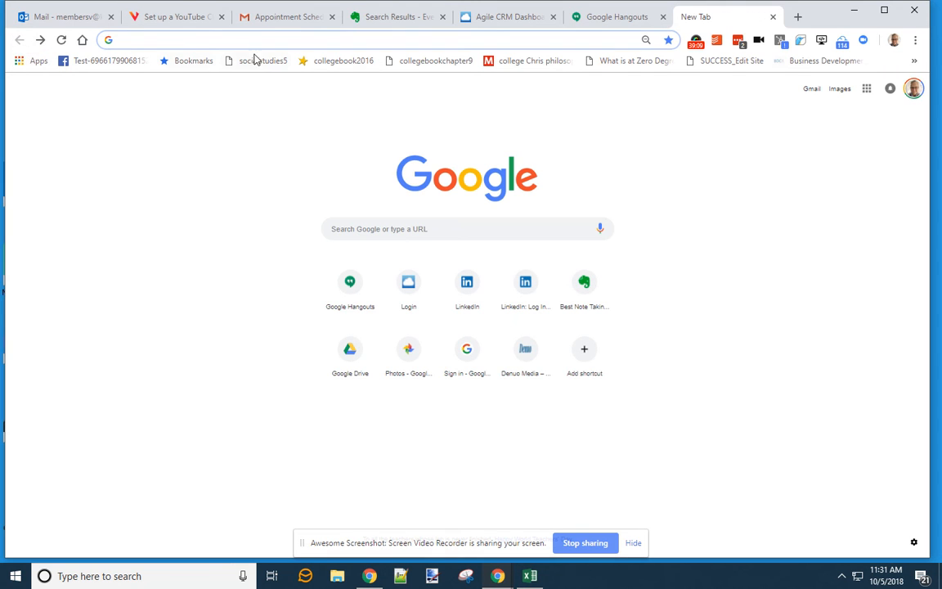
pyautogui.click(304, 18)
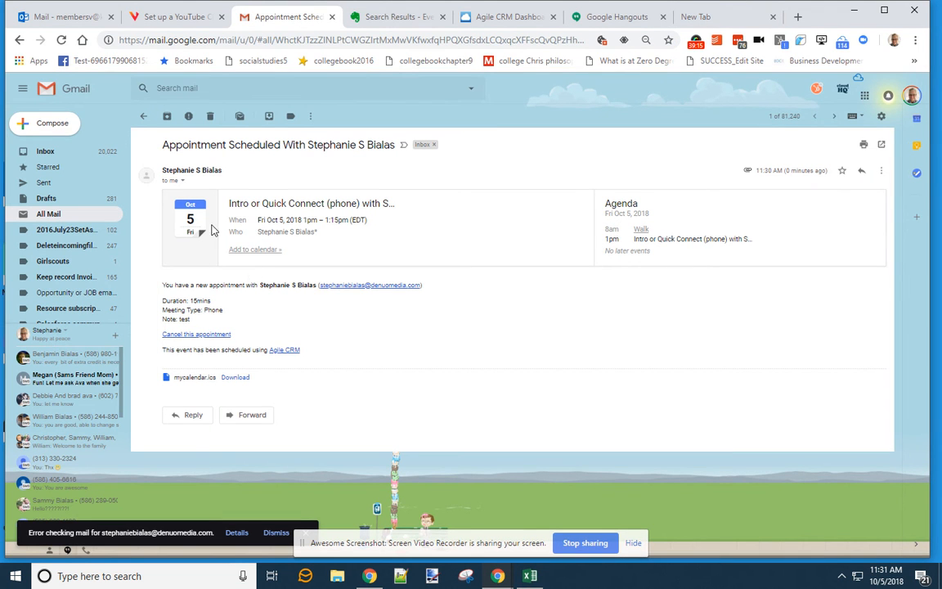
pyautogui.click(144, 120)
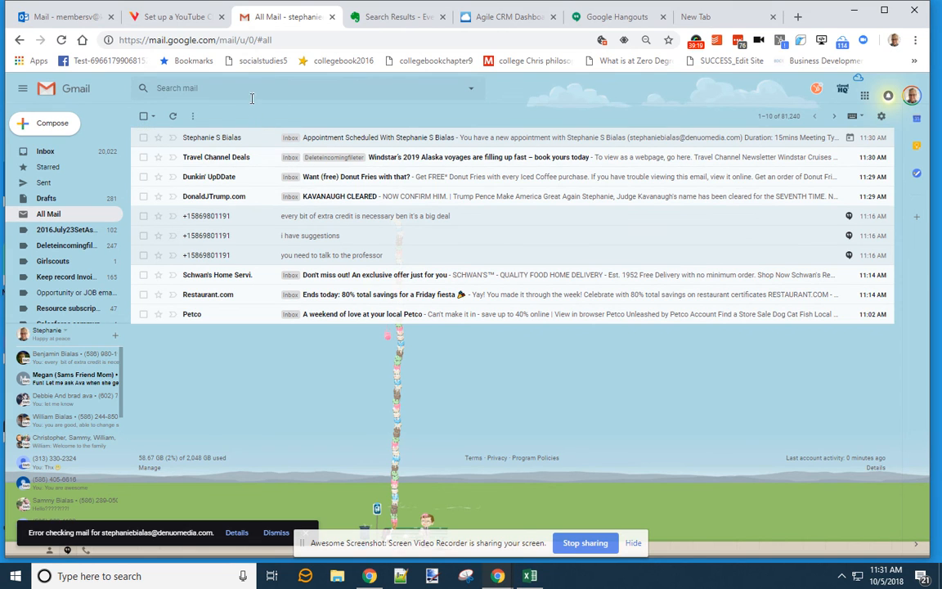
# - Load the Denuo Media booking link in a new tab and select the welcome message with Thank you!
pyautogui.click(388, 18)
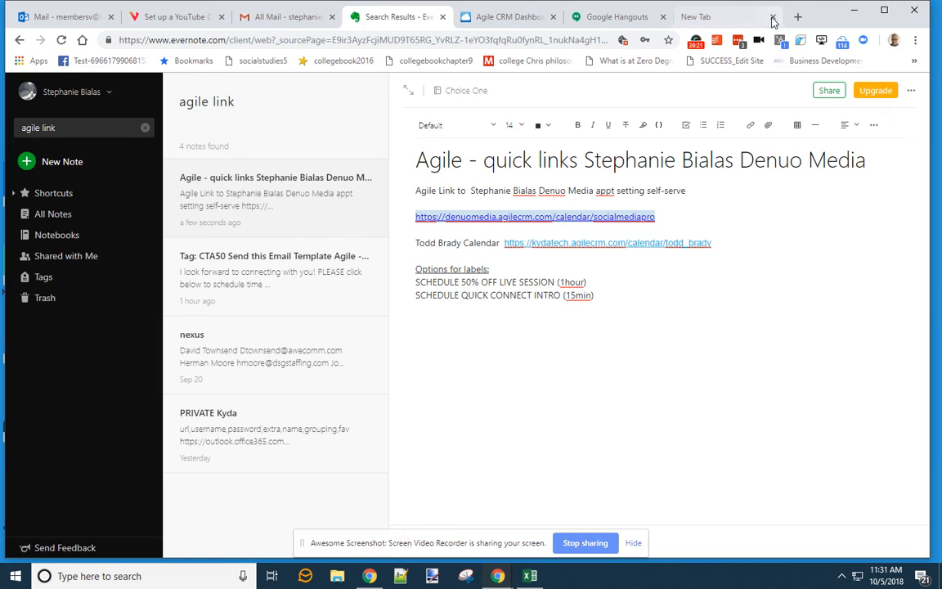
pyautogui.click(695, 16)
pyautogui.write('https://denuomedia.agilecrm.com/calendar/socialmediapro')
pyautogui.press('Return')
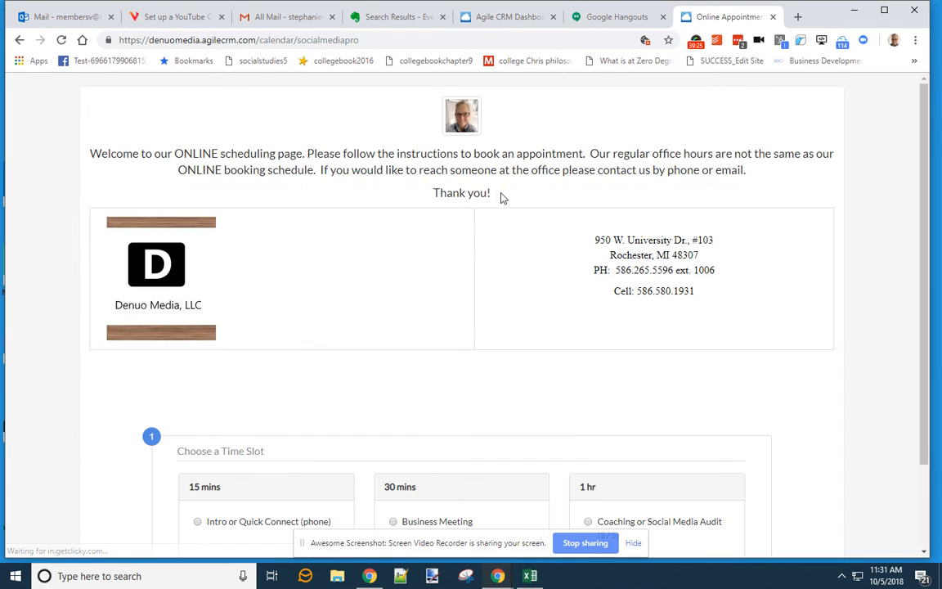
pyautogui.moveTo(497, 195); pyautogui.dragTo(92, 151)
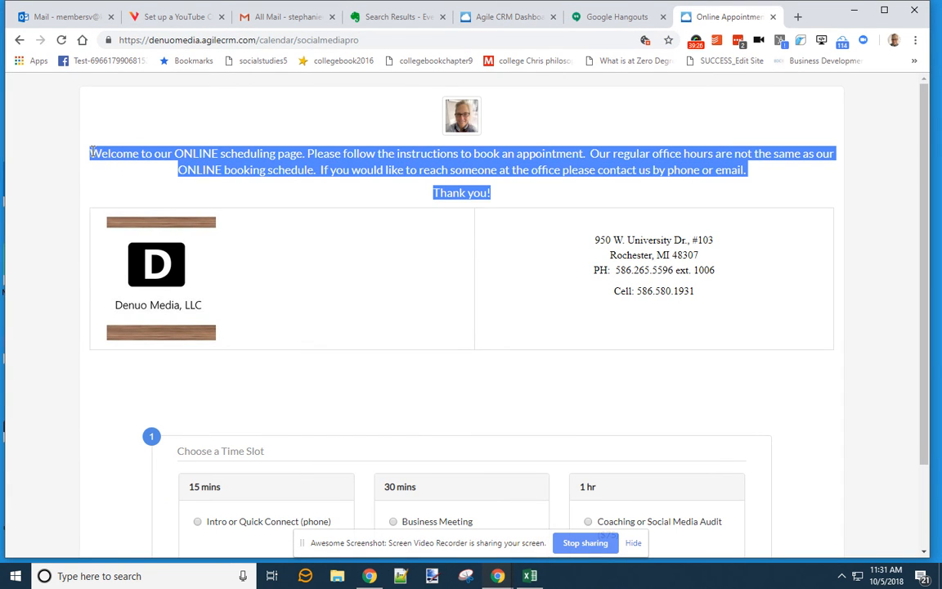
# - Paste the longer office-hours notice over the calendar's short welcome sentence
pyautogui.click(505, 16)
pyautogui.moveTo(683, 337); pyautogui.dragTo(290, 344)
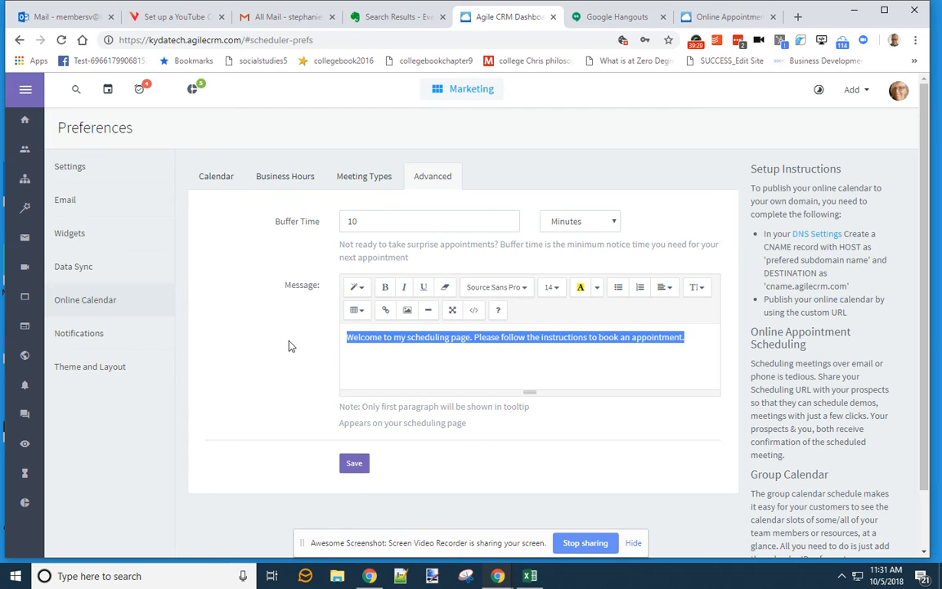
pyautogui.hotkey('ctrl', 'v')
pyautogui.scroll(2, 460, 343)
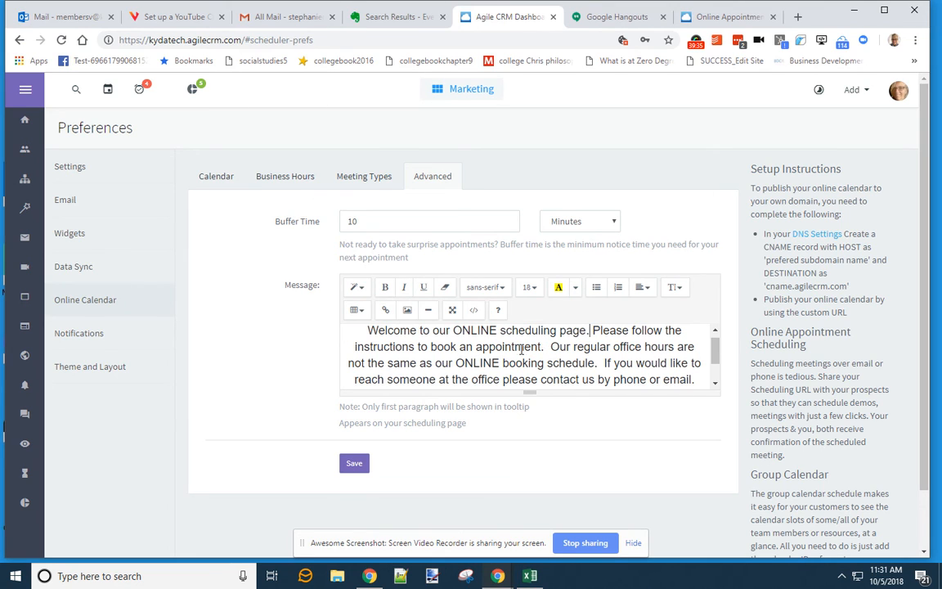
pyautogui.scroll(-2, 572, 348)
pyautogui.scroll(2, 582, 350)
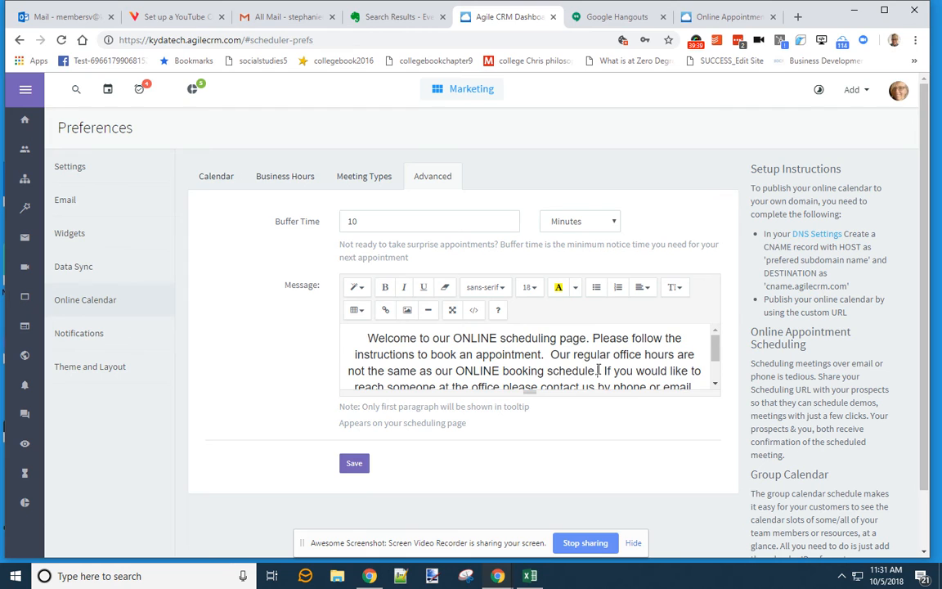
pyautogui.scroll(-2, 604, 367)
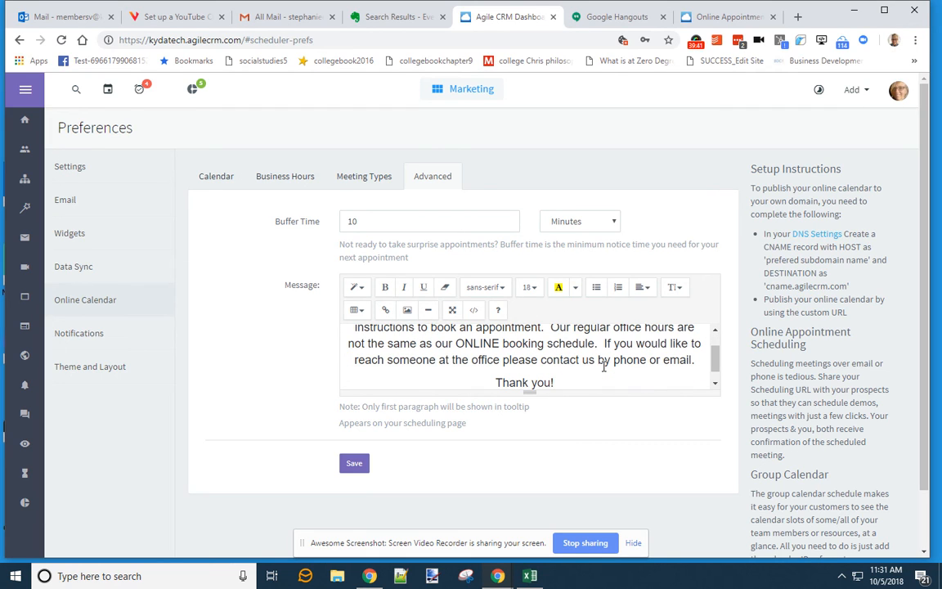
pyautogui.scroll(-1, 592, 375)
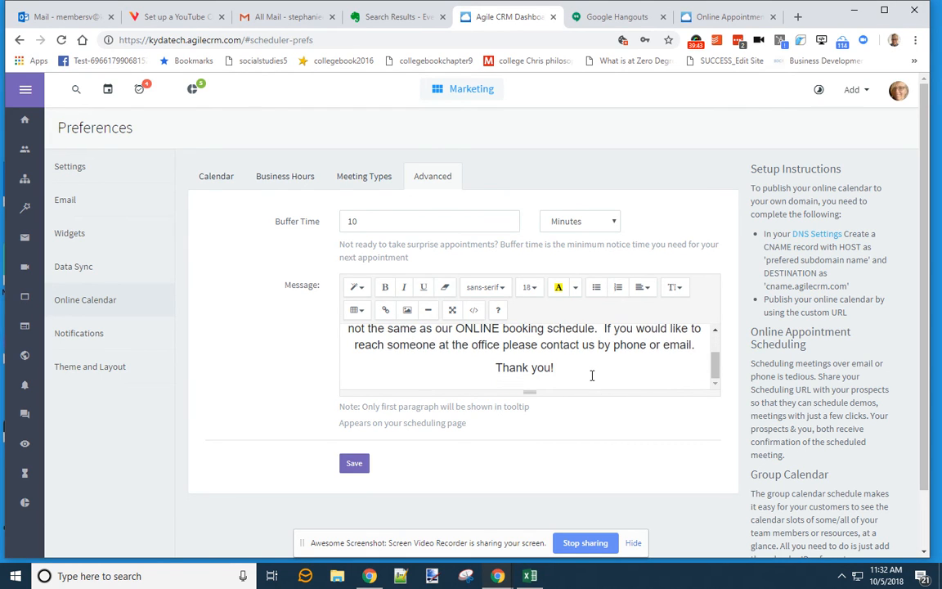
# - Correct the message ending to 'email.' and compare it with the live booking page
pyautogui.click(694, 345)
pyautogui.write('at')
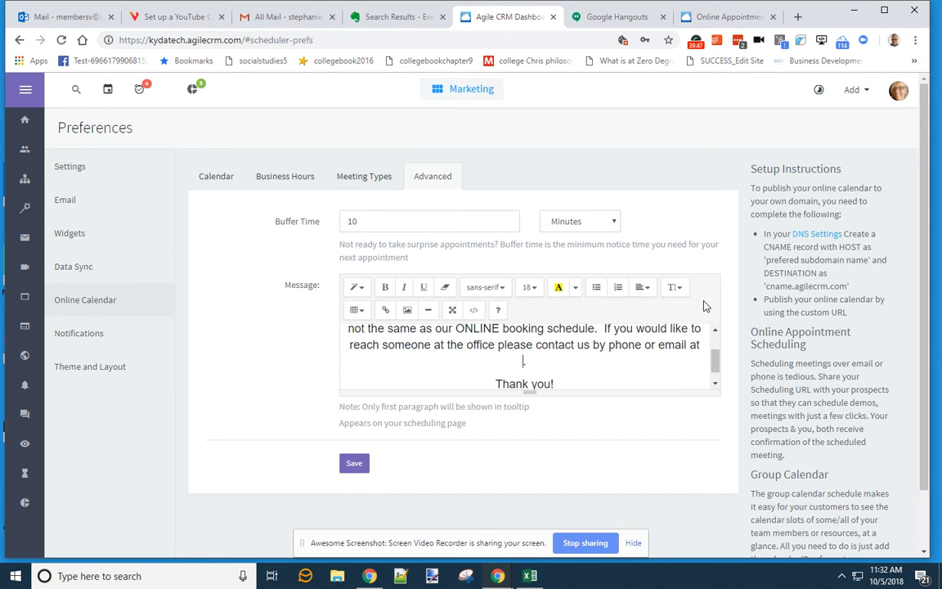
pyautogui.press('BackSpace')
pyautogui.press('BackSpace')
pyautogui.press('BackSpace')
pyautogui.press('BackSpace')
pyautogui.write('.')
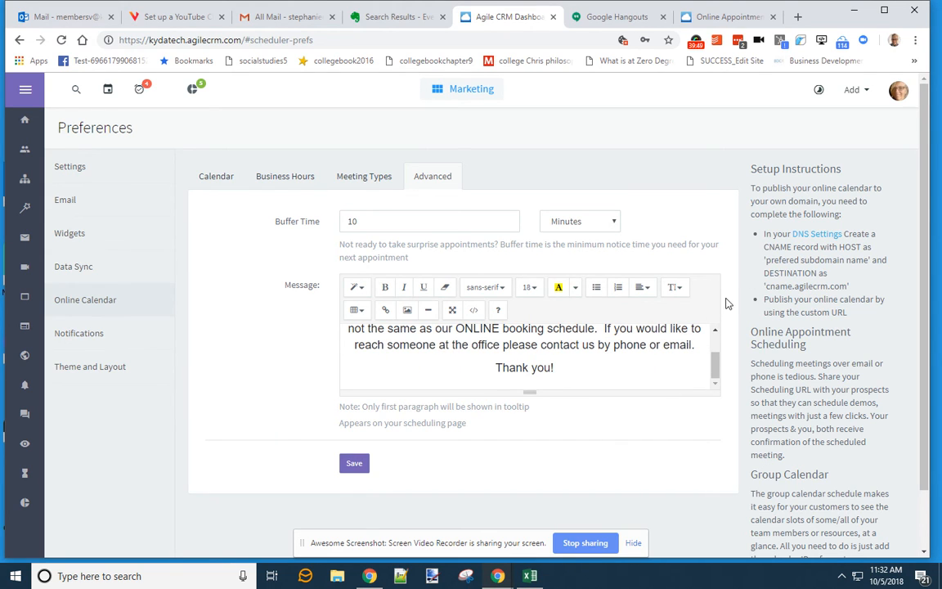
pyautogui.scroll(-1, 626, 382)
pyautogui.click(701, 16)
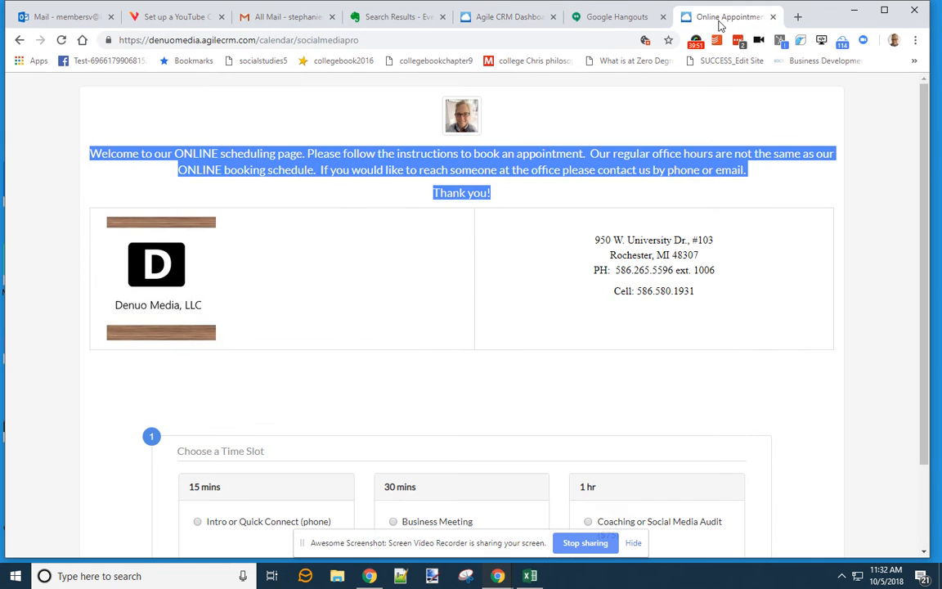
pyautogui.click(602, 18)
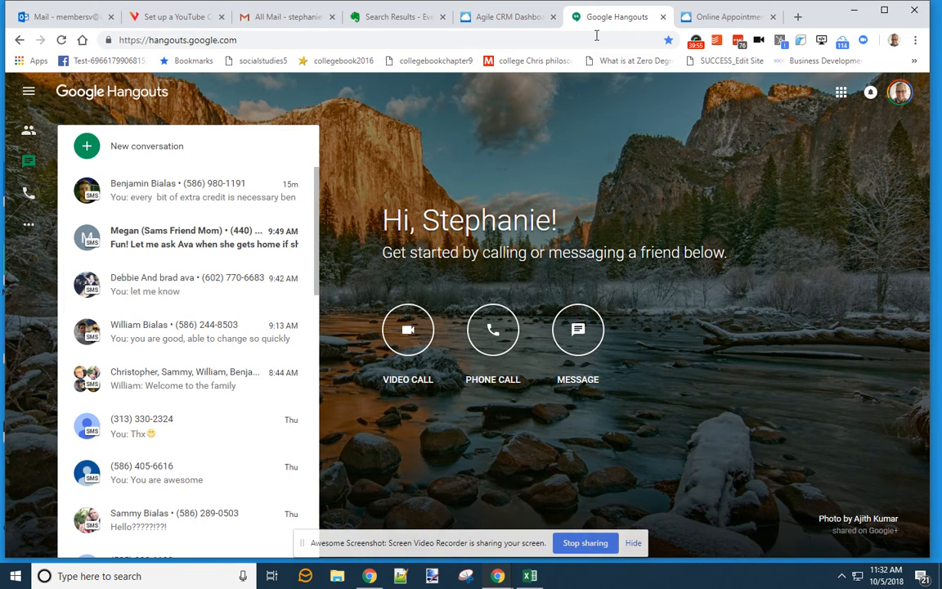
# - Add two empty lines after 'Thank you!' in the welcome message
pyautogui.click(507, 18)
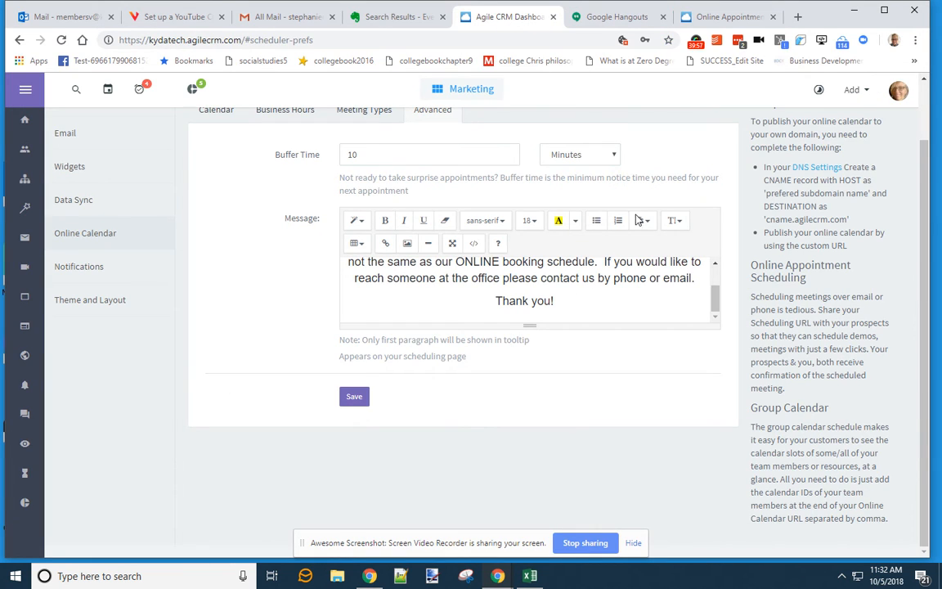
pyautogui.click(718, 17)
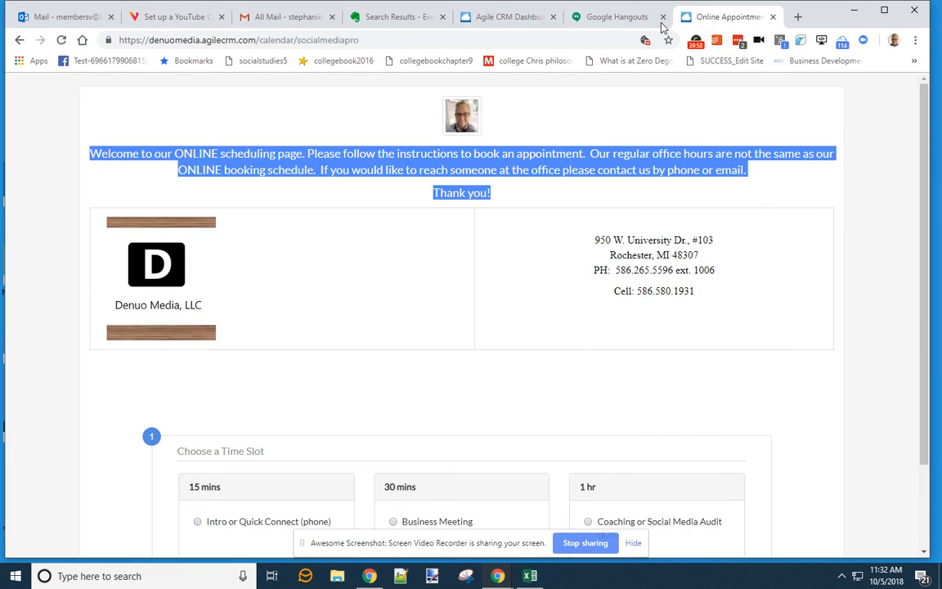
pyautogui.click(532, 18)
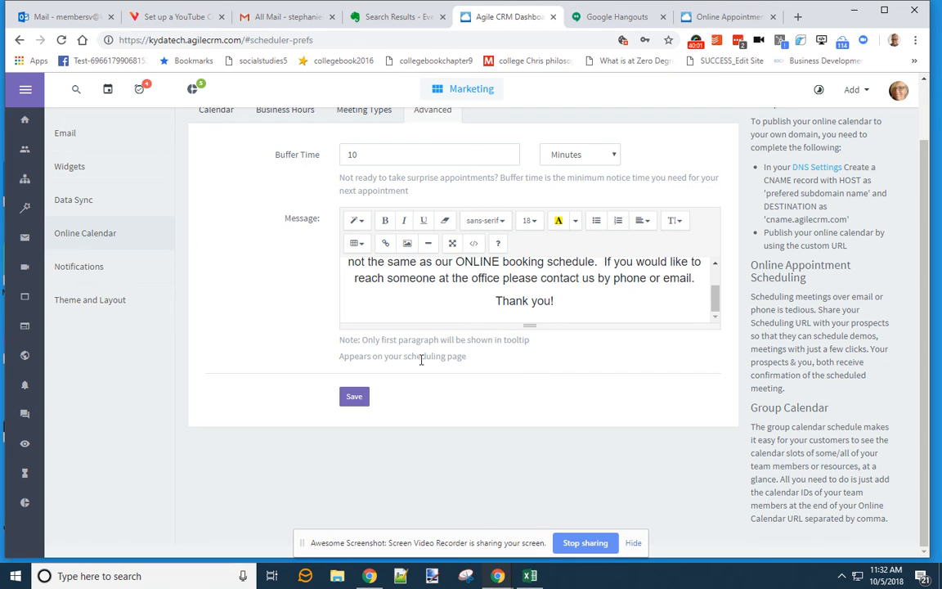
pyautogui.click(682, 298)
pyautogui.press('Return')
pyautogui.press('Return')
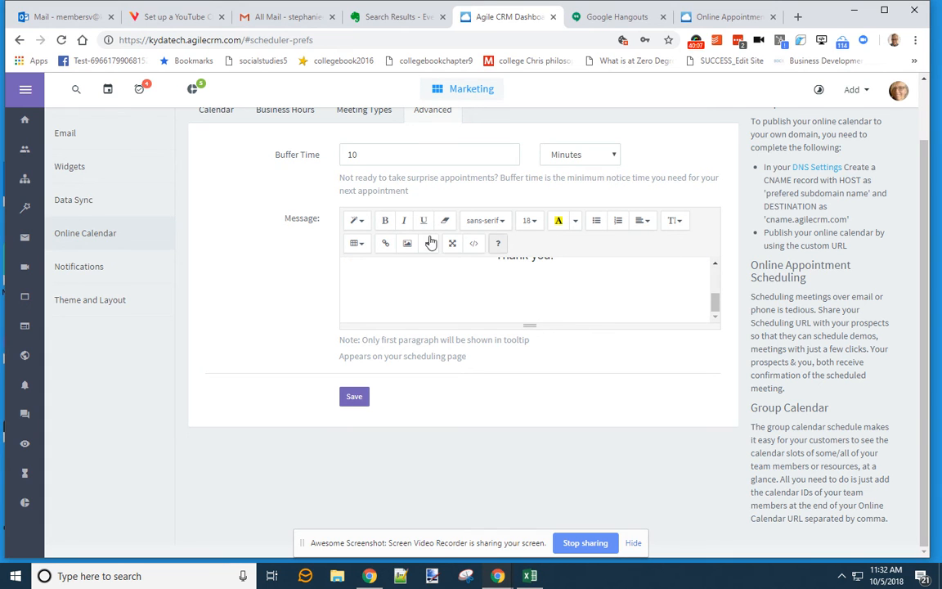
# - Try twice to insert the KydaBanner400w file as an image in the message
pyautogui.click(407, 246)
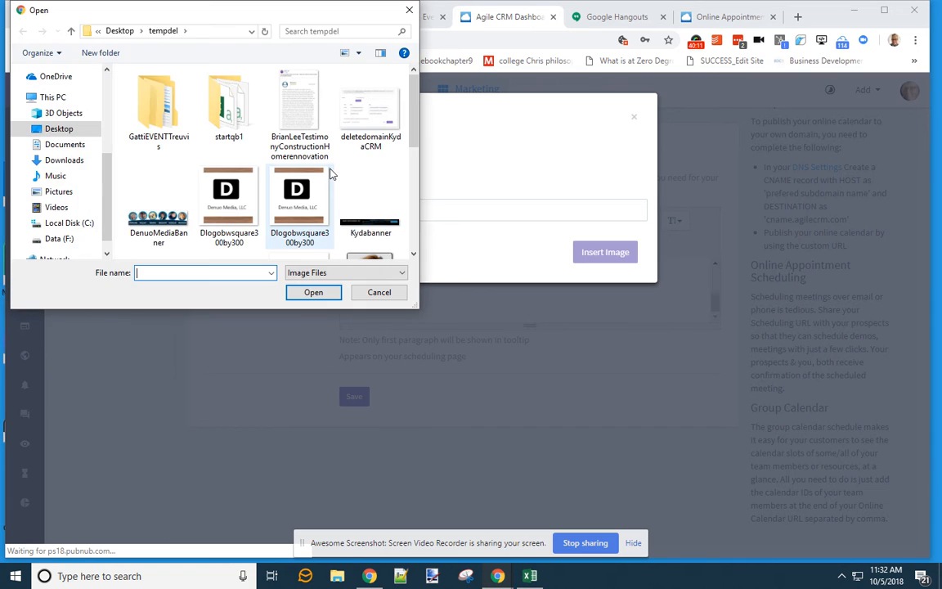
pyautogui.moveTo(412, 143); pyautogui.dragTo(411, 179)
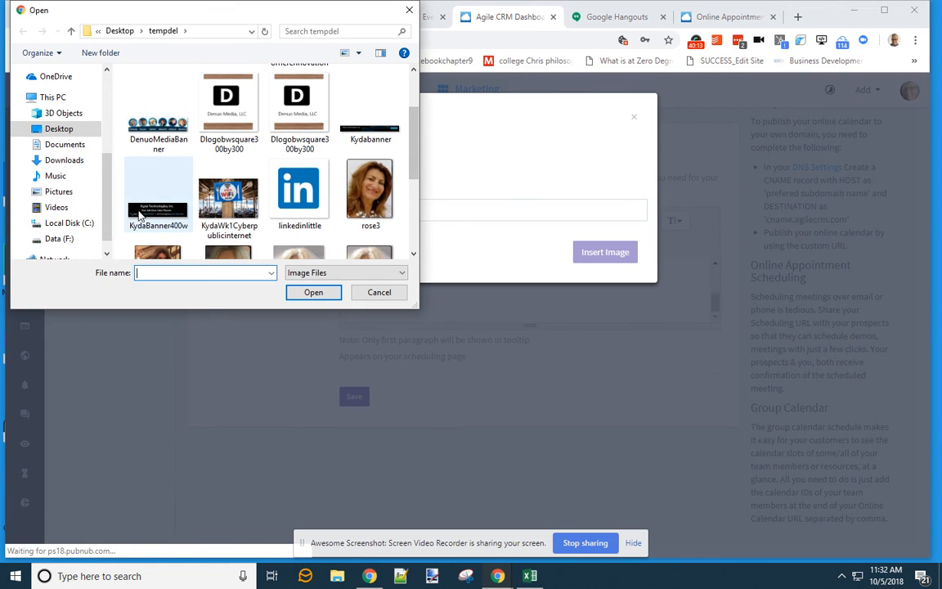
pyautogui.click(127, 196)
pyautogui.click(314, 292)
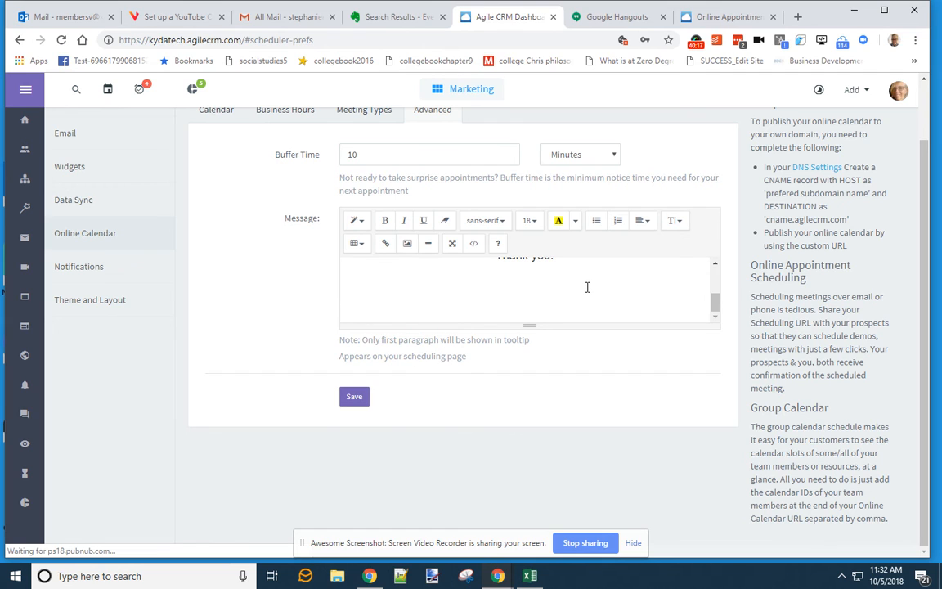
pyautogui.click(408, 245)
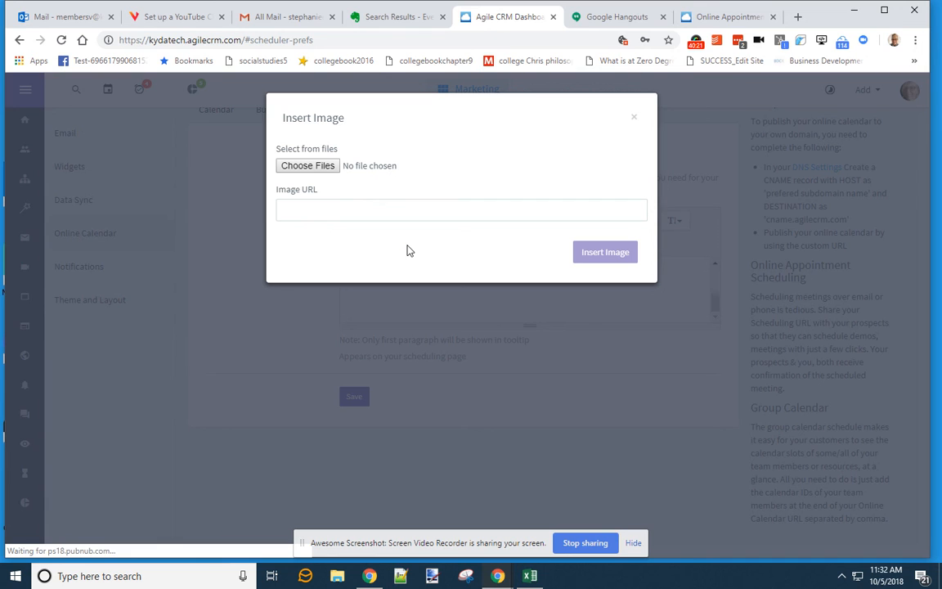
pyautogui.click(323, 166)
pyautogui.scroll(-3, 345, 193)
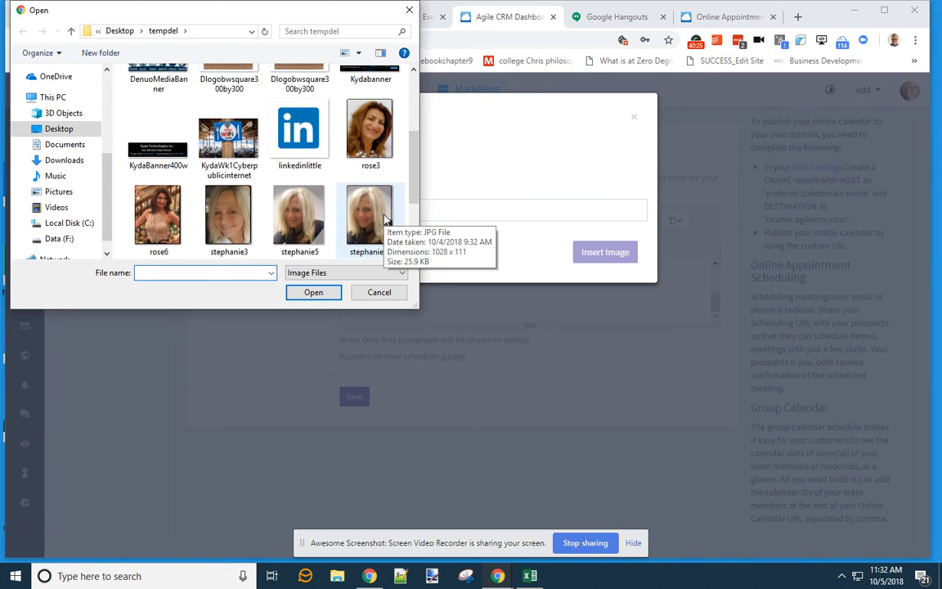
pyautogui.scroll(1, 386, 219)
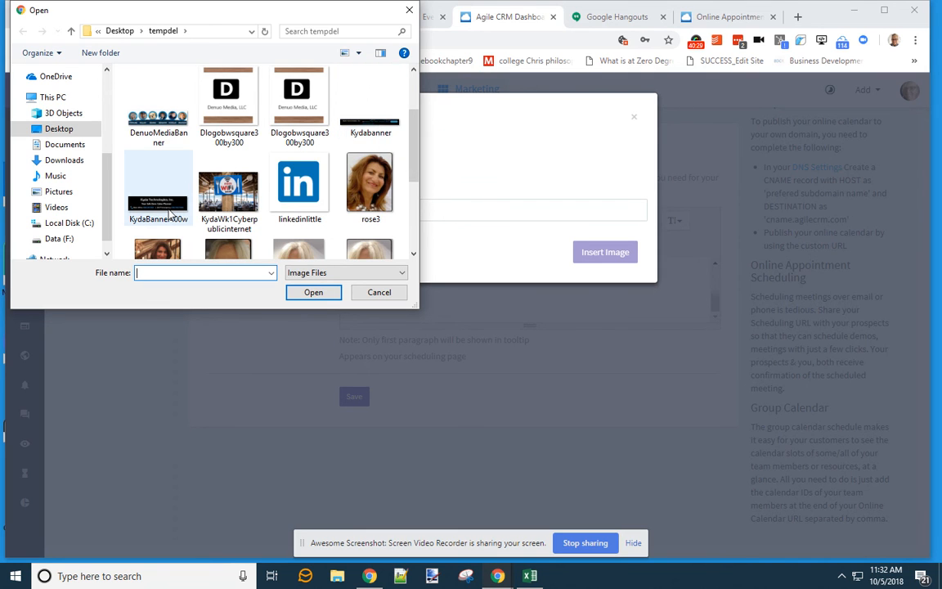
pyautogui.click(164, 205)
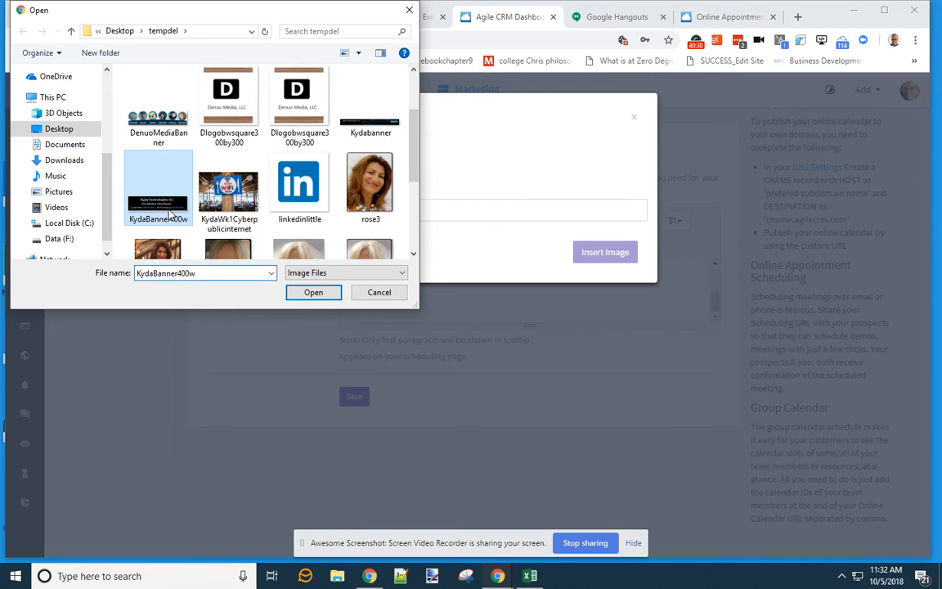
pyautogui.click(309, 293)
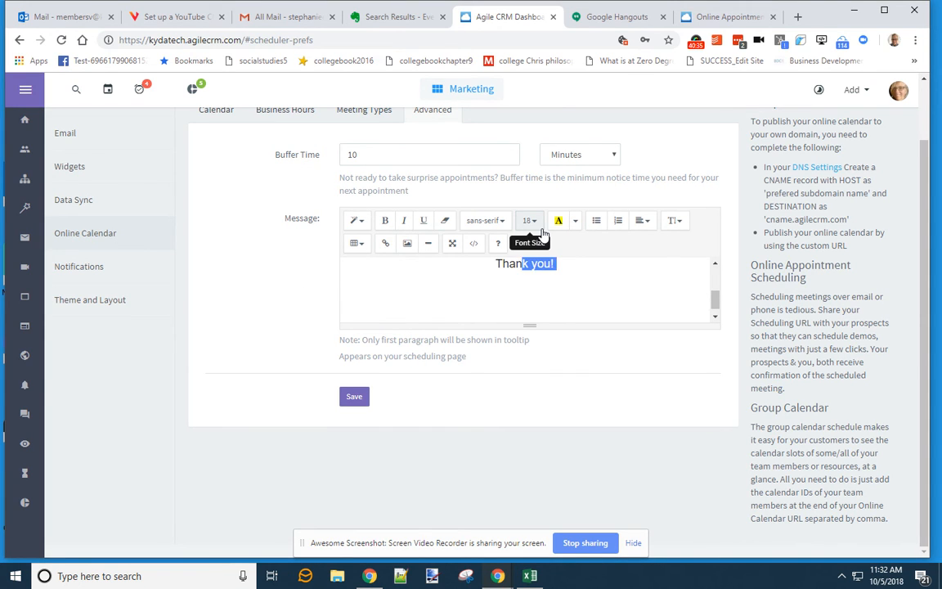
# - Undo the blank lines under 'Thank you!', save the message, and add new lines
pyautogui.hotkey('ctrl', 'z')
pyautogui.hotkey('ctrl', 'z')
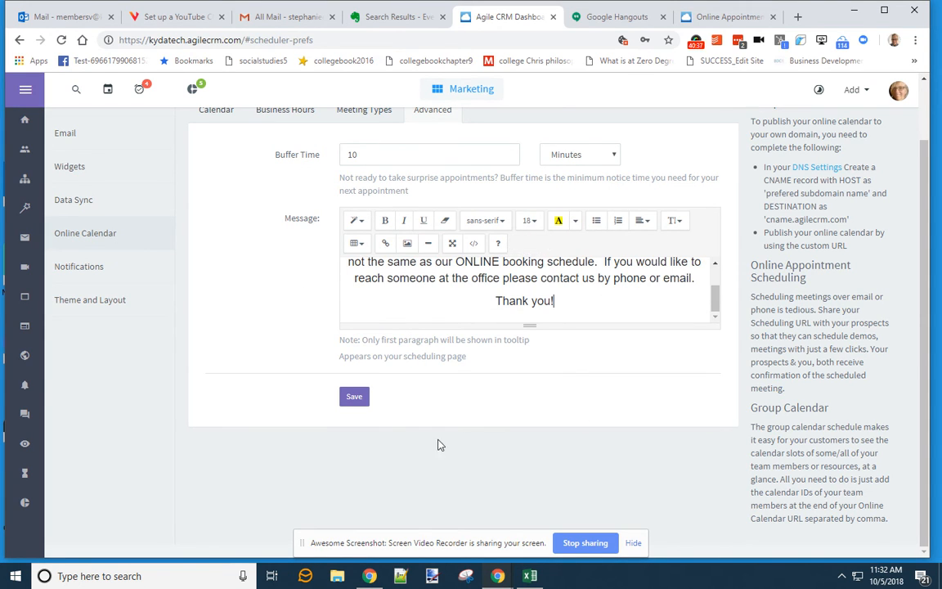
pyautogui.click(354, 398)
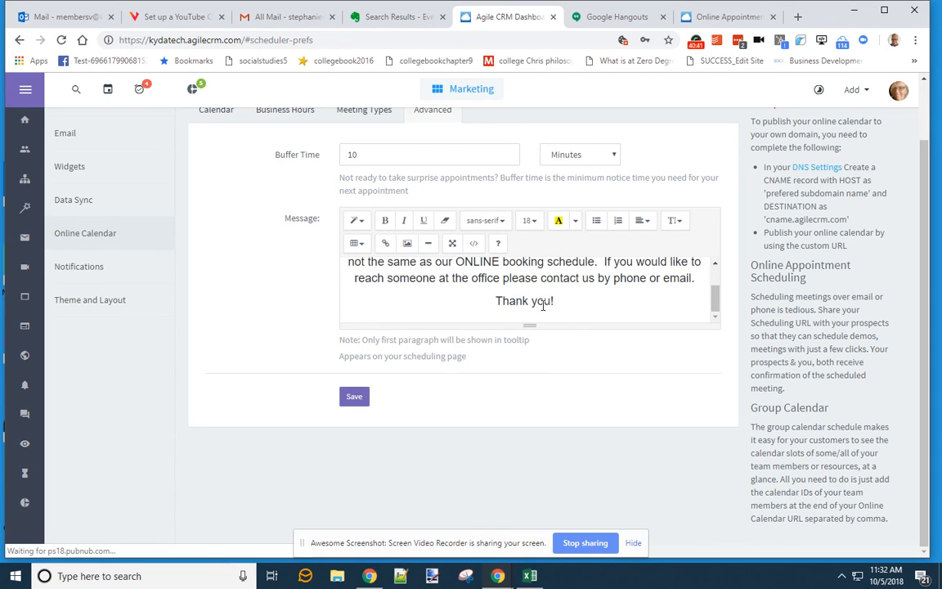
pyautogui.press('Return')
pyautogui.press('Return')
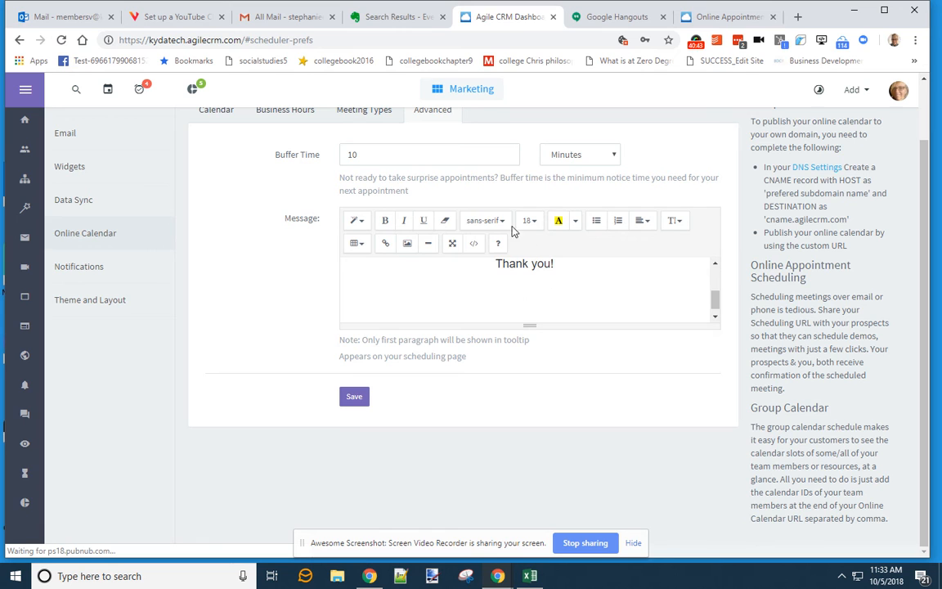
# - Try inserting the Kydabanner file as an image again
pyautogui.click(413, 247)
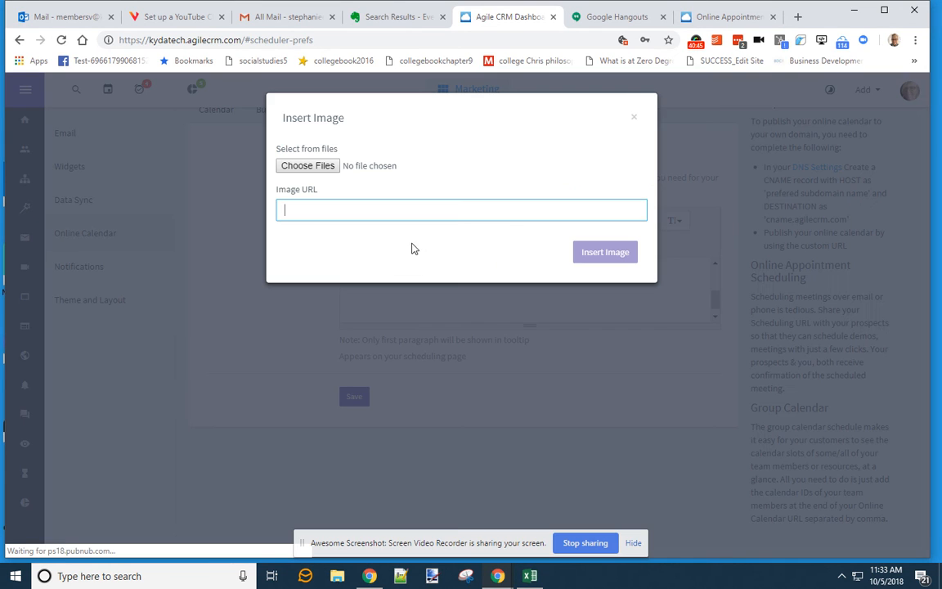
pyautogui.click(323, 167)
pyautogui.click(366, 205)
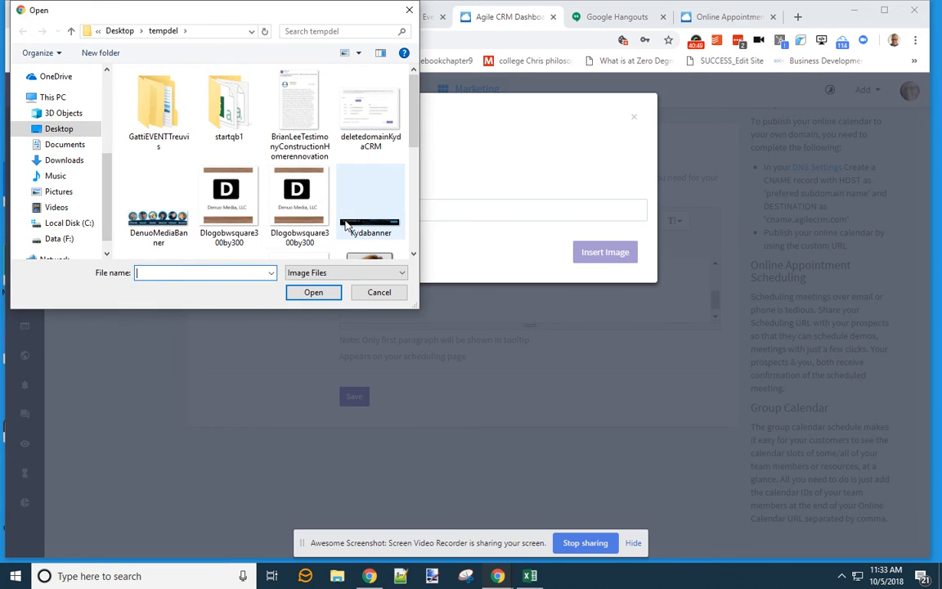
pyautogui.click(314, 293)
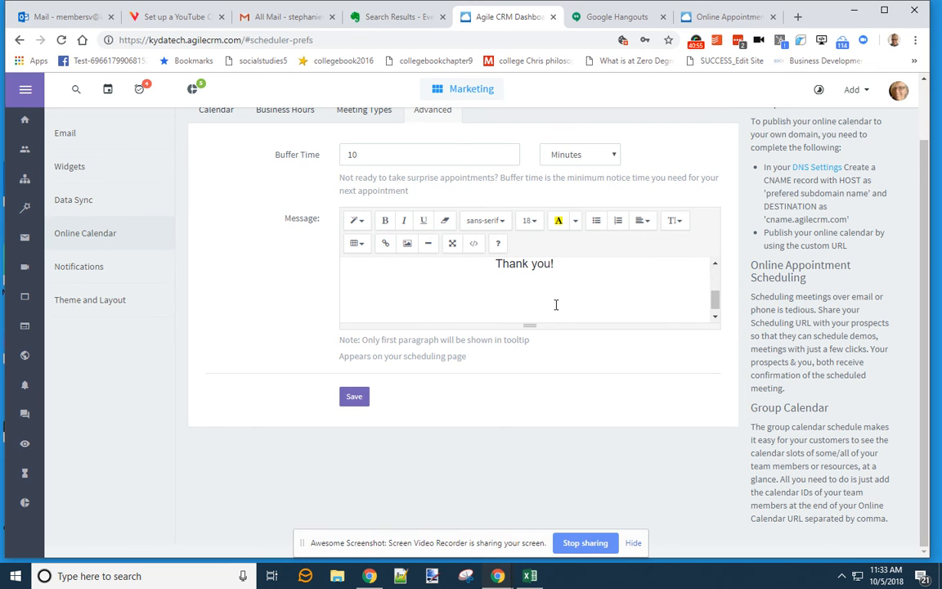
pyautogui.scroll(-1, 555, 304)
pyautogui.scroll(3, 555, 305)
pyautogui.scroll(-3, 556, 304)
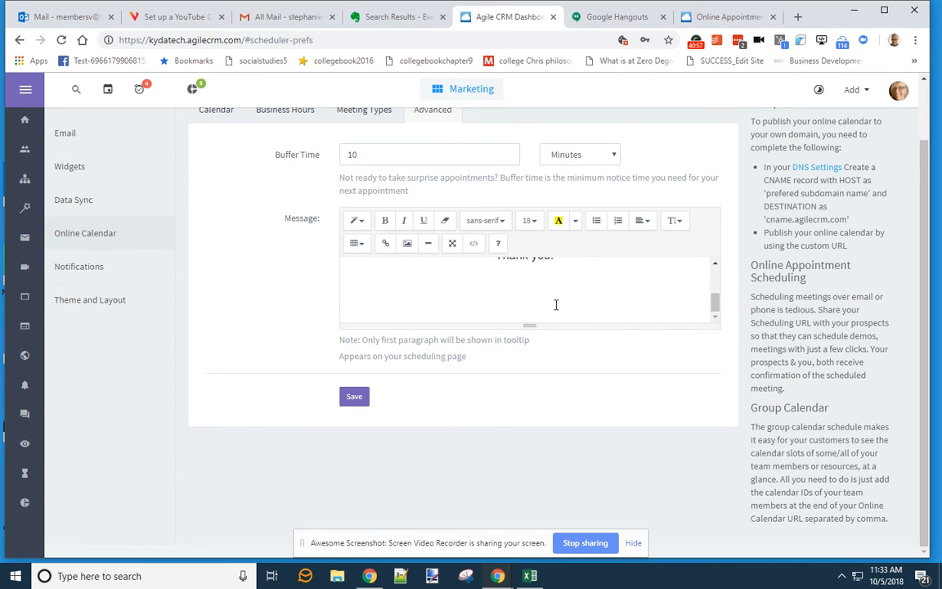
# - Replace the blank lines below 'Thank you!' with two new lines and reopen the image dialog
pyautogui.click(505, 291)
pyautogui.scroll(5, 568, 273)
pyautogui.click(555, 281)
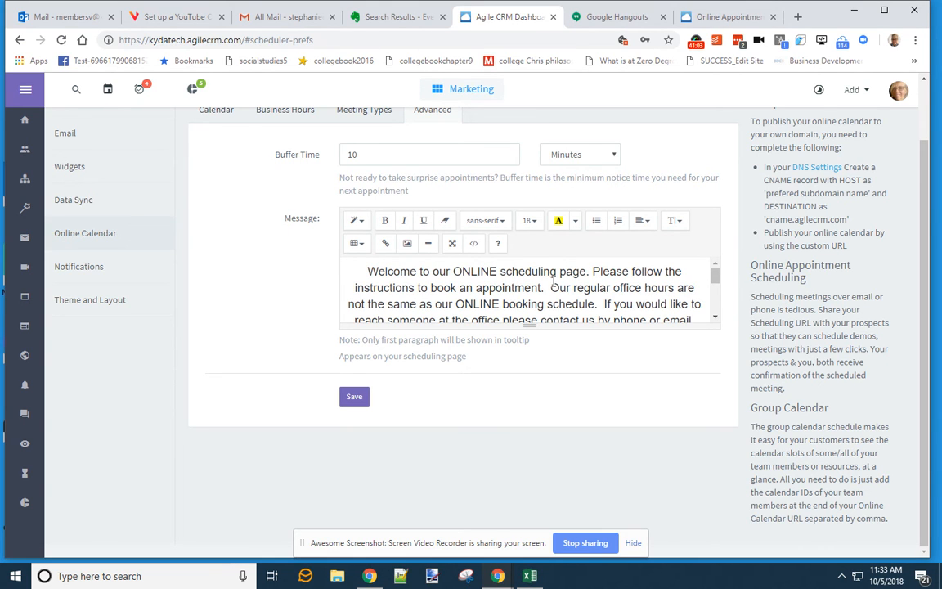
pyautogui.scroll(-5, 646, 278)
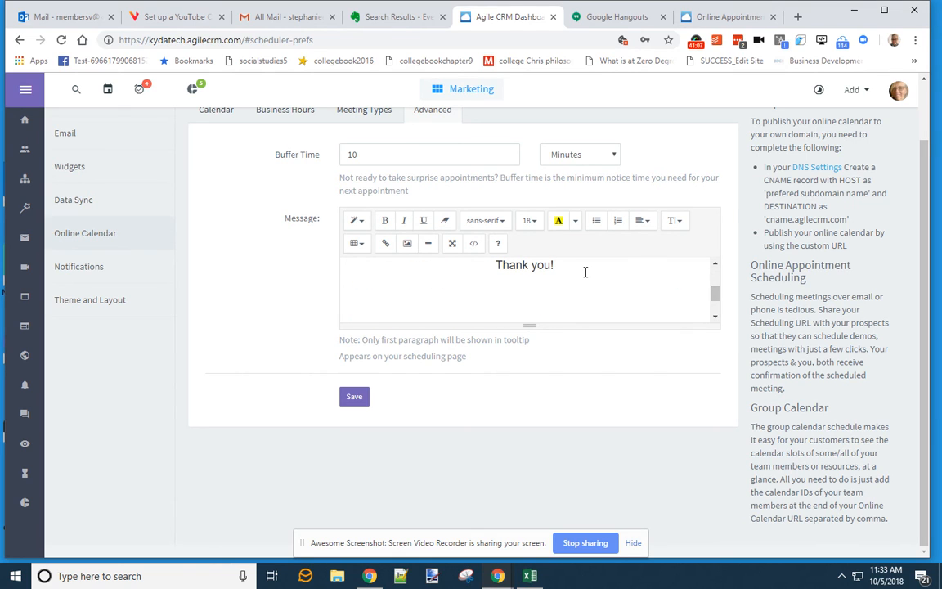
pyautogui.press('BackSpace')
pyautogui.press('BackSpace')
pyautogui.press('Return')
pyautogui.press('Return')
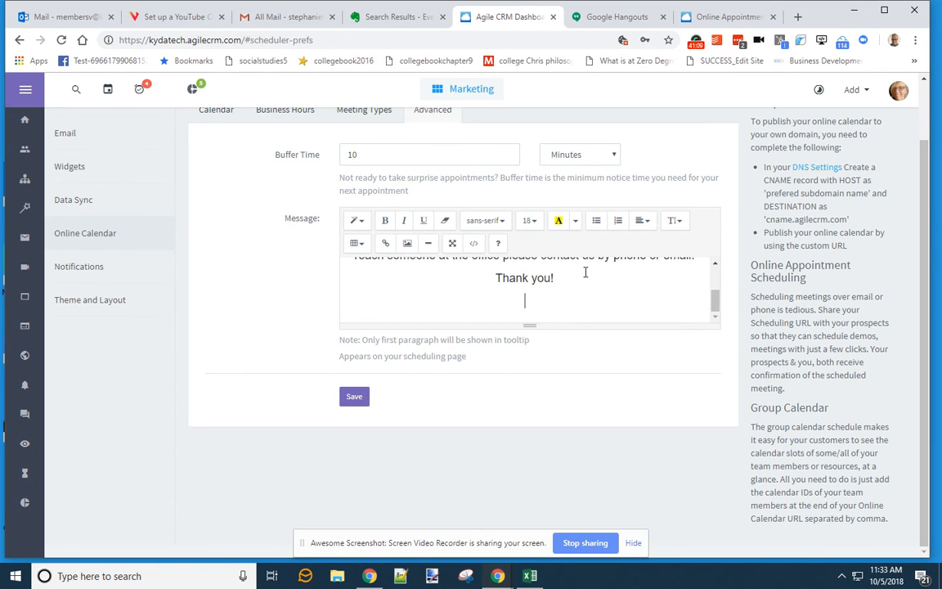
pyautogui.click(407, 243)
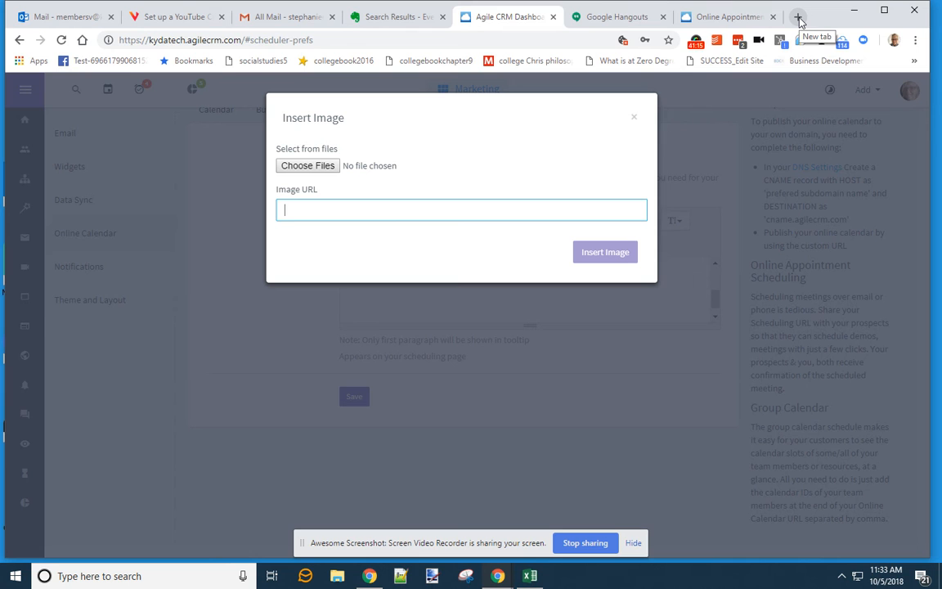
# - Locate KydaBanner400w, check its file properties, and try opening it as the image
pyautogui.click(331, 171)
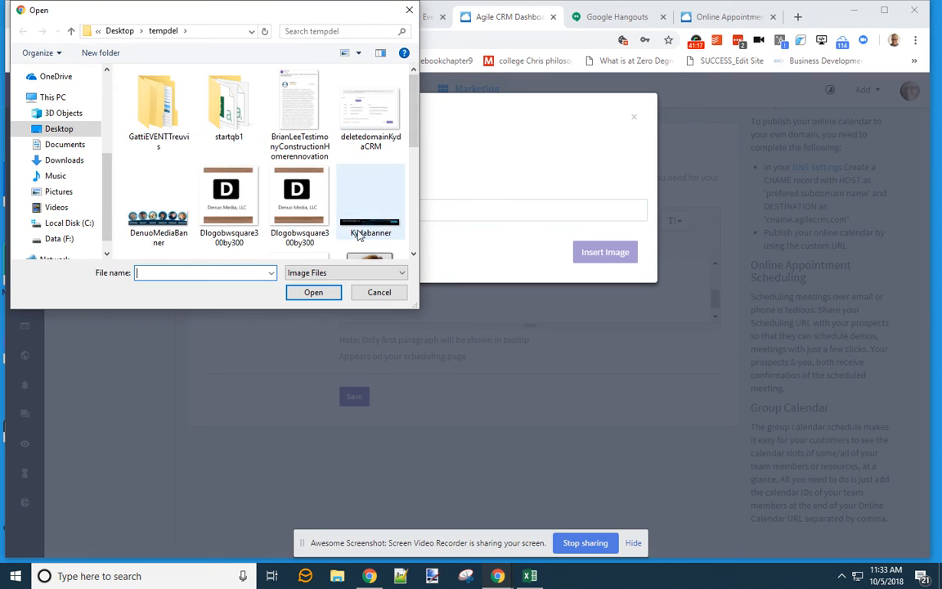
pyautogui.scroll(-2, 327, 214)
pyautogui.scroll(-3, 326, 211)
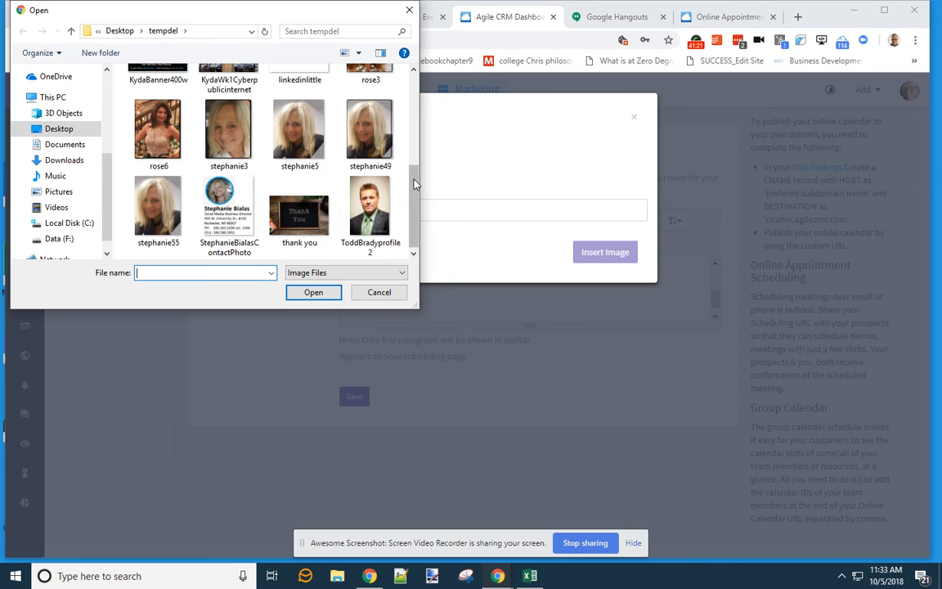
pyautogui.moveTo(415, 183); pyautogui.dragTo(417, 131)
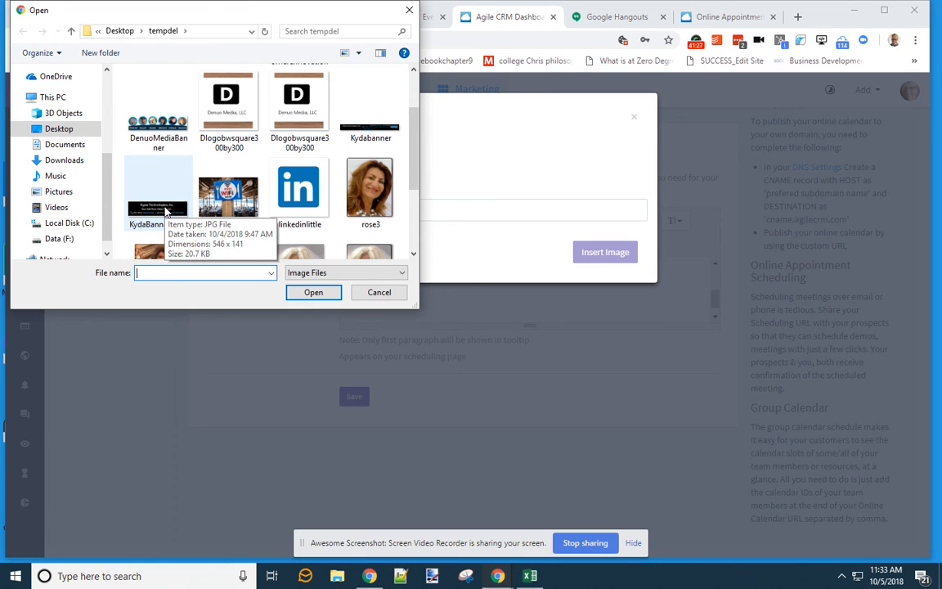
pyautogui.click(165, 211)
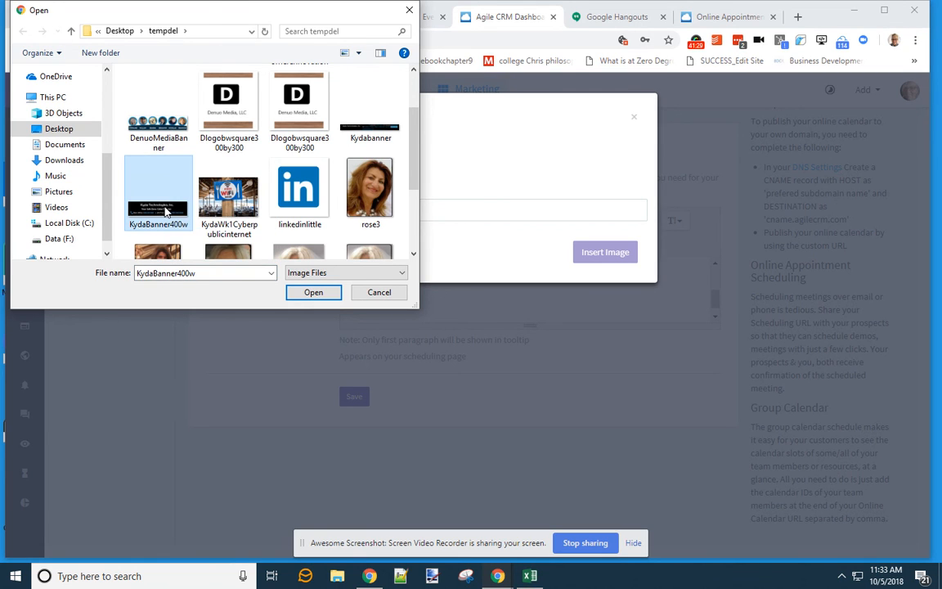
pyautogui.rightClick(166, 209)
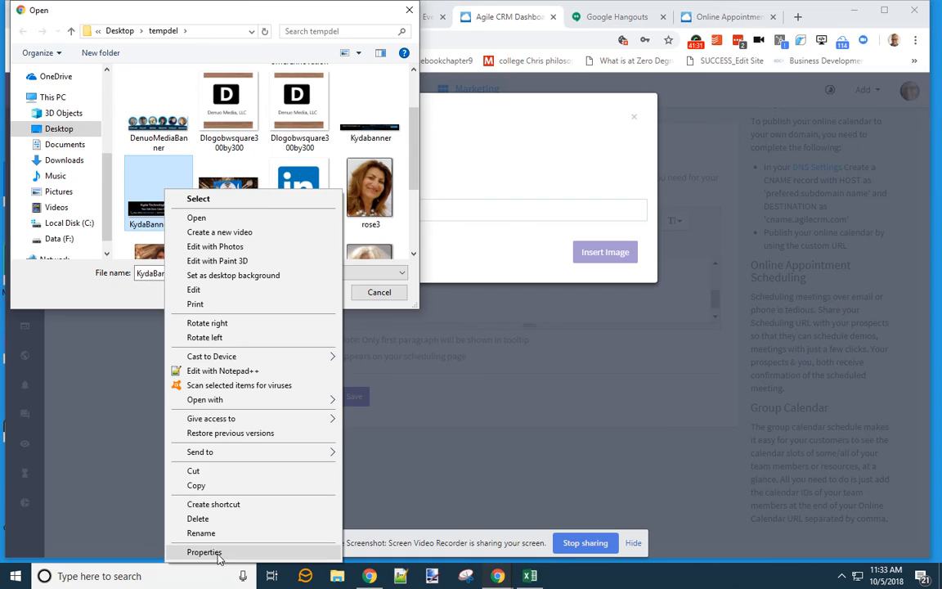
pyautogui.click(203, 552)
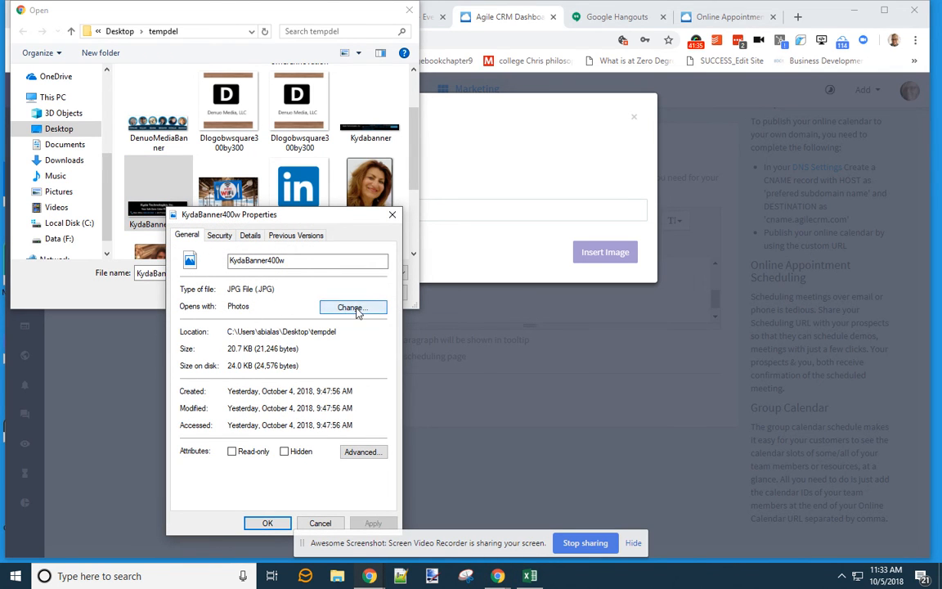
pyautogui.press('Escape')
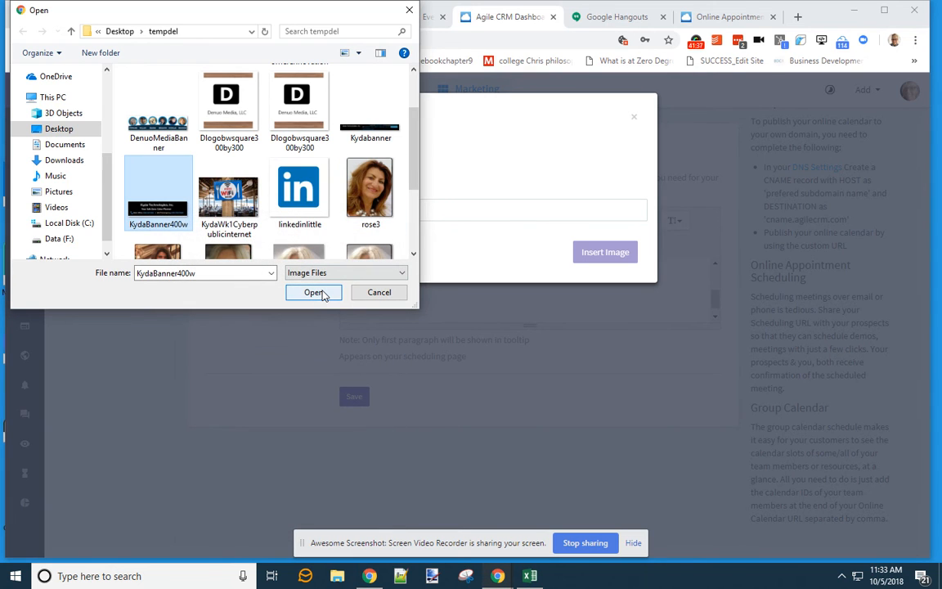
pyautogui.click(314, 292)
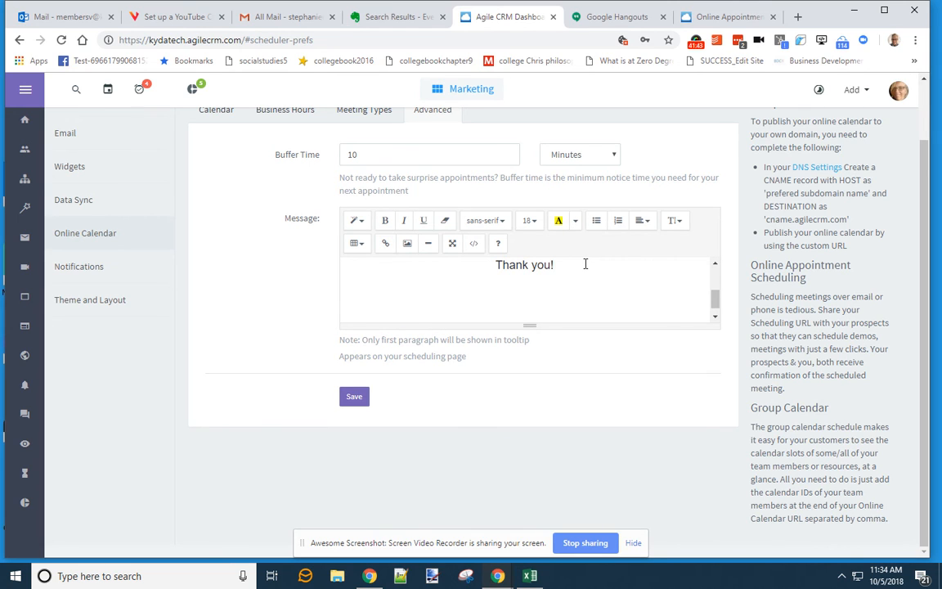
# - Inspect the welcome message's HTML in Code View, then return to the formatted view
pyautogui.click(477, 246)
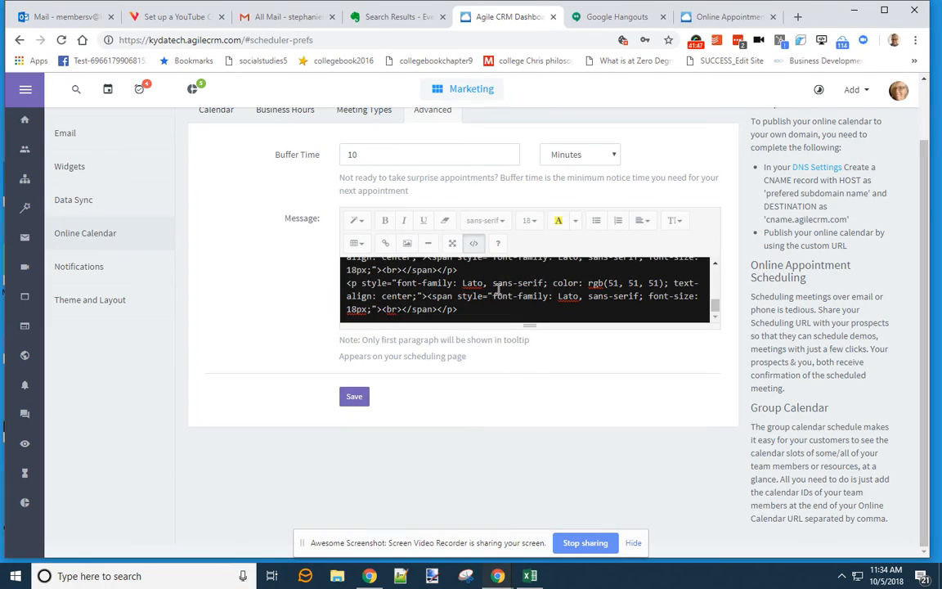
pyautogui.scroll(2, 502, 287)
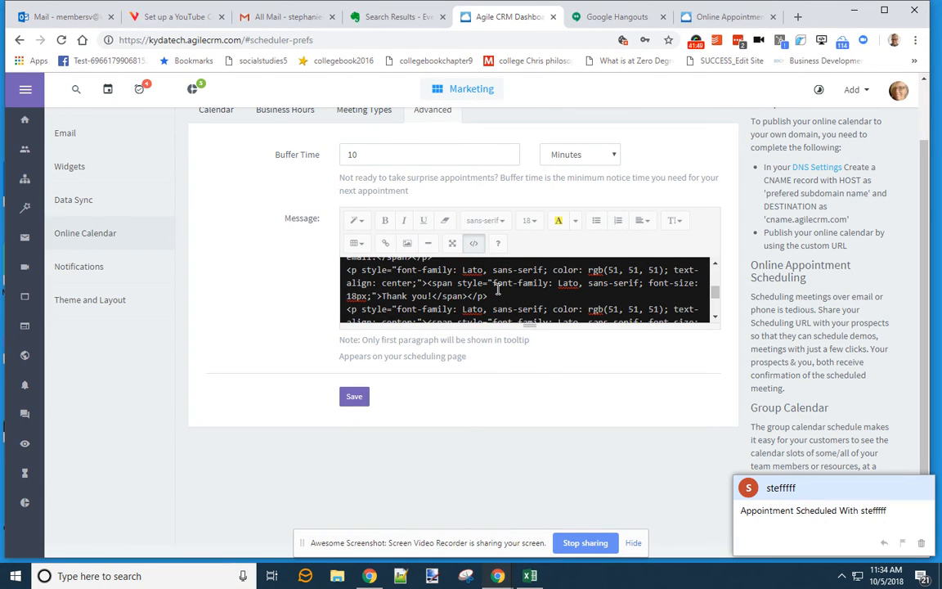
pyautogui.scroll(3, 482, 284)
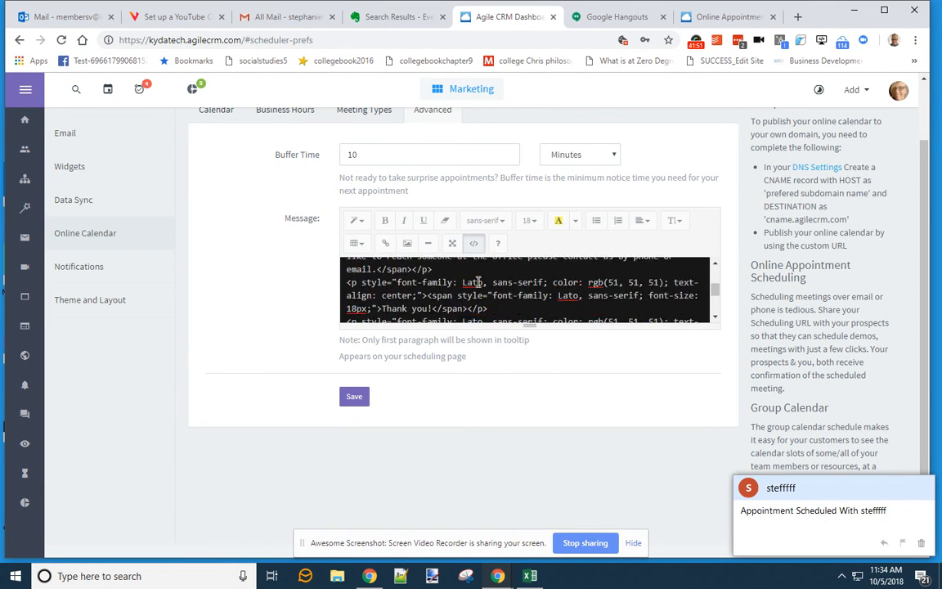
pyautogui.click(475, 245)
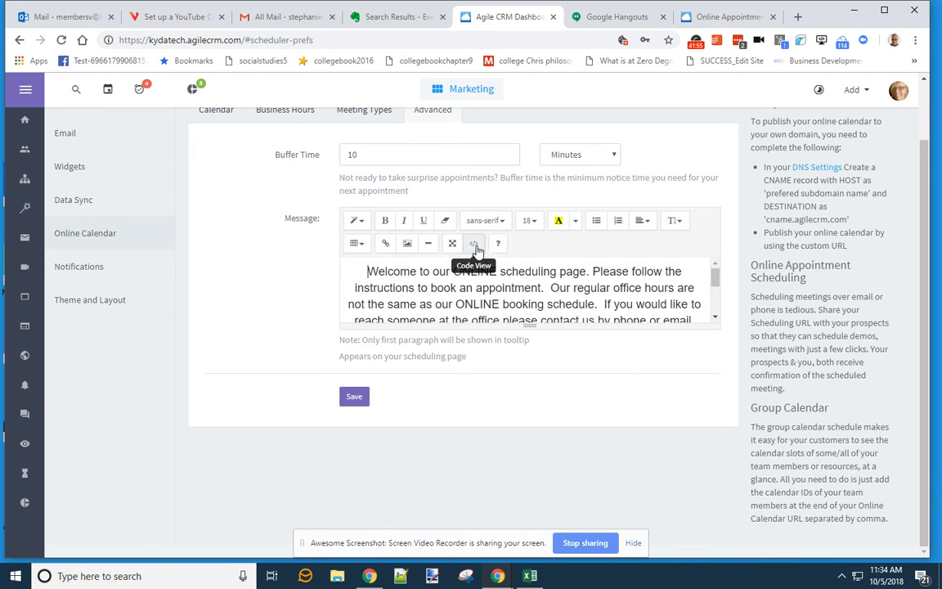
pyautogui.click(476, 247)
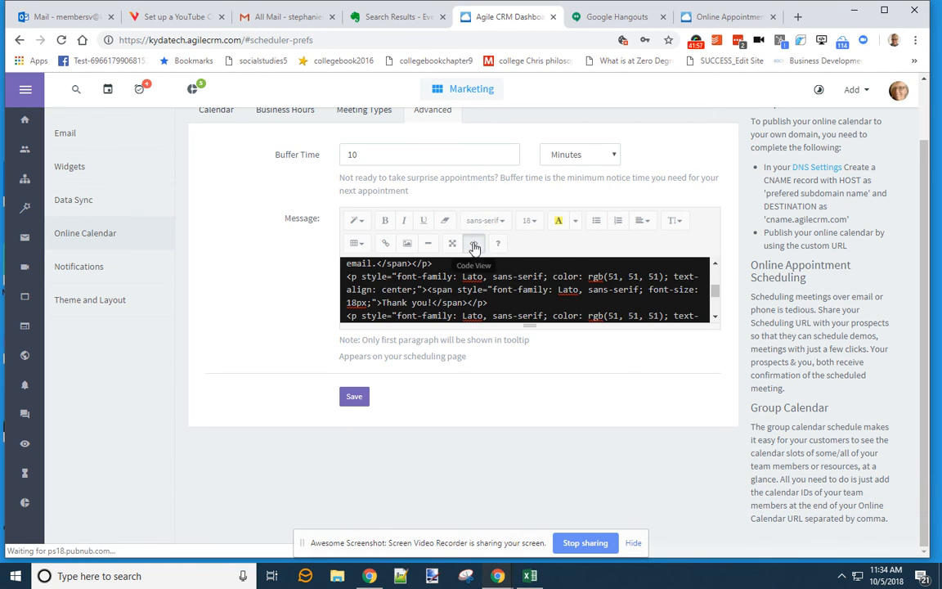
pyautogui.click(475, 247)
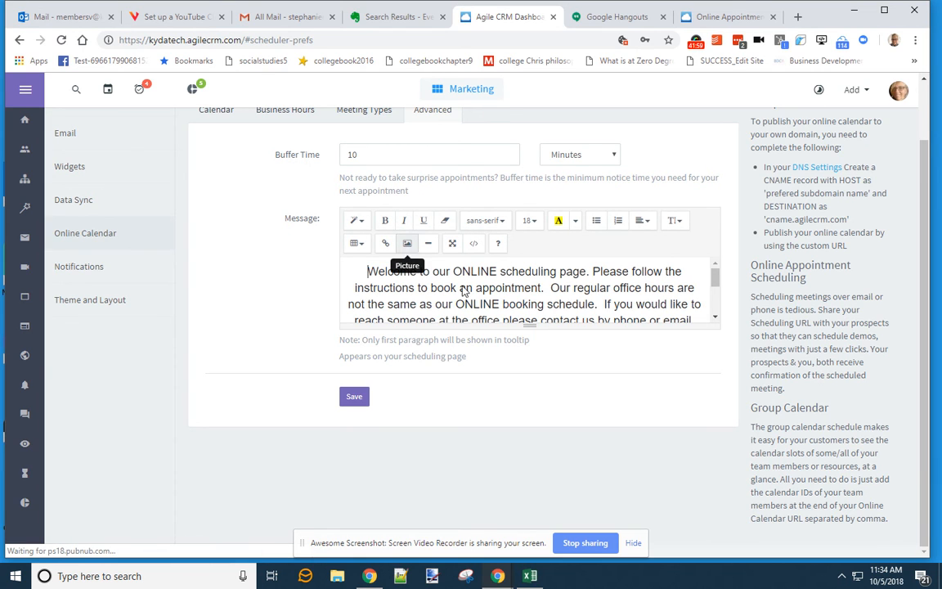
pyautogui.scroll(-5, 673, 286)
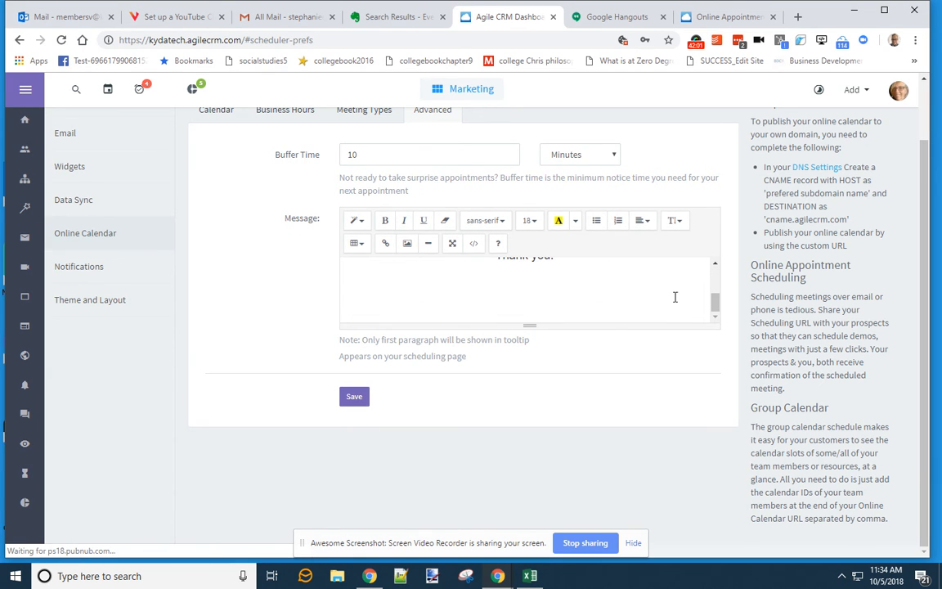
# - Replace the blank lines under 'Thank you!' with a new 'Phone:' line
pyautogui.press('BackSpace')
pyautogui.press('BackSpace')
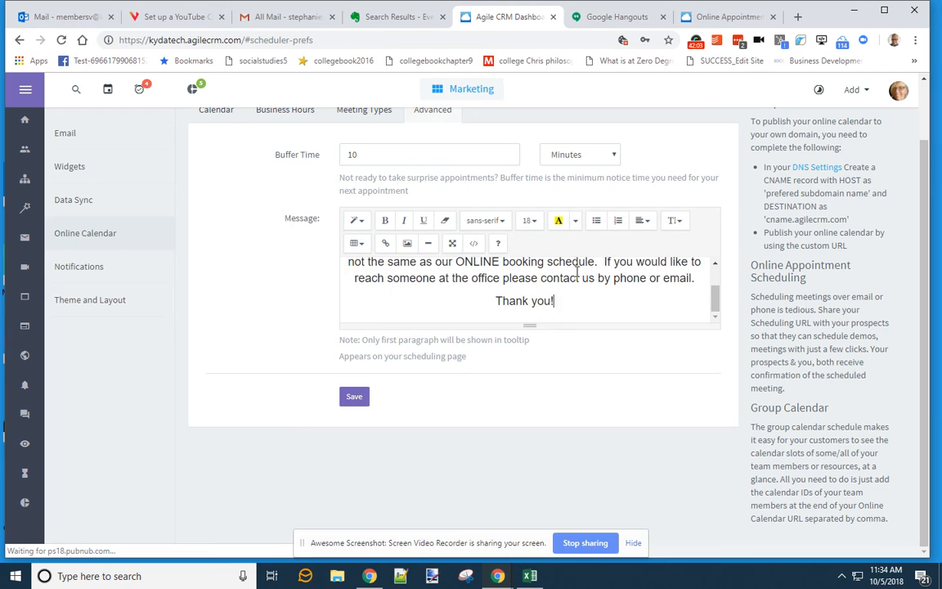
pyautogui.press('Return')
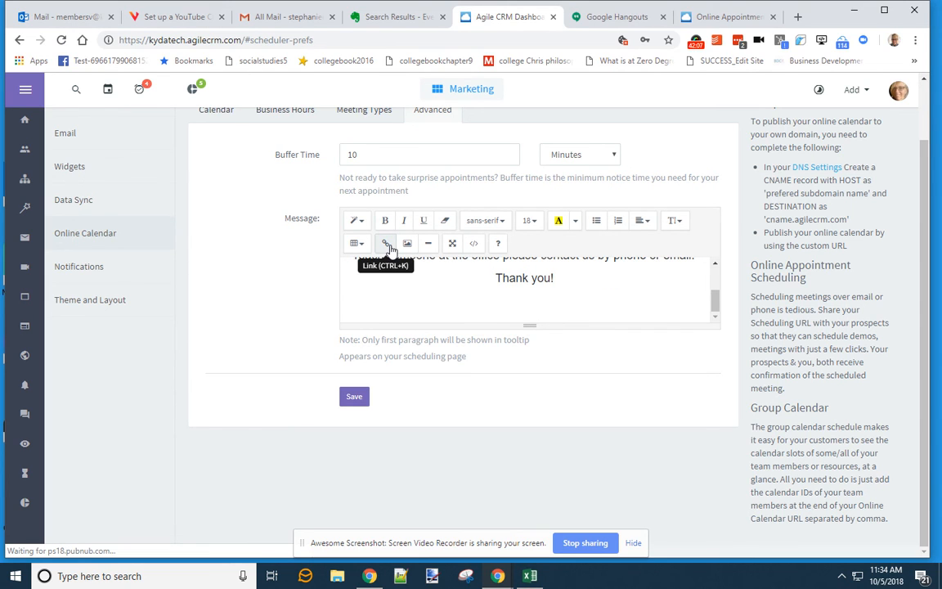
pyautogui.write('Phone:')
pyautogui.click(504, 301)
pyautogui.write('Office')
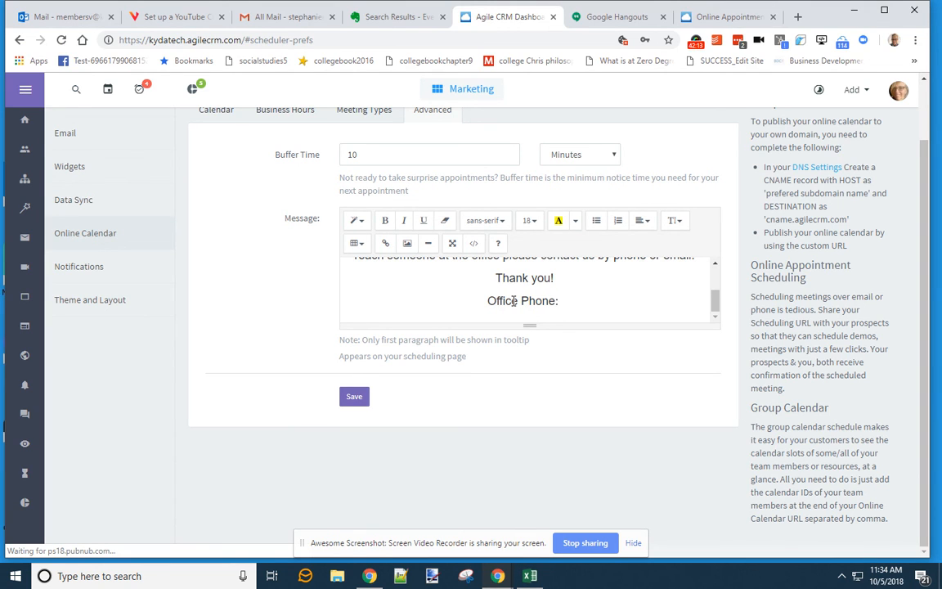
pyautogui.hotkey('shift', 'Home')
pyautogui.press('End')
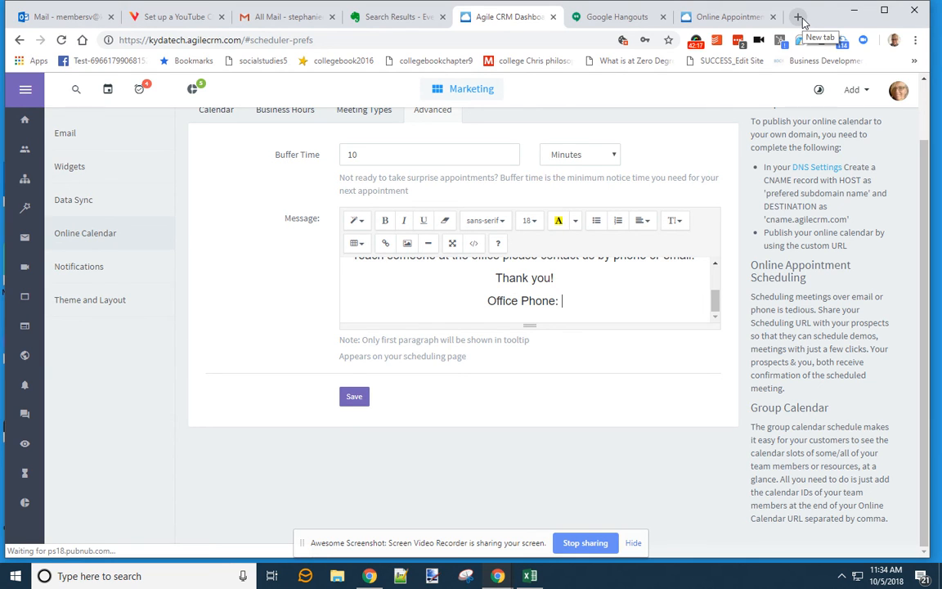
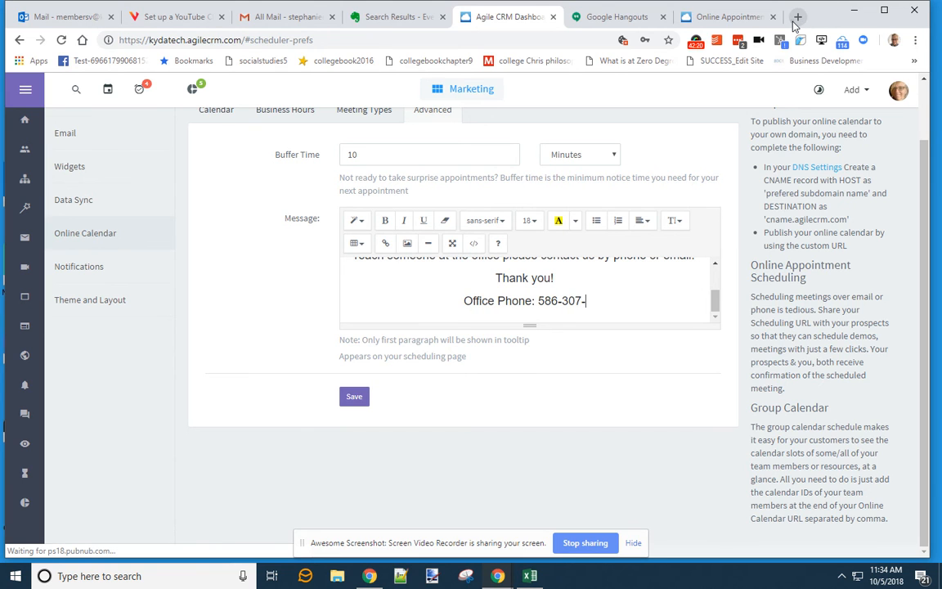
pyautogui.click(798, 17)
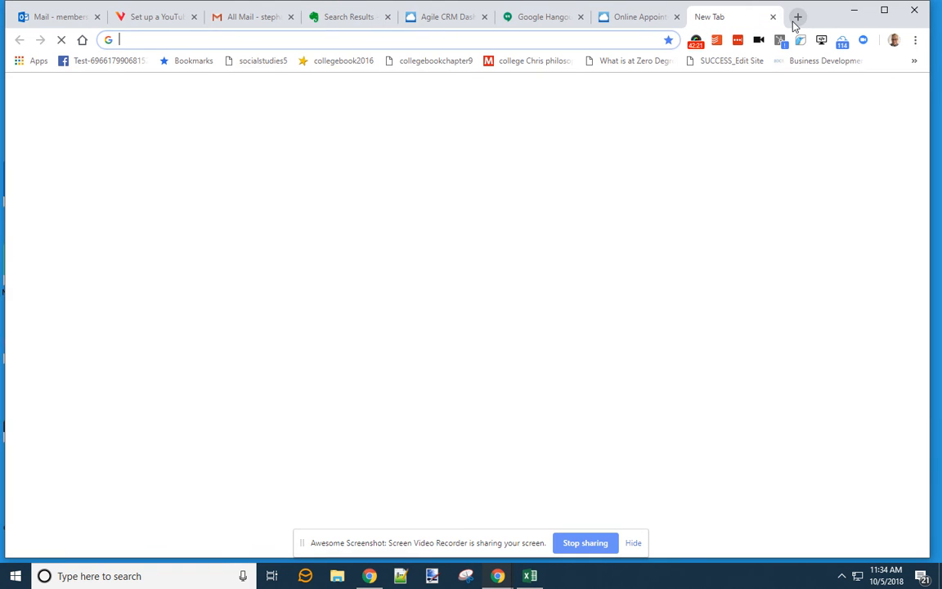
# - Load kydatech.net to check the main office number, then return to Agile CRM
pyautogui.write('kydatech.net')
pyautogui.press('Return')
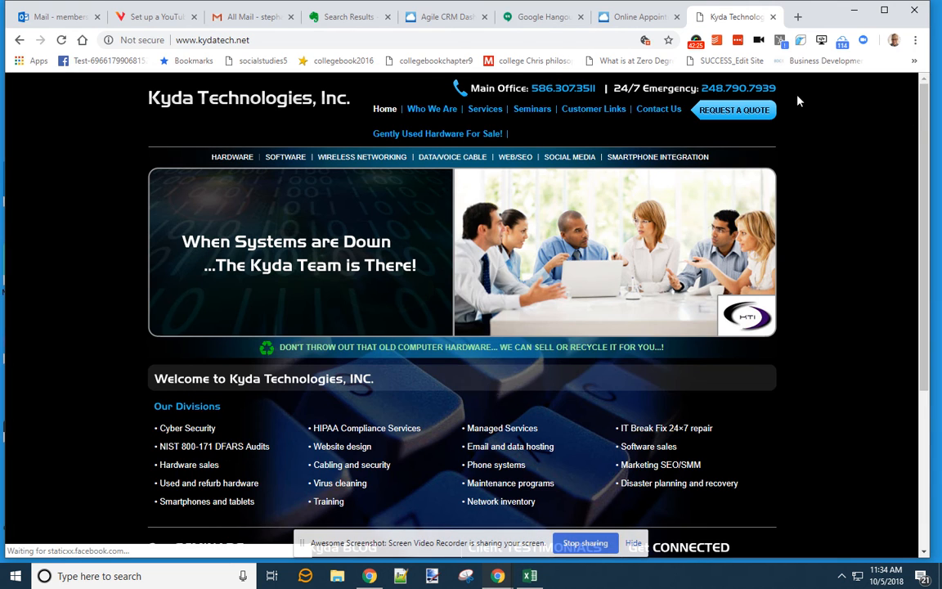
pyautogui.click(639, 17)
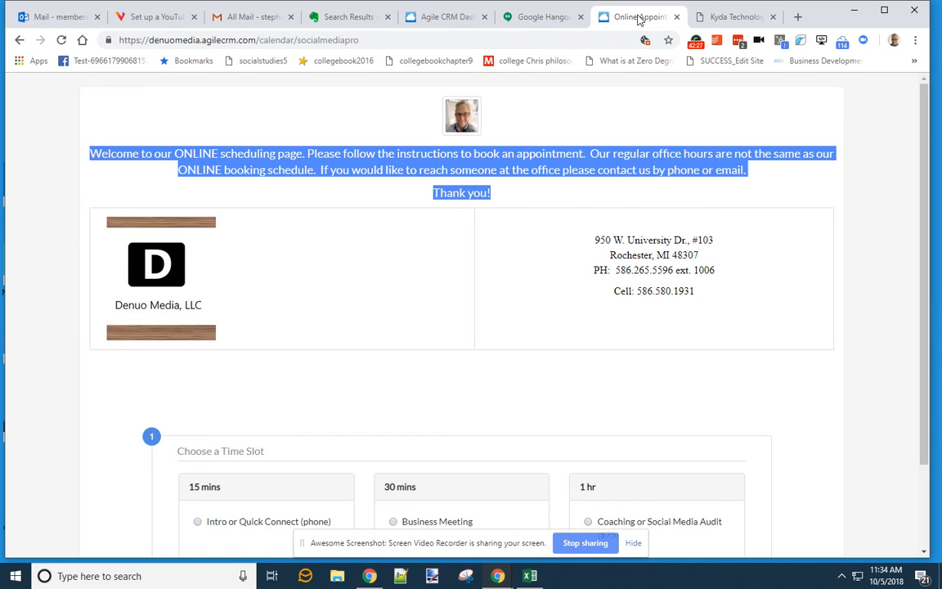
pyautogui.click(712, 16)
pyautogui.click(544, 18)
pyautogui.click(441, 17)
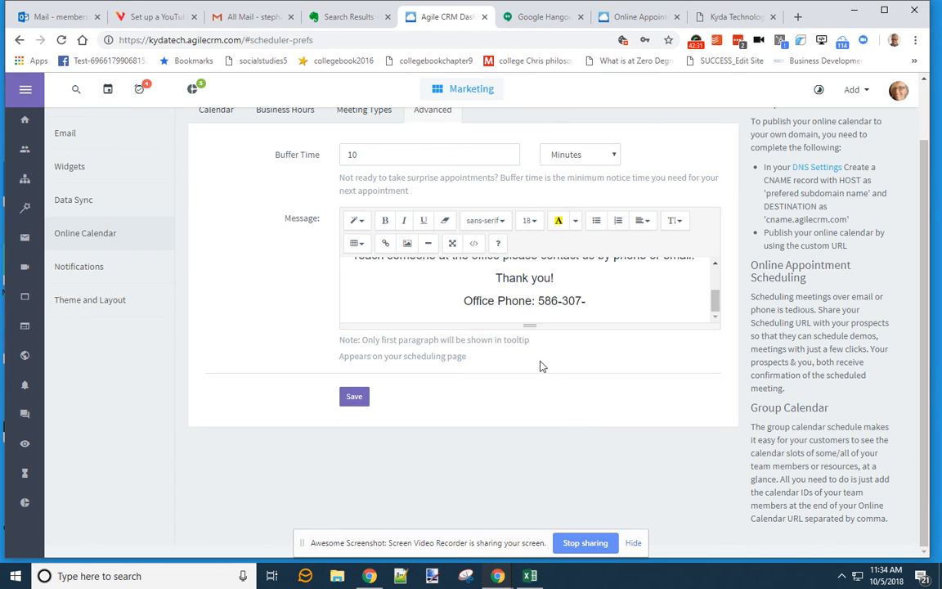
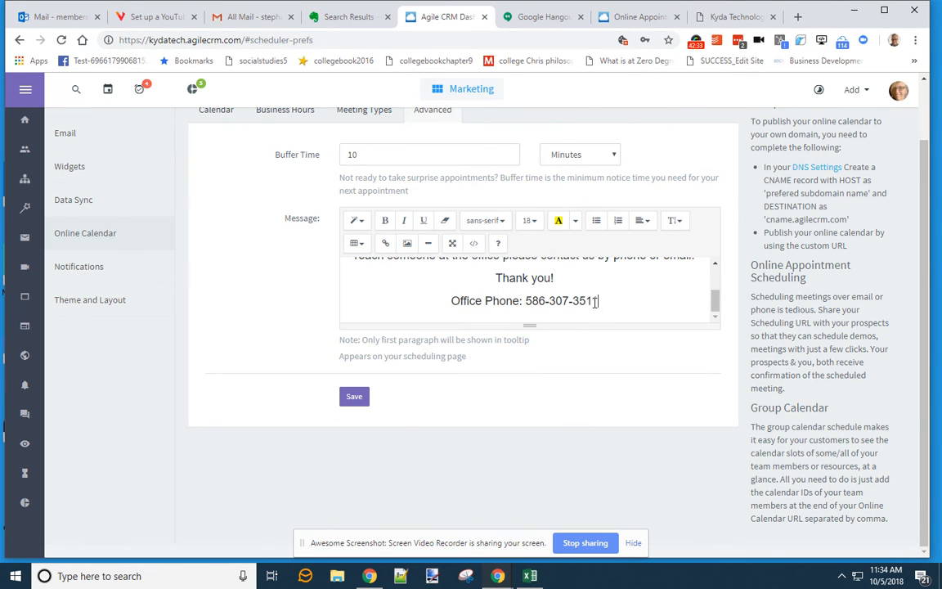
pyautogui.click(362, 397)
pyautogui.scroll(5, 615, 303)
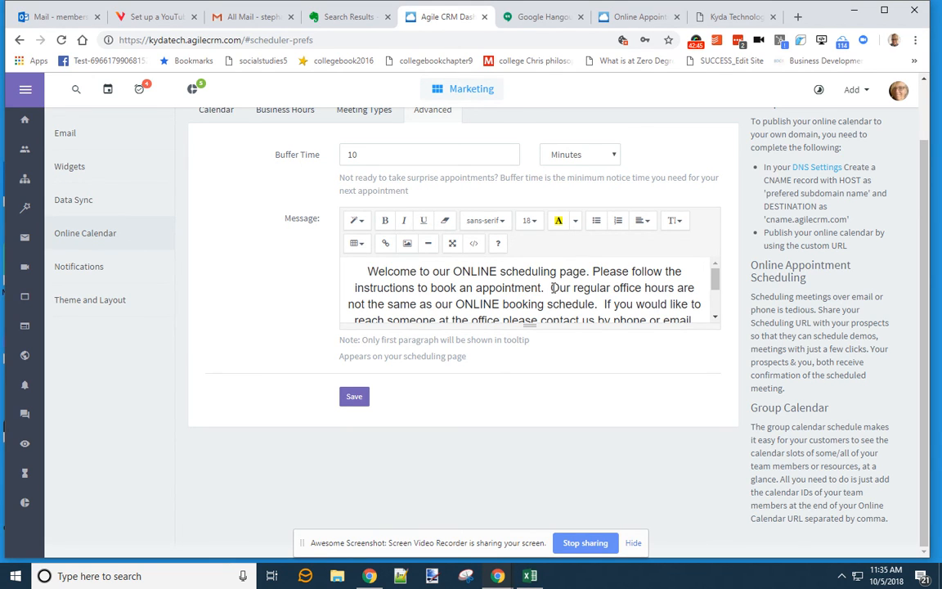
pyautogui.scroll(-3, 554, 288)
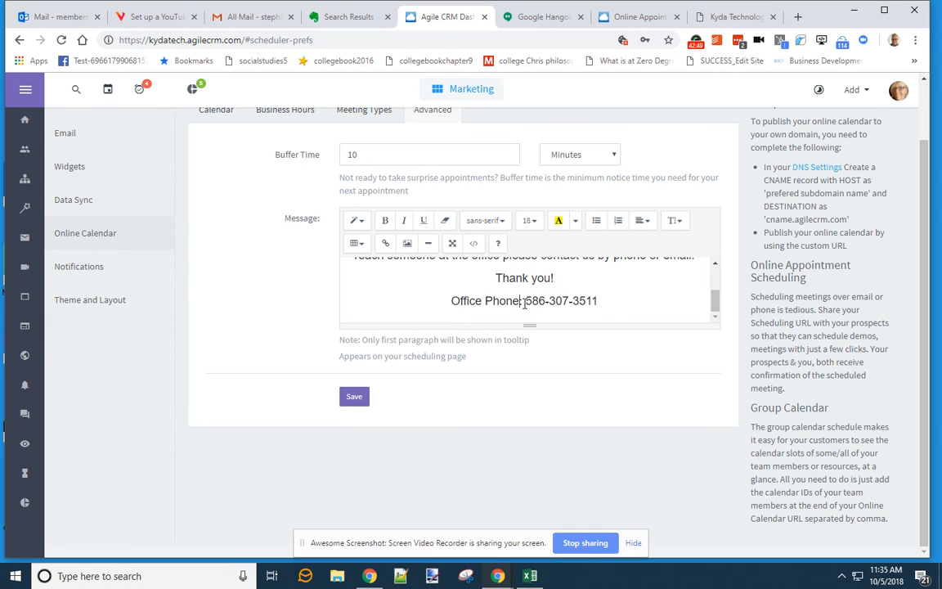
# - Reword the phone line to 'For general inquiries or to reach our Office, call:' and save
pyautogui.press('Return')
pyautogui.press('Return')
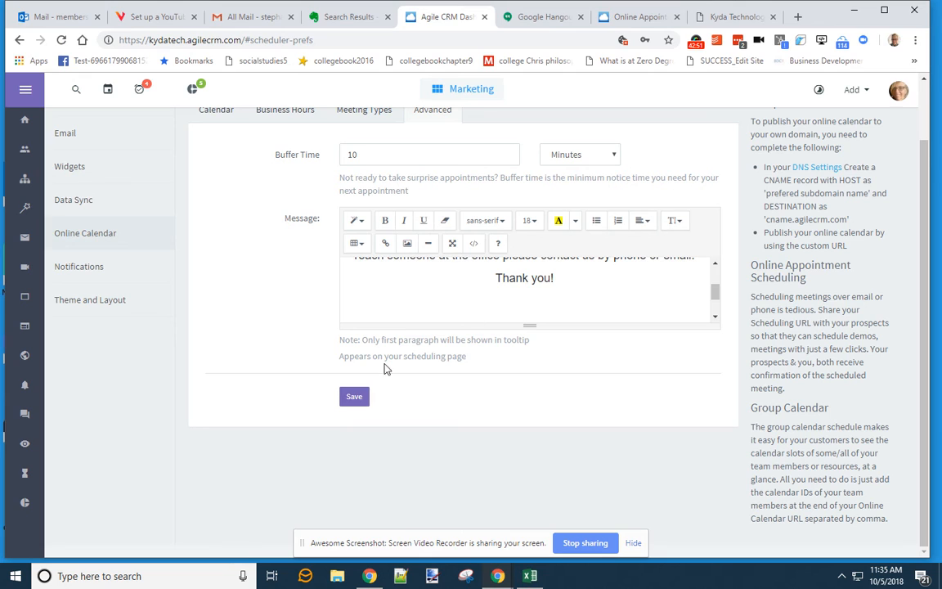
pyautogui.write('For ')
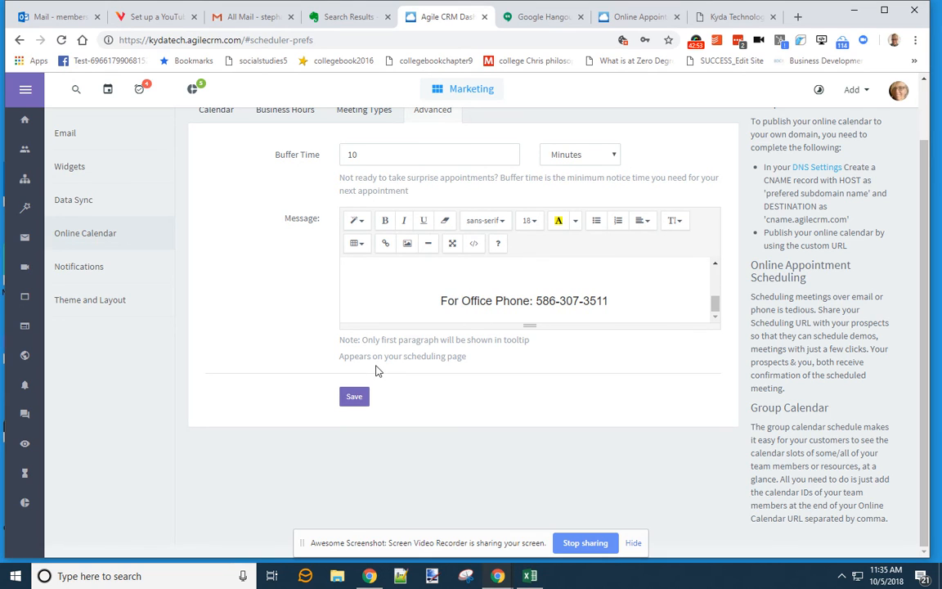
pyautogui.write('non-')
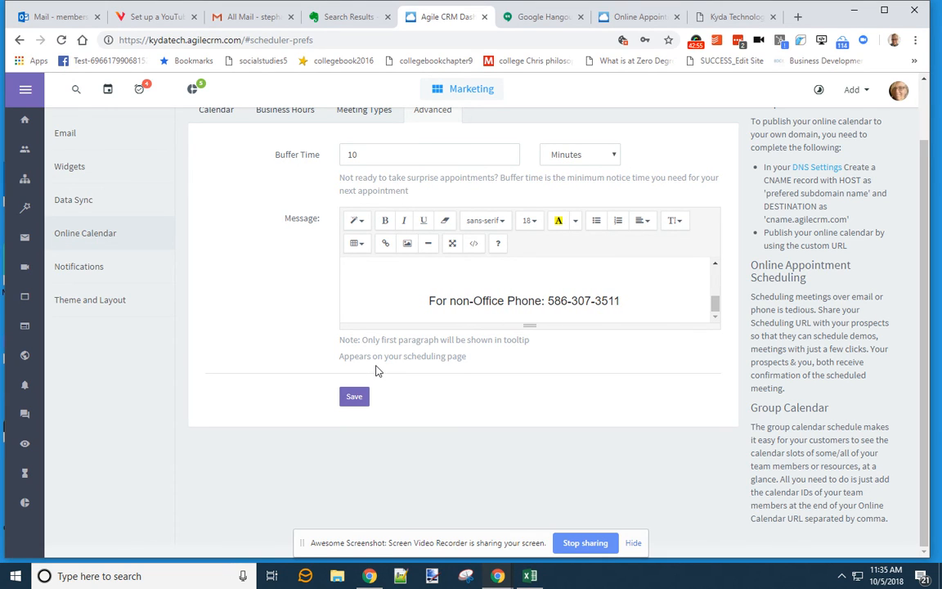
pyautogui.press('BackSpace')
pyautogui.press('BackSpace')
pyautogui.press('BackSpace')
pyautogui.press('BackSpace')
pyautogui.write('other')
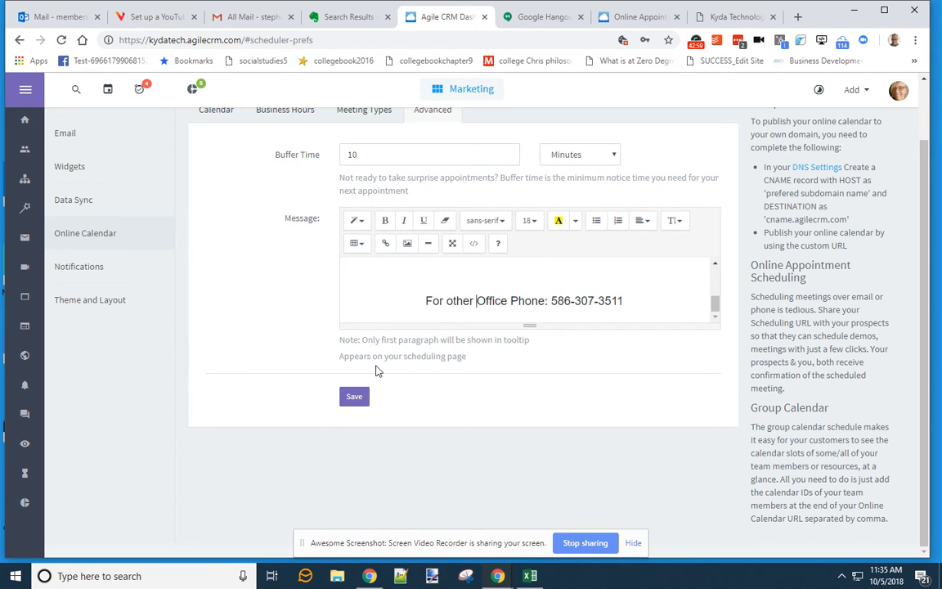
pyautogui.write(' in')
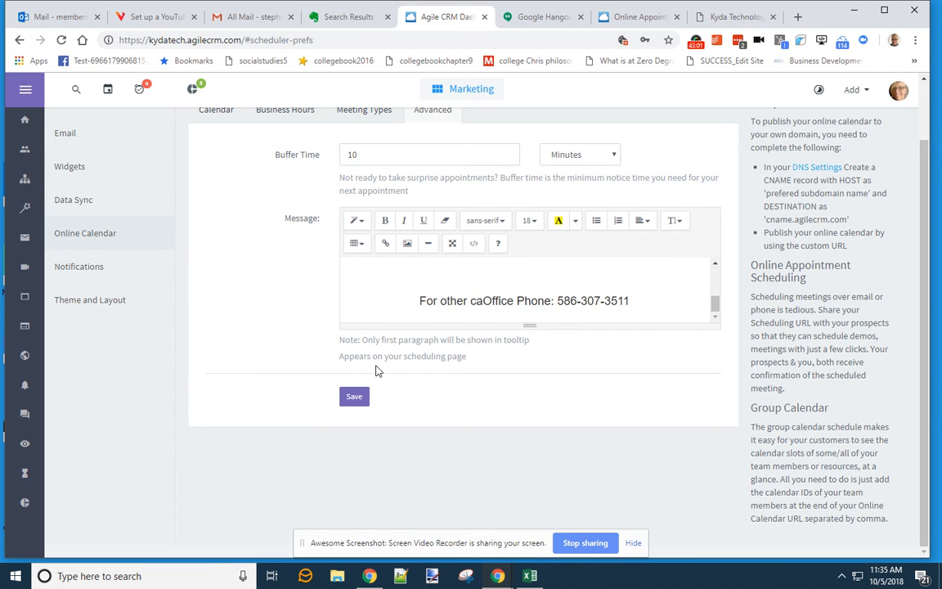
pyautogui.press('BackSpace')
pyautogui.press('BackSpace')
pyautogui.press('BackSpace')
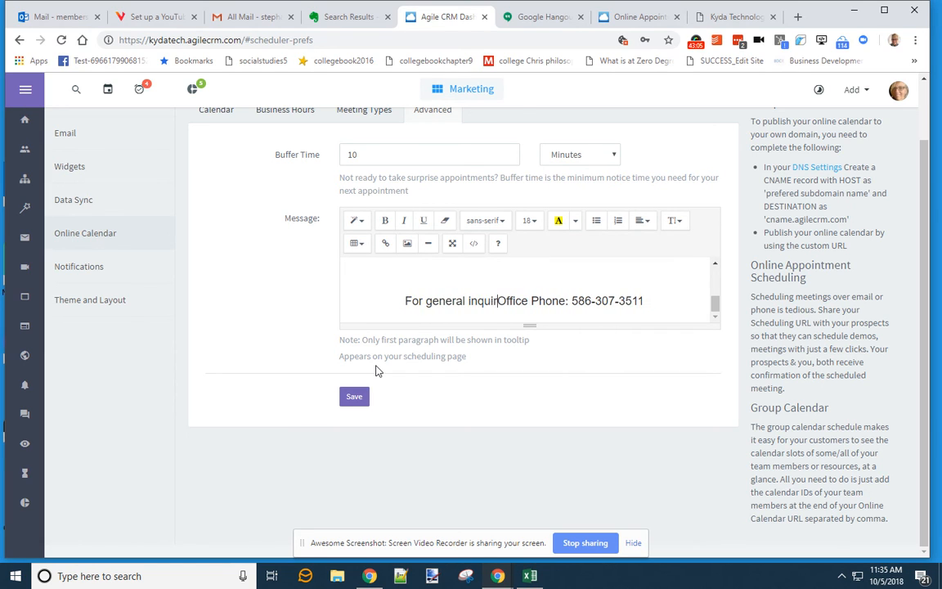
pyautogui.write('ies or')
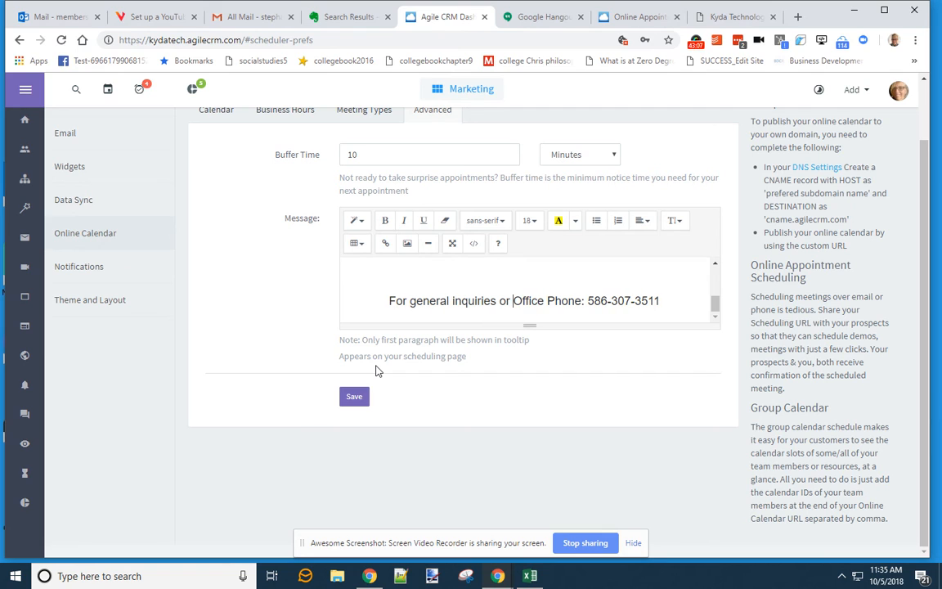
pyautogui.write(' to rech')
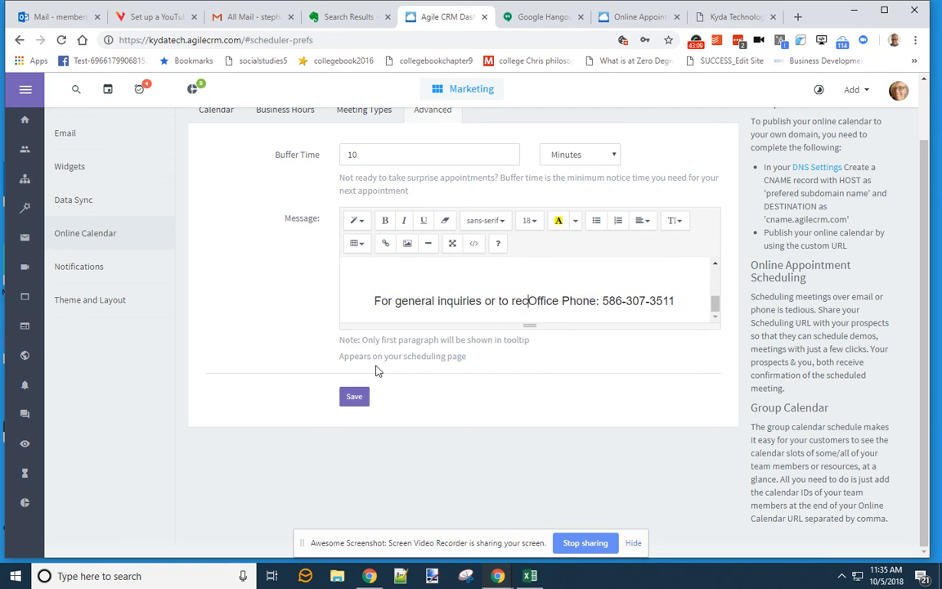
pyautogui.press('BackSpace')
pyautogui.press('BackSpace')
pyautogui.press('BackSpace')
pyautogui.write('ach our ')
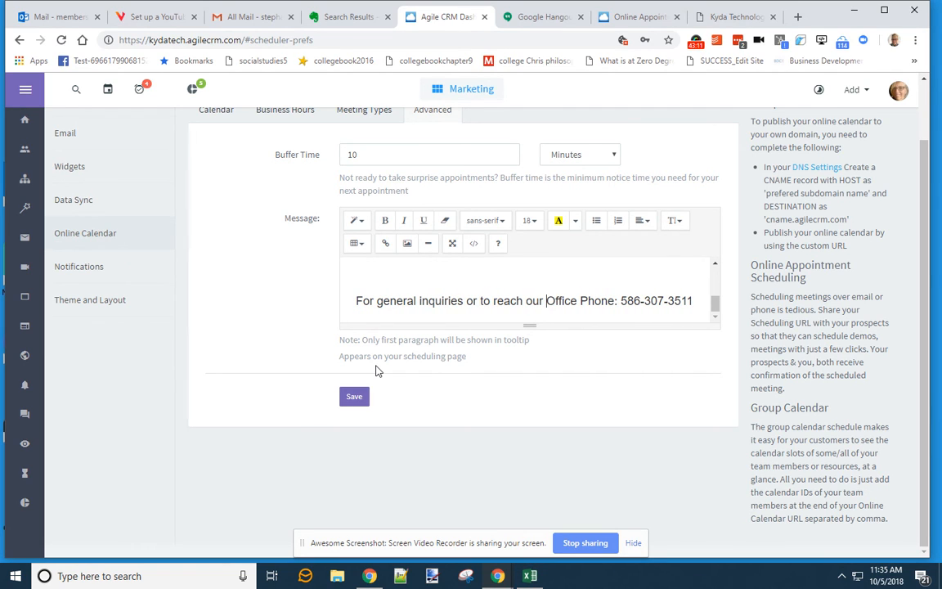
pyautogui.write(', use')
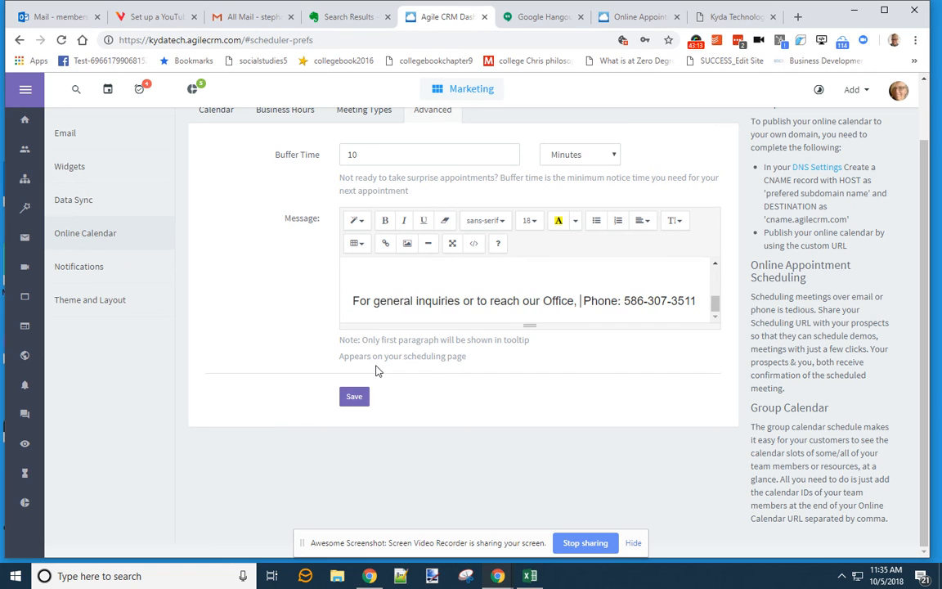
pyautogui.press('BackSpace')
pyautogui.press('BackSpace')
pyautogui.press('BackSpace')
pyautogui.press('BackSpace')
pyautogui.press('BackSpace')
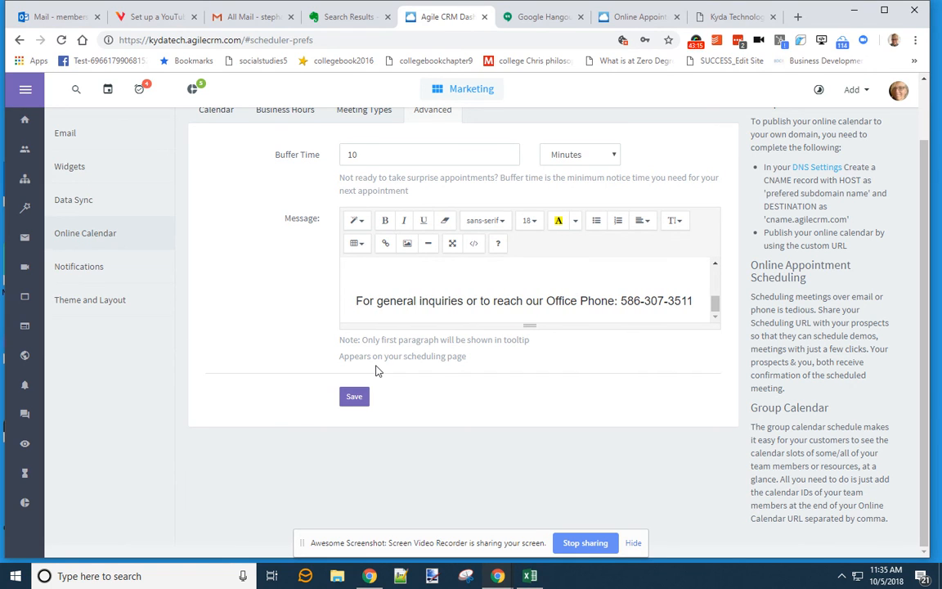
pyautogui.write(':')
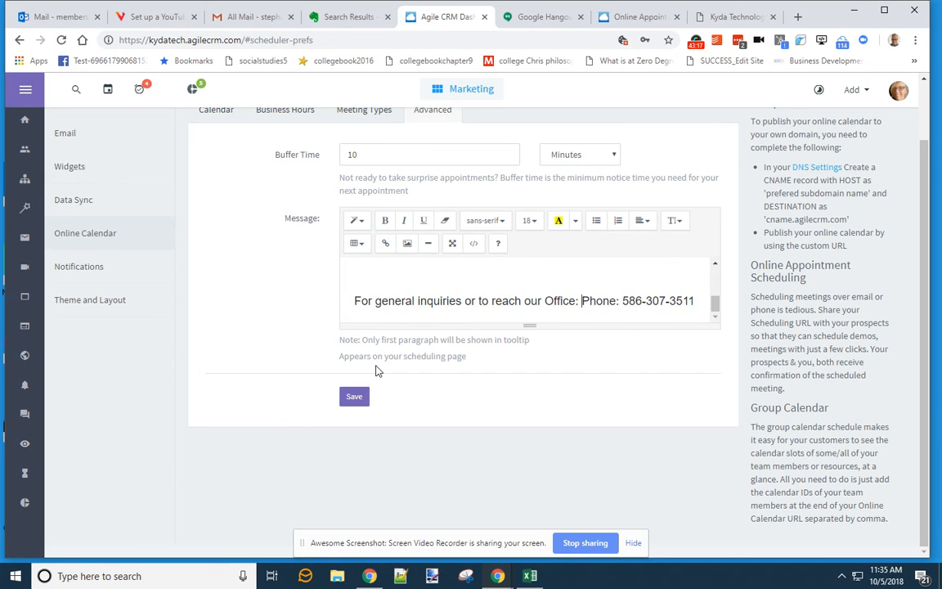
pyautogui.press('BackSpace')
pyautogui.press('BackSpace')
pyautogui.write(', call :')
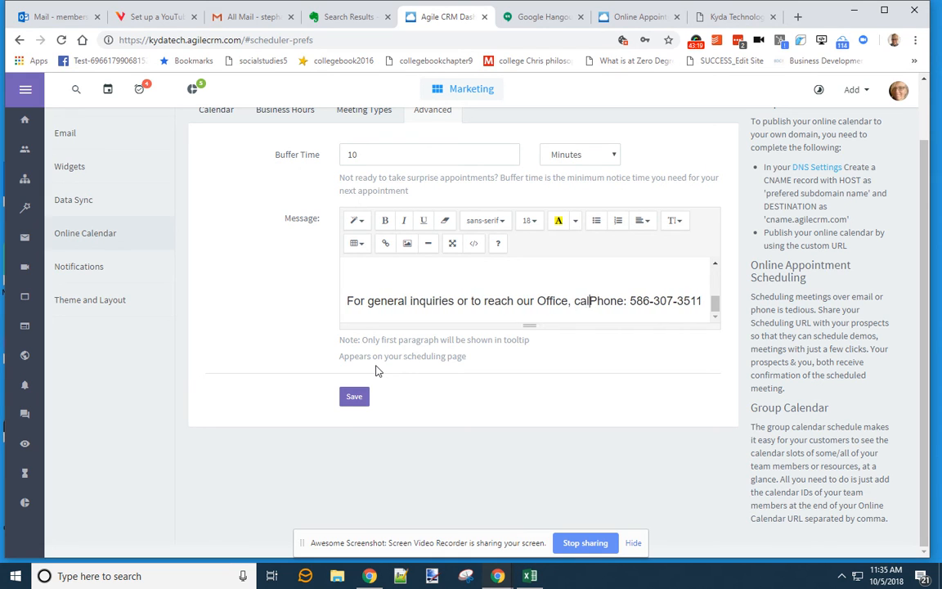
pyautogui.press('Delete')
pyautogui.press('Delete')
pyautogui.press('Delete')
pyautogui.press('Delete')
pyautogui.press('Delete')
pyautogui.press('Delete')
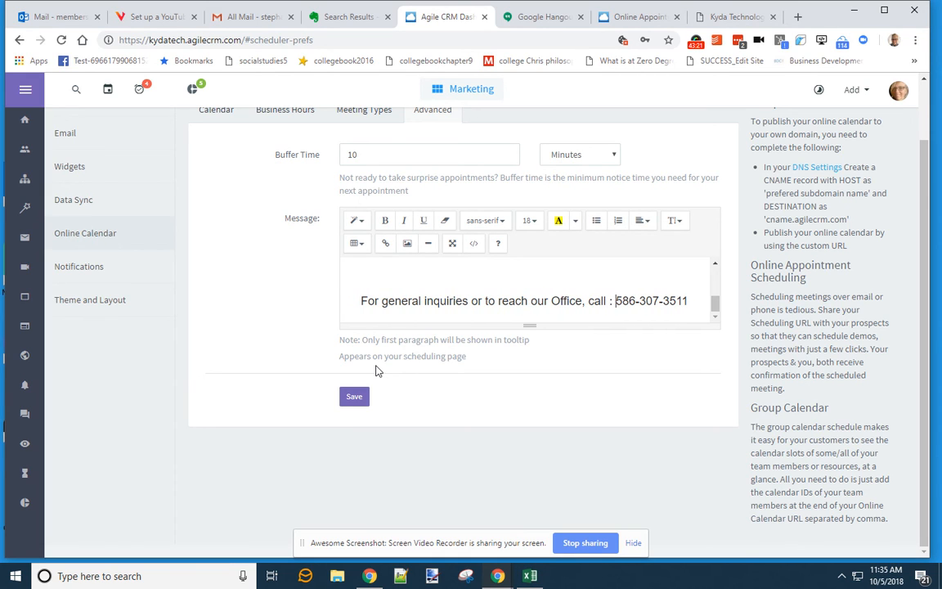
pyautogui.click(353, 398)
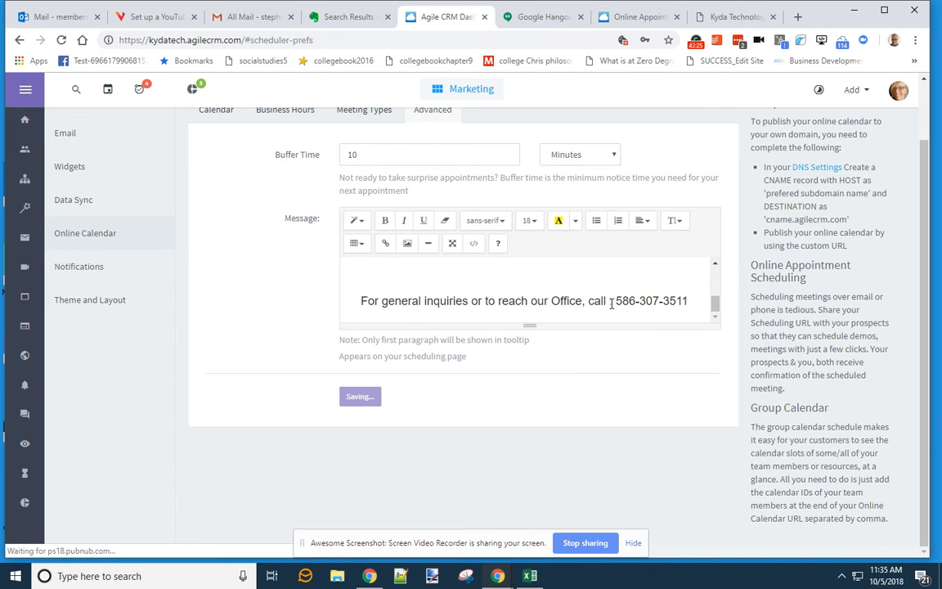
# - Fix the colon right after 'call' and save the message again
pyautogui.click(612, 303)
pyautogui.write(':')
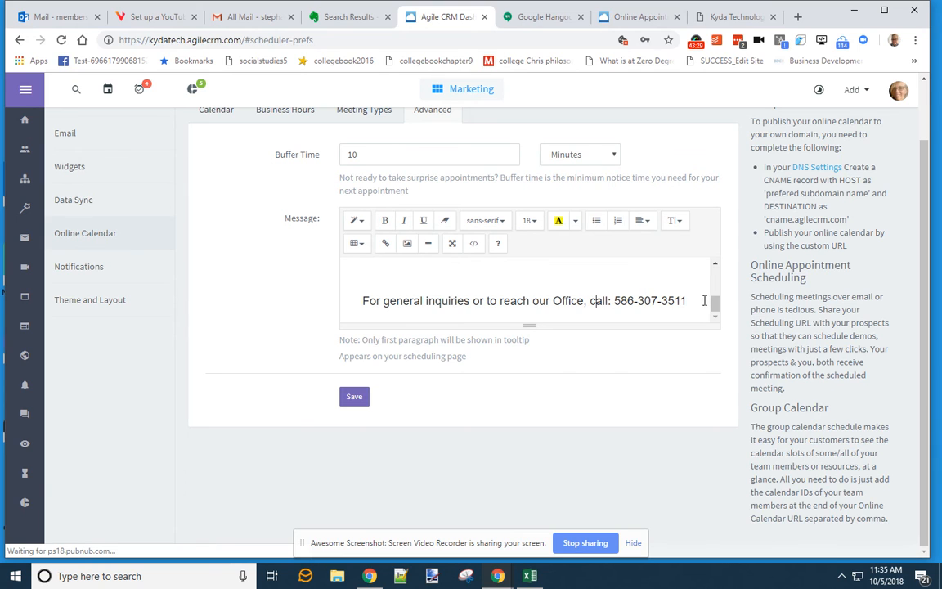
pyautogui.moveTo(714, 302); pyautogui.dragTo(714, 274)
pyautogui.moveTo(716, 296); pyautogui.dragTo(717, 316)
pyautogui.click(354, 397)
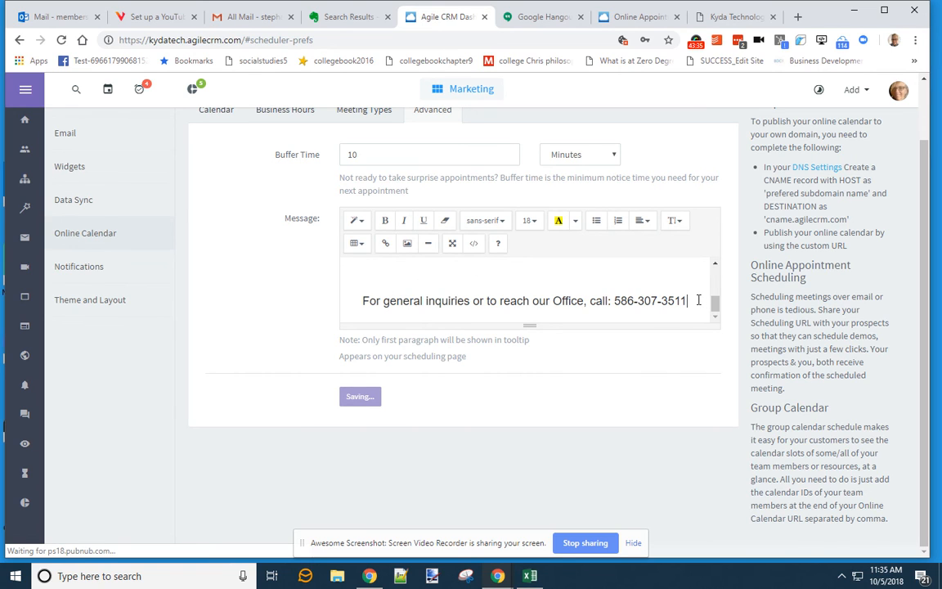
pyautogui.click(361, 244)
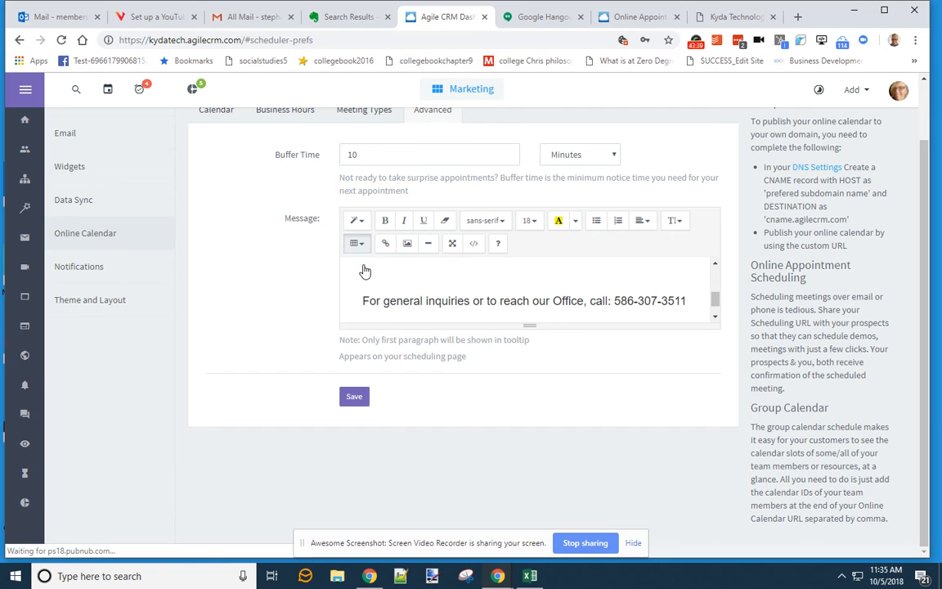
# - Insert a two-cell table below the phone line, then try adding the KydaBanner400w image, which is rejected
pyautogui.click(365, 271)
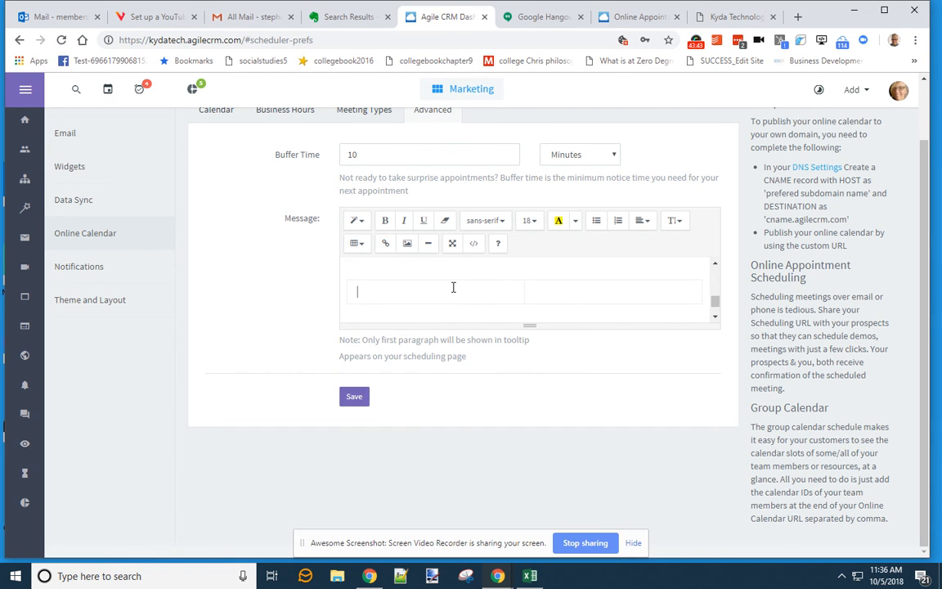
pyautogui.click(407, 243)
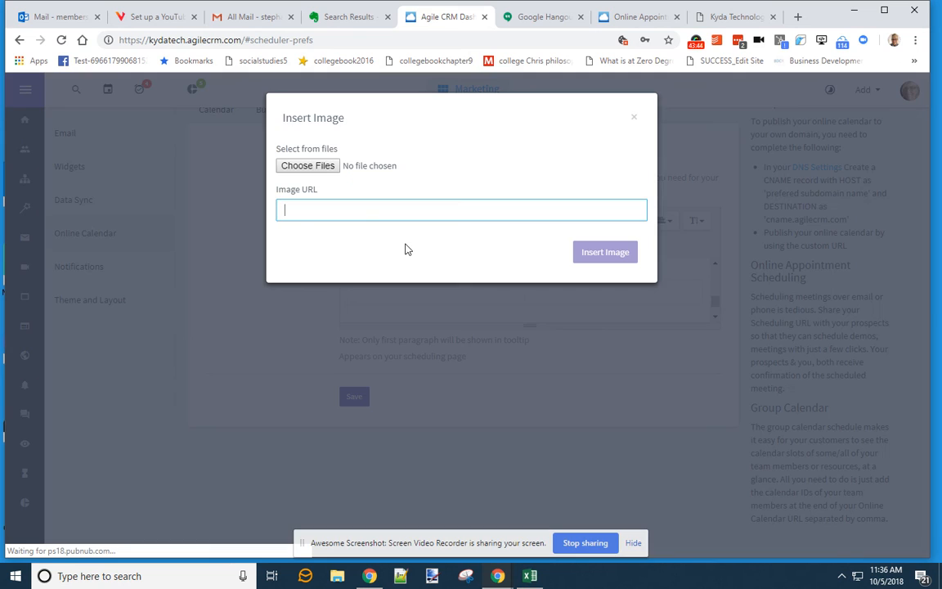
pyautogui.click(315, 168)
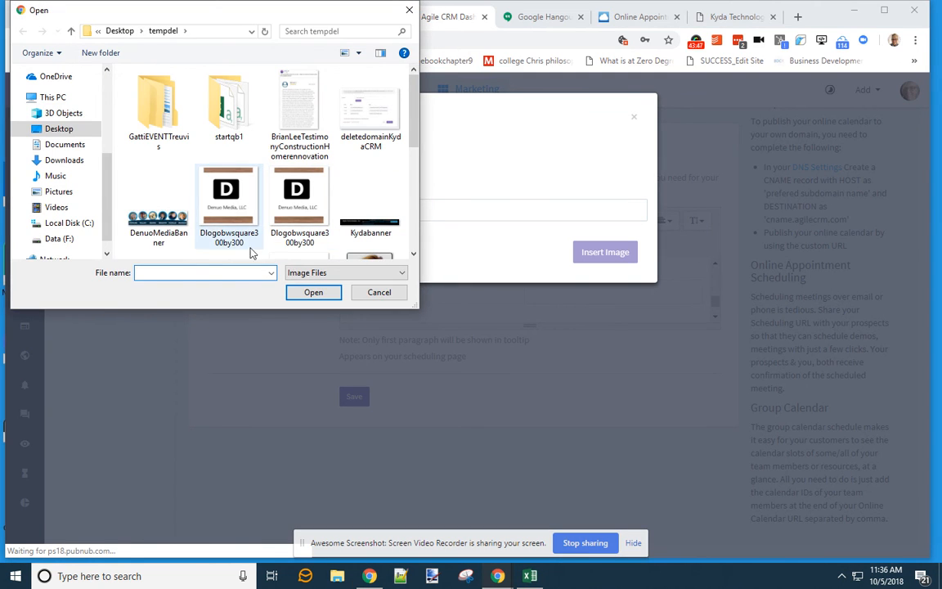
pyautogui.click(371, 201)
pyautogui.scroll(-2, 286, 146)
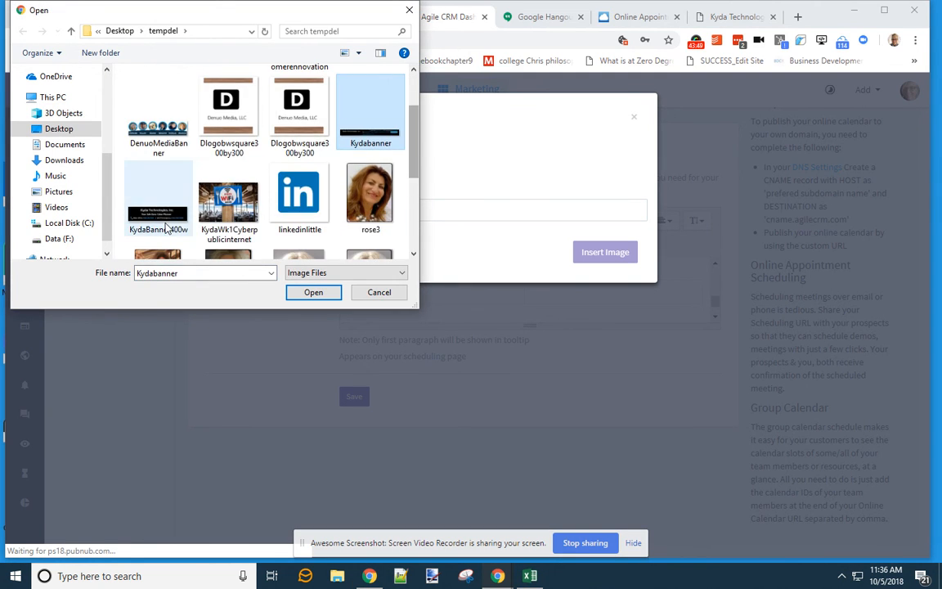
pyautogui.click(167, 229)
pyautogui.click(320, 294)
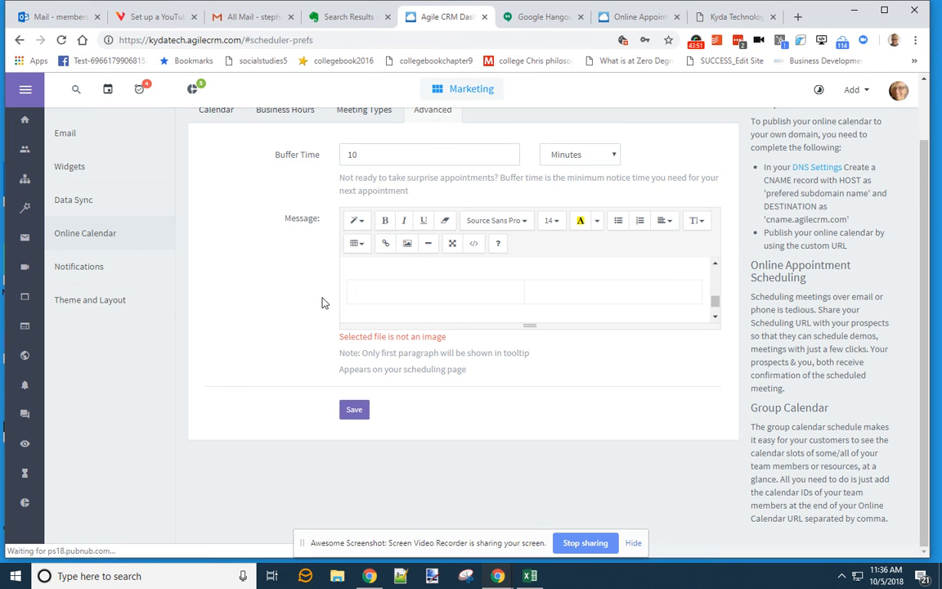
pyautogui.click(422, 264)
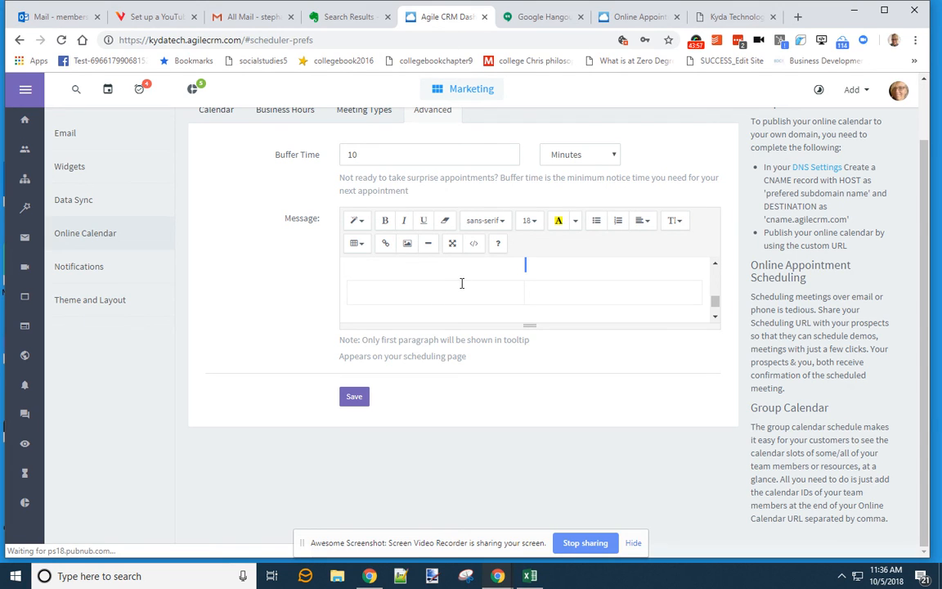
# - Delete the empty table and blank line from the welcome message, add spacing above the phone line, and save
pyautogui.click(711, 300)
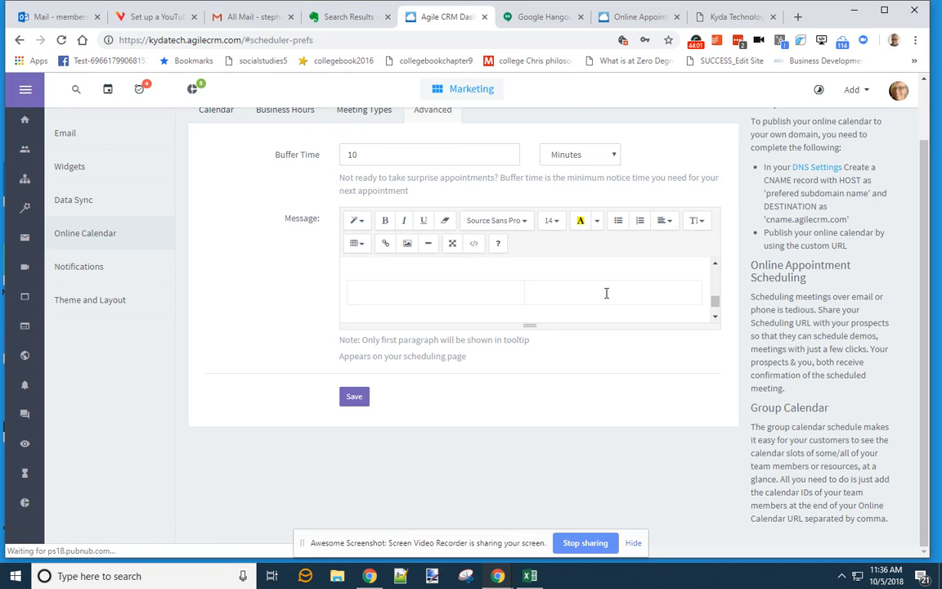
pyautogui.press('Up')
pyautogui.press('Delete')
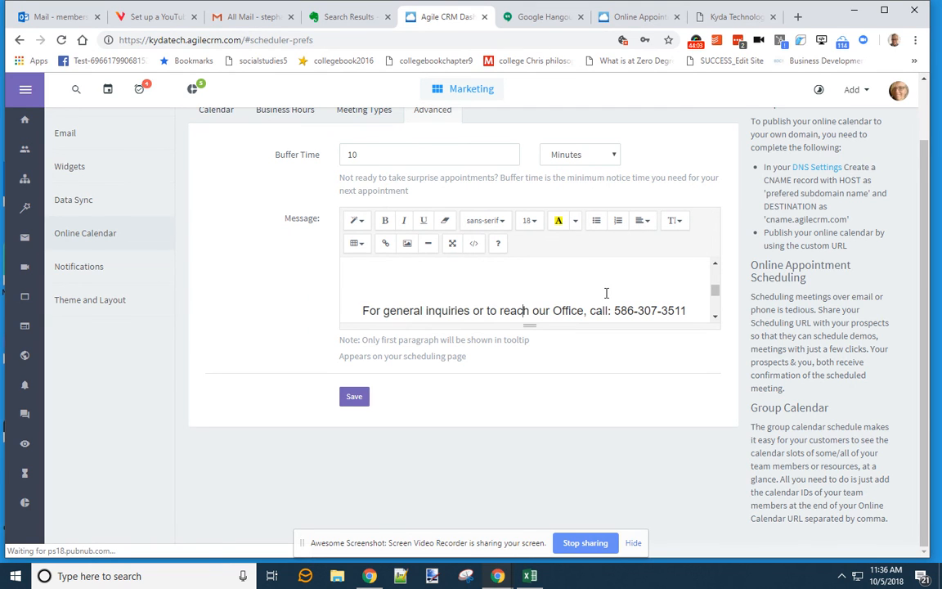
pyautogui.press('Delete')
pyautogui.press('Delete')
pyautogui.press('Delete')
pyautogui.press('Delete')
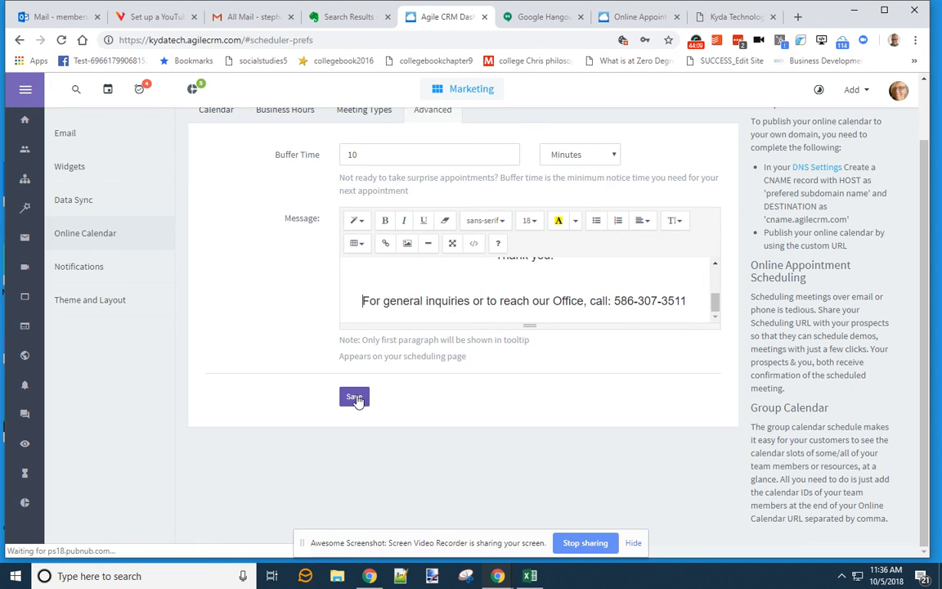
pyautogui.press('Return')
pyautogui.press('Return')
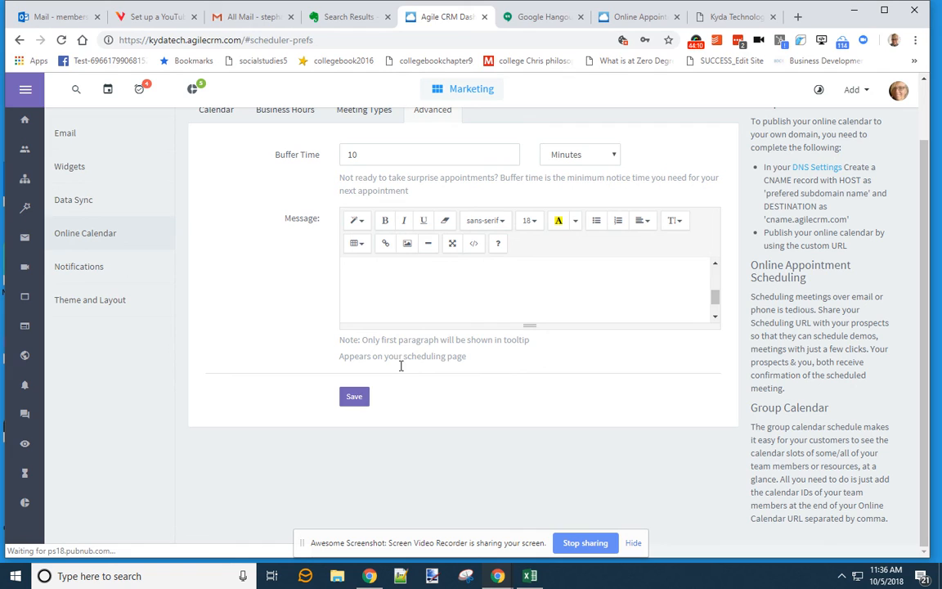
pyautogui.click(360, 396)
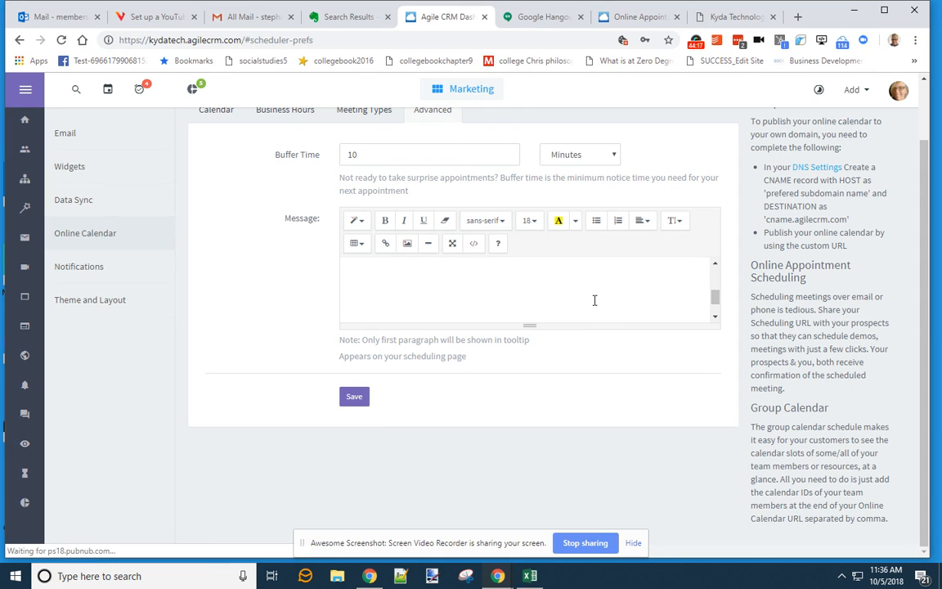
pyautogui.click(364, 110)
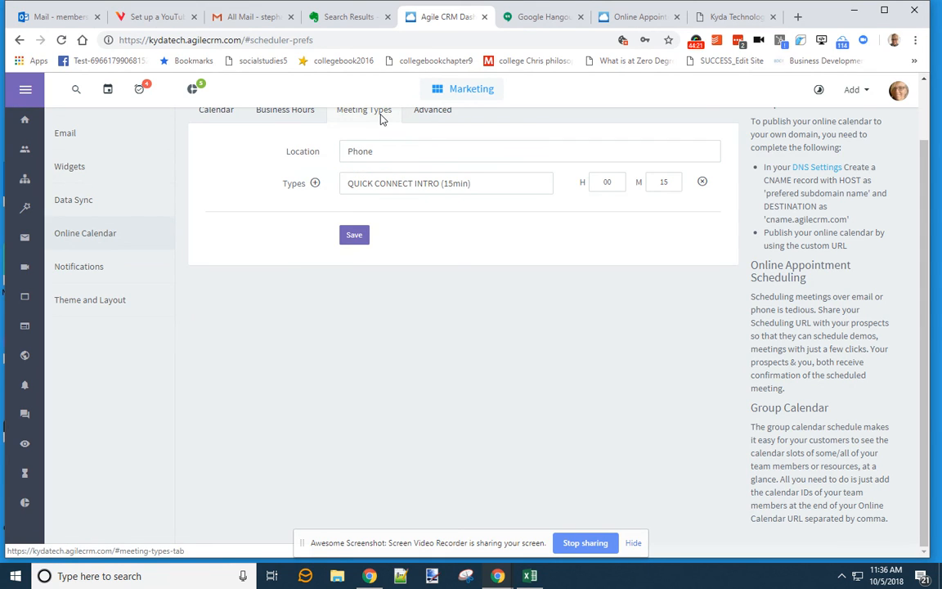
# - Open the calendar's public Scheduling URL page in a new browser tab, then return to Agile CRM
pyautogui.click(299, 115)
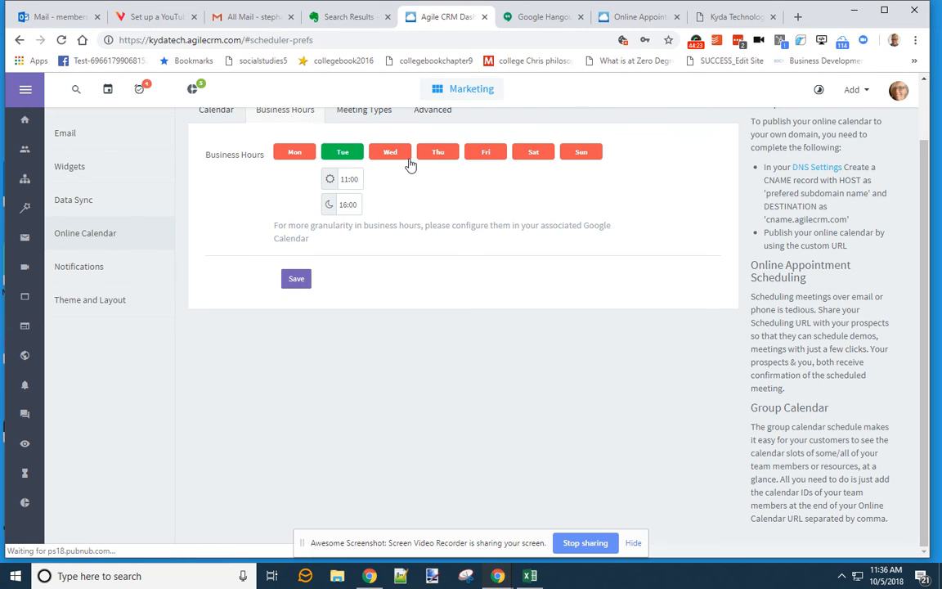
pyautogui.scroll(1, 408, 164)
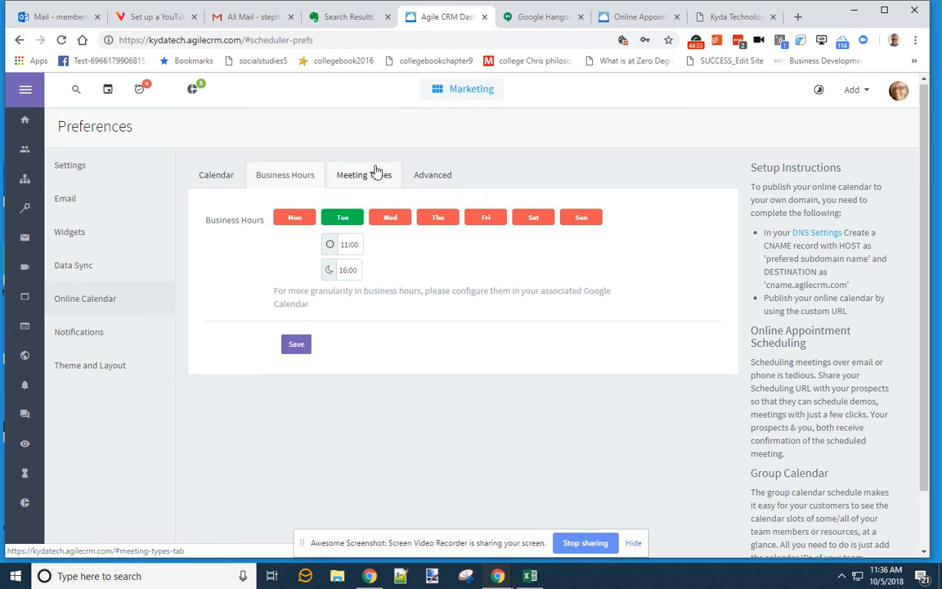
pyautogui.click(234, 177)
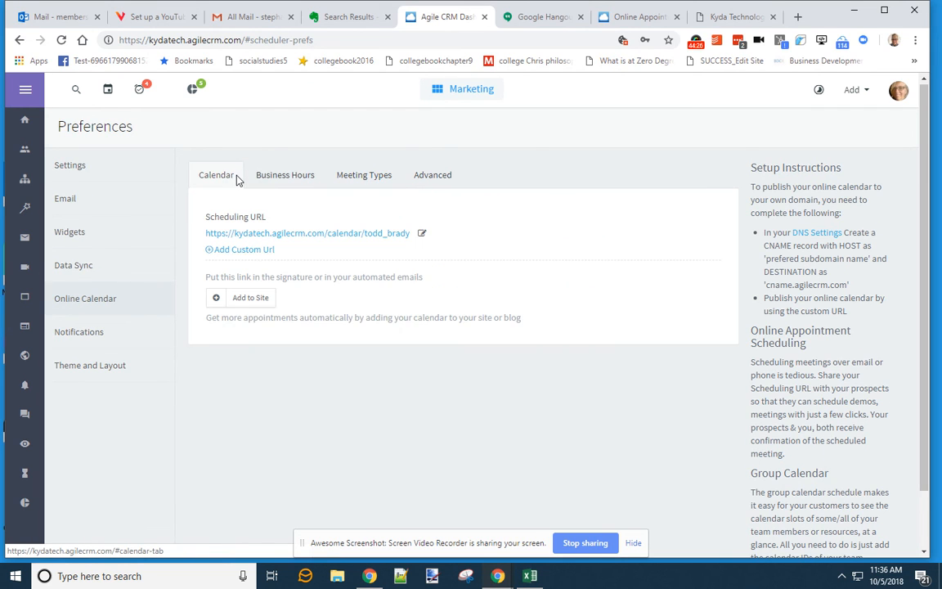
pyautogui.click(388, 236)
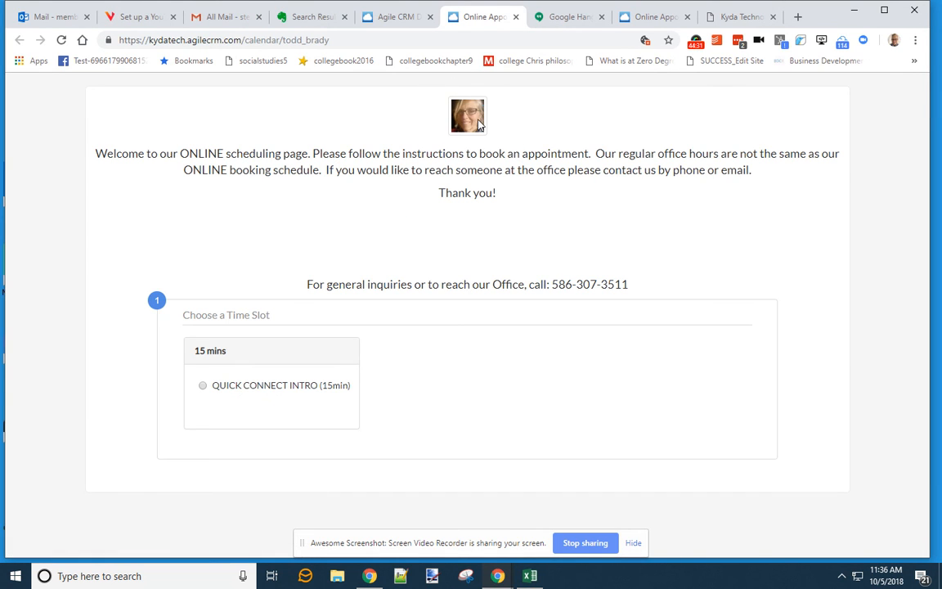
pyautogui.click(401, 16)
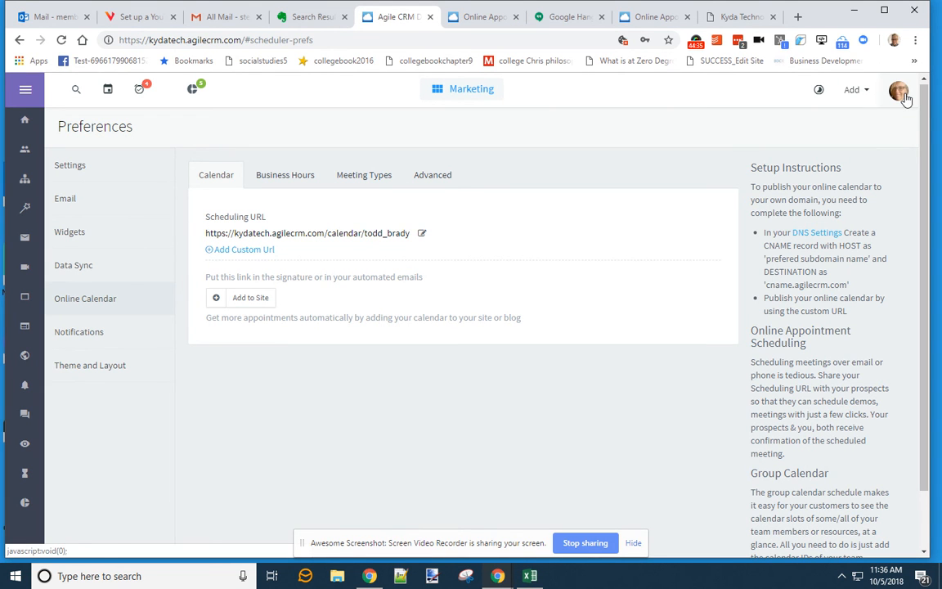
# - Bring up the user profile preferences with name, avatar and signature from the account menu
pyautogui.click(432, 181)
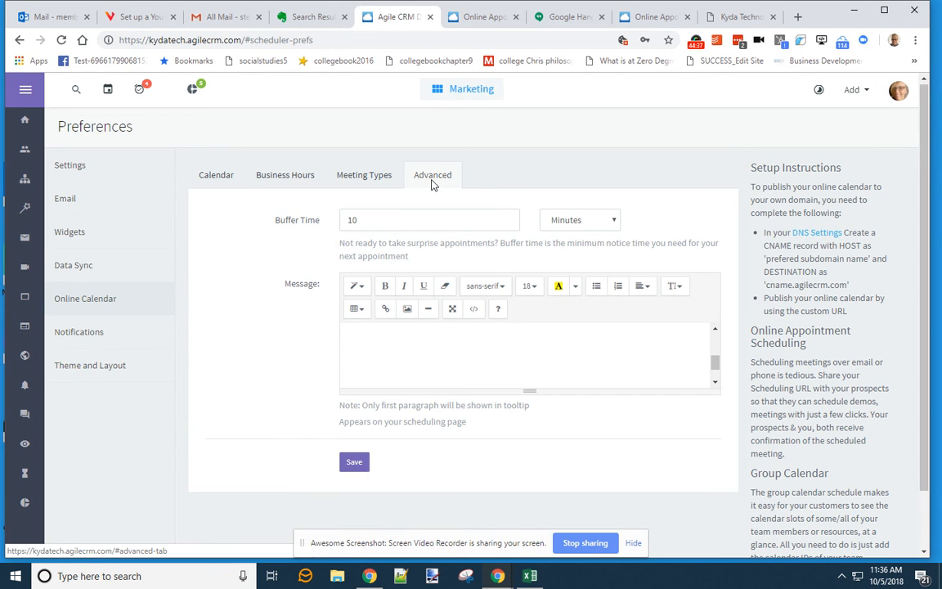
pyautogui.click(362, 175)
pyautogui.click(286, 175)
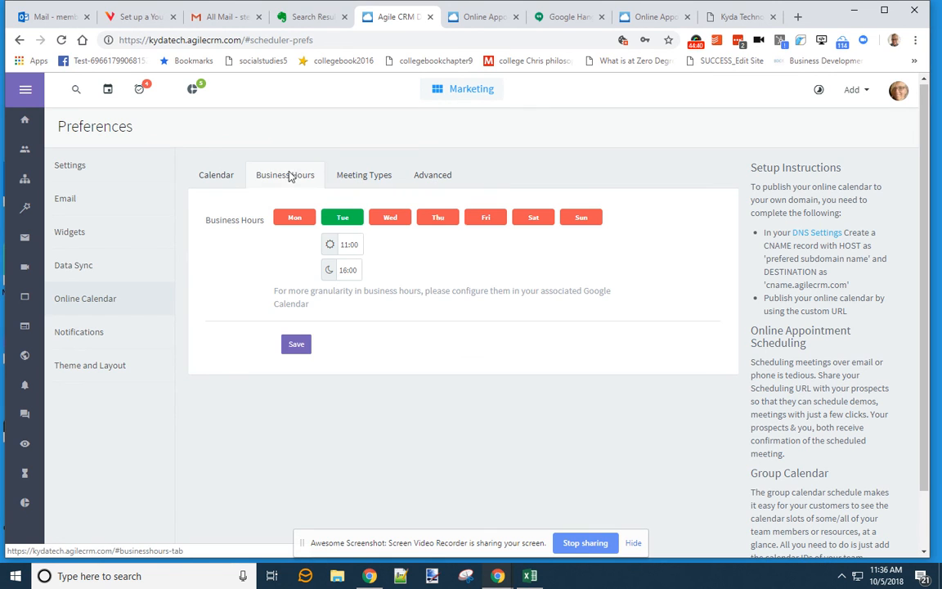
pyautogui.click(230, 178)
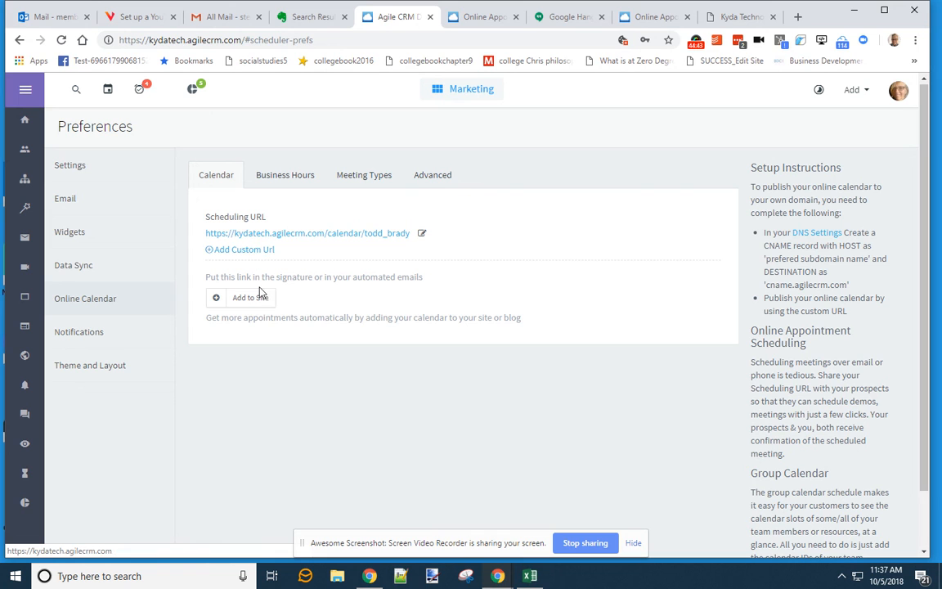
pyautogui.click(898, 92)
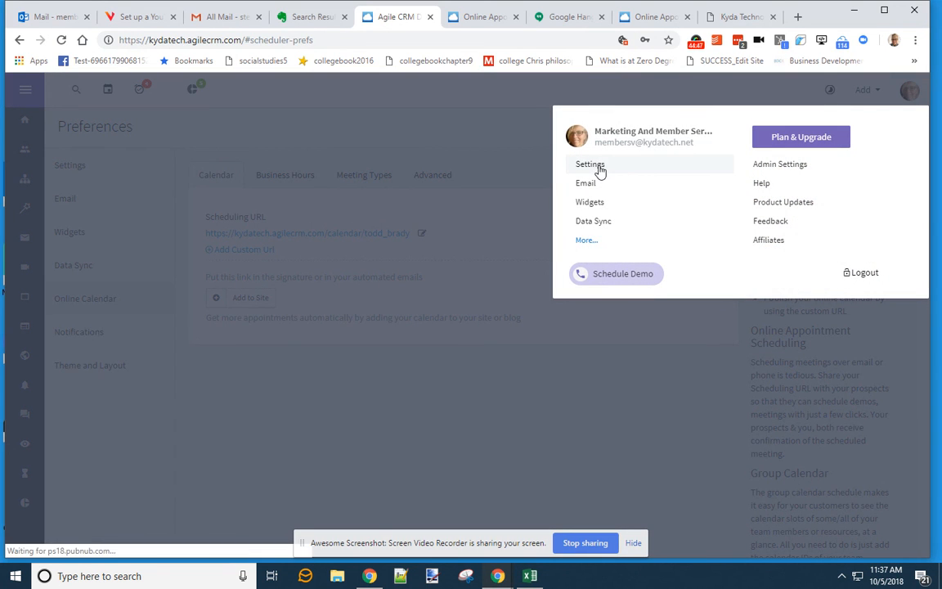
pyautogui.click(600, 170)
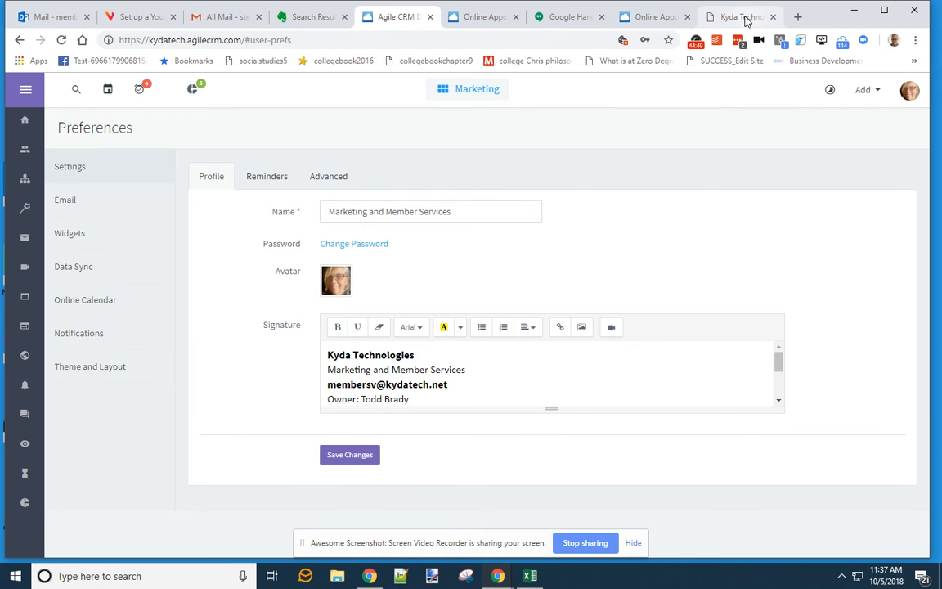
pyautogui.click(744, 16)
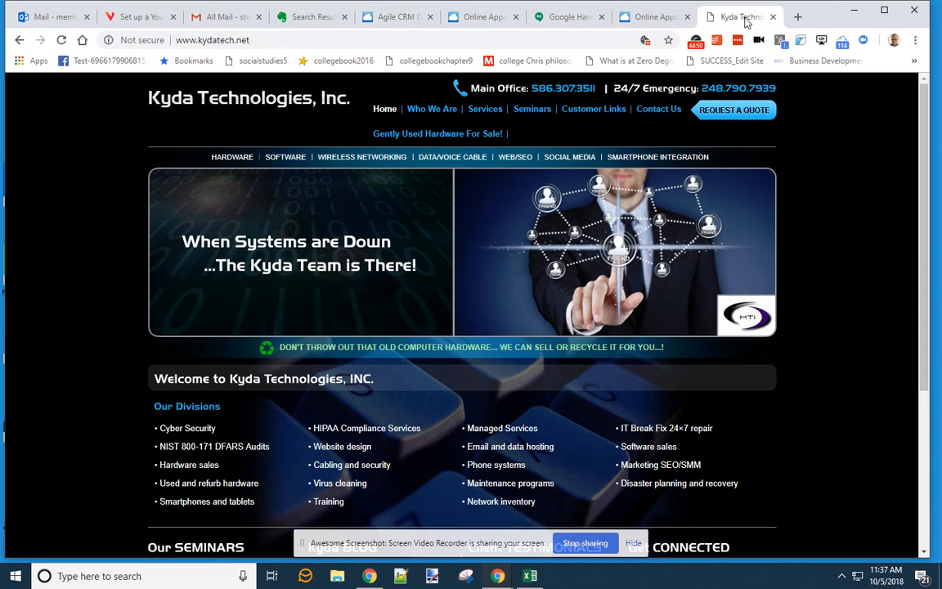
# - Launch Snipping Tool, take a trial snip of the Kyda logo, and discard it
pyautogui.click(148, 577)
pyautogui.write('snip')
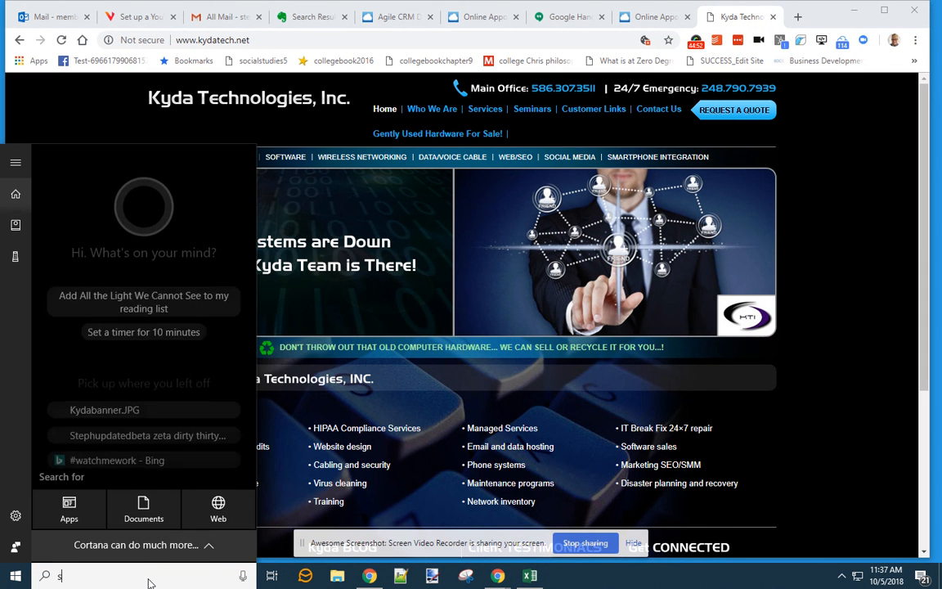
pyautogui.press('Return')
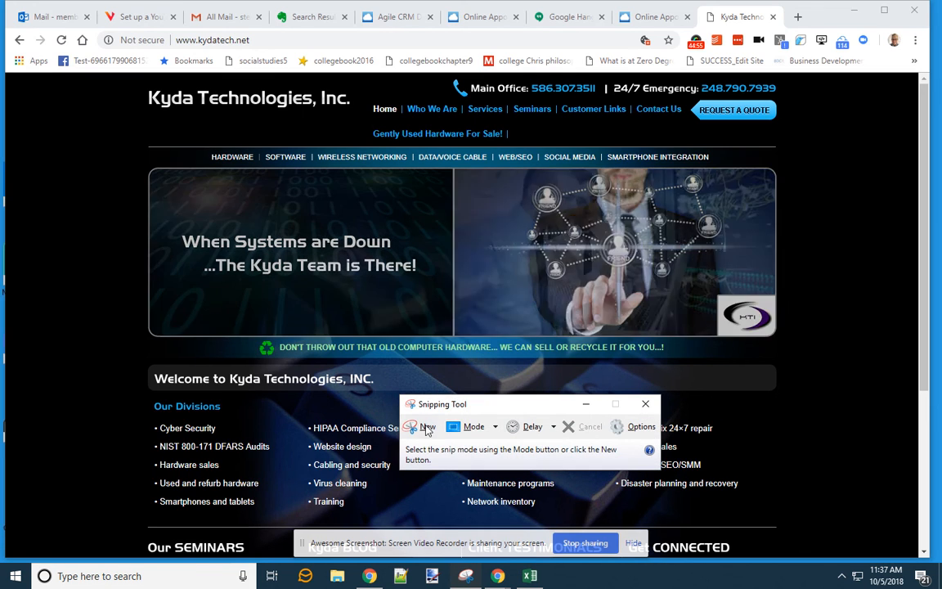
pyautogui.click(423, 426)
pyautogui.moveTo(138, 83); pyautogui.dragTo(198, 117)
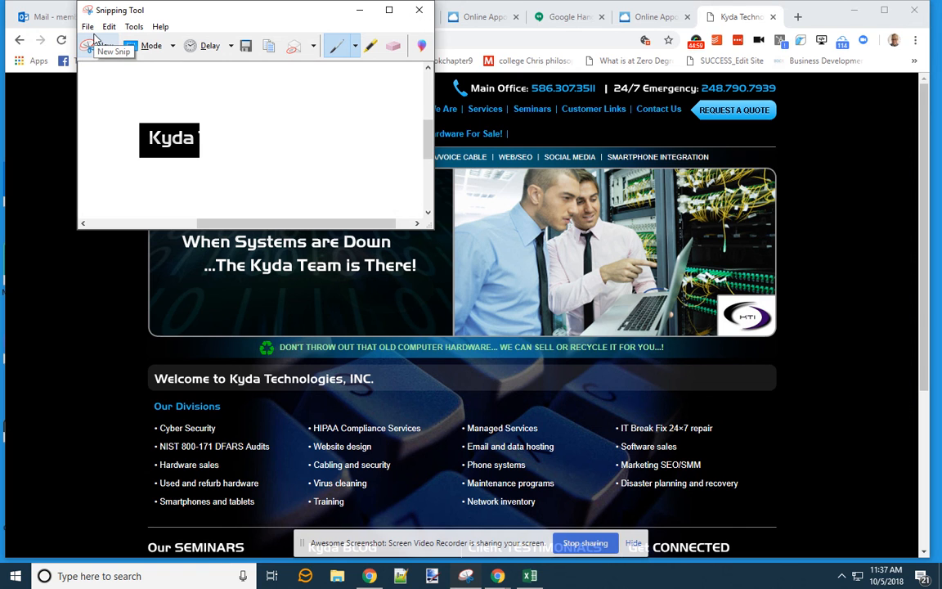
pyautogui.click(95, 43)
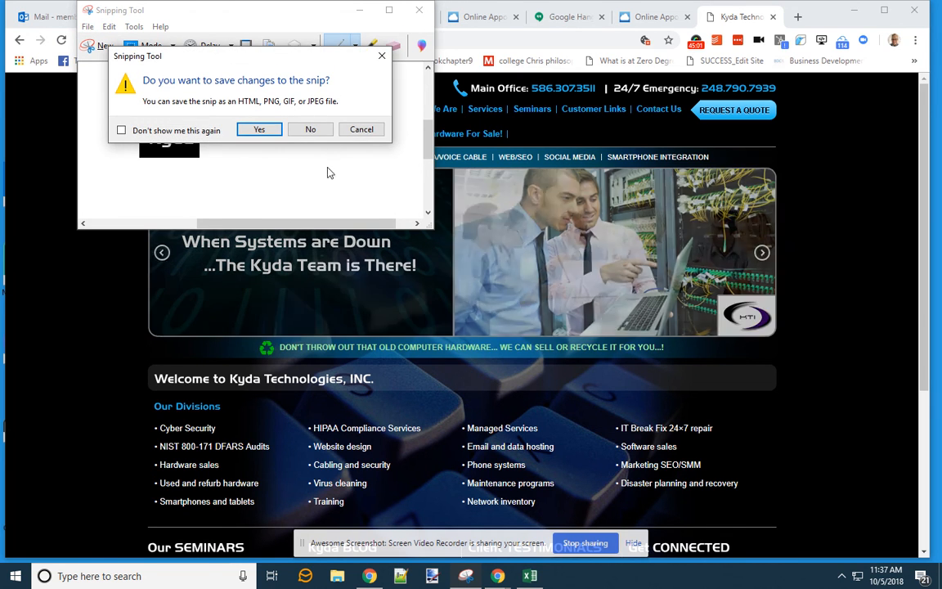
pyautogui.click(311, 129)
# - Snip the Kyda logo again and save it as the JPEG delKydaTechCyber
pyautogui.click(138, 580)
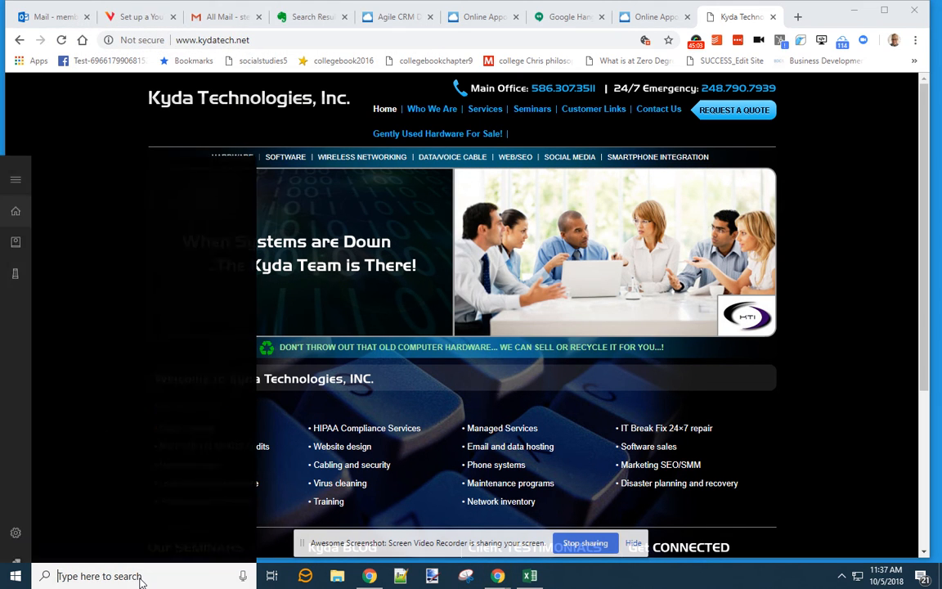
pyautogui.write('sn')
pyautogui.press('Return')
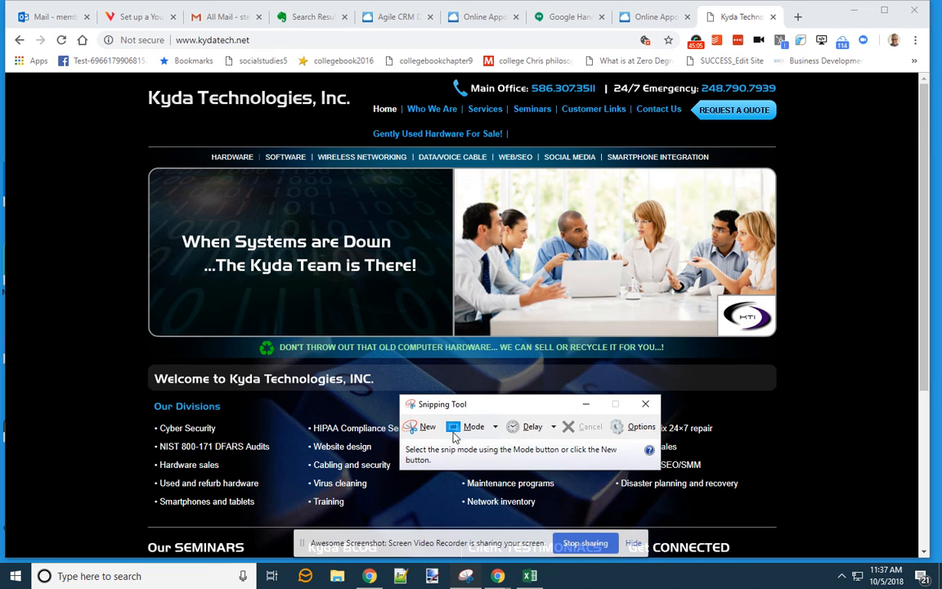
pyautogui.click(420, 426)
pyautogui.moveTo(121, 78); pyautogui.dragTo(197, 140)
pyautogui.click(89, 26)
pyautogui.moveTo(73, 30)
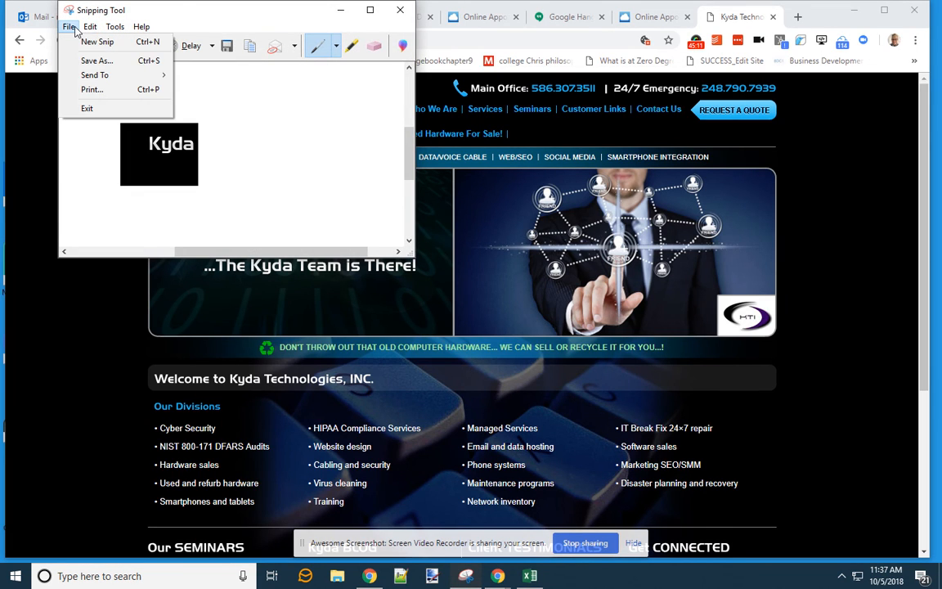
pyautogui.click(92, 62)
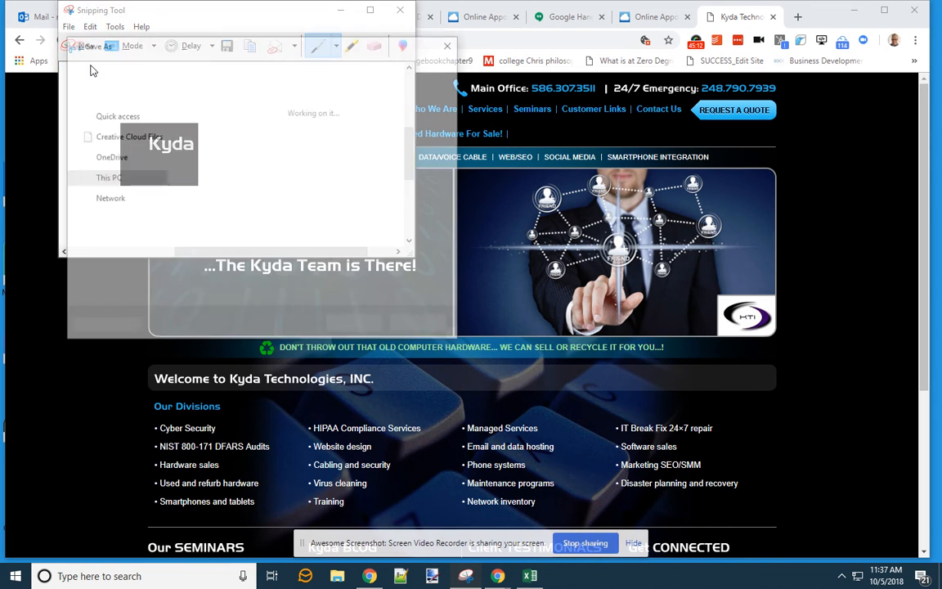
pyautogui.write('del')
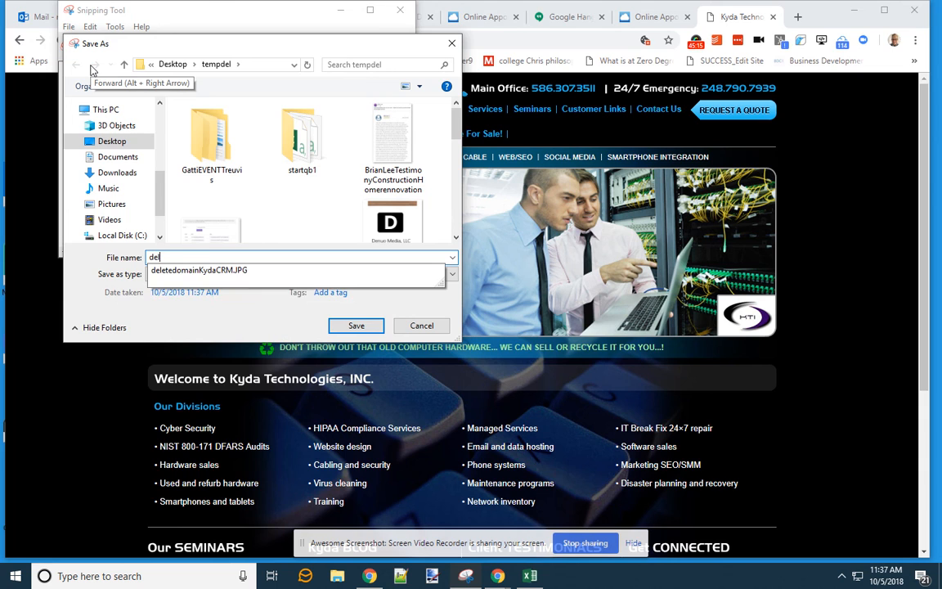
pyautogui.write('KydaTechCyber')
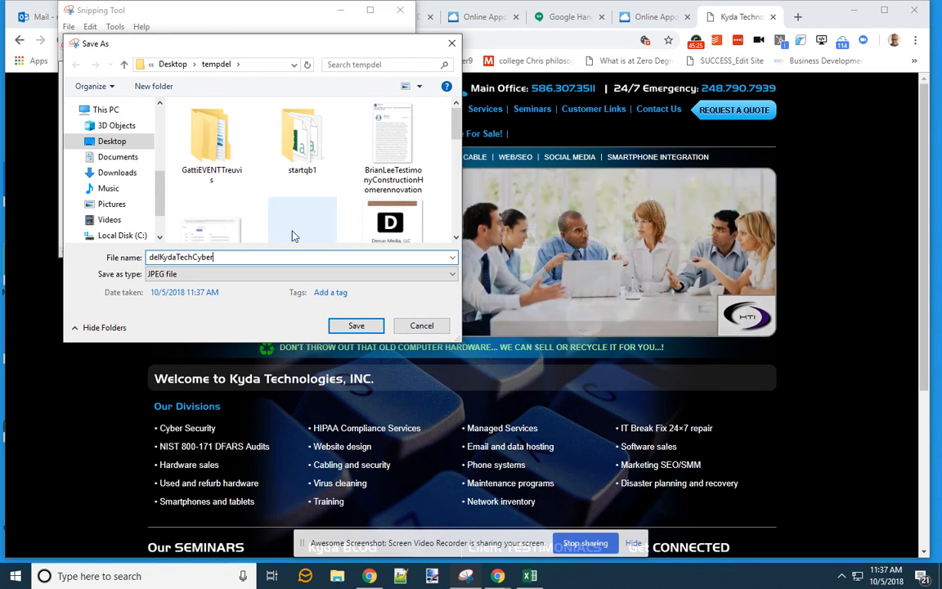
pyautogui.click(354, 328)
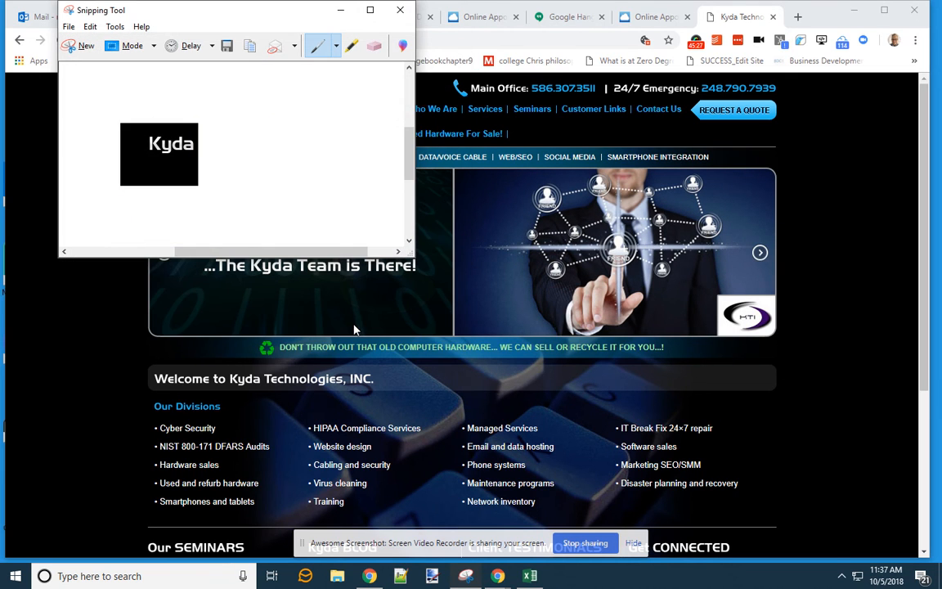
pyautogui.click(404, 11)
# - Close the two extra online appointment tabs and return to the Agile CRM preferences
pyautogui.click(656, 16)
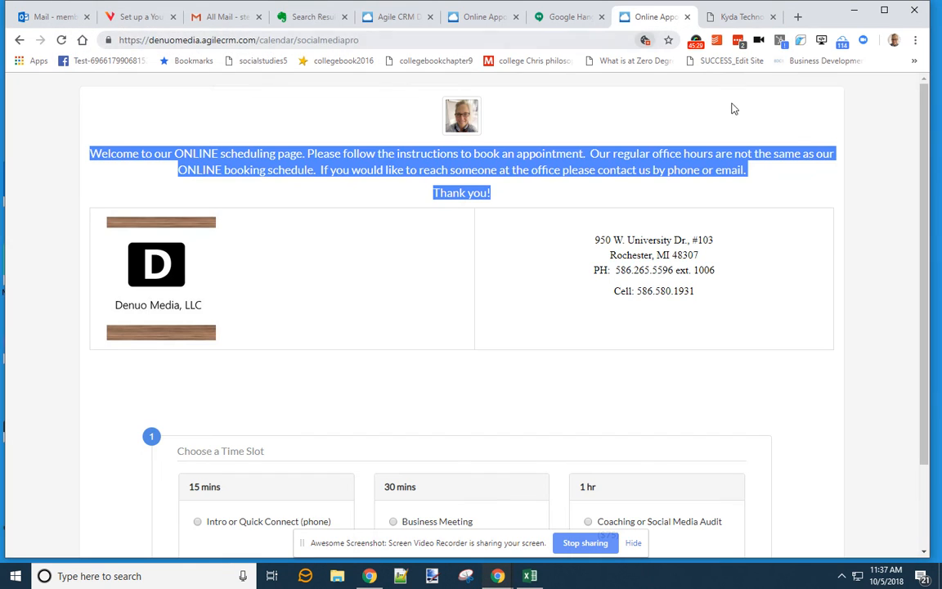
pyautogui.click(687, 16)
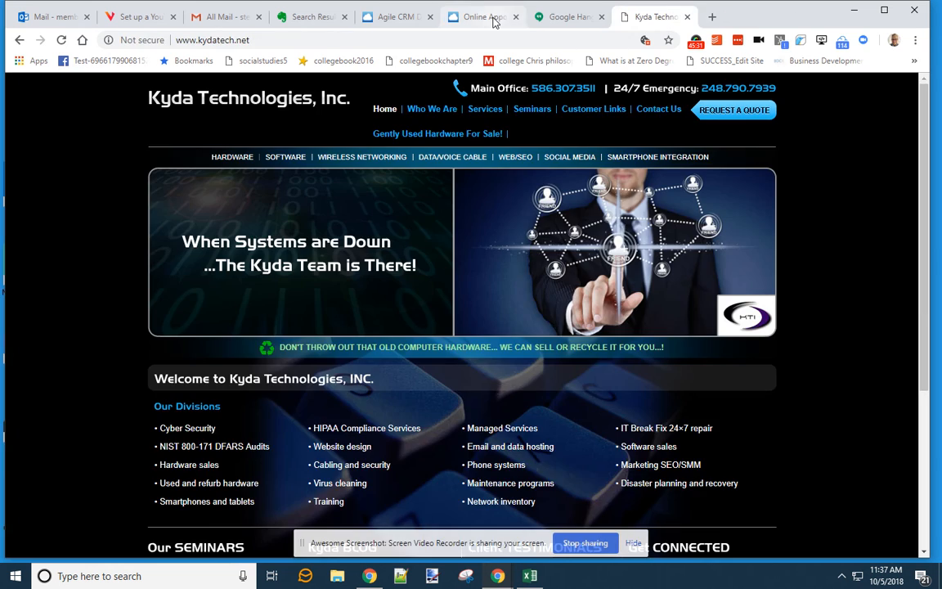
pyautogui.click(503, 16)
pyautogui.click(580, 16)
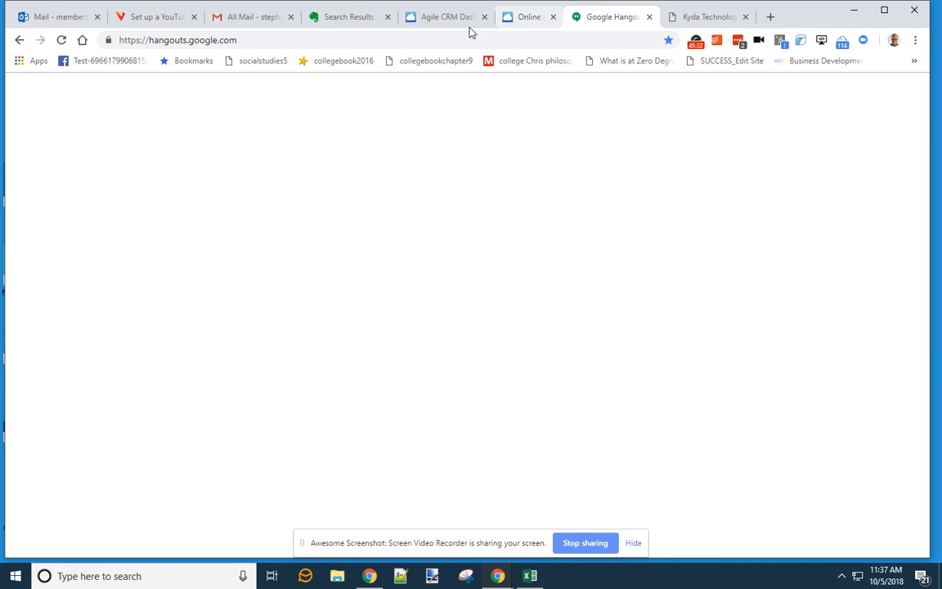
pyautogui.click(458, 17)
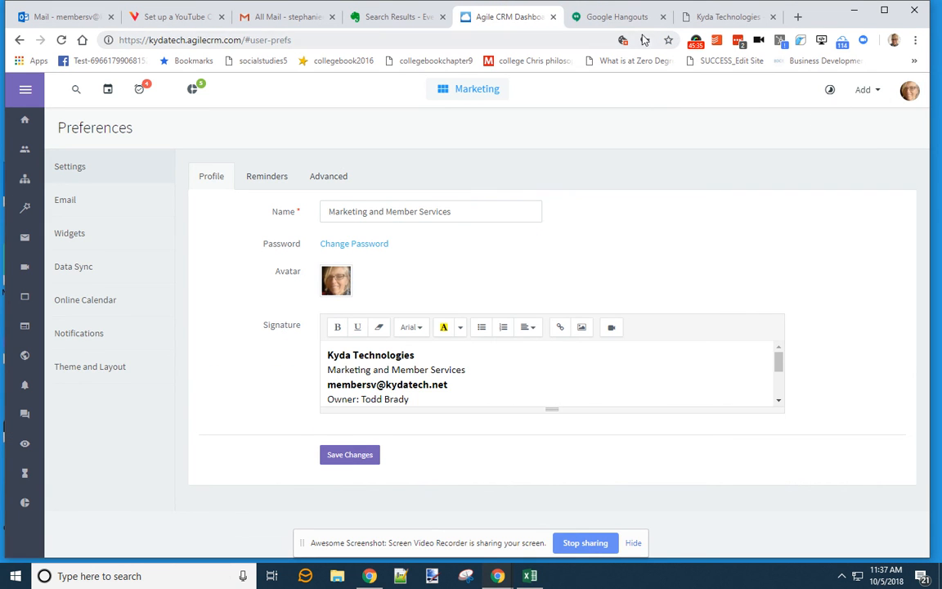
pyautogui.click(906, 94)
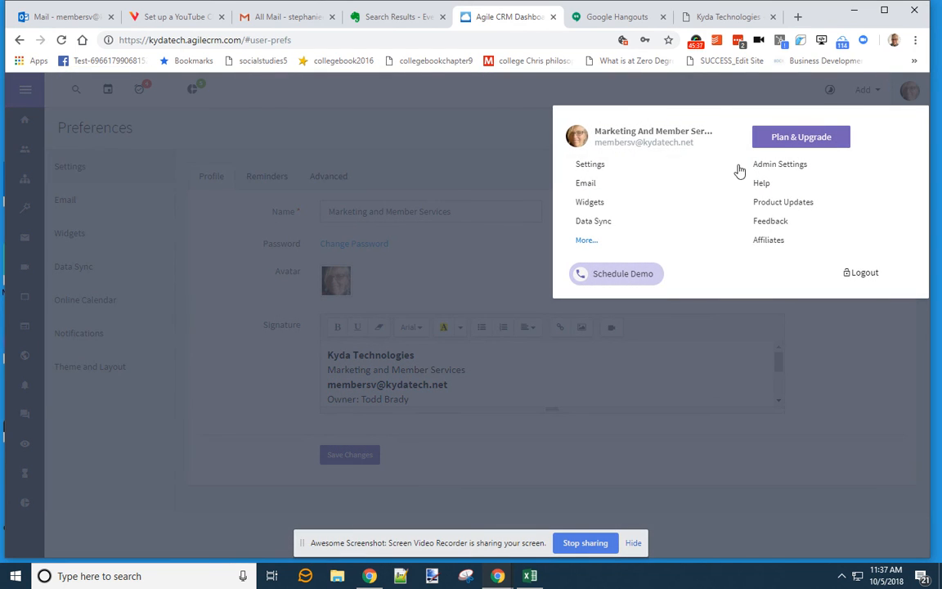
pyautogui.click(340, 281)
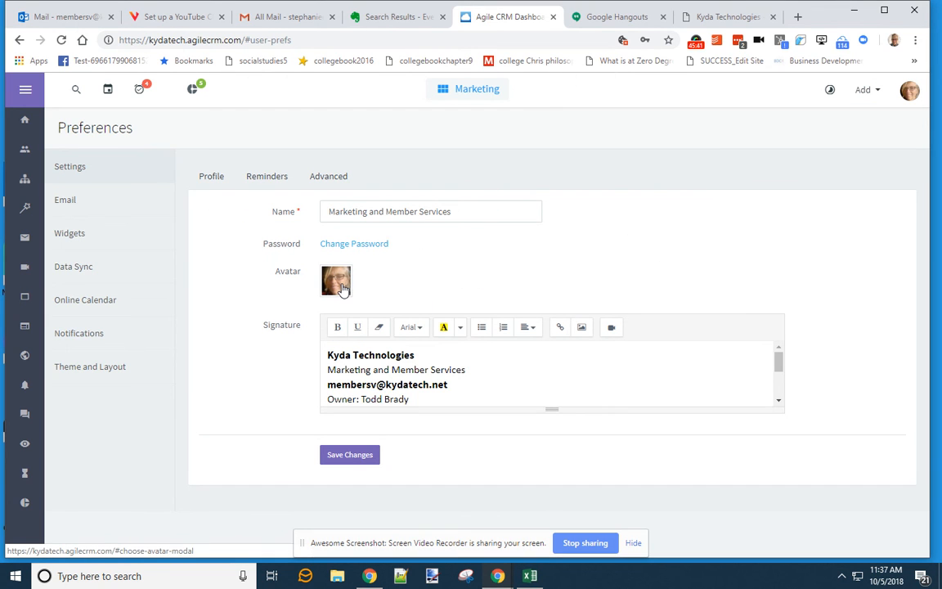
# - Upload delKydaTechCyber.JPG as the profile avatar, cropped to frame the Kyda logo
pyautogui.click(336, 282)
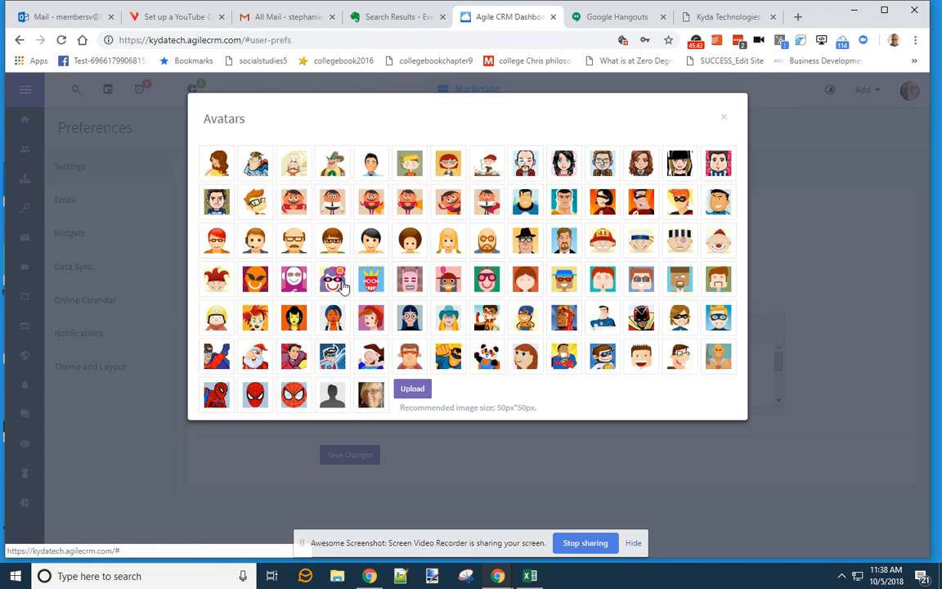
pyautogui.click(414, 388)
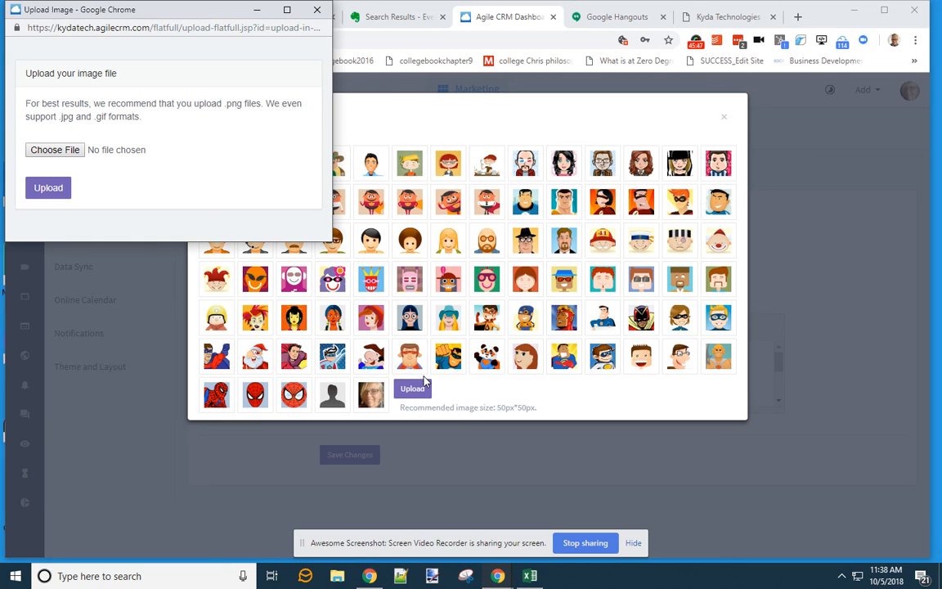
pyautogui.click(59, 150)
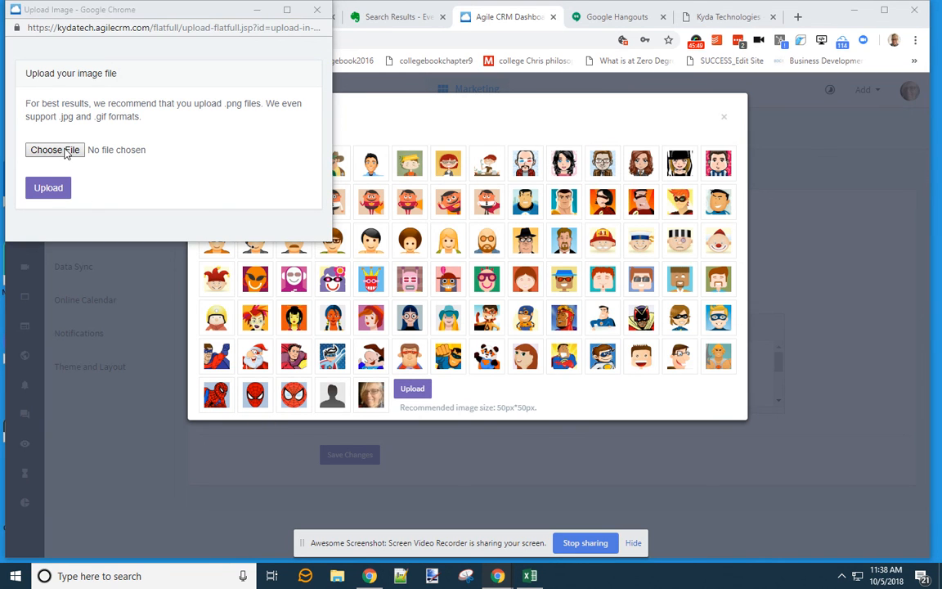
pyautogui.write('del')
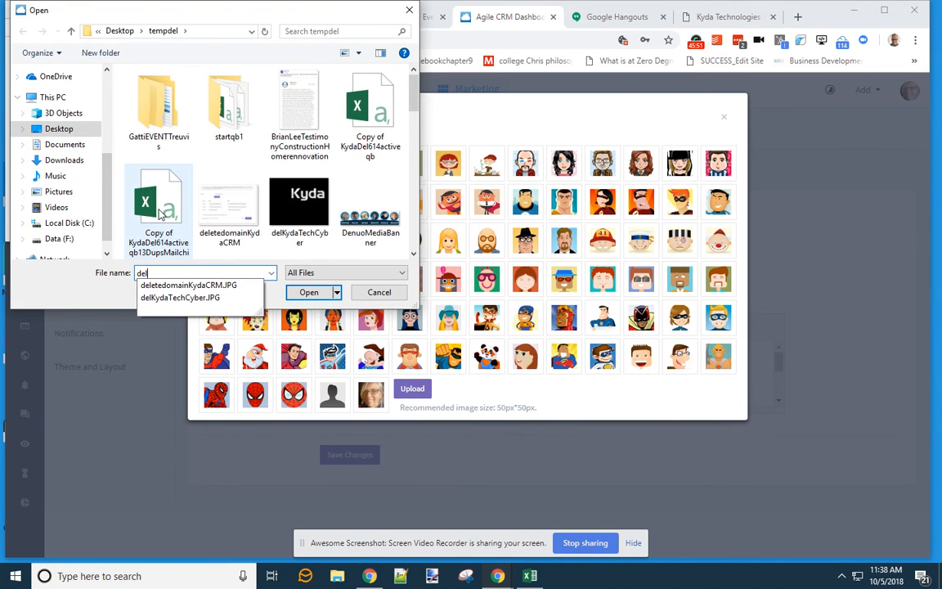
pyautogui.click(260, 299)
pyautogui.click(307, 291)
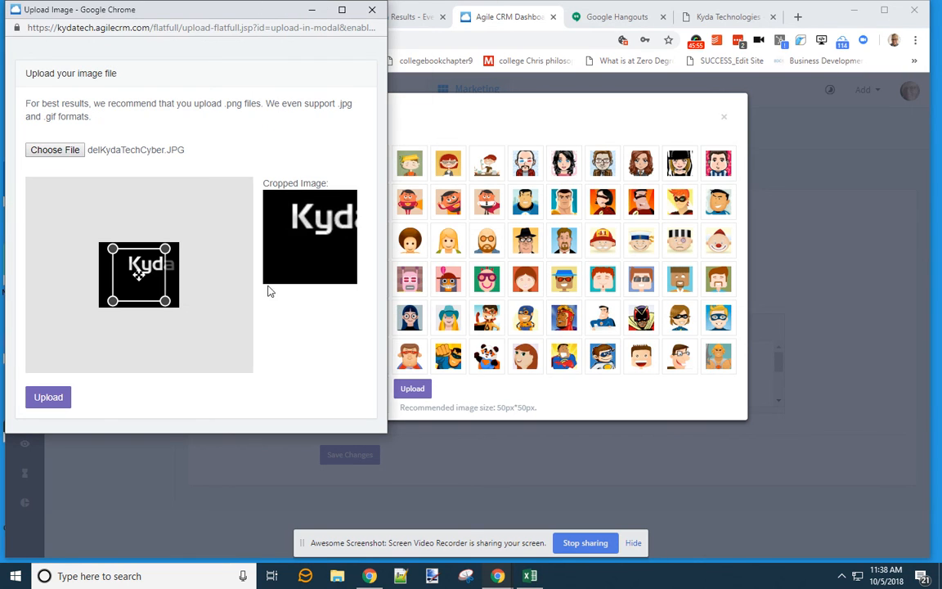
pyautogui.moveTo(157, 276)
pyautogui.mouseDown()
pyautogui.moveTo(170, 270)
pyautogui.moveTo(149, 269)
pyautogui.mouseUp()
pyautogui.click(48, 396)
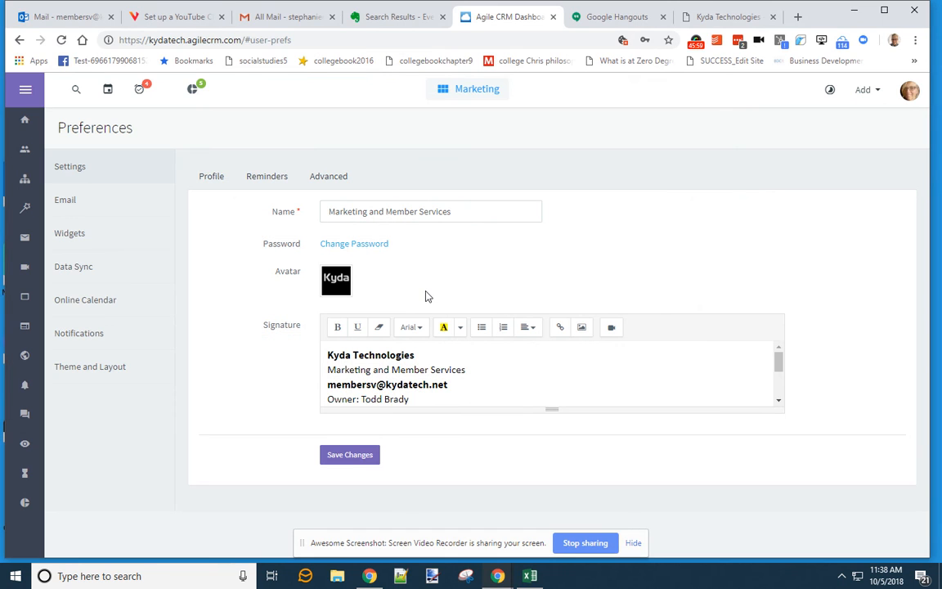
# - Save the profile with the new Kyda logo avatar
pyautogui.click(361, 461)
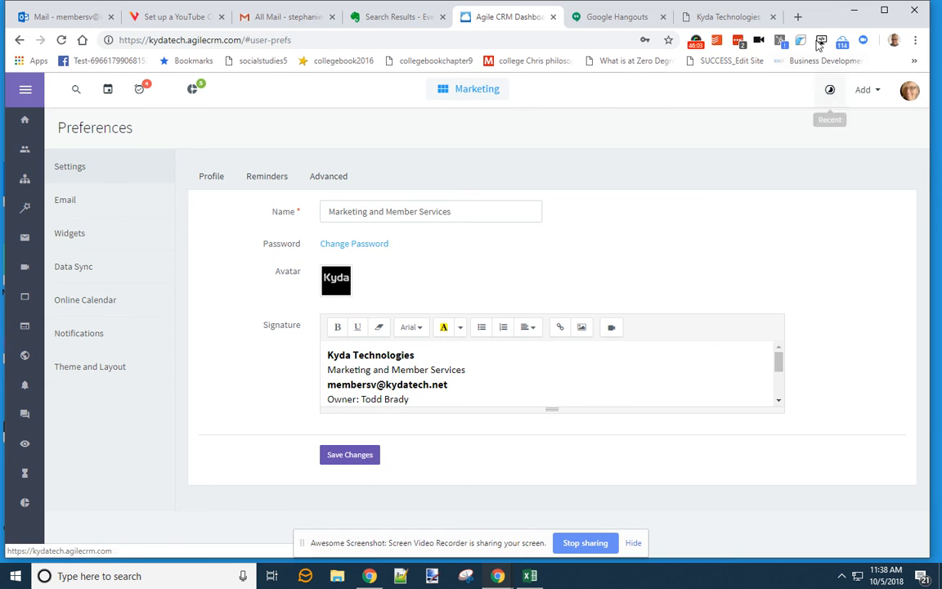
pyautogui.click(718, 17)
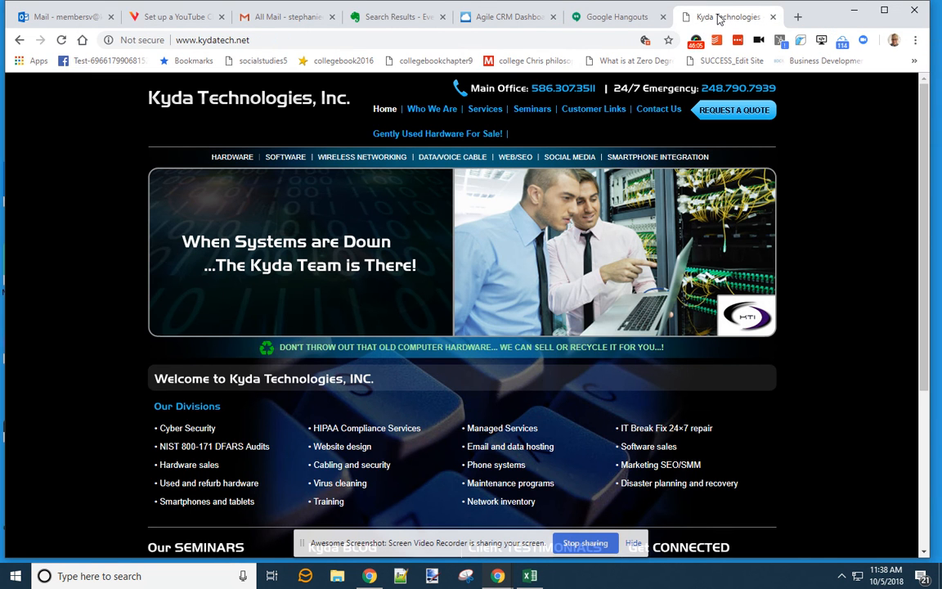
pyautogui.click(536, 39)
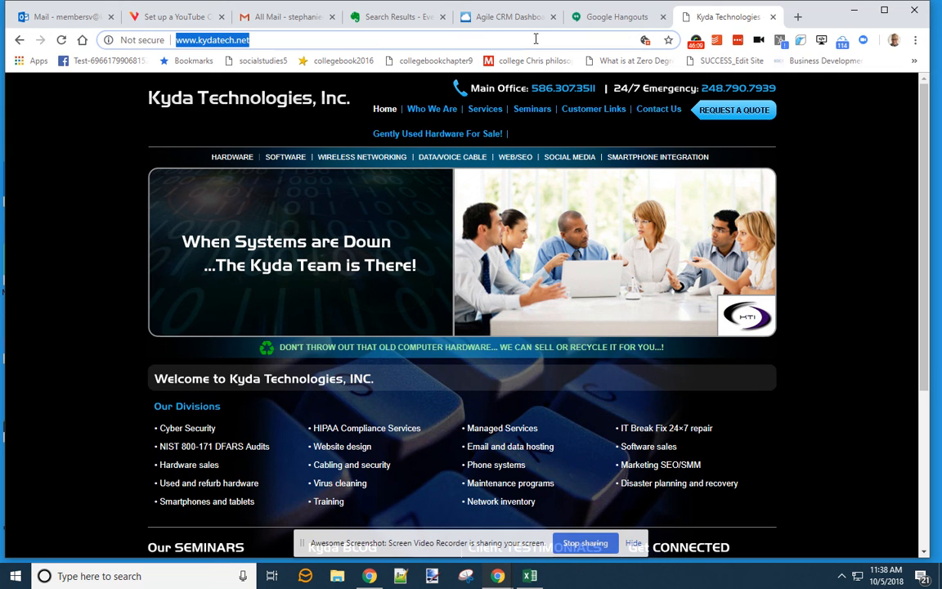
pyautogui.click(501, 18)
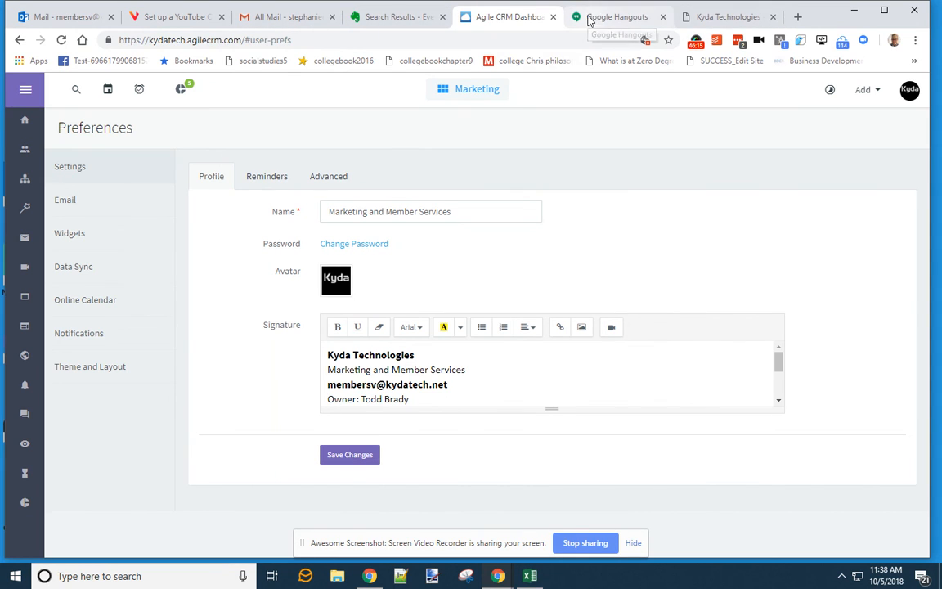
pyautogui.click(372, 457)
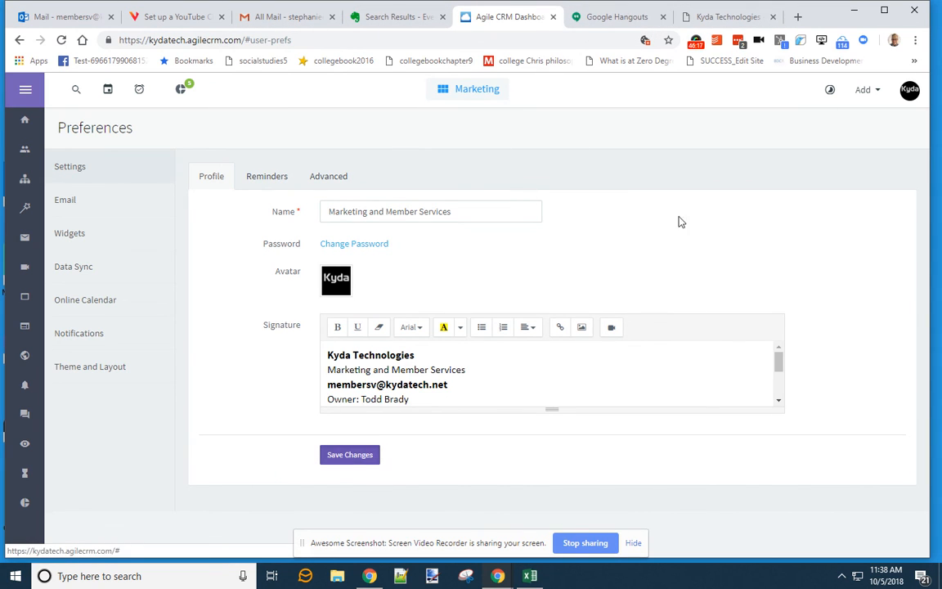
# - Close the Kyda Technologies website tab and bring up the account menu in Agile CRM
pyautogui.click(719, 17)
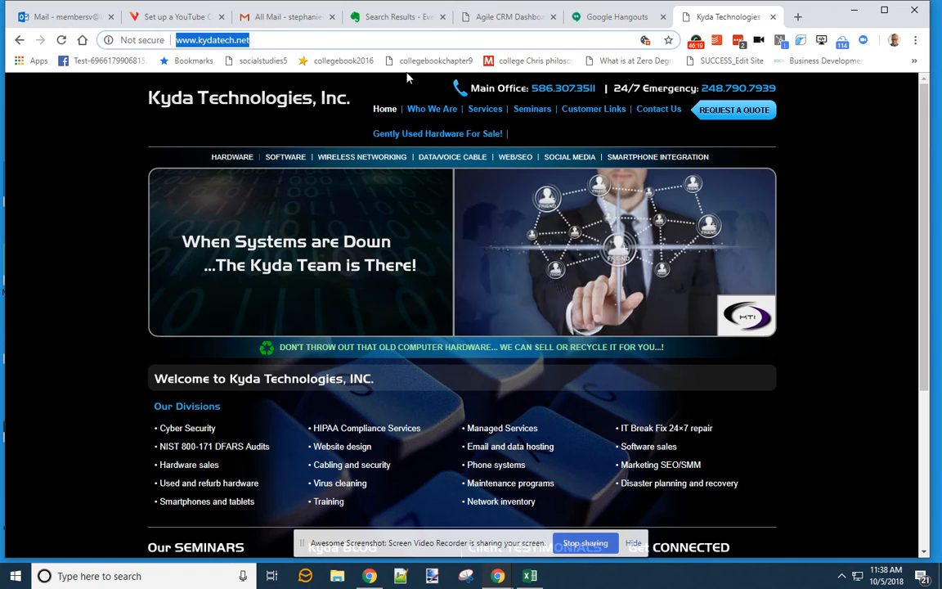
pyautogui.click(773, 17)
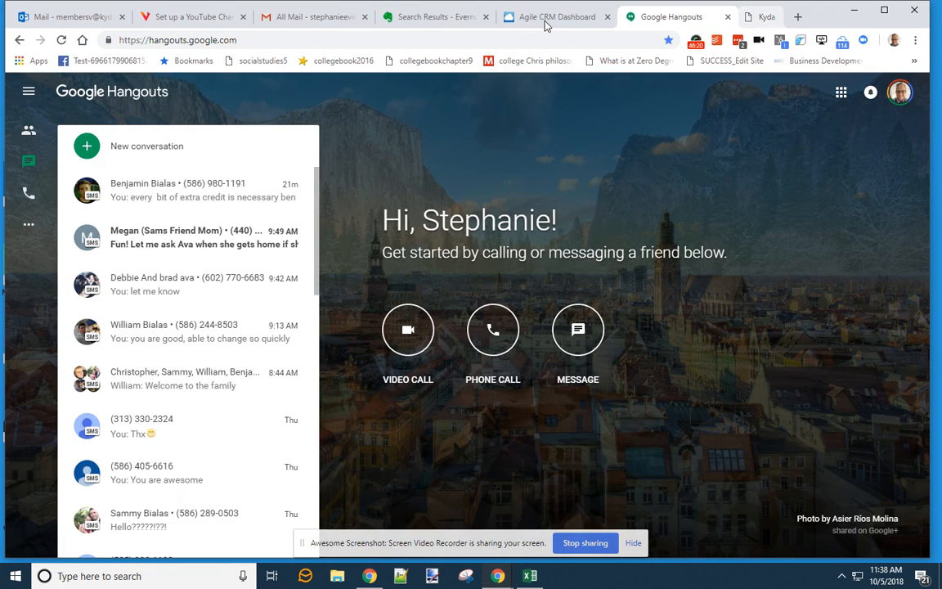
pyautogui.click(546, 21)
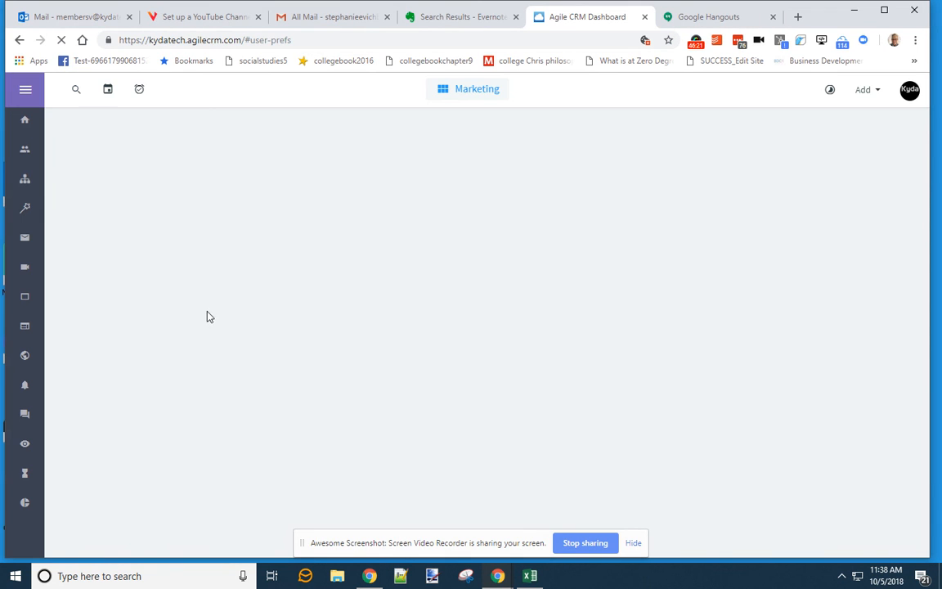
pyautogui.click(909, 92)
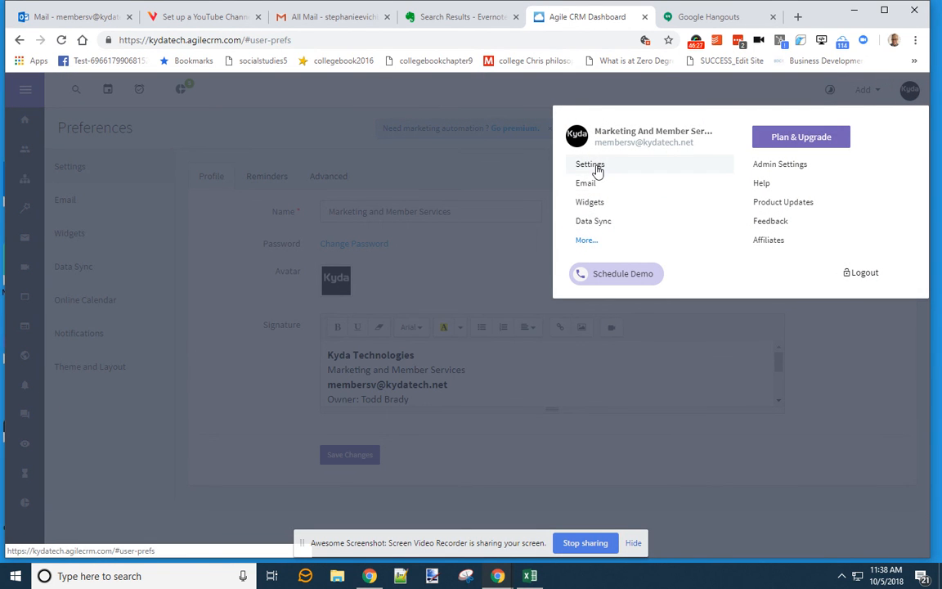
# - From Settings › Online Calendar, open the Scheduling URL page showing the Kyda logo, then return to Meeting Types
pyautogui.click(596, 166)
pyautogui.click(88, 301)
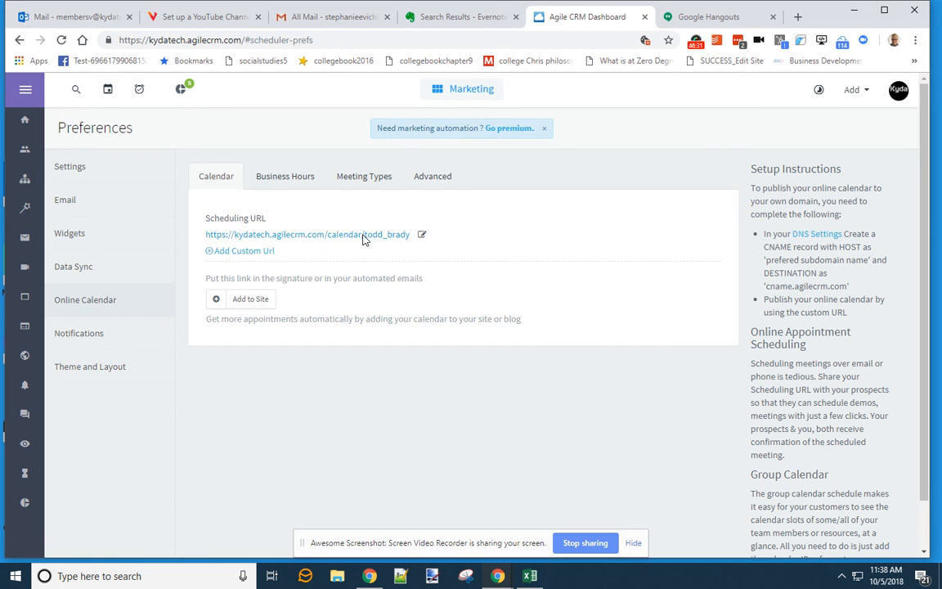
pyautogui.click(362, 235)
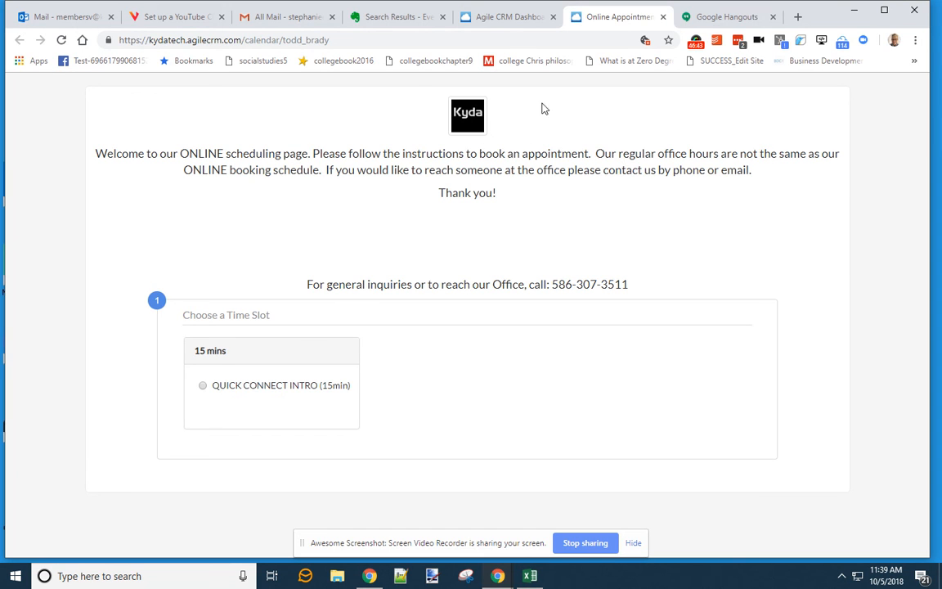
pyautogui.click(474, 17)
pyautogui.click(358, 182)
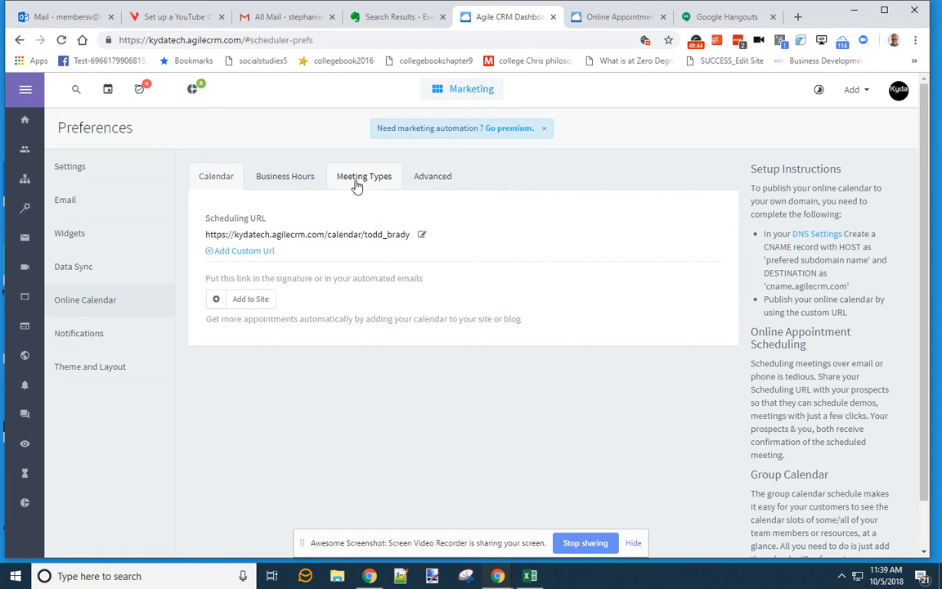
# - Put 'Please follow…' and 'If you would like…' on new lines, delete 'schedule', and save the message
pyautogui.click(427, 178)
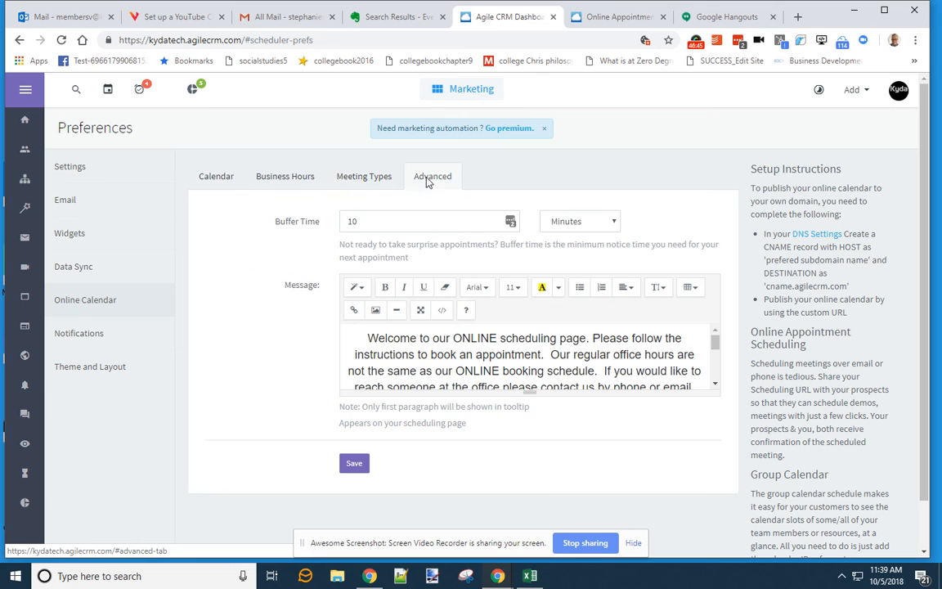
pyautogui.click(593, 337)
pyautogui.press('Return')
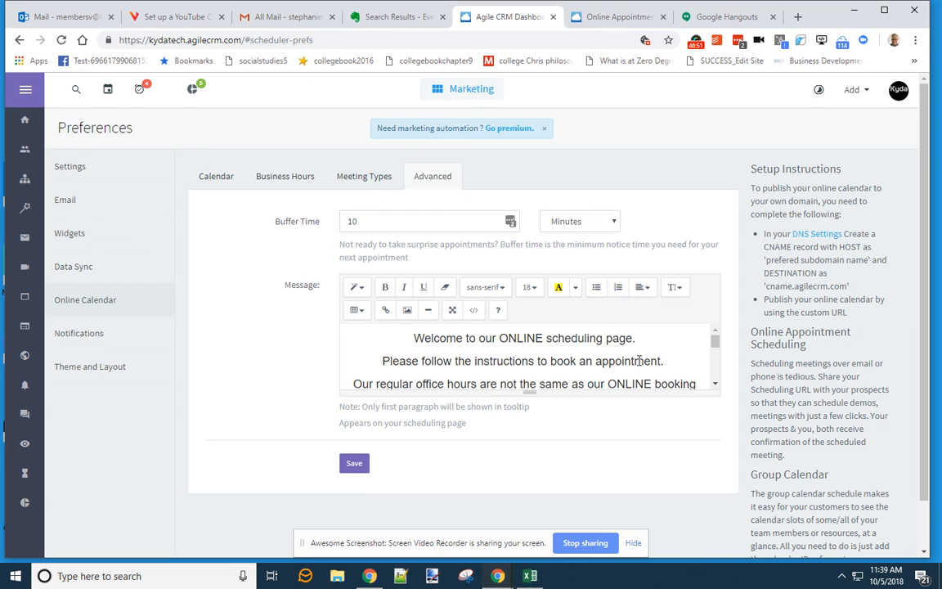
pyautogui.scroll(-3, 654, 365)
pyautogui.scroll(3, 659, 364)
pyautogui.scroll(-3, 673, 365)
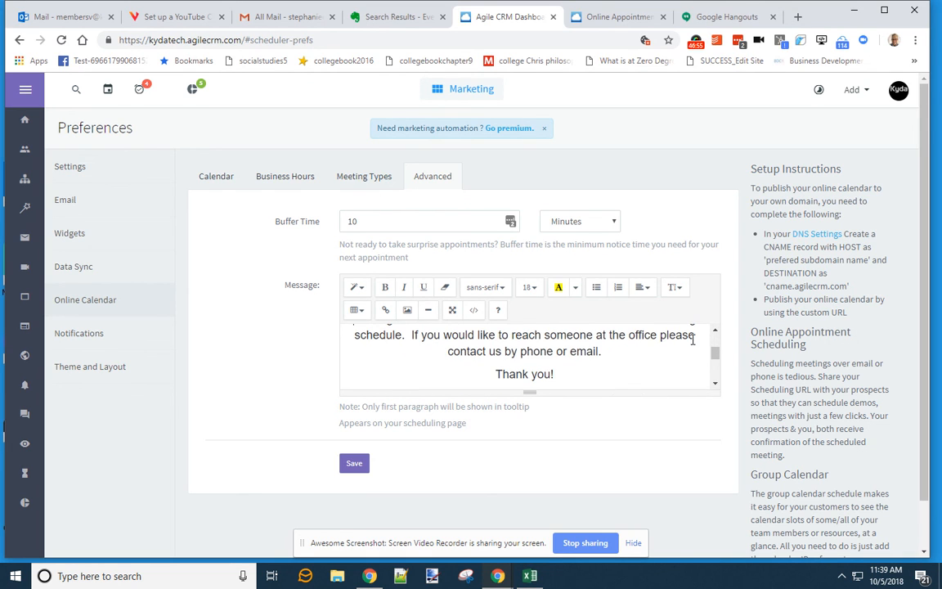
pyautogui.scroll(1, 692, 339)
pyautogui.doubleClick(385, 361)
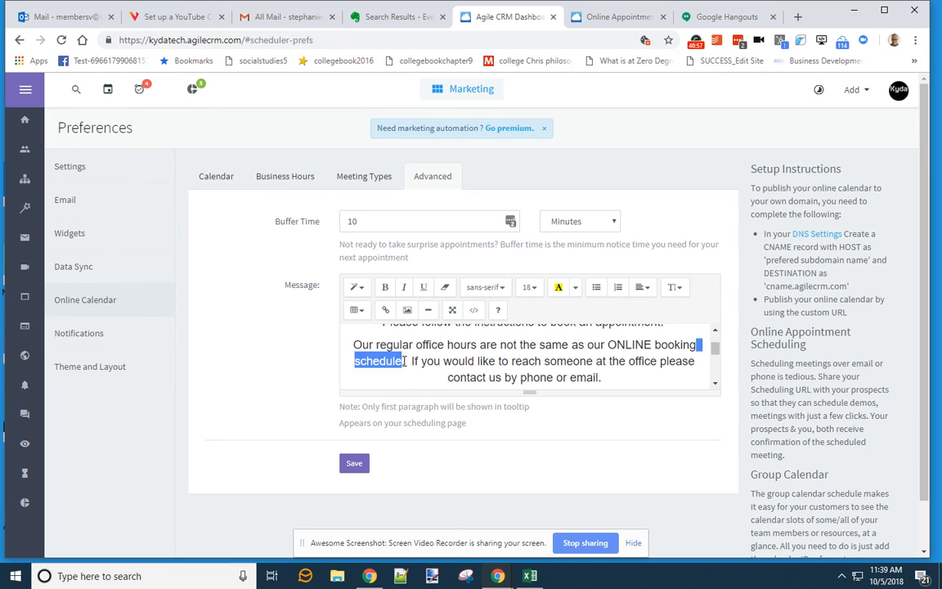
pyautogui.press('BackSpace')
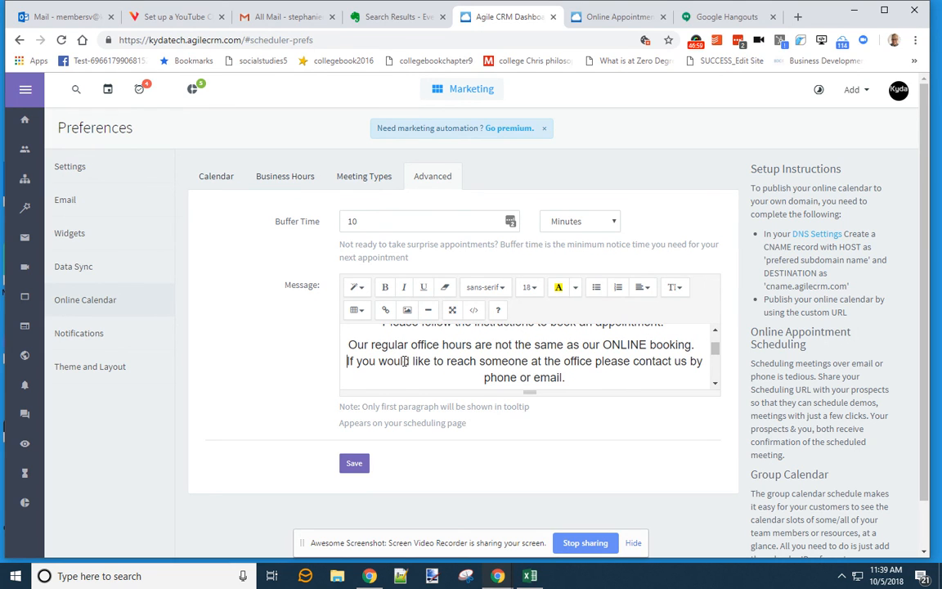
pyautogui.press('Return')
pyautogui.click(354, 460)
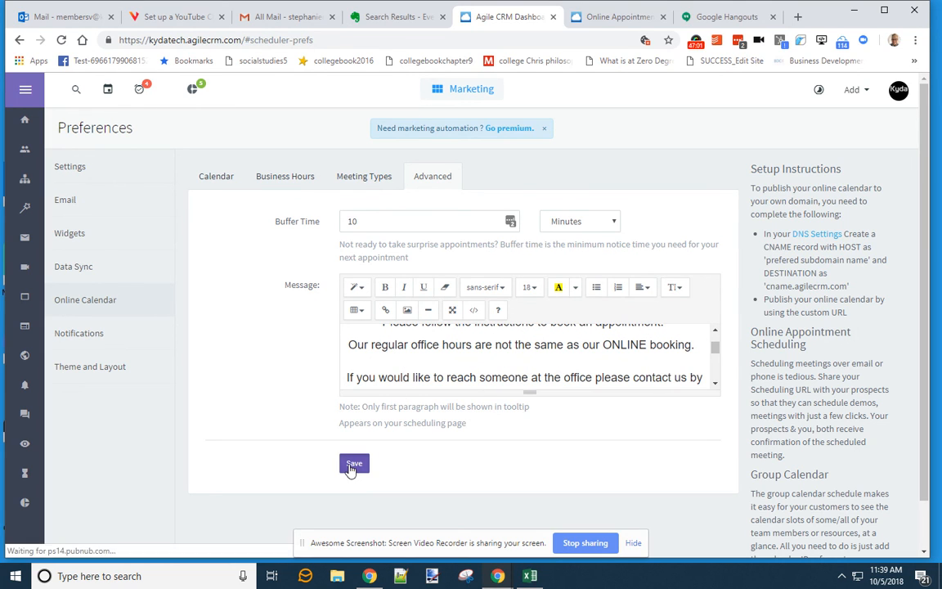
# - Reload the public scheduling page, then add a blank line before the contact-us sentence and save
pyautogui.click(610, 18)
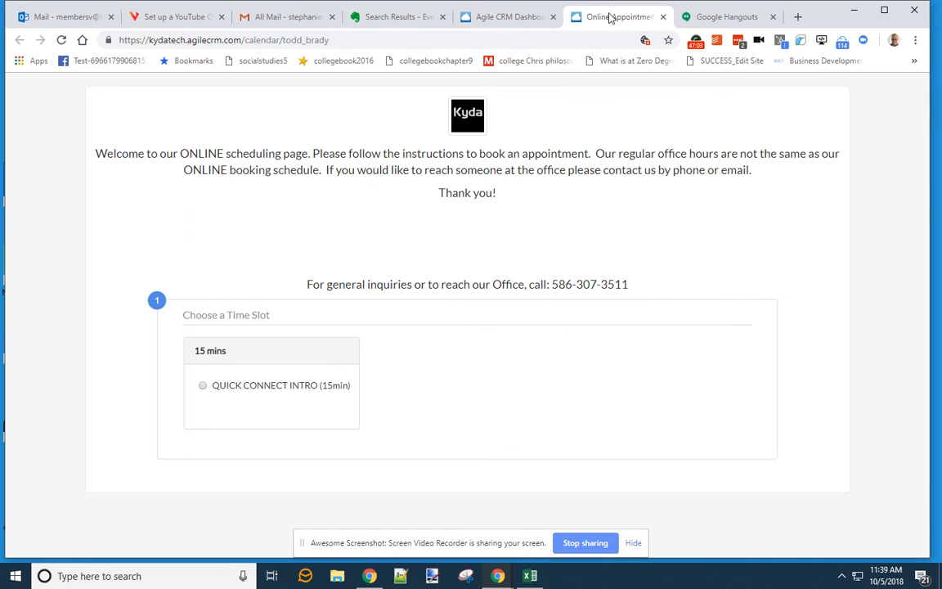
pyautogui.click(553, 36)
pyautogui.press('Return')
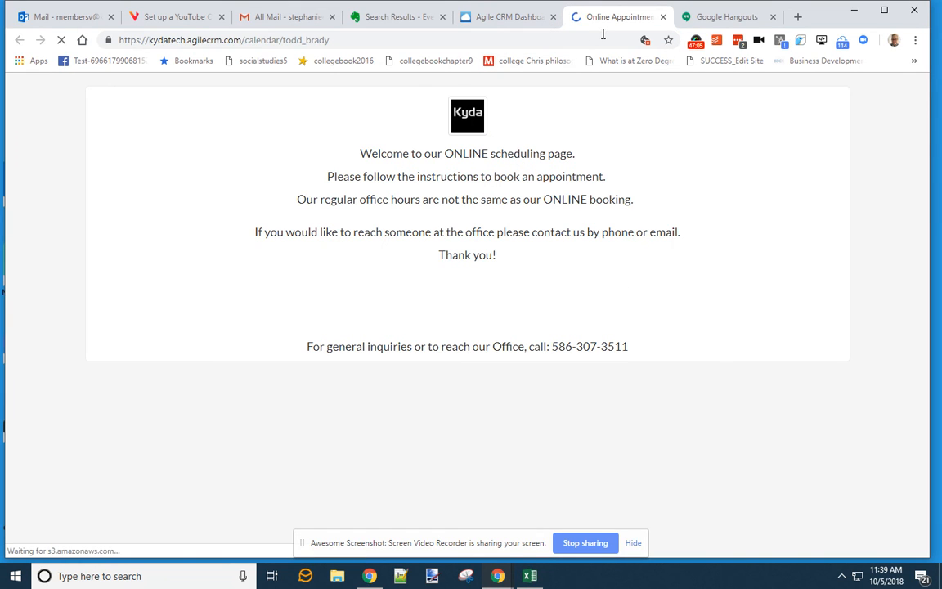
pyautogui.click(494, 18)
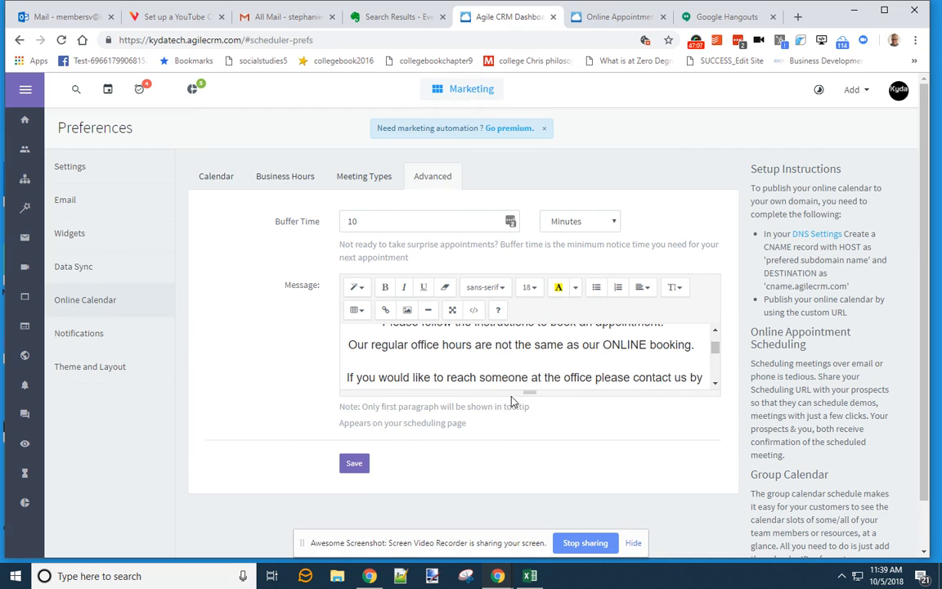
pyautogui.click(499, 360)
pyautogui.press('Delete')
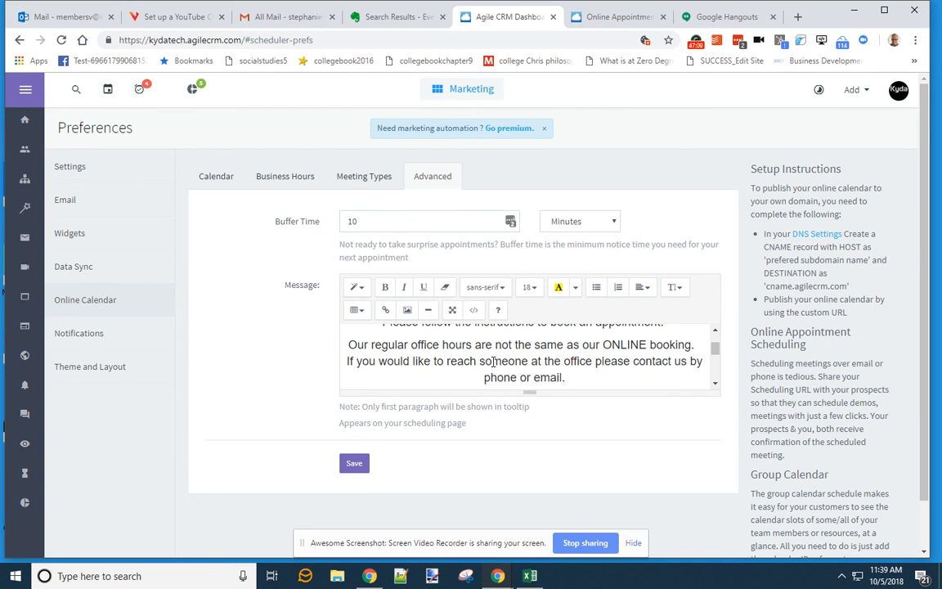
pyautogui.press('BackSpace')
pyautogui.press('Return')
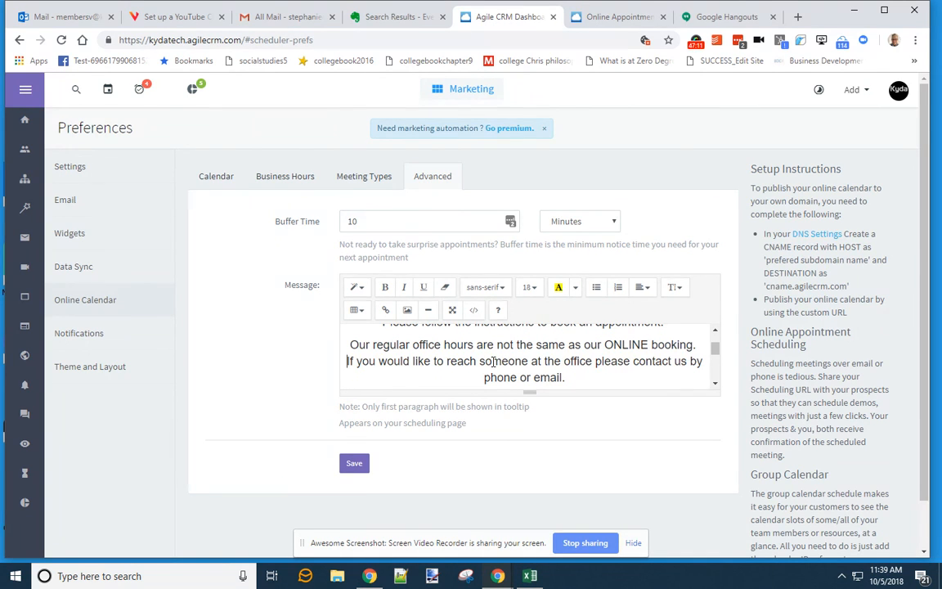
pyautogui.press('Return')
pyautogui.click(353, 462)
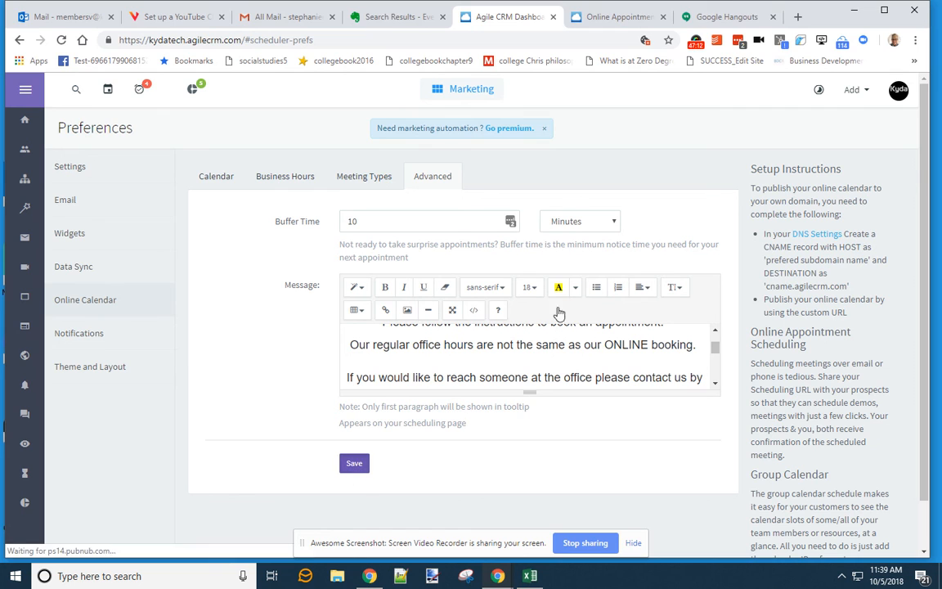
# - Reload the scheduling page to check the message, save once more, and open the Contacts list
pyautogui.click(613, 16)
pyautogui.click(457, 39)
pyautogui.press('Return')
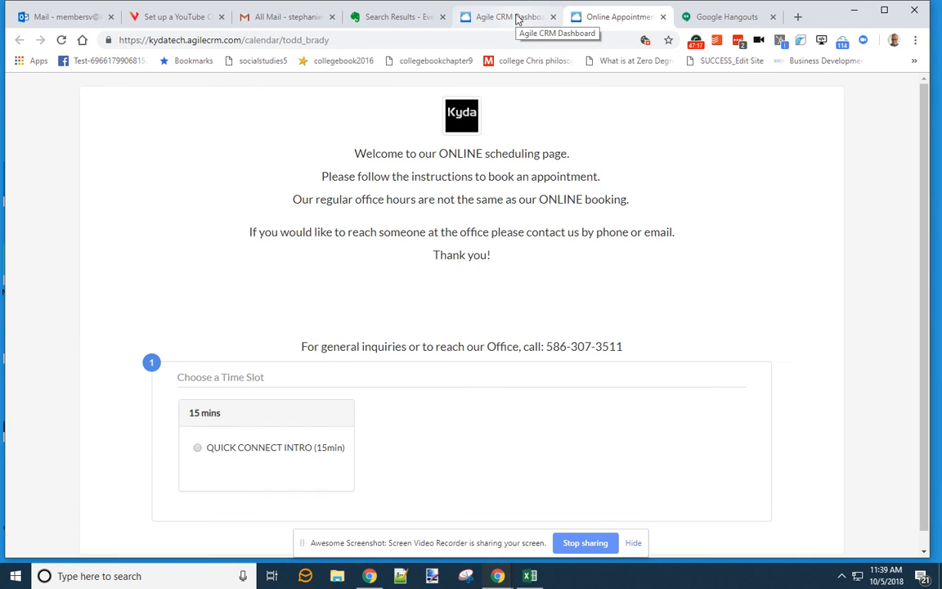
pyautogui.click(515, 18)
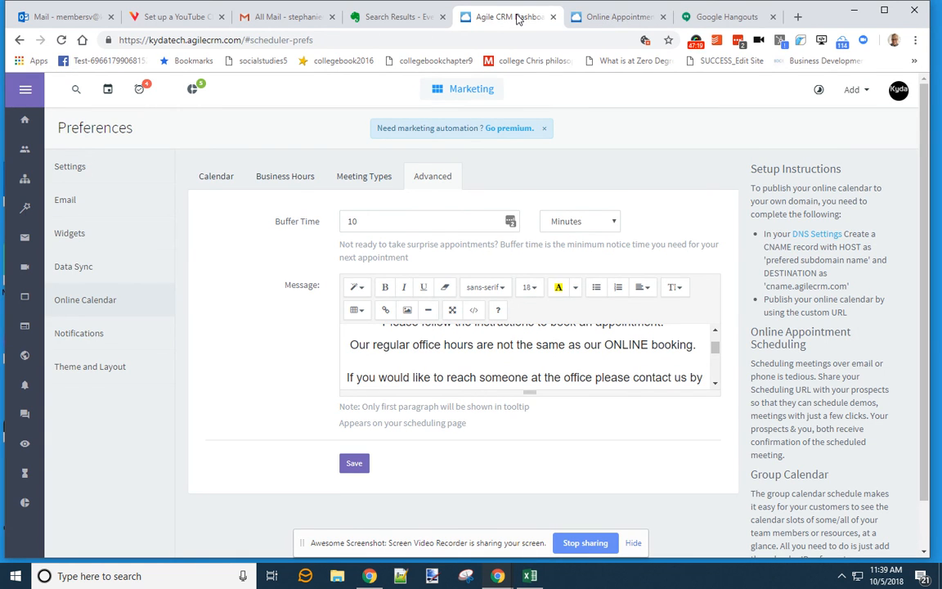
pyautogui.click(353, 463)
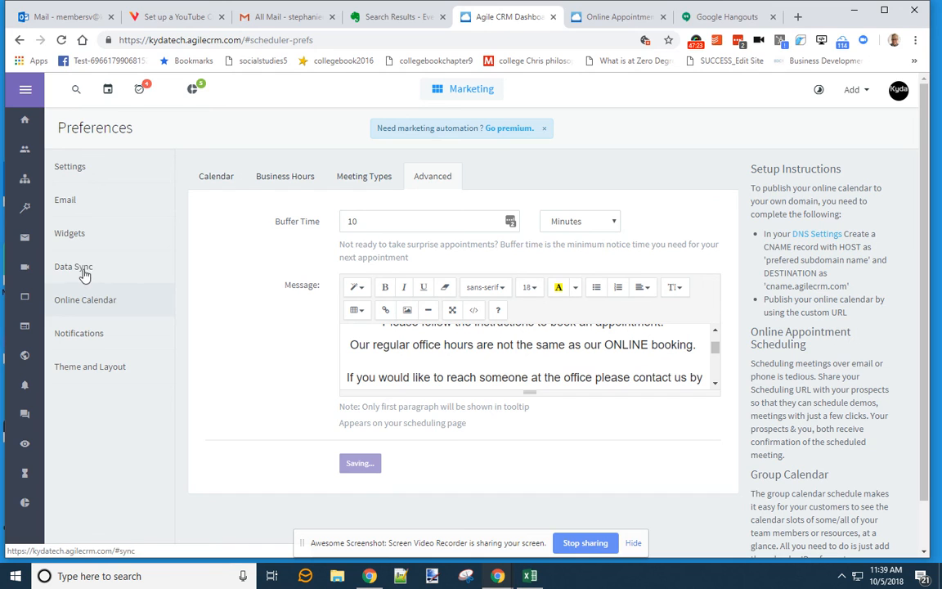
pyautogui.click(29, 156)
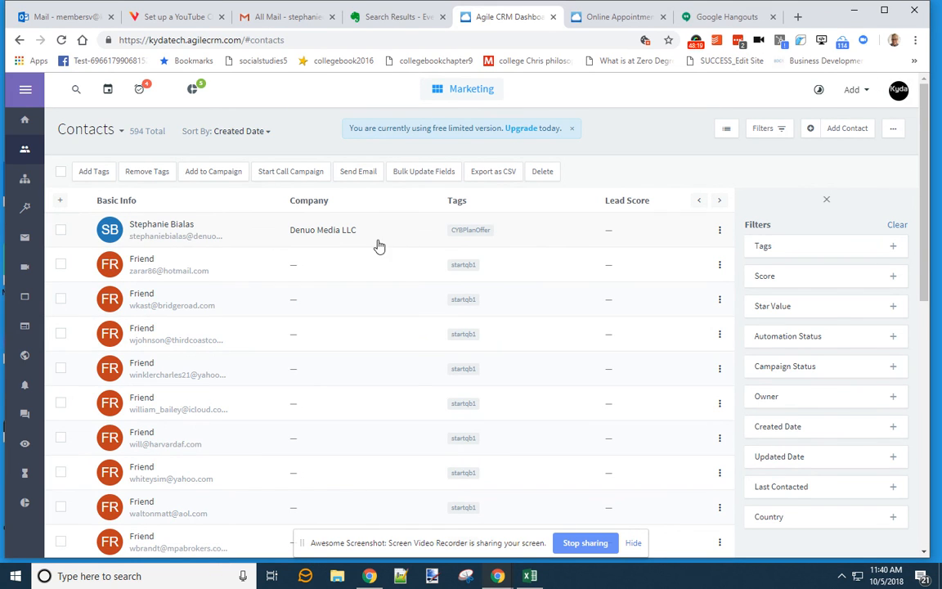
# - Open the Email Templates list showing the B2B Networking templates
pyautogui.click(18, 239)
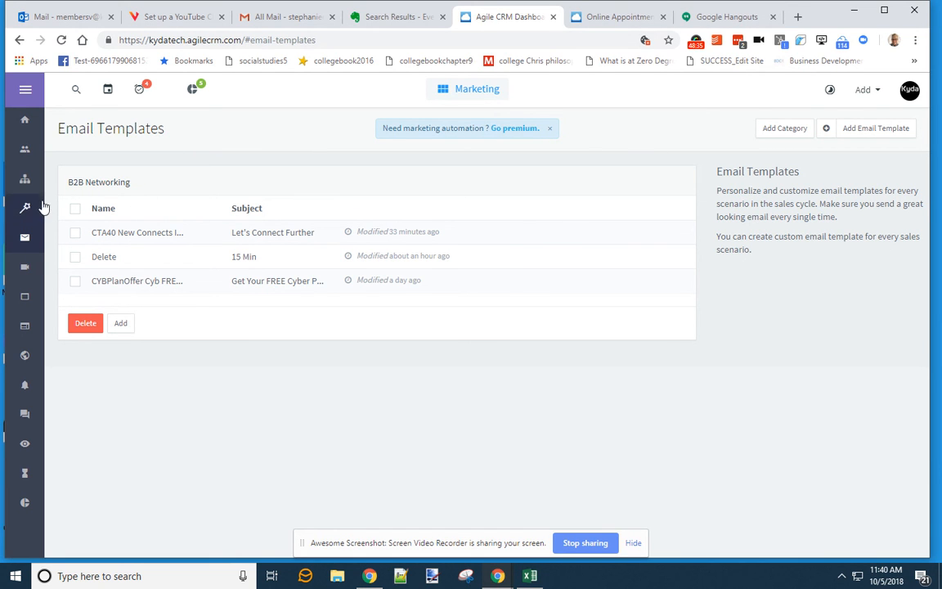
# - Search the web for 'agile crm' and open the official Agile CRM website
pyautogui.click(726, 16)
pyautogui.click(594, 41)
pyautogui.write('agile crm')
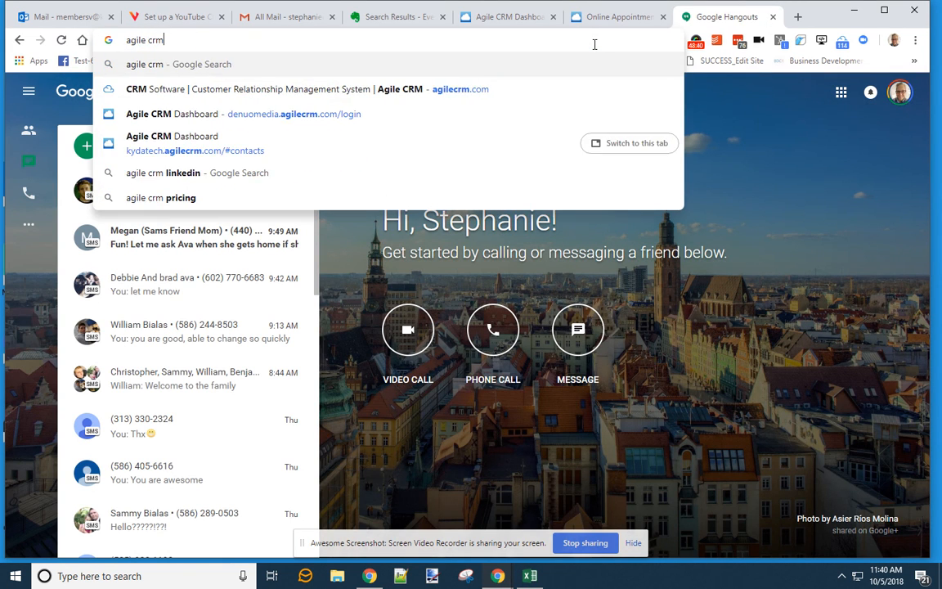
pyautogui.press('Return')
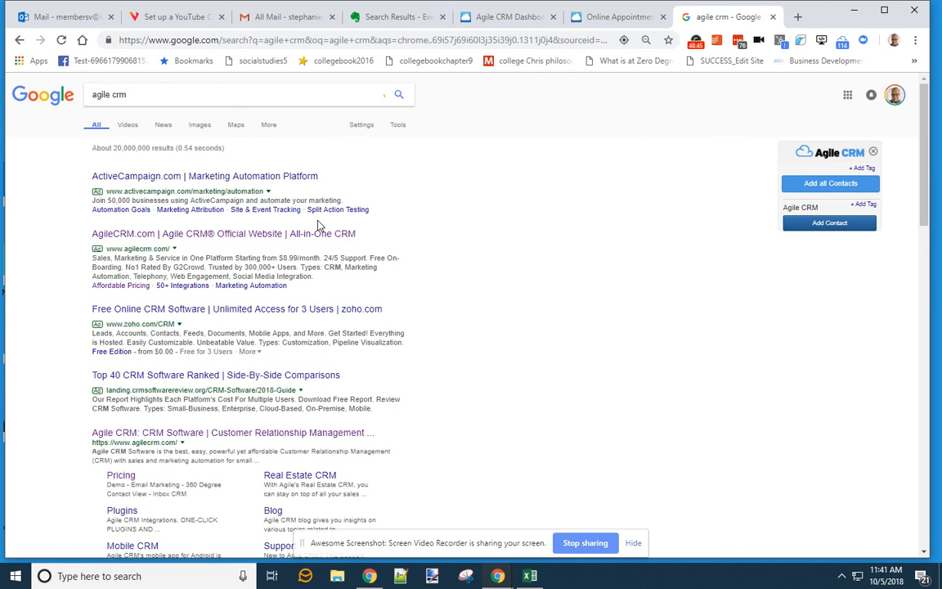
pyautogui.click(315, 234)
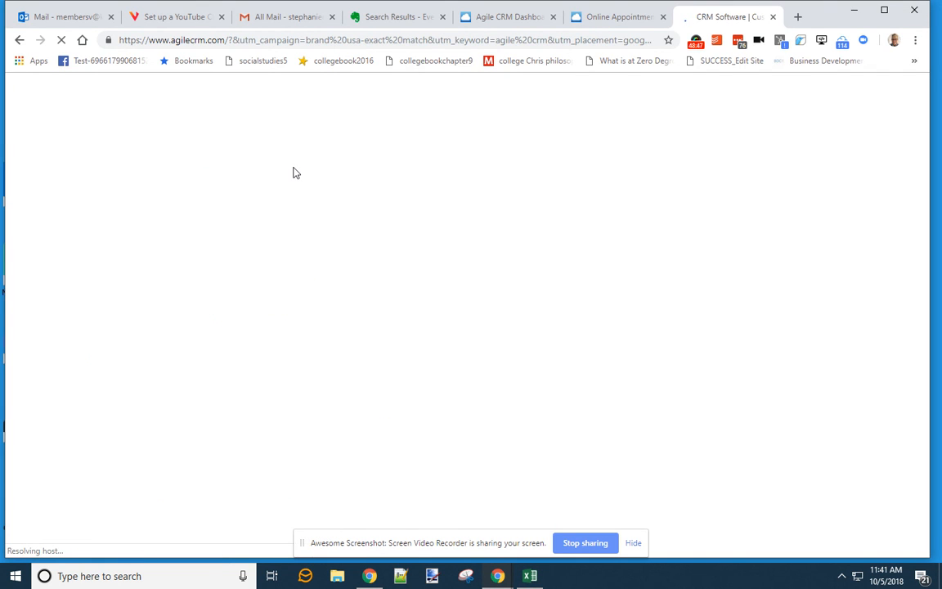
pyautogui.scroll(-5, 413, 349)
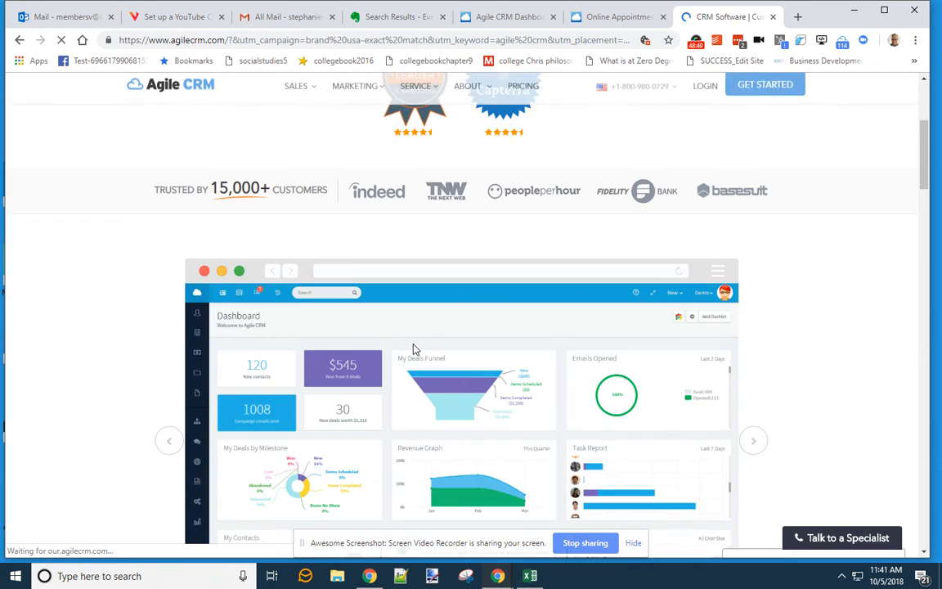
pyautogui.scroll(5, 415, 348)
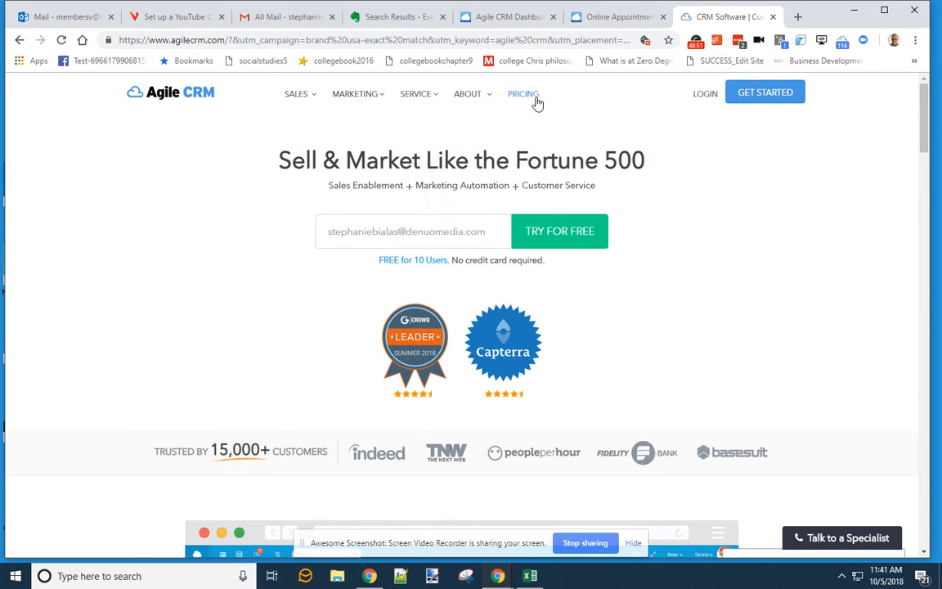
# - Open the Agile CRM Pricing page and search it for 'campaign'
pyautogui.click(533, 99)
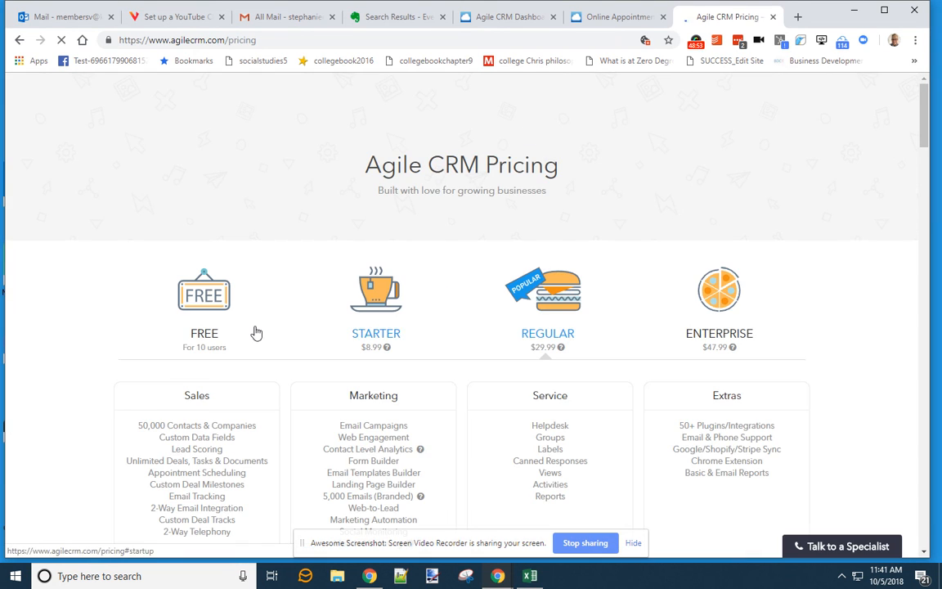
pyautogui.scroll(-6, 448, 313)
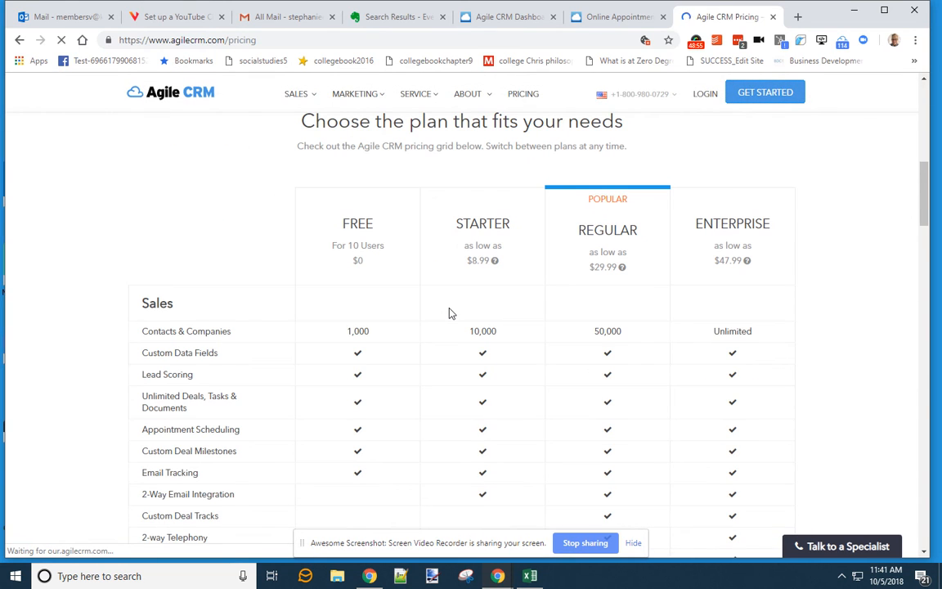
pyautogui.hotkey('ctrl', 'f')
pyautogui.write('campaign')
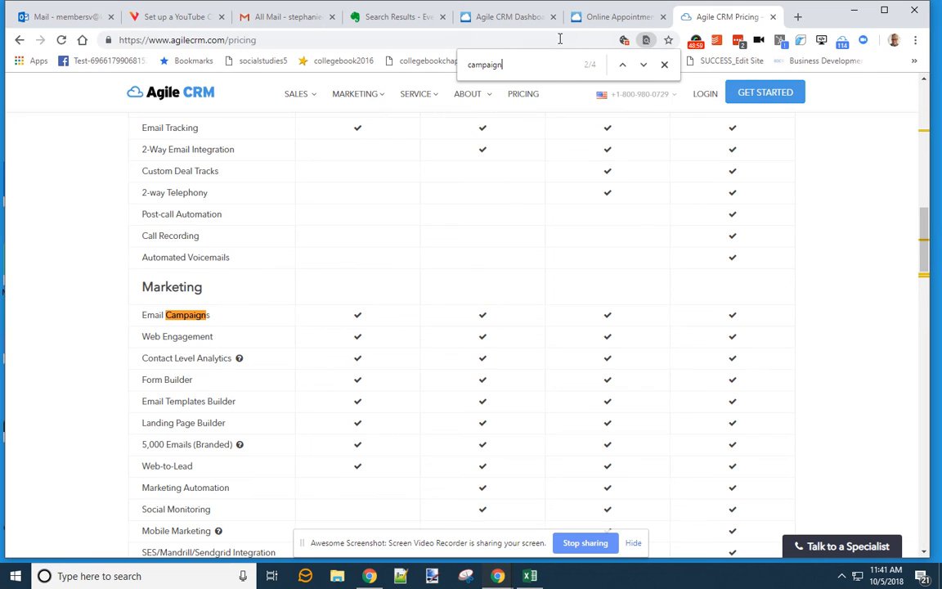
pyautogui.click(617, 16)
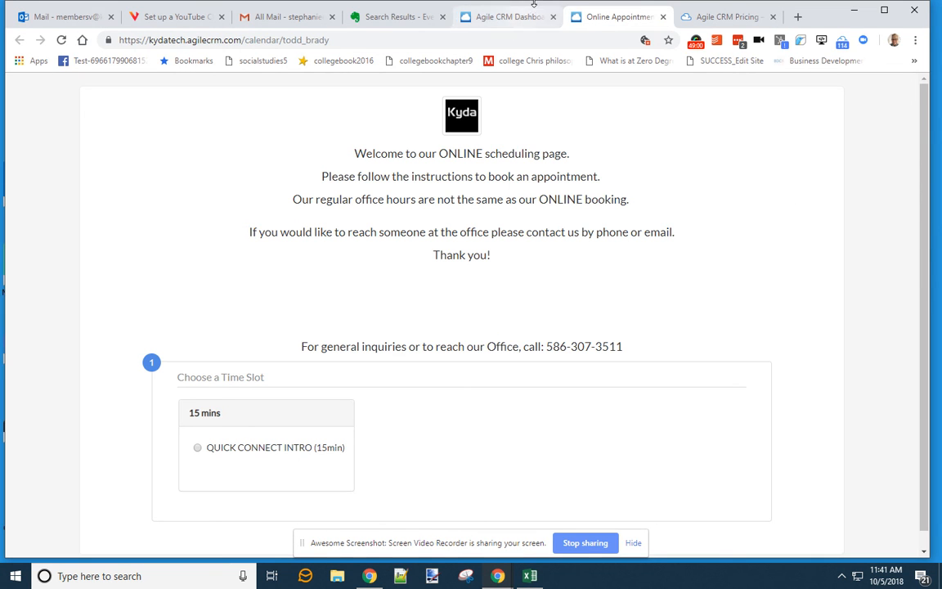
# - Close the scheduling tab and open the campaign template picker, browsing Marketing Automation then General templates
pyautogui.click(663, 17)
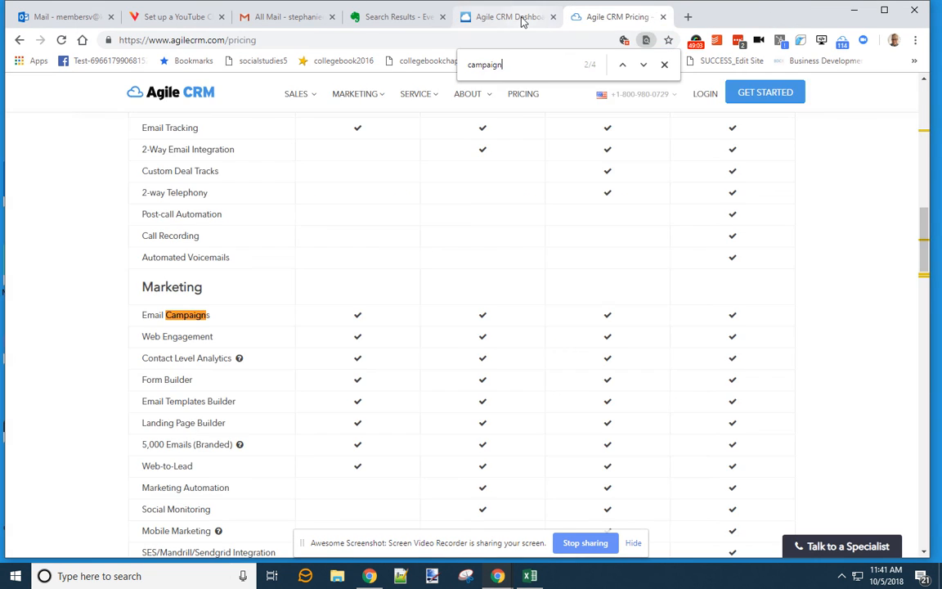
pyautogui.click(521, 19)
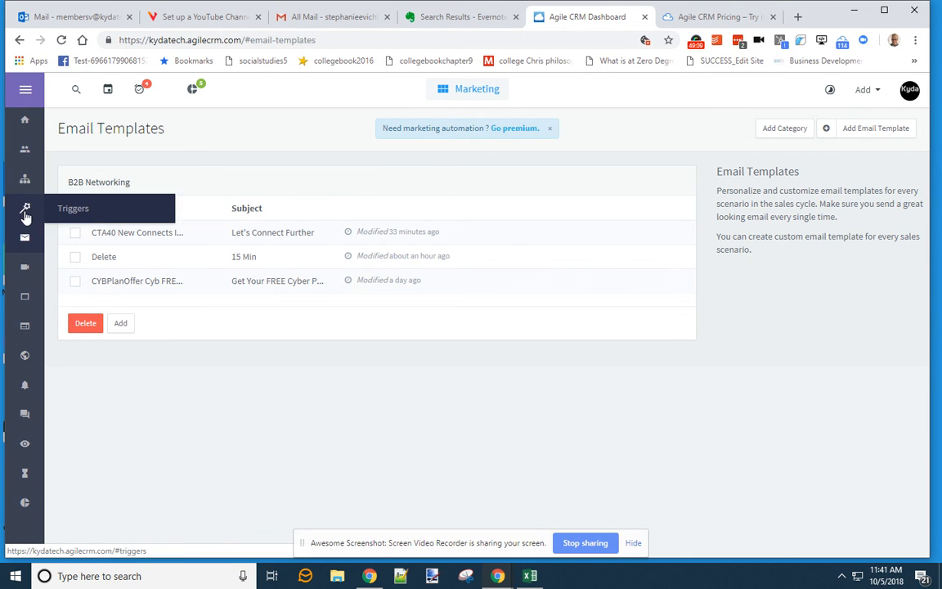
pyautogui.click(26, 181)
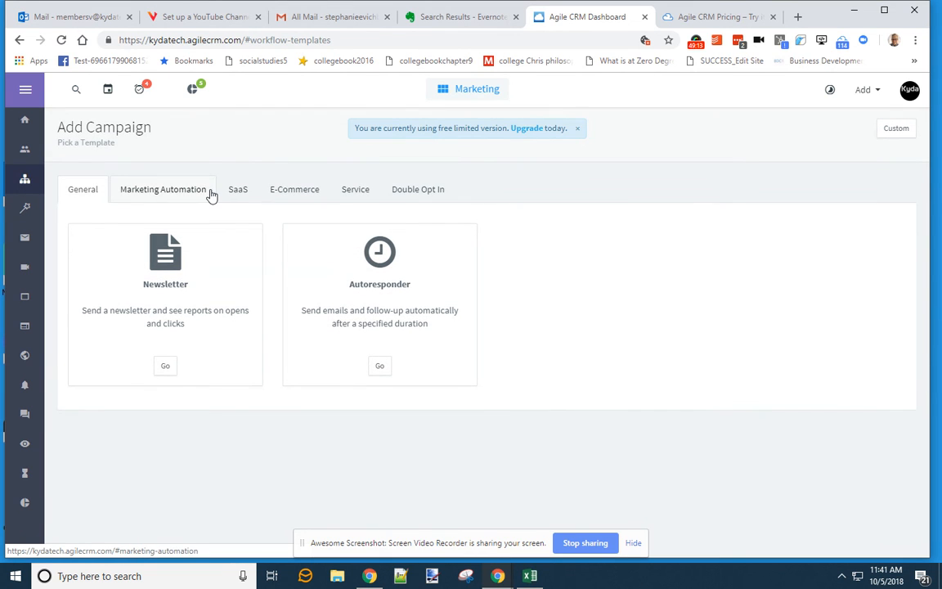
pyautogui.click(179, 191)
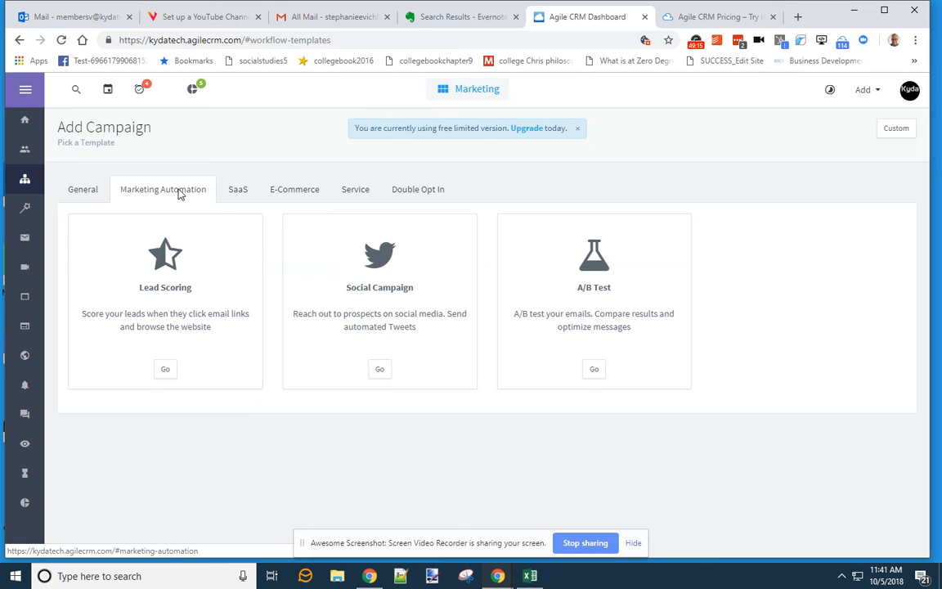
pyautogui.click(81, 196)
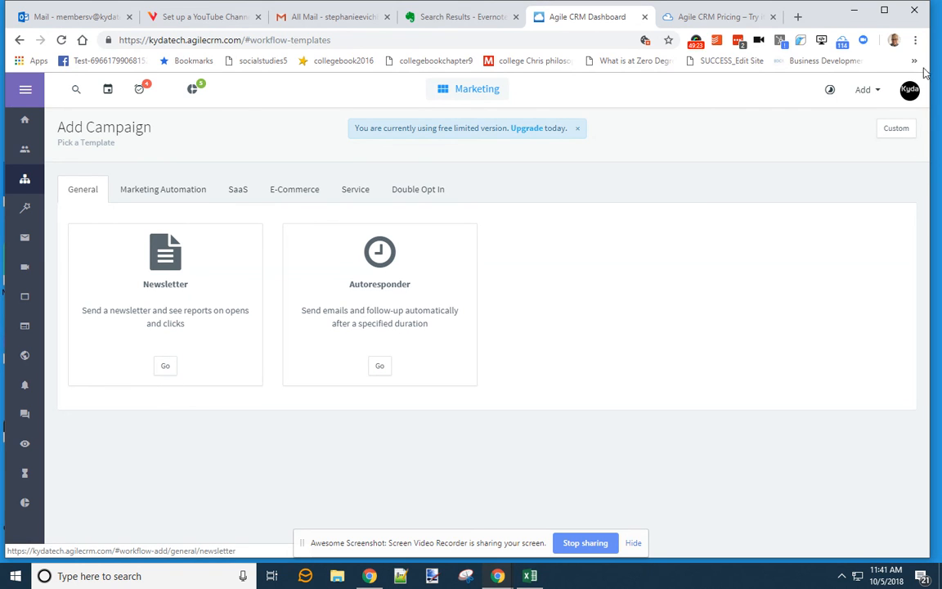
pyautogui.click(696, 43)
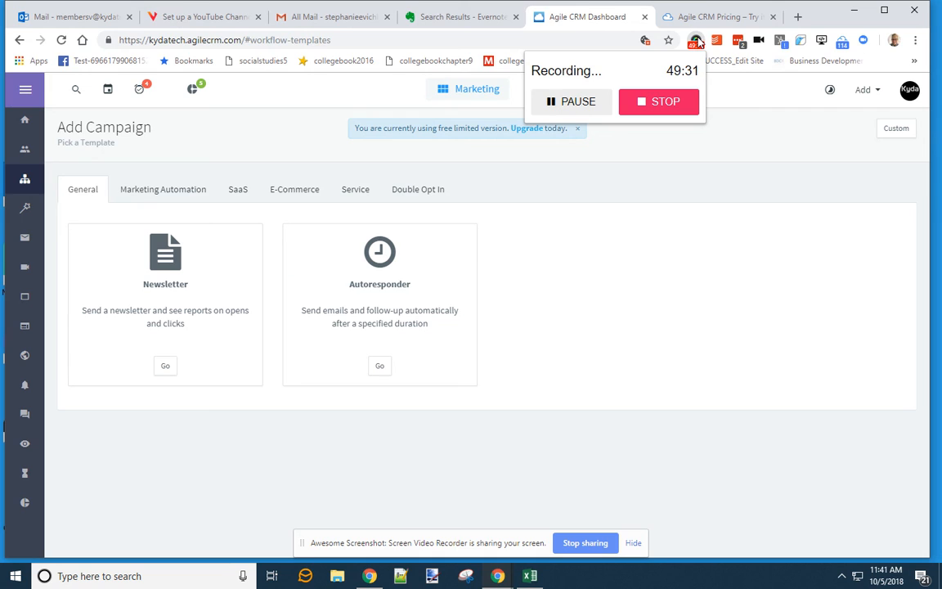